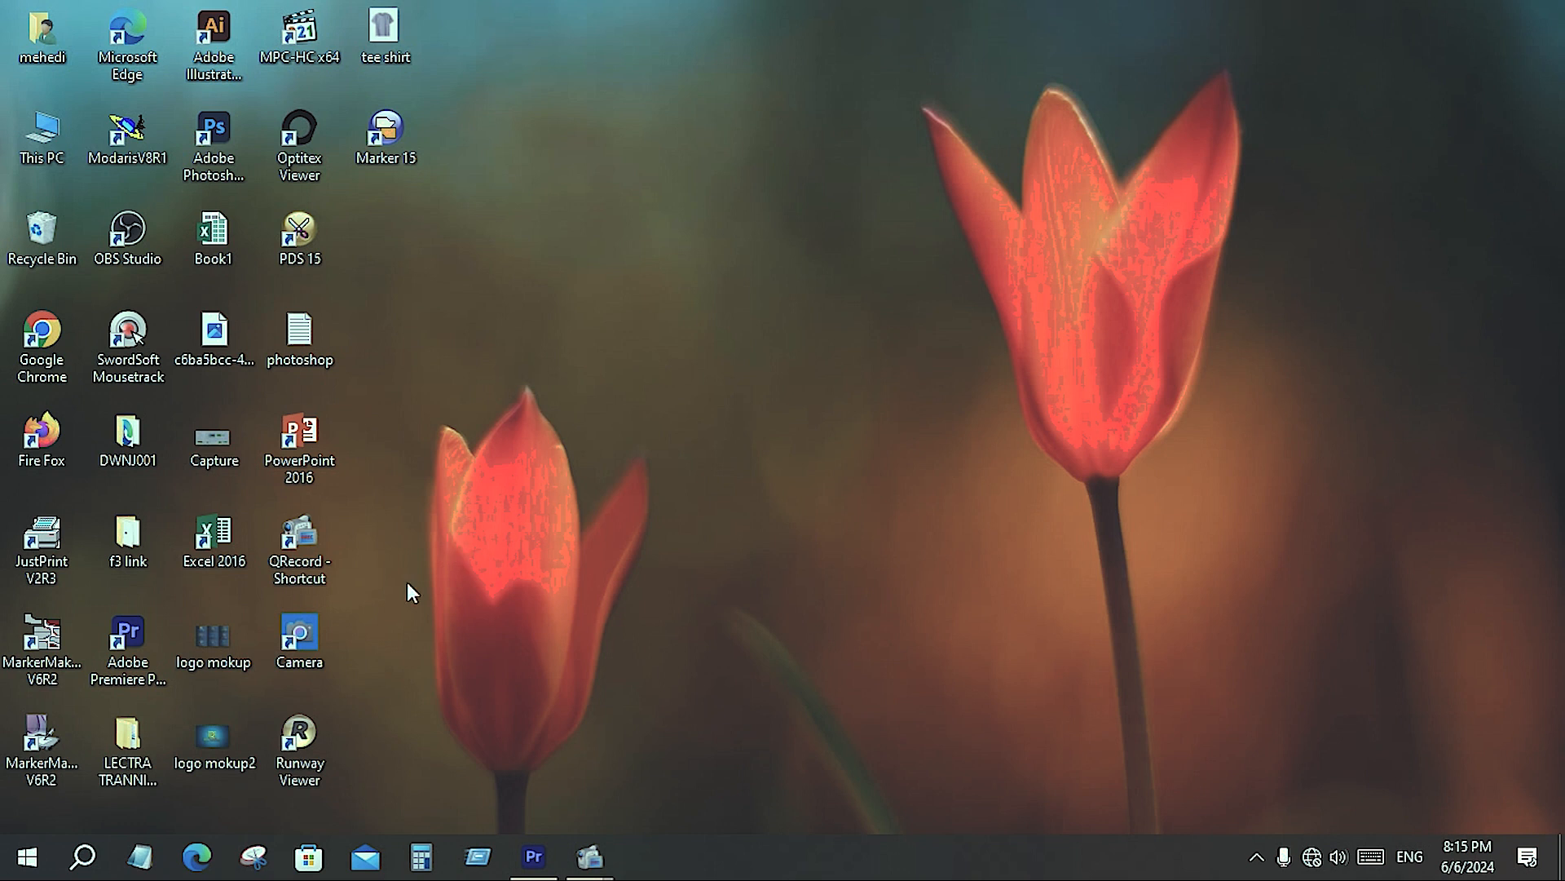
Launch Modaris V8R1 and open the "tee shirt" model from the tee-001 folder.
{"action": "double_click", "coordinate": [145, 134]}
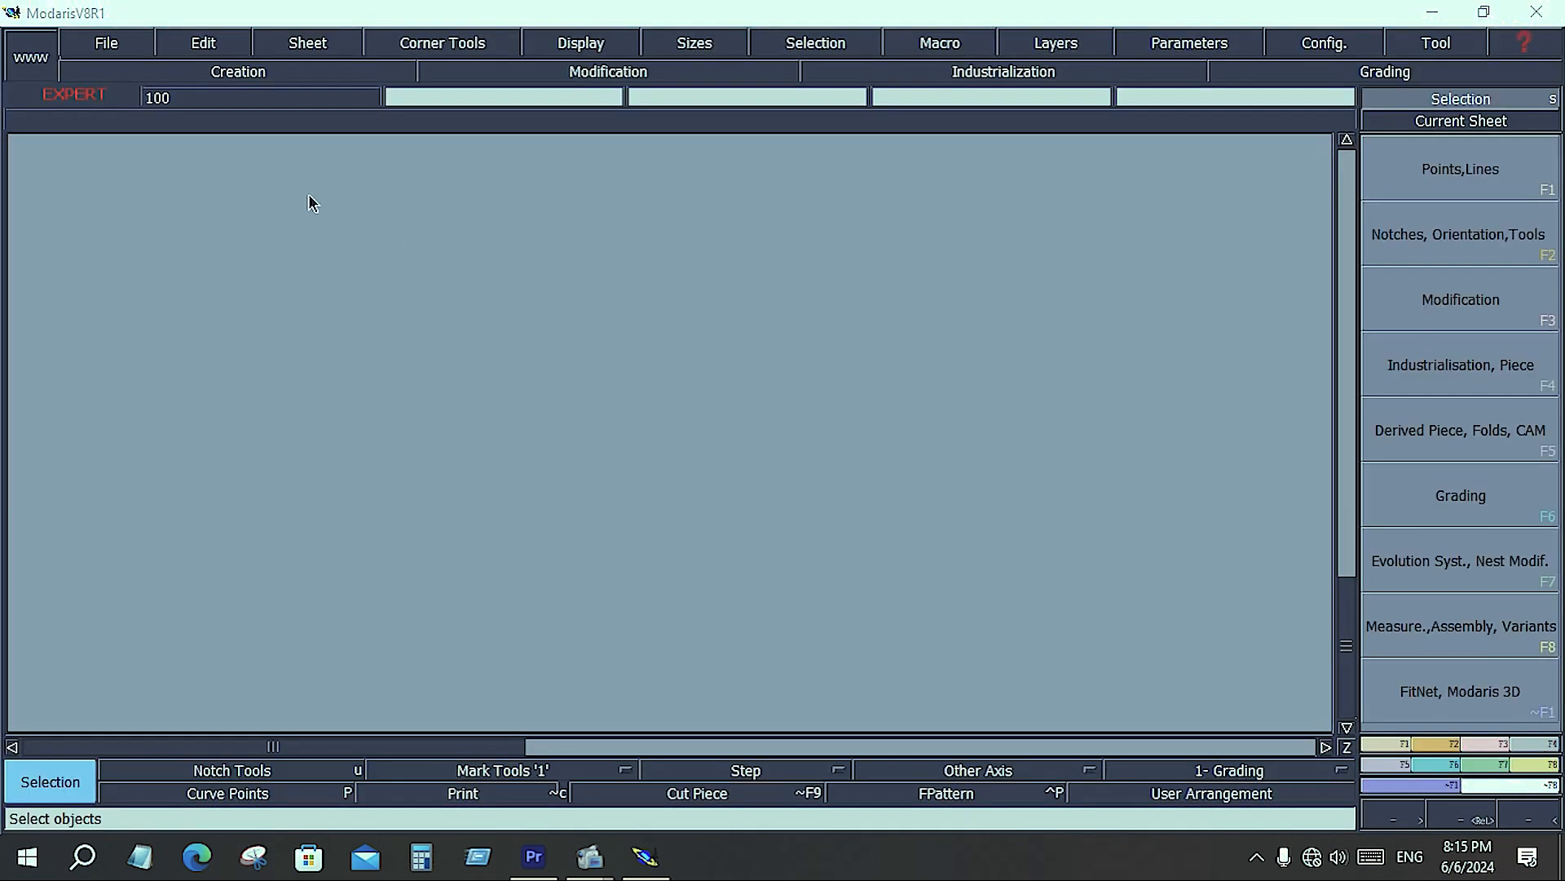
{"action": "left_click", "coordinate": [118, 47]}
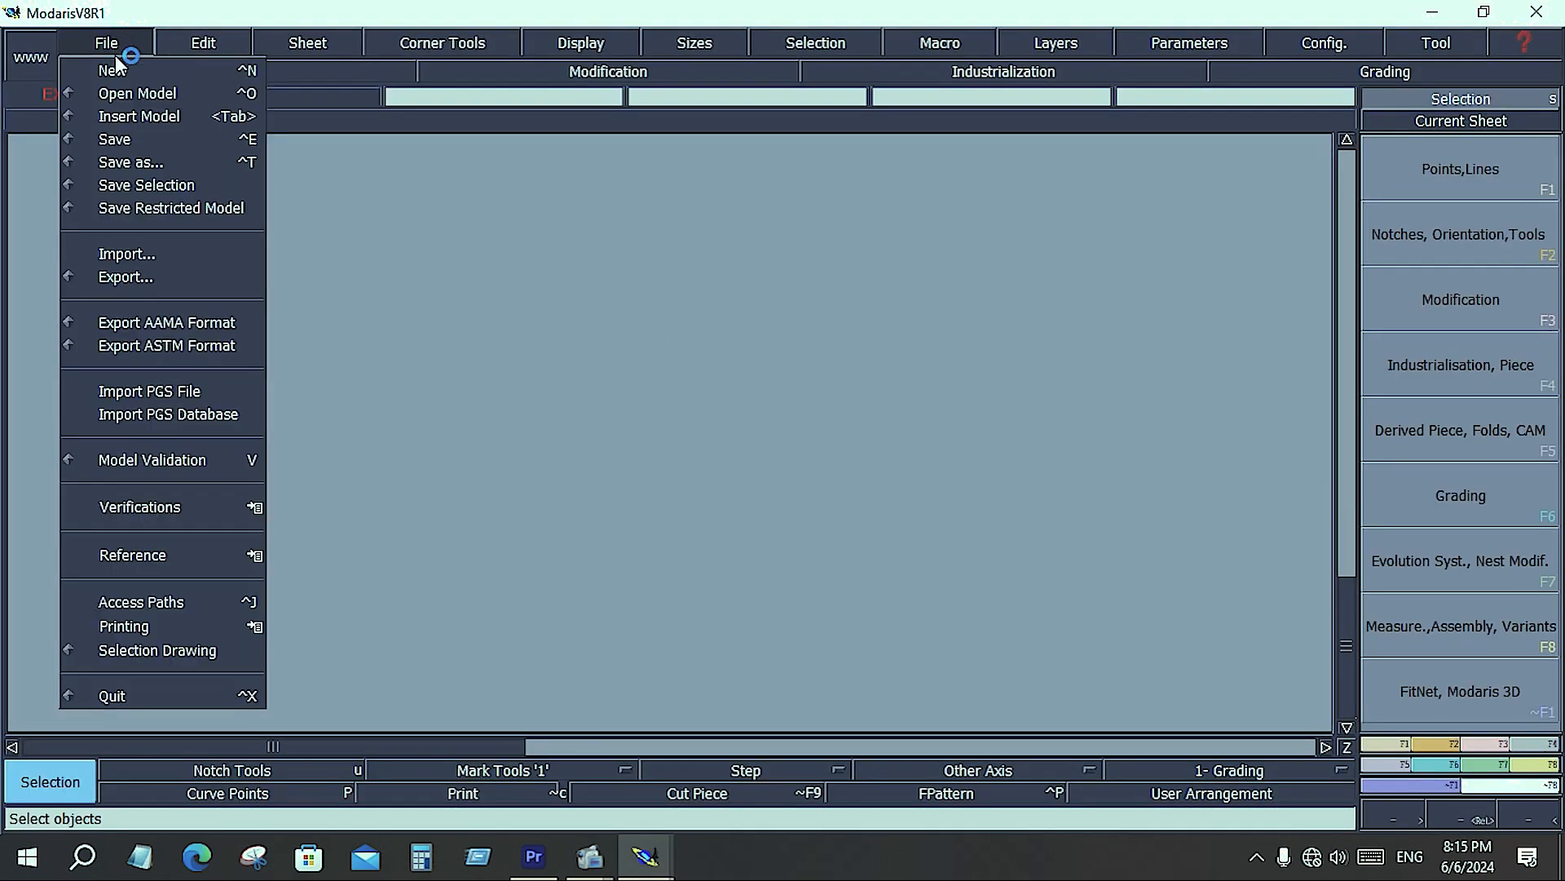
{"action": "left_click", "coordinate": [137, 94]}
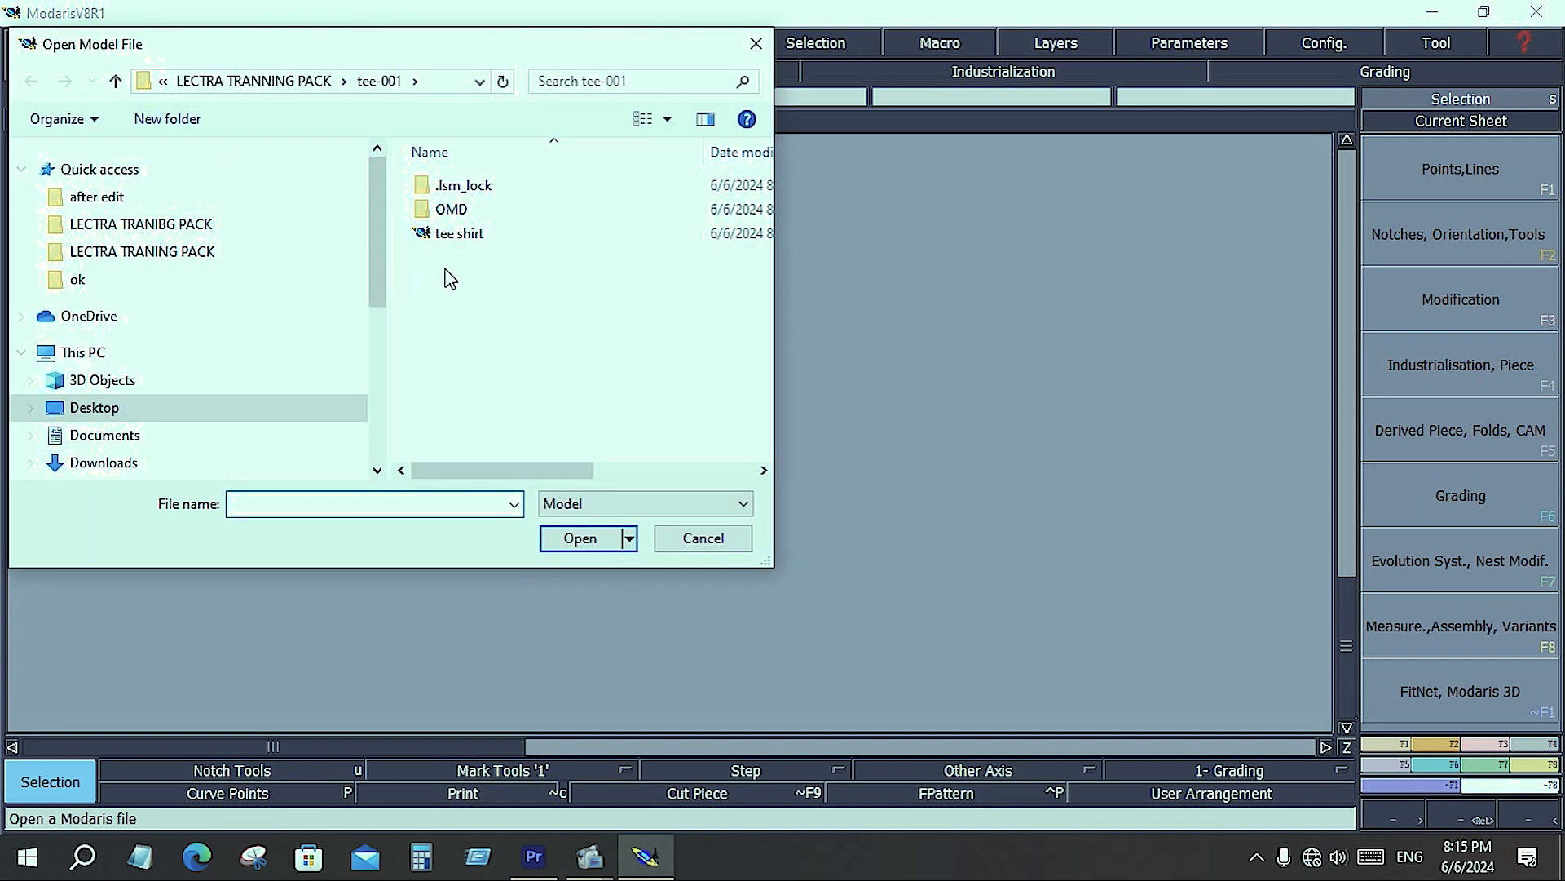
{"action": "double_click", "coordinate": [457, 235]}
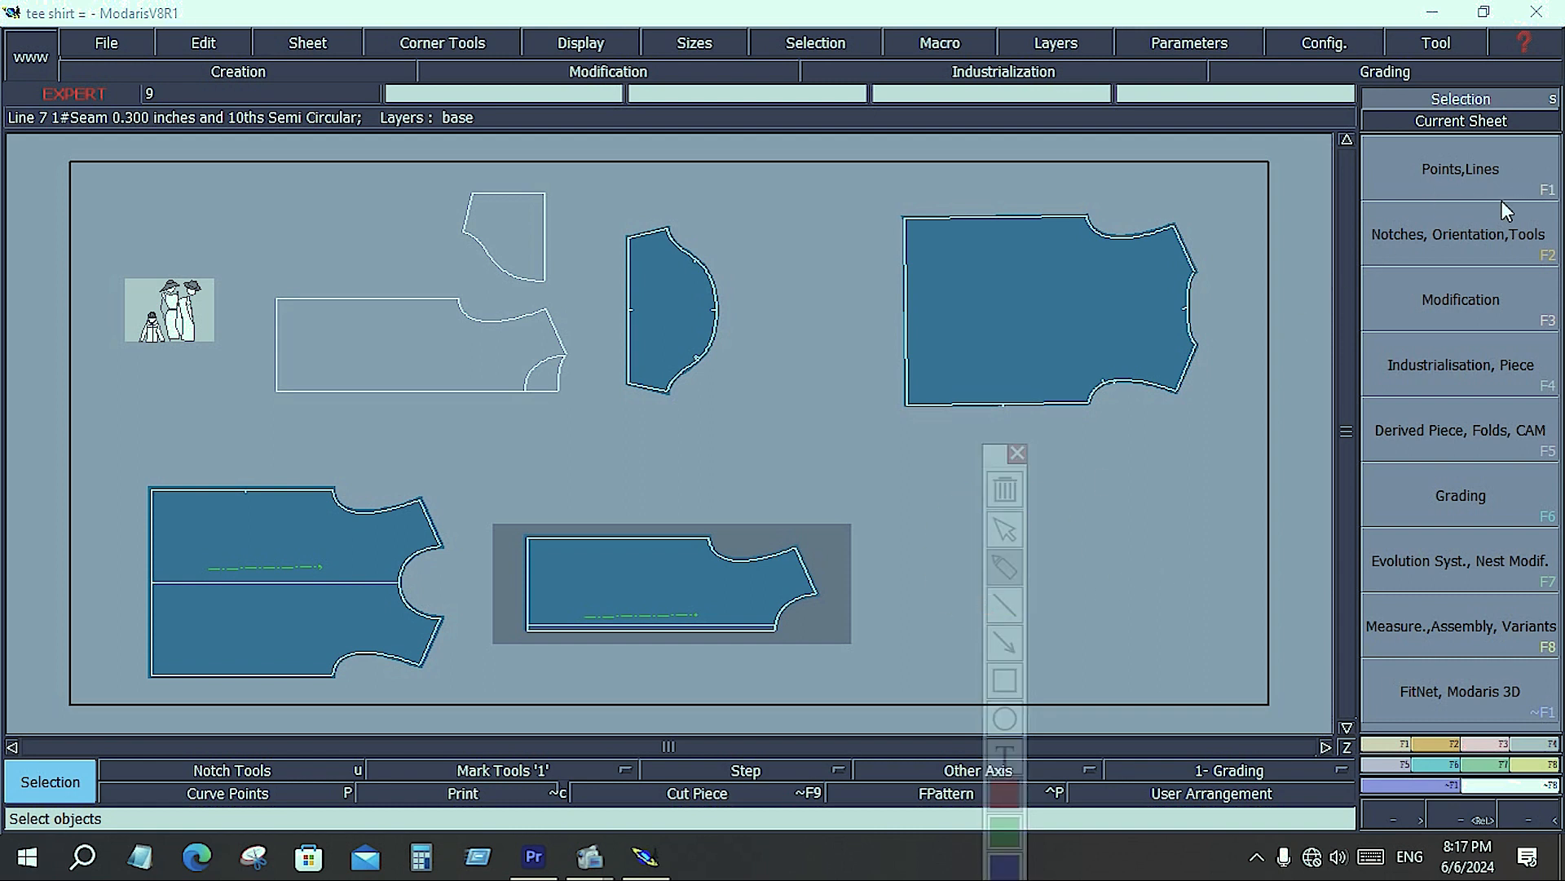
Delete the existing notches on the neckline, lower armhole and lower side seam of the upper-right full body piece.
{"action": "mouse_move", "coordinate": [1505, 249]}
{"action": "left_mouse_down"}
{"action": "mouse_move", "coordinate": [1561, 234]}
{"action": "mouse_move", "coordinate": [1557, 283]}
{"action": "mouse_move", "coordinate": [1503, 245]}
{"action": "left_mouse_up"}
{"action": "left_click", "coordinate": [1503, 254]}
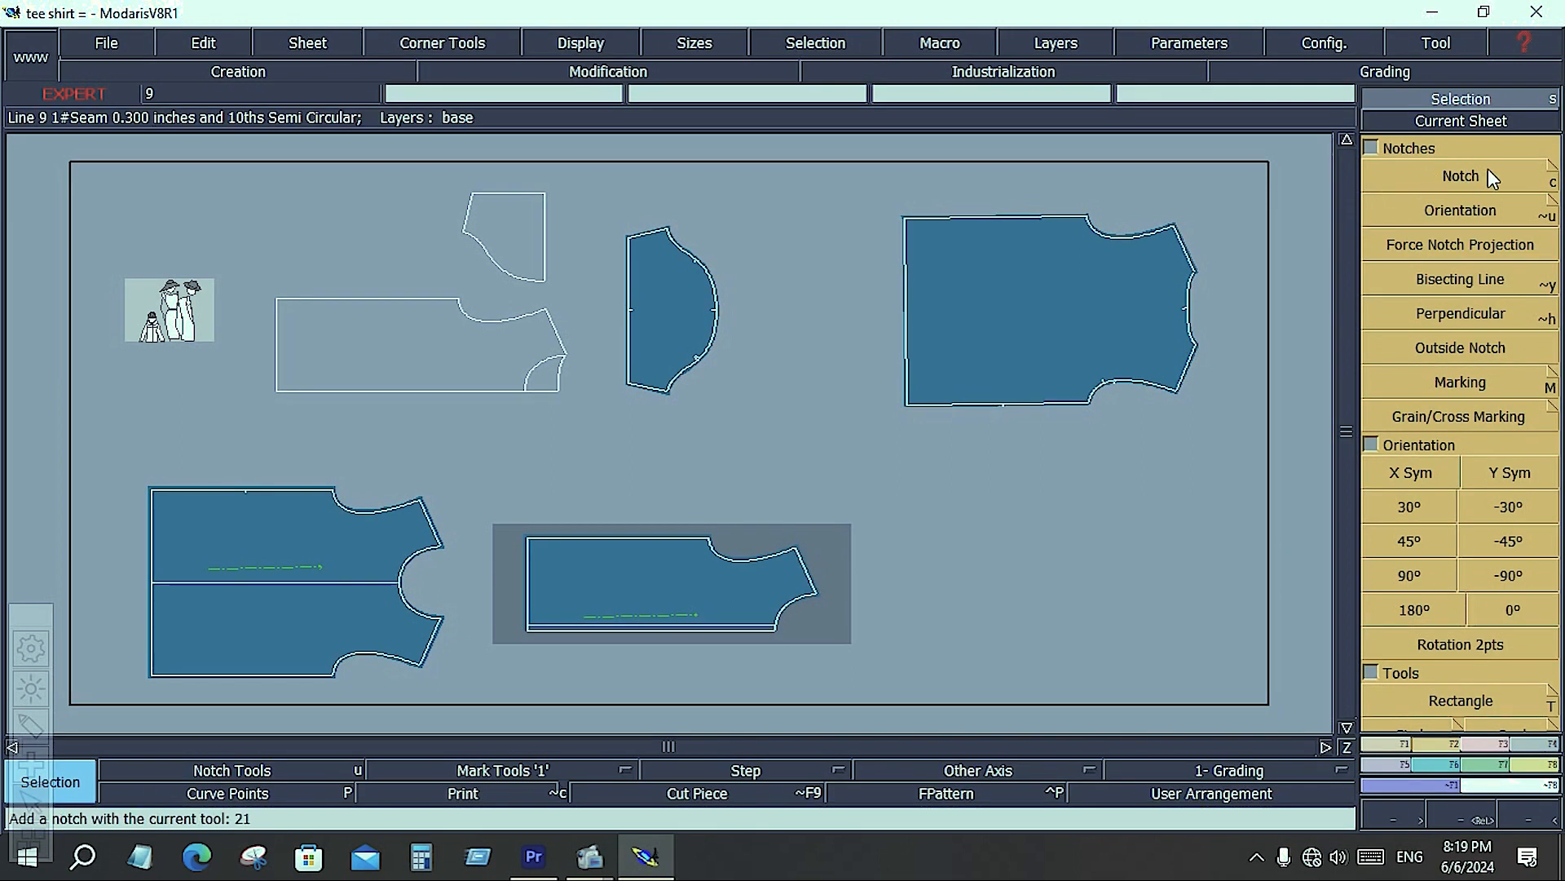
{"action": "left_click", "coordinate": [1108, 333]}
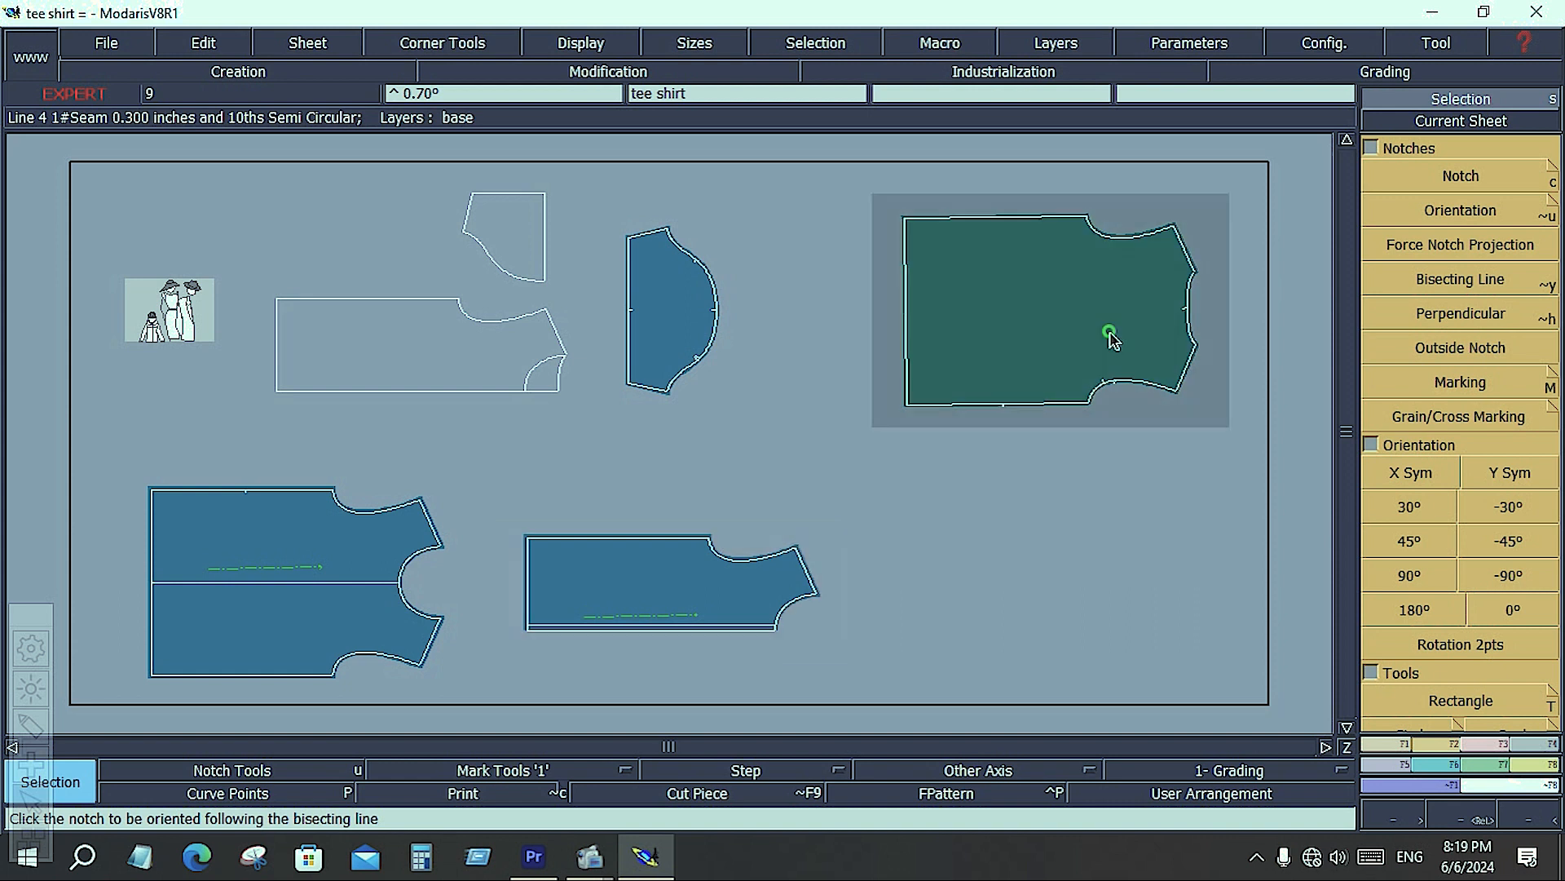
{"action": "key", "text": "Home"}
{"action": "key", "text": "Delete"}
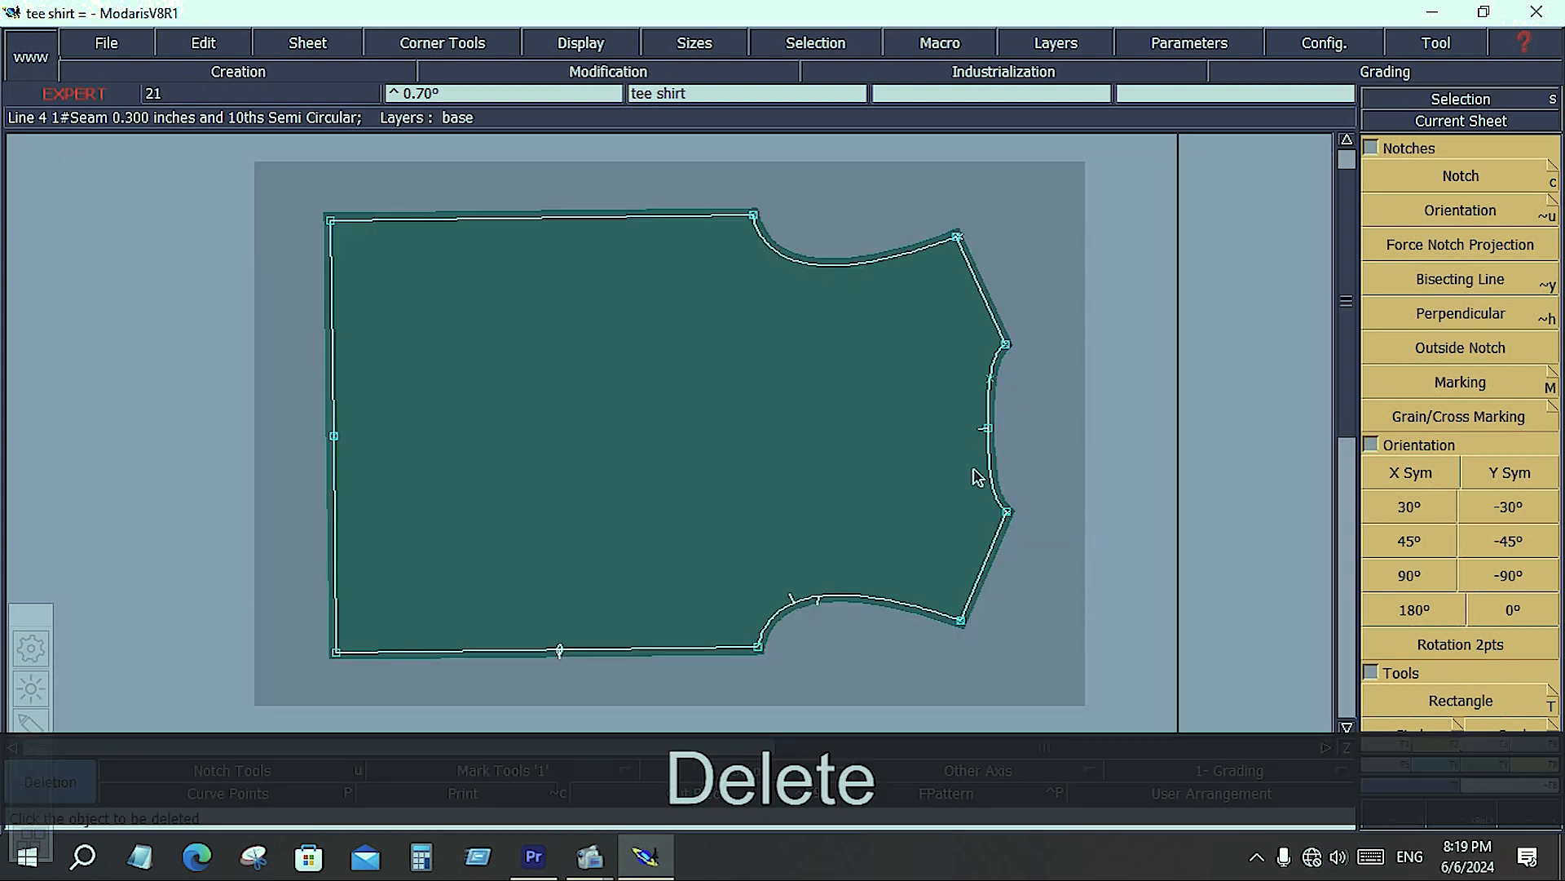
{"action": "left_click", "coordinate": [985, 431]}
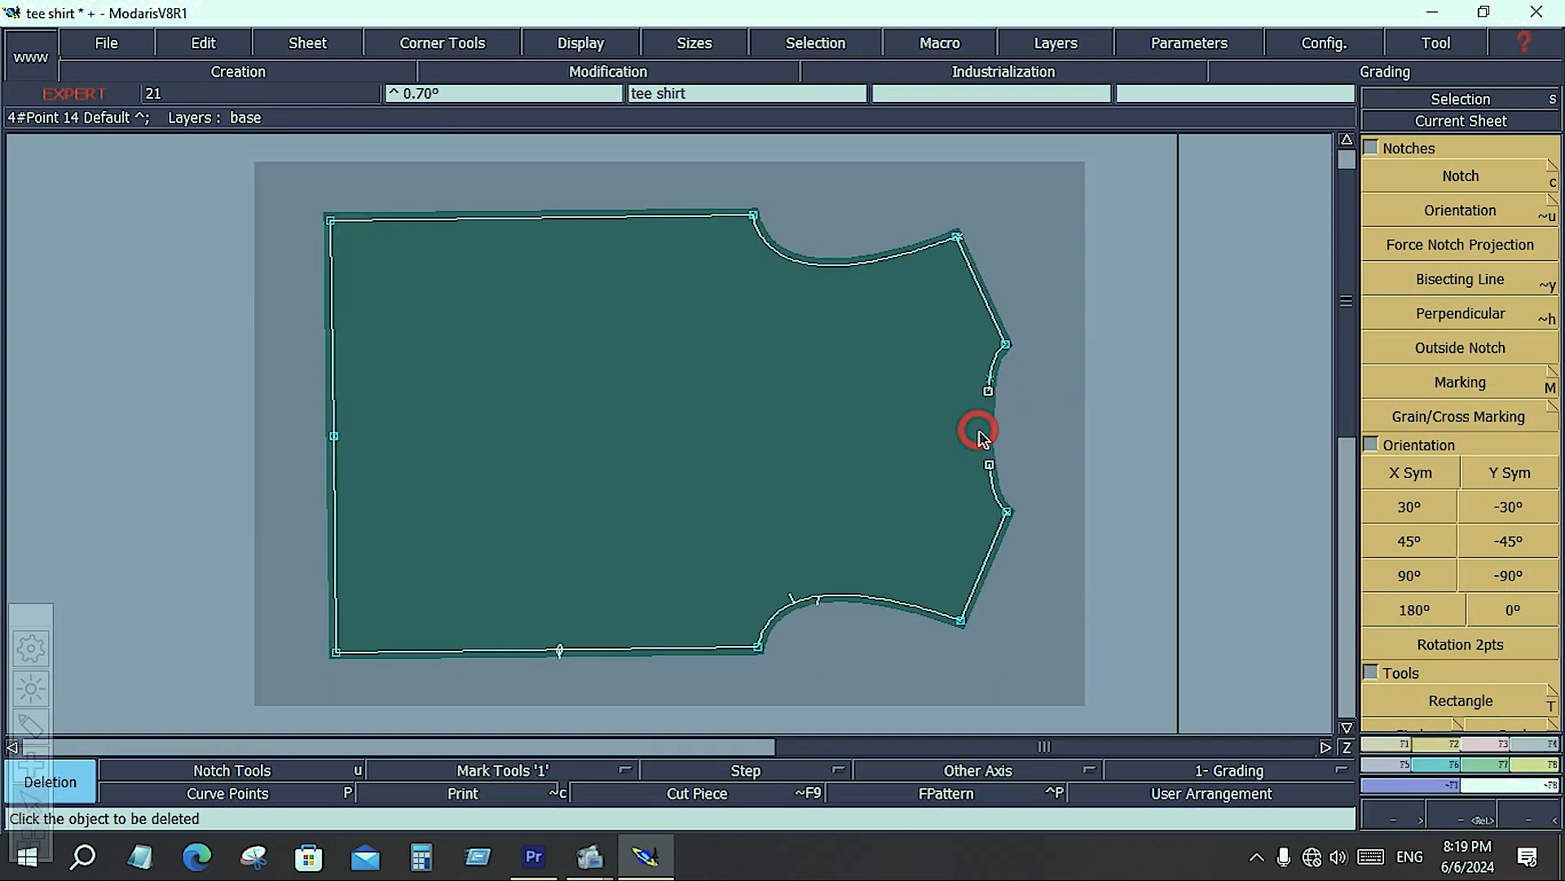
{"action": "left_click", "coordinate": [788, 605]}
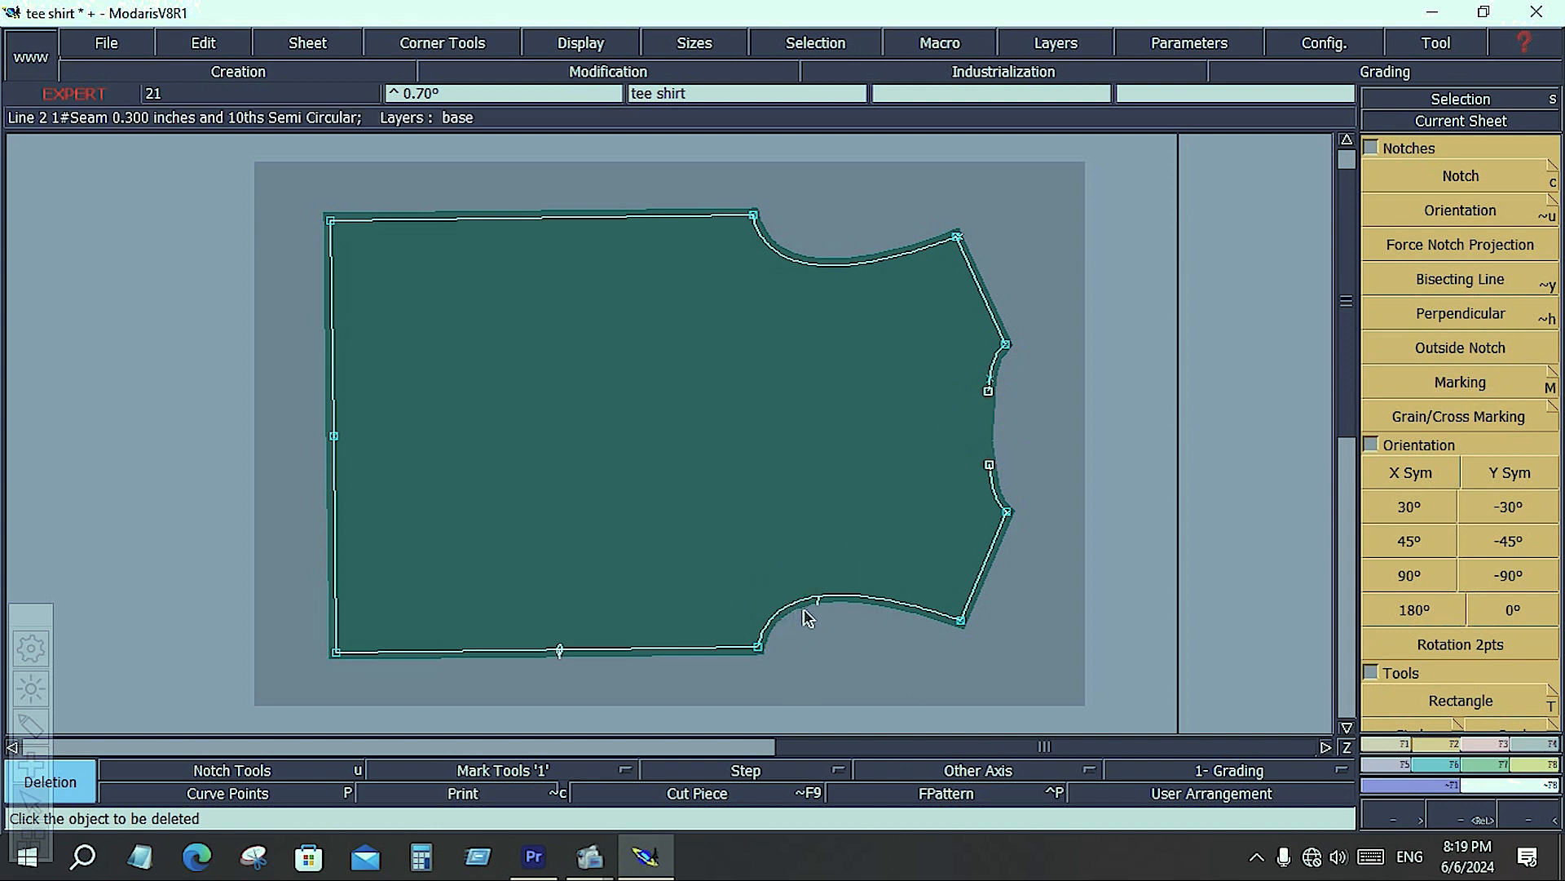
{"action": "left_click", "coordinate": [559, 650]}
{"action": "key", "text": "ctrl+s"}
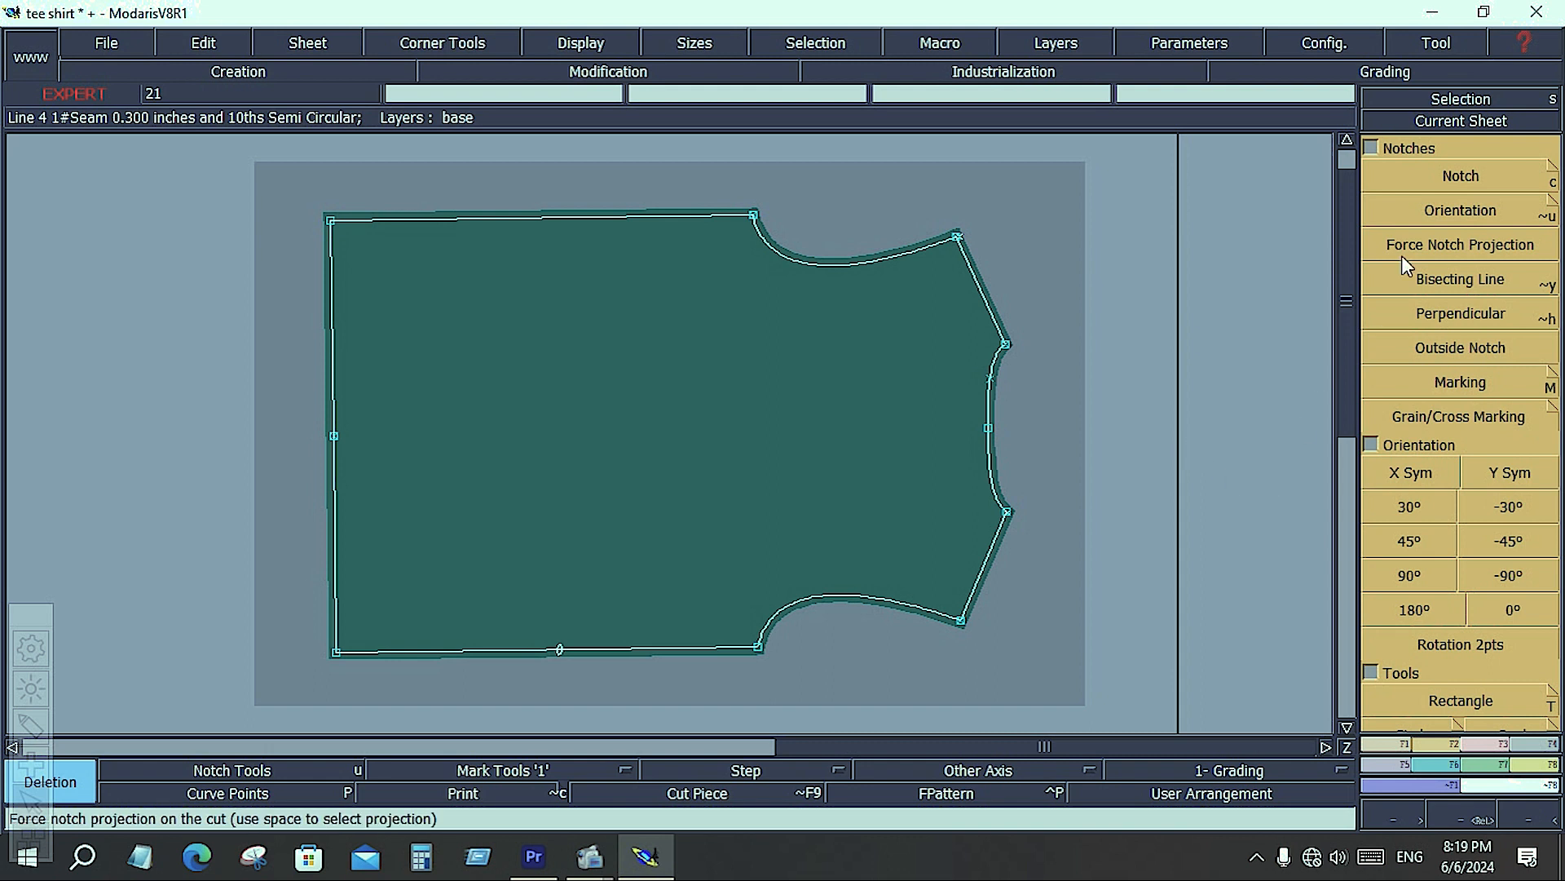
Add type 21 notches at the hem's centre, the neckline's centre and midway along the upper side seam.
{"action": "left_click", "coordinate": [1450, 173]}
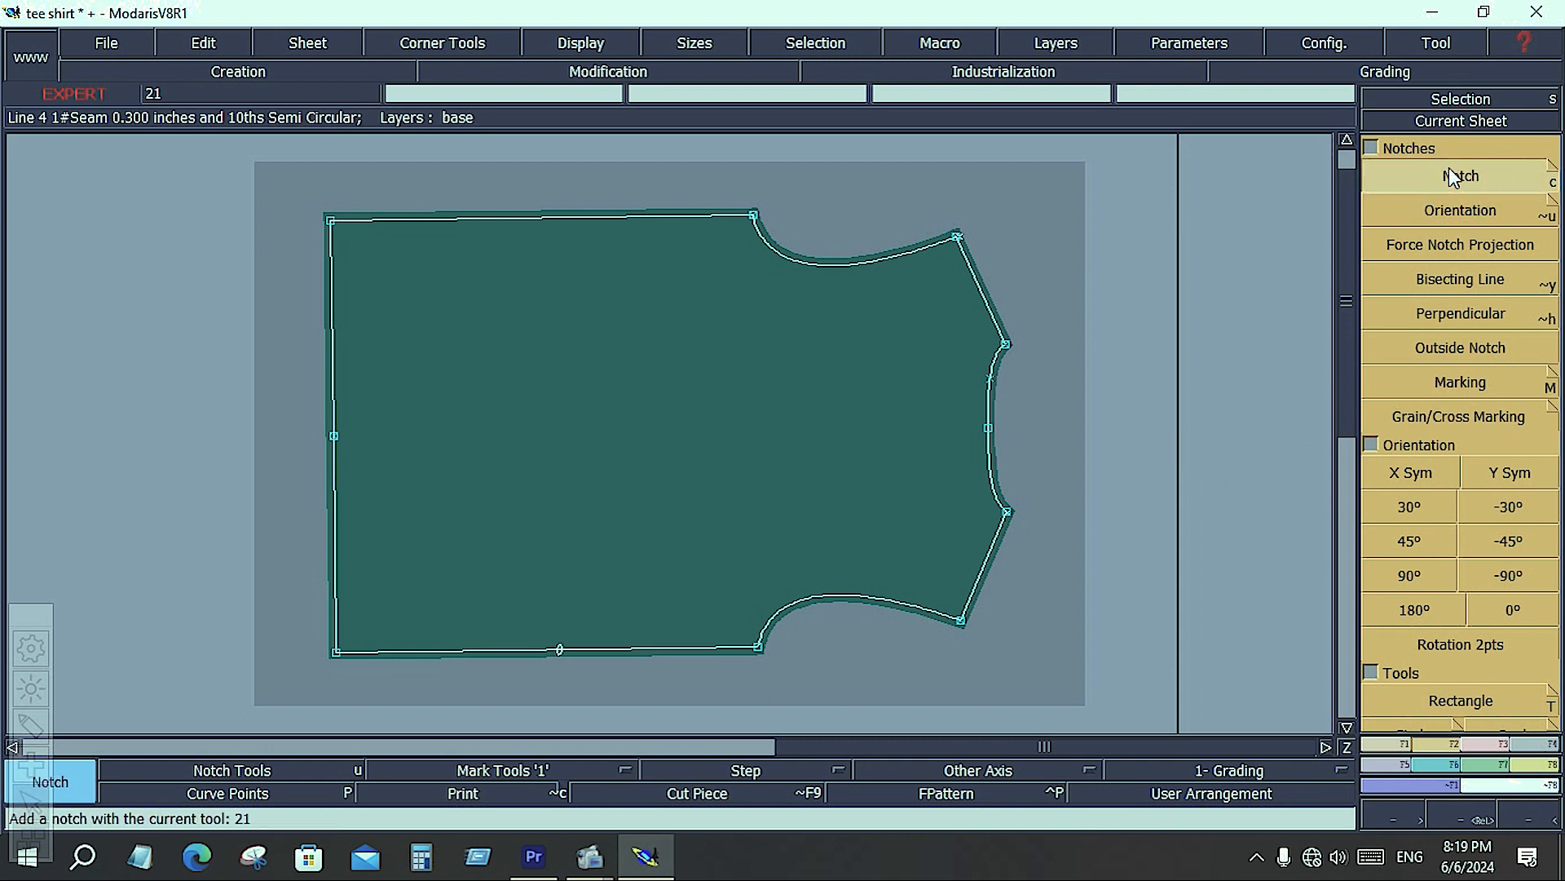
{"action": "left_click", "coordinate": [335, 437]}
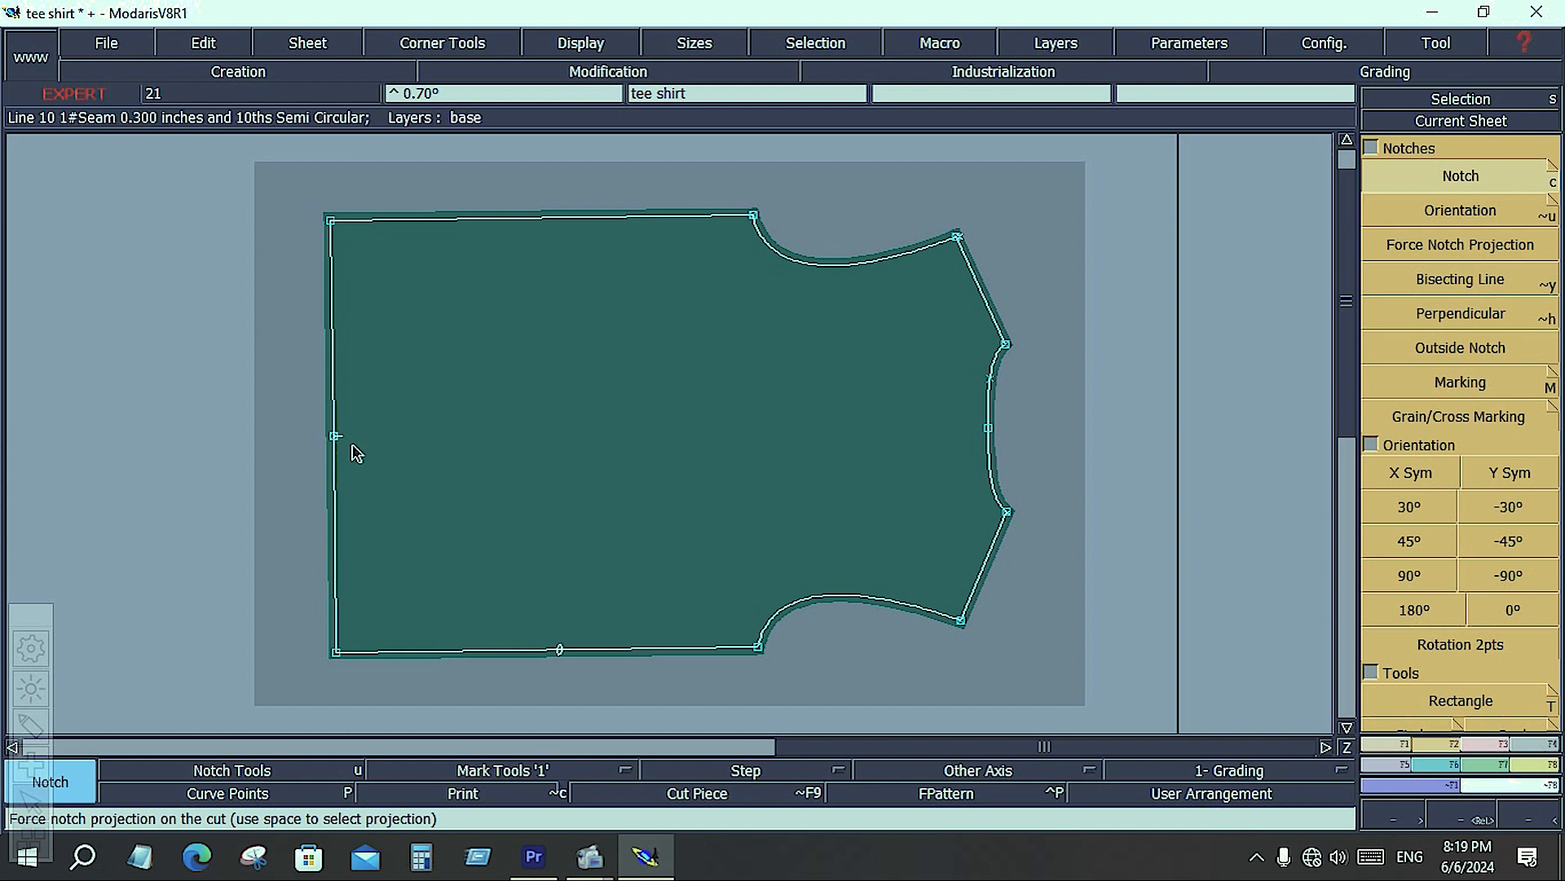
{"action": "left_click", "coordinate": [990, 429]}
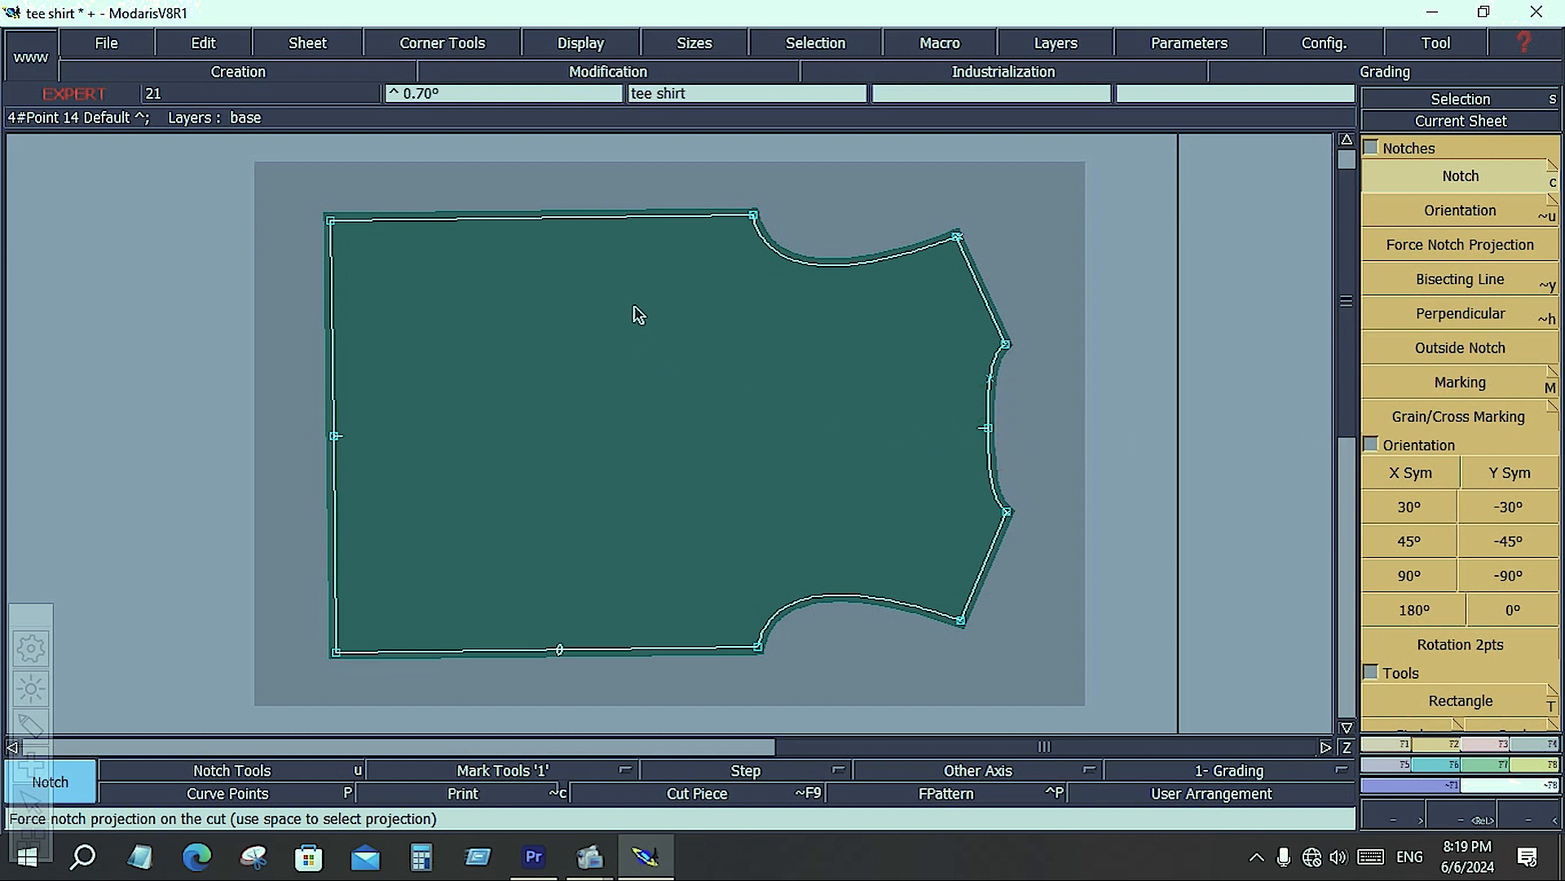
{"action": "left_click", "coordinate": [549, 221]}
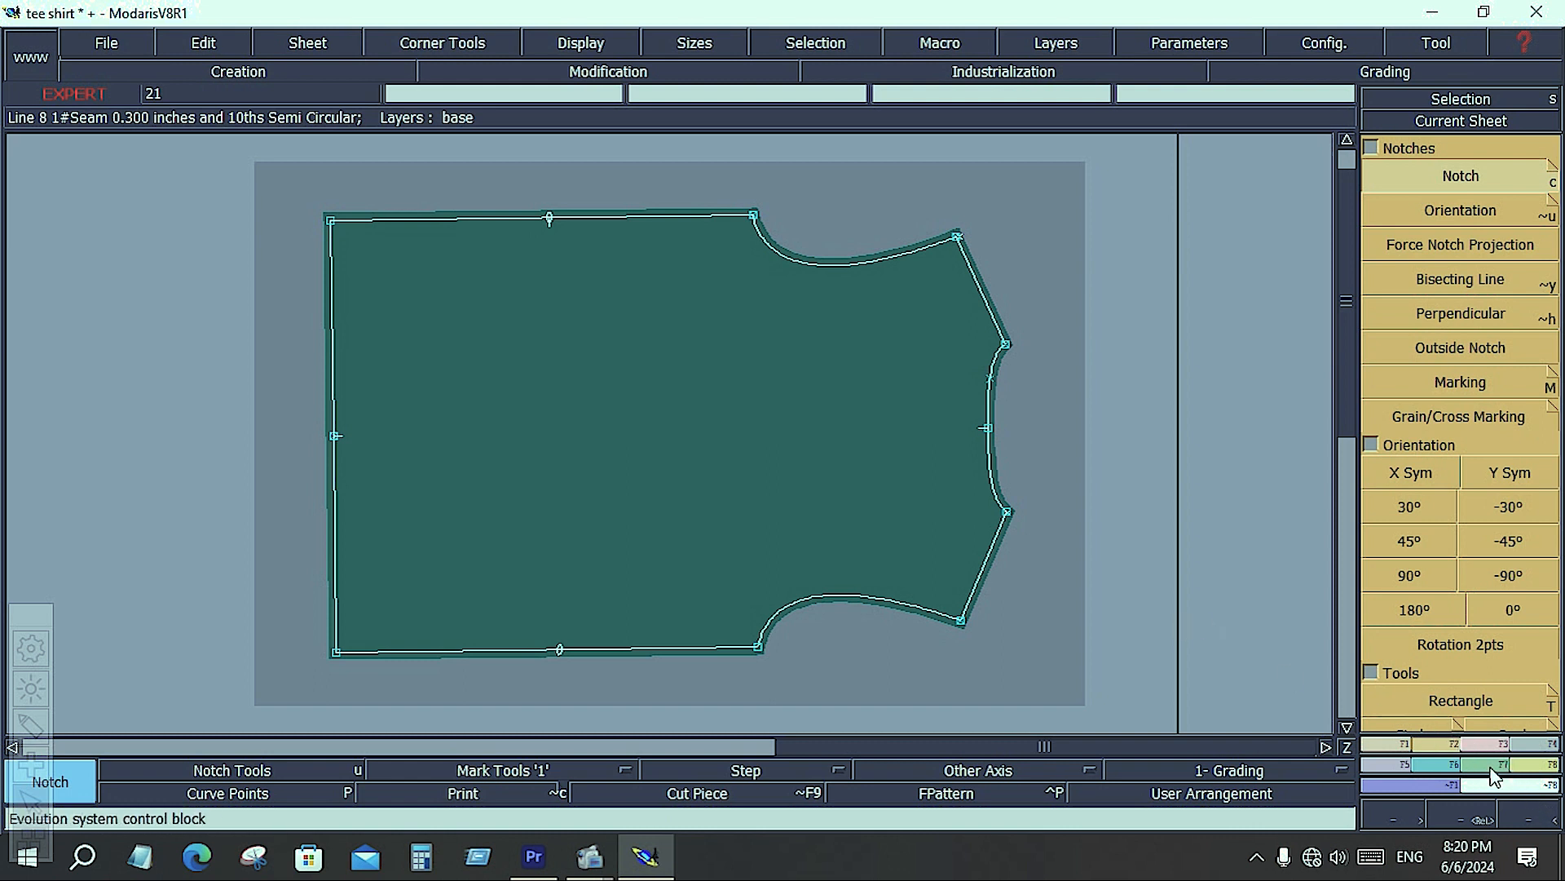
Try inserting the upper side seam's notch point into its curve, and undo the insertion.
{"action": "left_click", "coordinate": [1488, 741]}
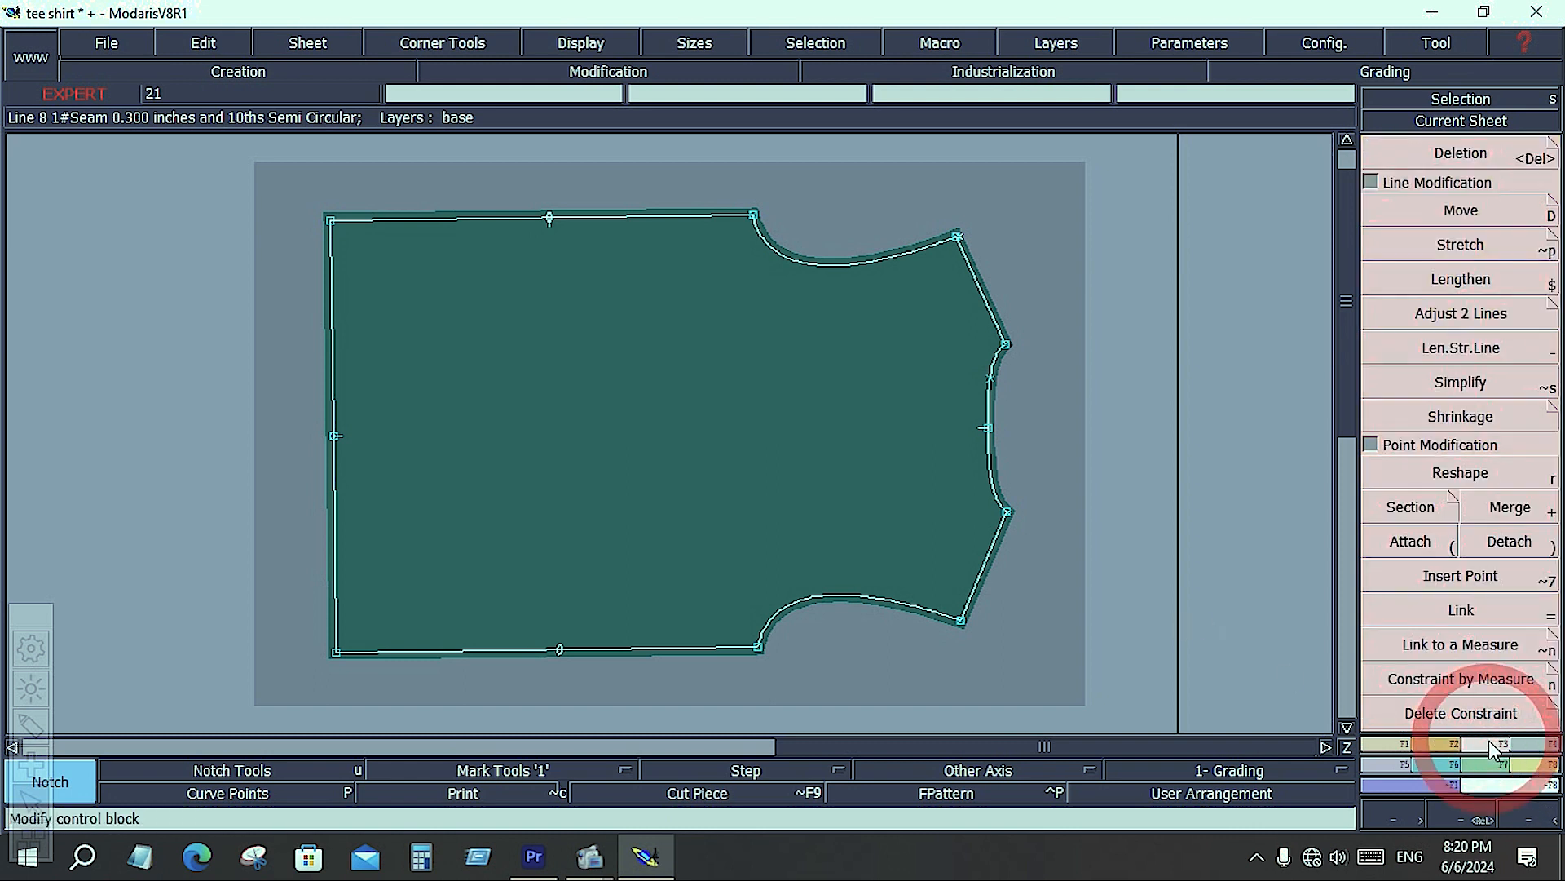
{"action": "left_click", "coordinate": [1468, 575]}
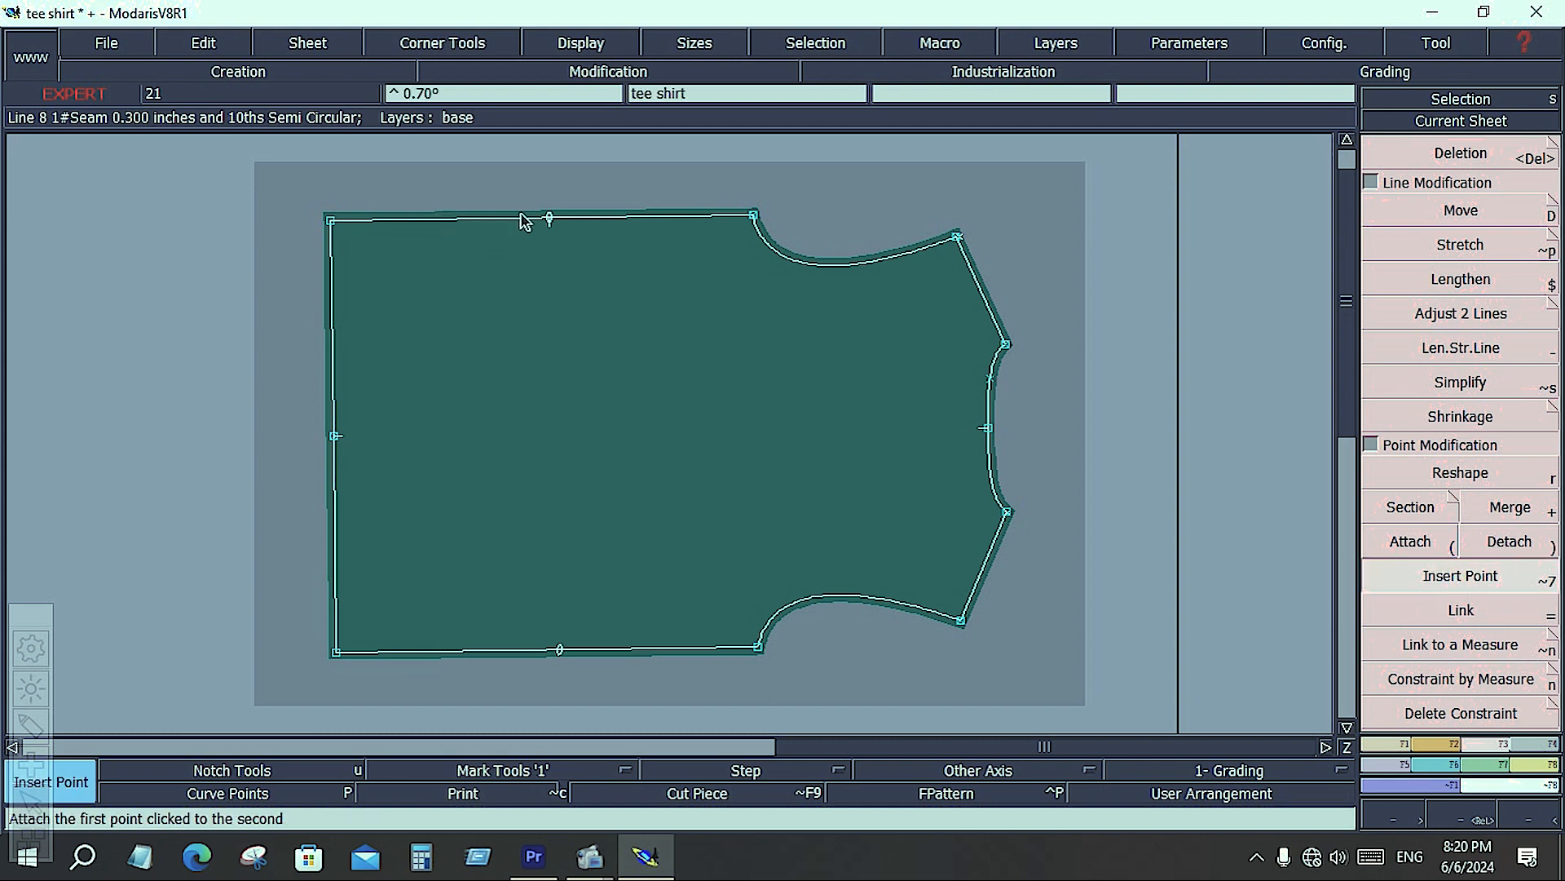
{"action": "left_click", "coordinate": [549, 219]}
{"action": "key", "text": "ctrl+z"}
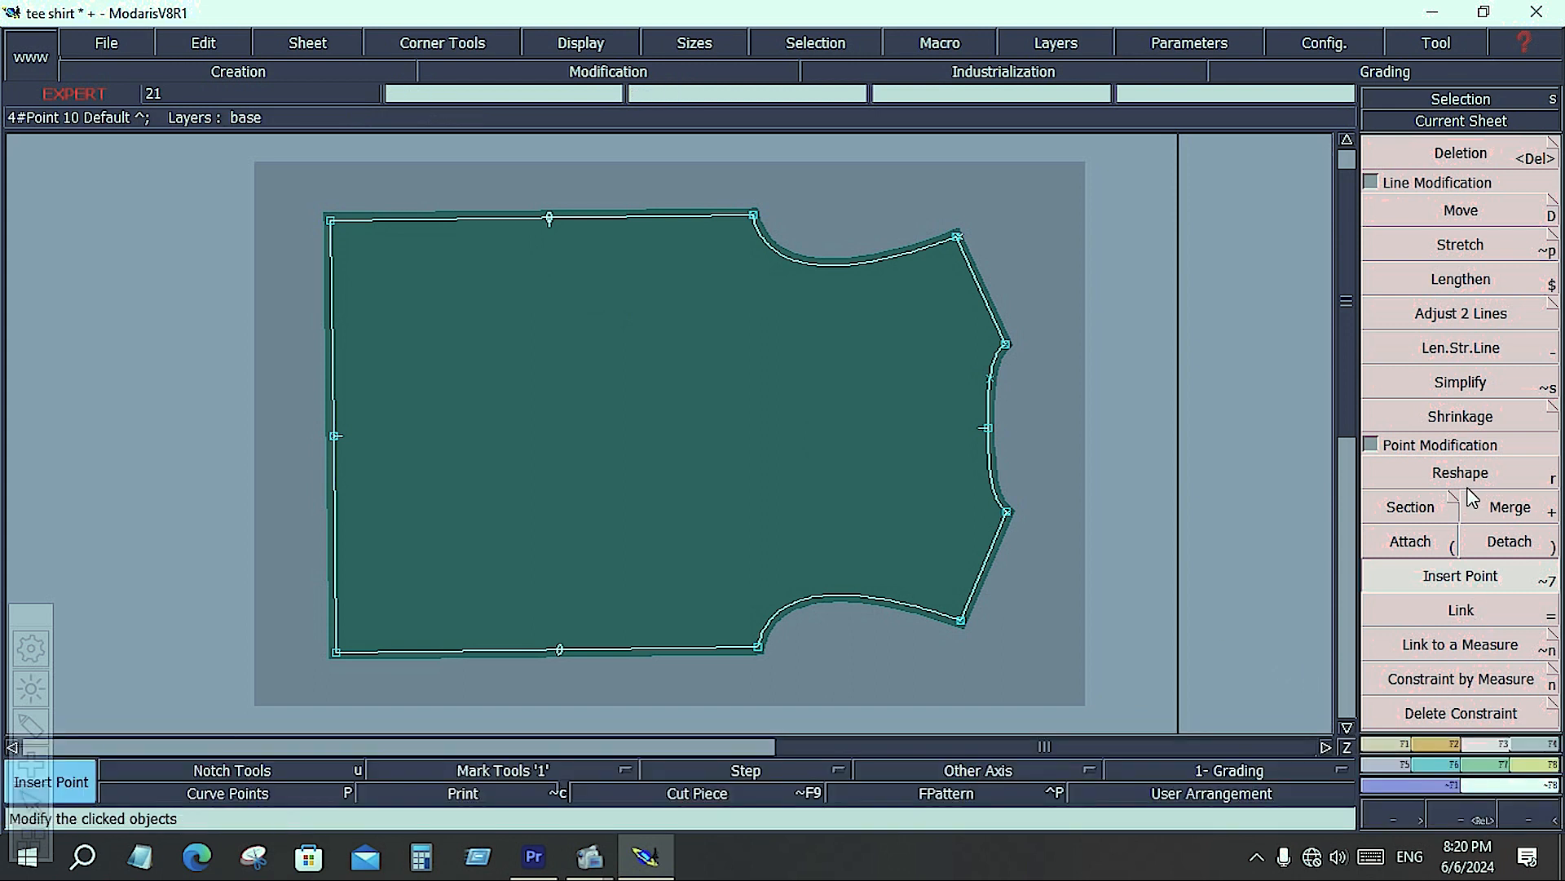
{"action": "left_click", "coordinate": [1460, 473]}
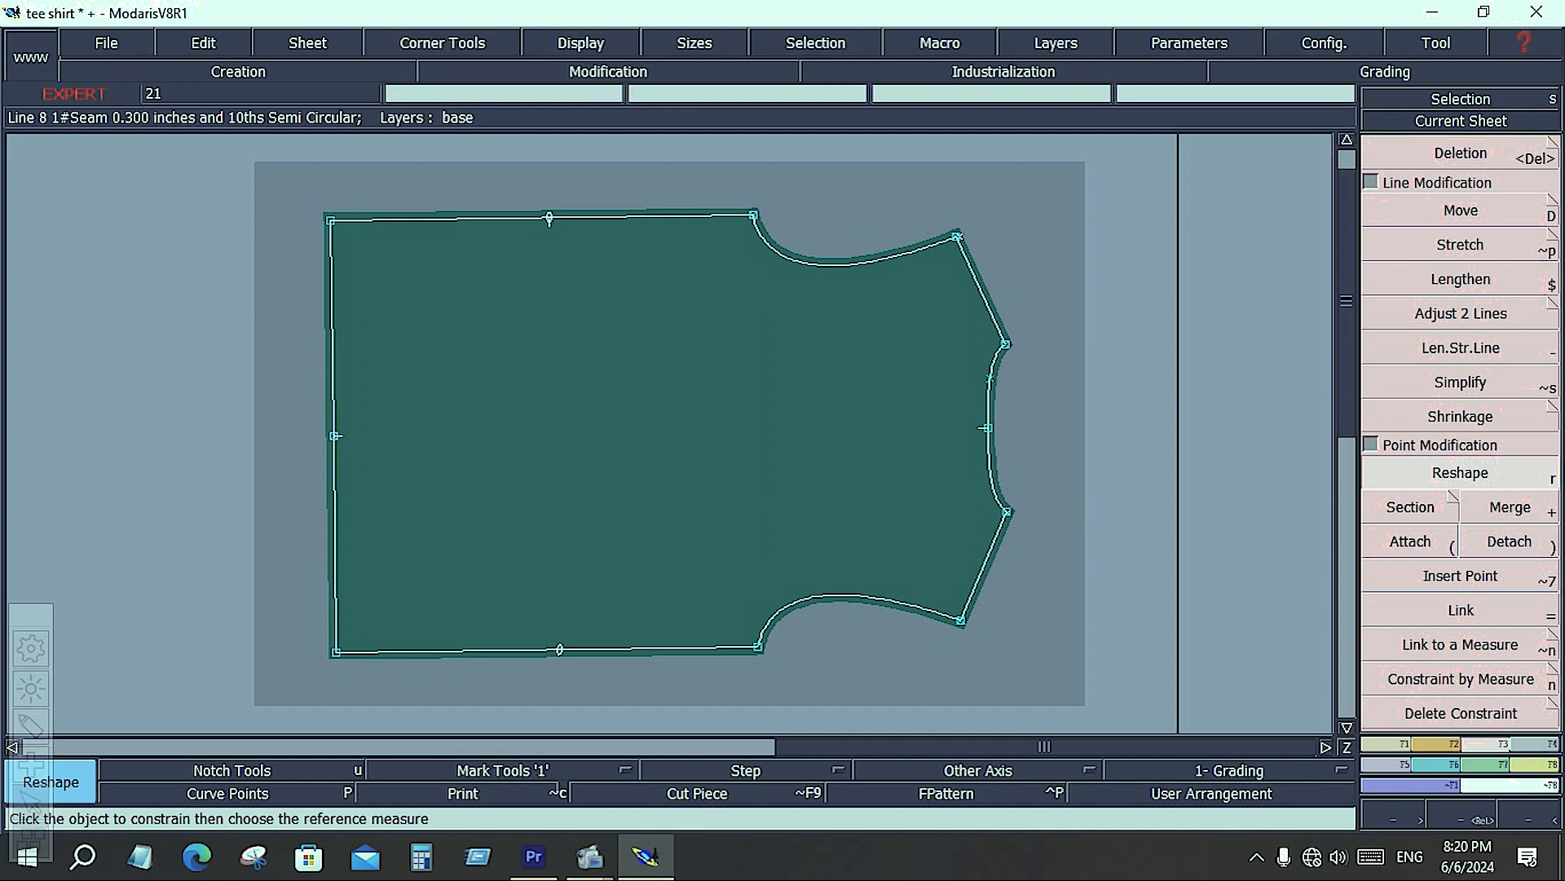
Display the curve points and create a developed point on the upper side seam between its notch and the armhole.
{"action": "left_click", "coordinate": [1397, 745]}
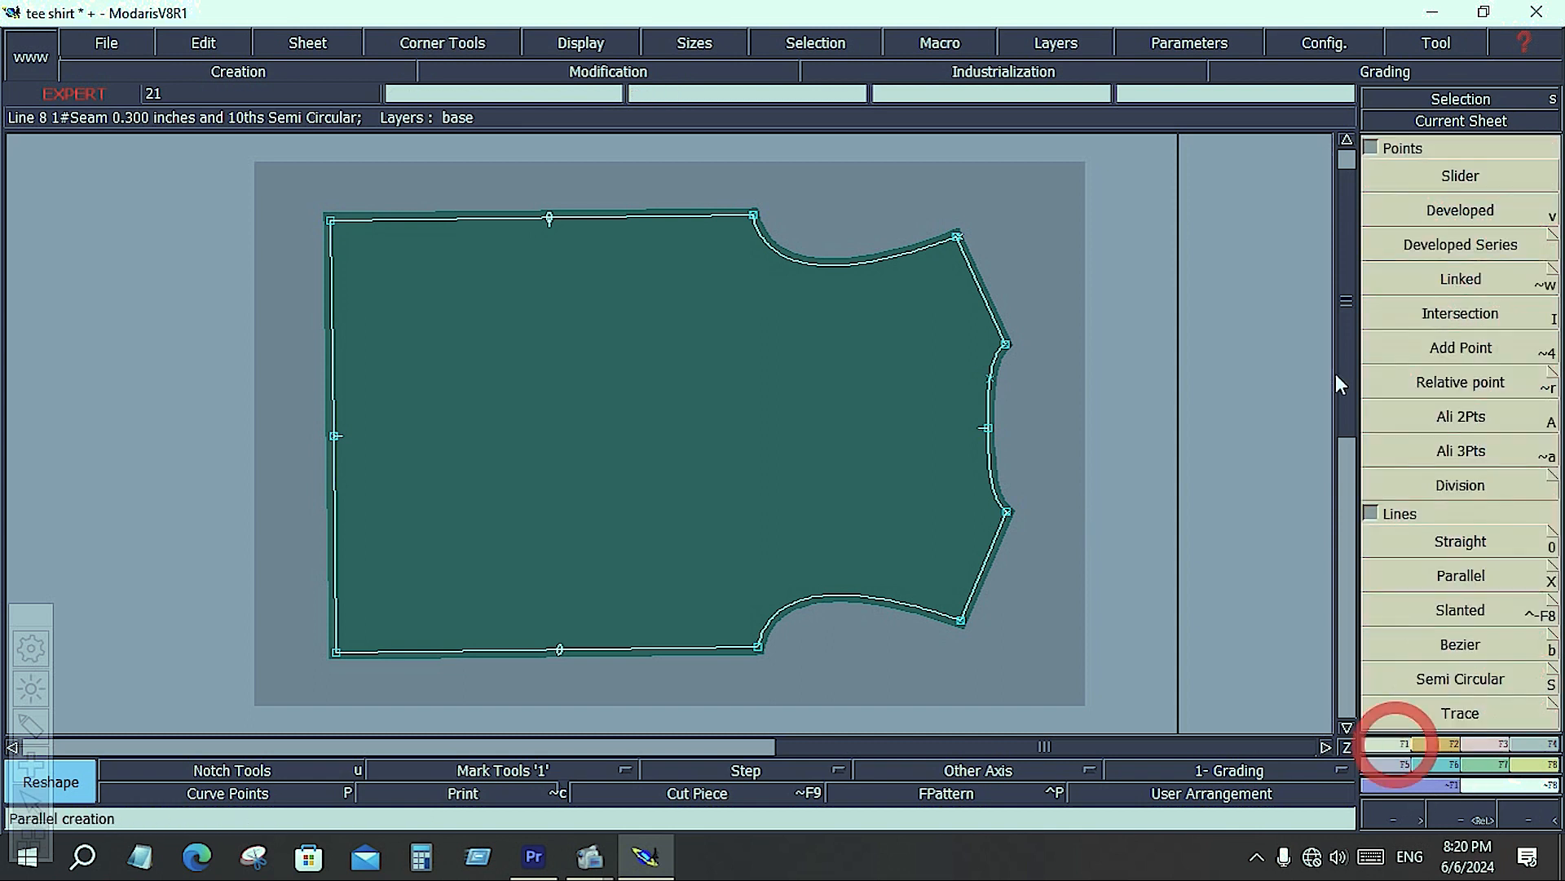
{"action": "left_click", "coordinate": [1439, 353]}
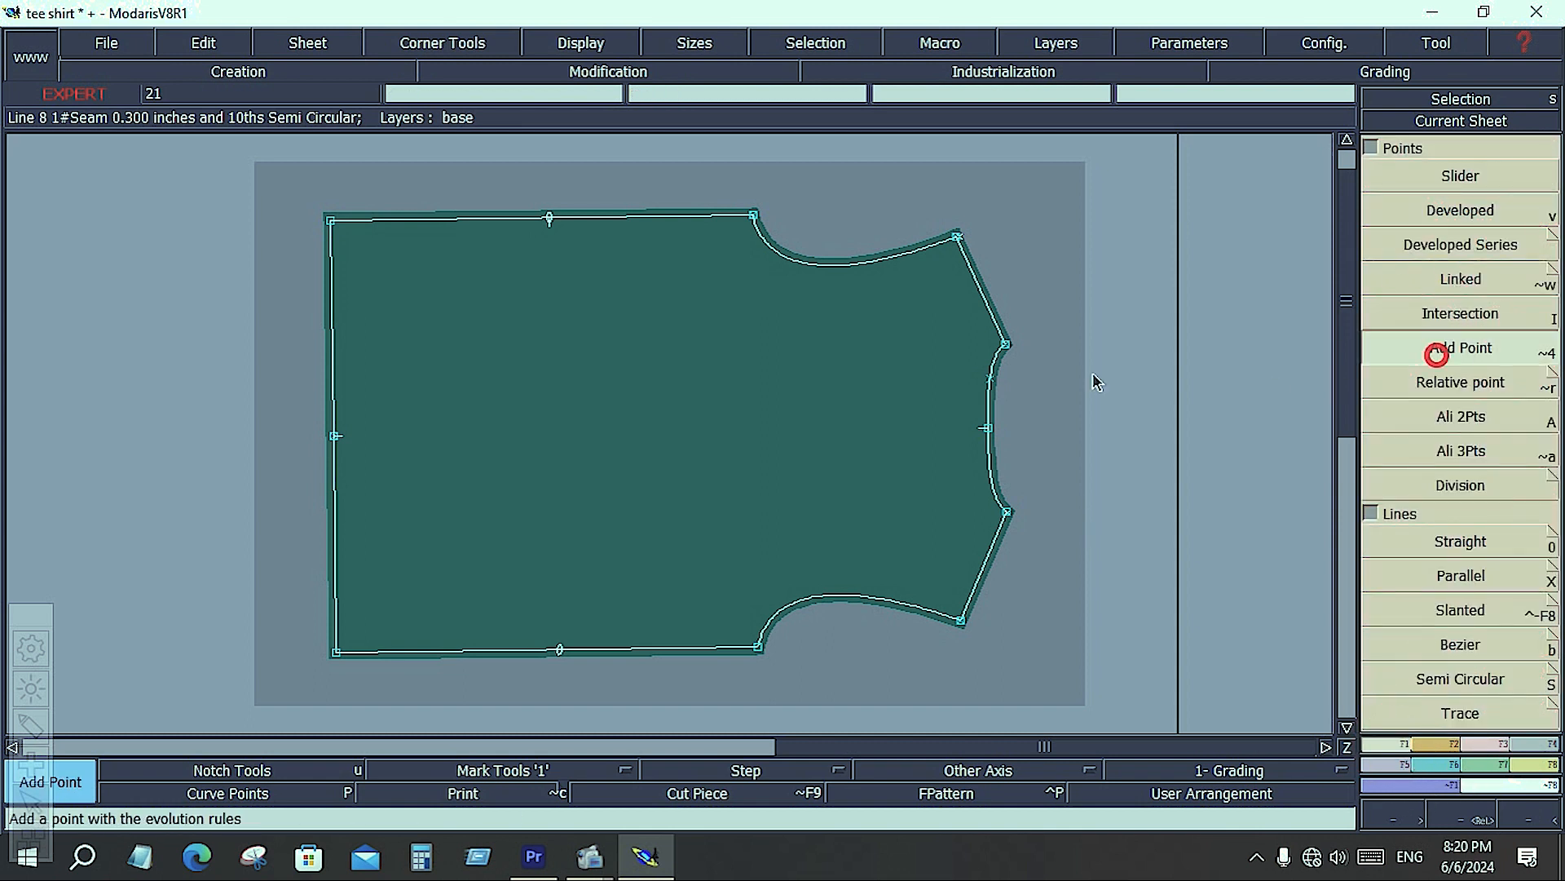
{"action": "left_click", "coordinate": [608, 227]}
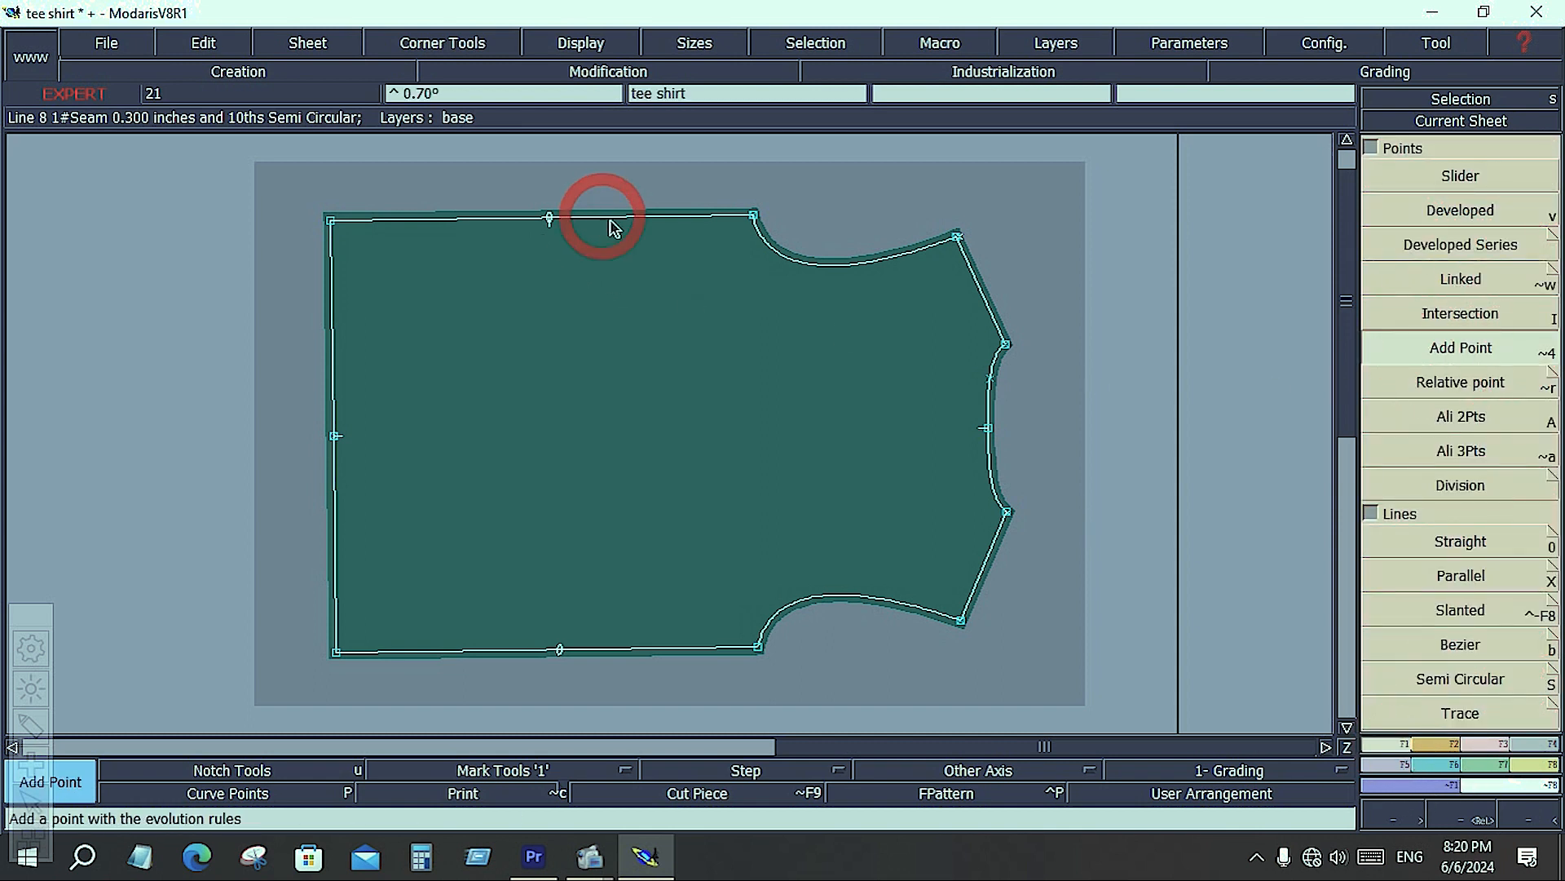
{"action": "left_click", "coordinate": [234, 800]}
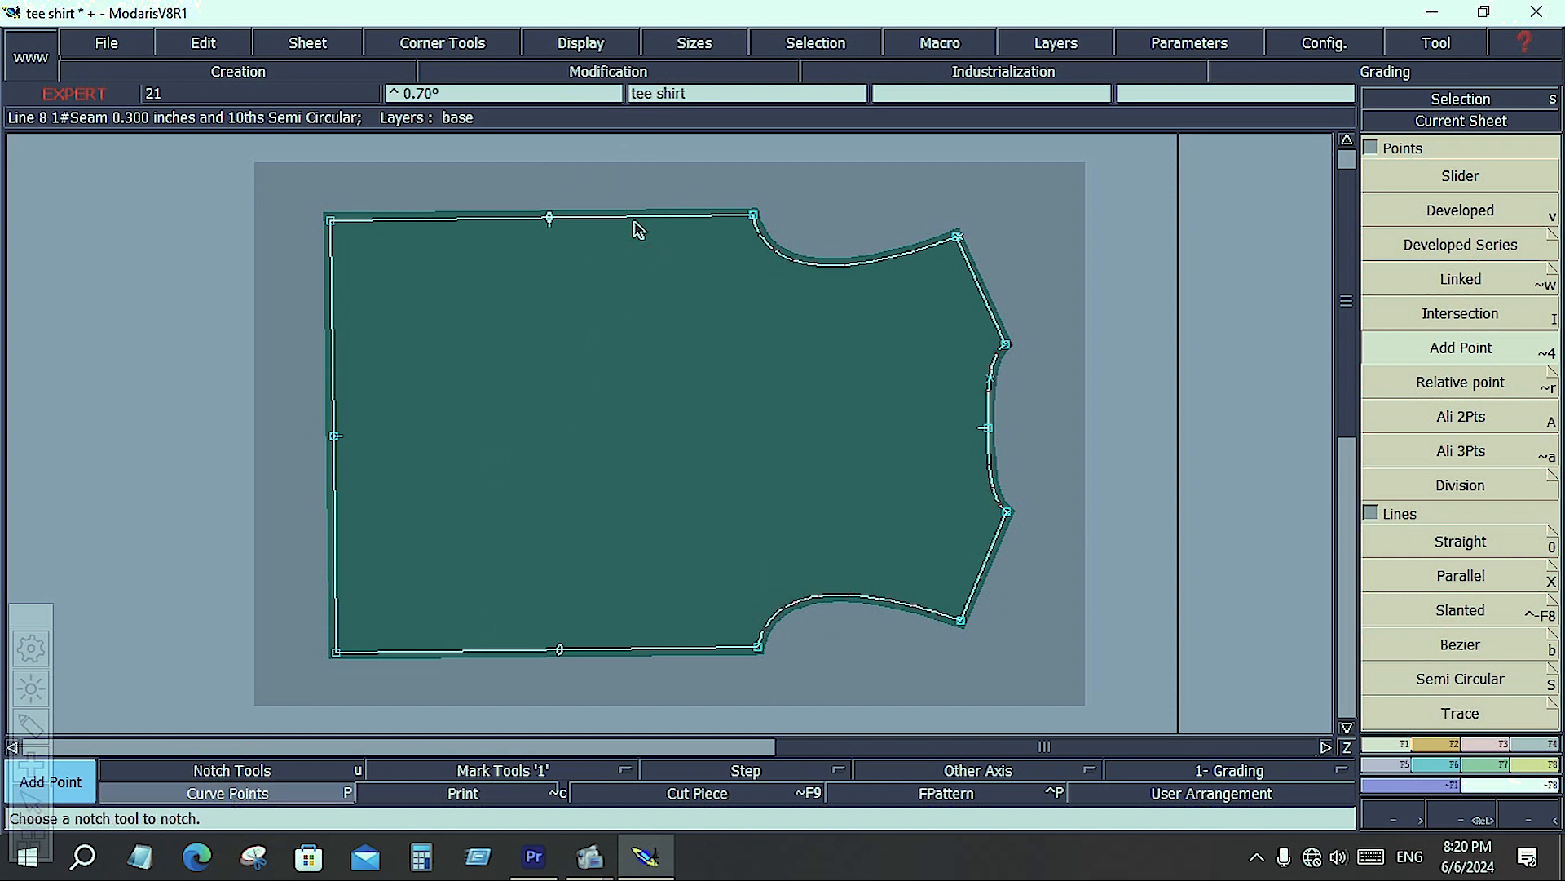
{"action": "left_click", "coordinate": [1448, 212]}
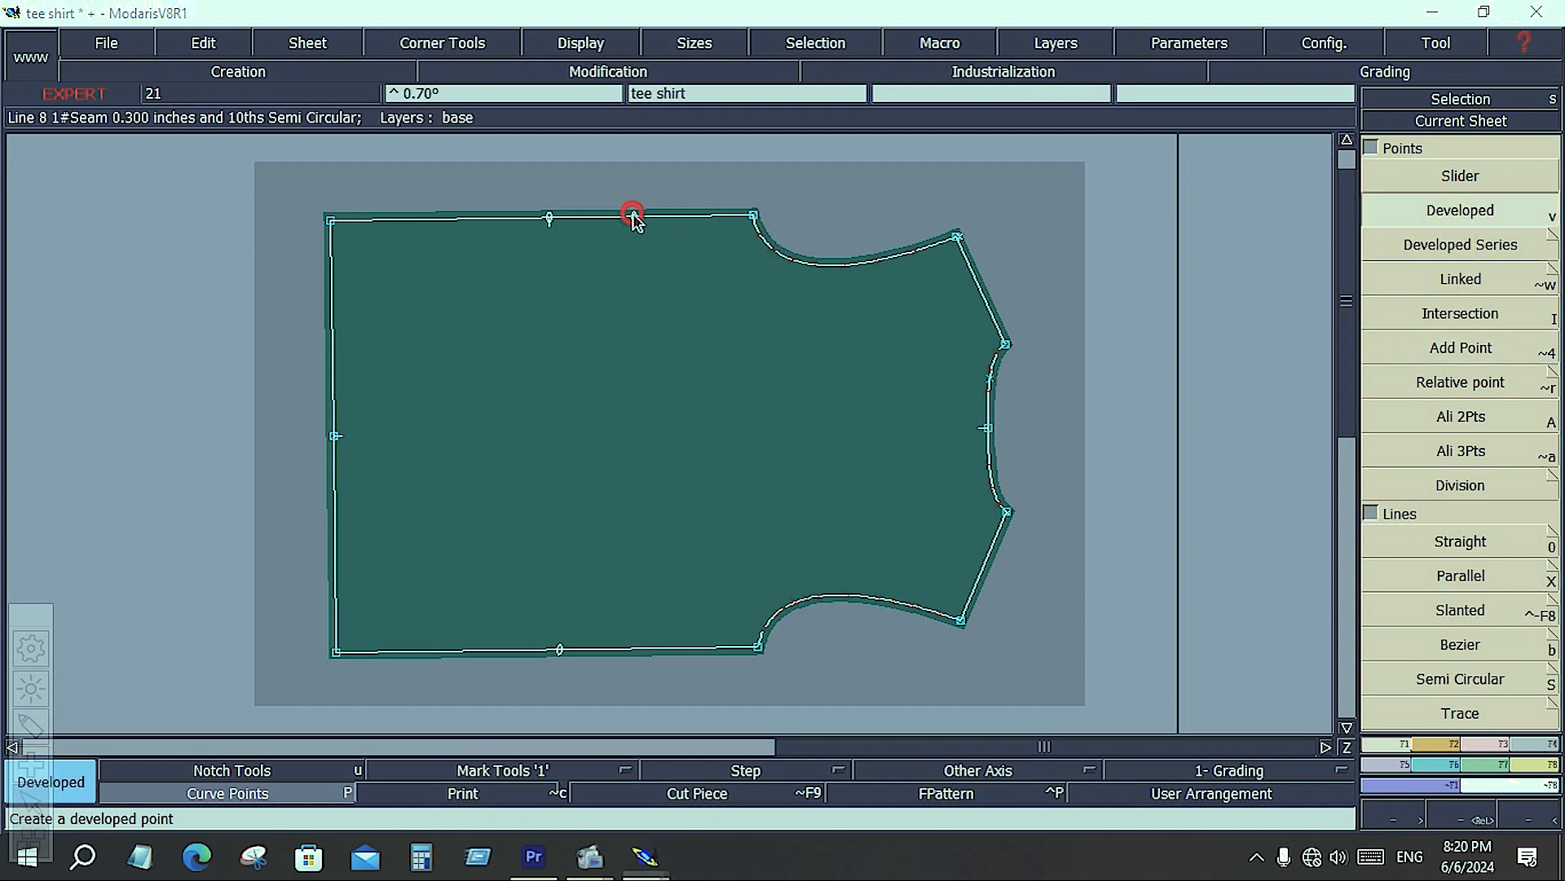
{"action": "left_click", "coordinate": [634, 215]}
{"action": "key", "text": "Return"}
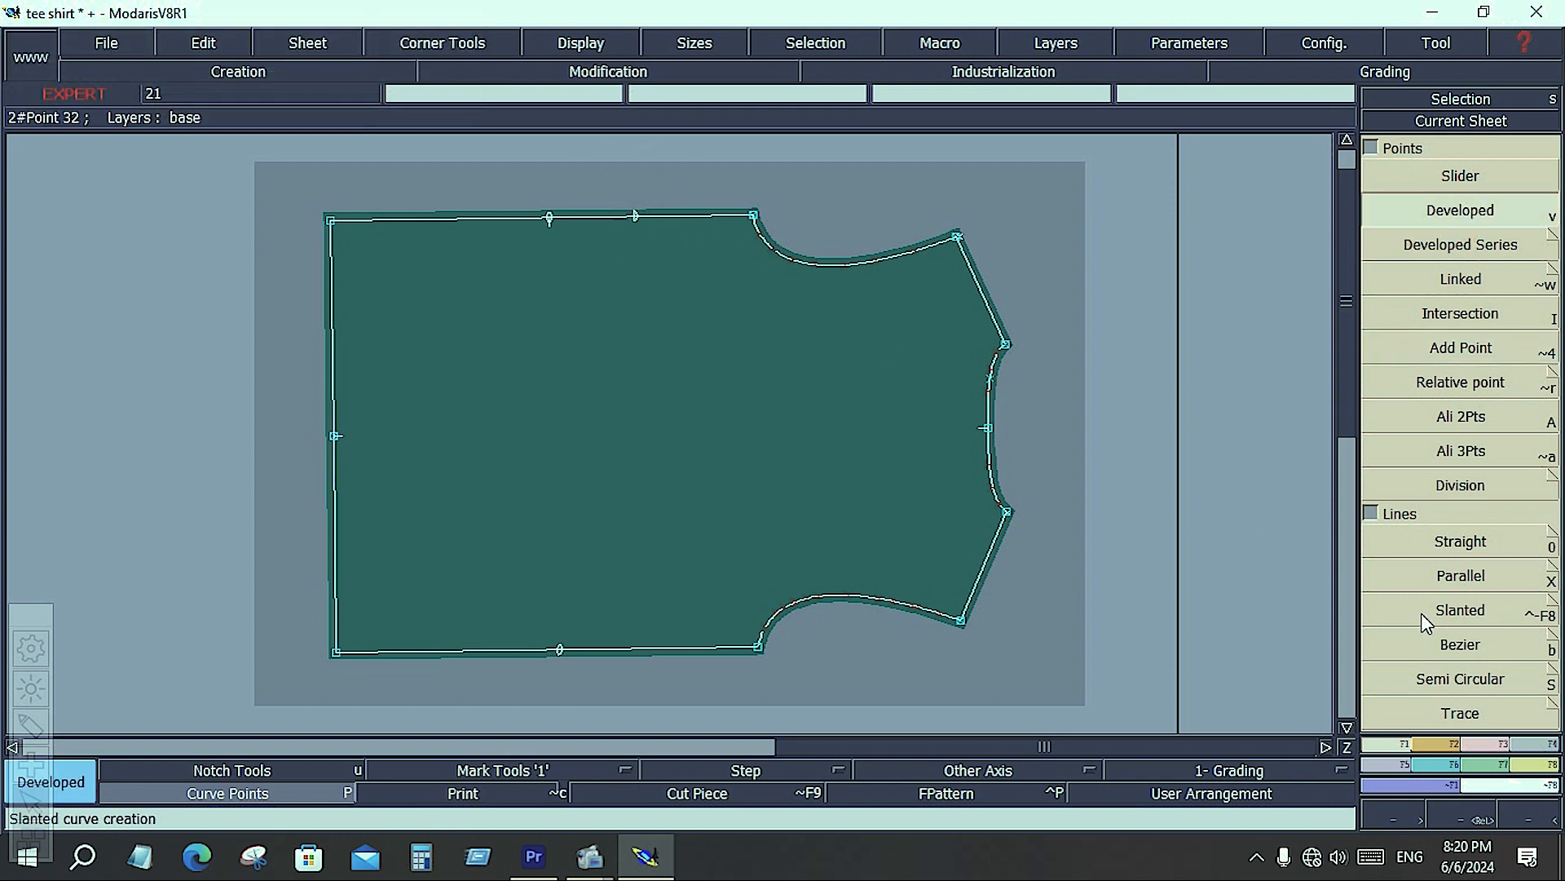
Insert the developed point into the upper side seam's curve with Insert Point.
{"action": "left_click", "coordinate": [1499, 764]}
{"action": "left_click", "coordinate": [1464, 576]}
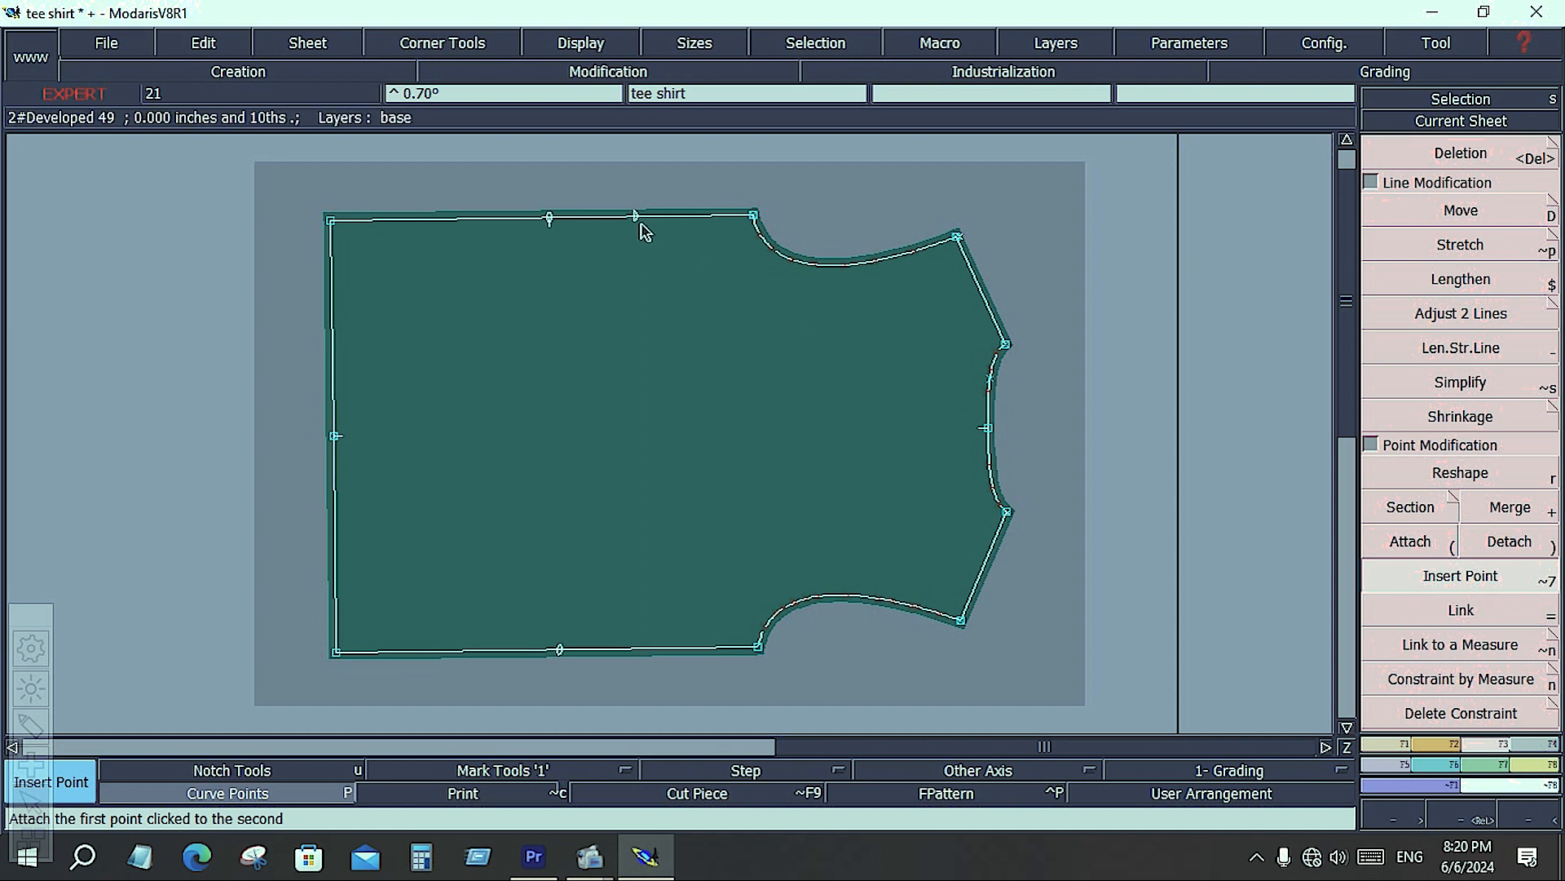
{"action": "left_click", "coordinate": [634, 217]}
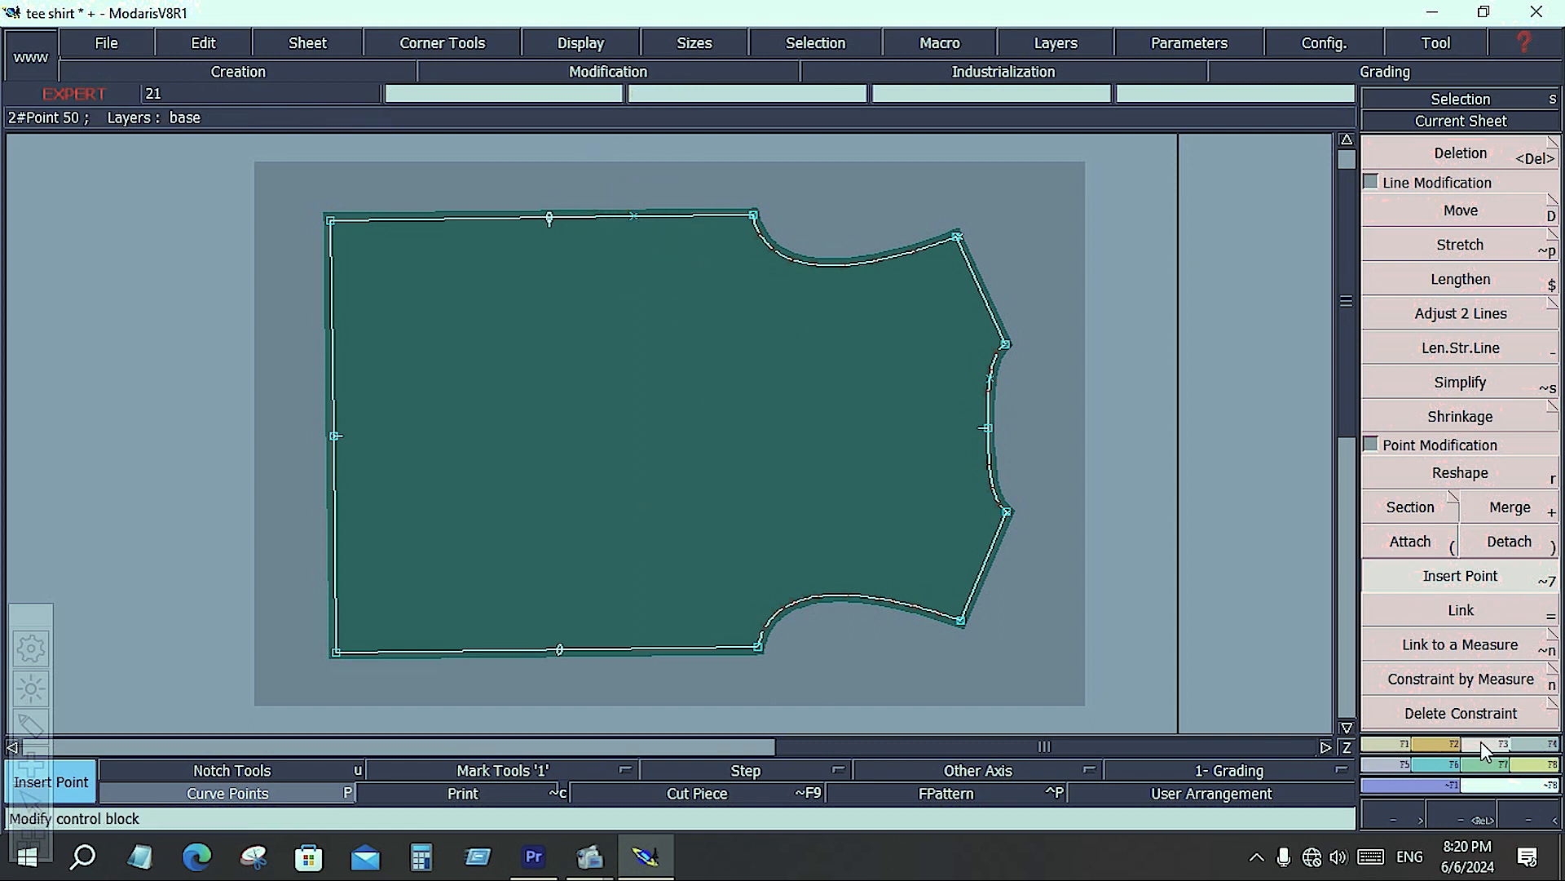
Try reshaping the upper side seam by moving the newly inserted point deep into the piece, and undo the reshape.
{"action": "left_click", "coordinate": [1447, 476]}
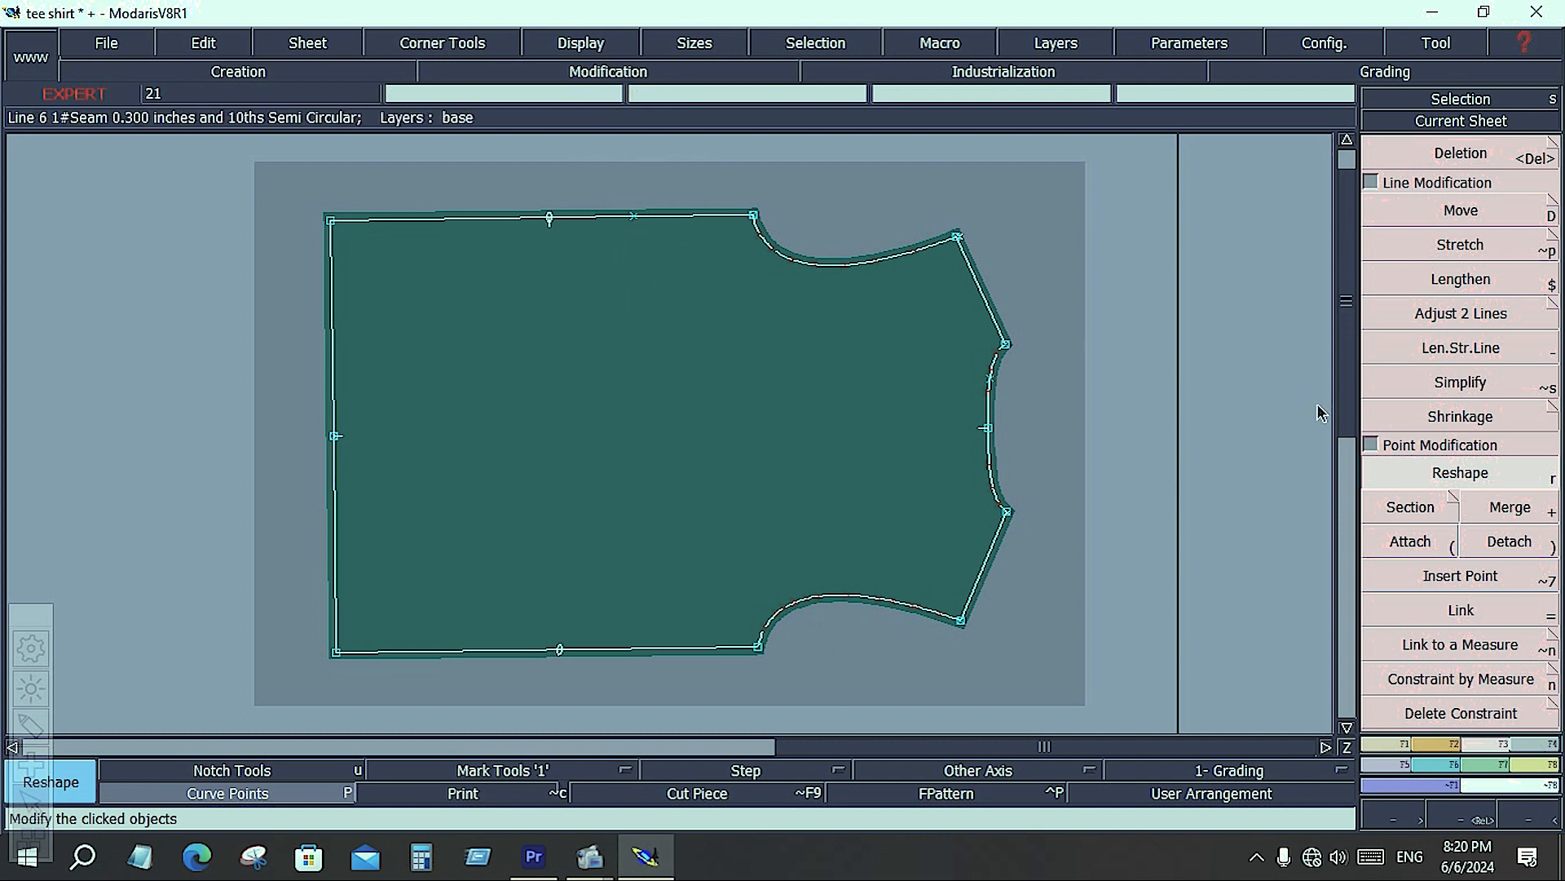
{"action": "left_click", "coordinate": [1417, 472]}
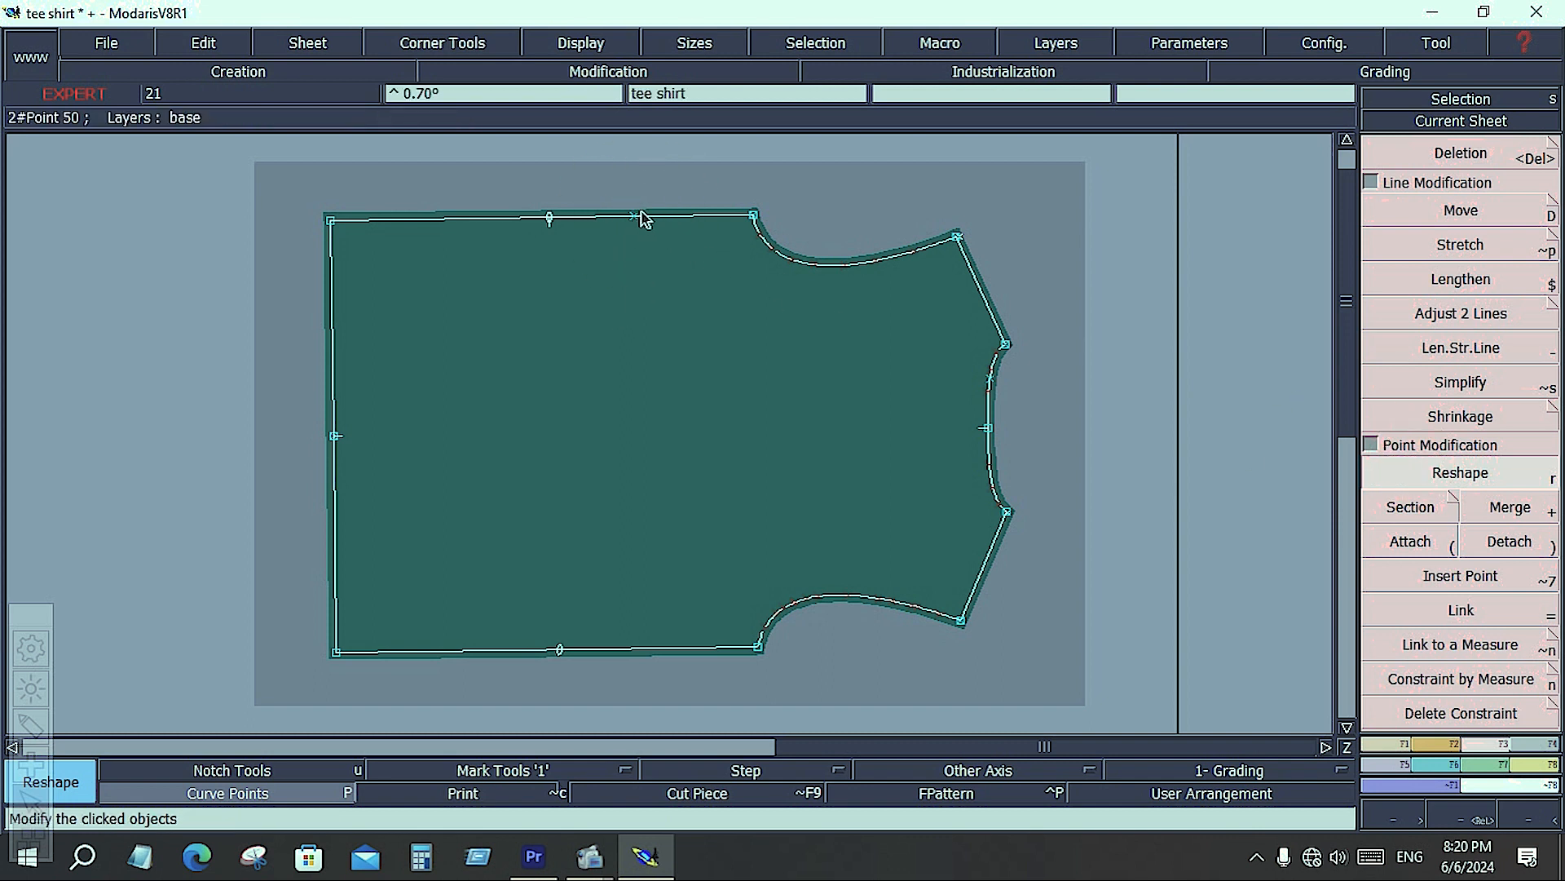
{"action": "left_click_drag", "start_coordinate": [634, 217], "coordinate": [626, 321]}
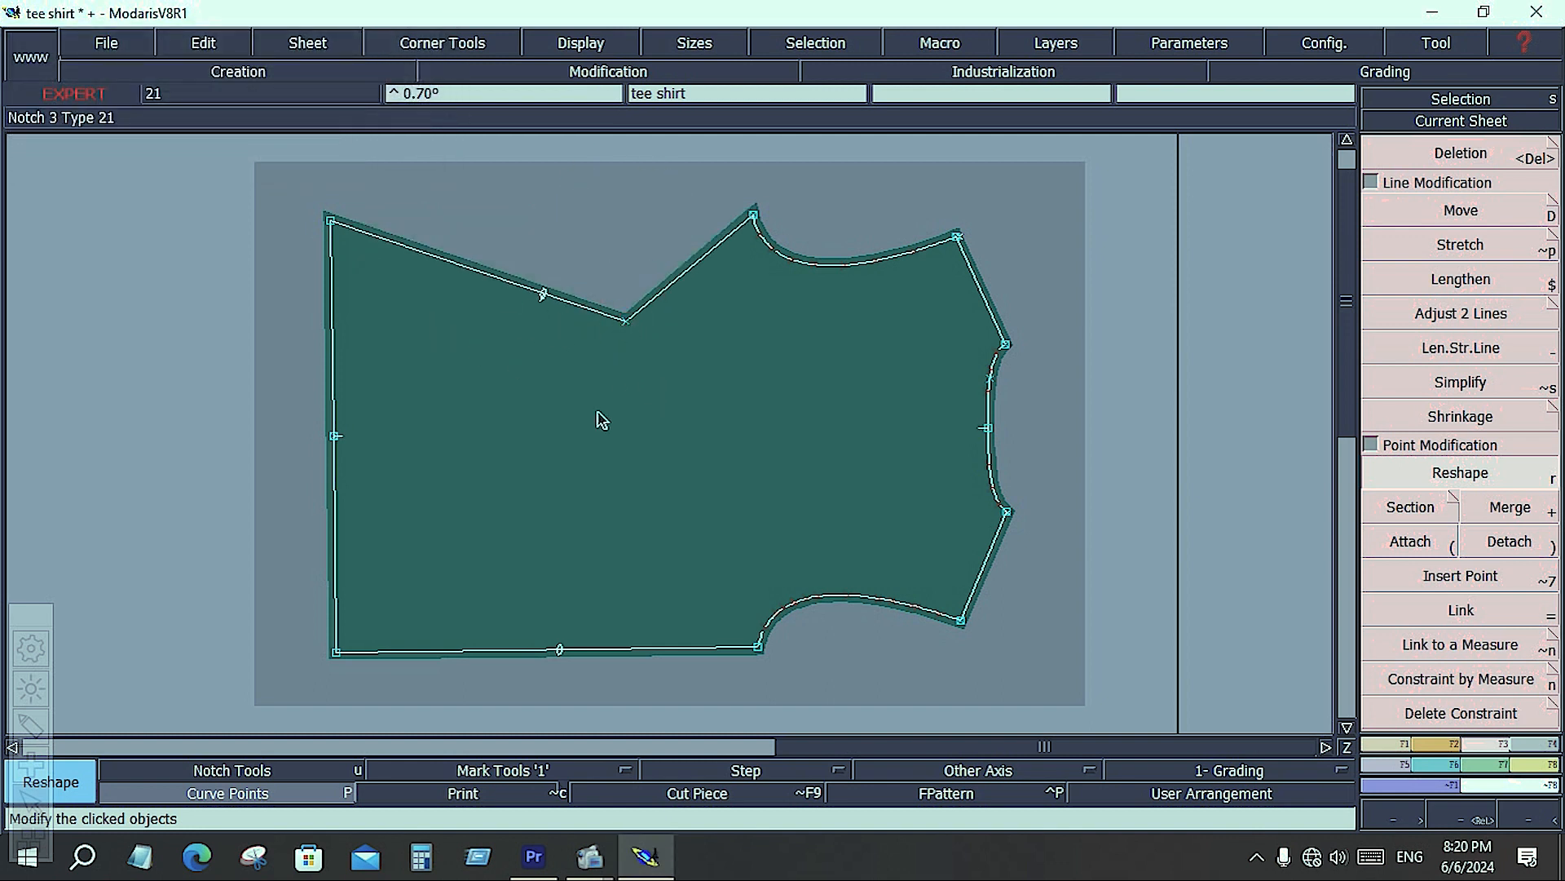
{"action": "key", "text": "ctrl+z"}
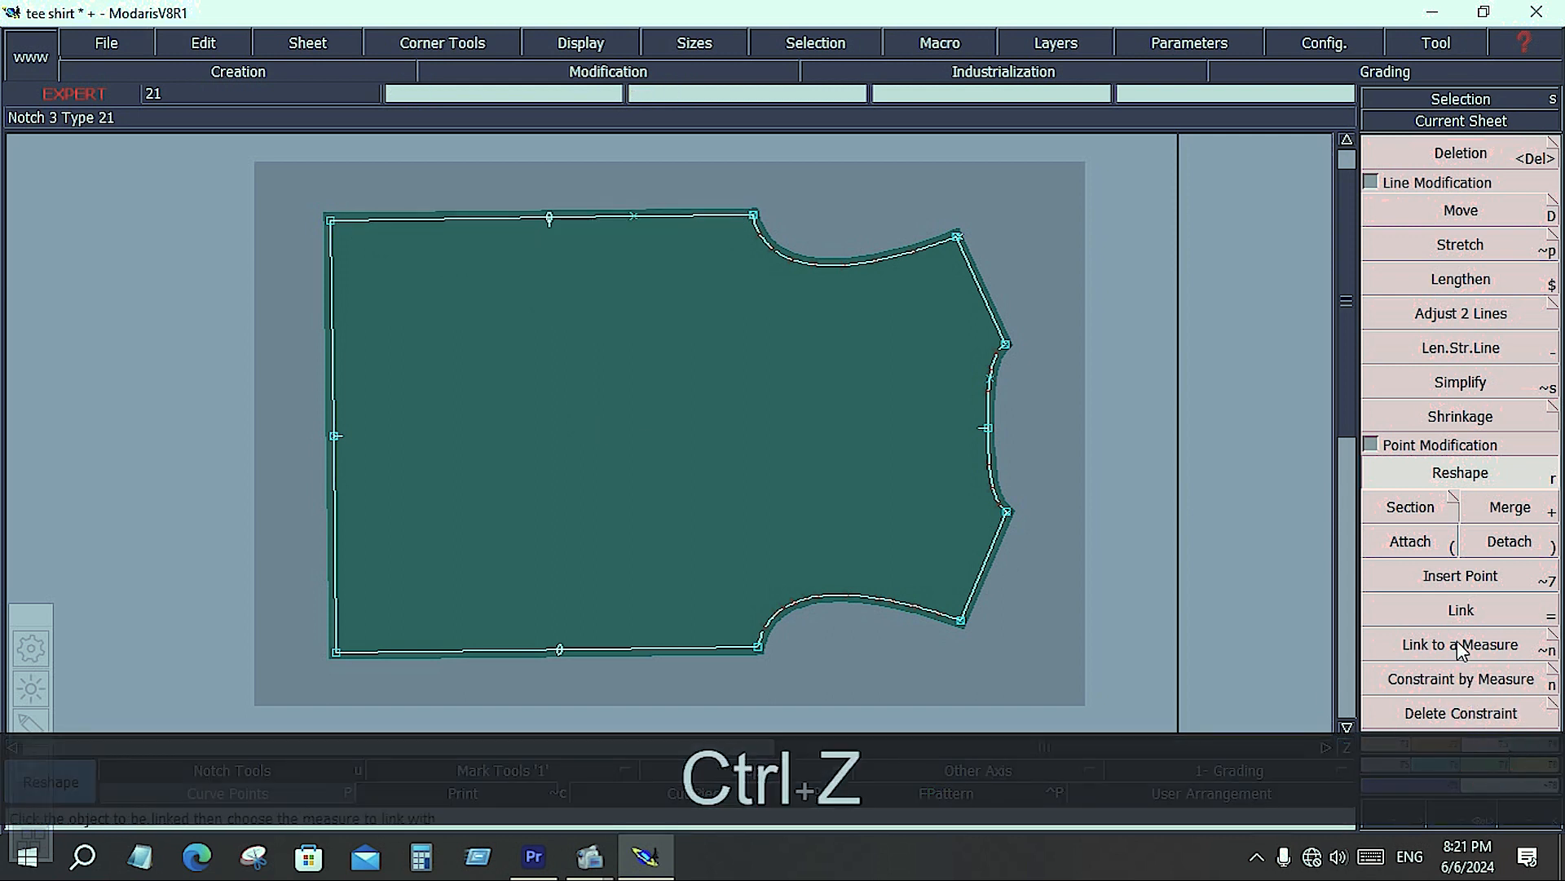
Insert the upper side seam's notch point into the curve with Insert Point.
{"action": "left_click", "coordinate": [1456, 575]}
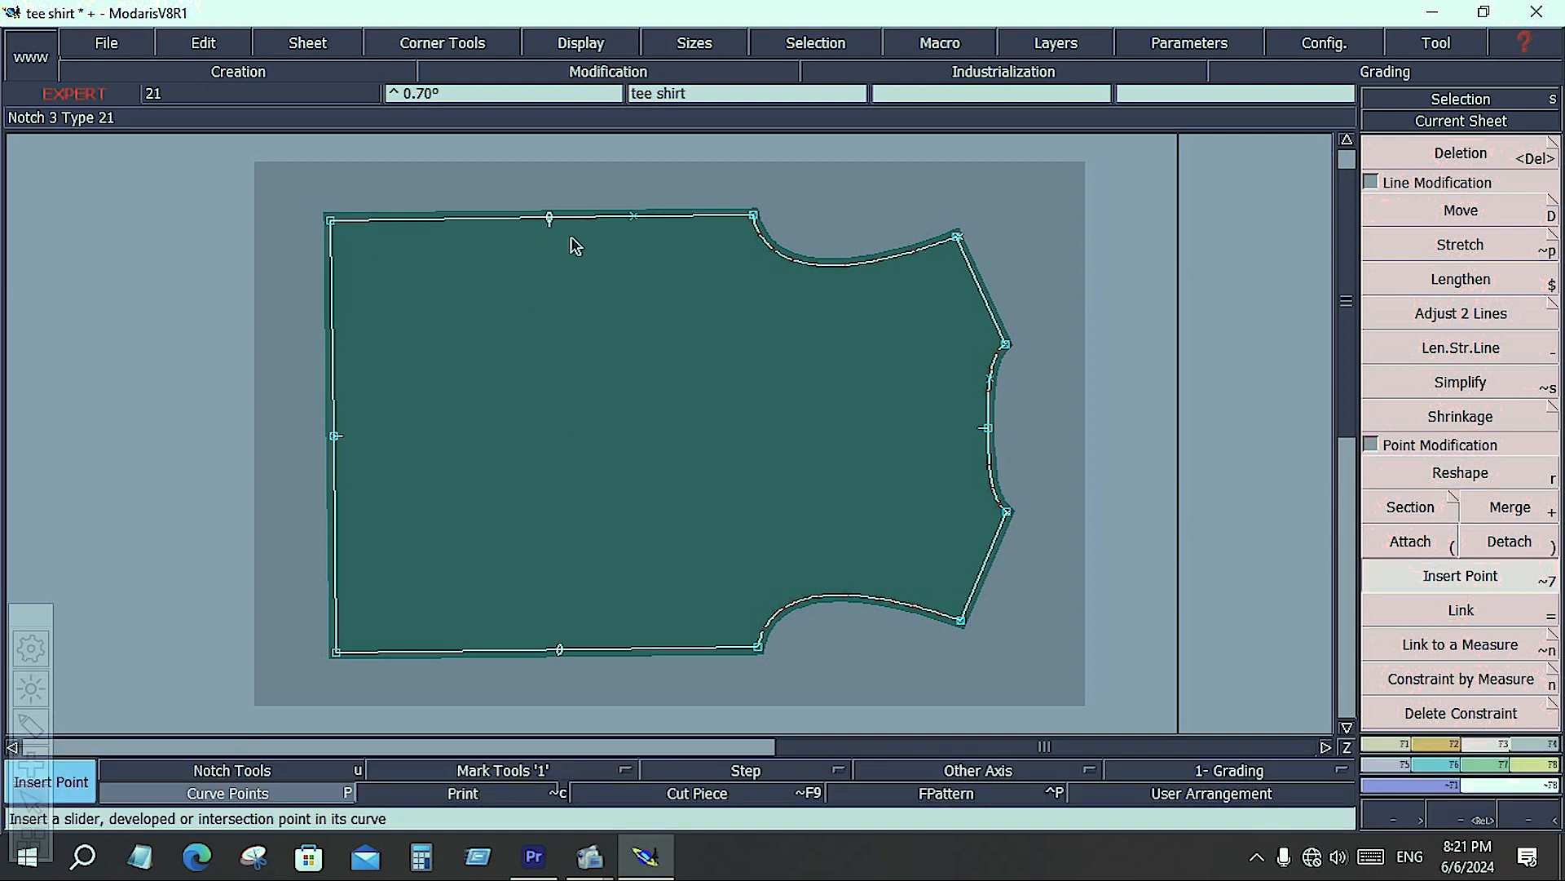
{"action": "left_click", "coordinate": [550, 217]}
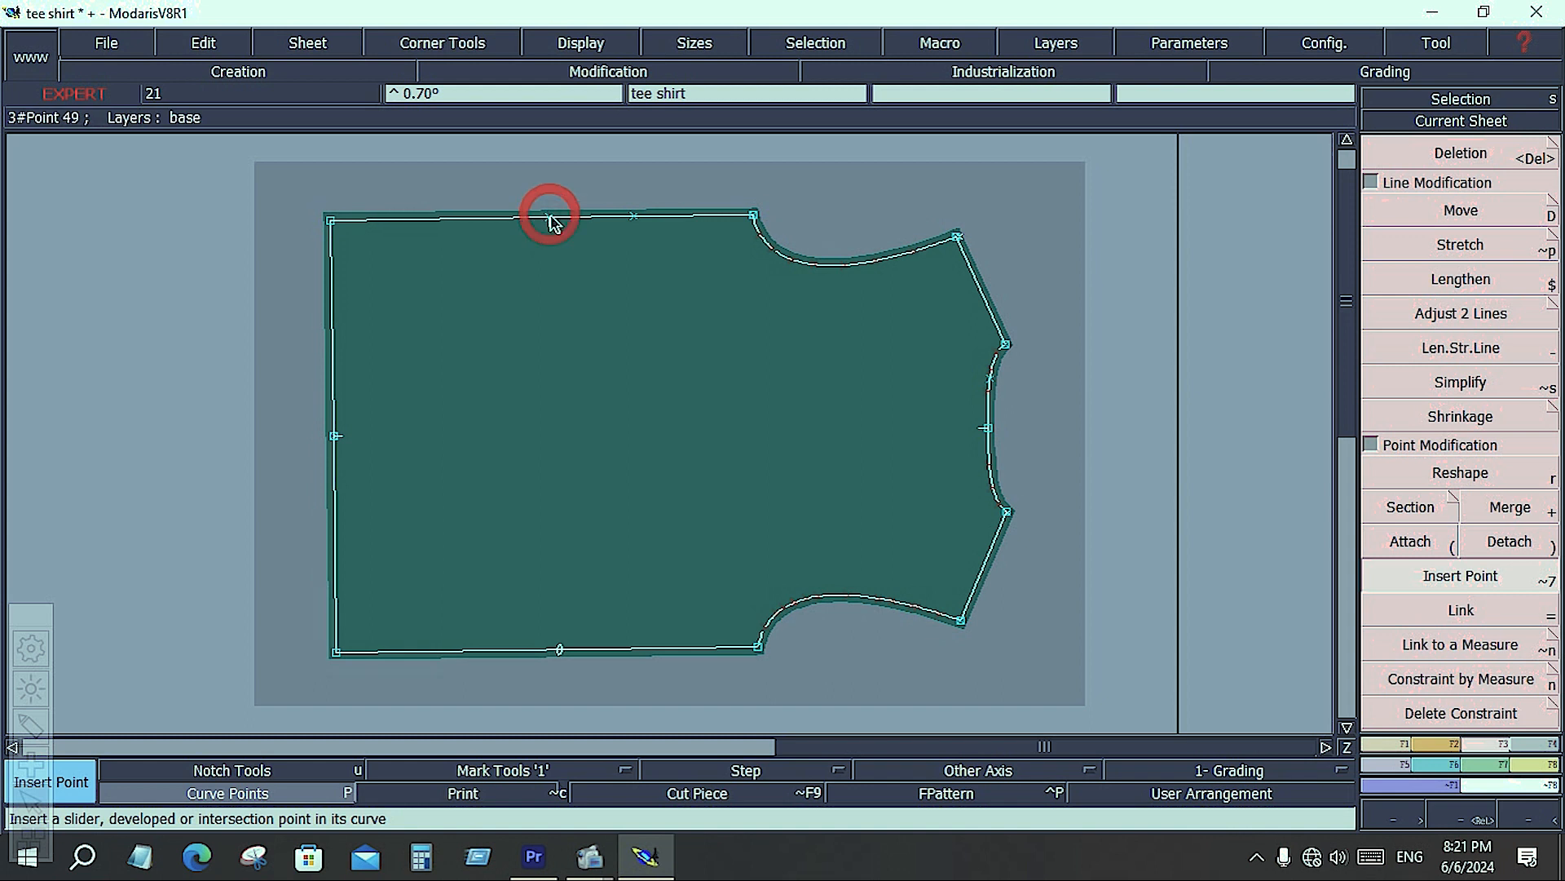
Try moving the seam point between the notch and the armhole slightly inward with Reshape, and undo the change.
{"action": "left_click", "coordinate": [1460, 473]}
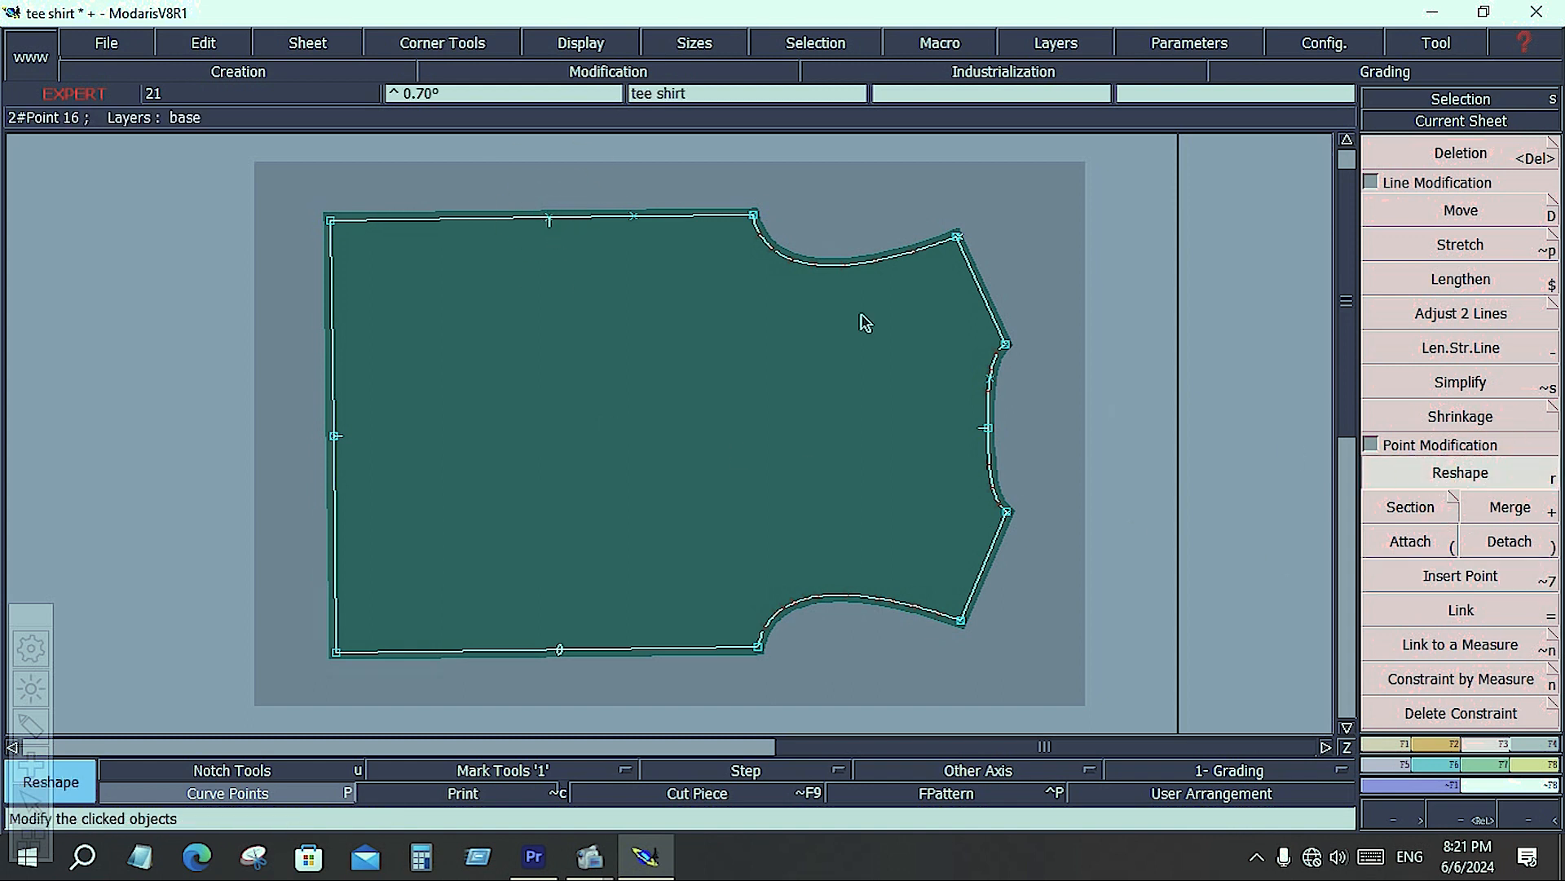
{"action": "left_click", "coordinate": [634, 217]}
{"action": "left_click", "coordinate": [638, 259]}
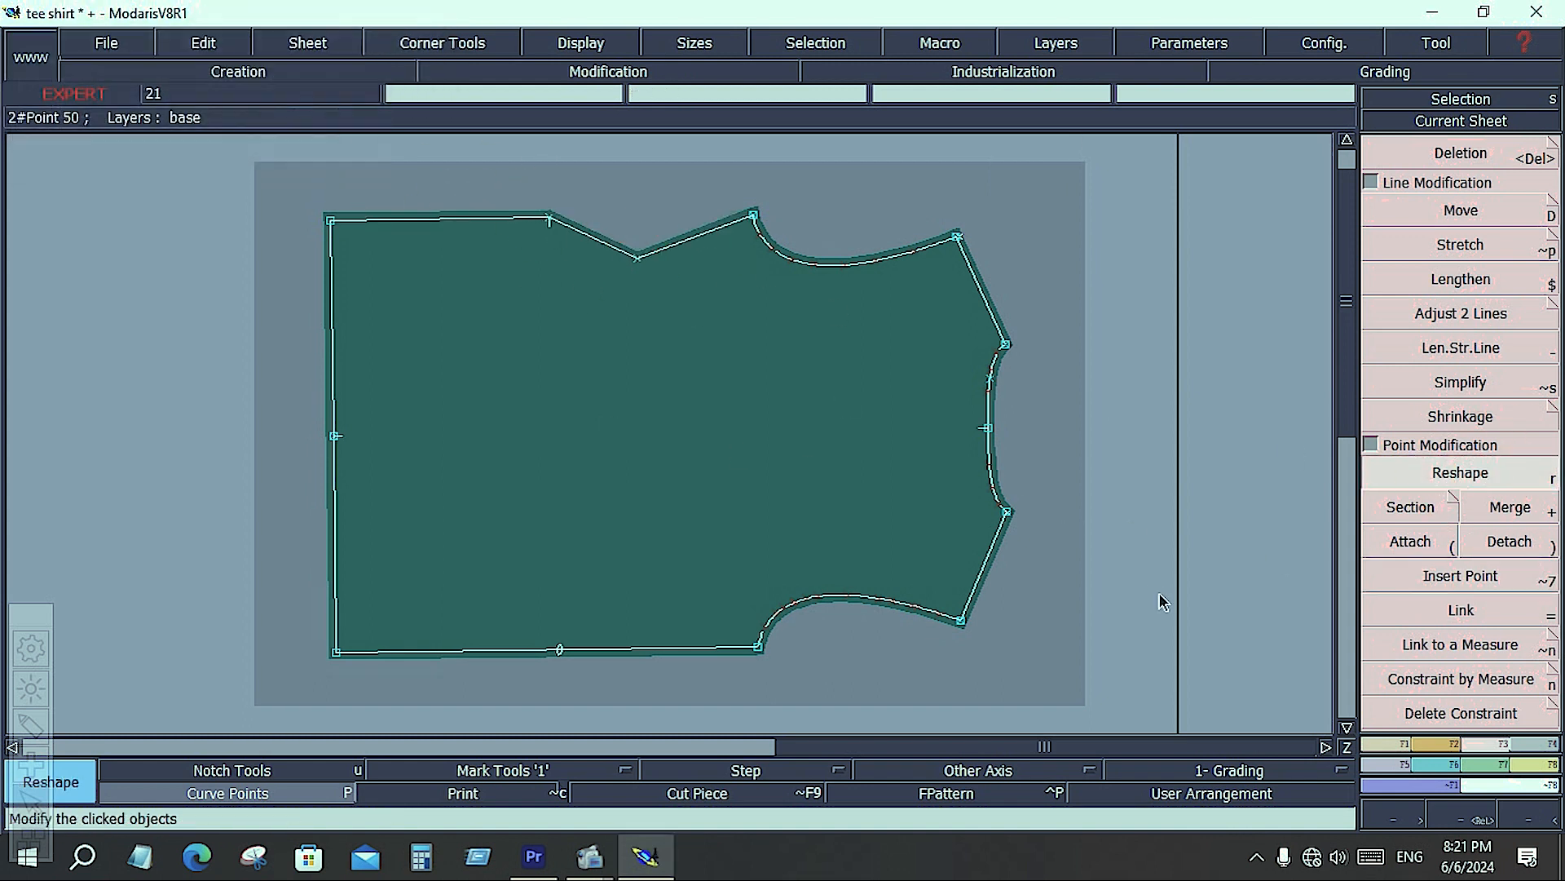
{"action": "key", "text": "ctrl+z"}
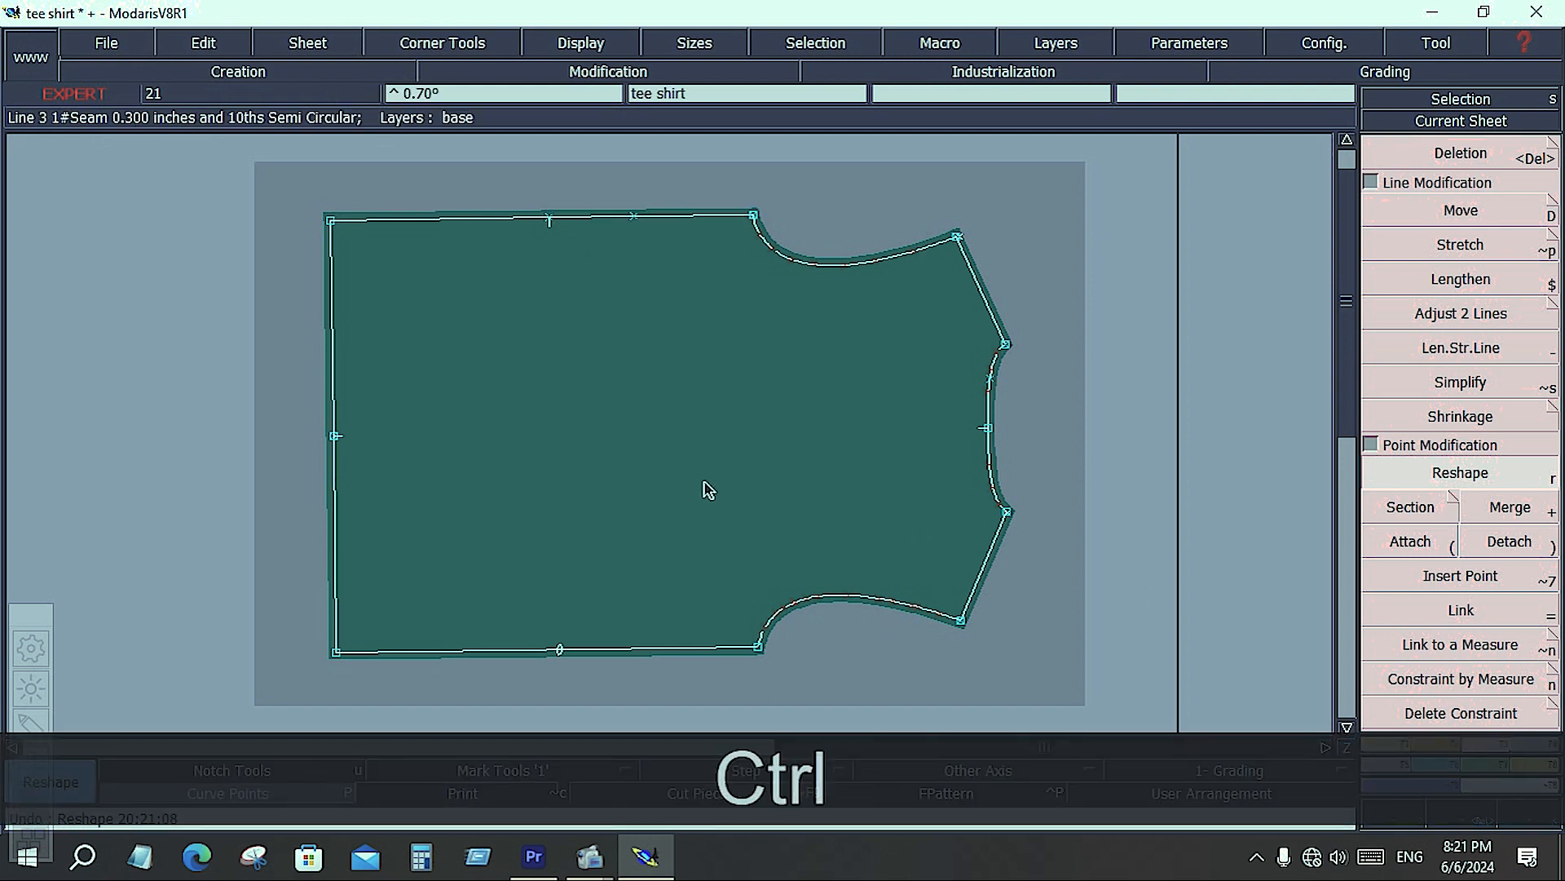
Undo the point insertions, notch and developed point on the upper side seam until the seam is plain again.
{"action": "key", "text": "ctrl+z"}
{"action": "key", "text": "ctrl+z"}
{"action": "key", "text": "ctrl+z"}
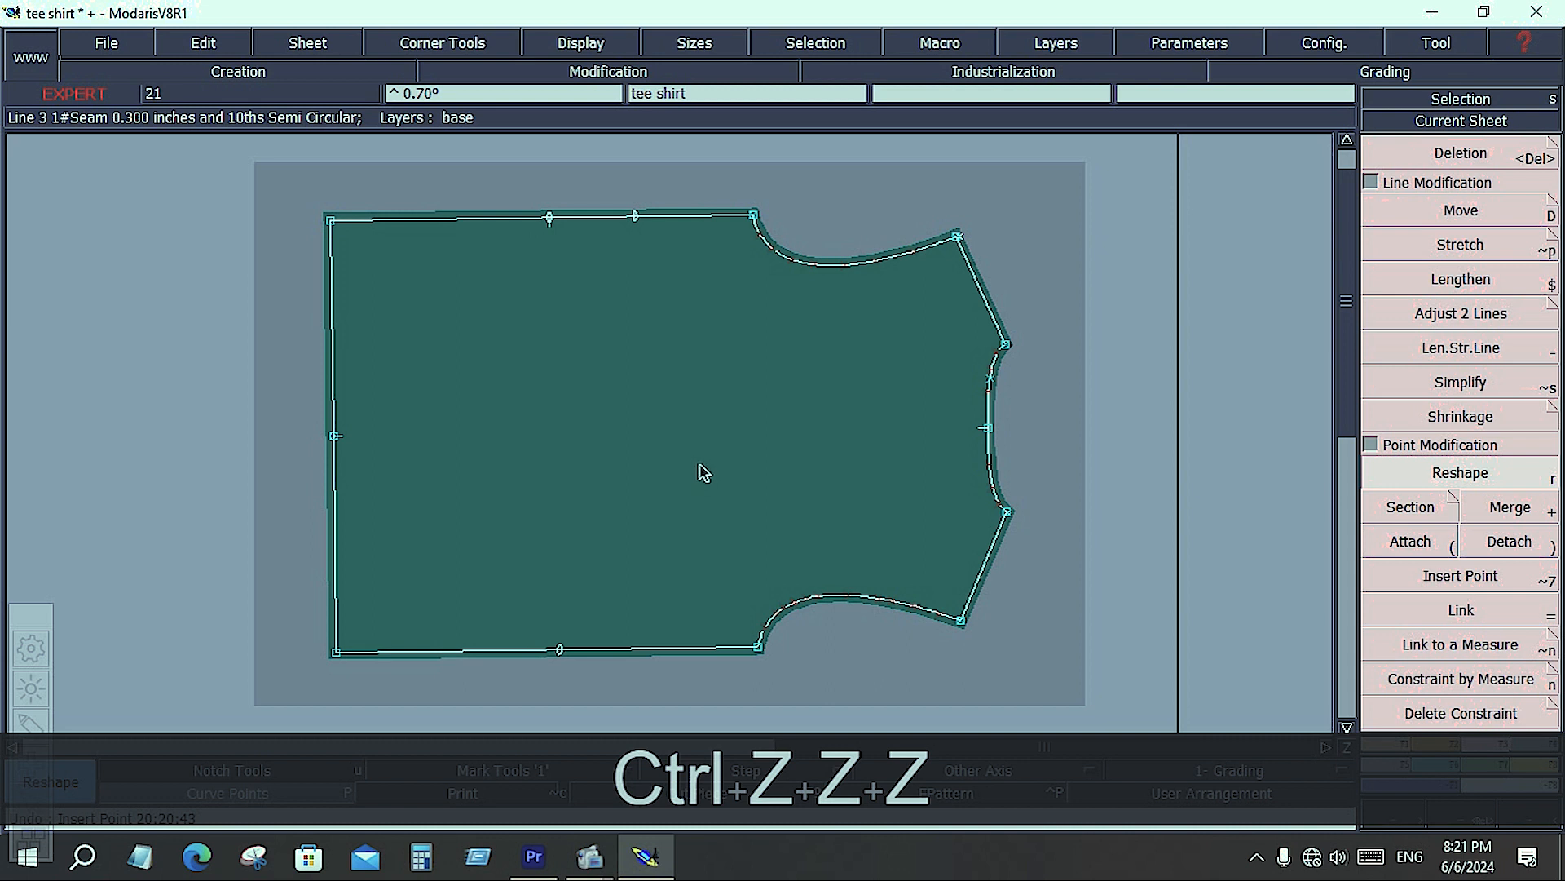
{"action": "key", "text": "ctrl+z"}
{"action": "key", "text": "ctrl+z"}
{"action": "key", "text": "ctrl+z"}
{"action": "key", "text": "ctrl+z"}
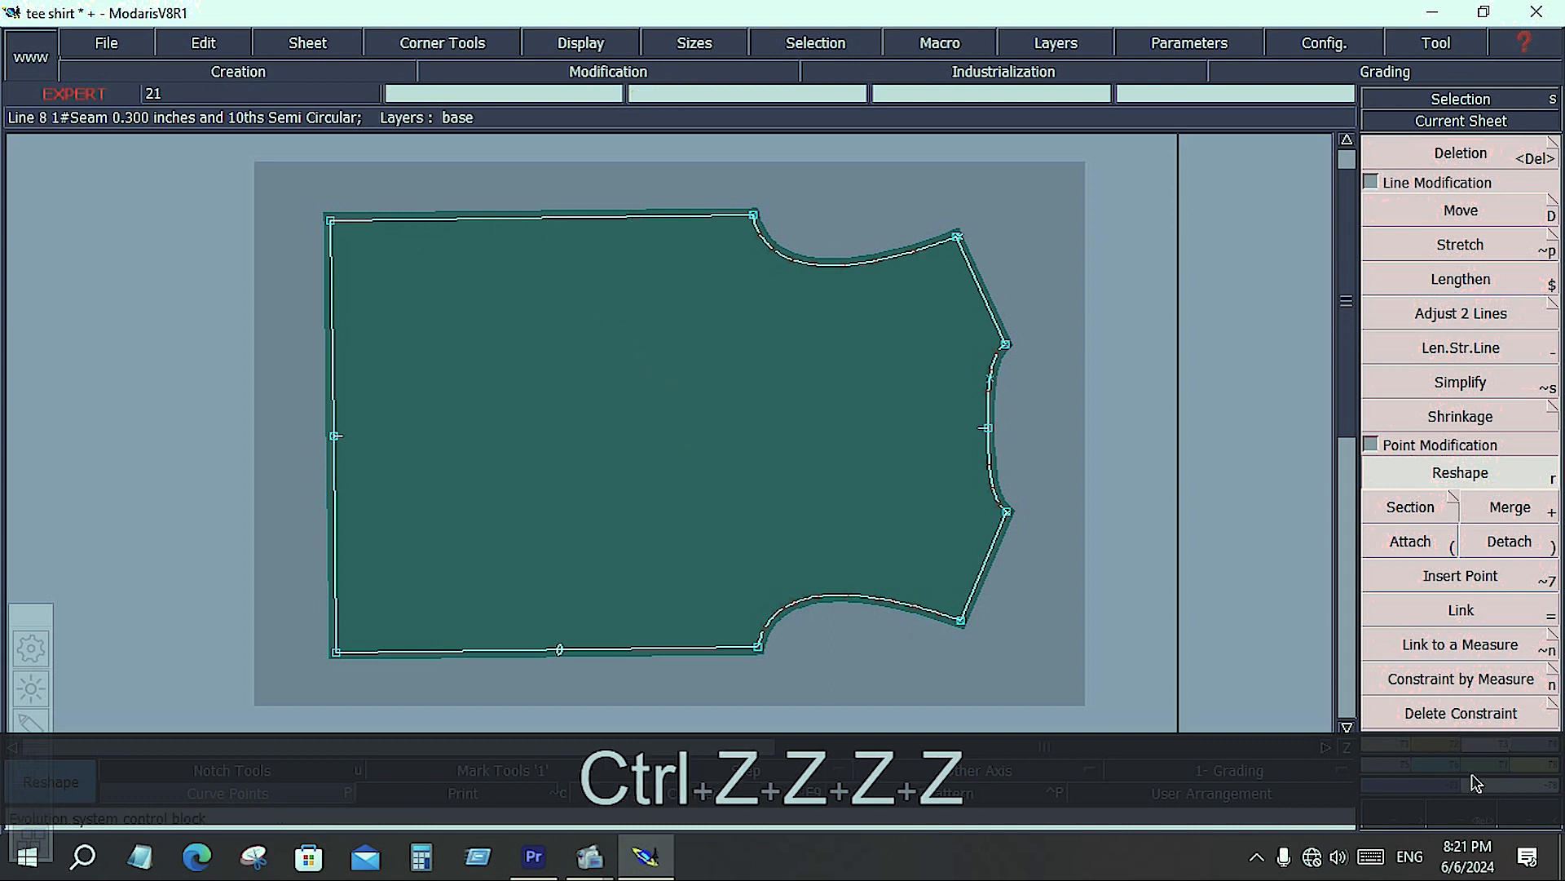
Create a developed point on the upper side seam with a curve length of -8 inches from the hem corner.
{"action": "left_click", "coordinate": [1399, 746]}
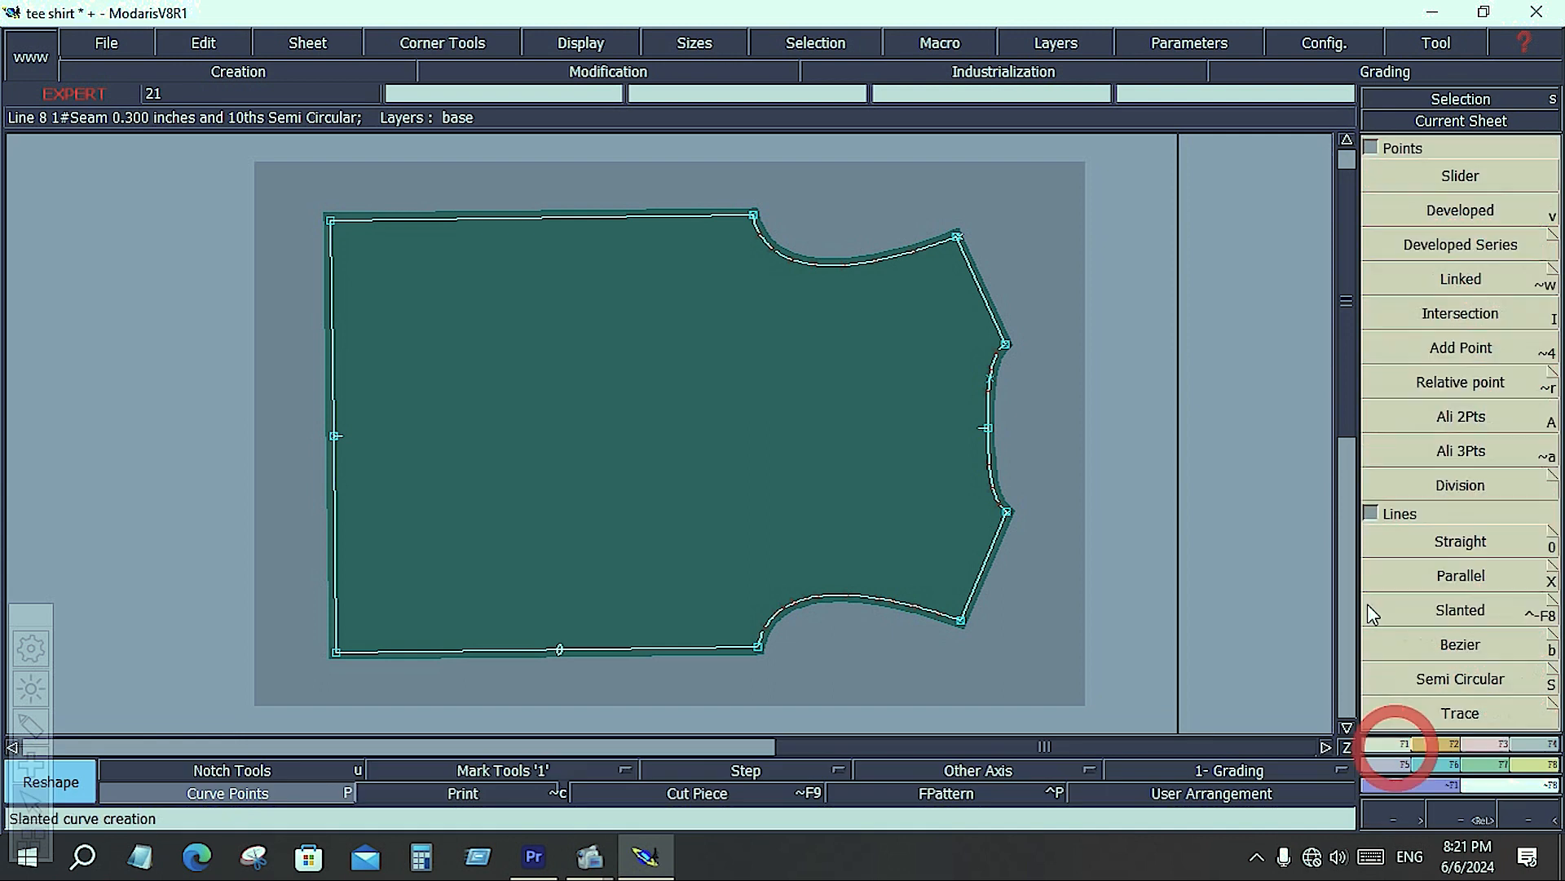
{"action": "left_click", "coordinate": [1472, 205]}
{"action": "left_click", "coordinate": [330, 227]}
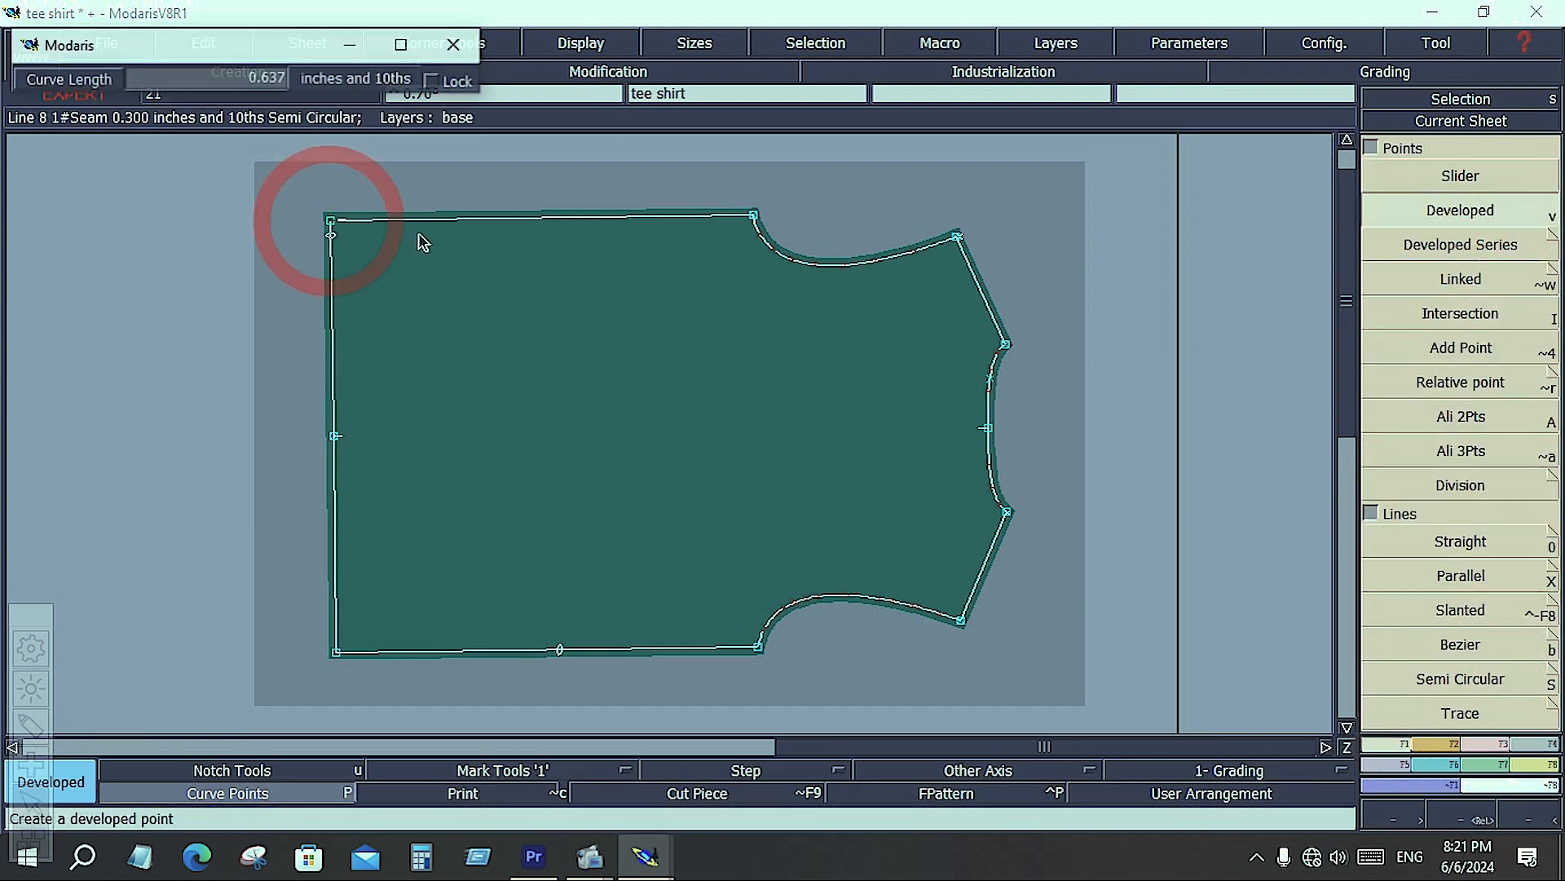
{"action": "key", "text": "space"}
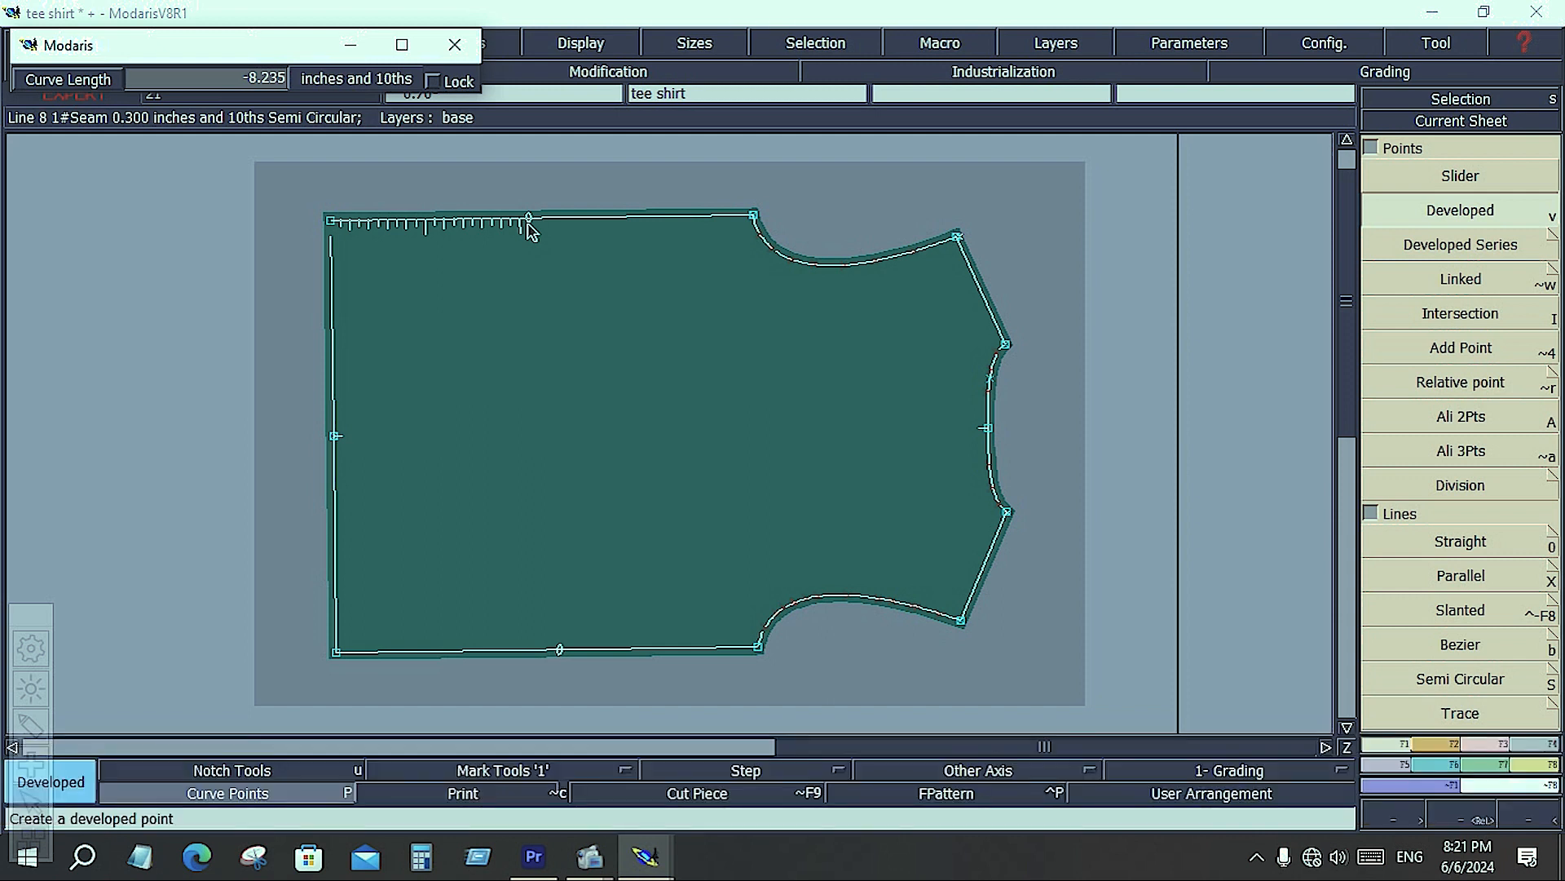
{"action": "key", "text": "Down"}
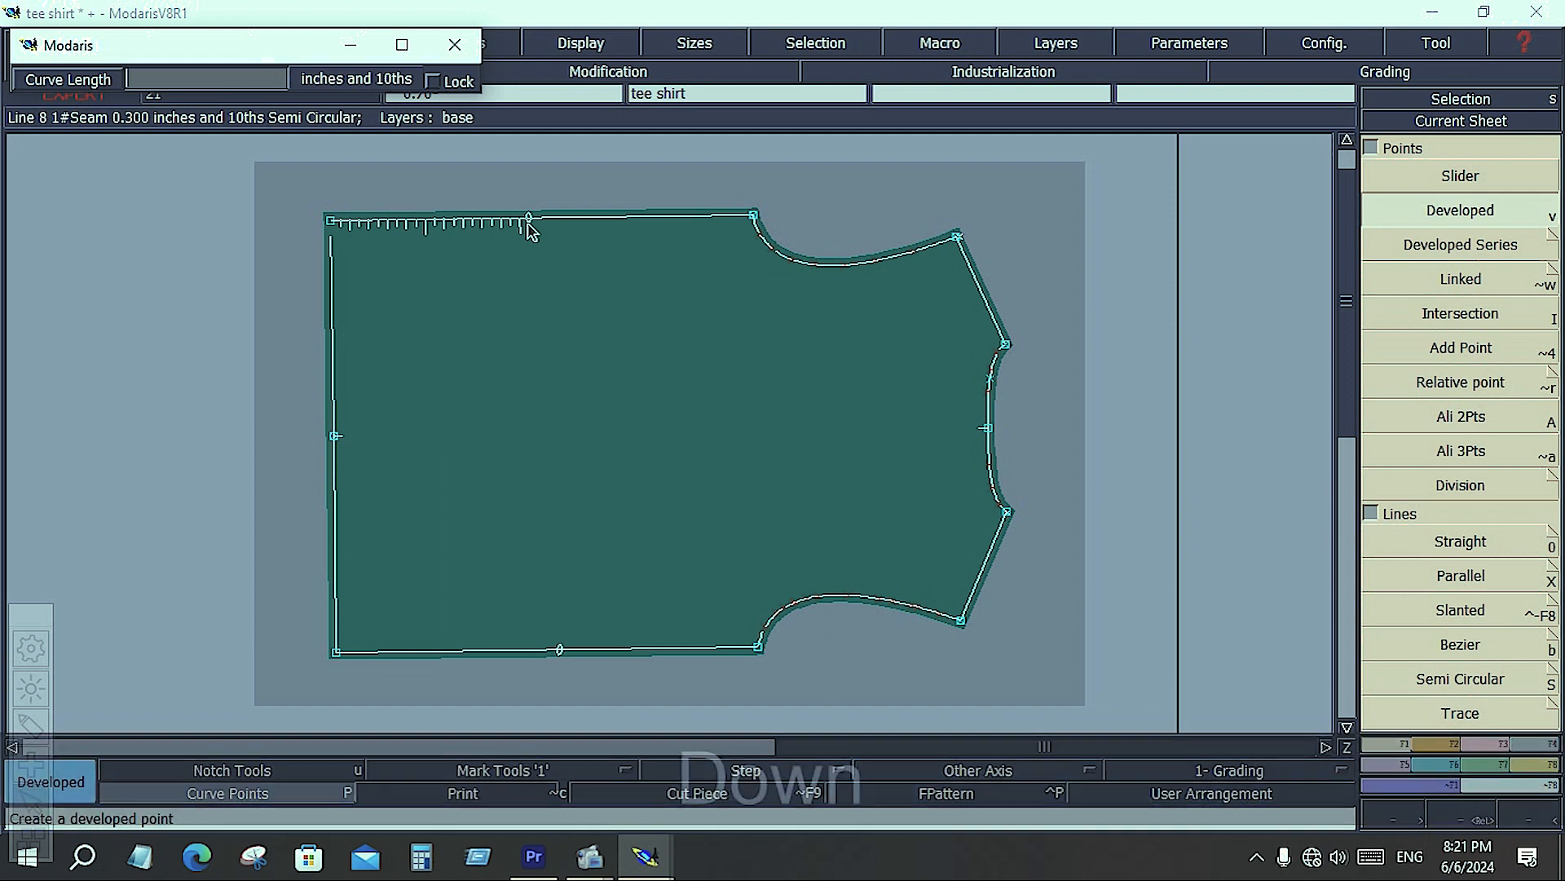
{"action": "type", "text": "-8"}
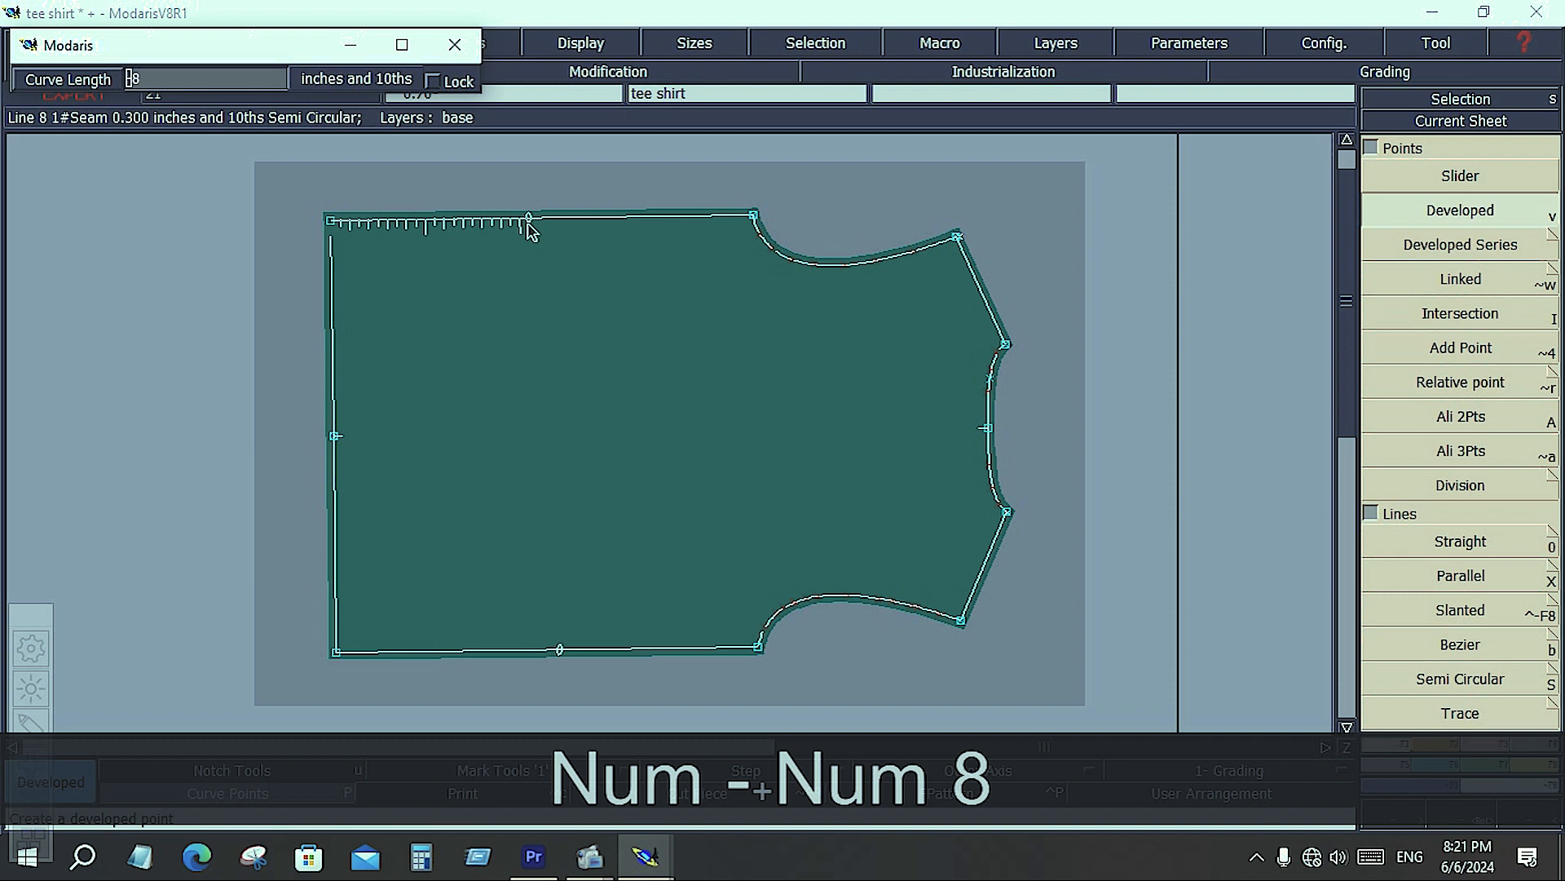
{"action": "key", "text": "Return"}
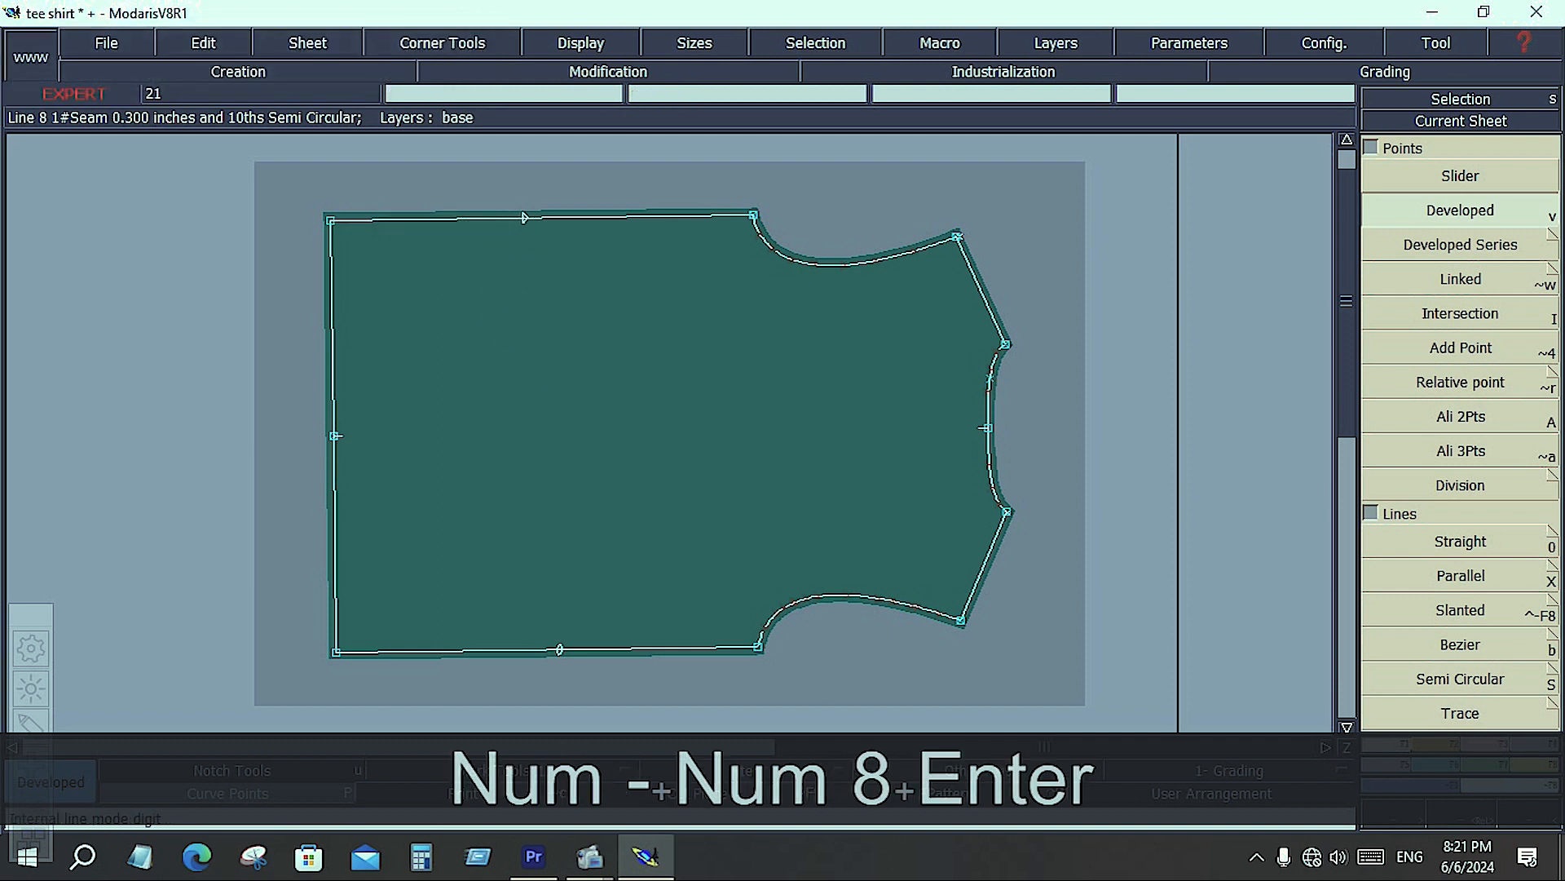
Insert the developed point into the upper side seam's curve and add a notch on it.
{"action": "left_click", "coordinate": [1492, 741]}
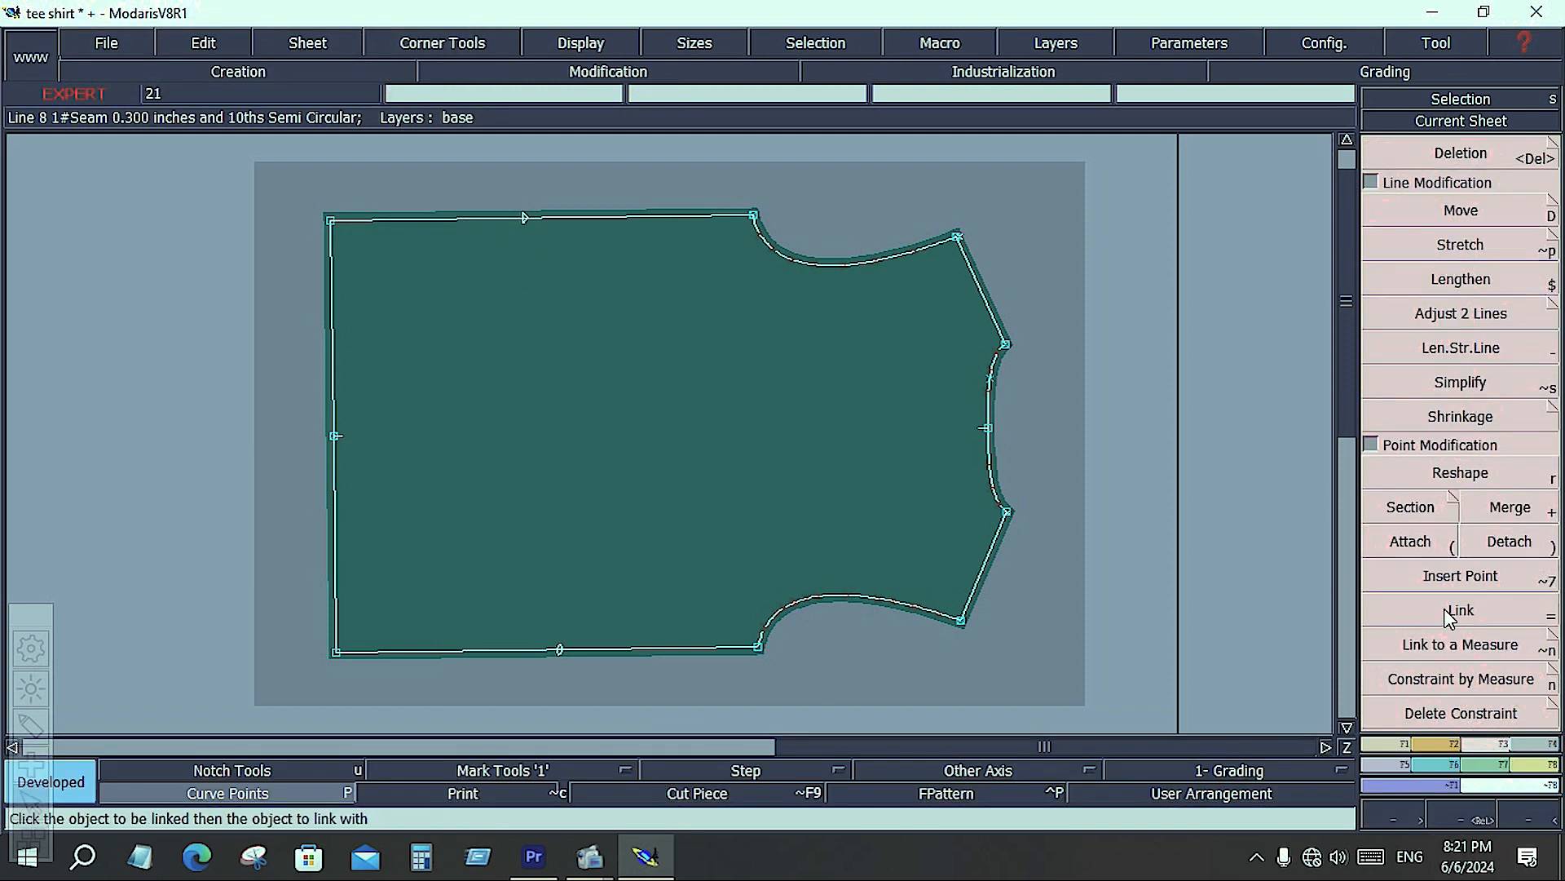
{"action": "left_click", "coordinate": [1451, 575]}
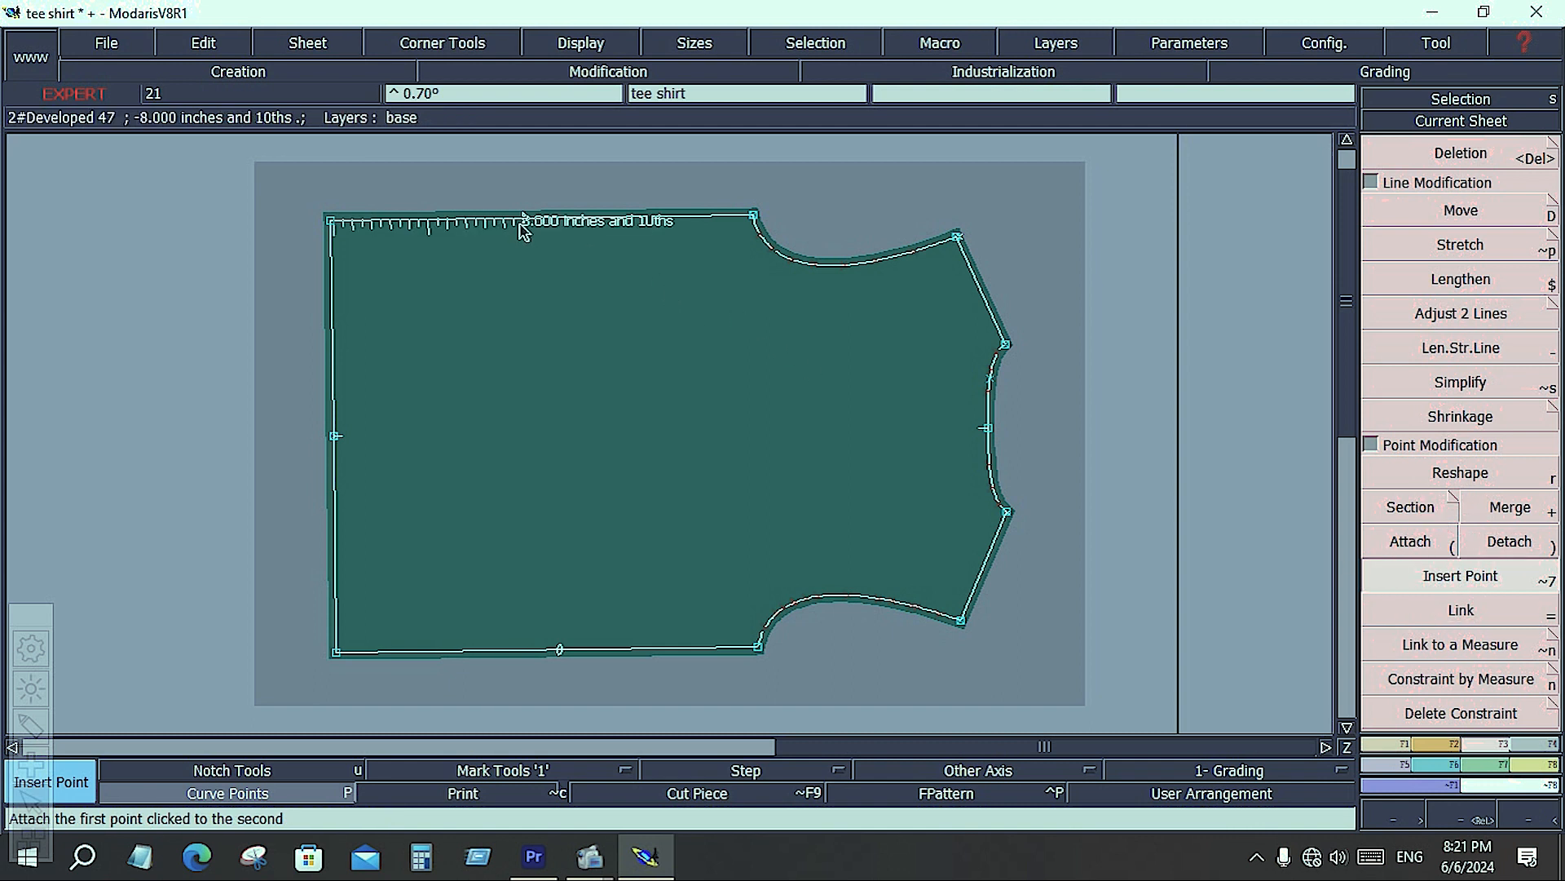
{"action": "left_click", "coordinate": [520, 225]}
{"action": "left_click", "coordinate": [1440, 743]}
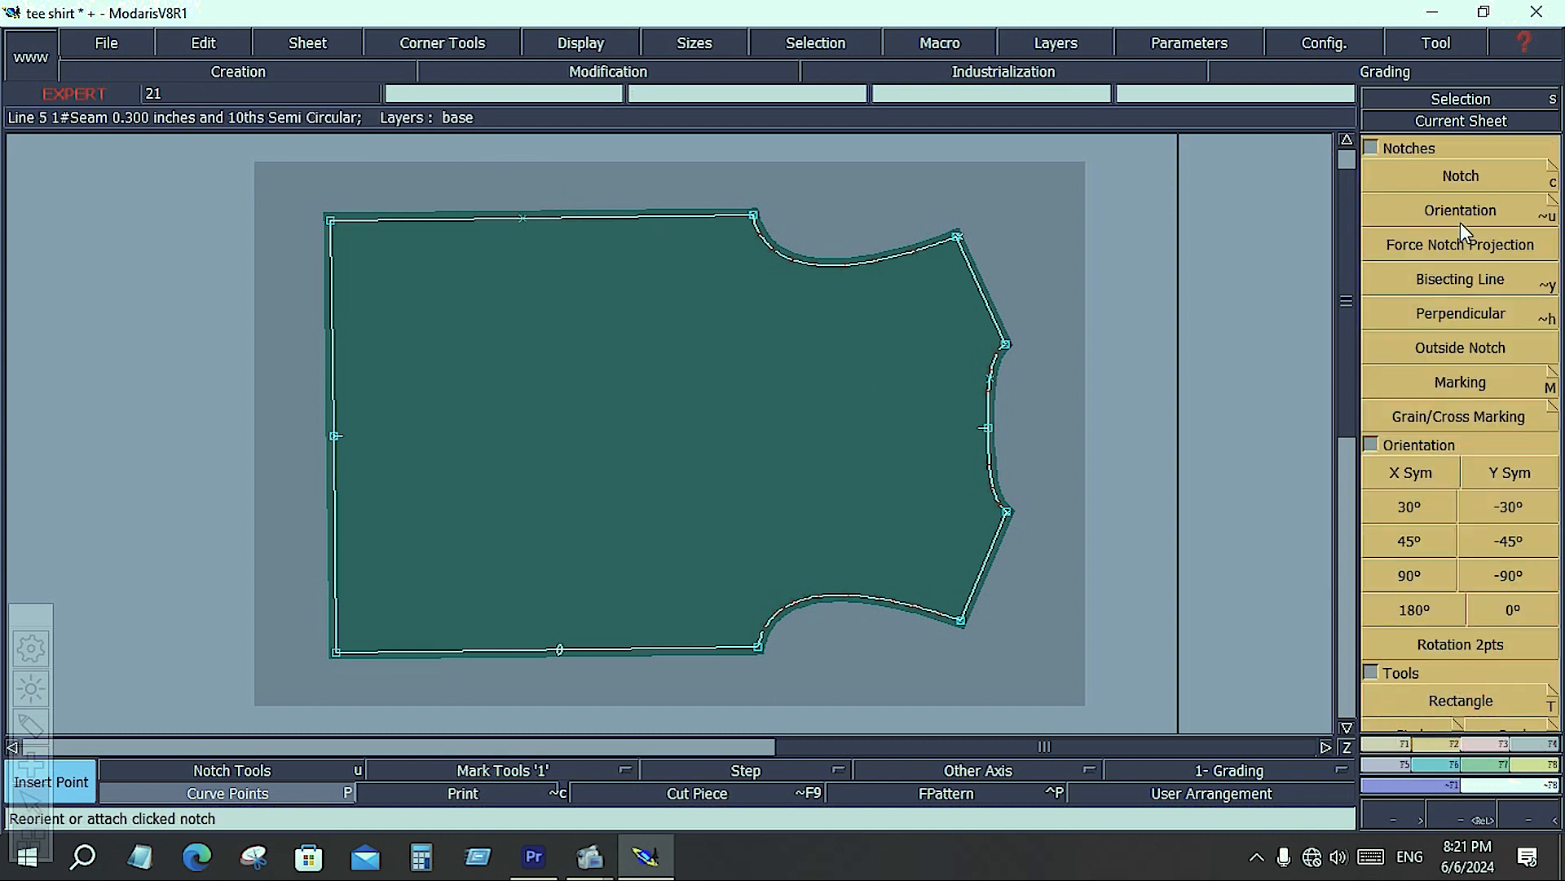
{"action": "left_click", "coordinate": [1462, 177]}
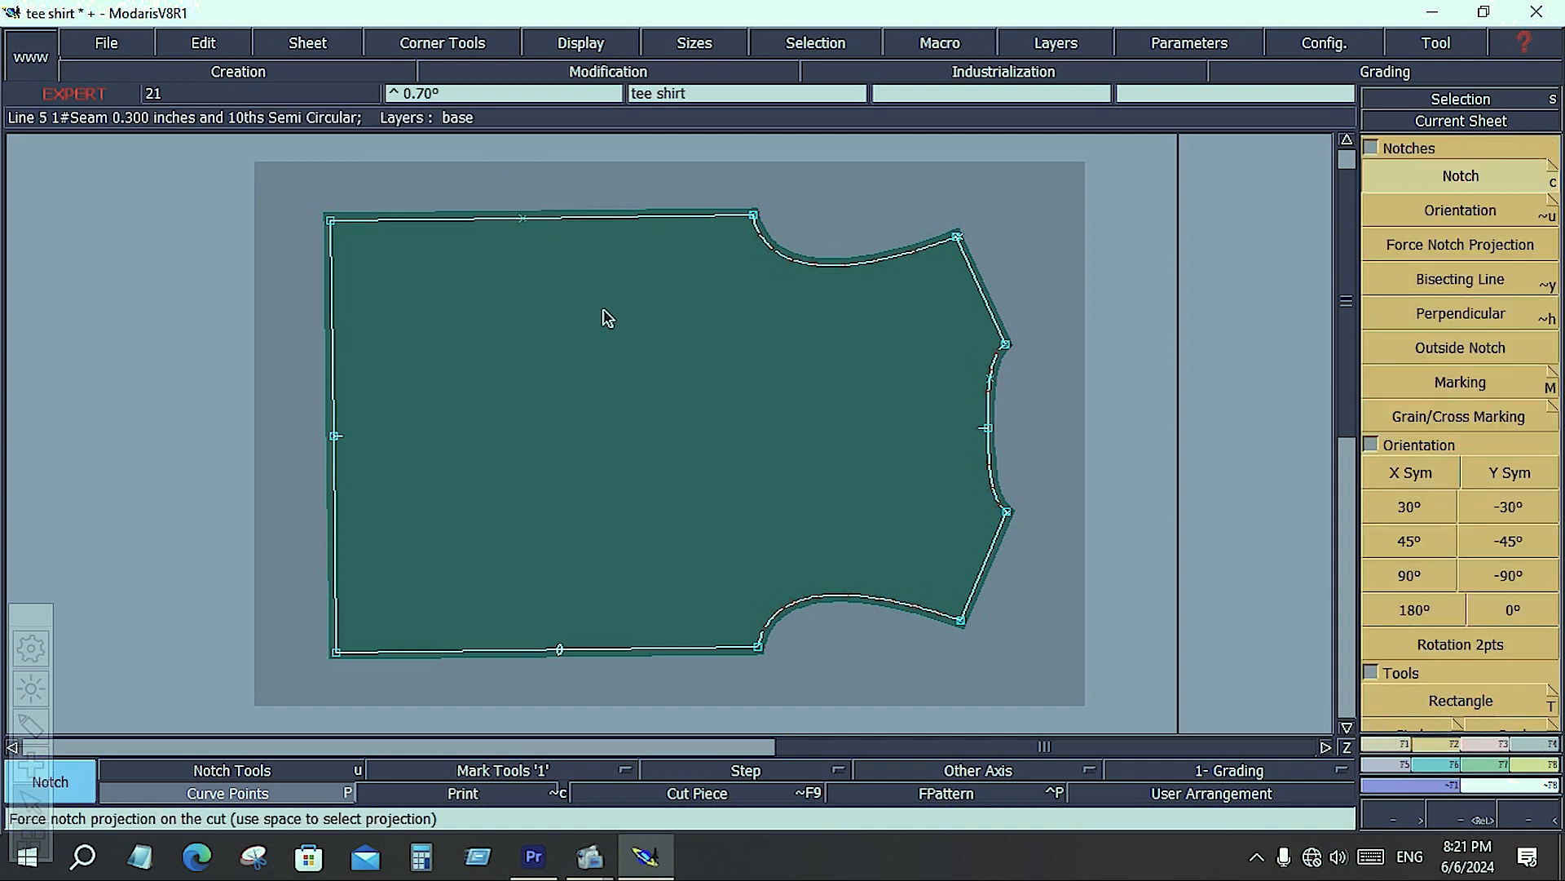
{"action": "left_click", "coordinate": [522, 221]}
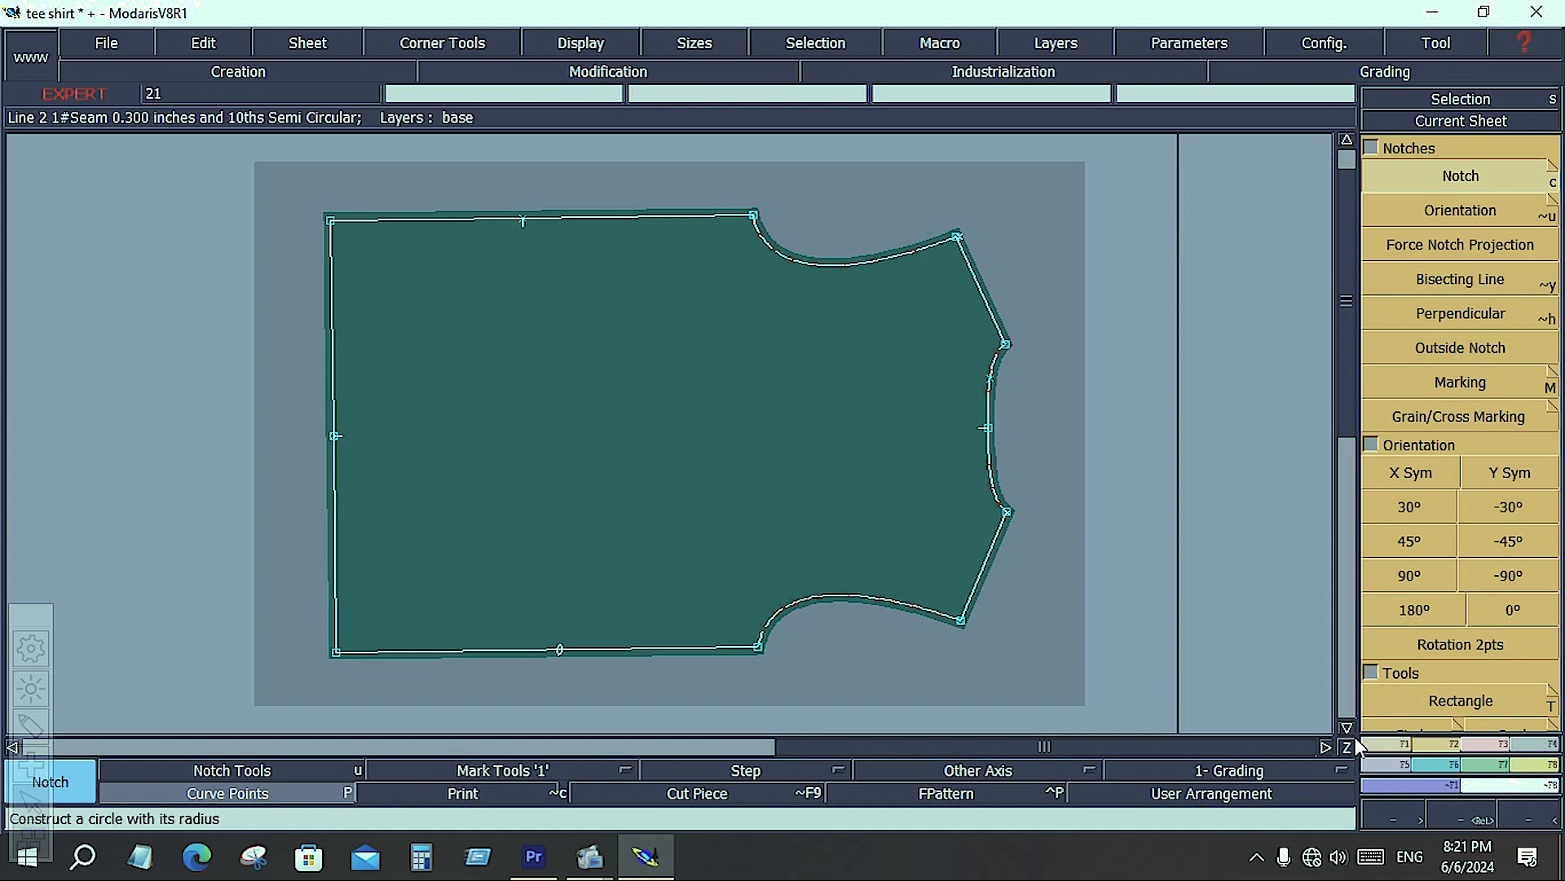
Place three notches freehand along the upper side seam and two along the lower side seam with the Notch tool.
{"action": "left_click", "coordinate": [1418, 751]}
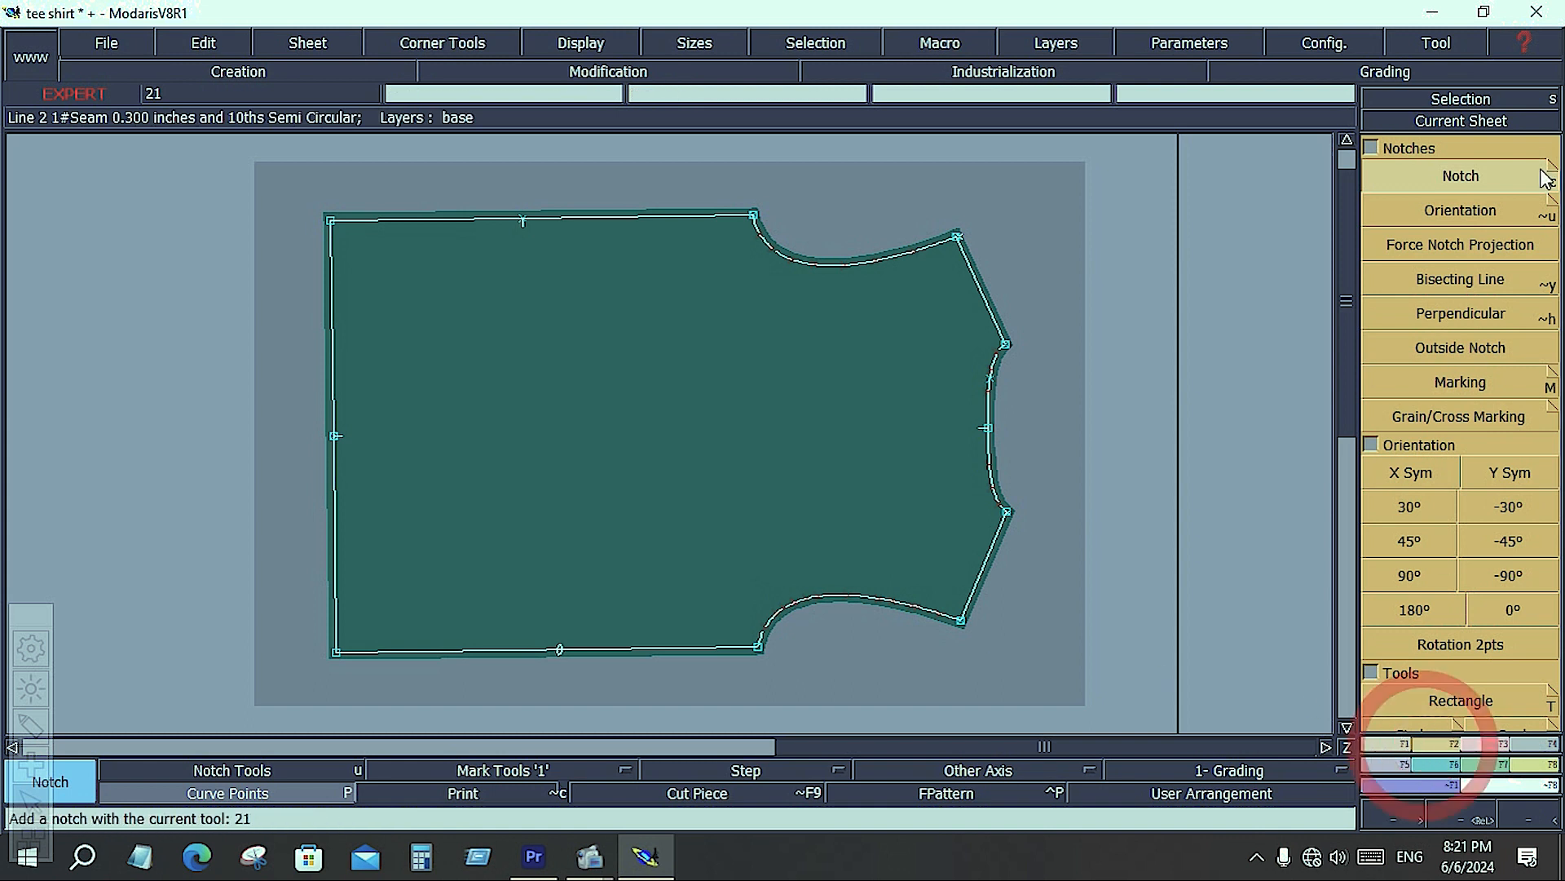
{"action": "left_click", "coordinate": [1504, 179]}
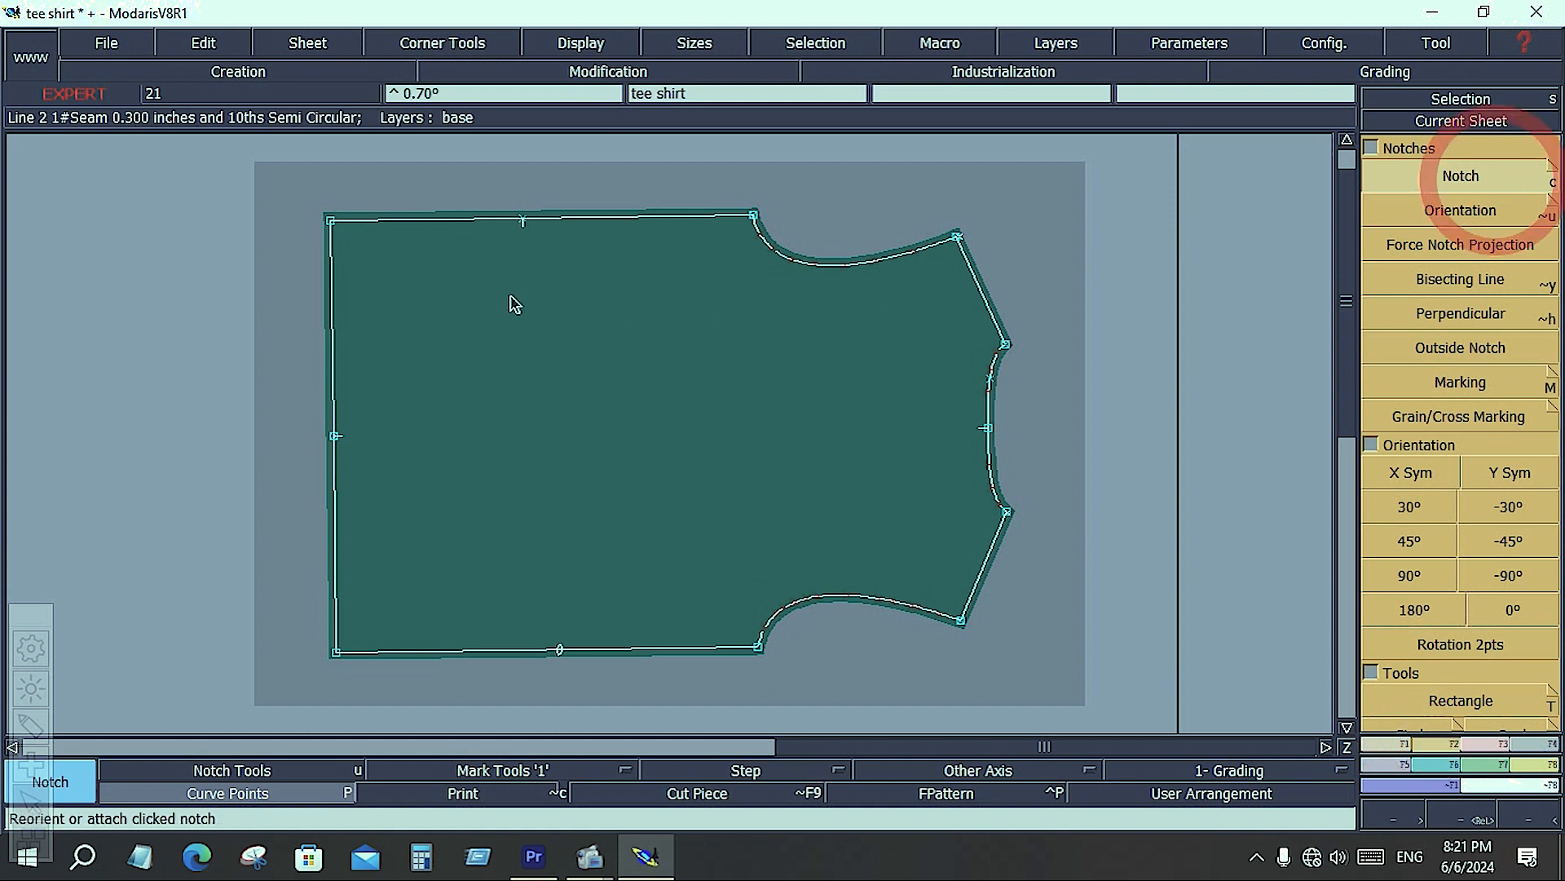
{"action": "left_click", "coordinate": [464, 220]}
{"action": "left_click", "coordinate": [623, 220]}
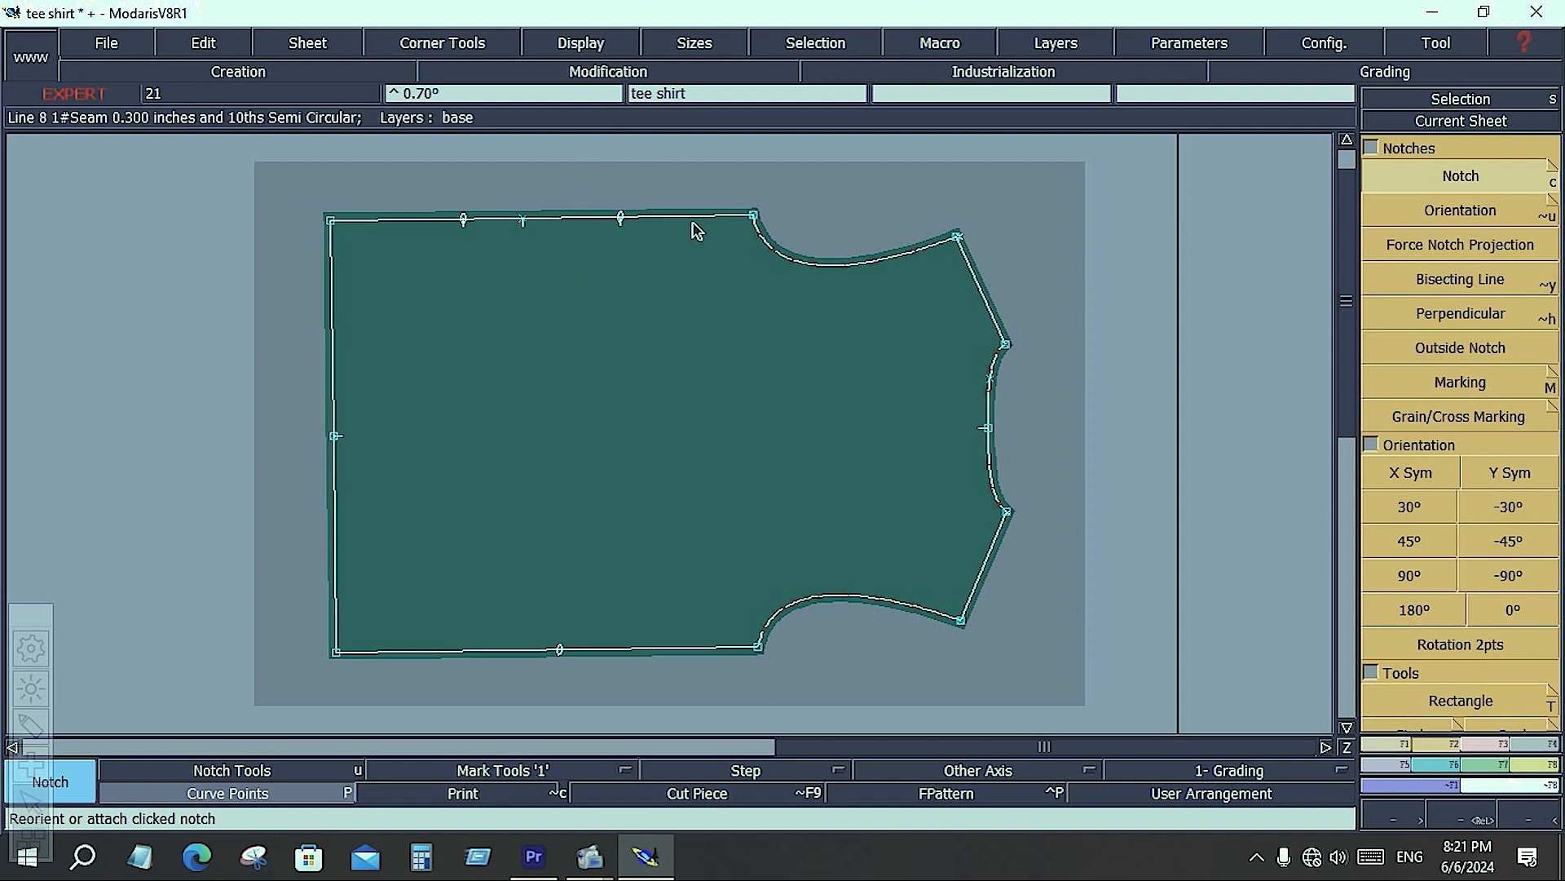
{"action": "left_click", "coordinate": [694, 218]}
{"action": "left_click", "coordinate": [629, 650]}
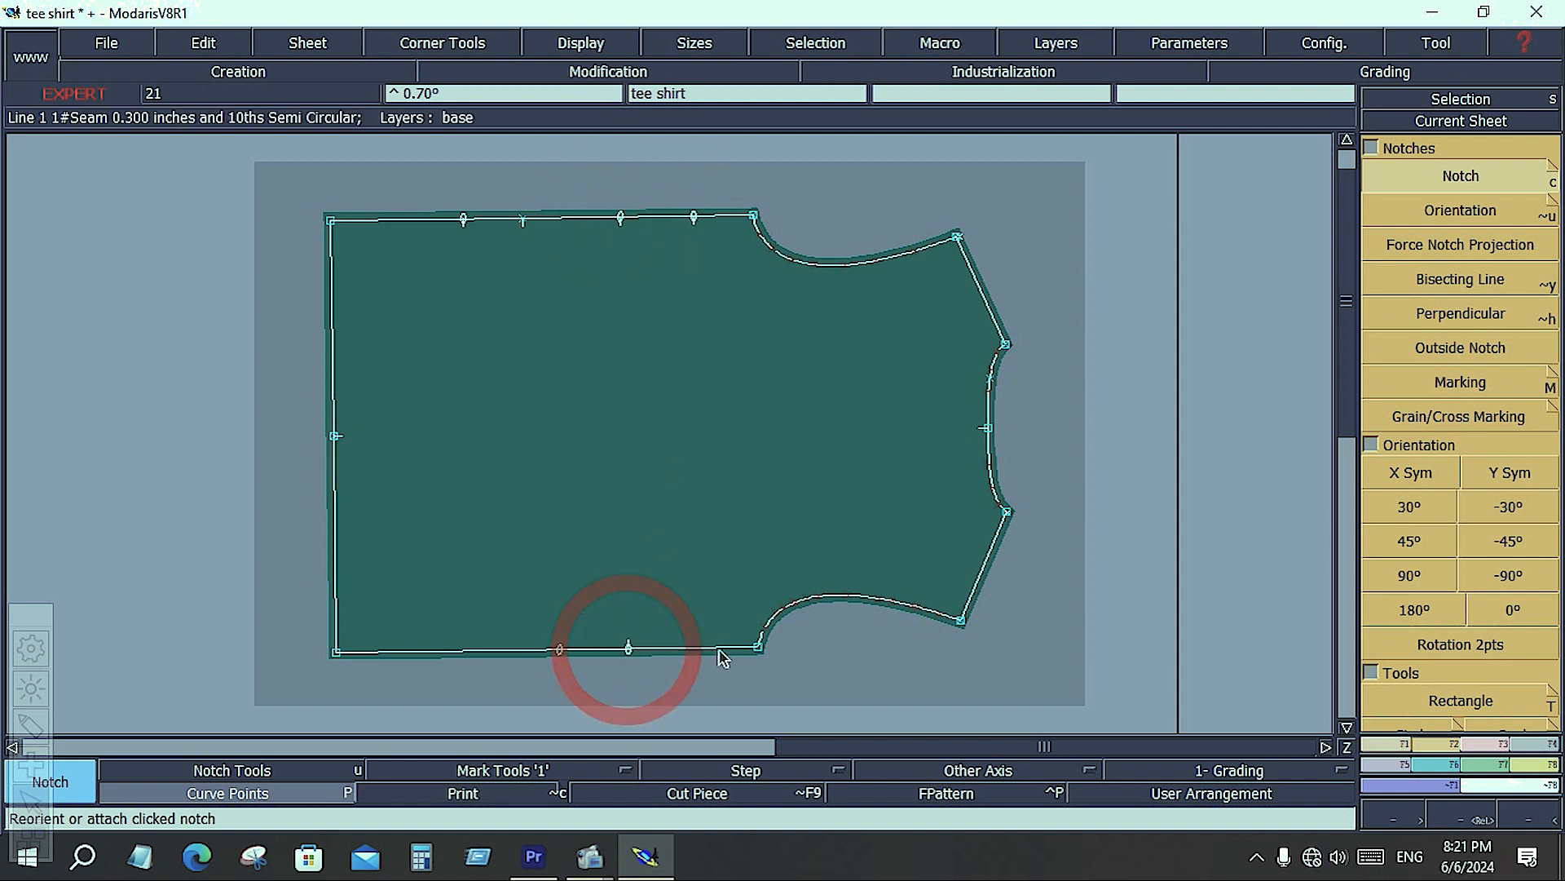
{"action": "left_click", "coordinate": [720, 648]}
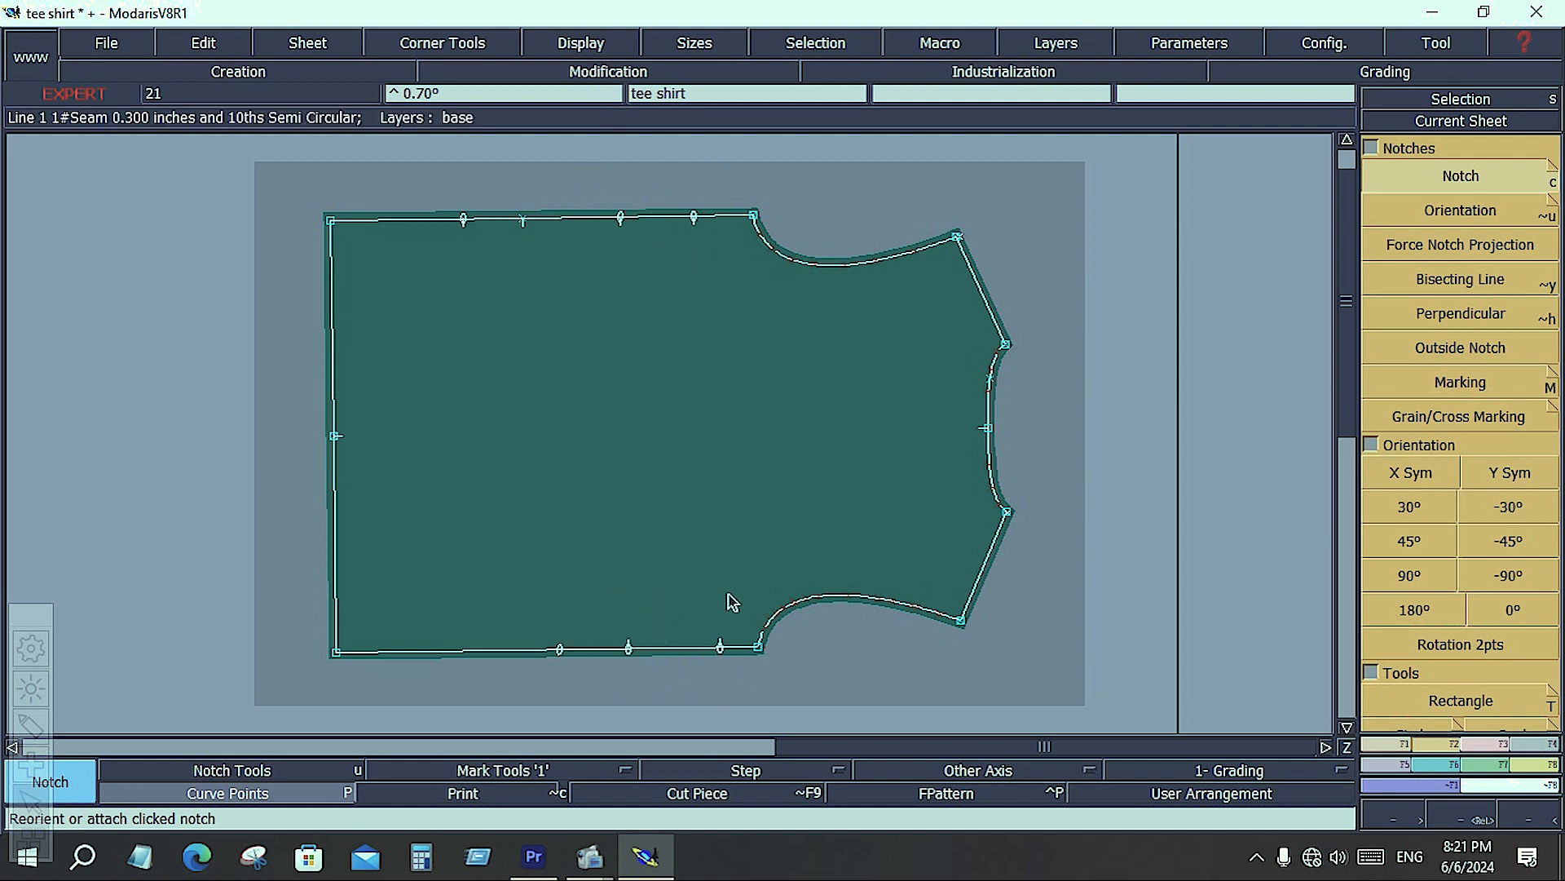
Undo the five freehand notches on the two side seams.
{"action": "key", "text": "ctrl"}
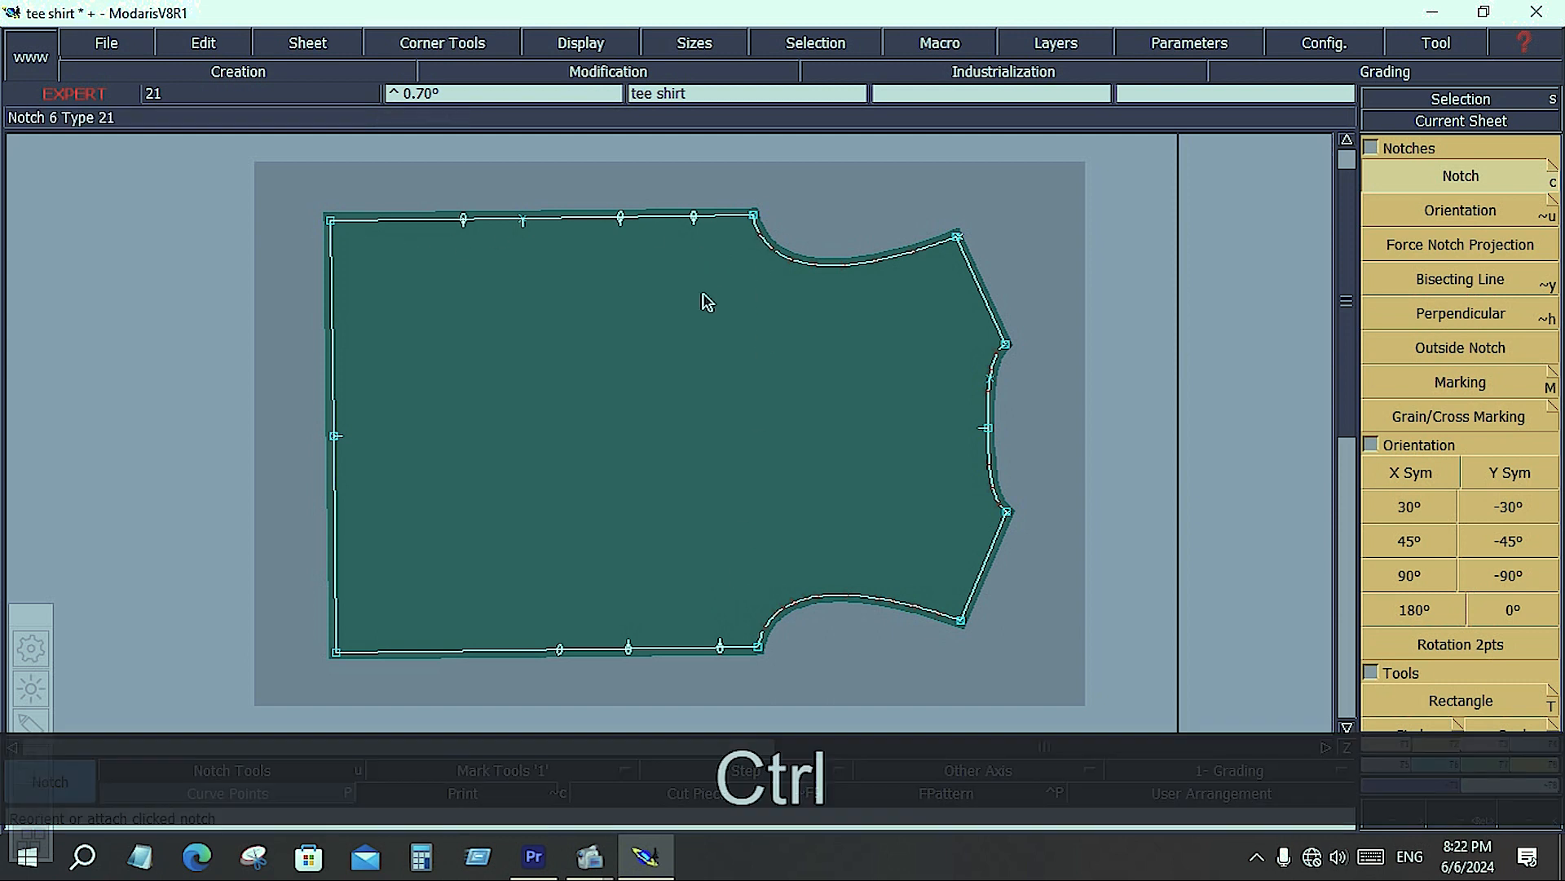
{"action": "key", "text": "ctrl+z"}
{"action": "key", "text": "ctrl+z"}
{"action": "key", "text": "ctrl+z"}
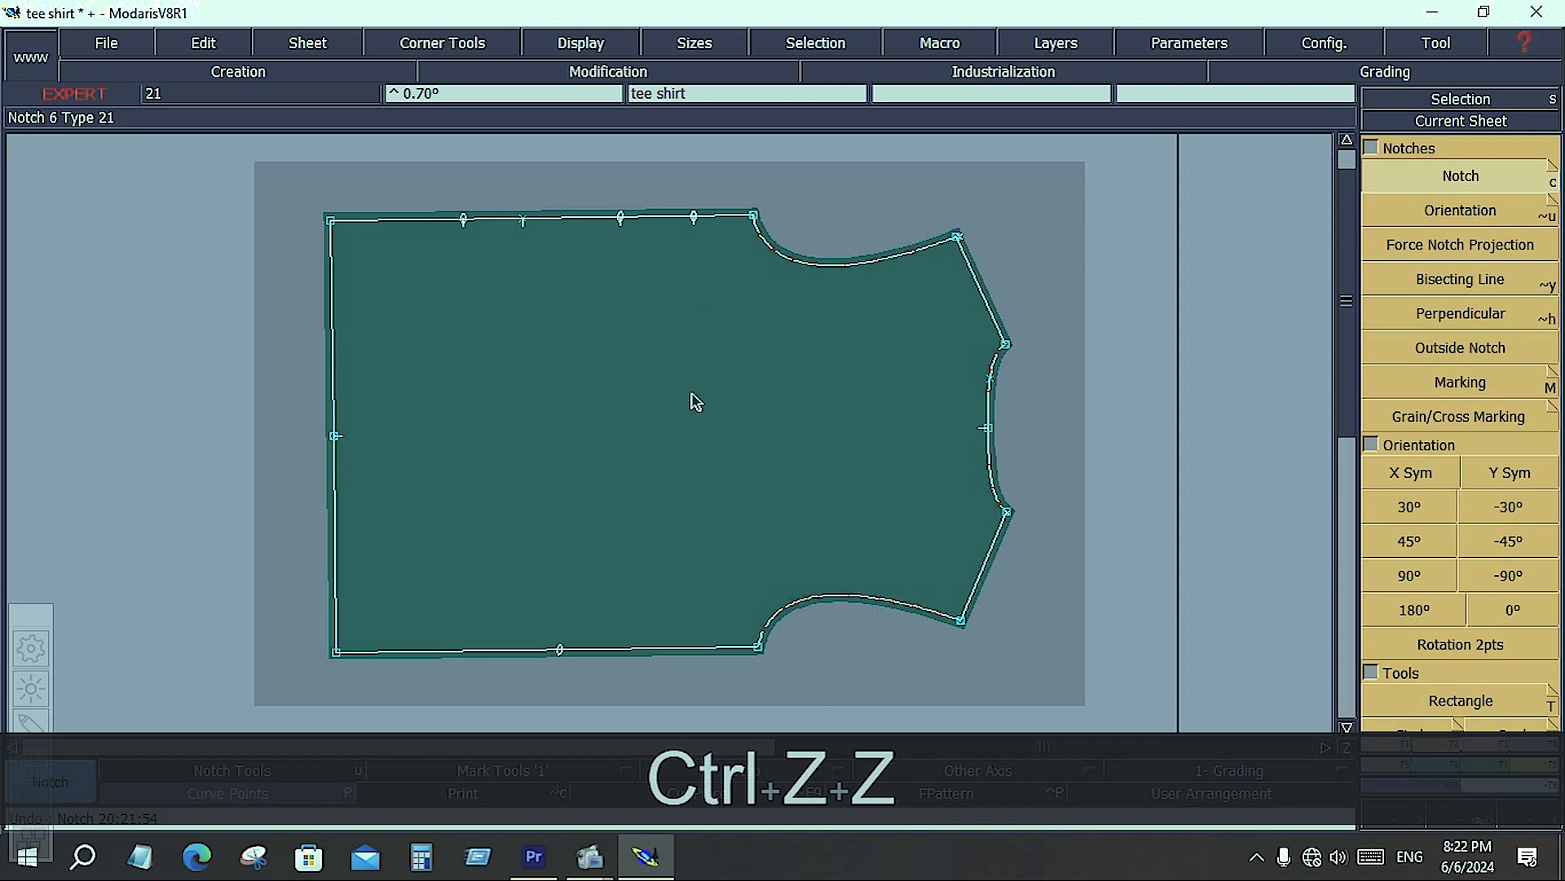
{"action": "key", "text": "ctrl+z"}
{"action": "key", "text": "ctrl+z"}
Delete the notch at the neckline's centre point and place a new notch on that same point.
{"action": "left_click", "coordinate": [1460, 313]}
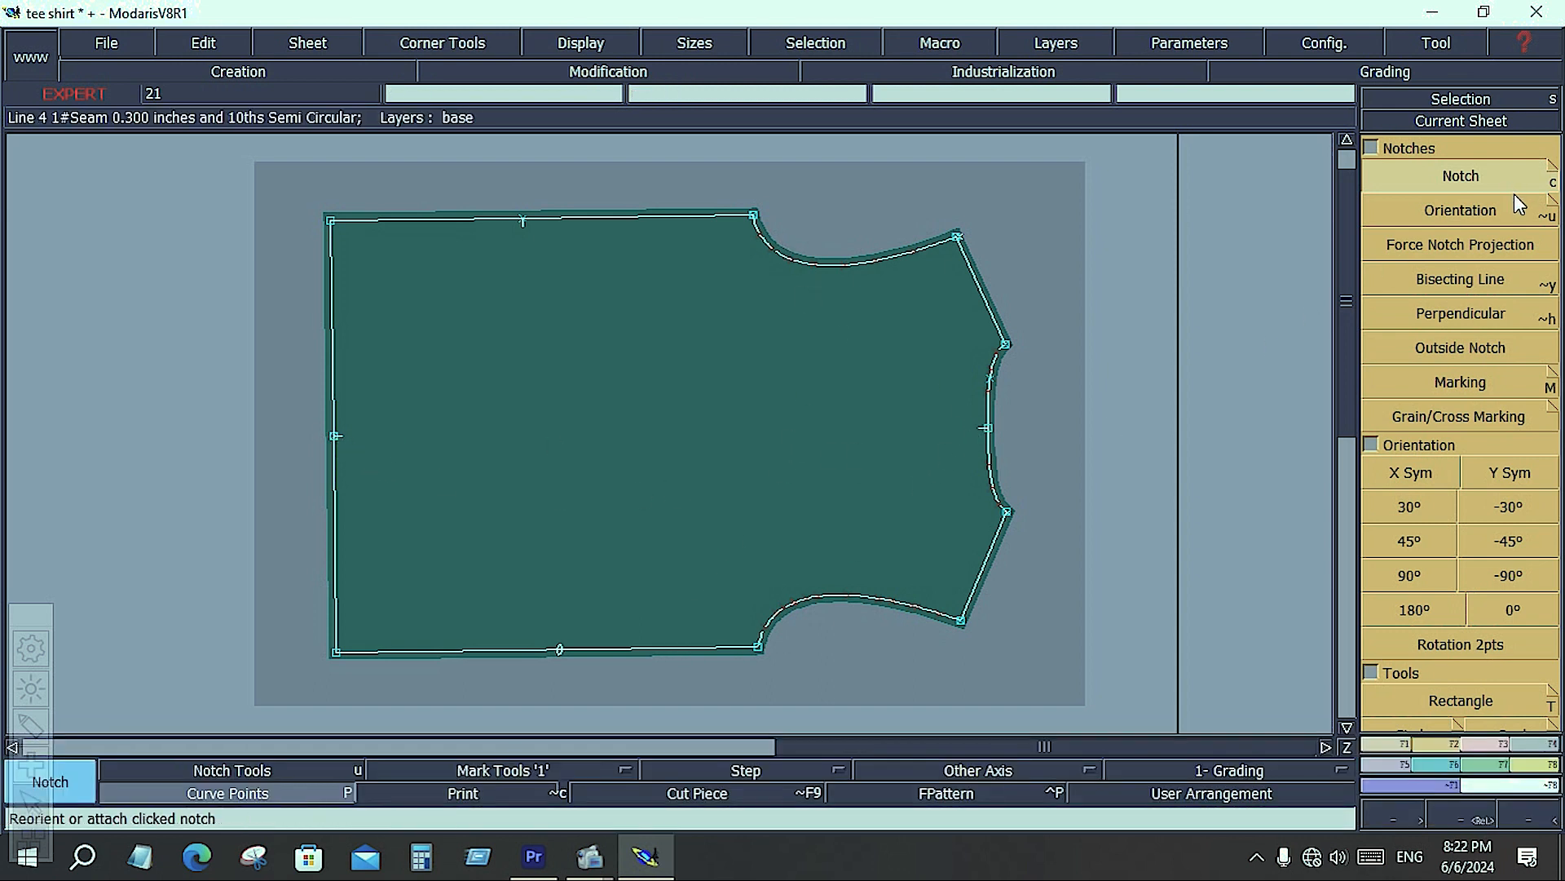
{"action": "key", "text": "Delete"}
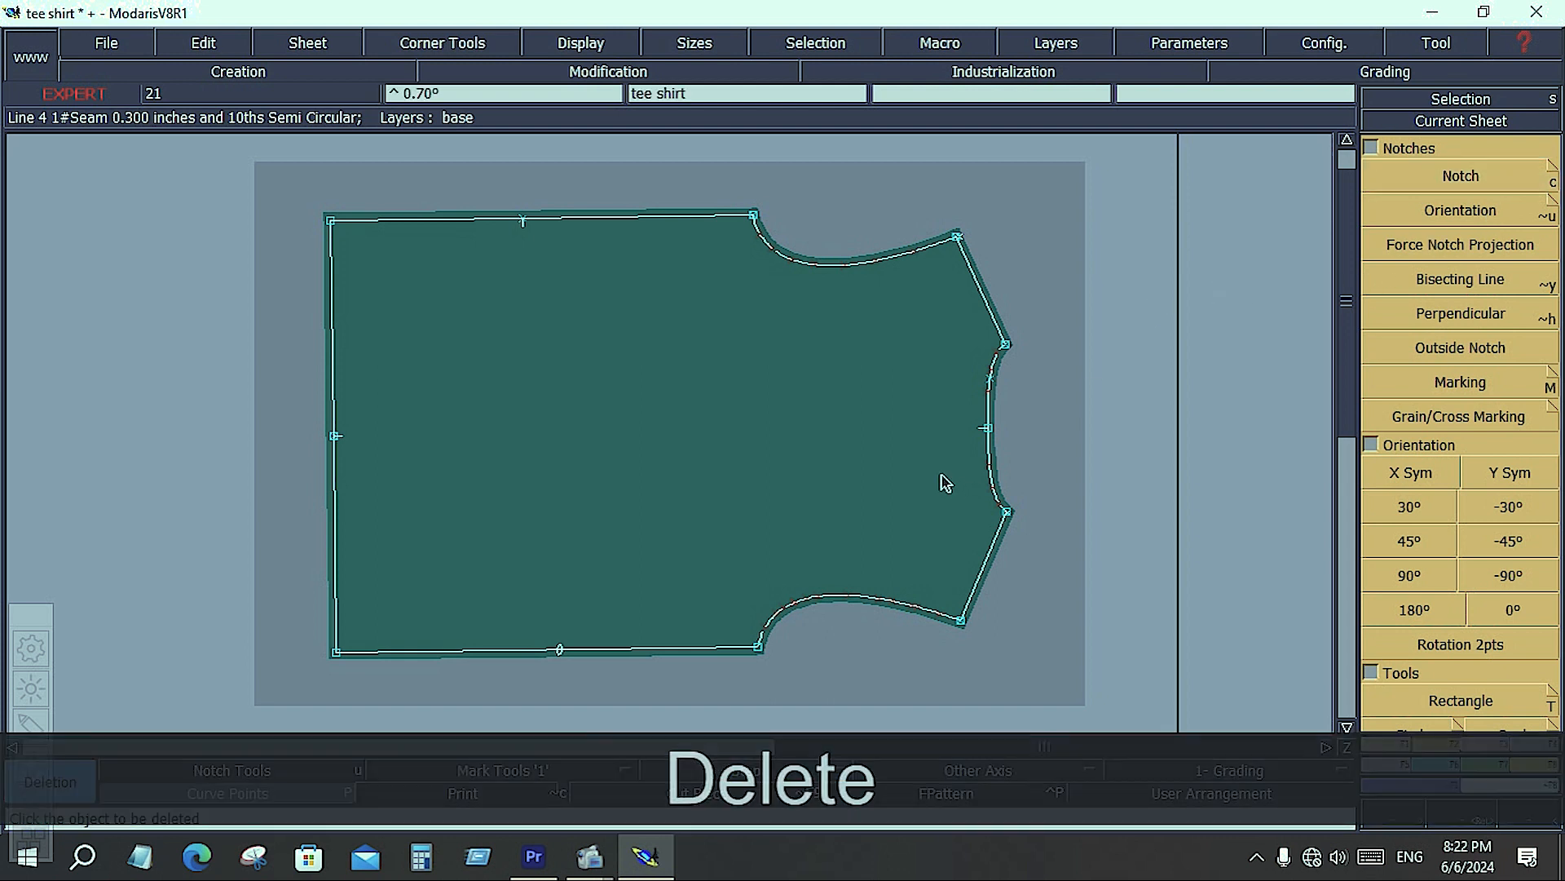
{"action": "left_click", "coordinate": [978, 431]}
{"action": "left_click", "coordinate": [1463, 176]}
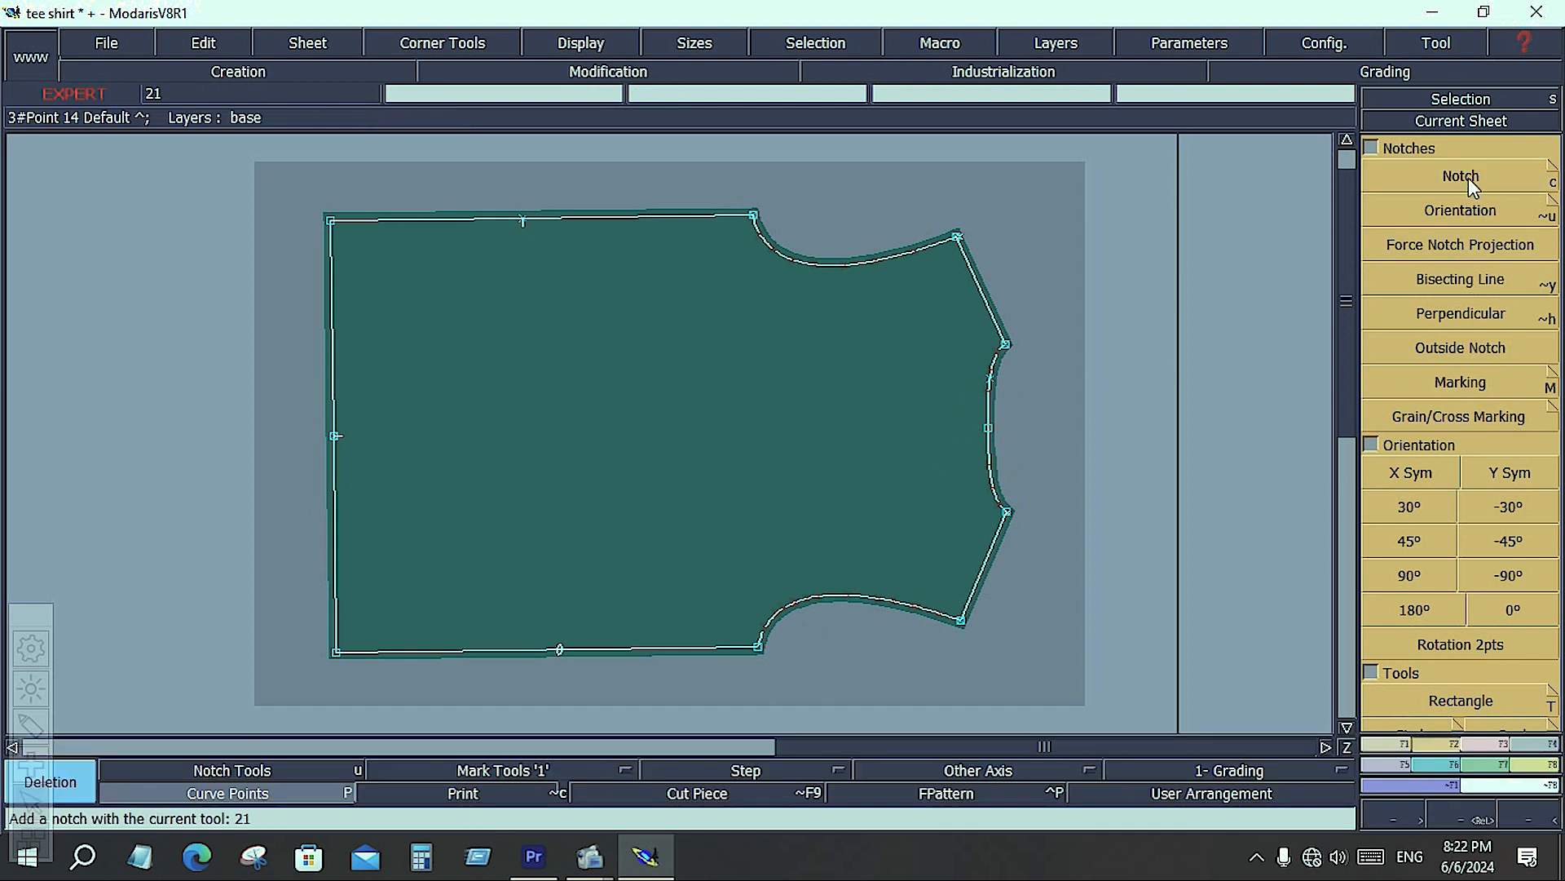
{"action": "left_click", "coordinate": [988, 430]}
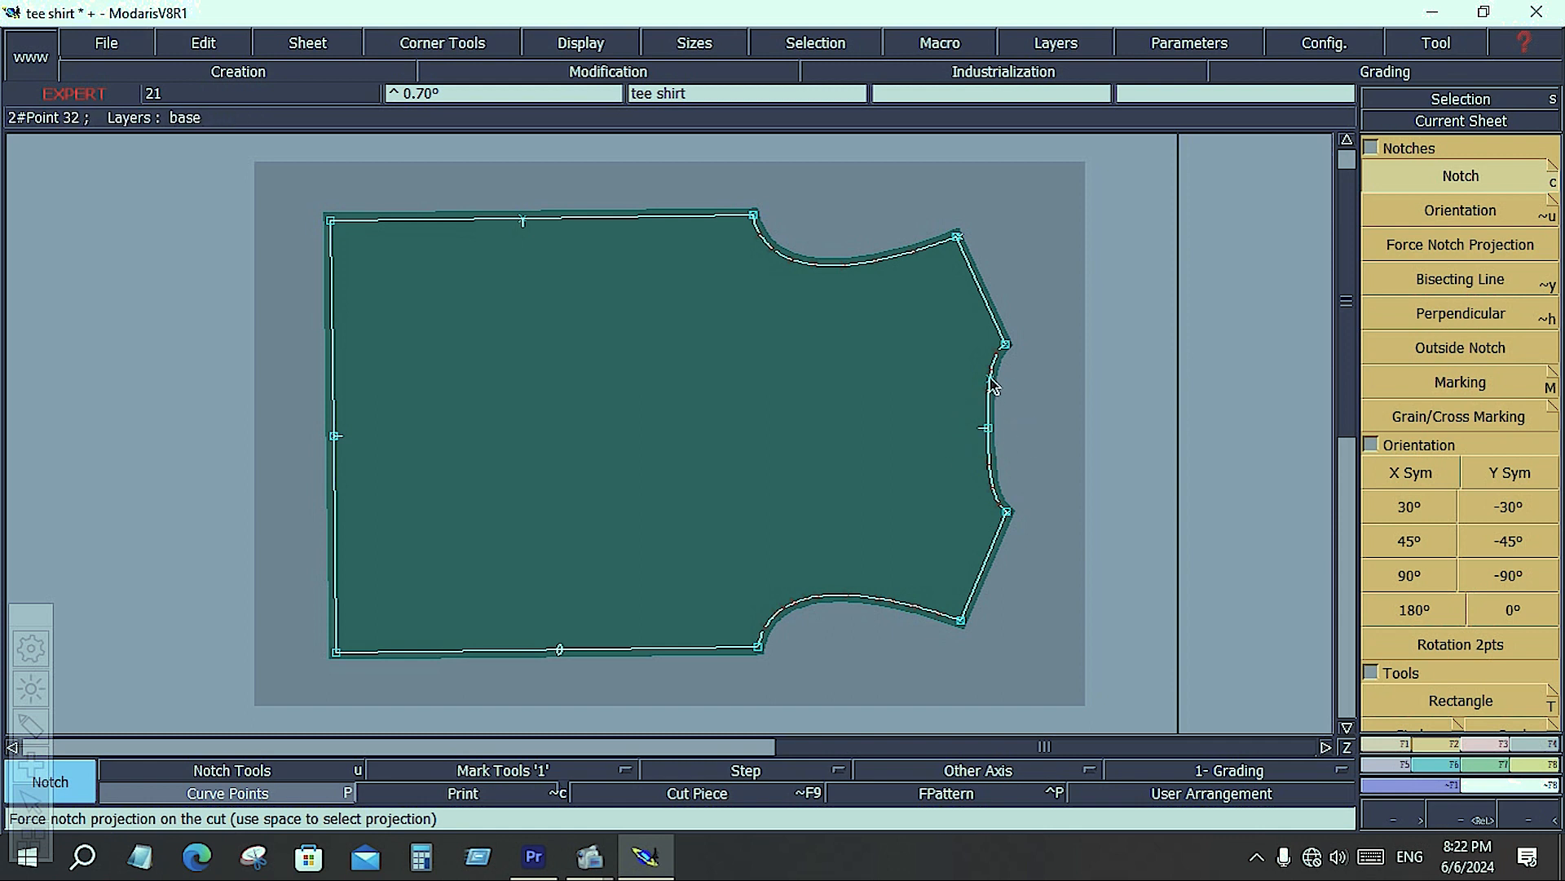
Try placing notches on and just beside the point in the upper half of the neckline curve, and undo them.
{"action": "scroll", "coordinate": [1089, 444], "scroll_direction": "up", "scroll_amount": 3}
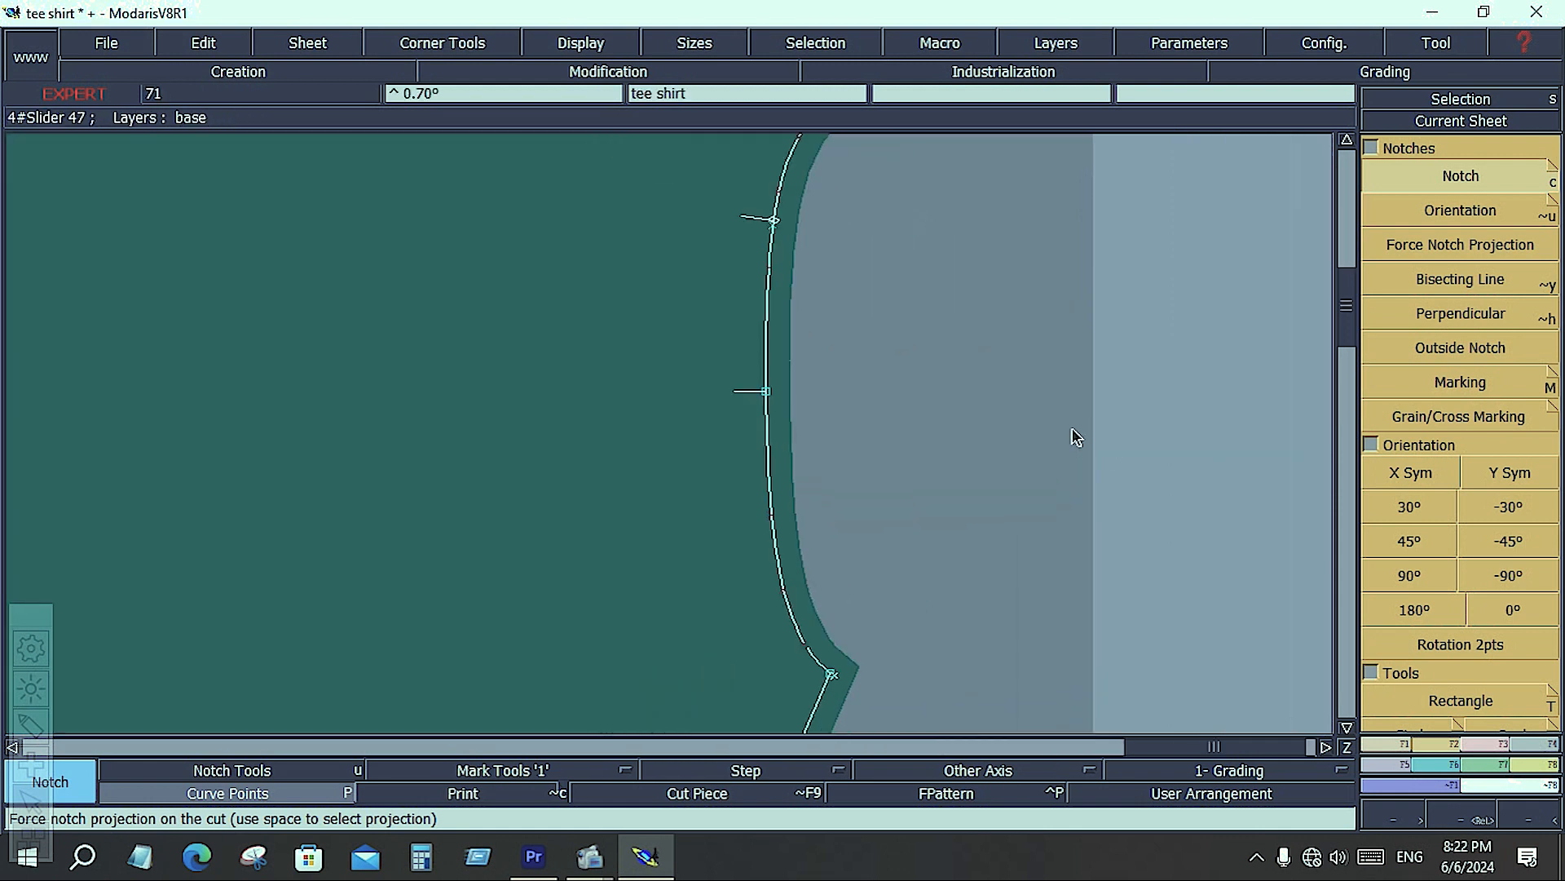
{"action": "scroll", "coordinate": [765, 232], "scroll_direction": "up", "scroll_amount": 3}
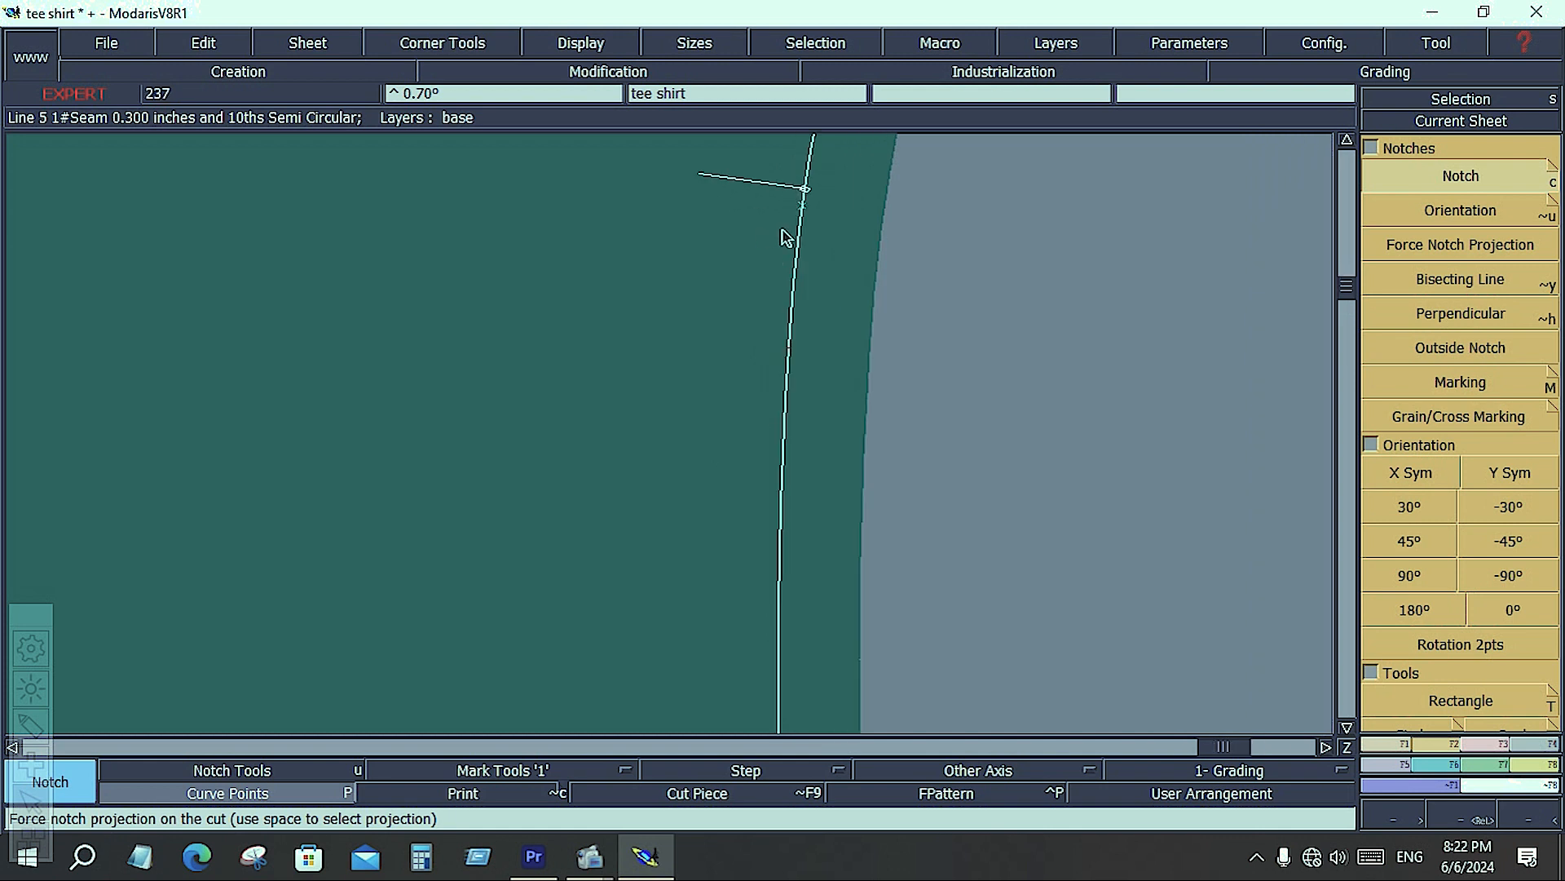
{"action": "left_click", "coordinate": [802, 207]}
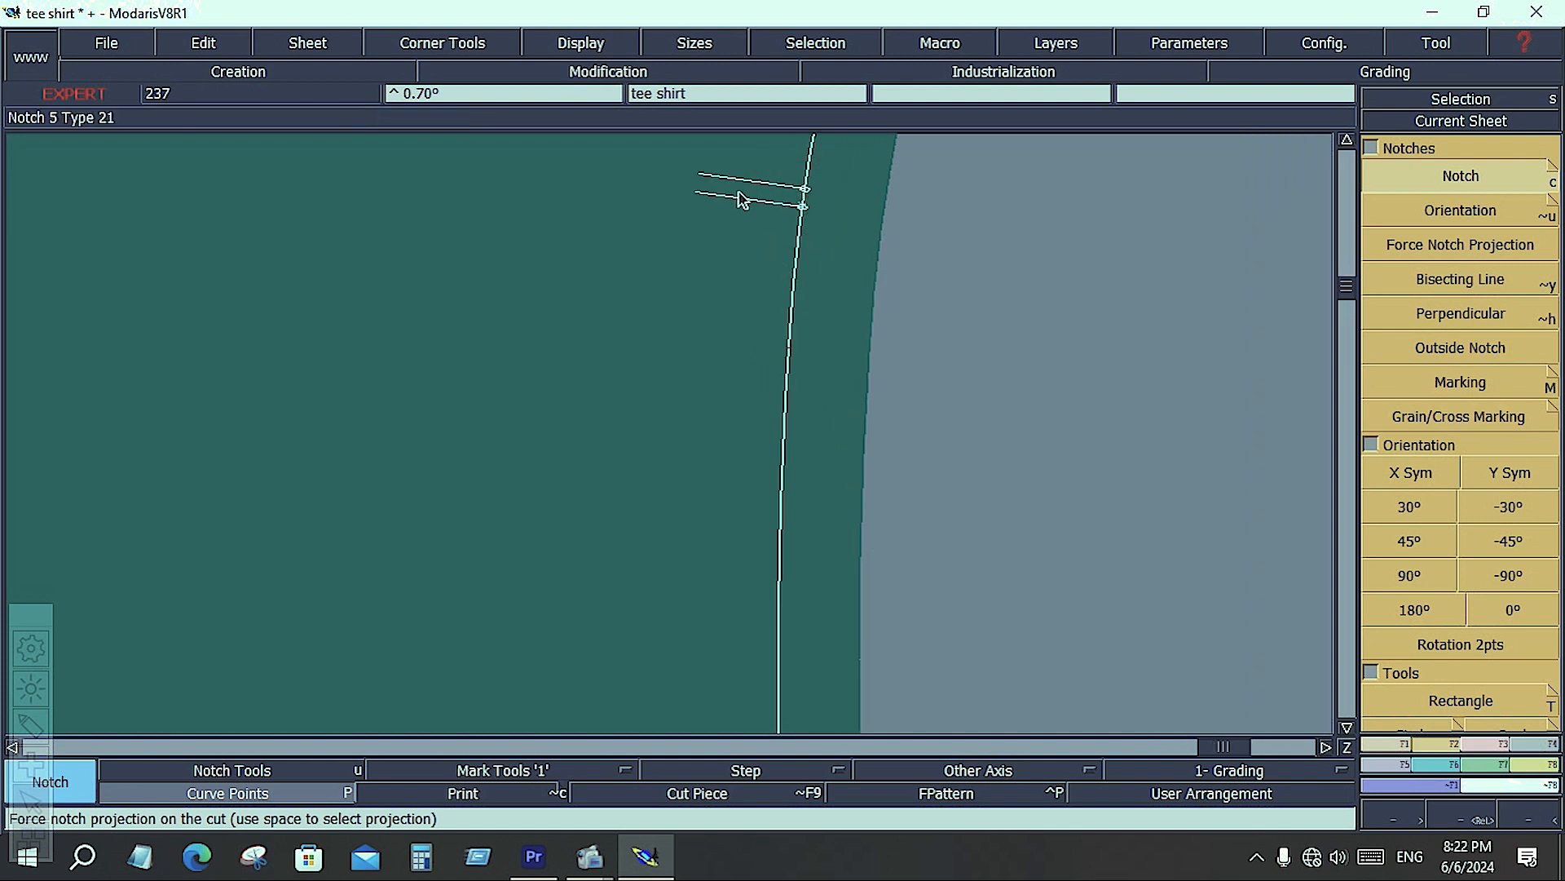
{"action": "key", "text": "ctrl+z"}
{"action": "key", "text": "ctrl+z"}
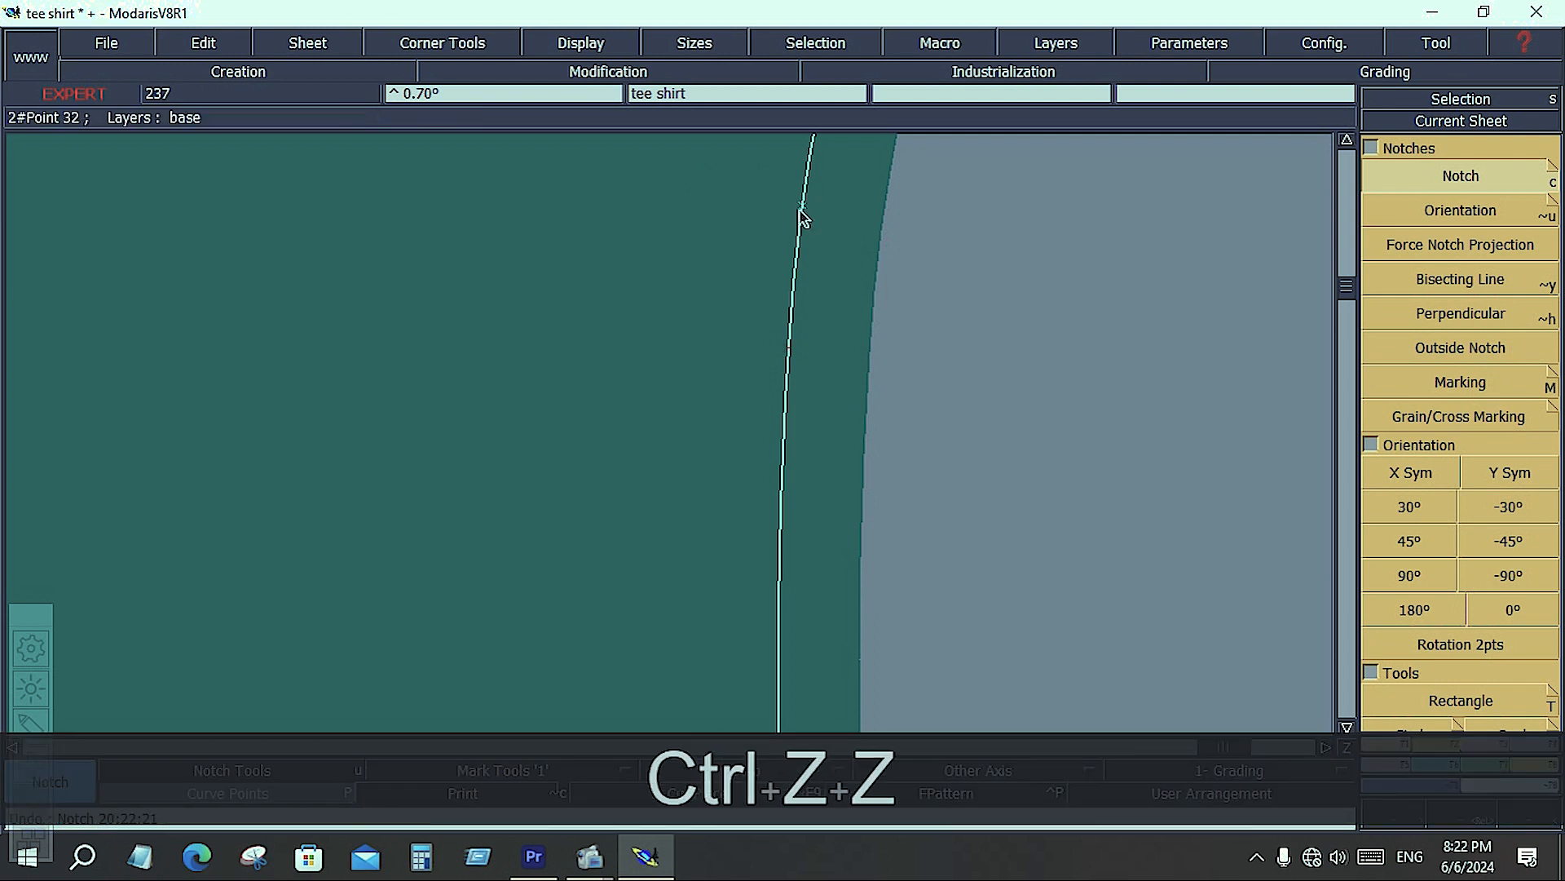
{"action": "left_click", "coordinate": [803, 204]}
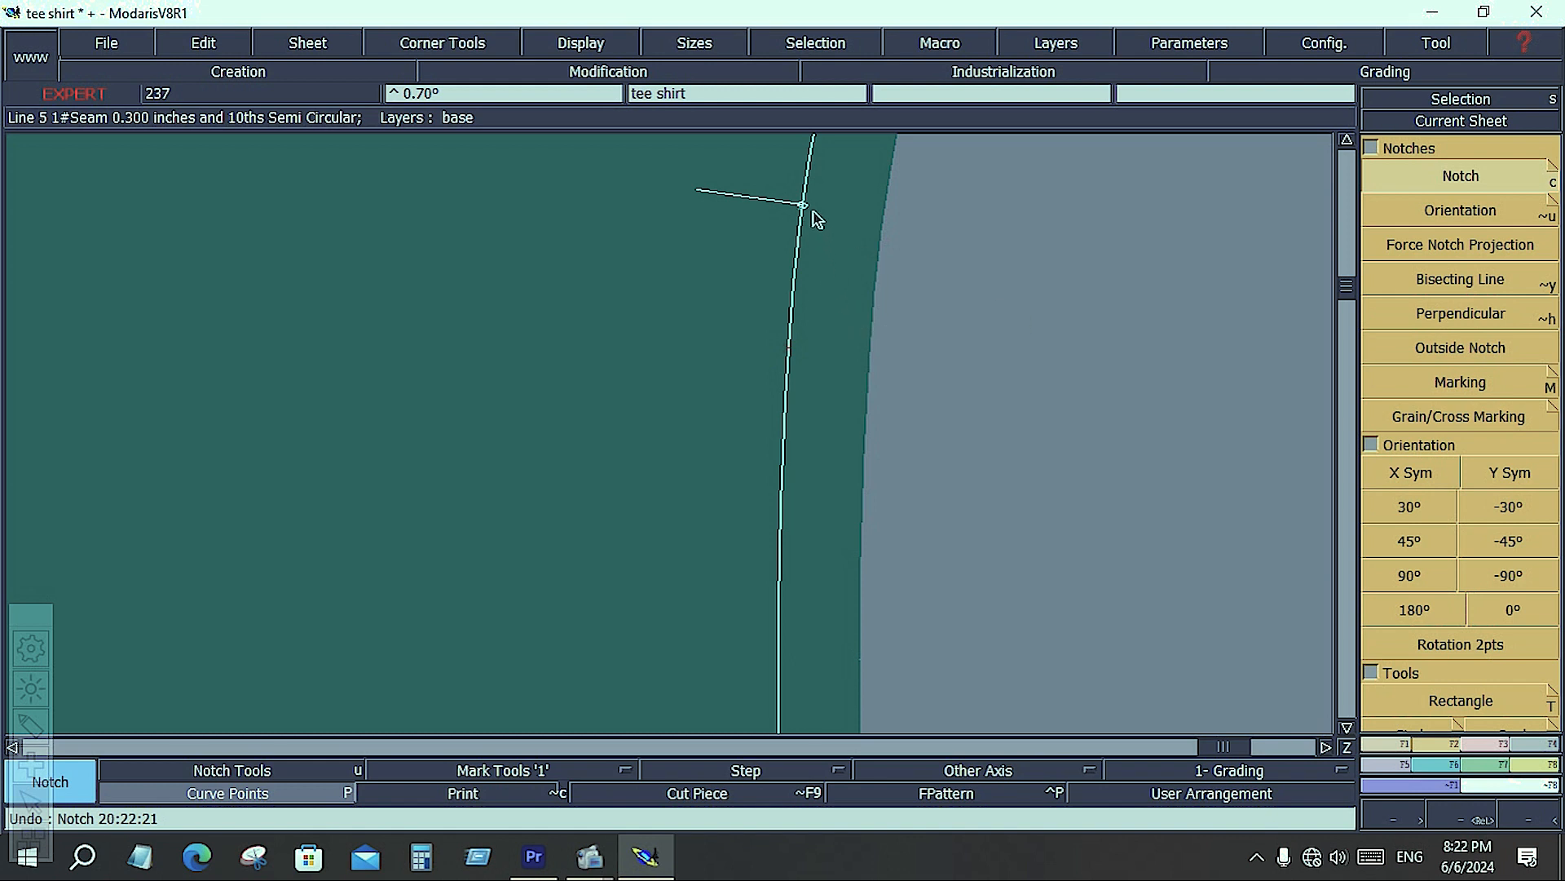
{"action": "key", "text": "ctrl+z"}
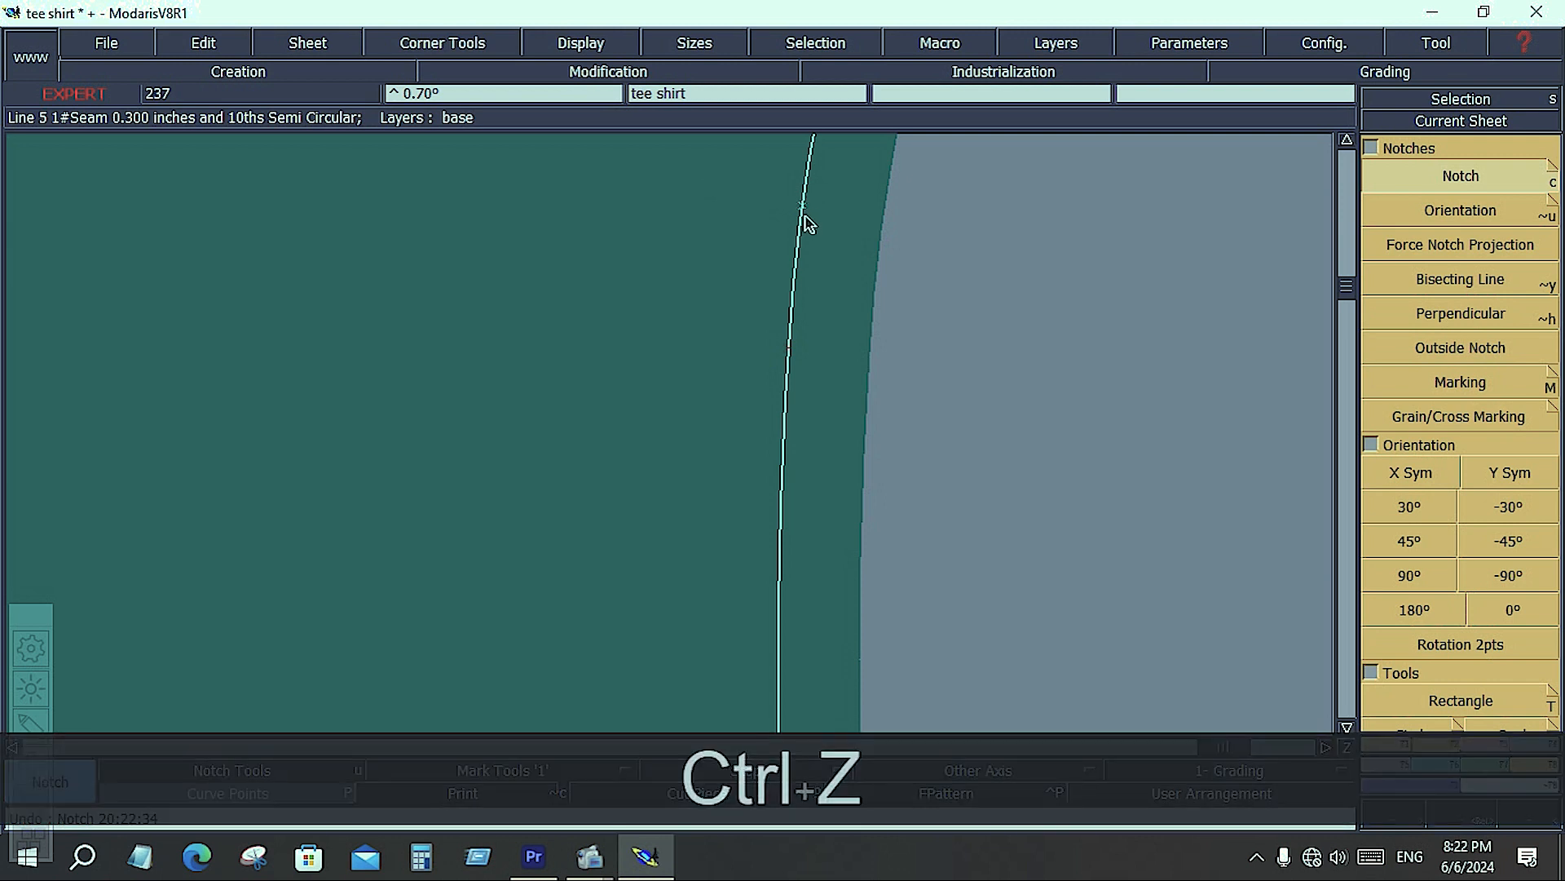
Try moving the upper neckline point out into the seam allowance with Reshape, and undo the move.
{"action": "left_click", "coordinate": [1478, 746]}
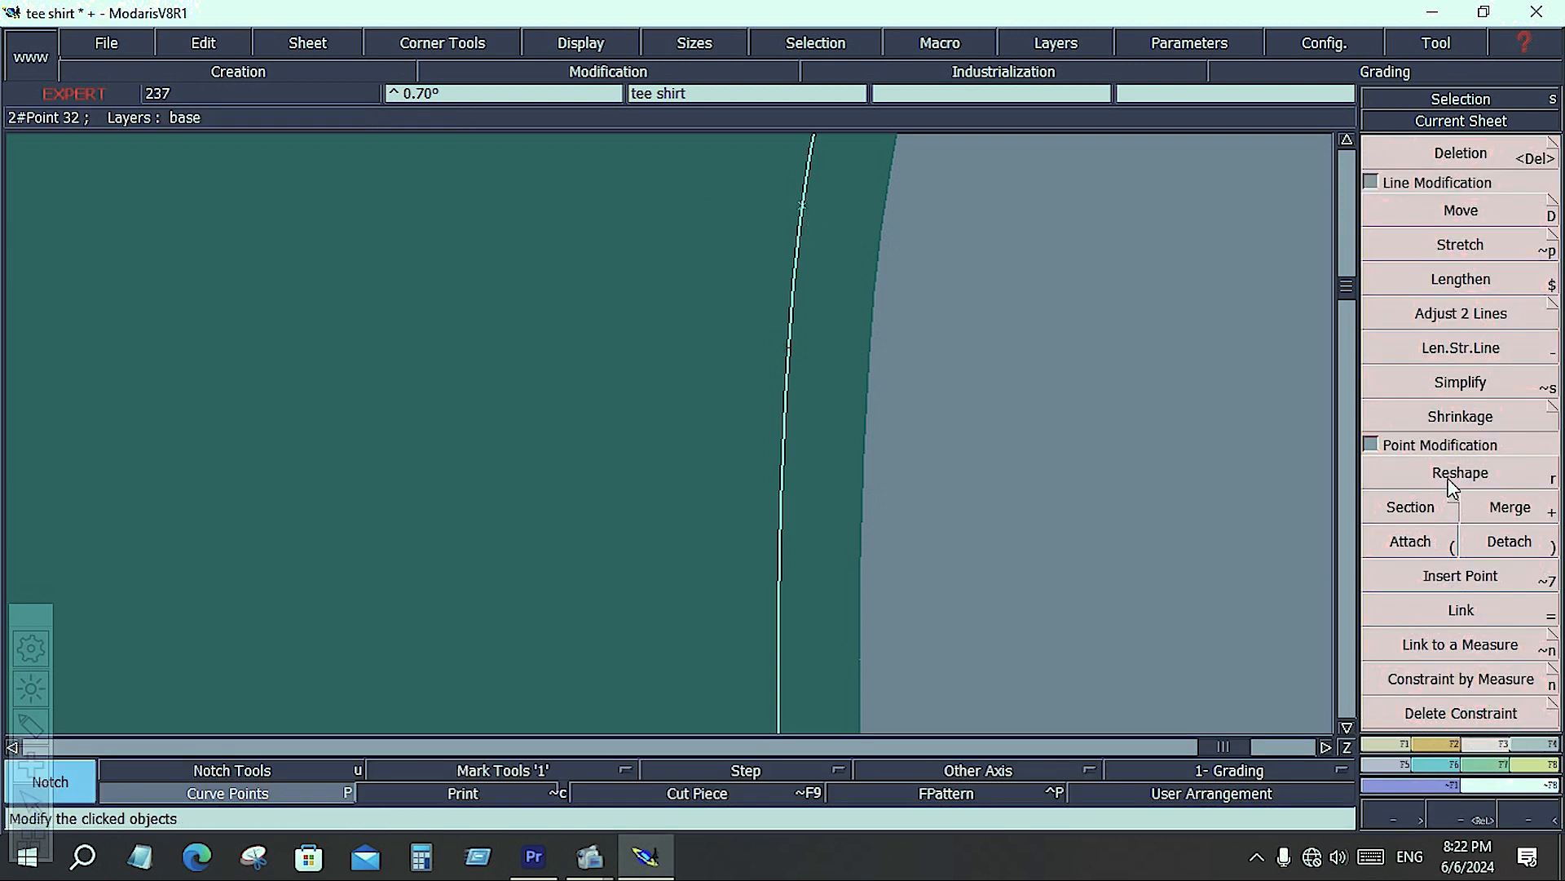
{"action": "left_click", "coordinate": [1447, 475]}
{"action": "left_click", "coordinate": [800, 209]}
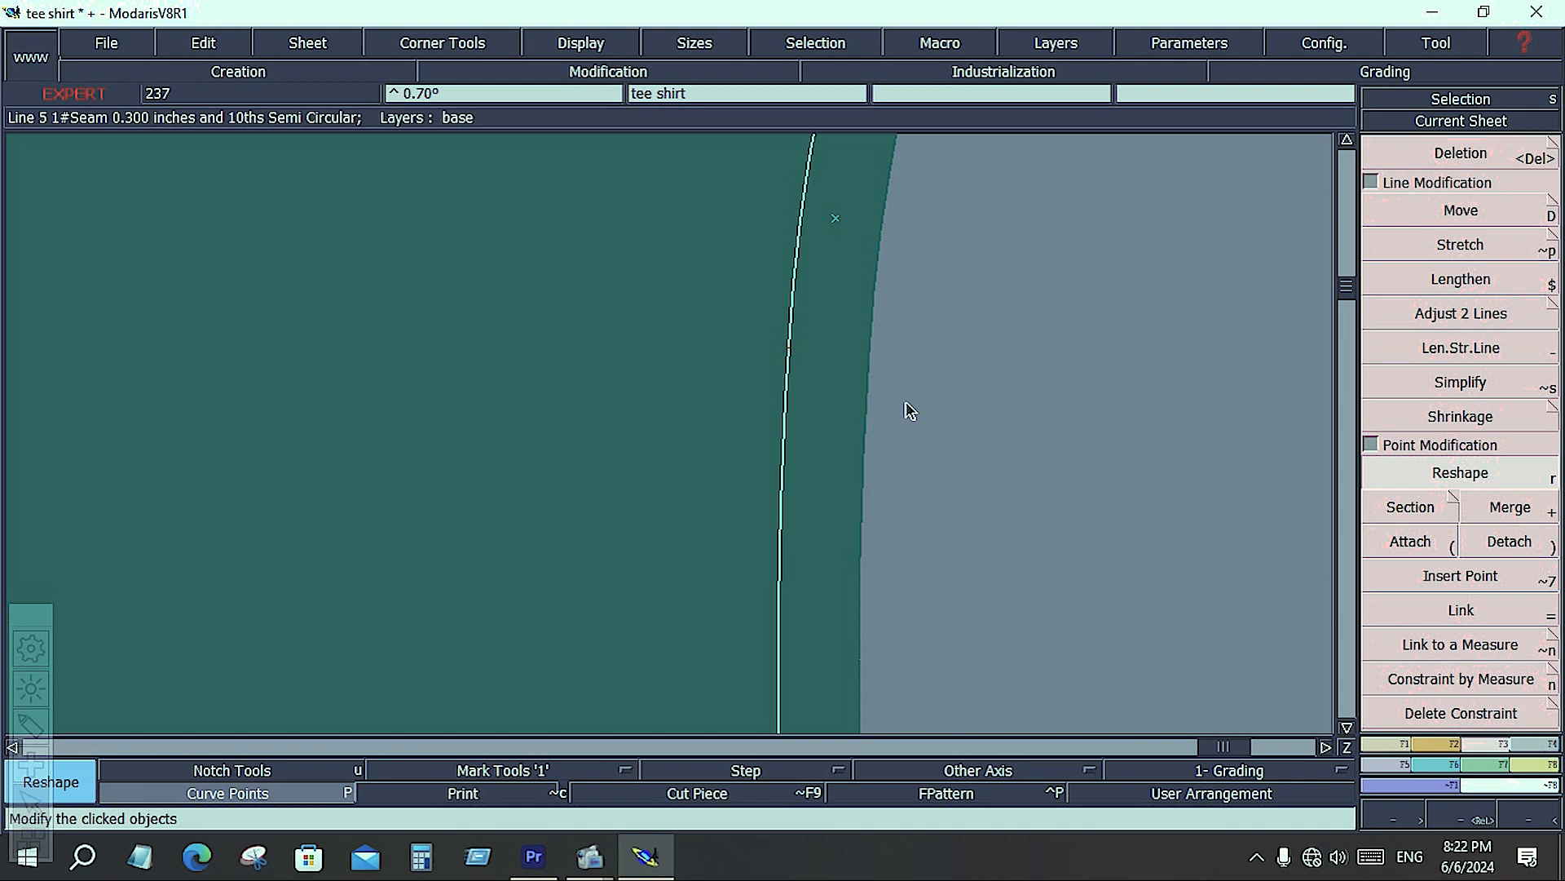
{"action": "key", "text": "ctrl+z"}
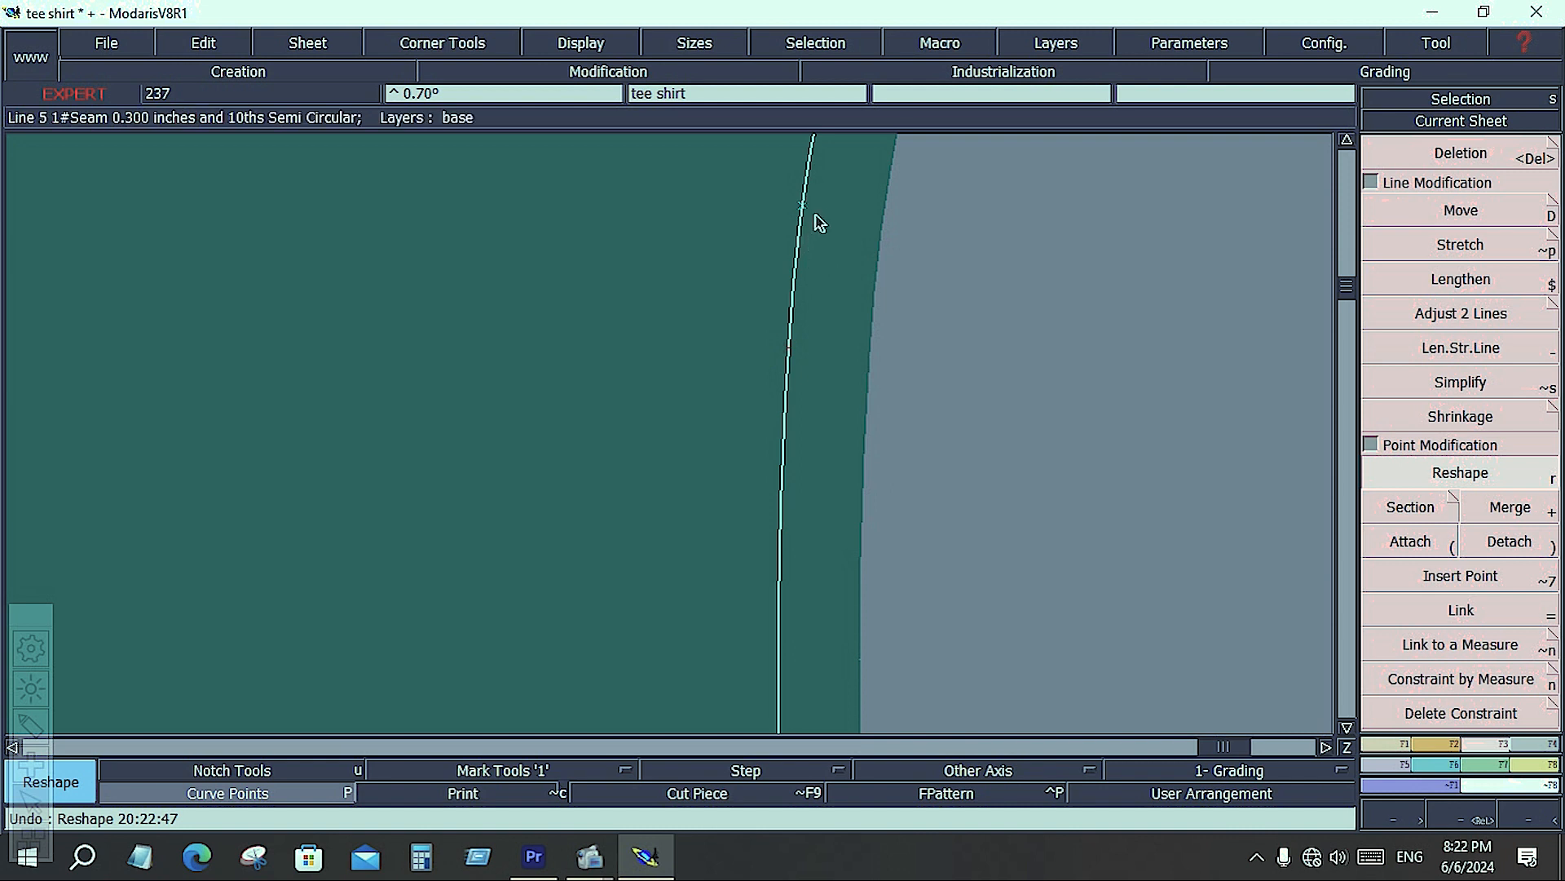
Try placing one notch on the upper neckline point and another lower on the curve, and undo both.
{"action": "left_click", "coordinate": [1436, 745]}
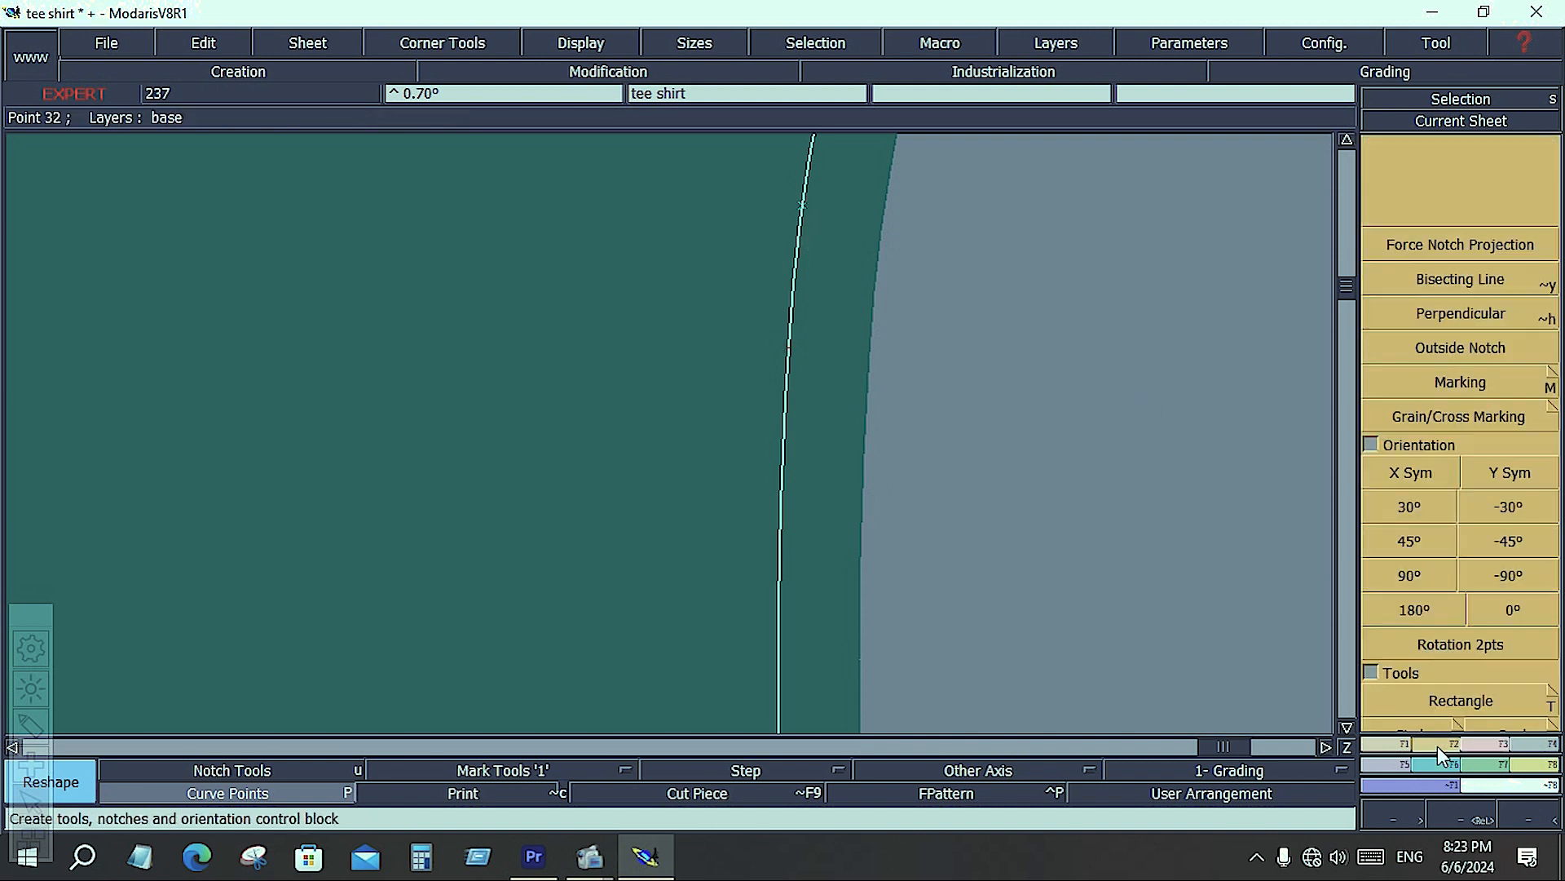
{"action": "left_click", "coordinate": [1448, 176]}
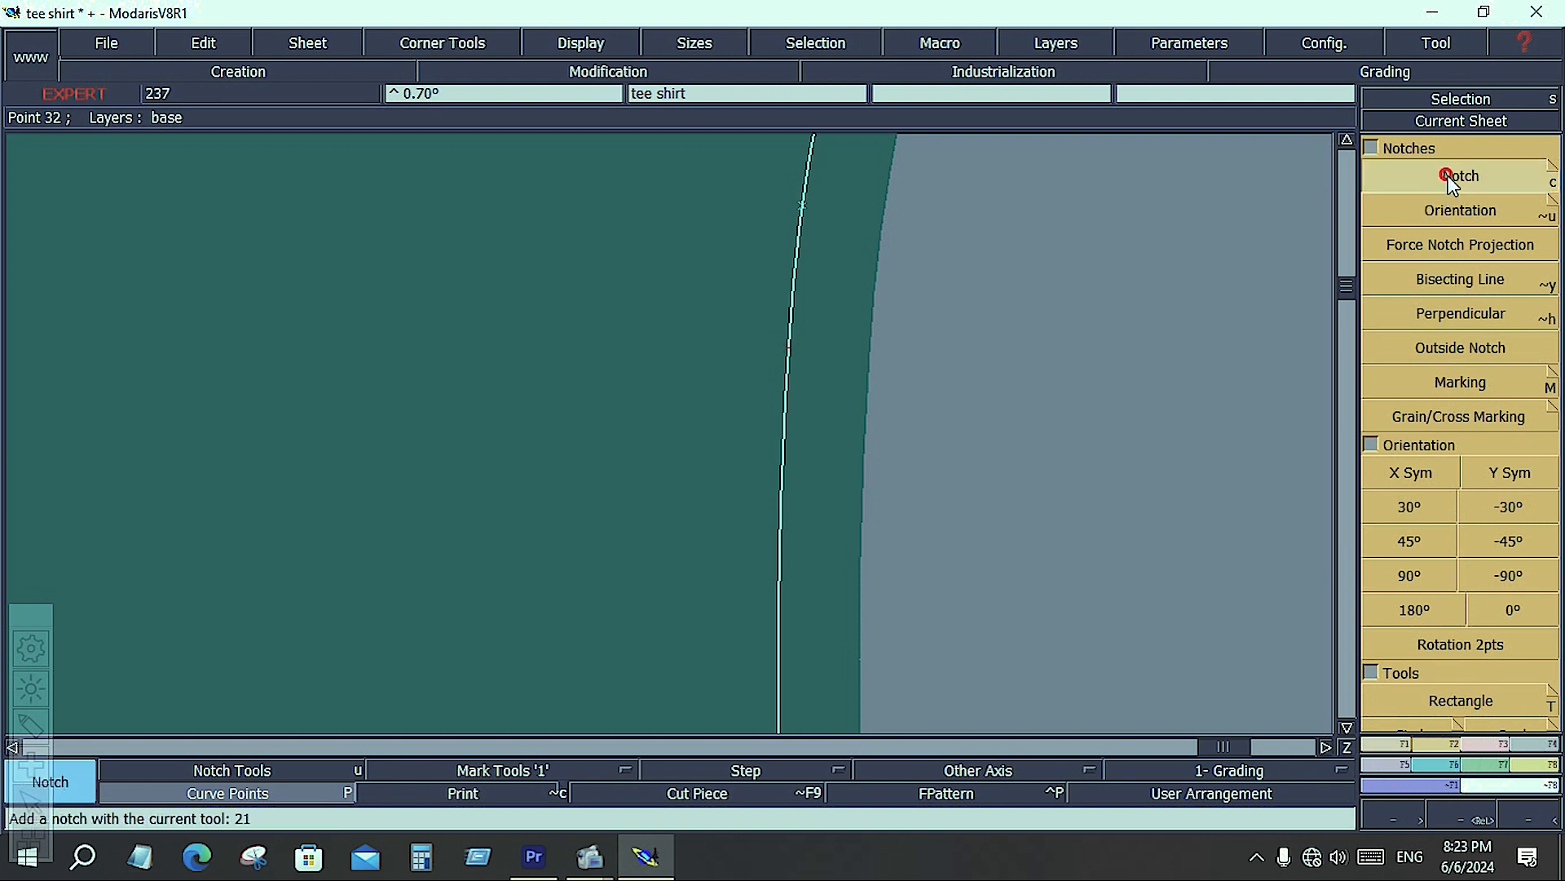
{"action": "left_click", "coordinate": [804, 206]}
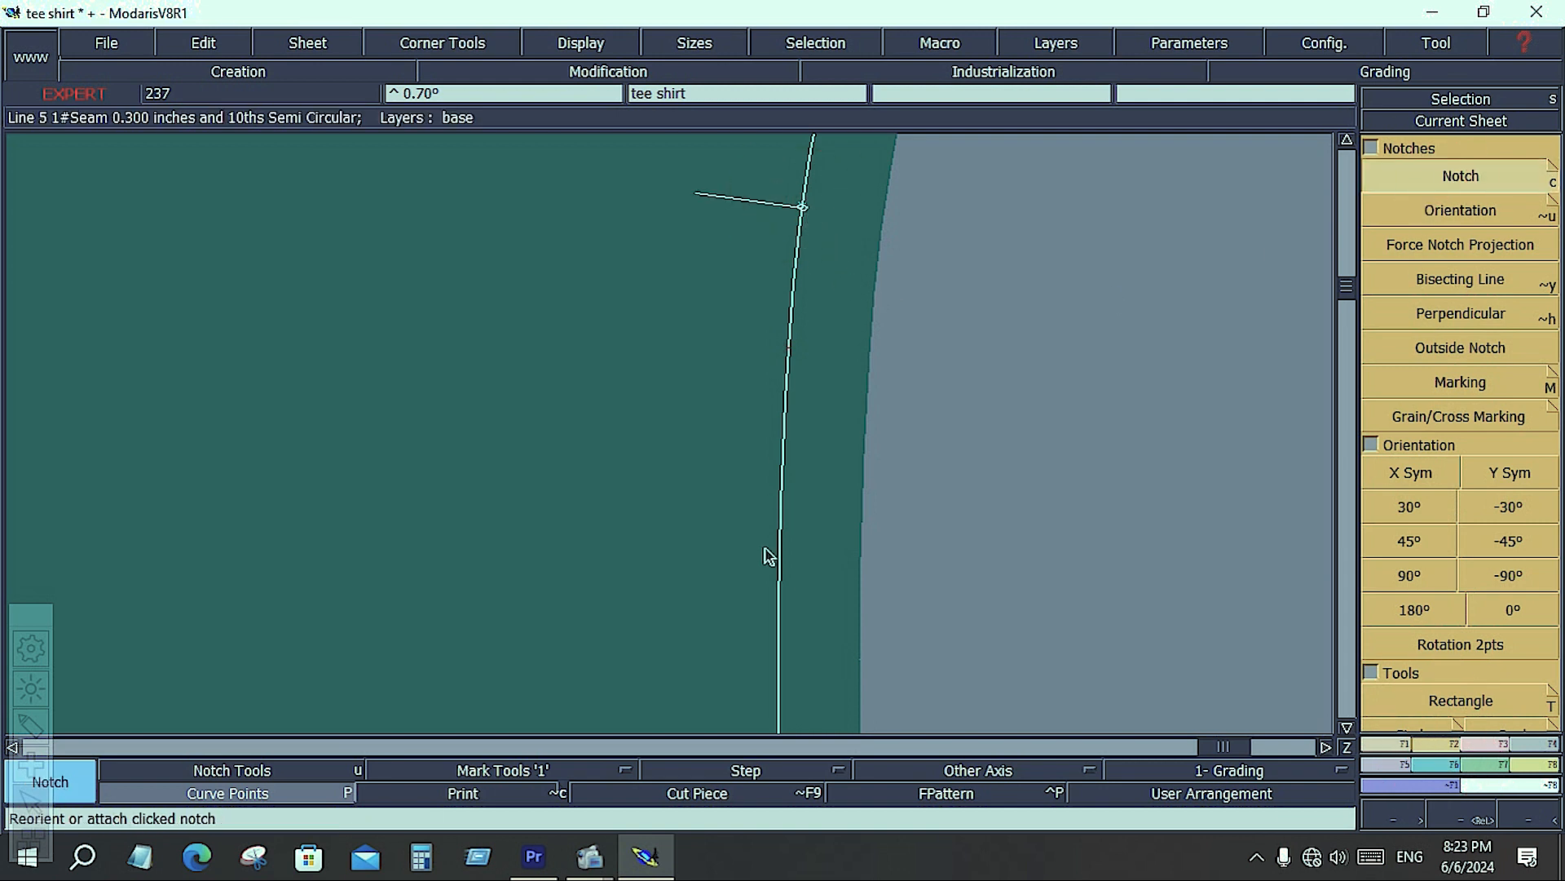
{"action": "left_click", "coordinate": [788, 349]}
{"action": "key", "text": "ctrl+z"}
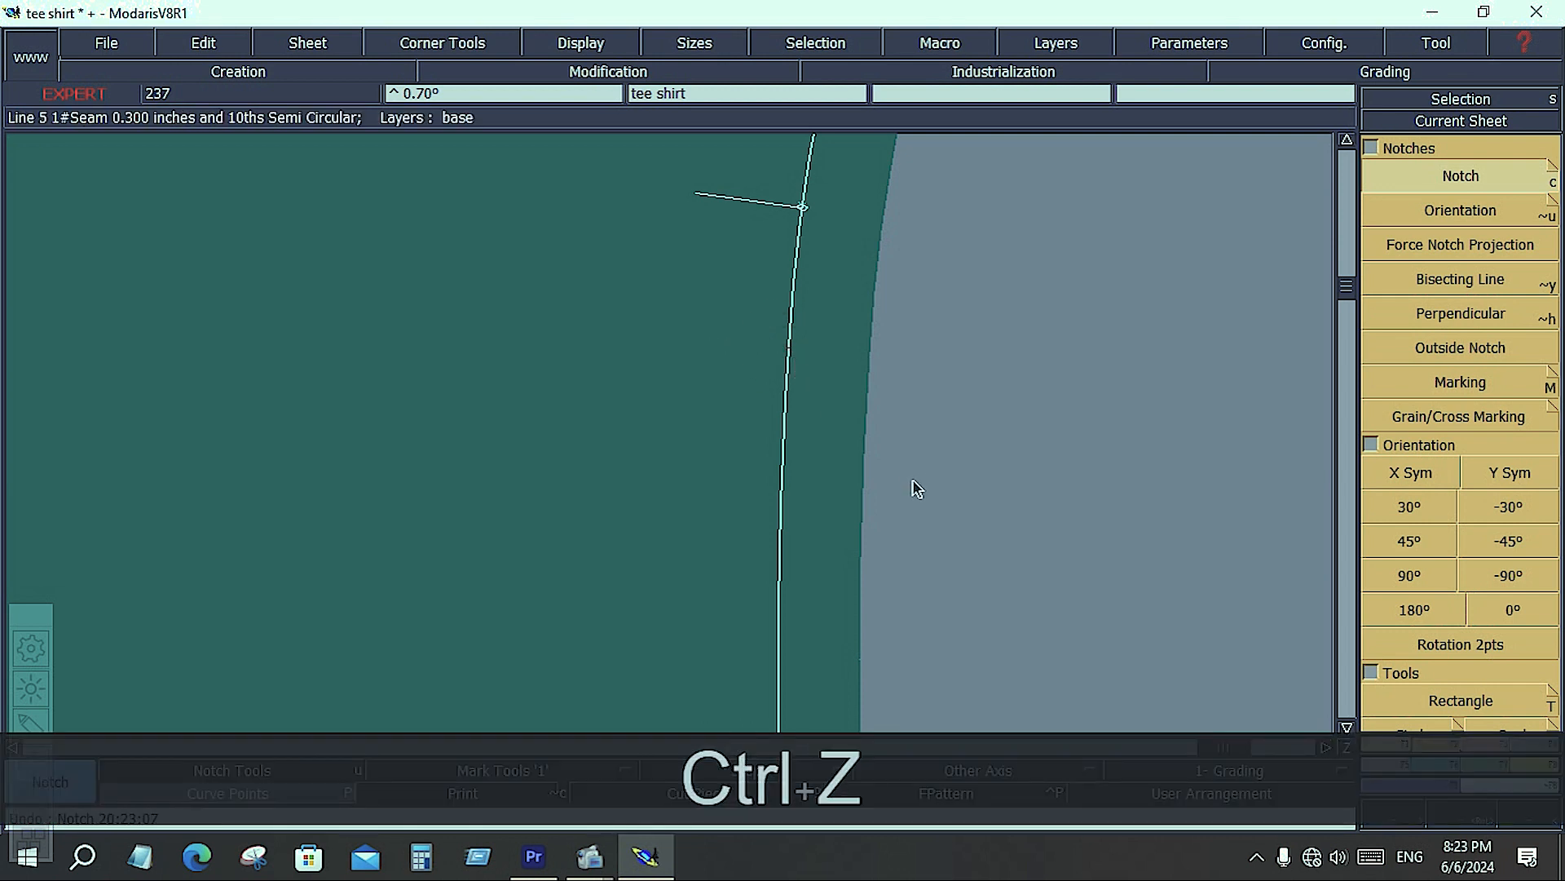
{"action": "key", "text": "ctrl+z"}
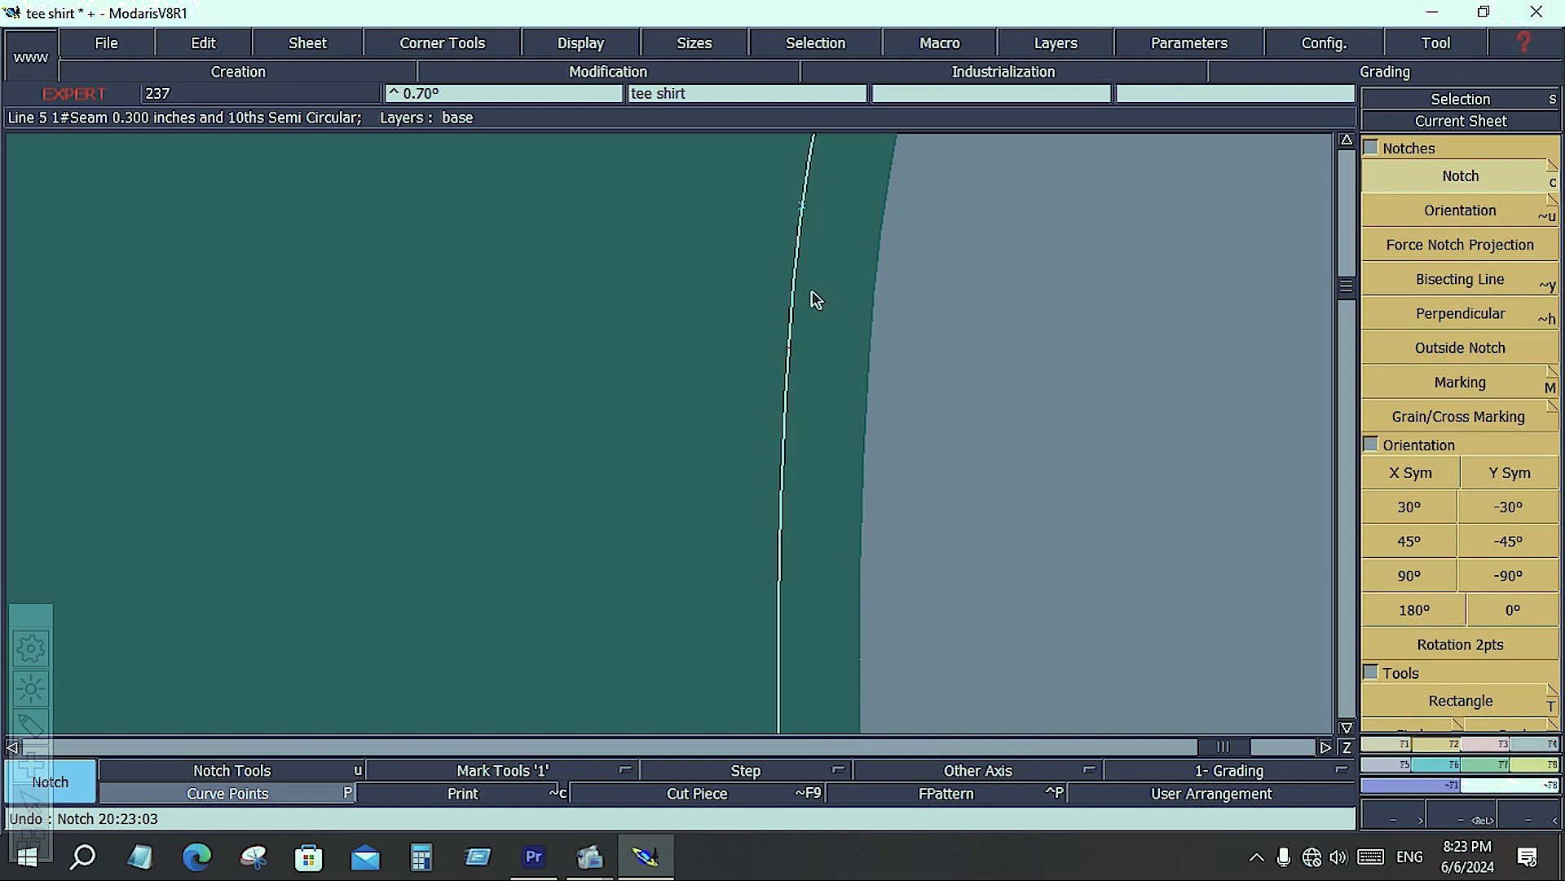
Try placing a single notch on the upper neckline point again, and undo it.
{"action": "left_click", "coordinate": [1467, 176]}
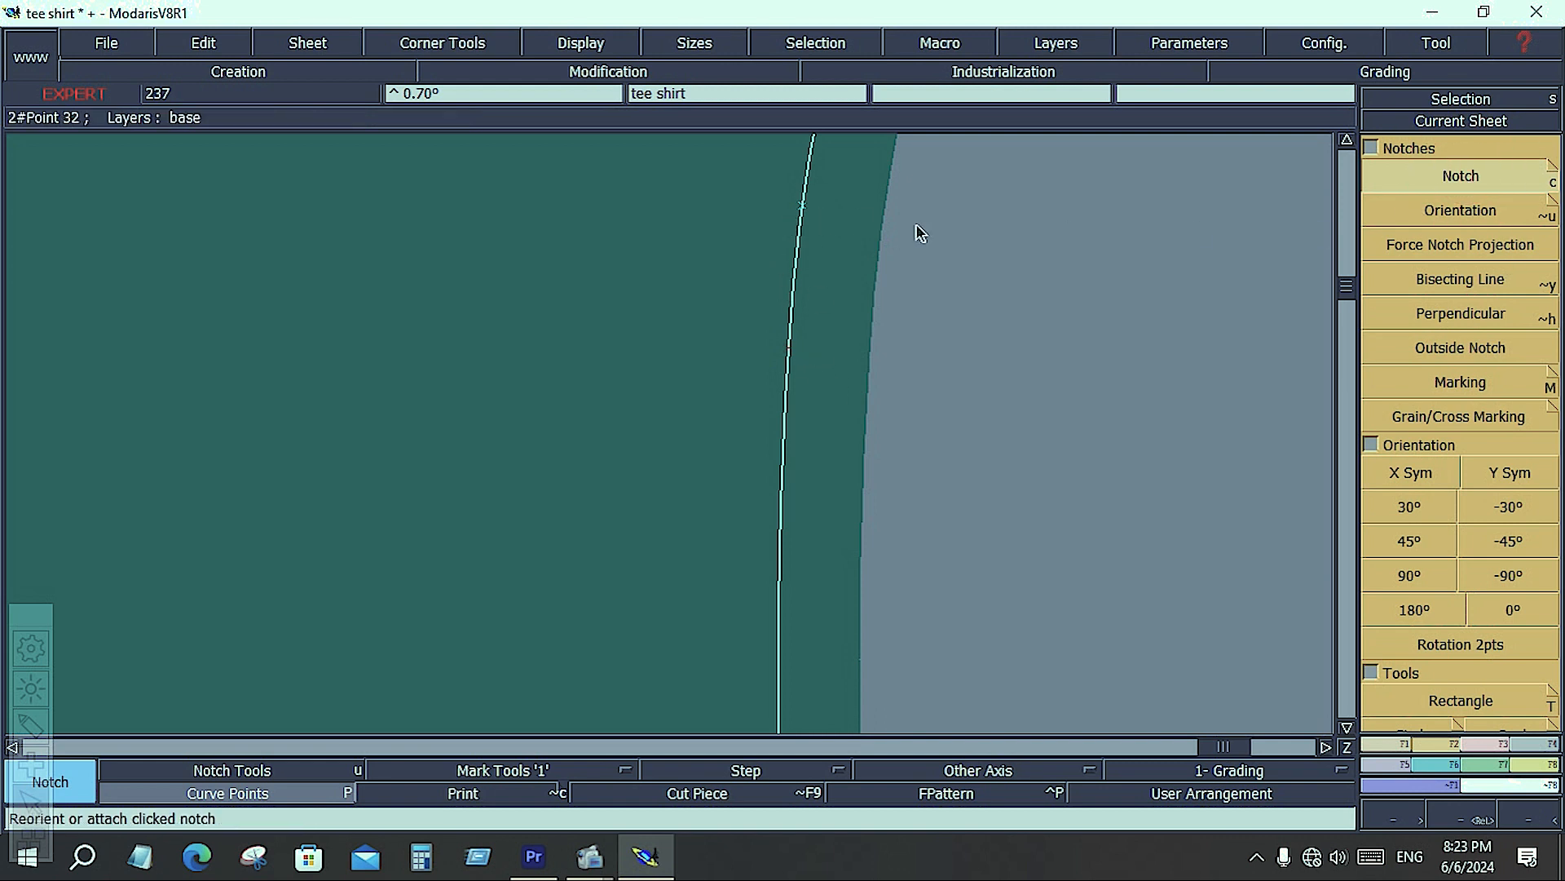
{"action": "left_click", "coordinate": [803, 205]}
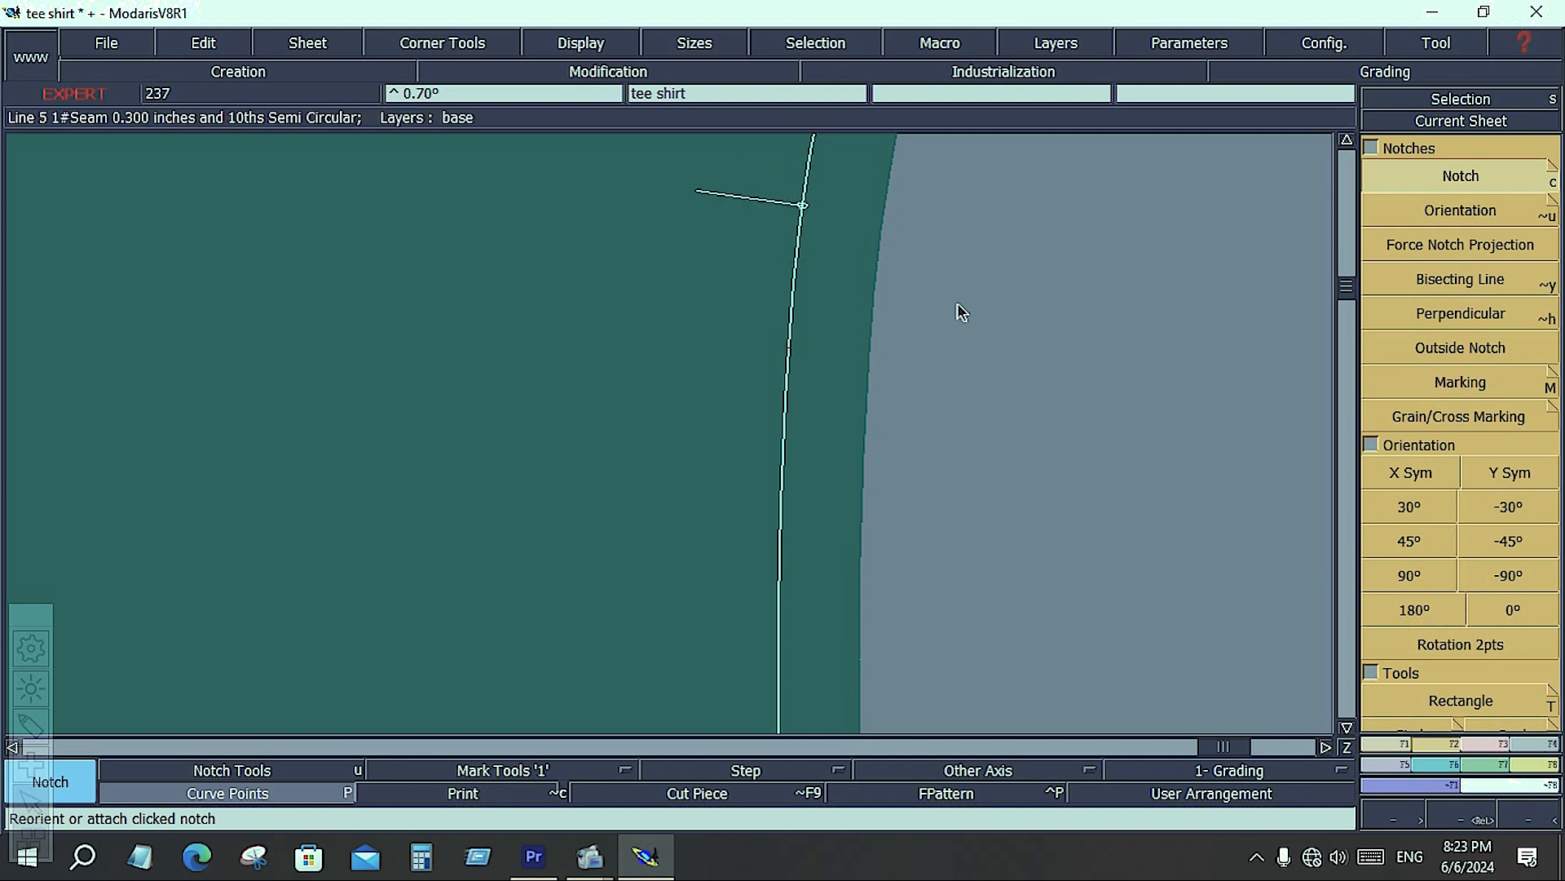
{"action": "key", "text": "ctrl+z"}
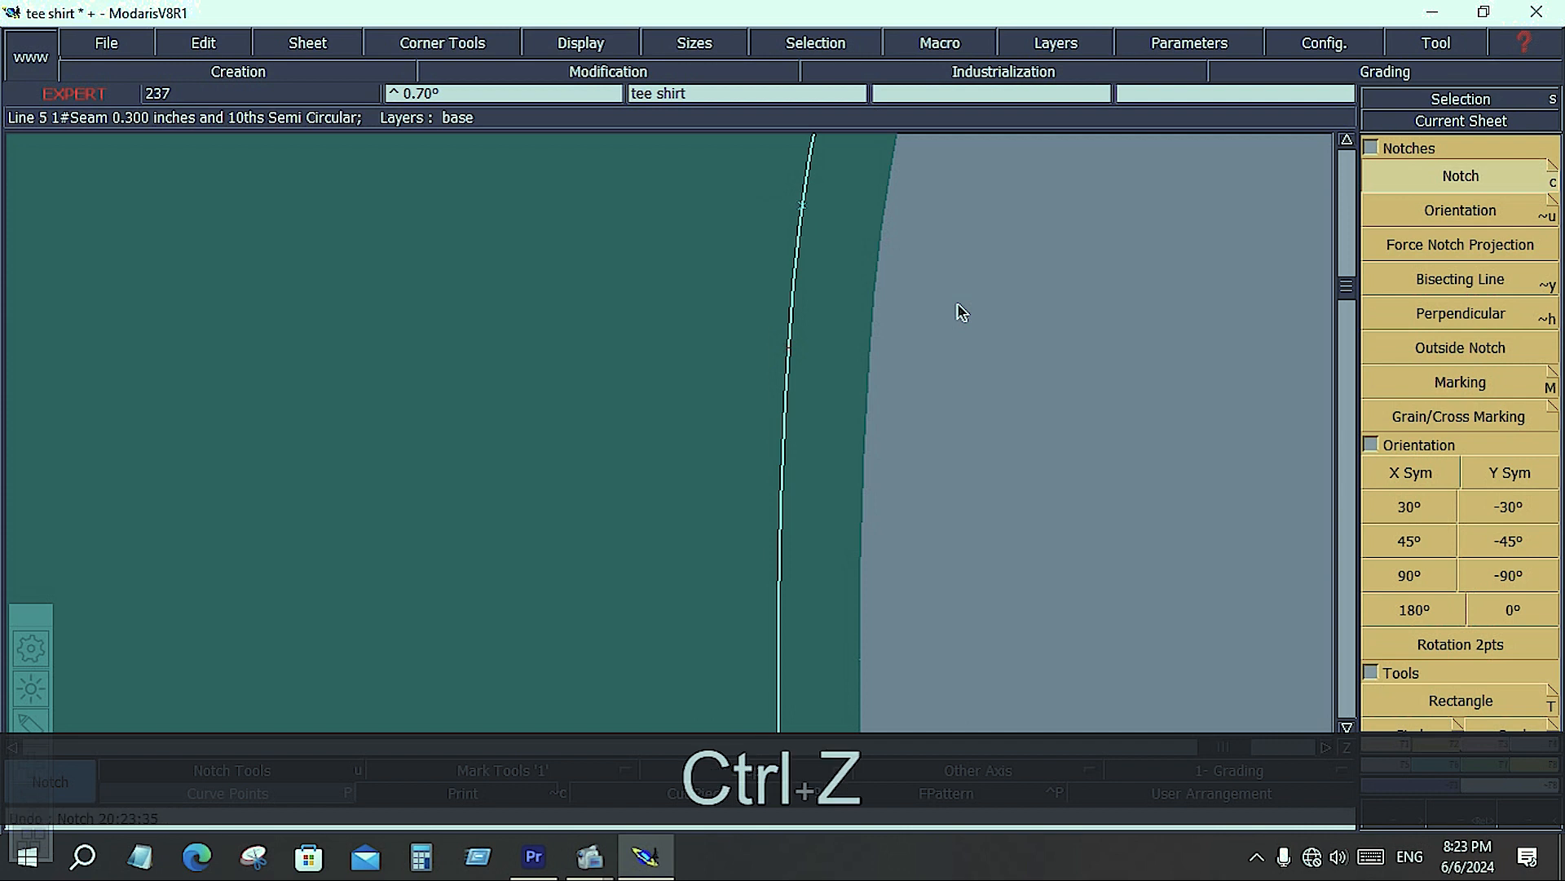
Place a notch on the upper neckline point and insert a point at the notch's base.
{"action": "left_click", "coordinate": [1462, 178]}
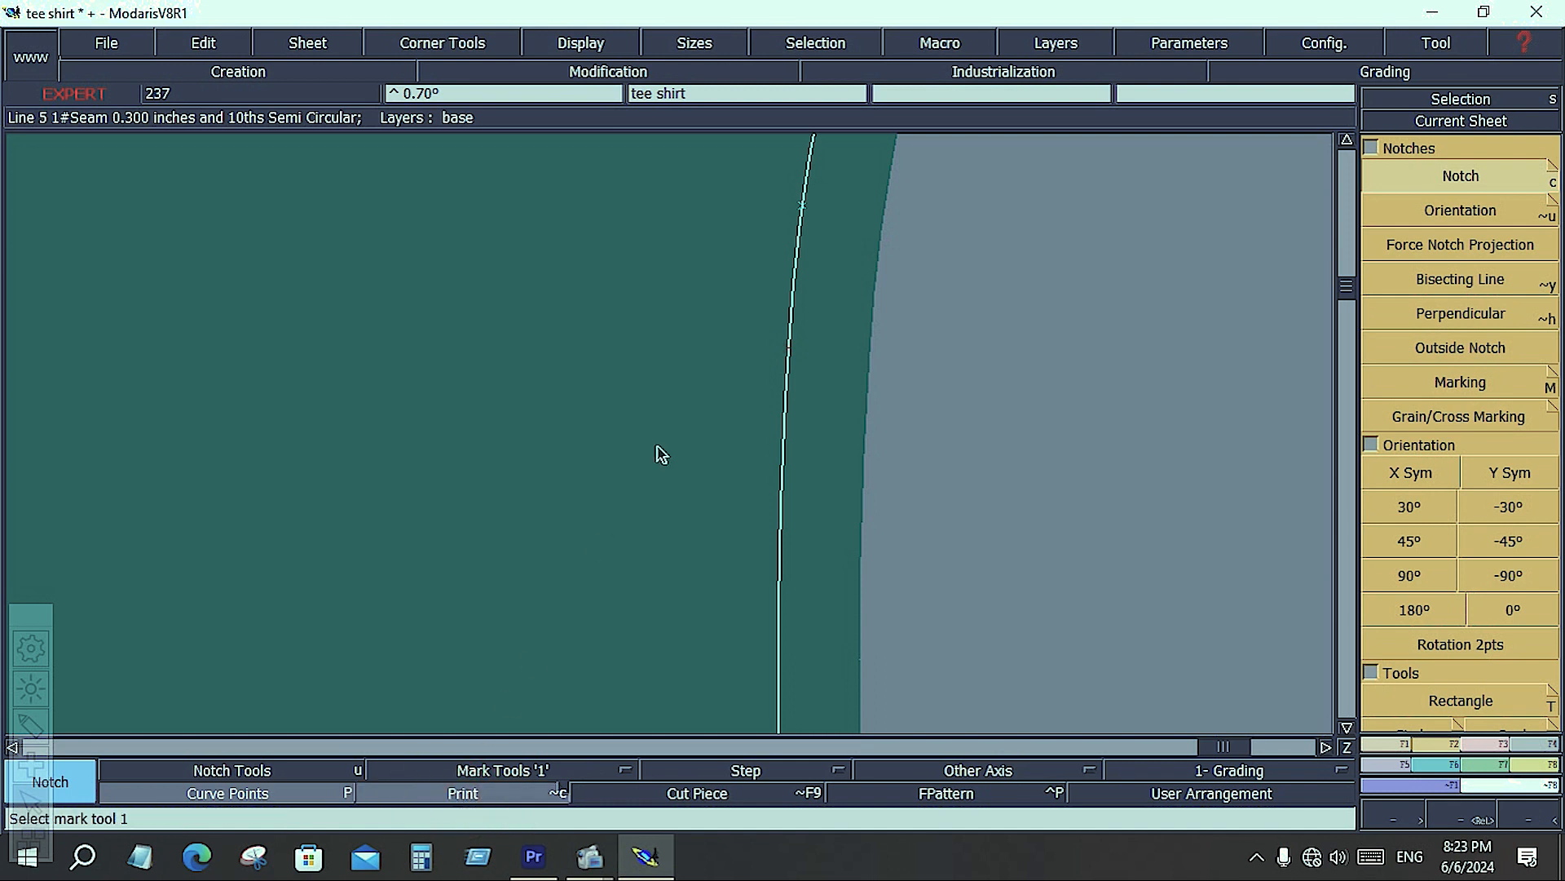
{"action": "key", "text": "Delete"}
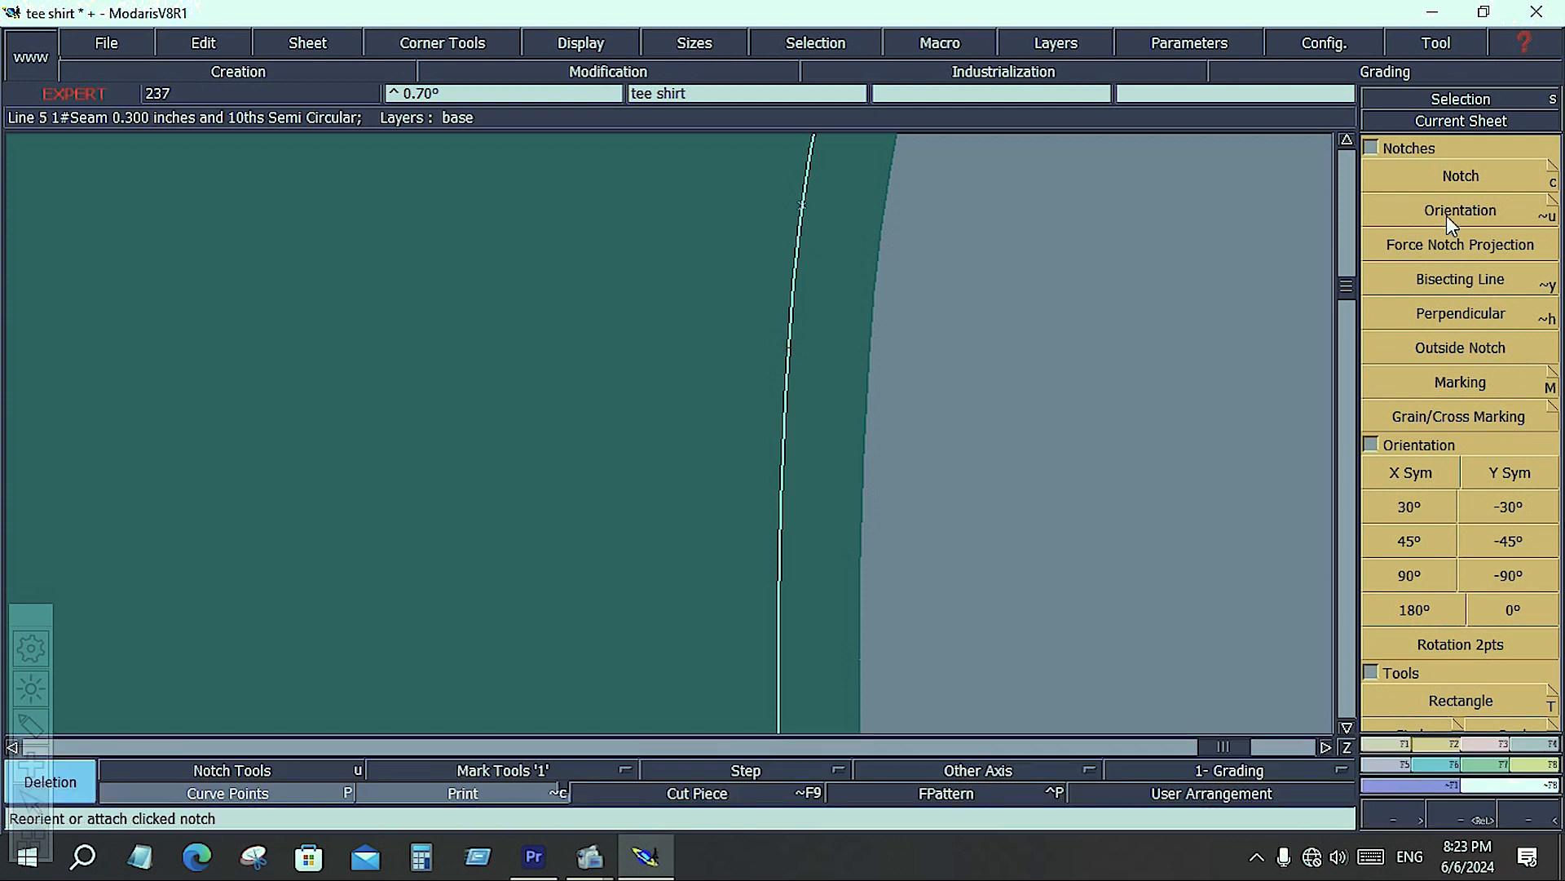
{"action": "left_click", "coordinate": [1455, 176]}
{"action": "left_click", "coordinate": [803, 207]}
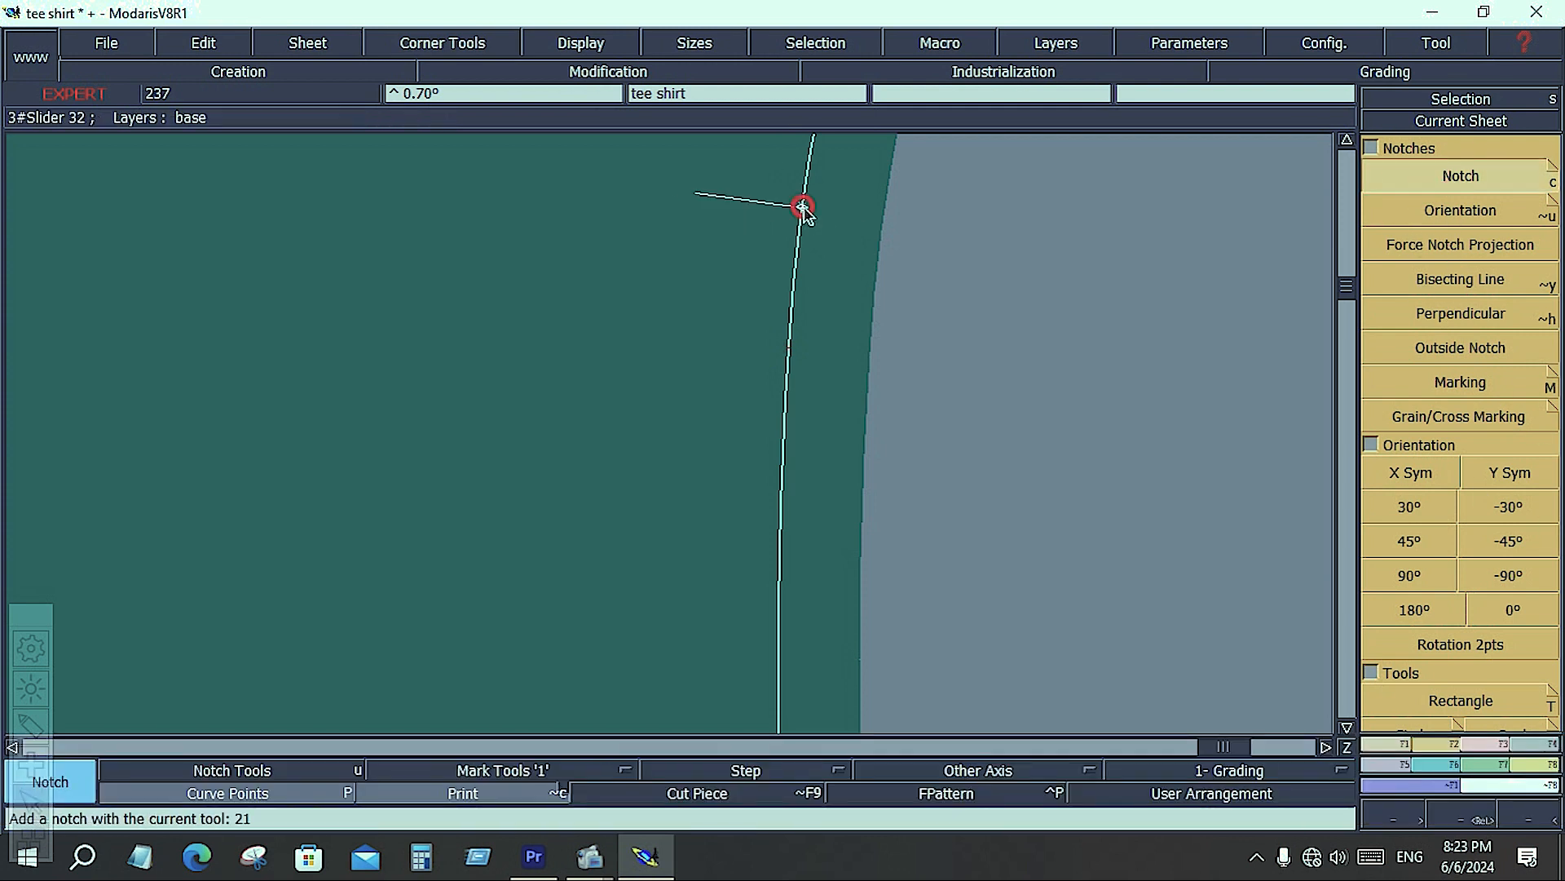
{"action": "left_click", "coordinate": [1476, 745]}
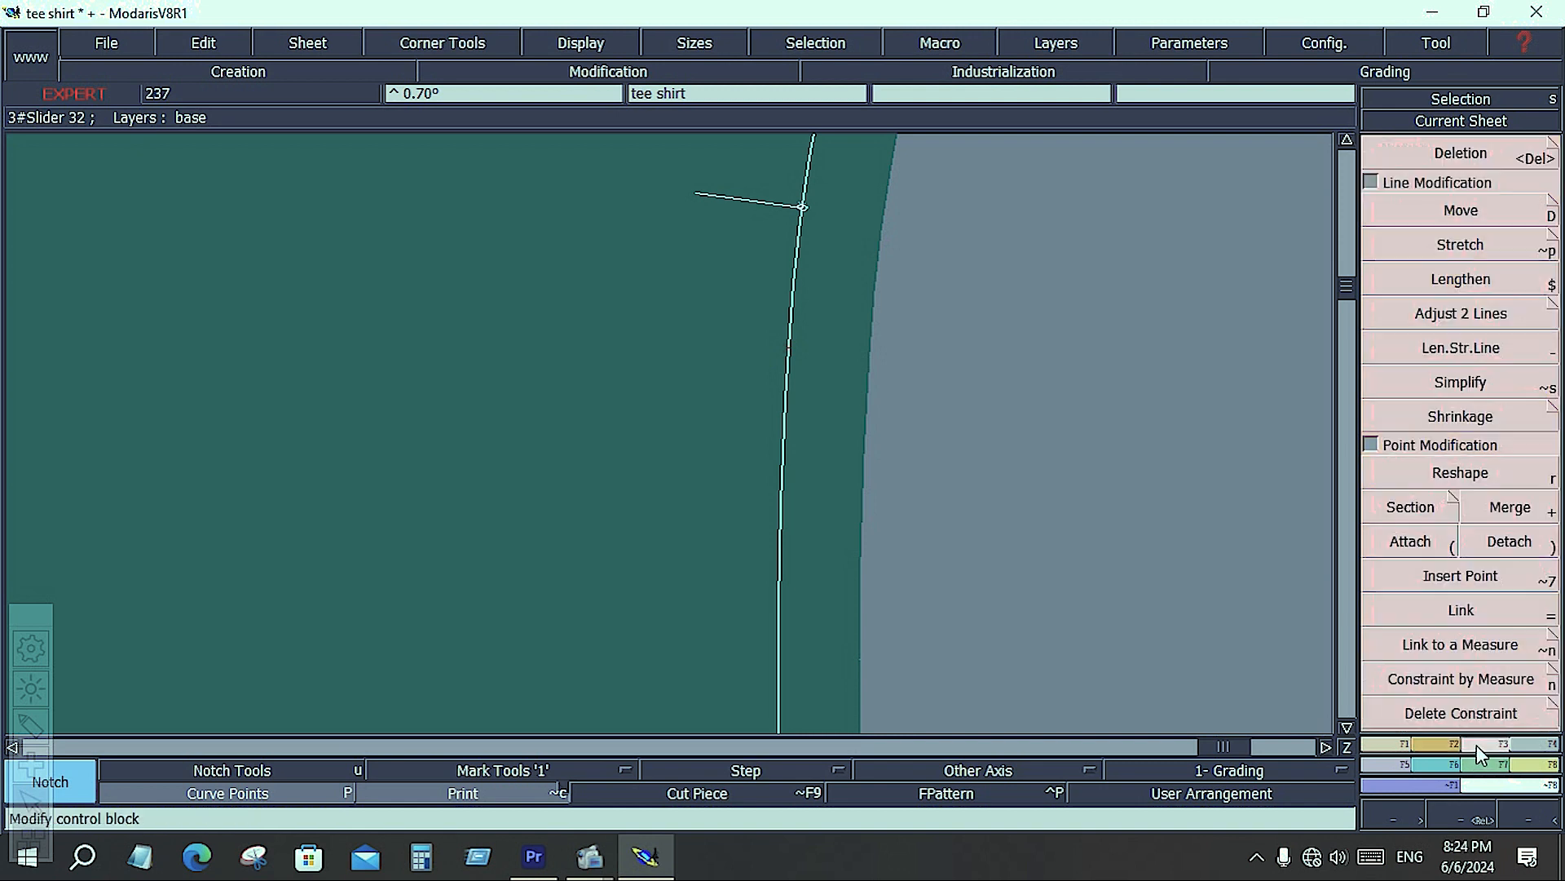
{"action": "left_click", "coordinate": [1443, 573]}
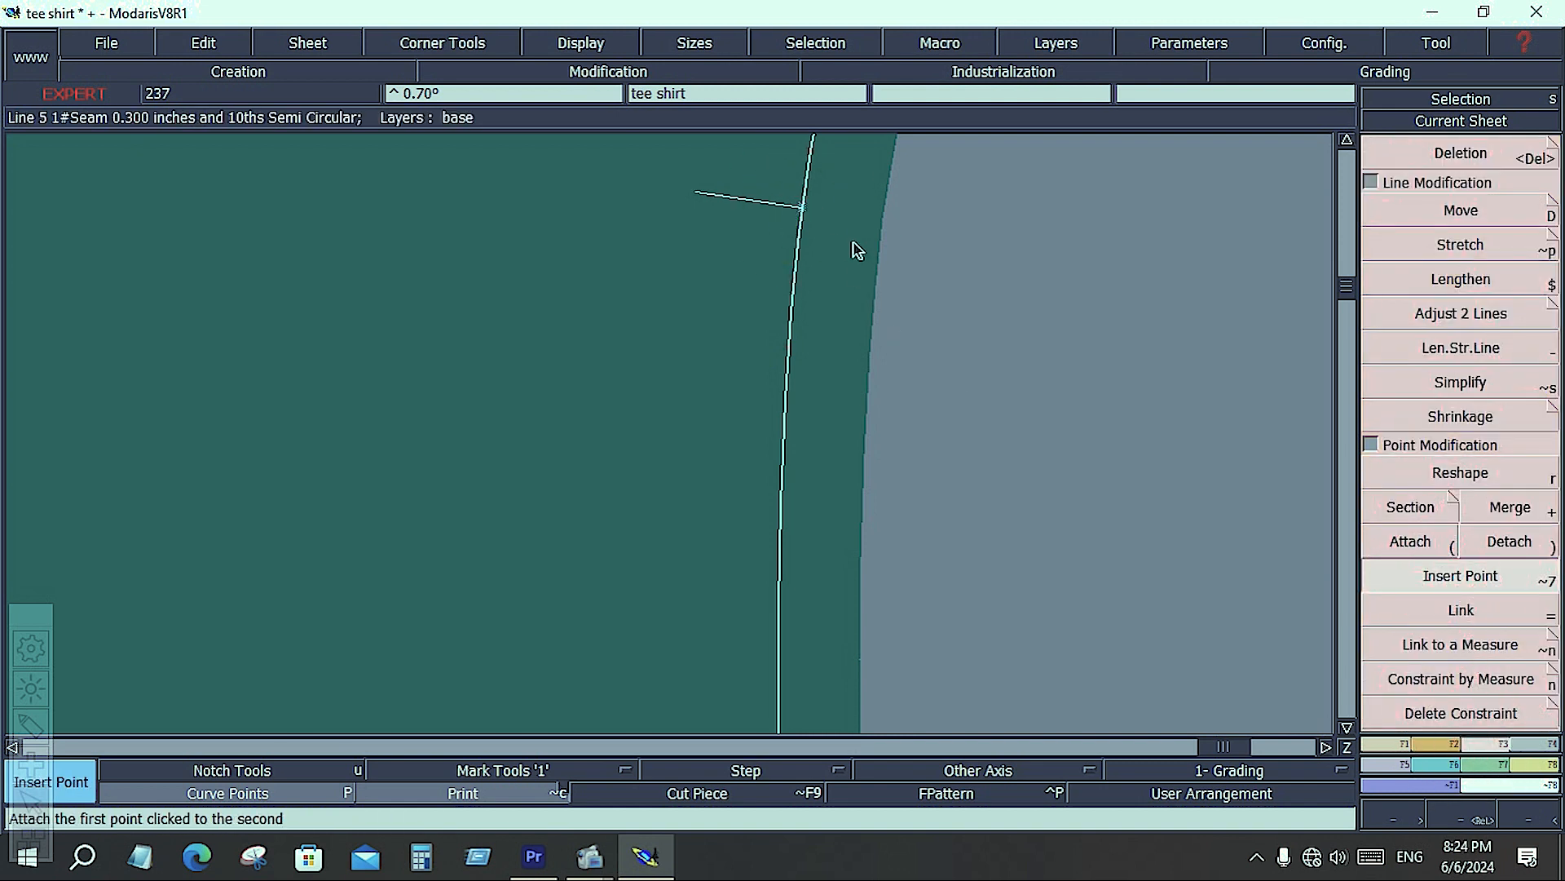
Delete the notches on the side seam, hem and neckline of the tee shirt body piece.
{"action": "key", "text": "j"}
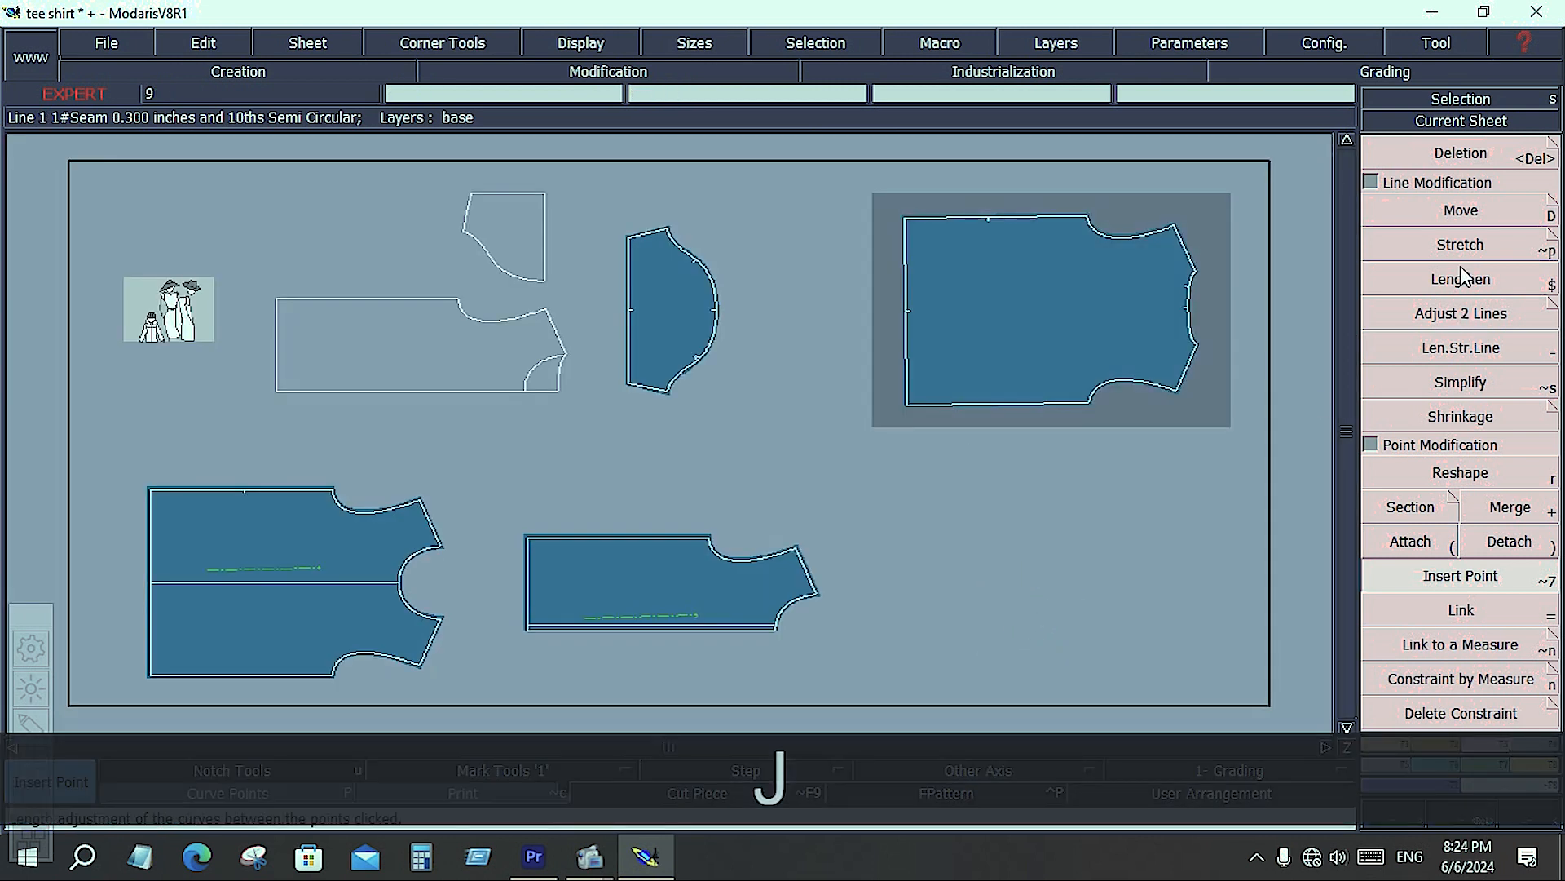
{"action": "left_click", "coordinate": [1436, 743]}
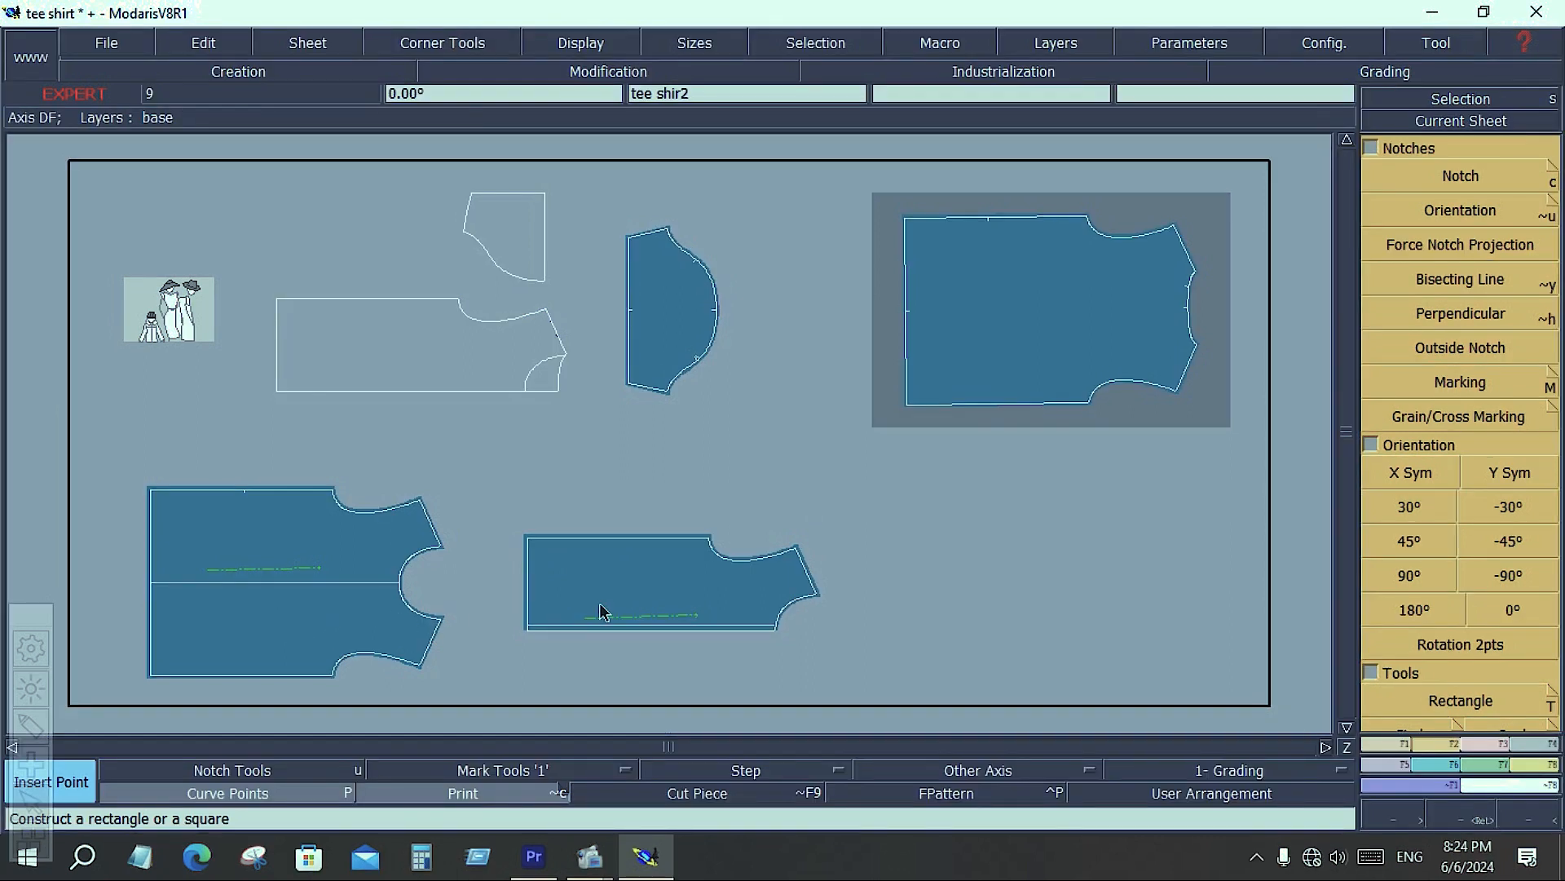
{"action": "key", "text": "Delete"}
{"action": "left_click", "coordinate": [975, 430]}
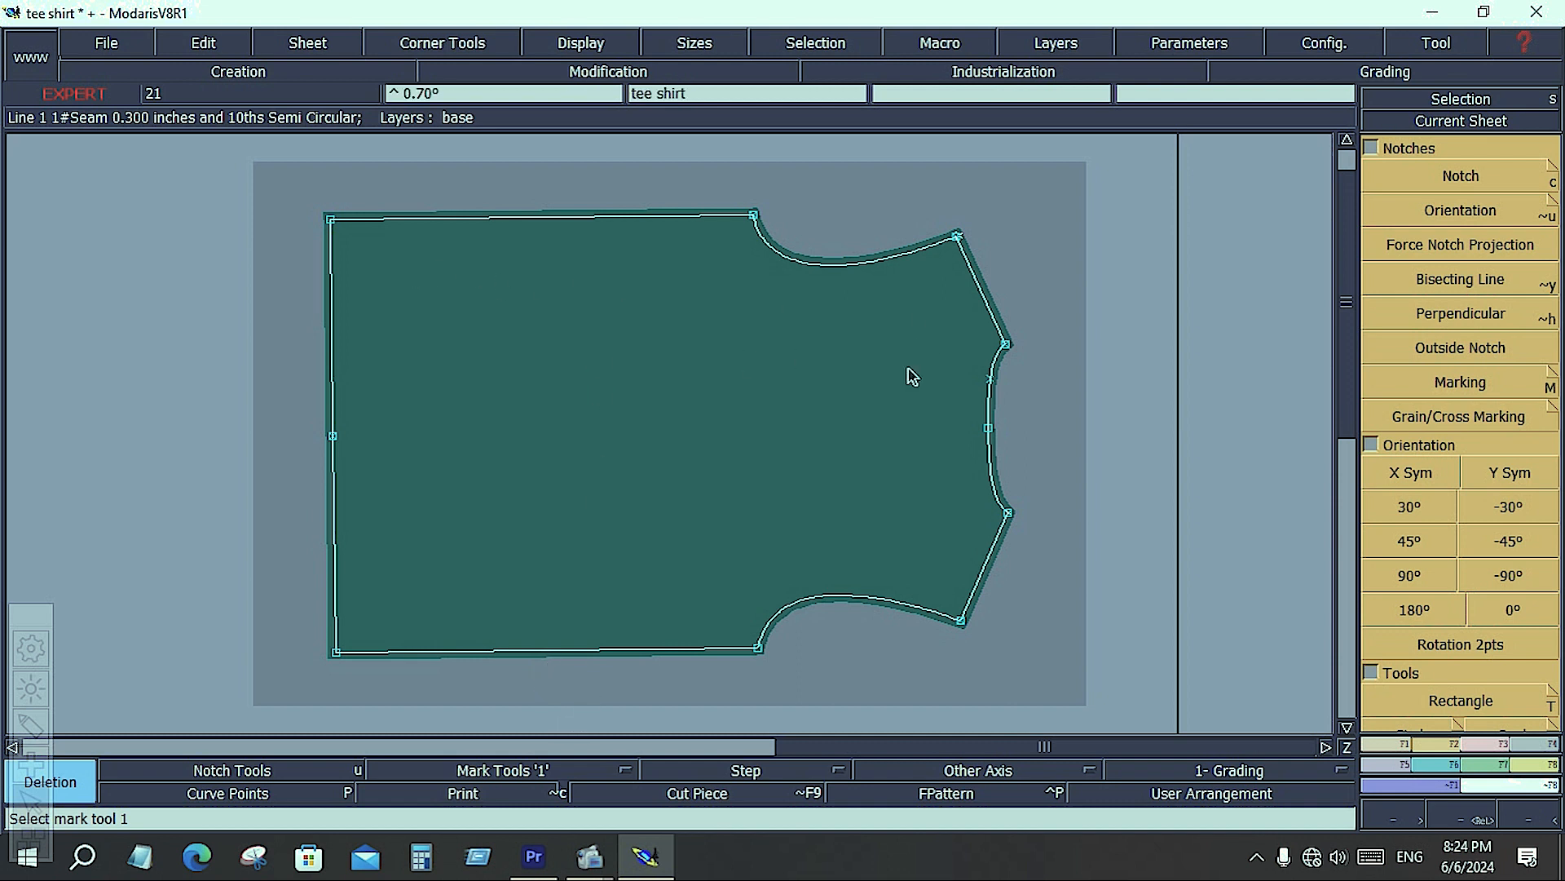
Measure the length of the body piece's upper side seam with a dynamic Length Measure.
{"action": "left_click", "coordinate": [1541, 775]}
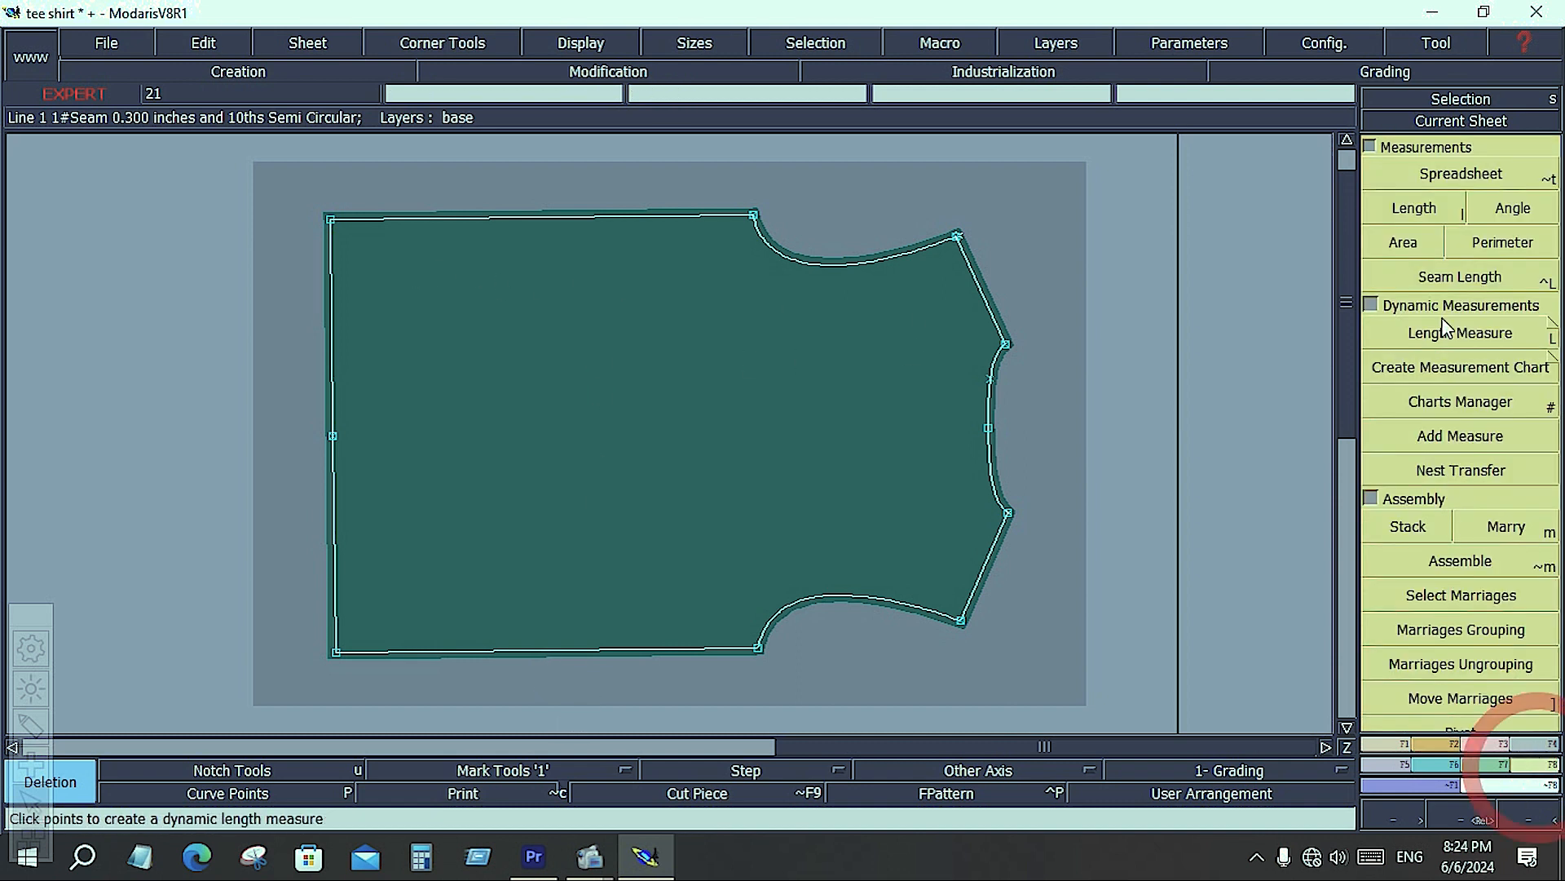
{"action": "left_click", "coordinate": [1522, 335]}
{"action": "left_click", "coordinate": [562, 217]}
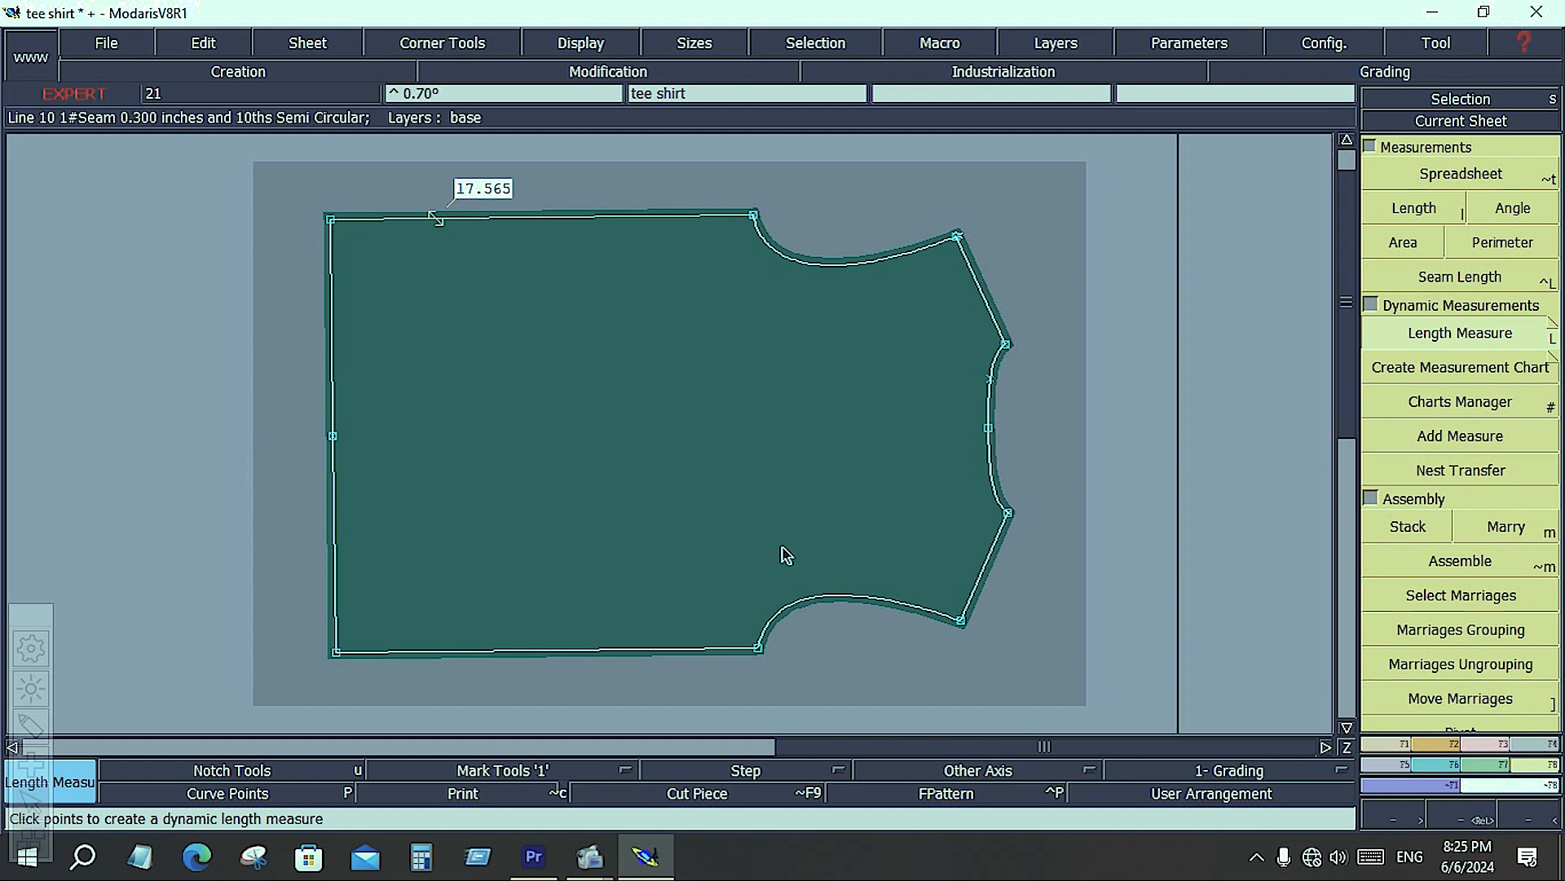
Place a notch about midway along the upper side seam of the body piece.
{"action": "key", "text": "j"}
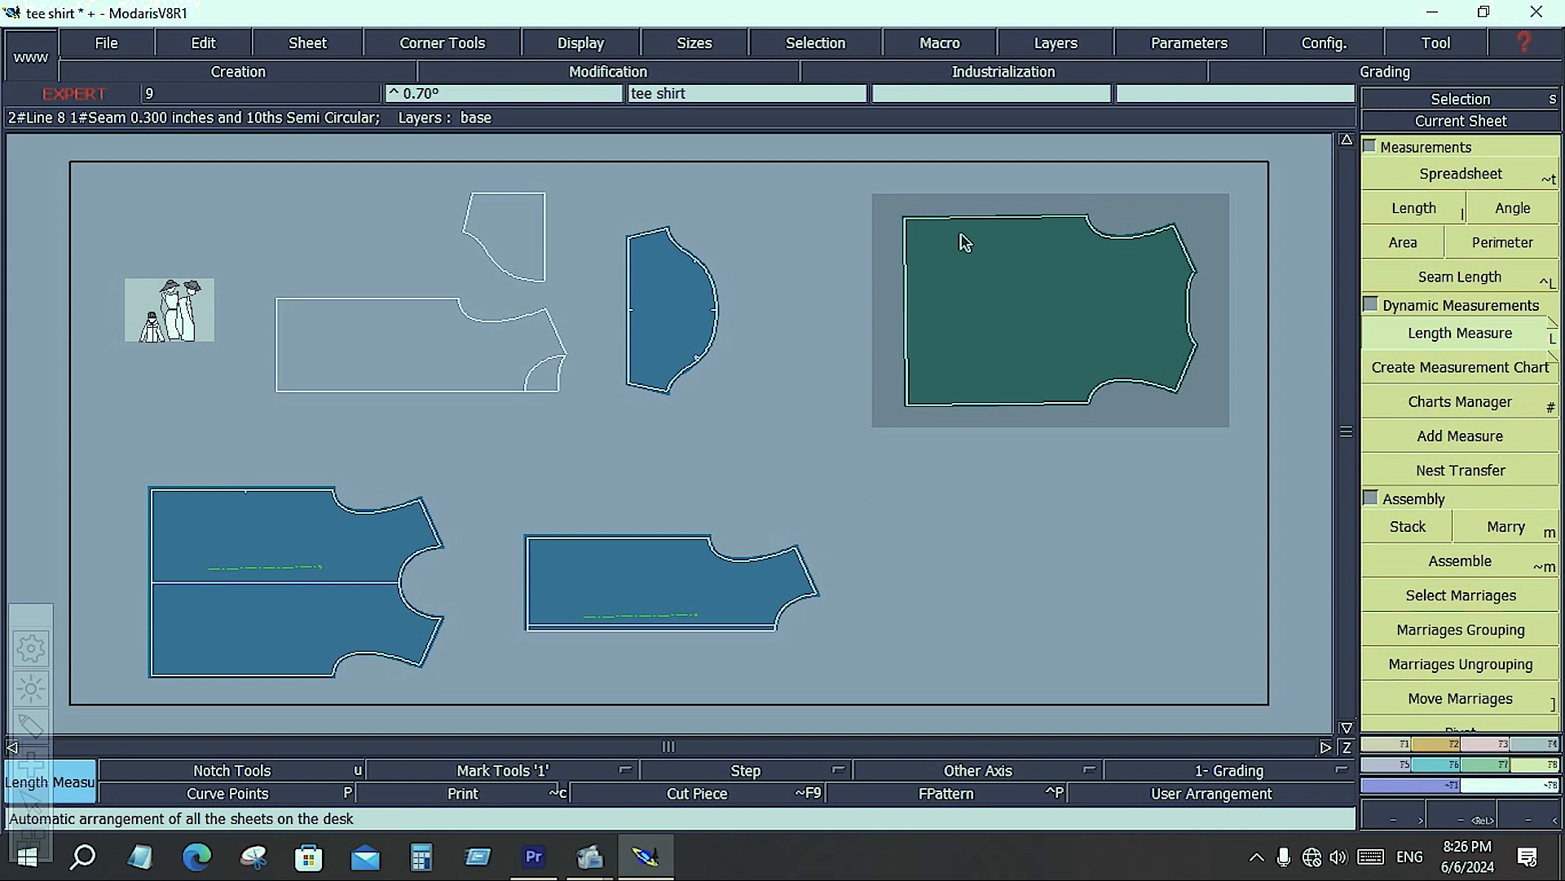
{"action": "key", "text": "alt+m"}
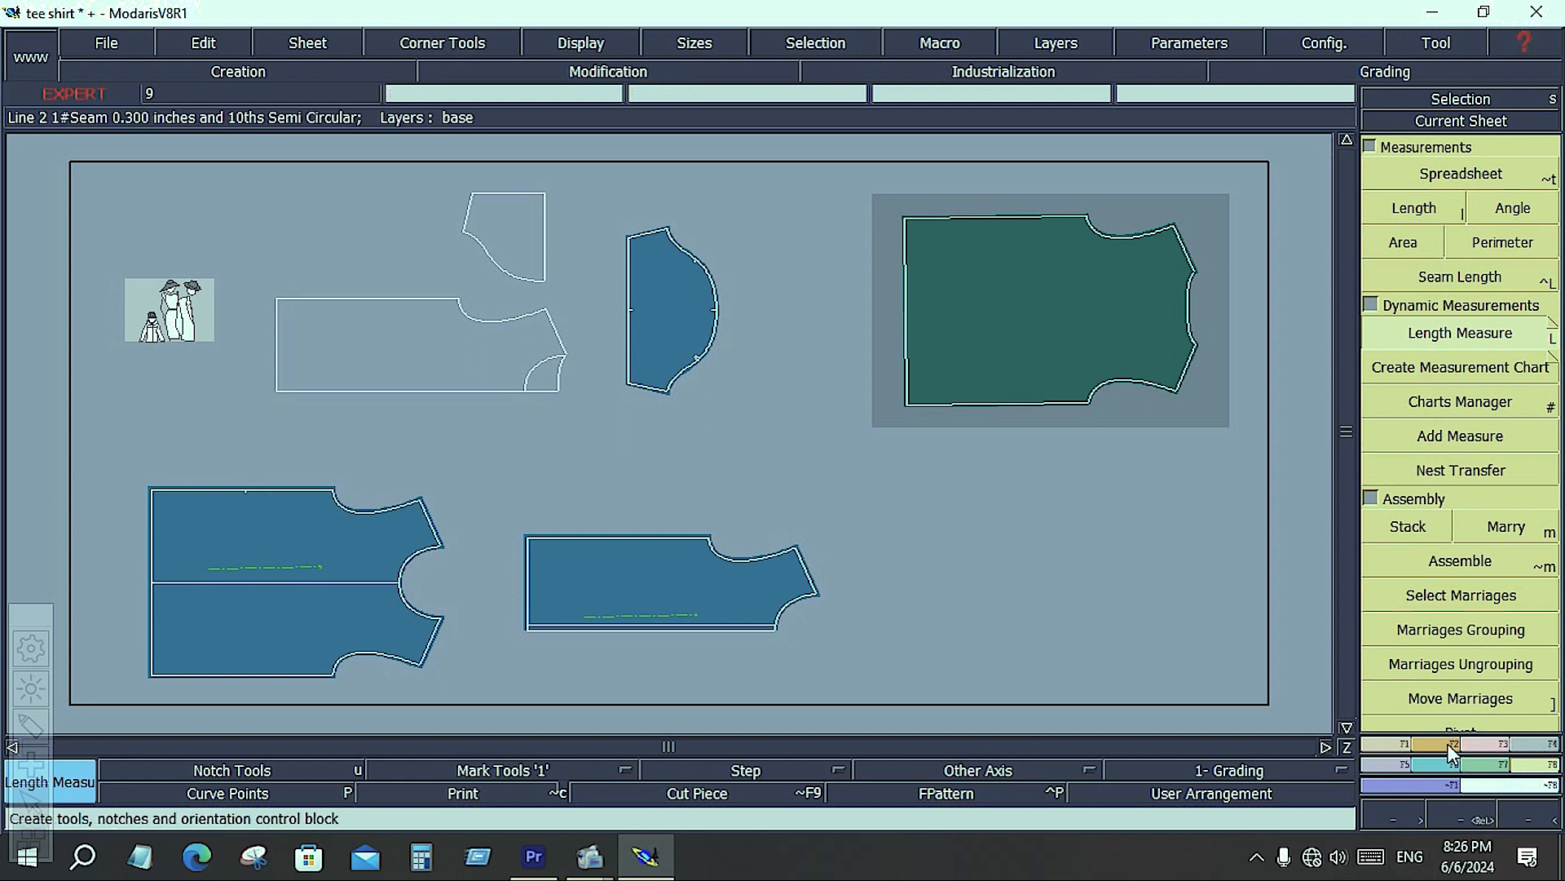
{"action": "key", "text": "u"}
{"action": "left_click", "coordinate": [1458, 174]}
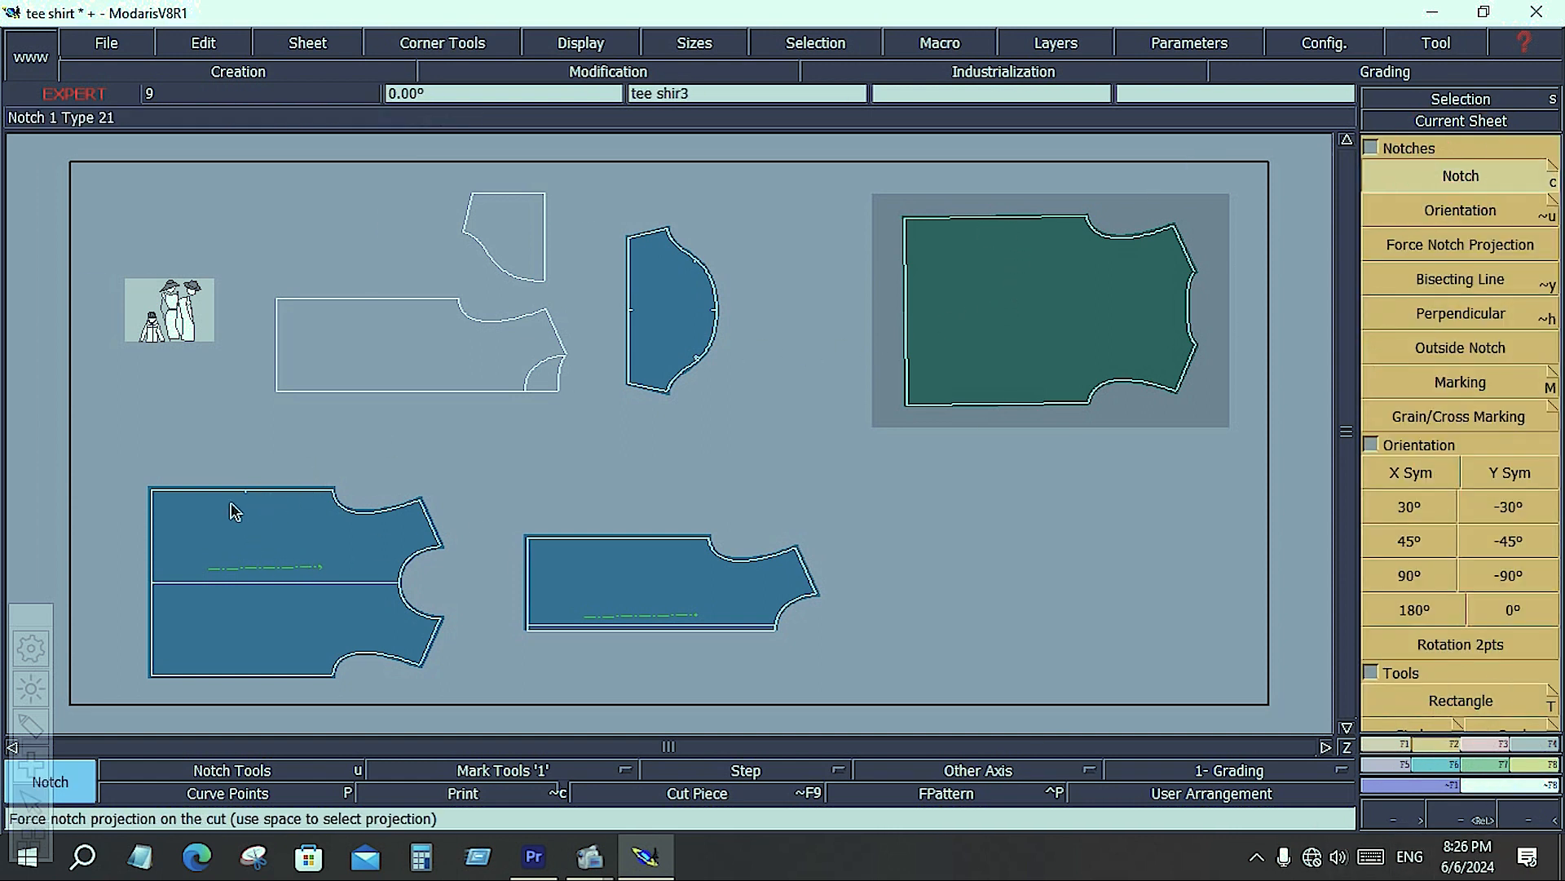
{"action": "left_click", "coordinate": [997, 219]}
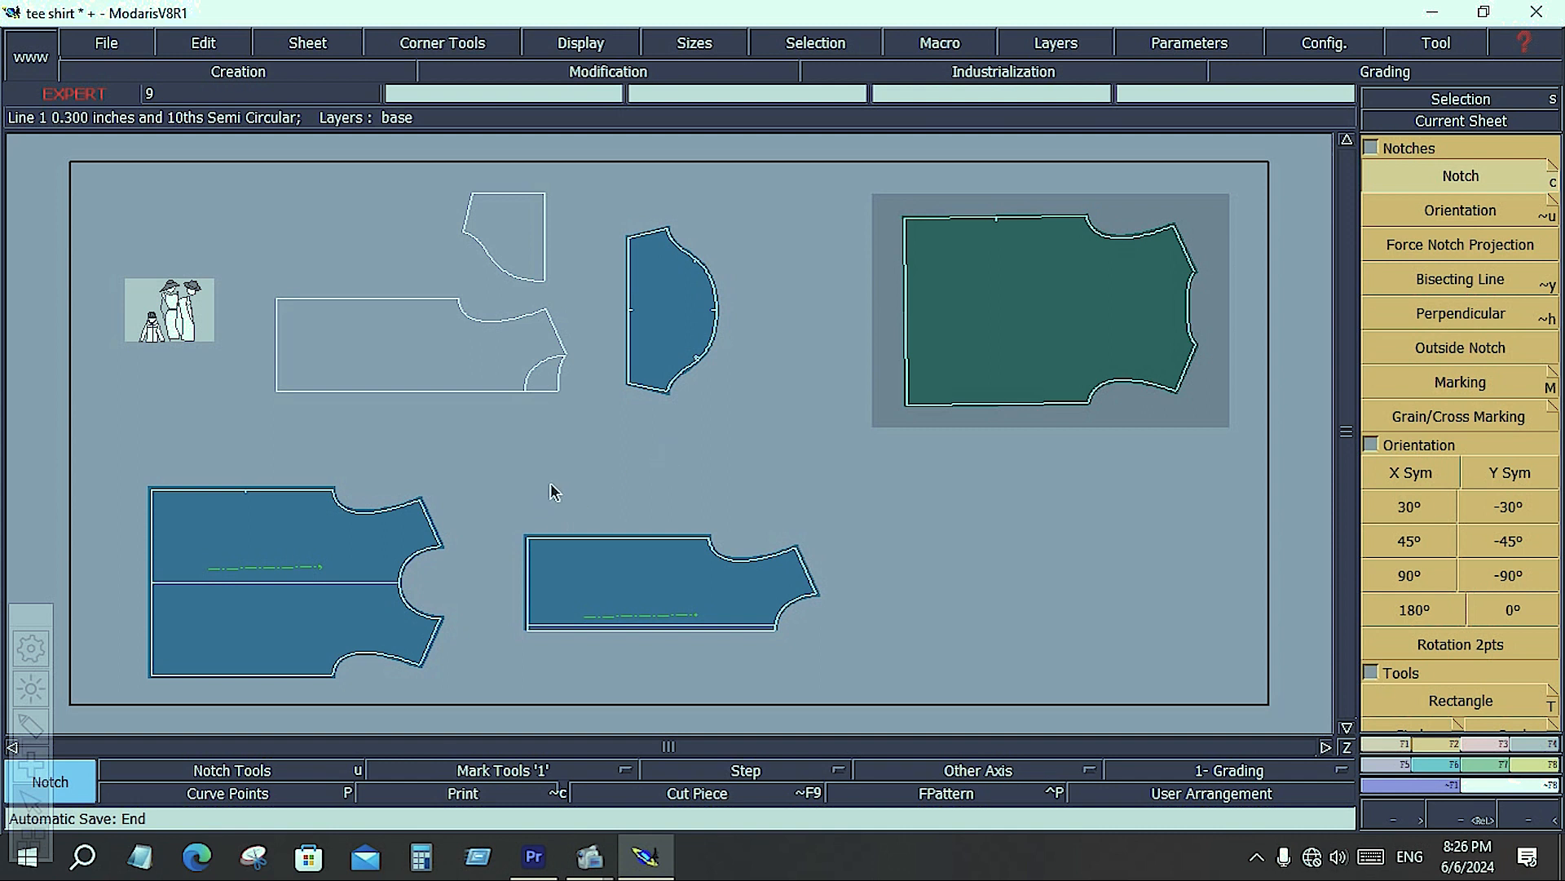
Examine the notches along the cap and hem of the sleeve piece.
{"action": "left_click", "coordinate": [692, 338]}
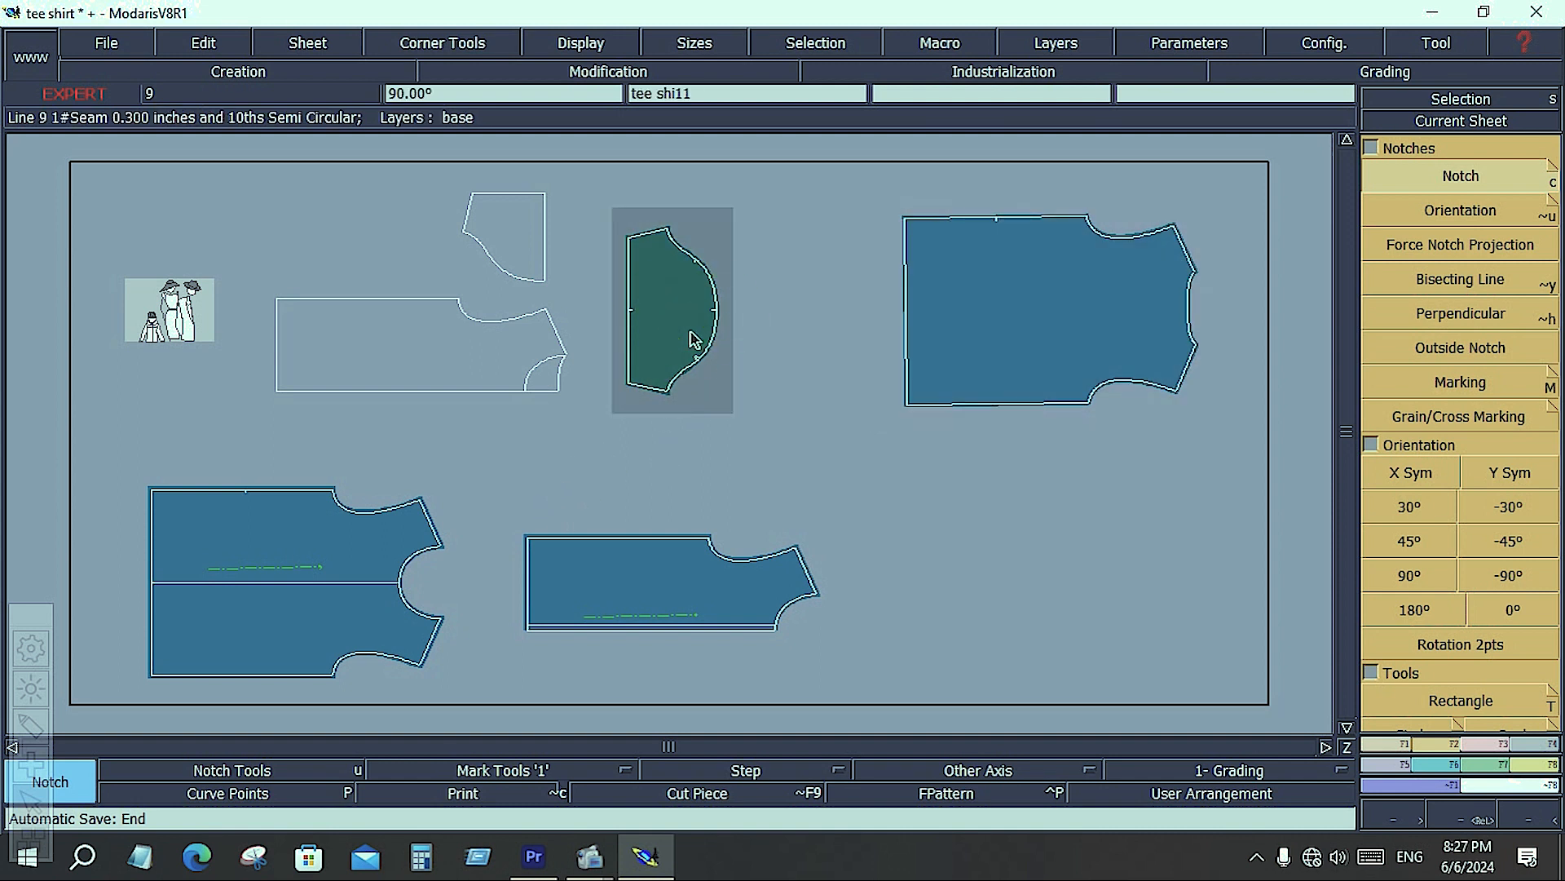
{"action": "key", "text": "Home"}
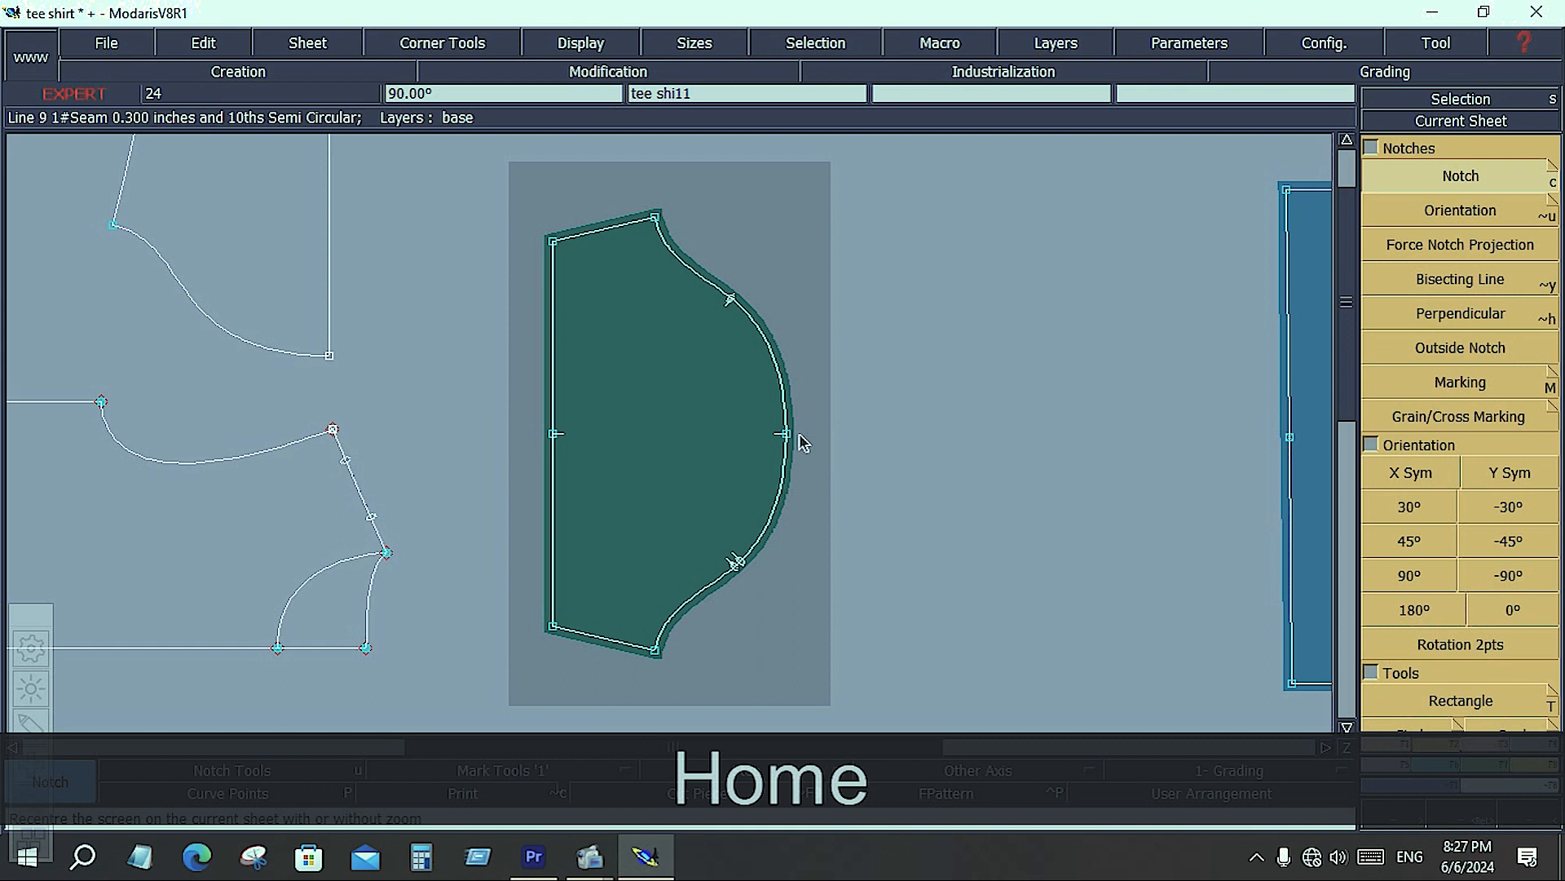
{"action": "key", "text": "j"}
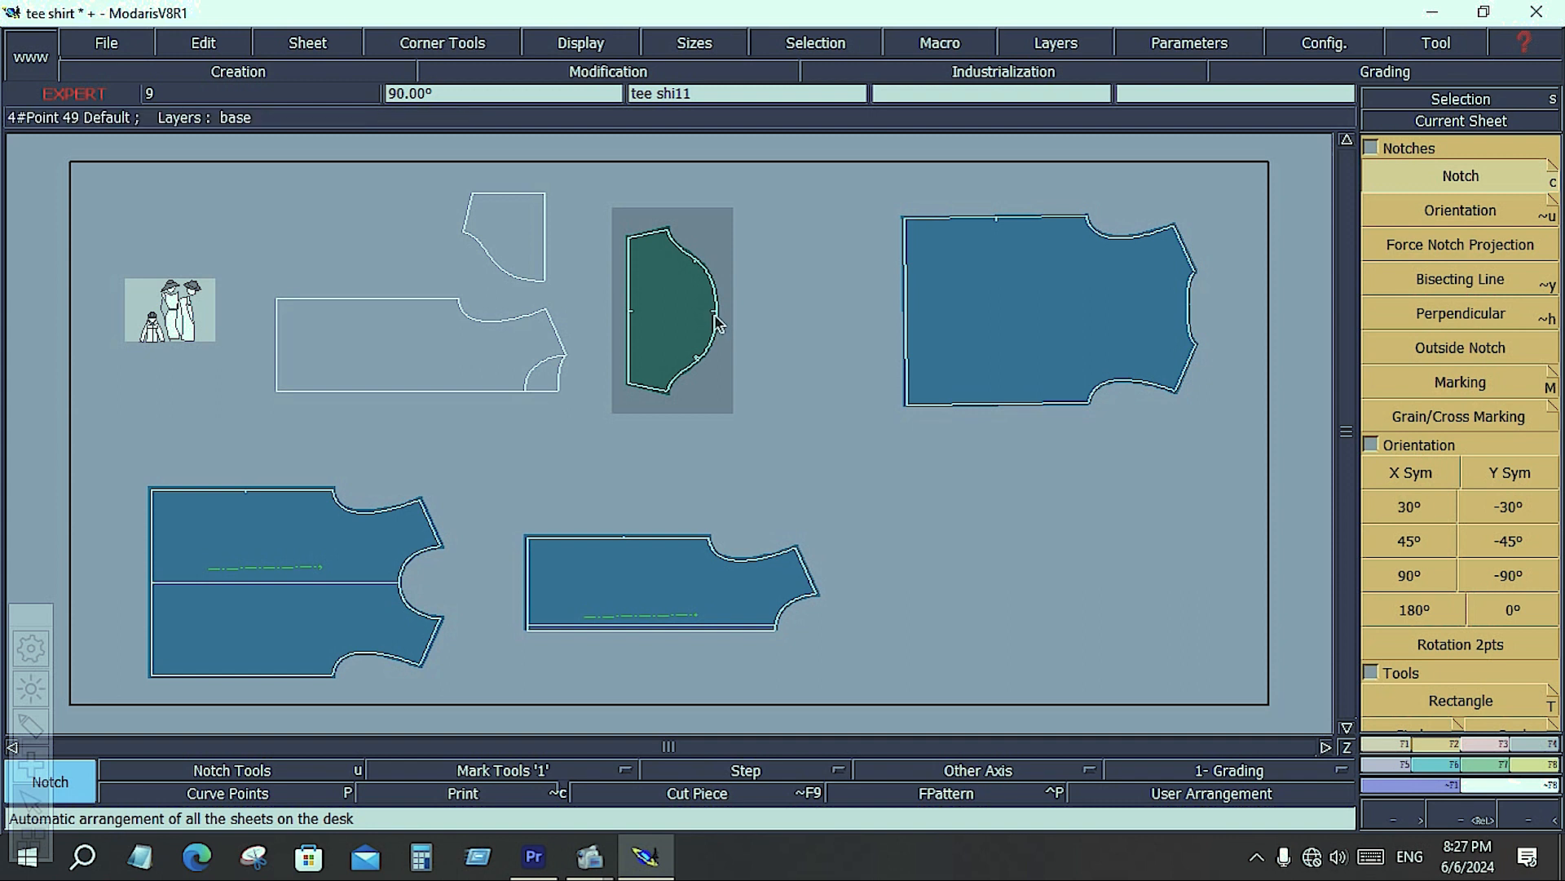
{"action": "key", "text": "Home"}
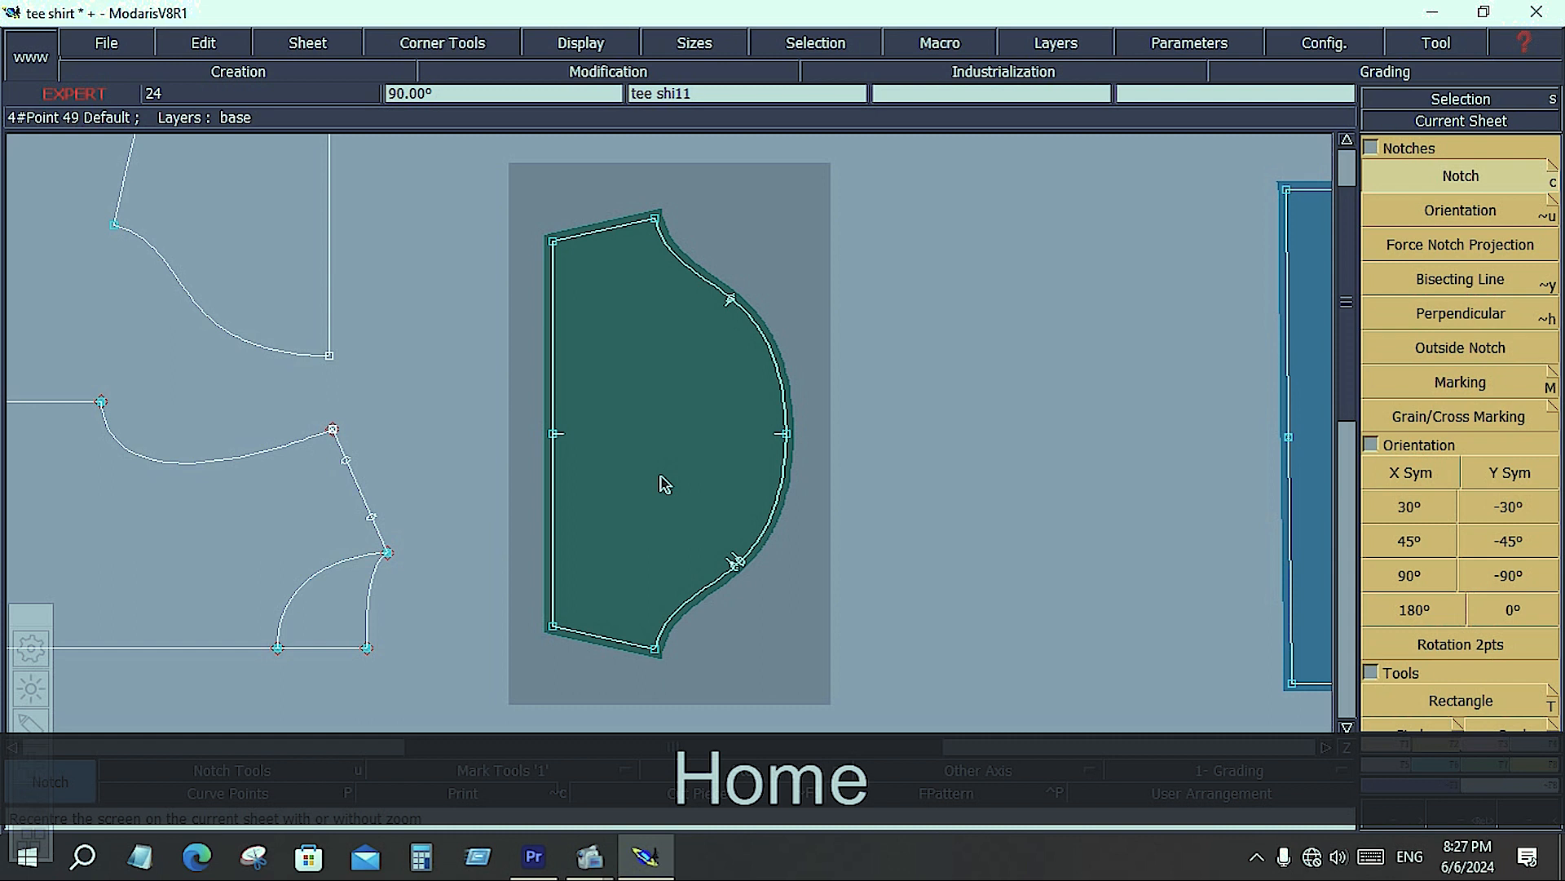
{"action": "key", "text": "j"}
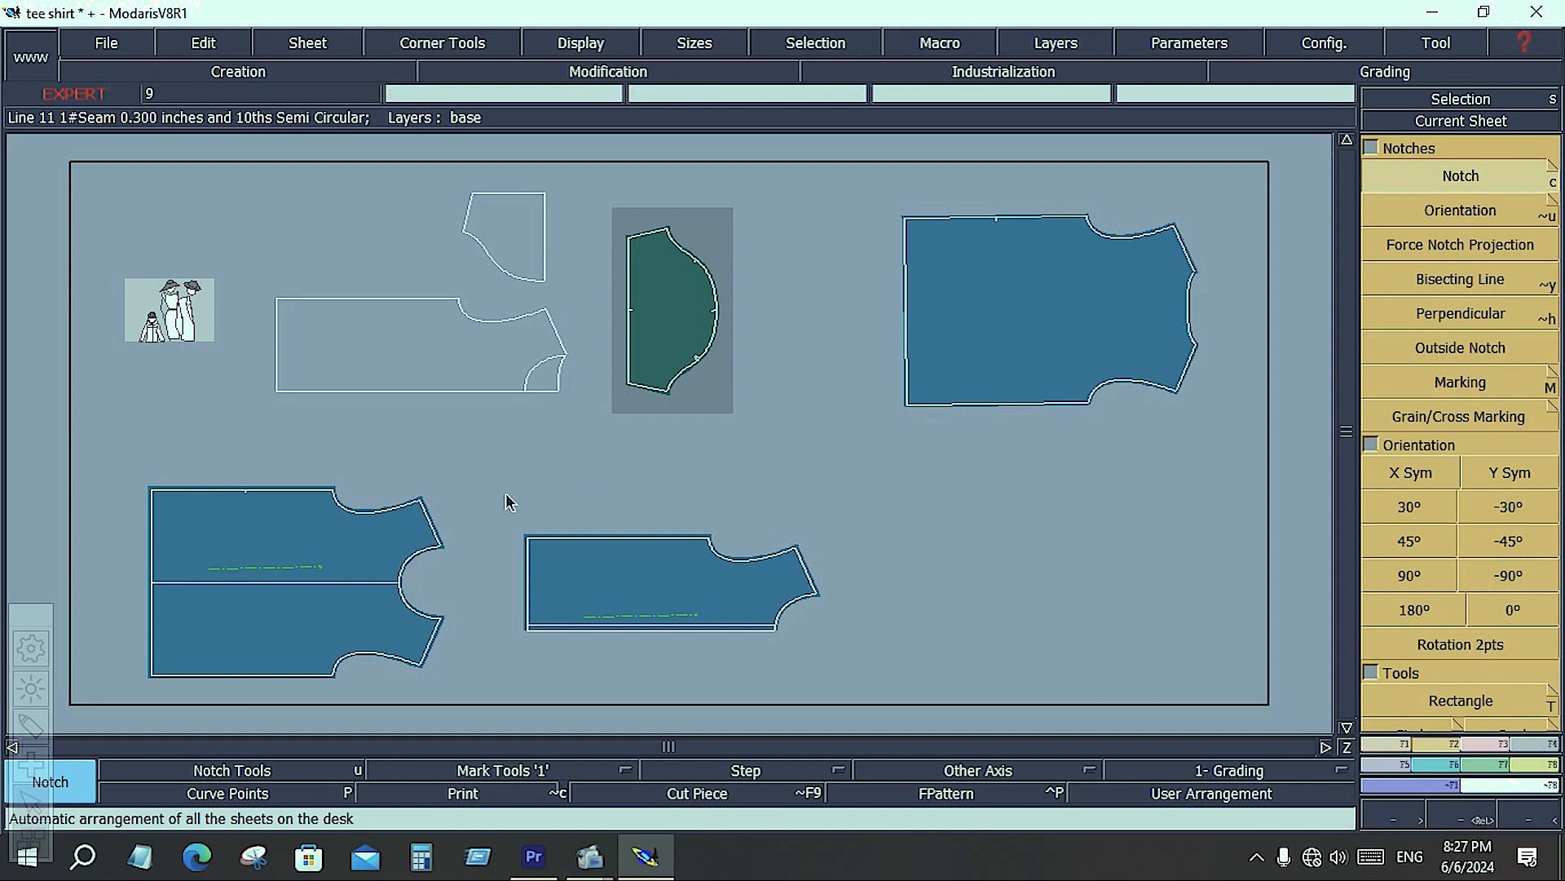
Draw a straight line about 13.7 inches long across the body piece from one armhole curve to the other with Bezier.
{"action": "left_click", "coordinate": [1384, 745]}
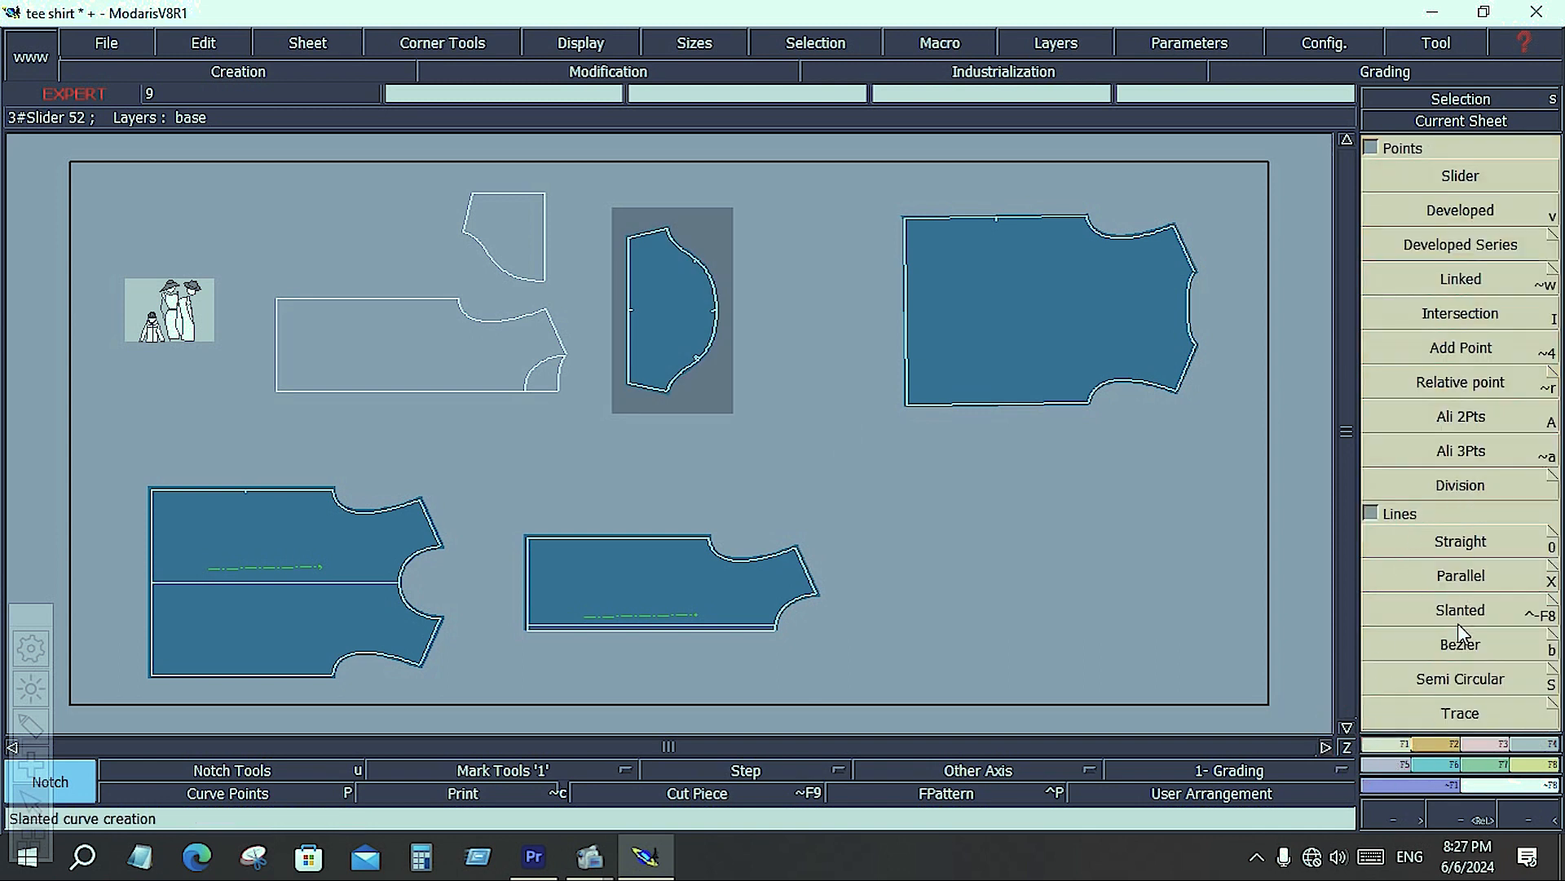
{"action": "left_click", "coordinate": [1457, 646]}
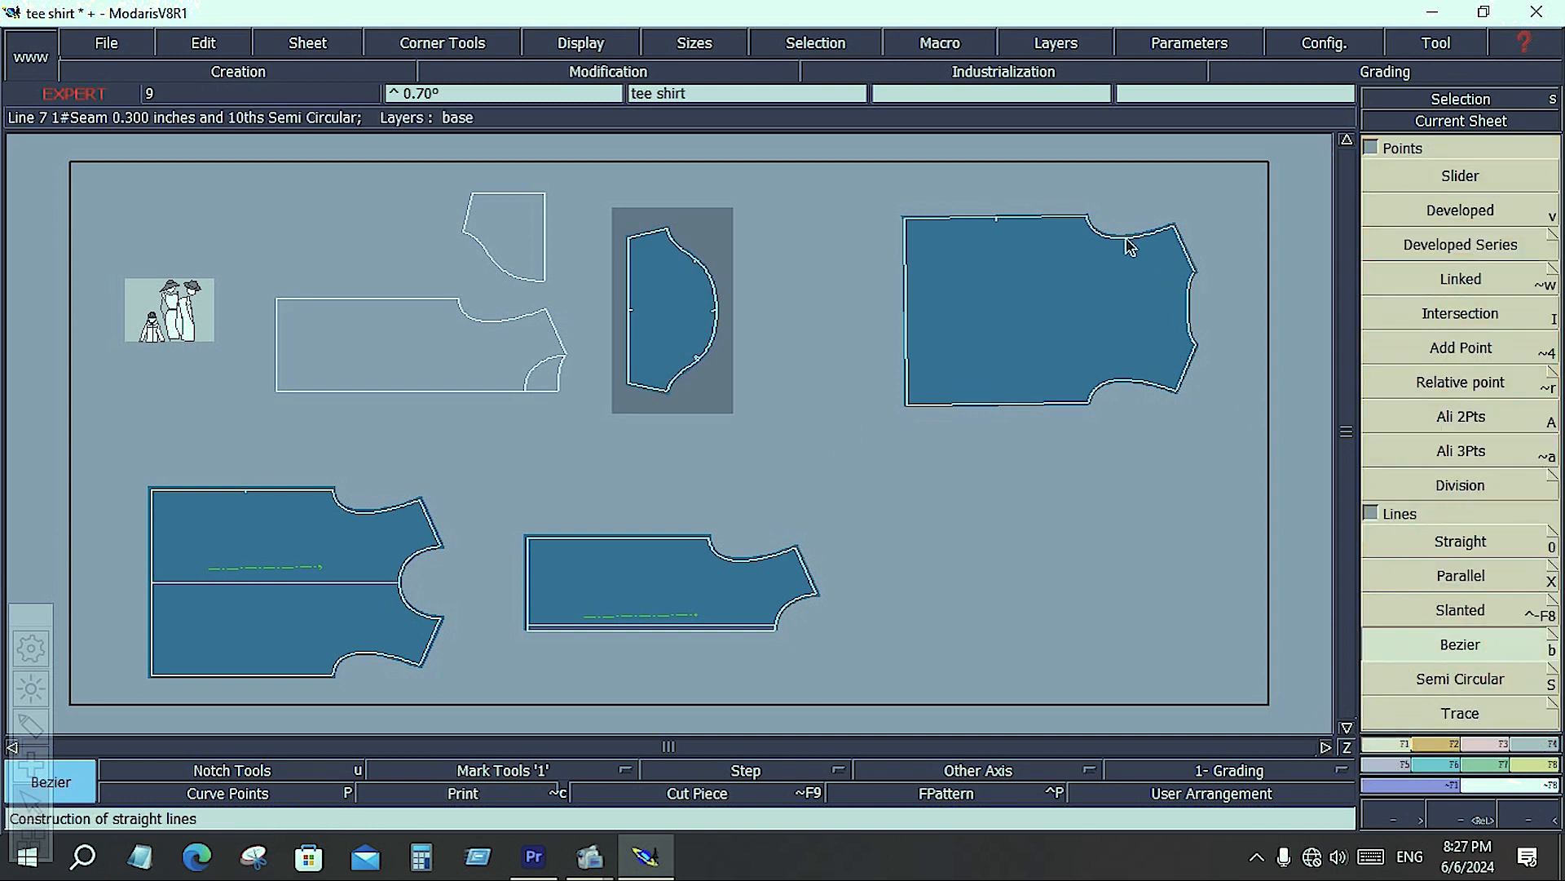
{"action": "left_click", "coordinate": [1127, 240]}
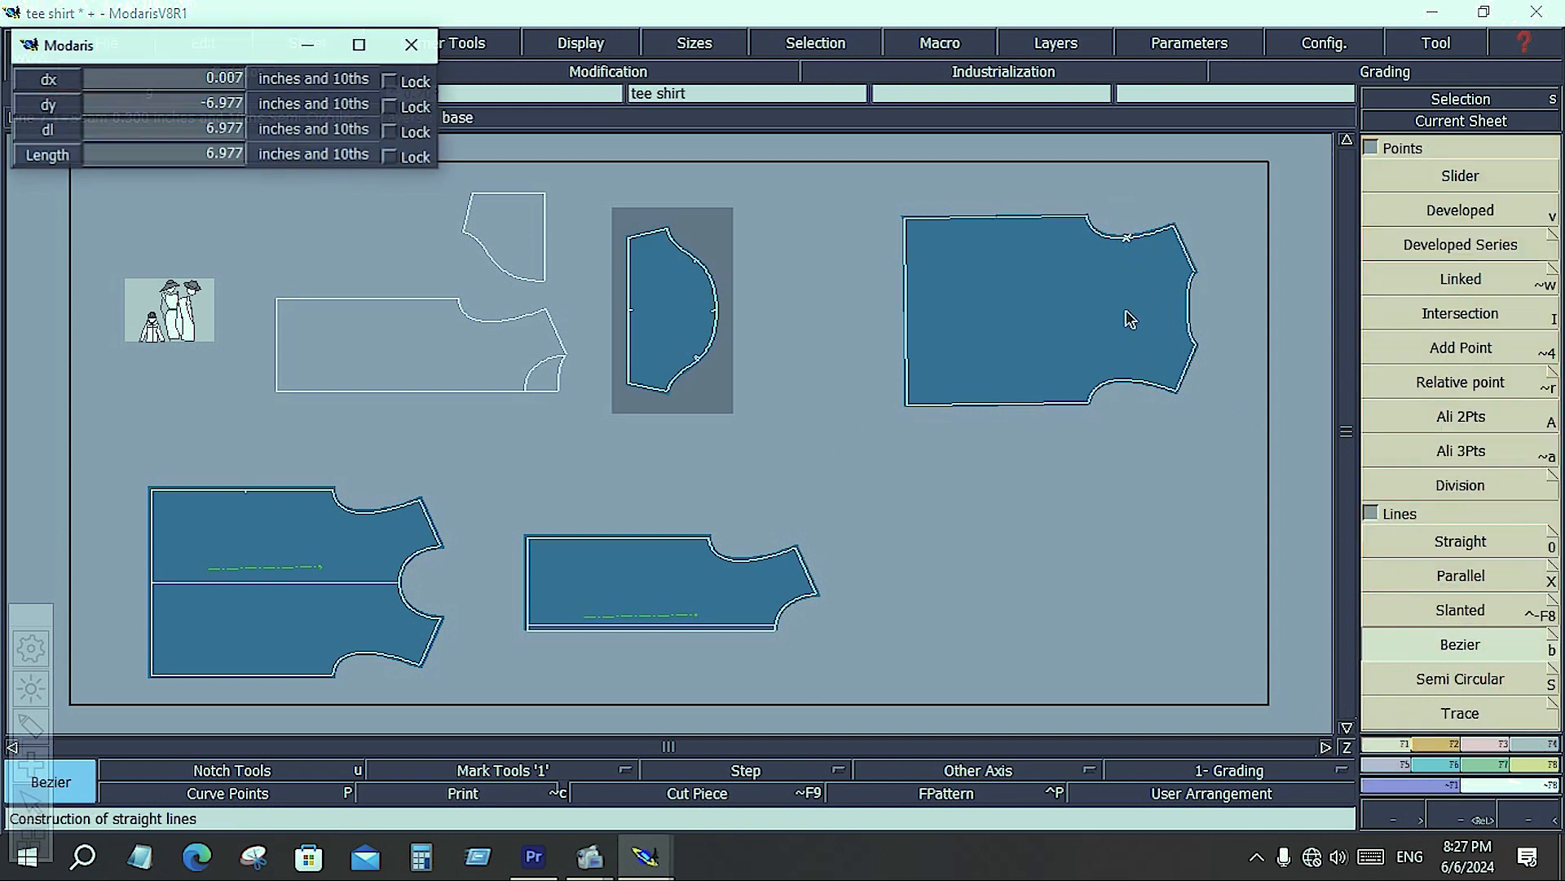
{"action": "left_click", "coordinate": [1130, 387]}
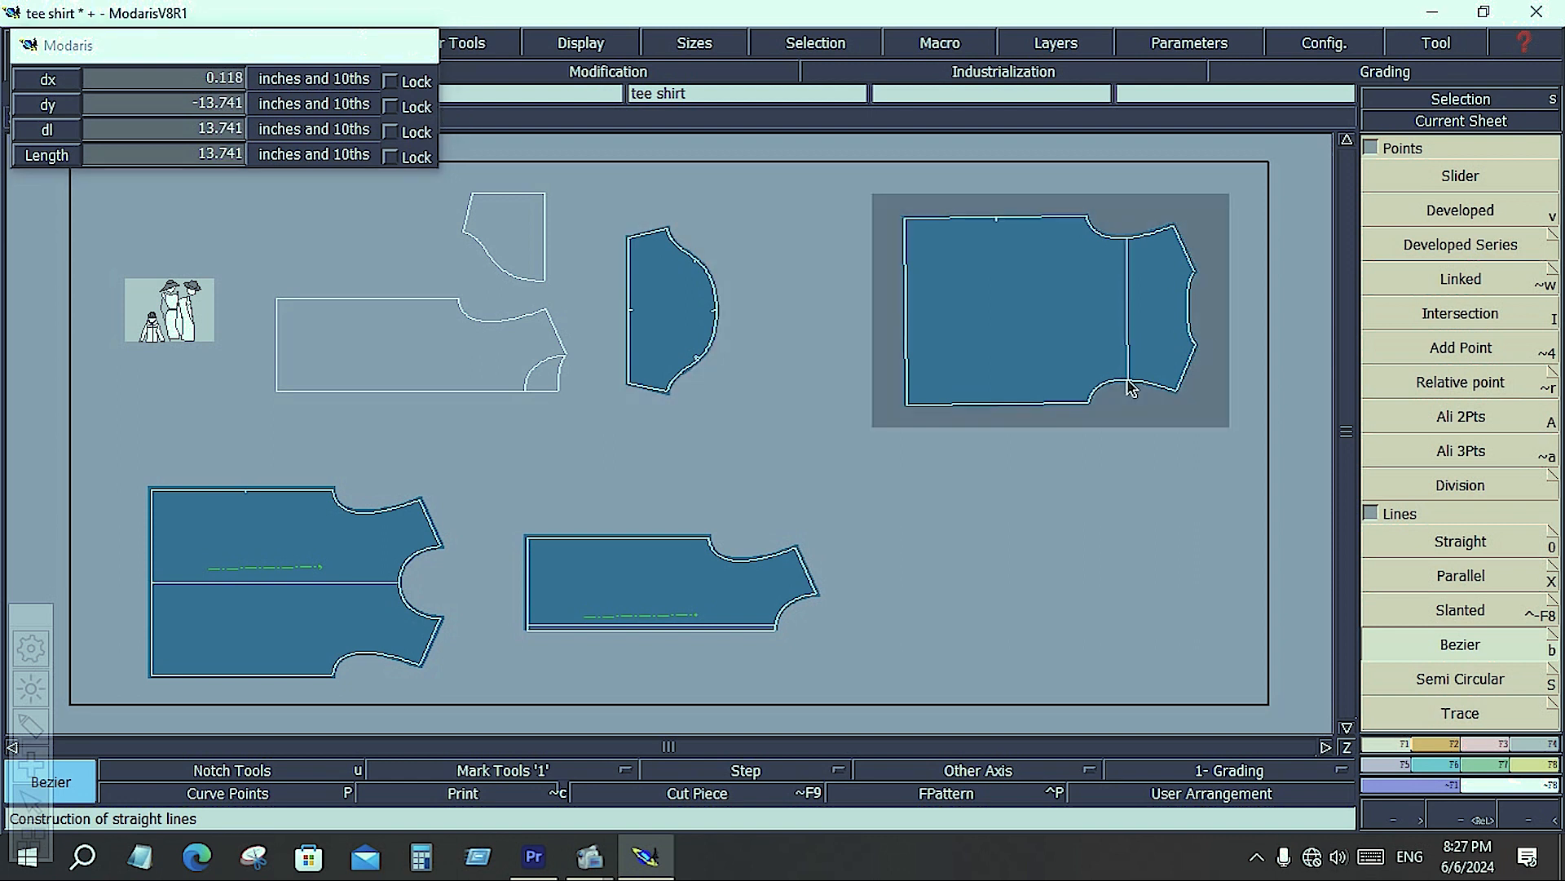
Extract the areas on both sides of the armhole-to-armhole line as two separate pieces with Seam.
{"action": "left_click", "coordinate": [1536, 746]}
{"action": "left_click", "coordinate": [1423, 680]}
{"action": "key", "text": "Return"}
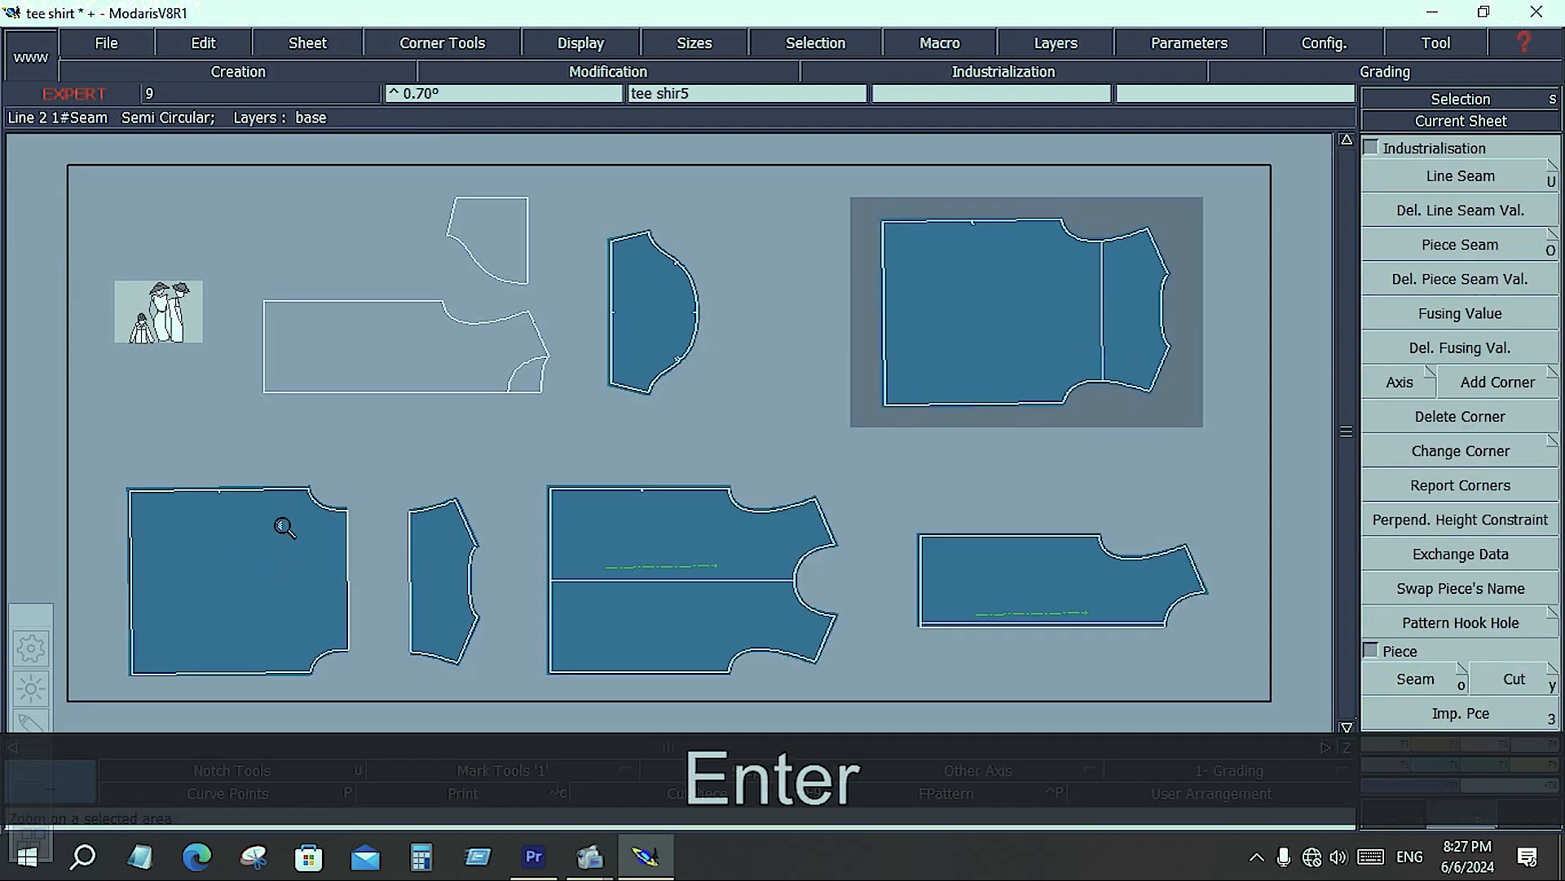
Try to place a developed point on the cut edge of the lower body piece, and undo it.
{"action": "left_click_drag", "start_coordinate": [273, 480], "coordinate": [432, 618]}
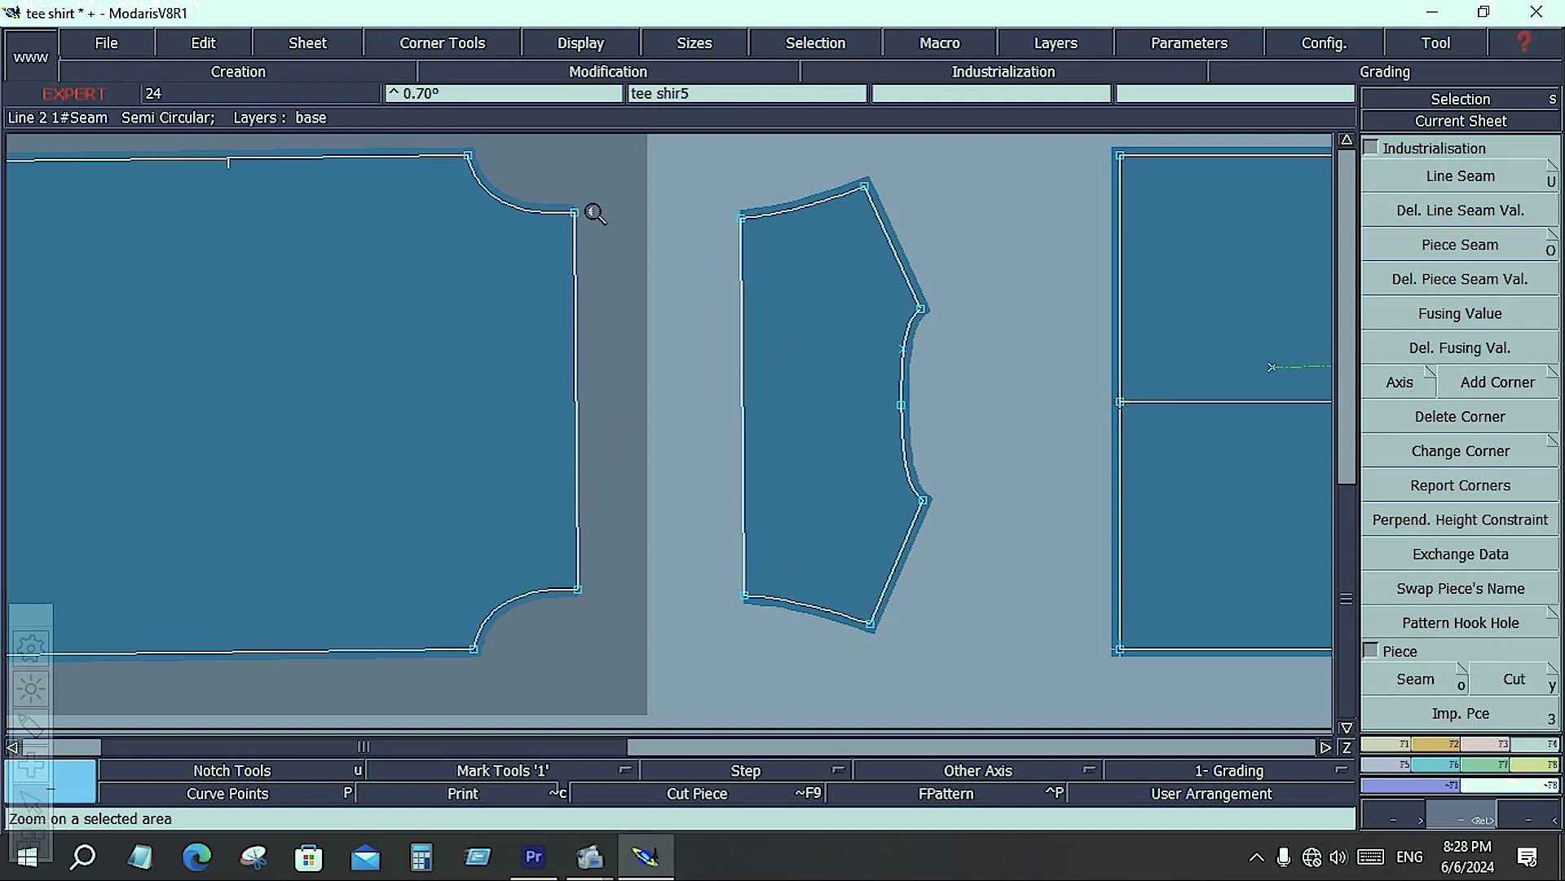
{"action": "left_click", "coordinate": [1459, 746]}
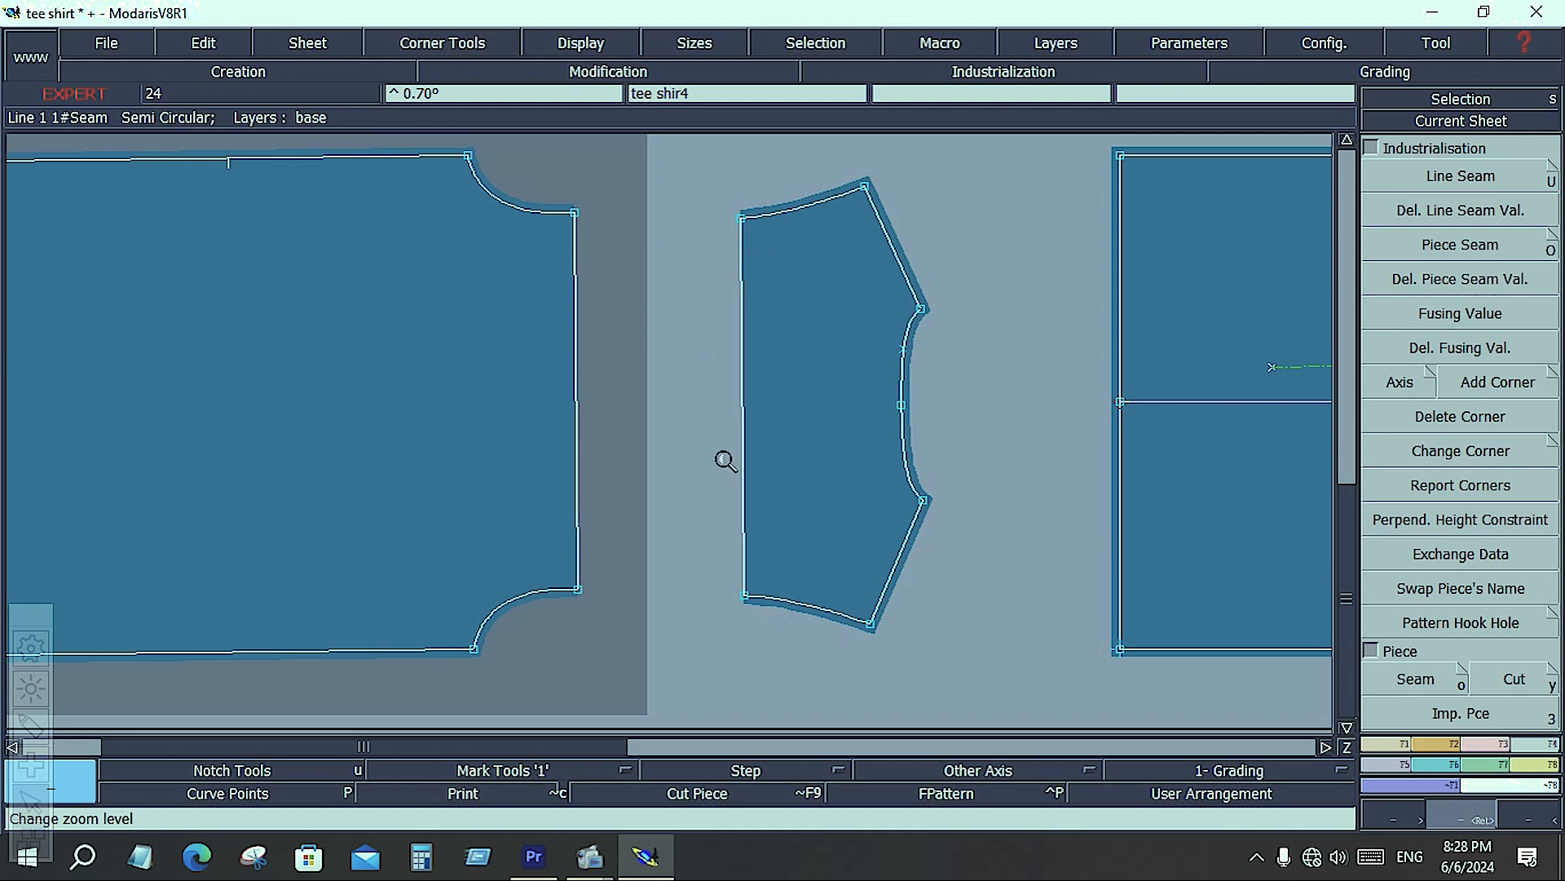
{"action": "left_click", "coordinate": [1380, 742]}
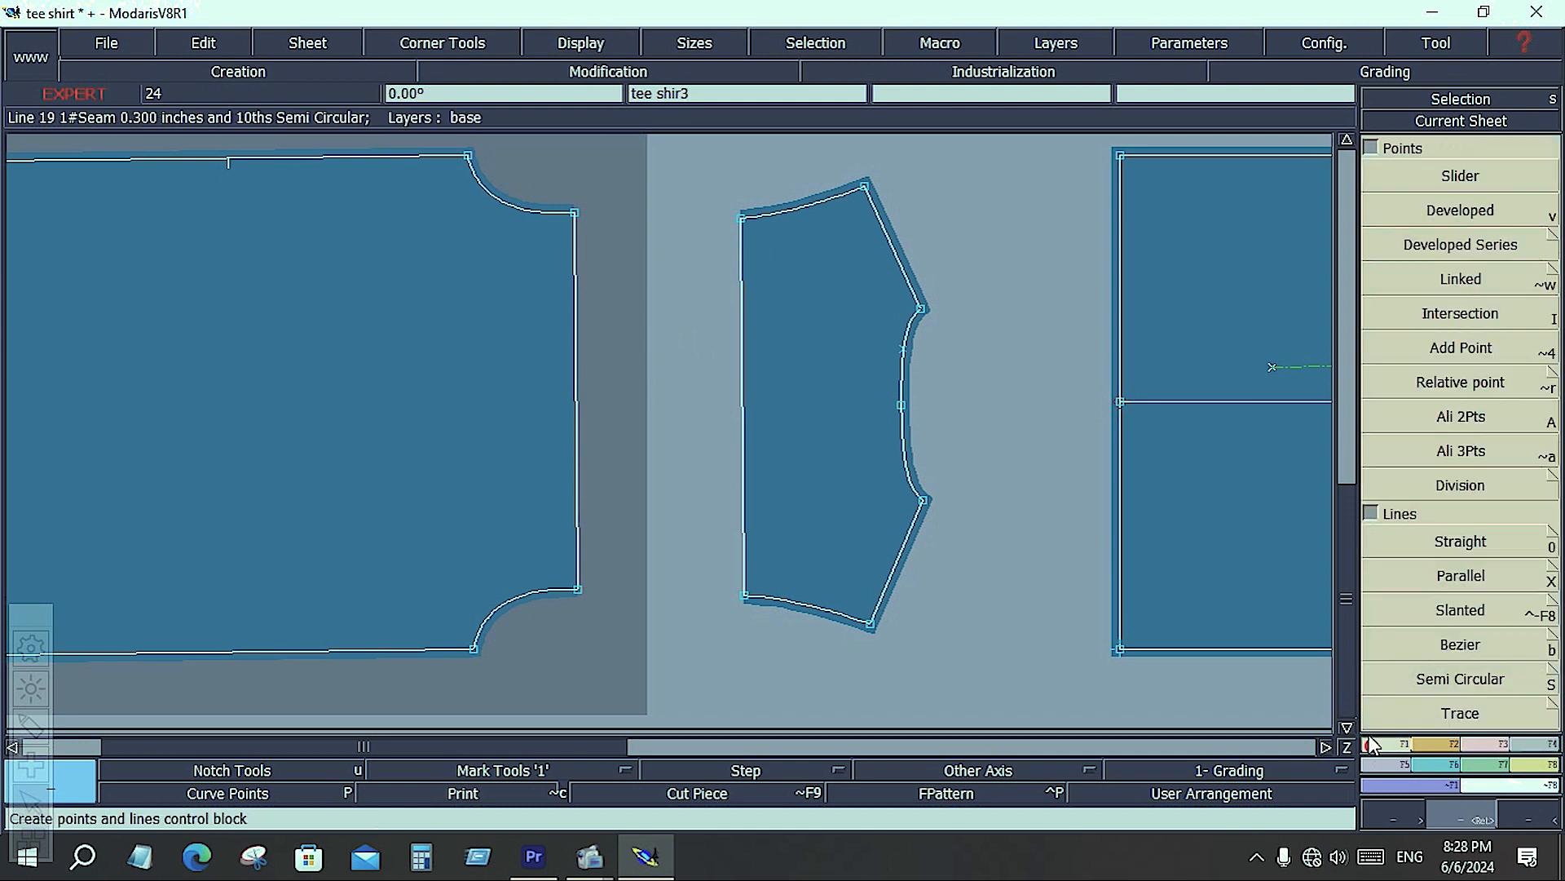
{"action": "left_click", "coordinate": [1460, 211]}
{"action": "left_click", "coordinate": [574, 589]}
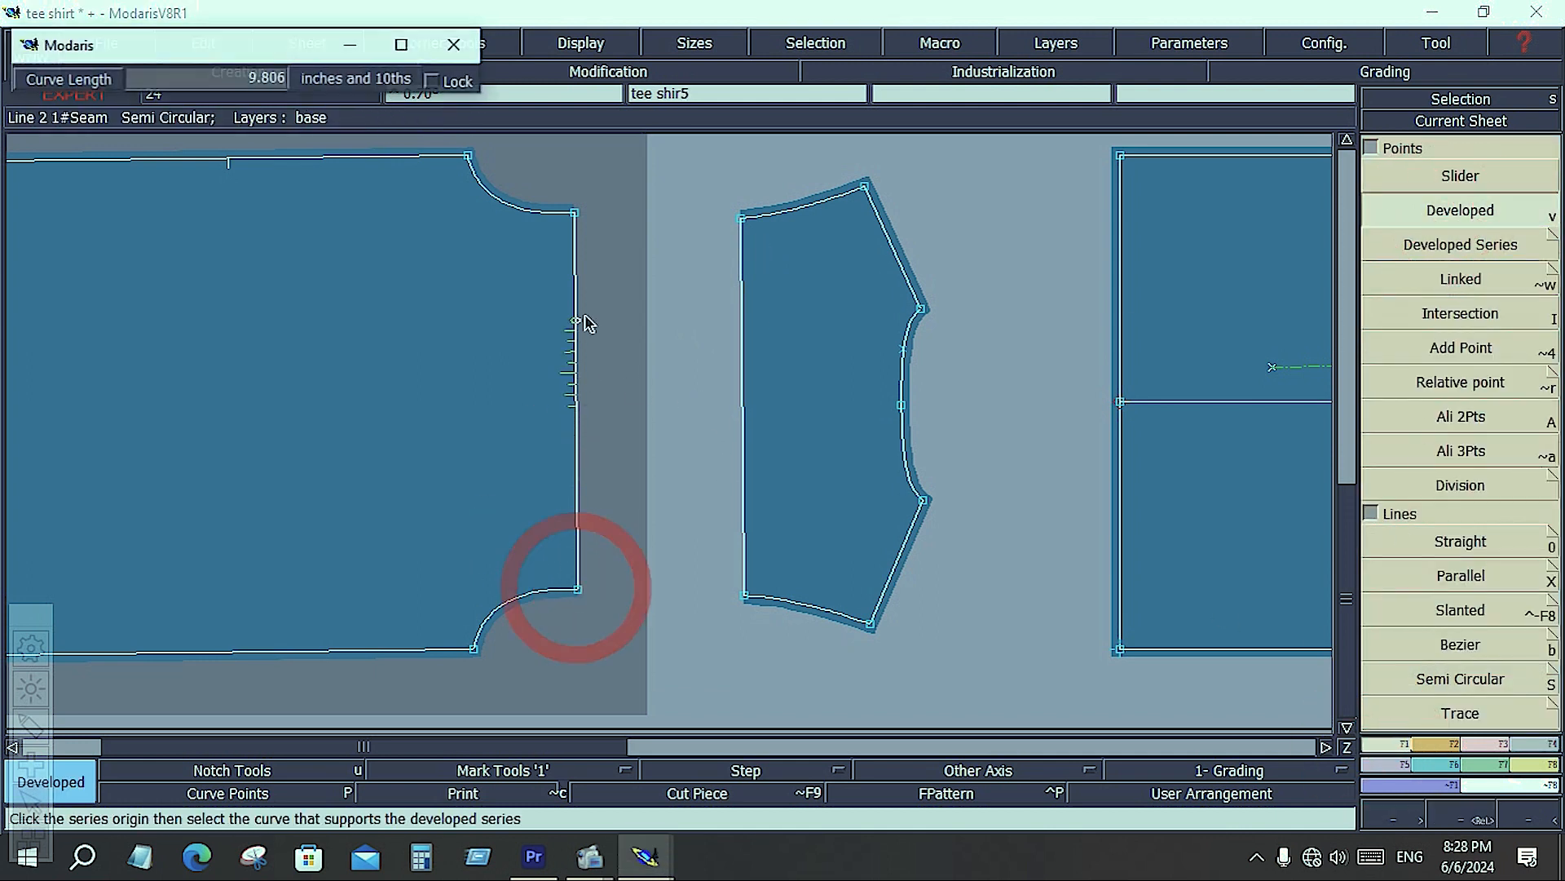
{"action": "left_click", "coordinate": [664, 354]}
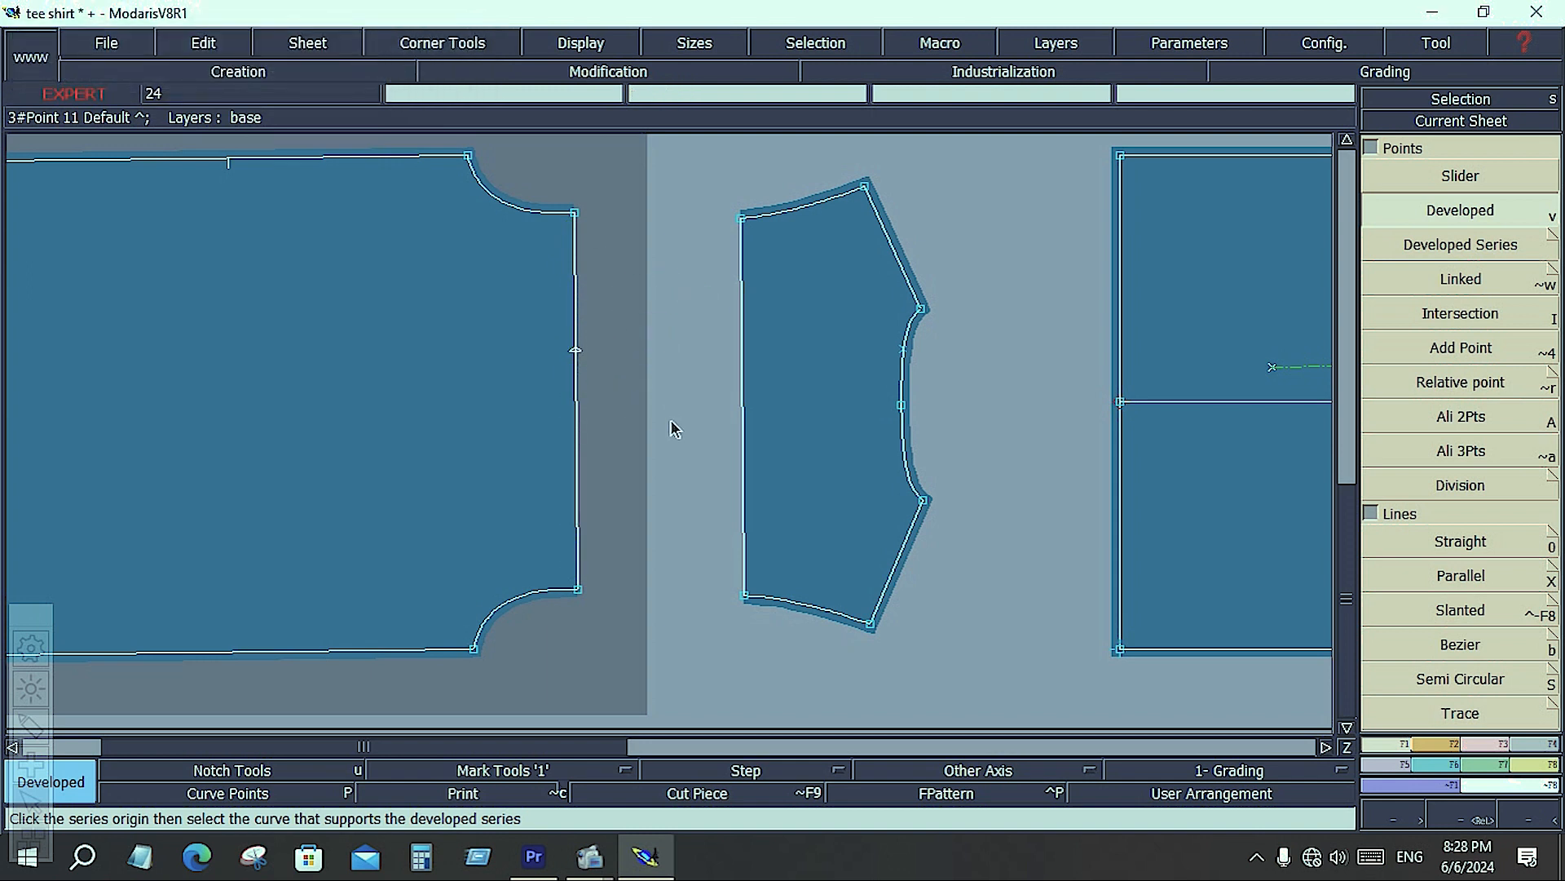
{"action": "key", "text": "ctrl+z"}
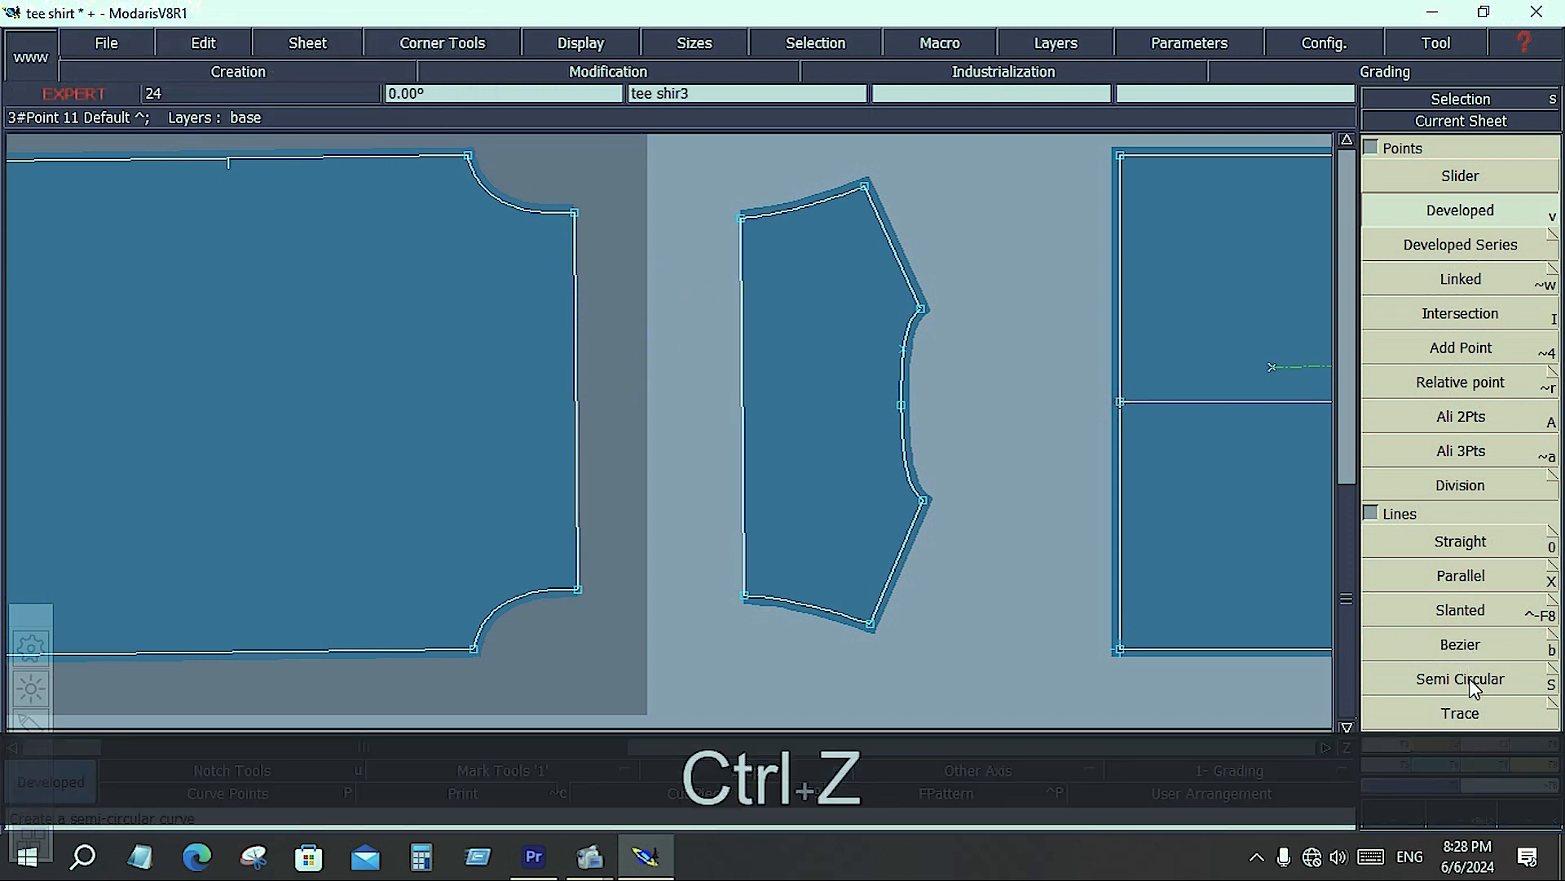
Divide the matching cut edges of the lower body piece and the yoke piece into 2 parts each with Sequence Division.
{"action": "left_click", "coordinate": [1369, 150]}
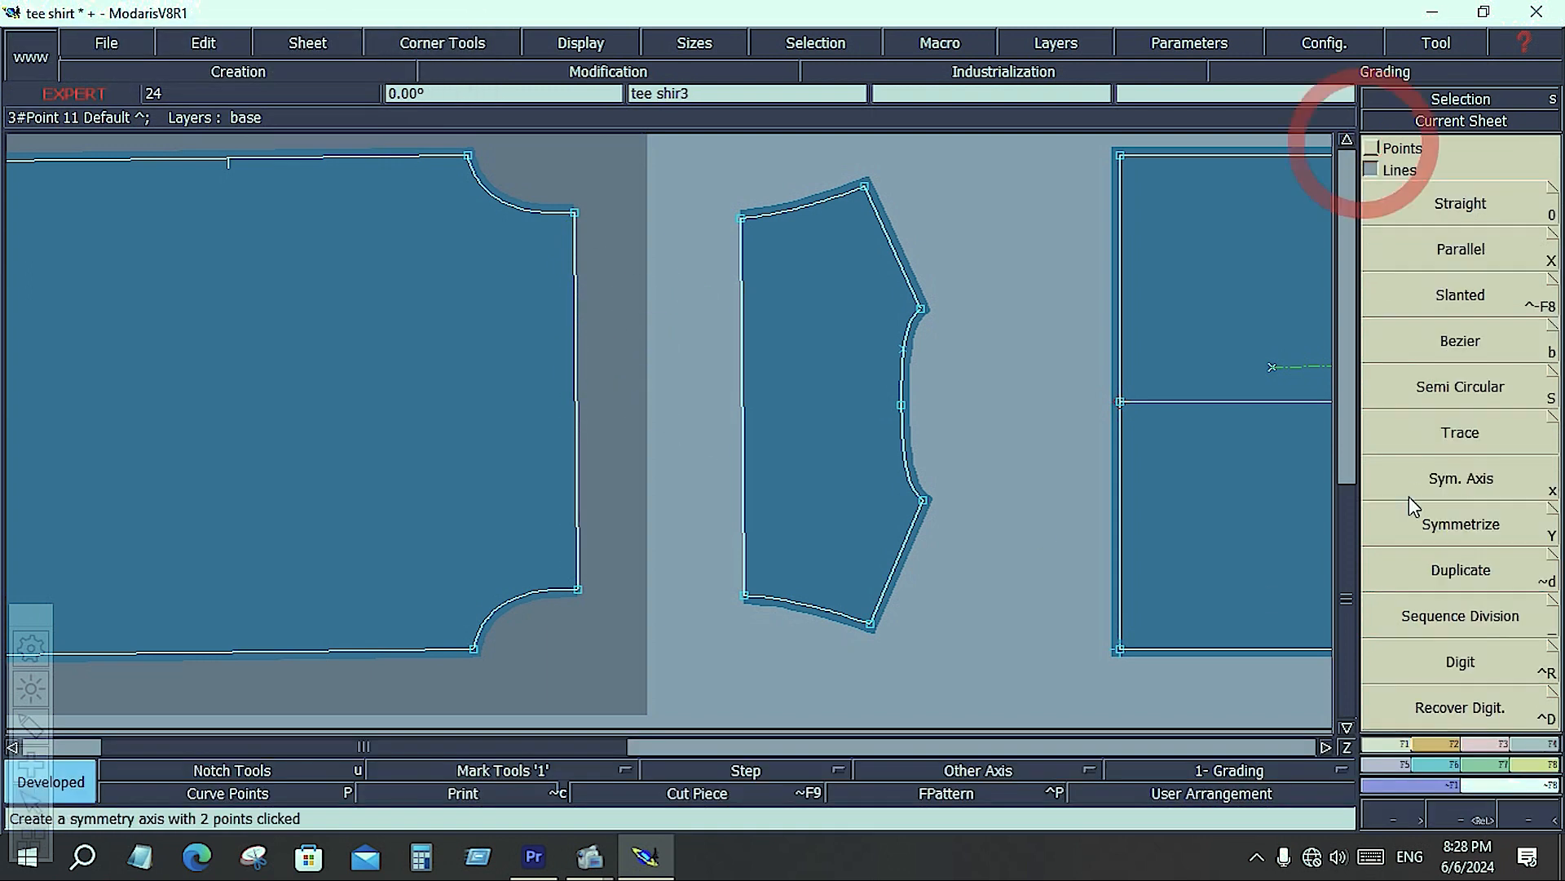
{"action": "left_click", "coordinate": [1411, 617]}
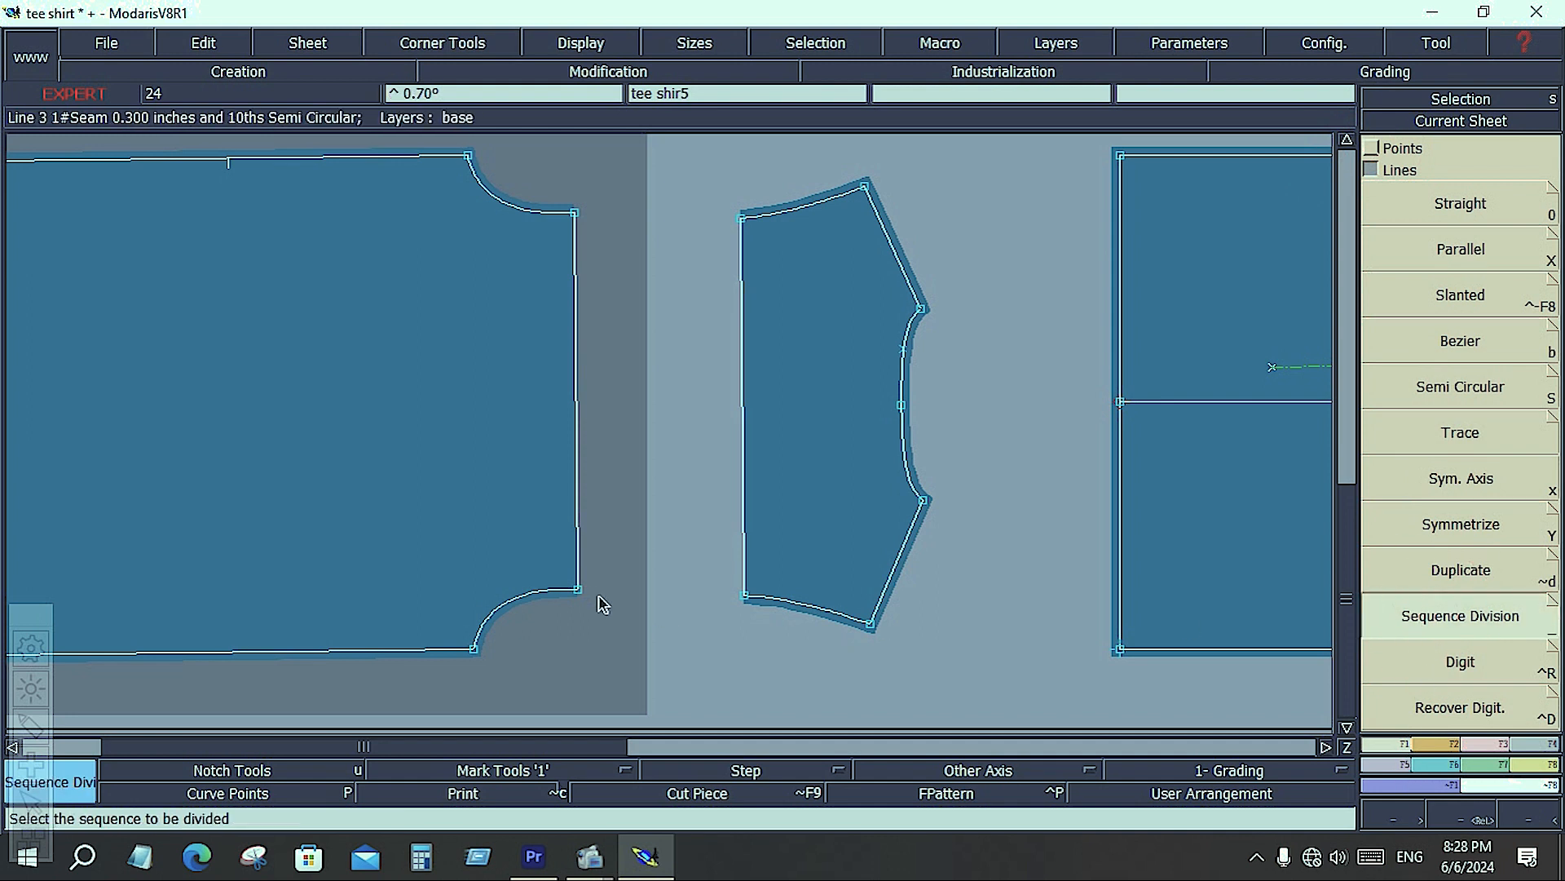
{"action": "left_click", "coordinate": [575, 217]}
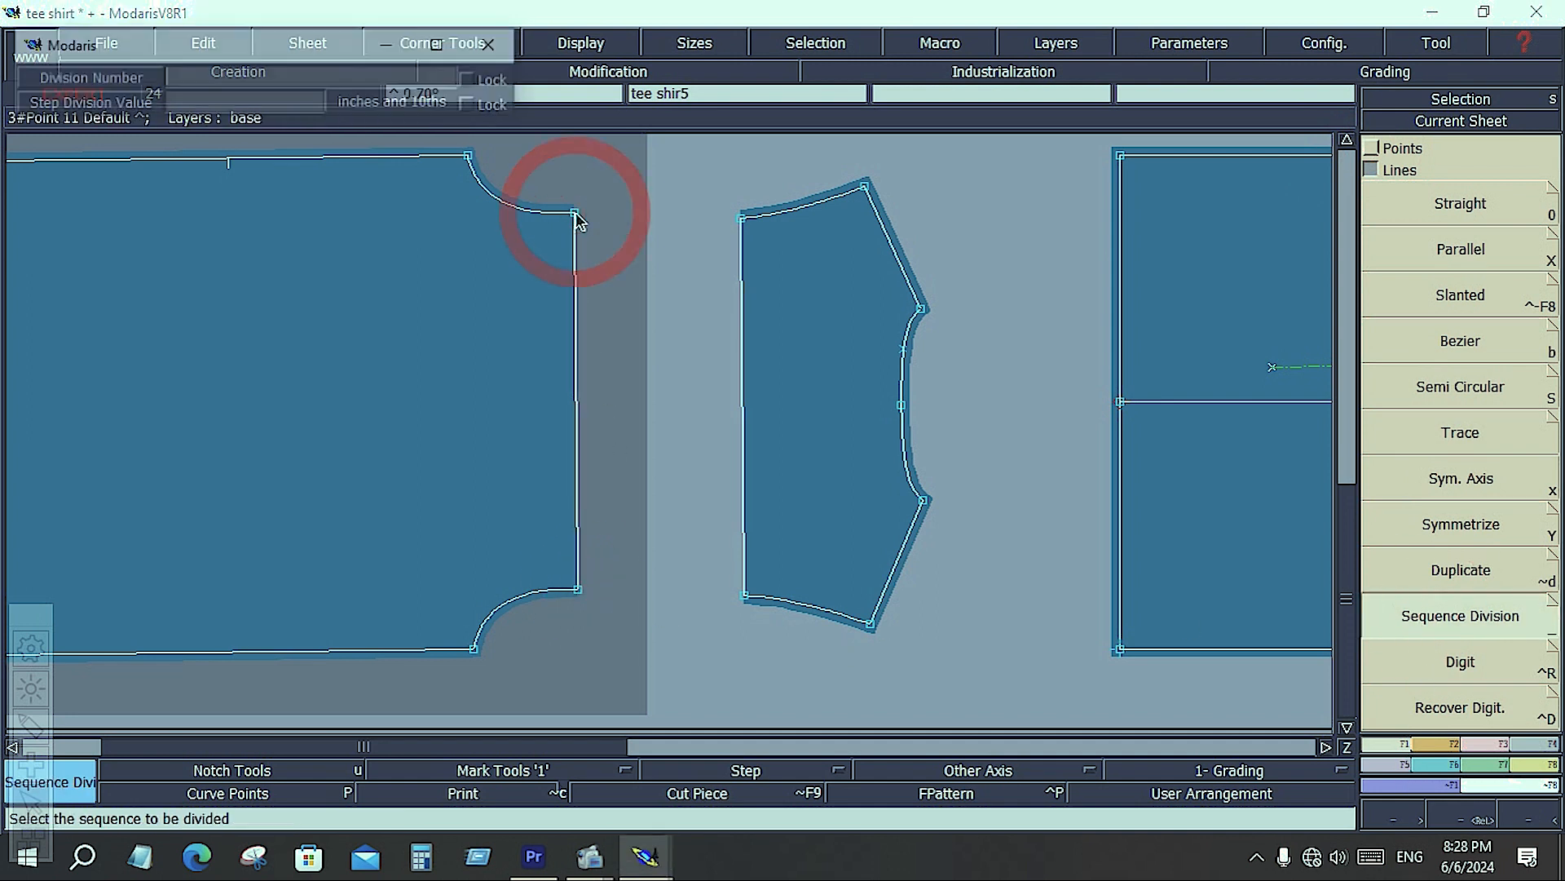
{"action": "type", "text": "2"}
{"action": "key", "text": "Return"}
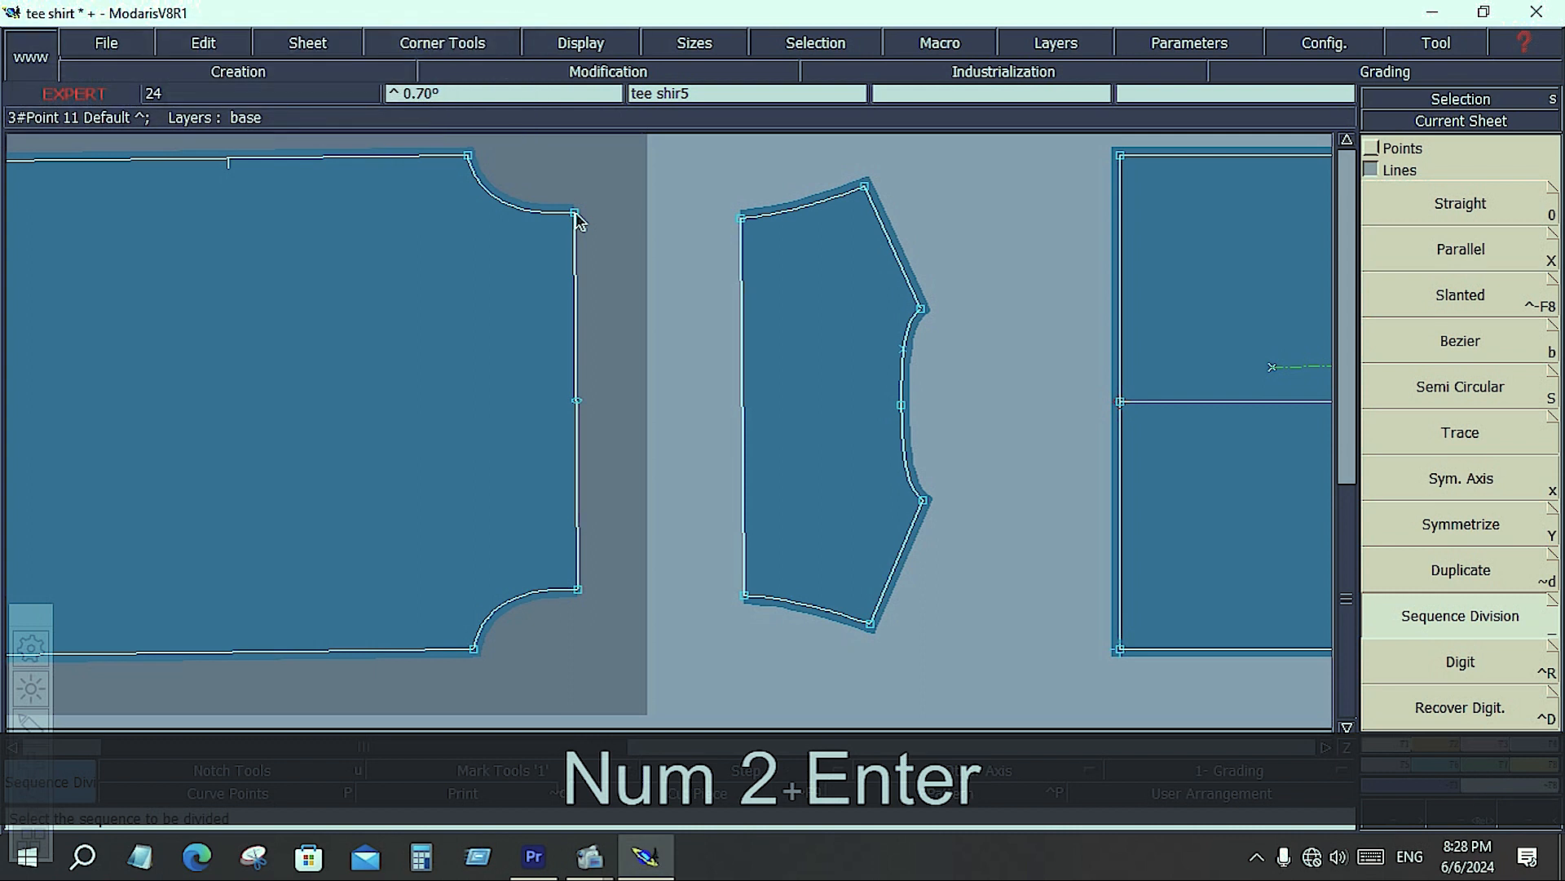
{"action": "left_click", "coordinate": [744, 596]}
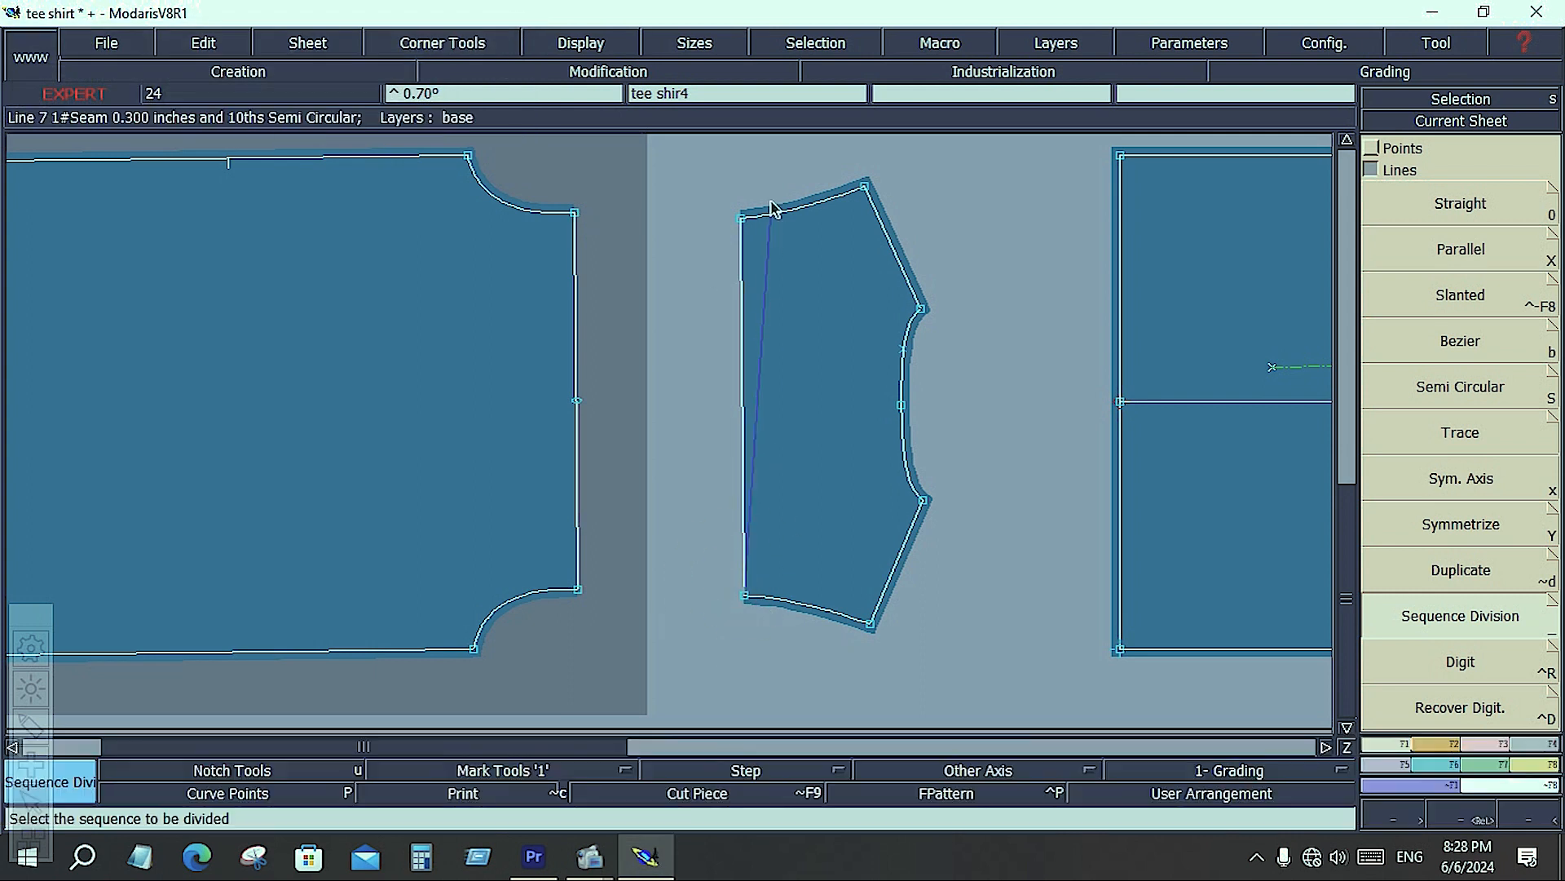
{"action": "left_click", "coordinate": [742, 216]}
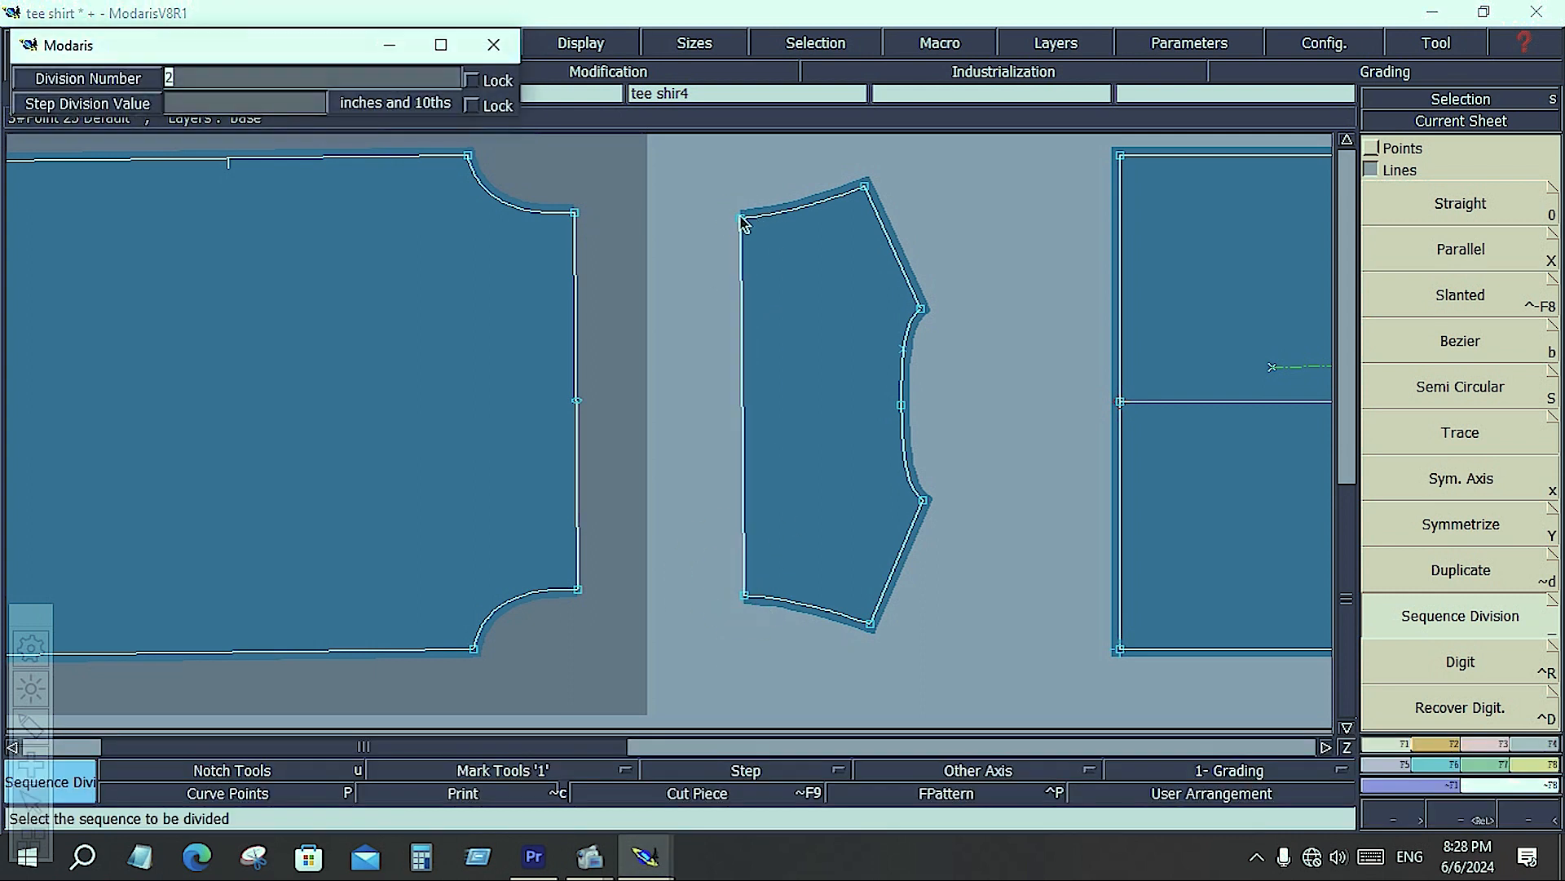
{"action": "key", "text": "Return"}
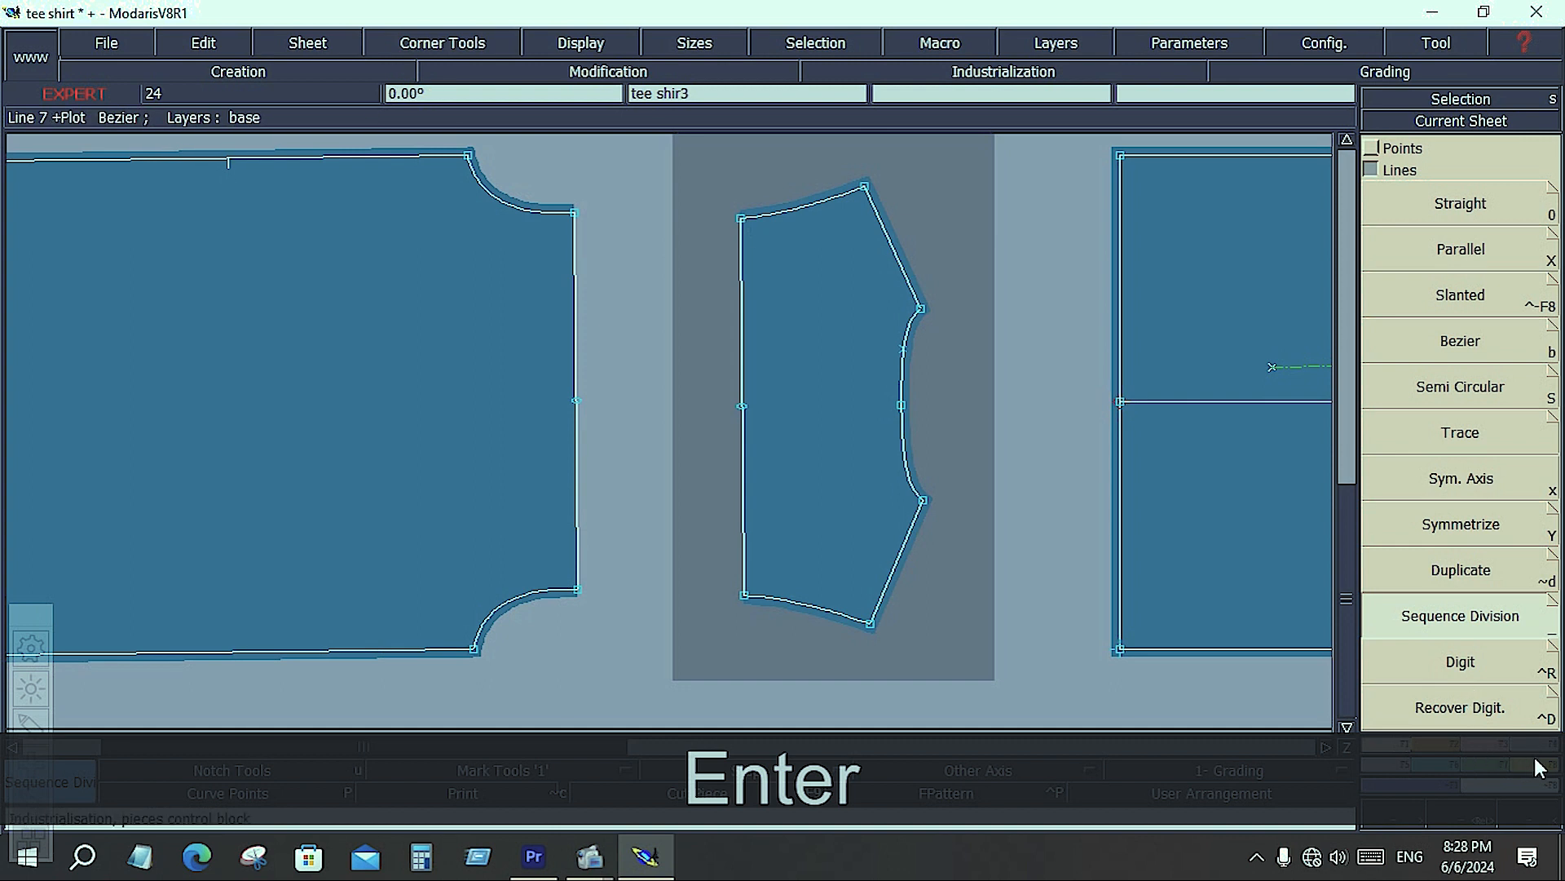
Insert the midpoints of both cut edges into their curves with Insert Point.
{"action": "left_click", "coordinate": [1499, 745]}
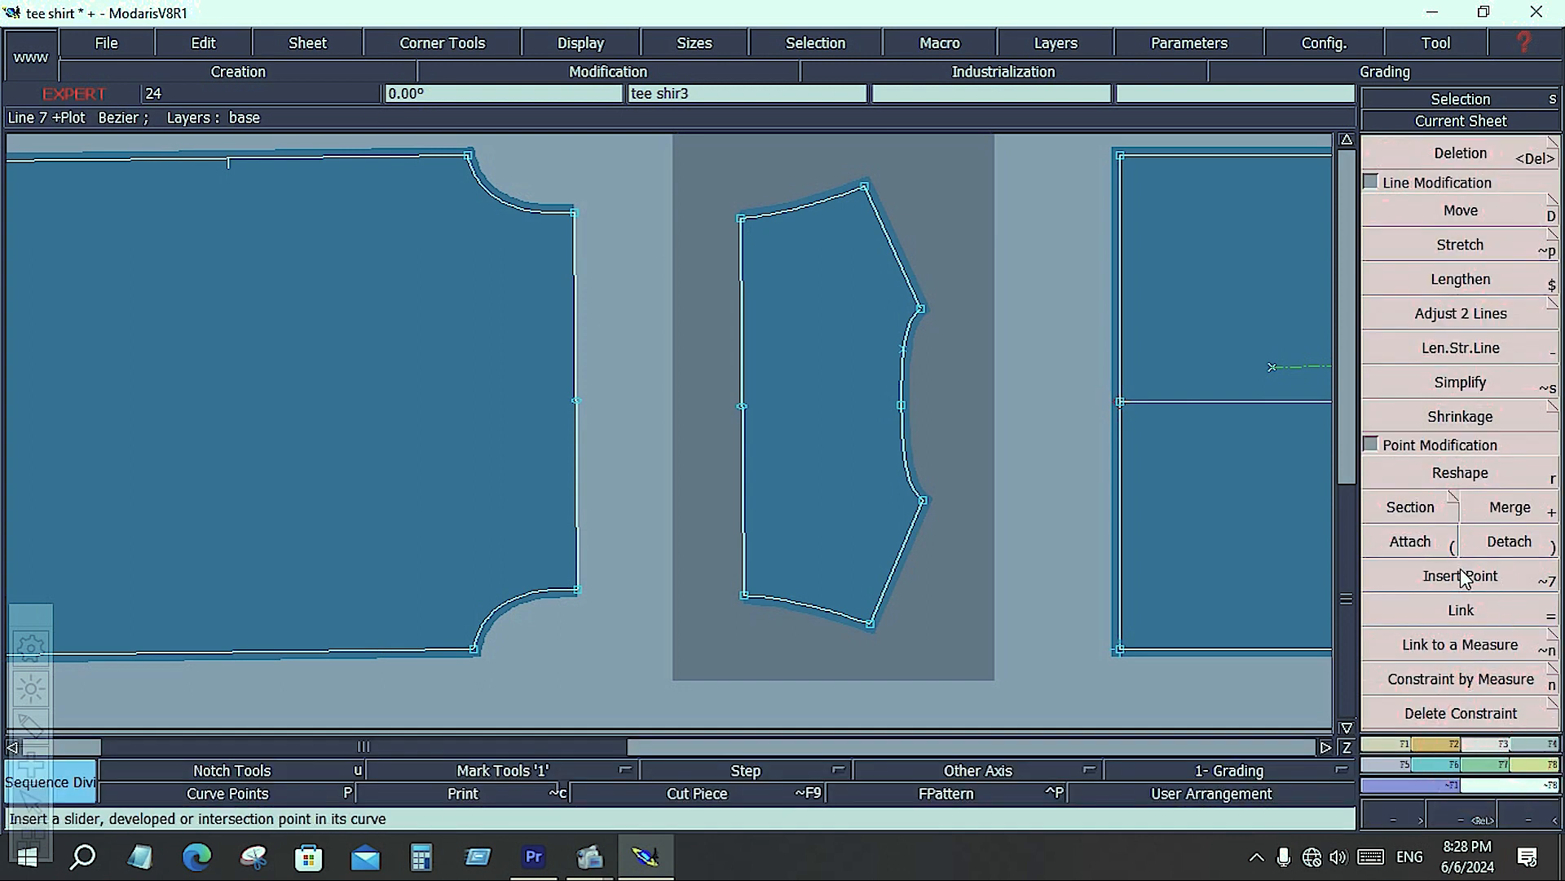
{"action": "left_click", "coordinate": [1462, 577]}
{"action": "left_click", "coordinate": [741, 405]}
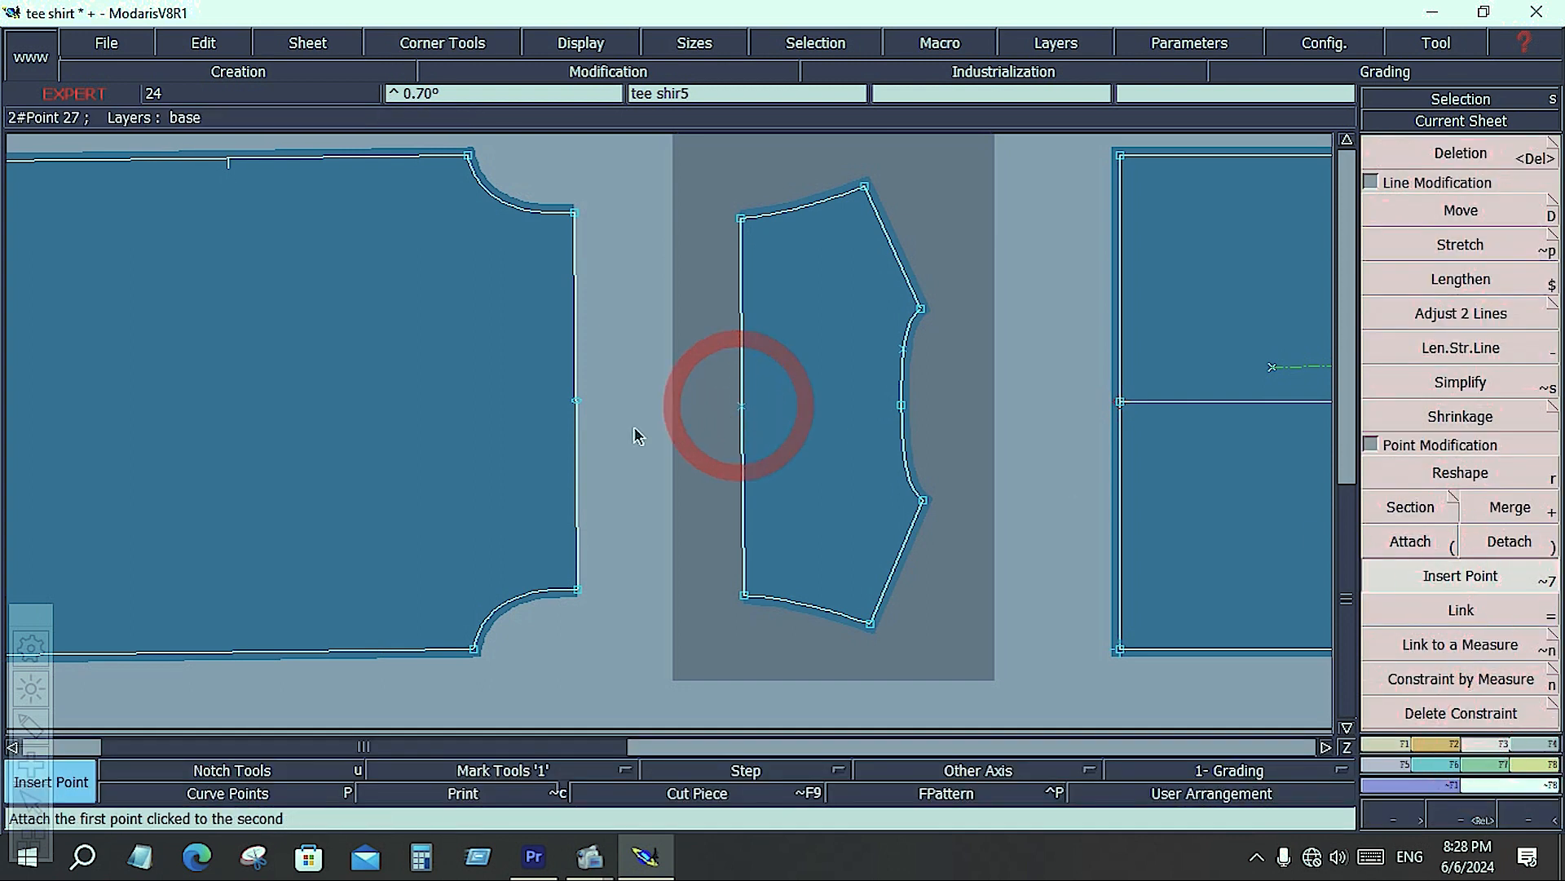
{"action": "left_click", "coordinate": [575, 401]}
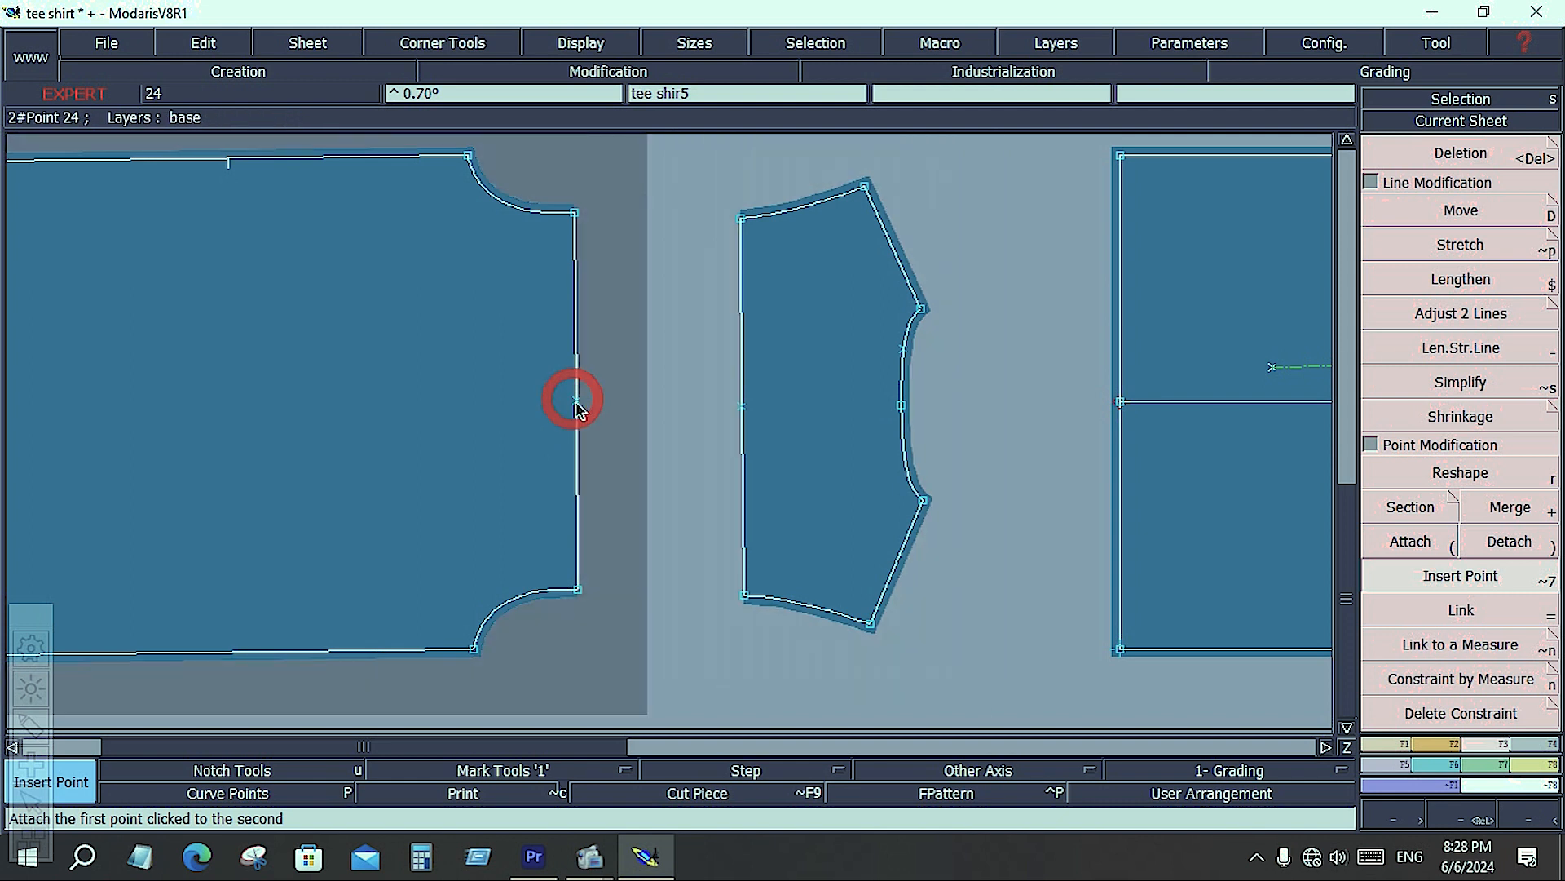
Place notches at the midpoints of both cut edges and at the centre point of the yoke's neckline.
{"action": "left_click", "coordinate": [1444, 749]}
{"action": "left_click", "coordinate": [1440, 177]}
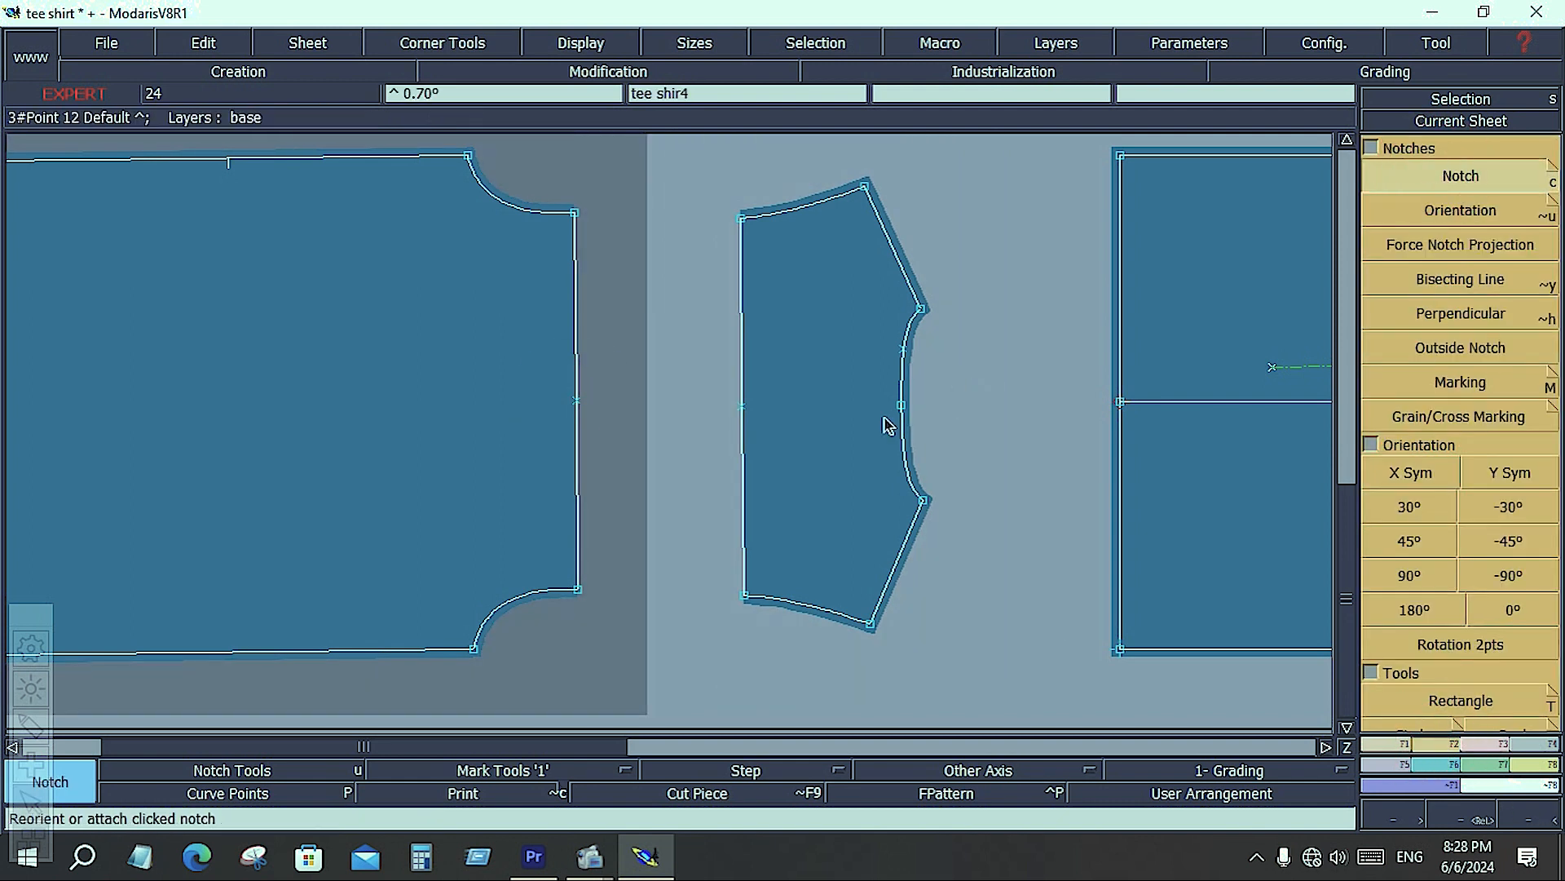
{"action": "left_click", "coordinate": [742, 408]}
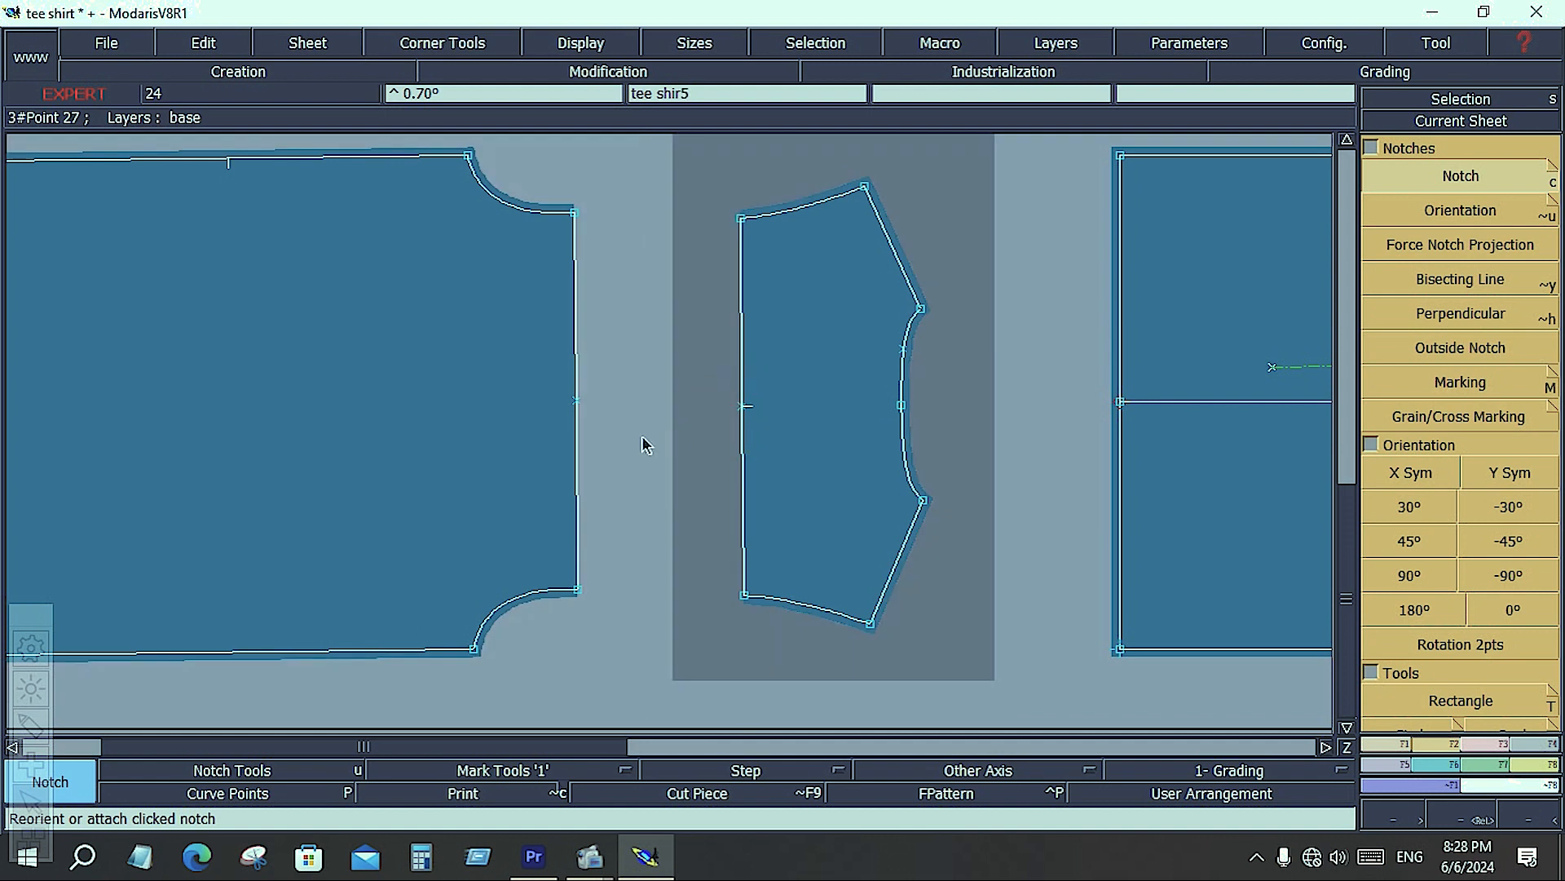
{"action": "left_click", "coordinate": [577, 403]}
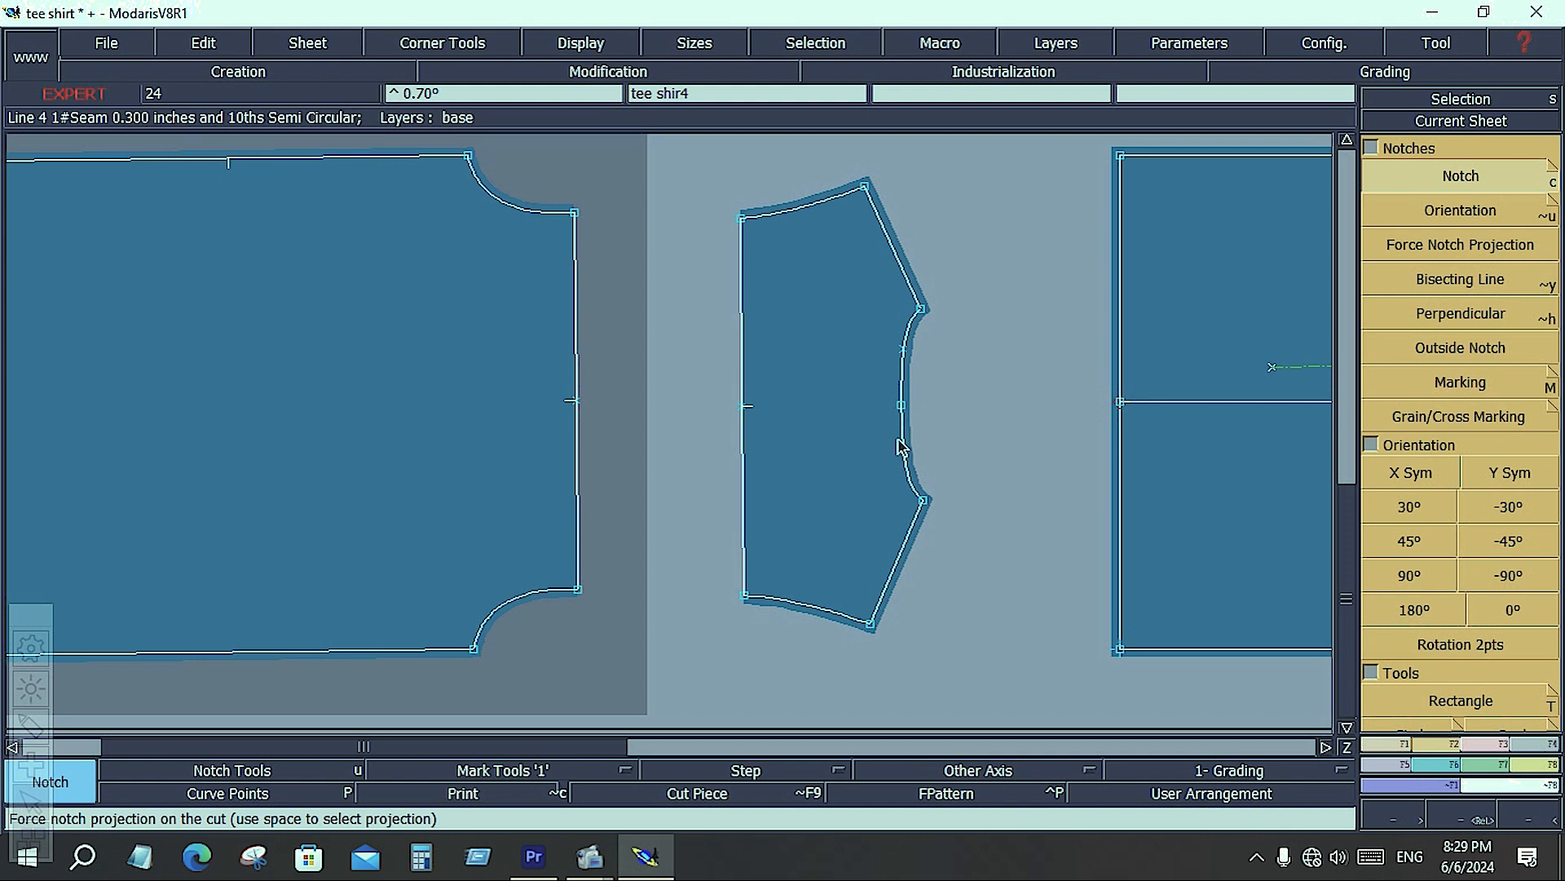
{"action": "left_click", "coordinate": [902, 404]}
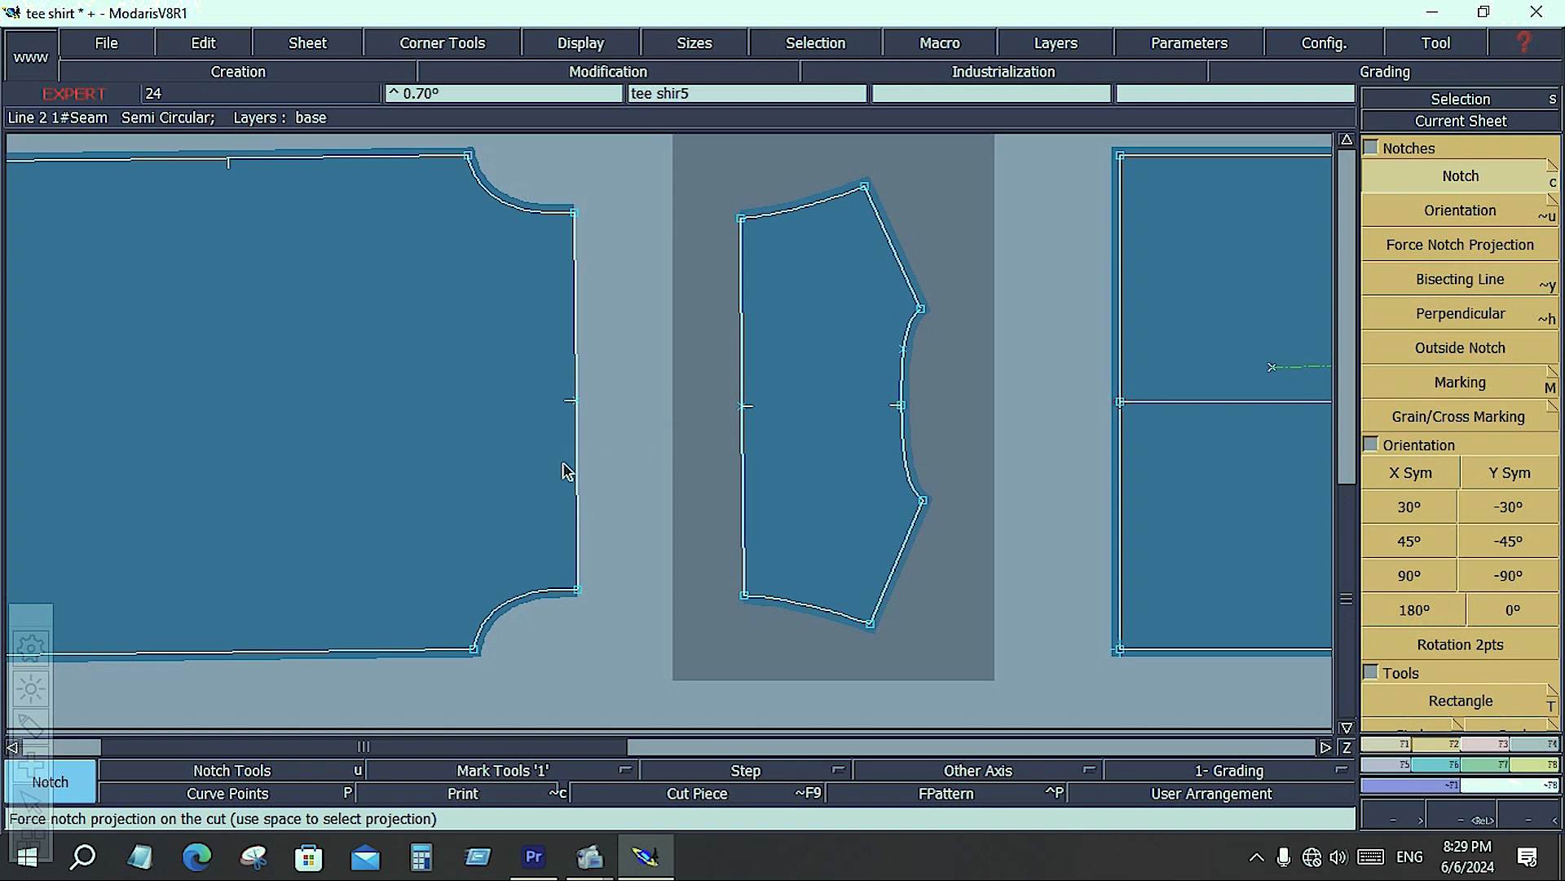
Draw a slanted straight line about 26.9 inches long across the full body piece from the upper shoulder to the hem with Bezier.
{"action": "key", "text": "j"}
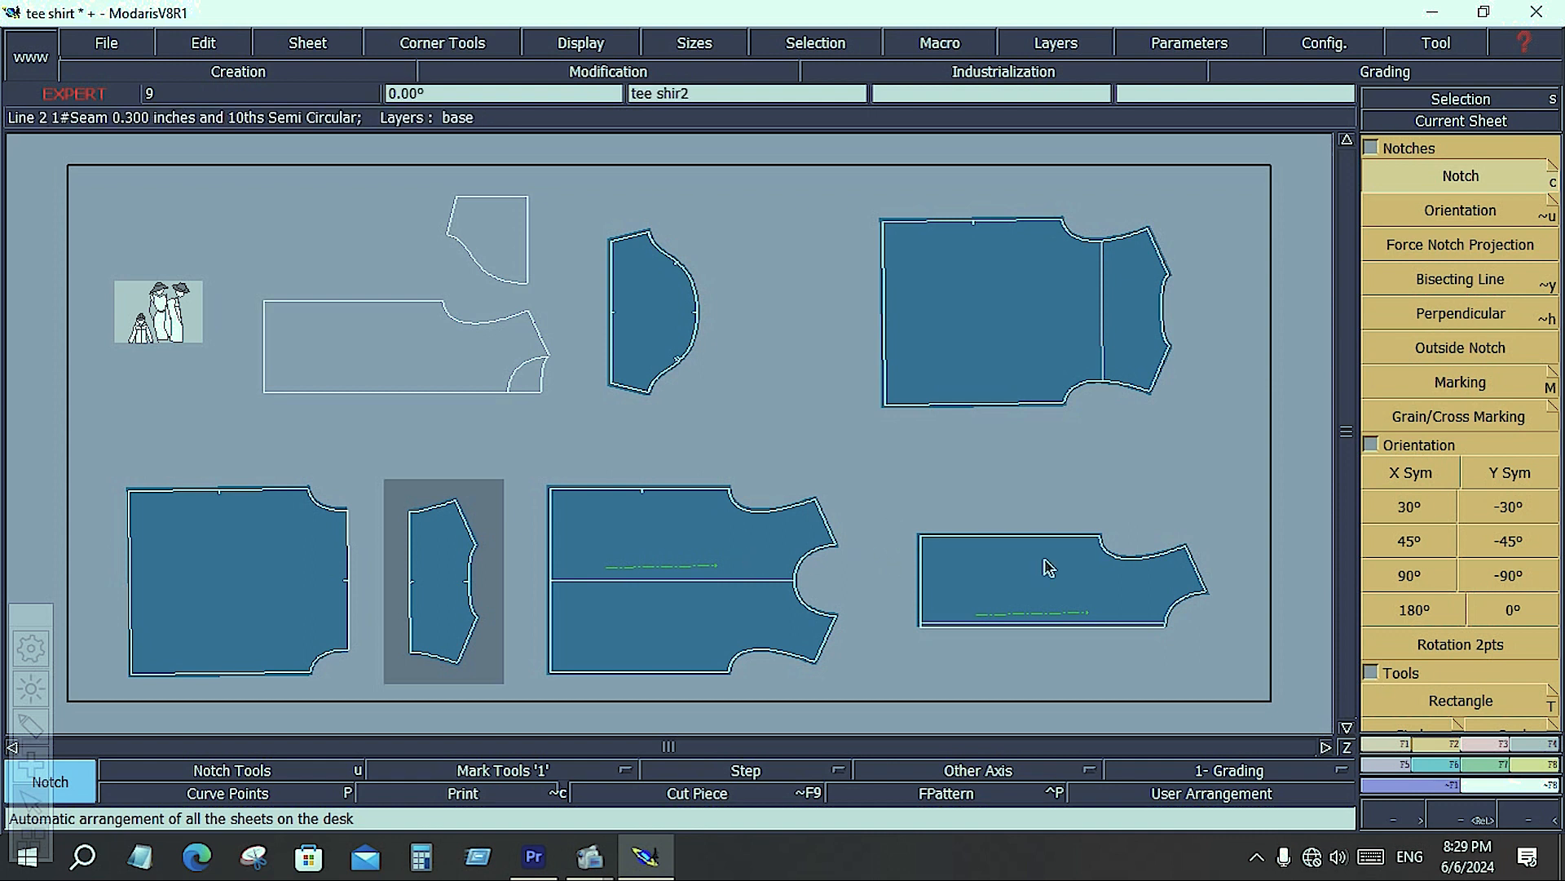
{"action": "left_click", "coordinate": [993, 324]}
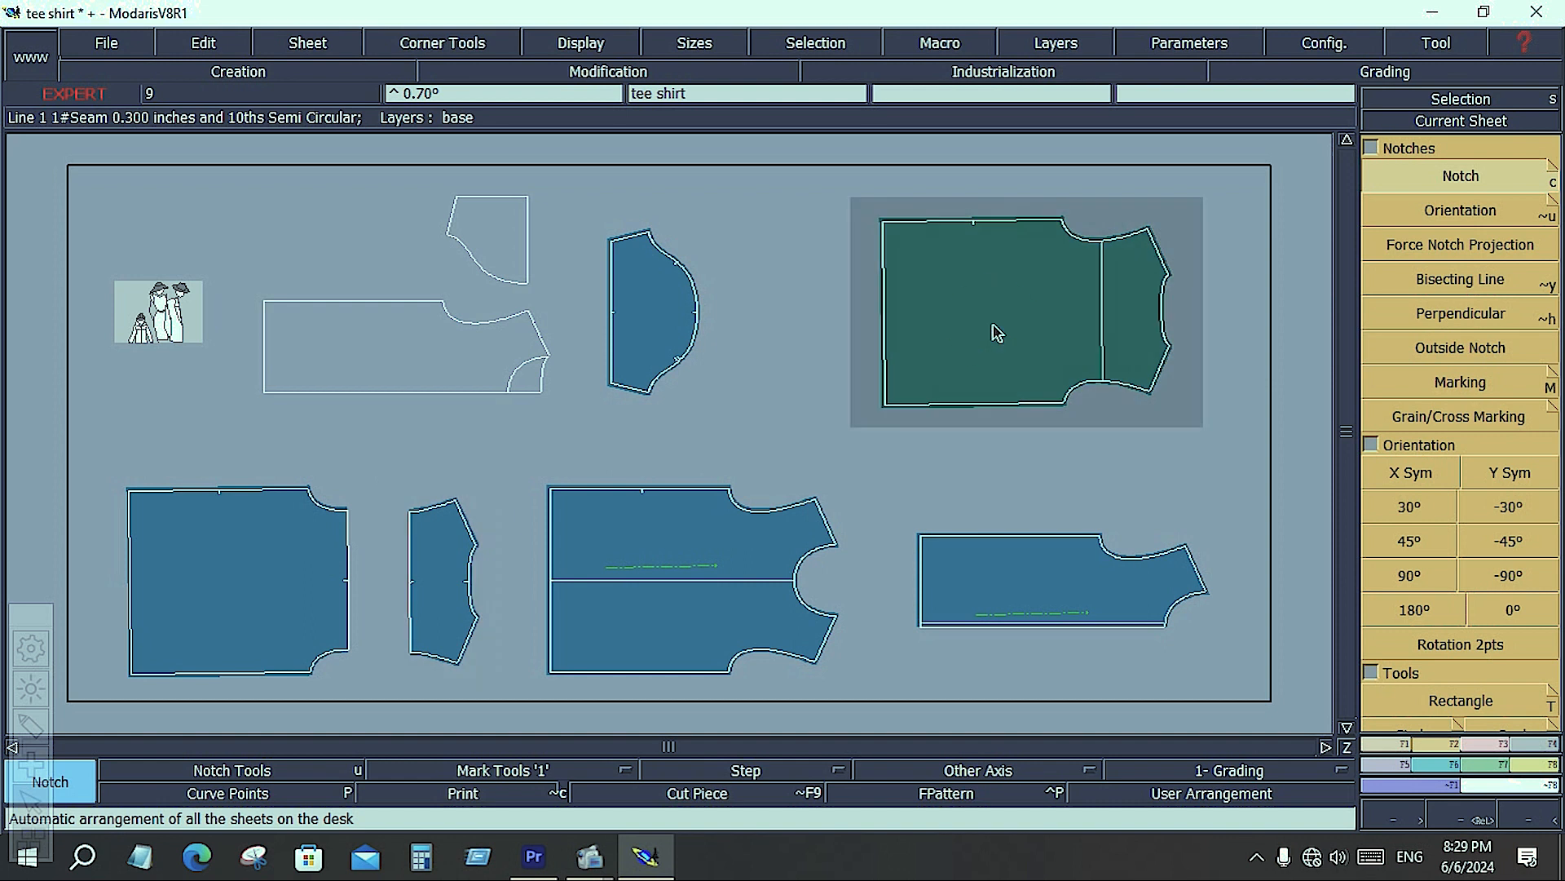
{"action": "key", "text": "Home"}
{"action": "left_click", "coordinate": [1386, 742]}
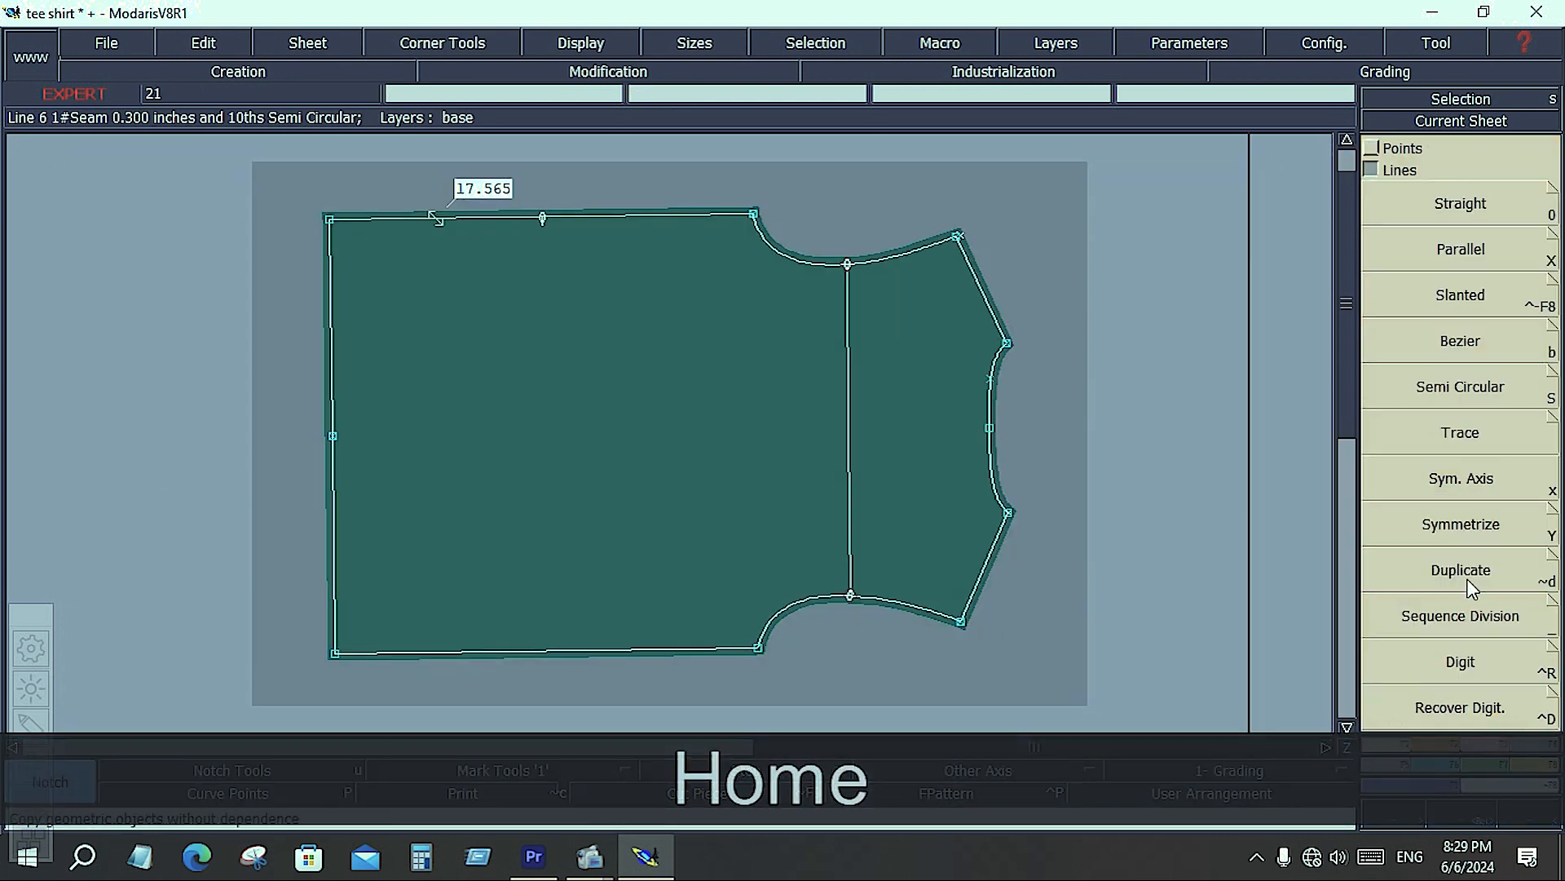
{"action": "left_click", "coordinate": [1464, 344]}
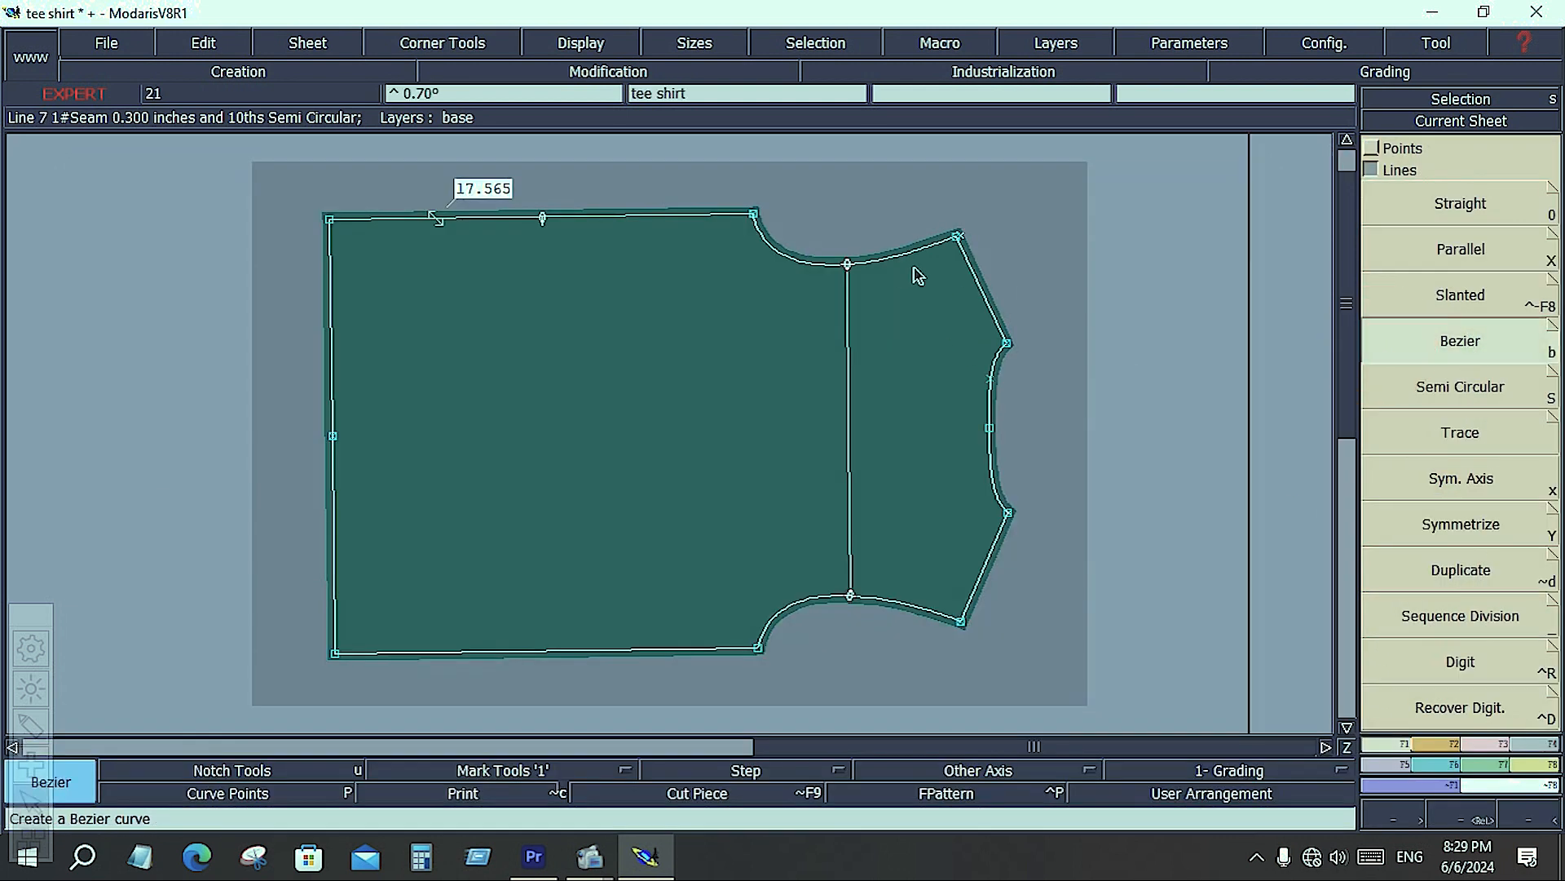
{"action": "left_click", "coordinate": [979, 281]}
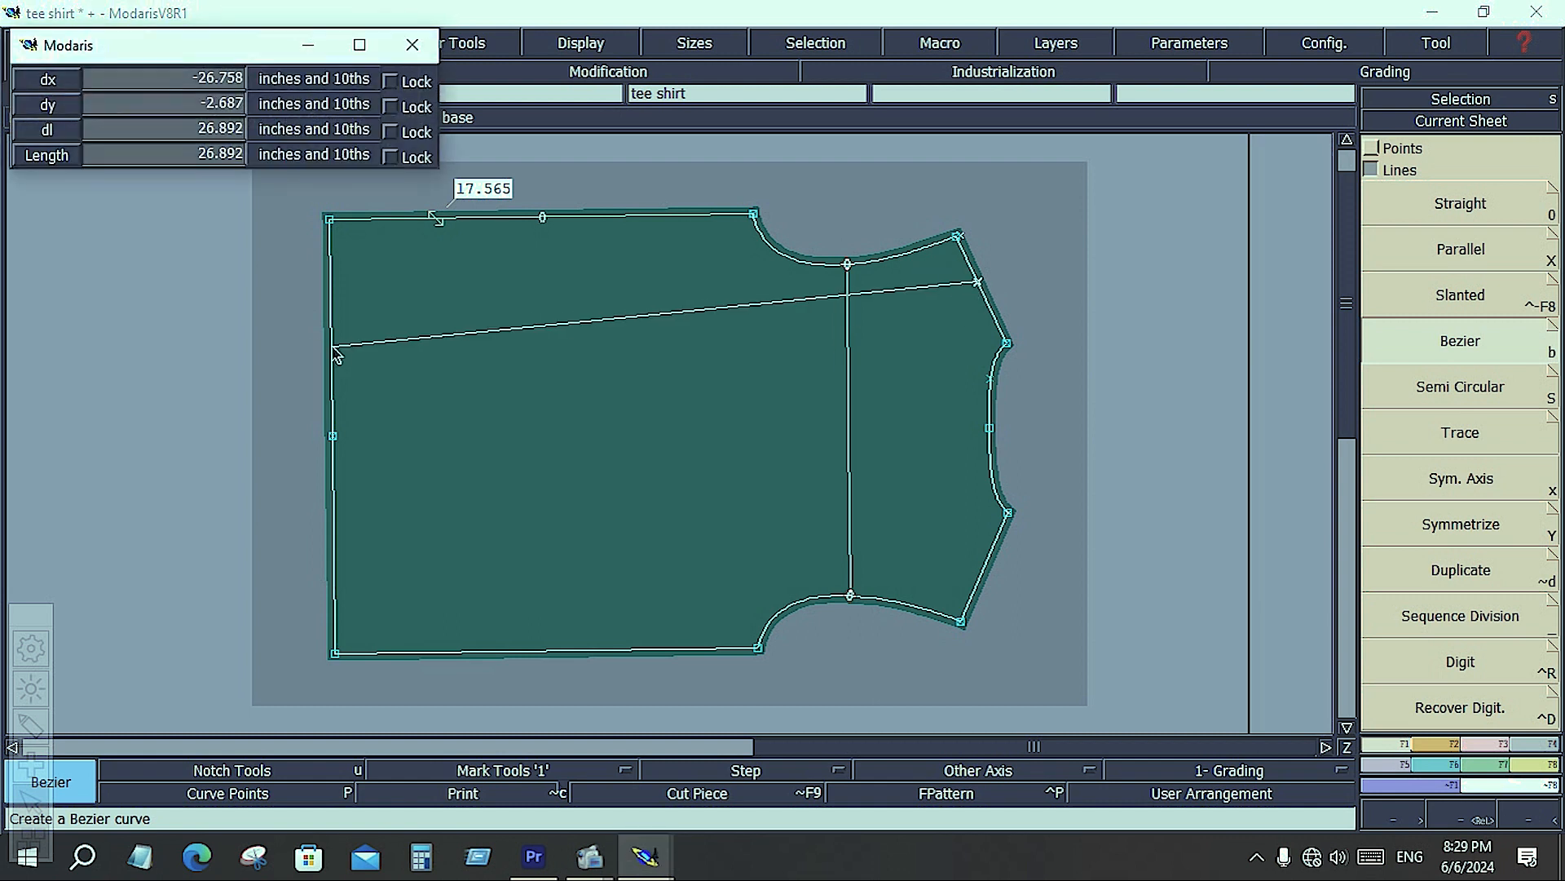
{"action": "left_click", "coordinate": [332, 347]}
Extract the areas on both sides of the slanted shoulder-to-hem line as two separate pieces with Seam, and arrange all sheets.
{"action": "left_click", "coordinate": [1532, 743]}
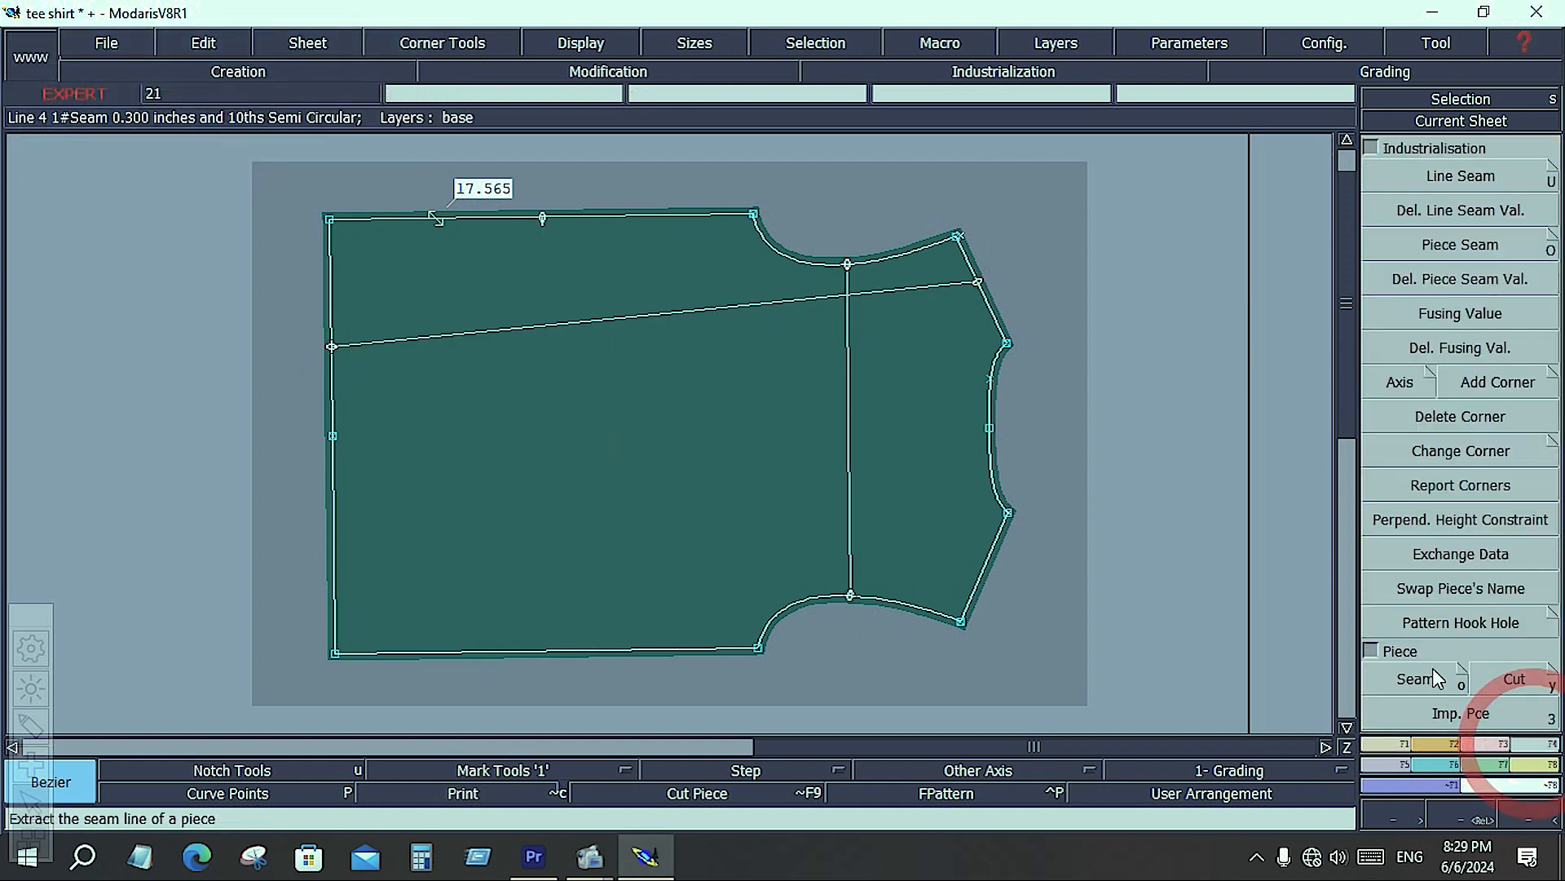
{"action": "left_click", "coordinate": [1408, 711]}
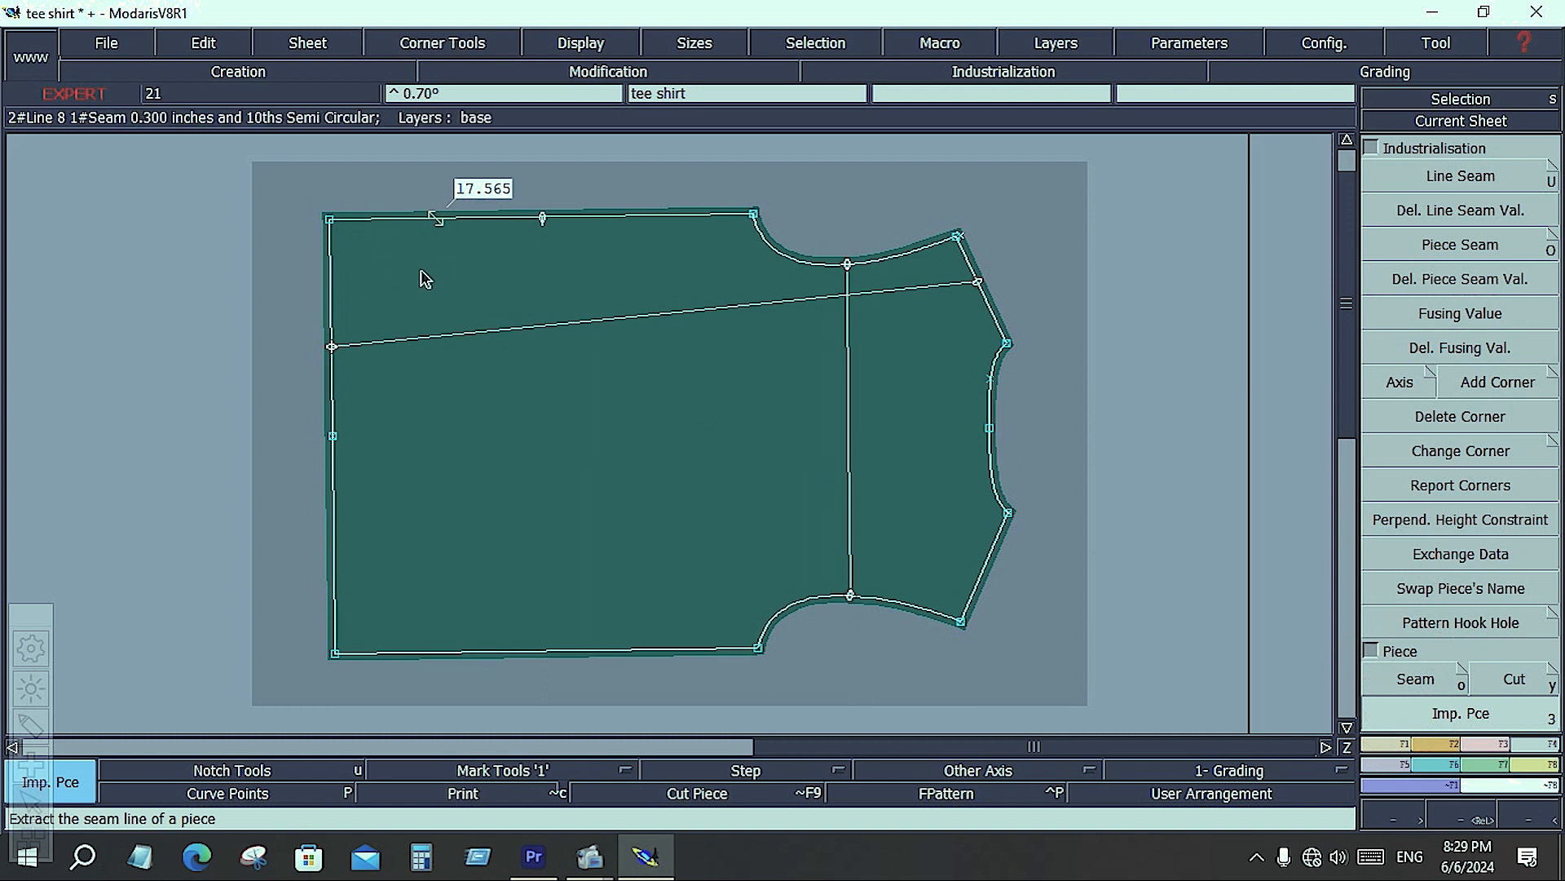
{"action": "left_click", "coordinate": [440, 261]}
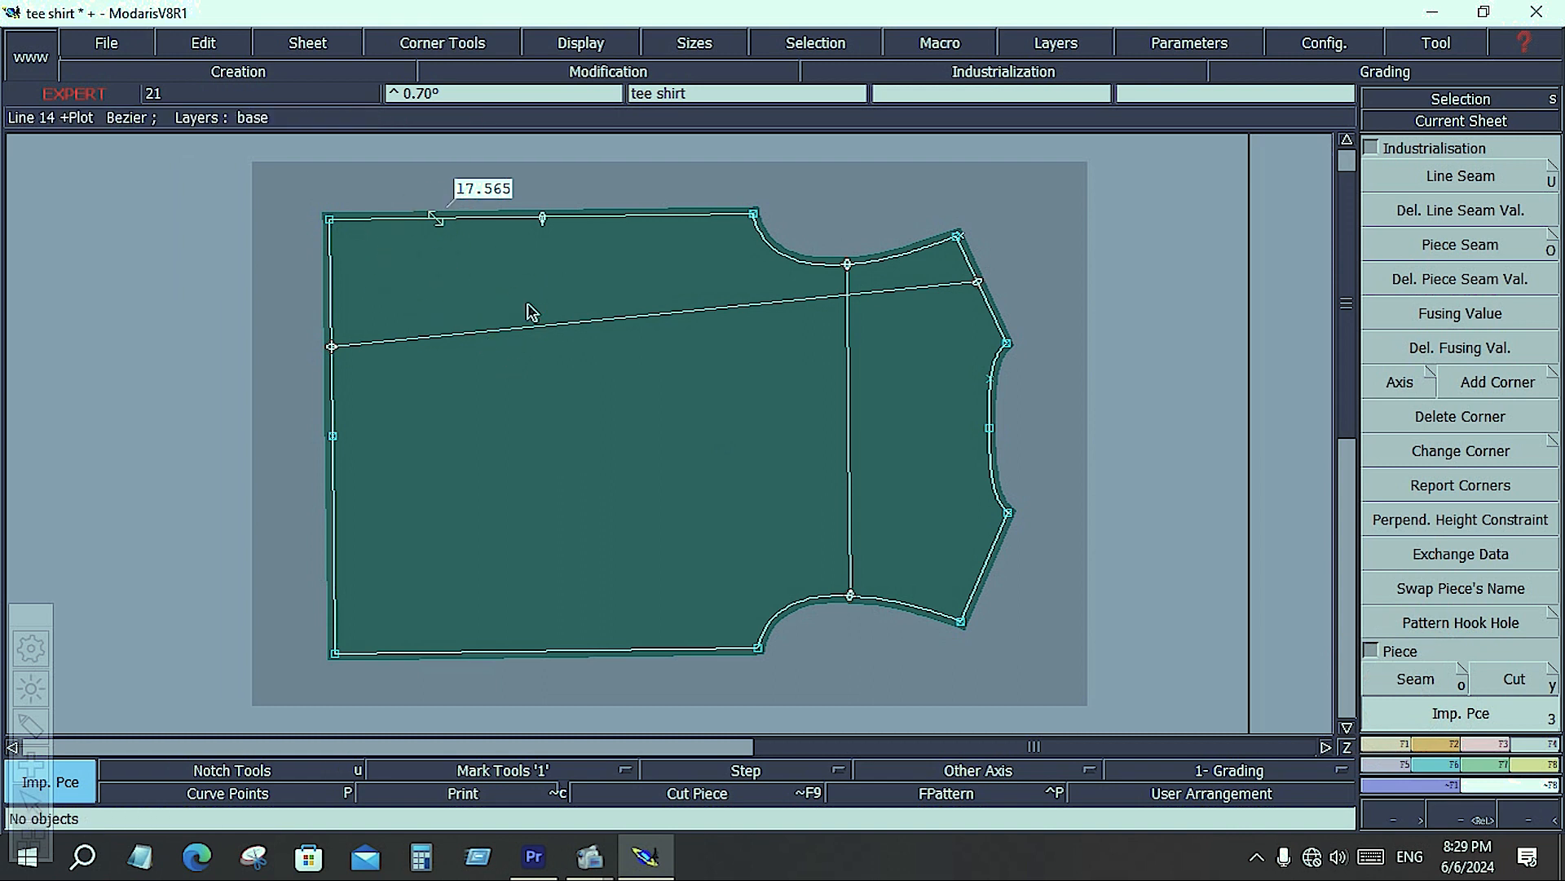
{"action": "key", "text": "j"}
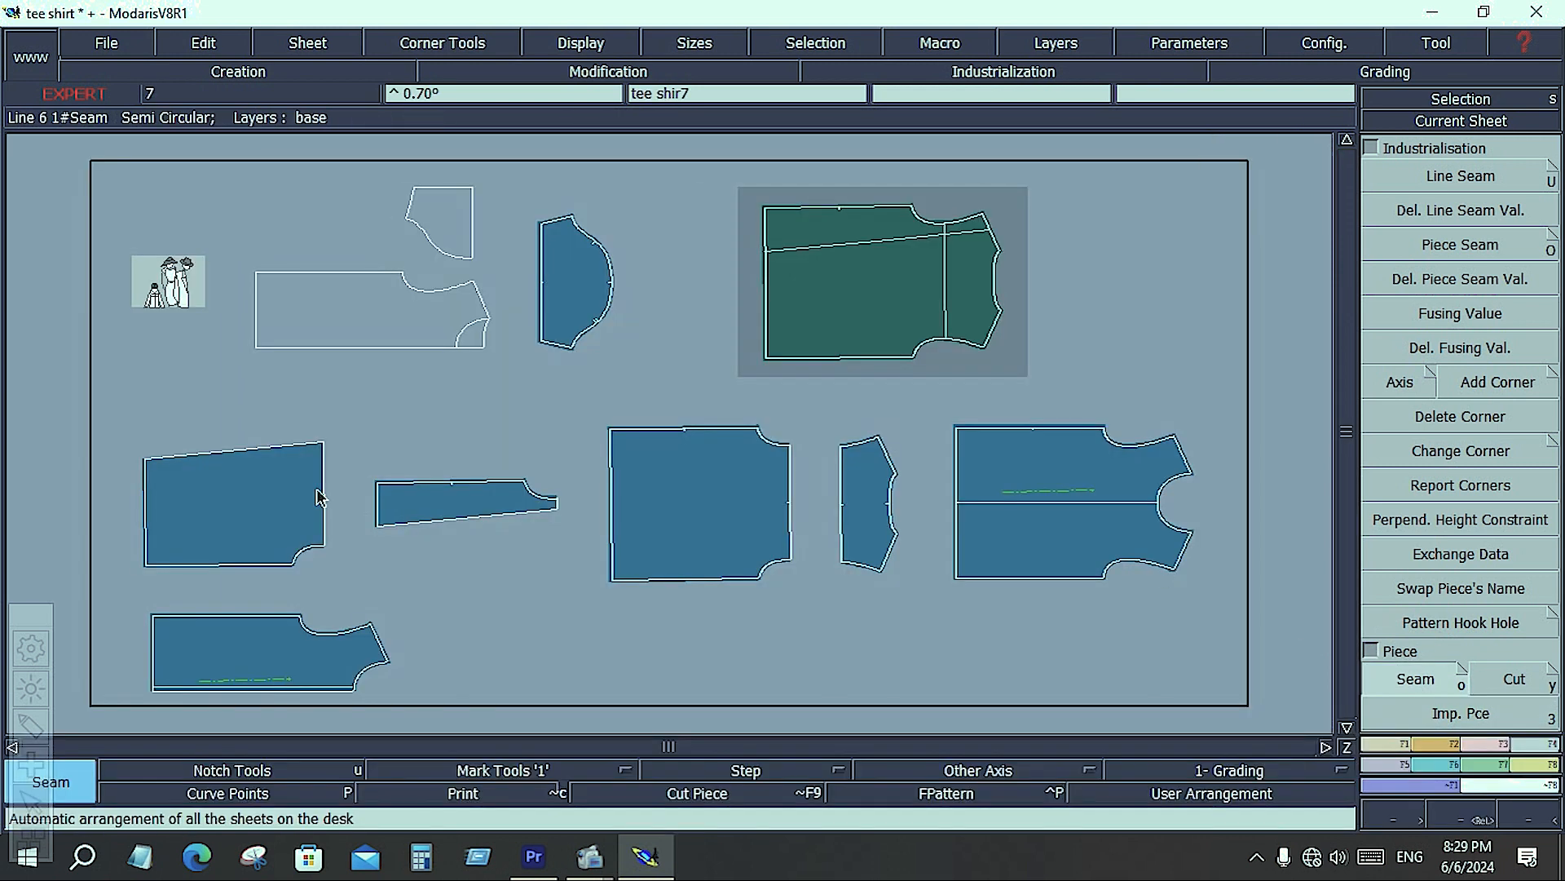
Place a pair of matching notches near the middle of the slanted cut edge on each of the two newly extracted pieces.
{"action": "key", "text": "Return"}
{"action": "left_click_drag", "start_coordinate": [144, 422], "coordinate": [562, 570]}
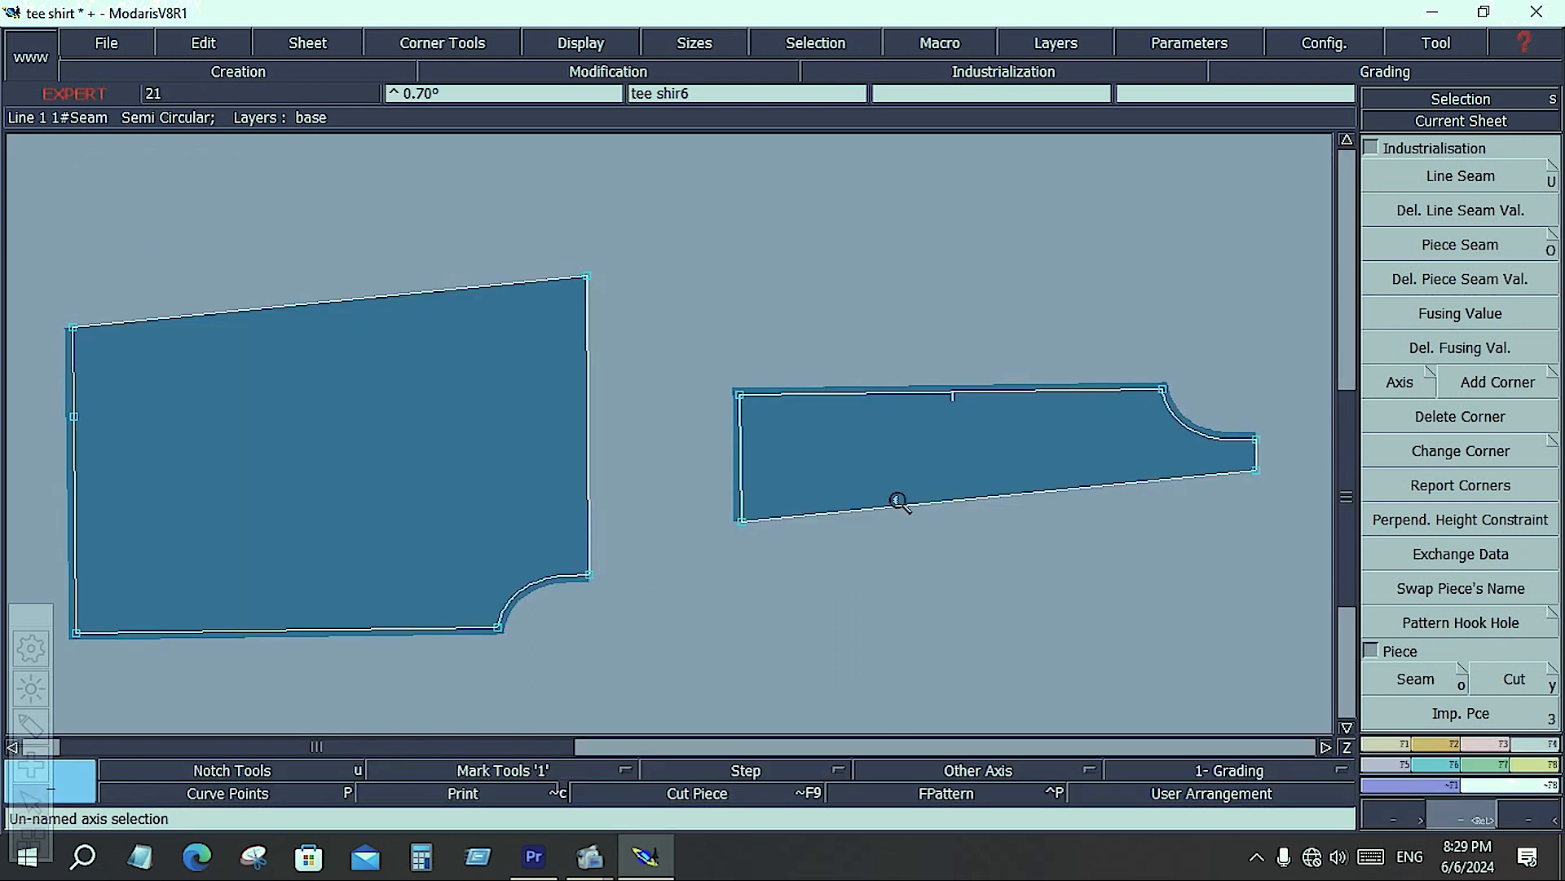
{"action": "left_click", "coordinate": [1460, 588]}
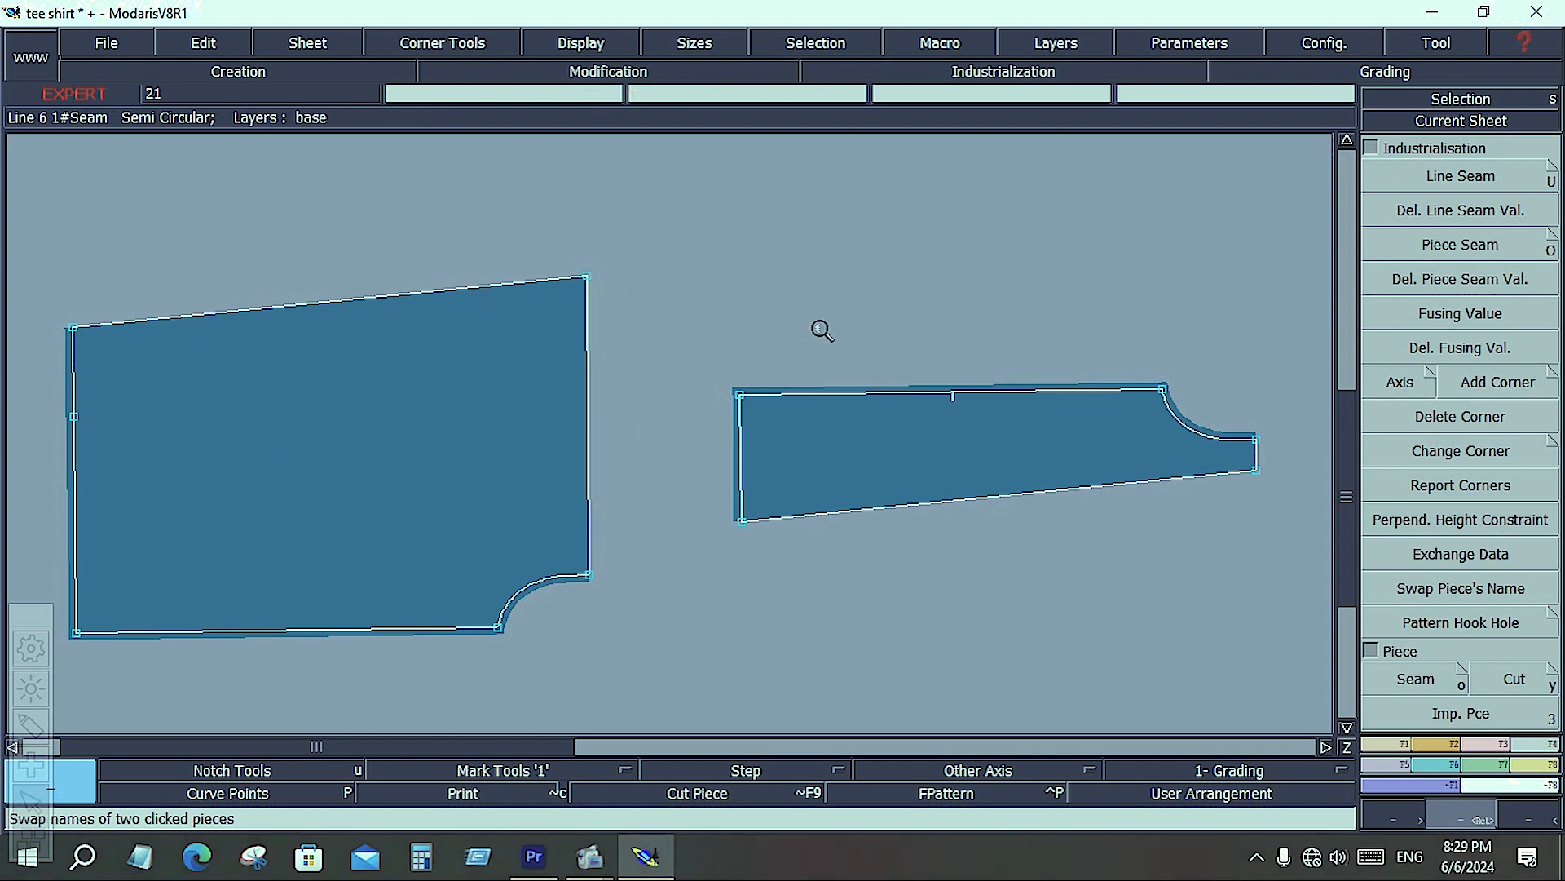
{"action": "left_click", "coordinate": [955, 479]}
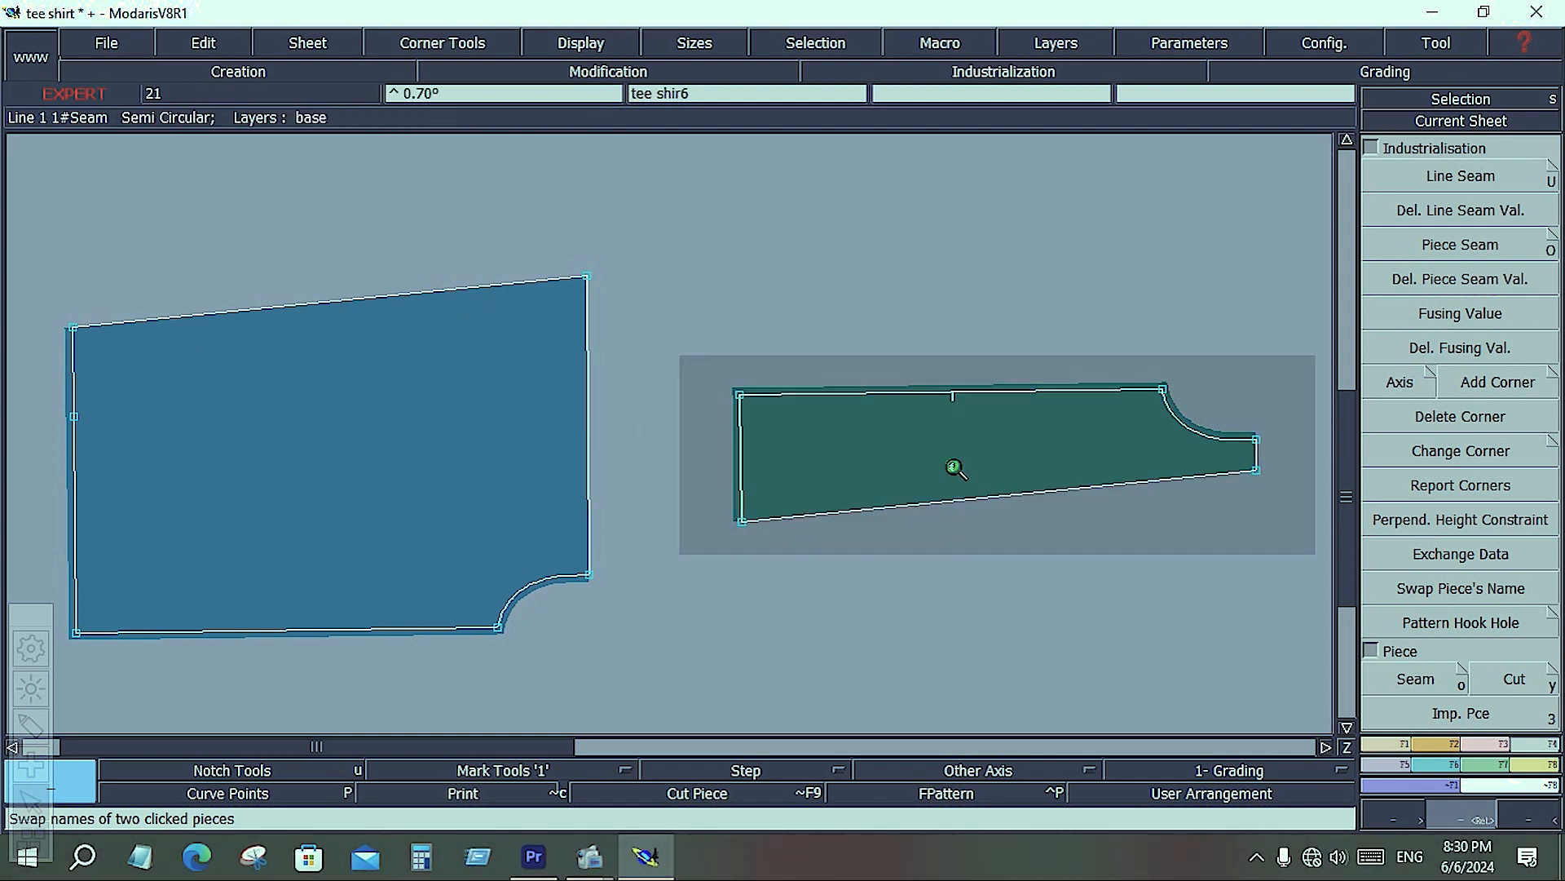
{"action": "left_click", "coordinate": [420, 396]}
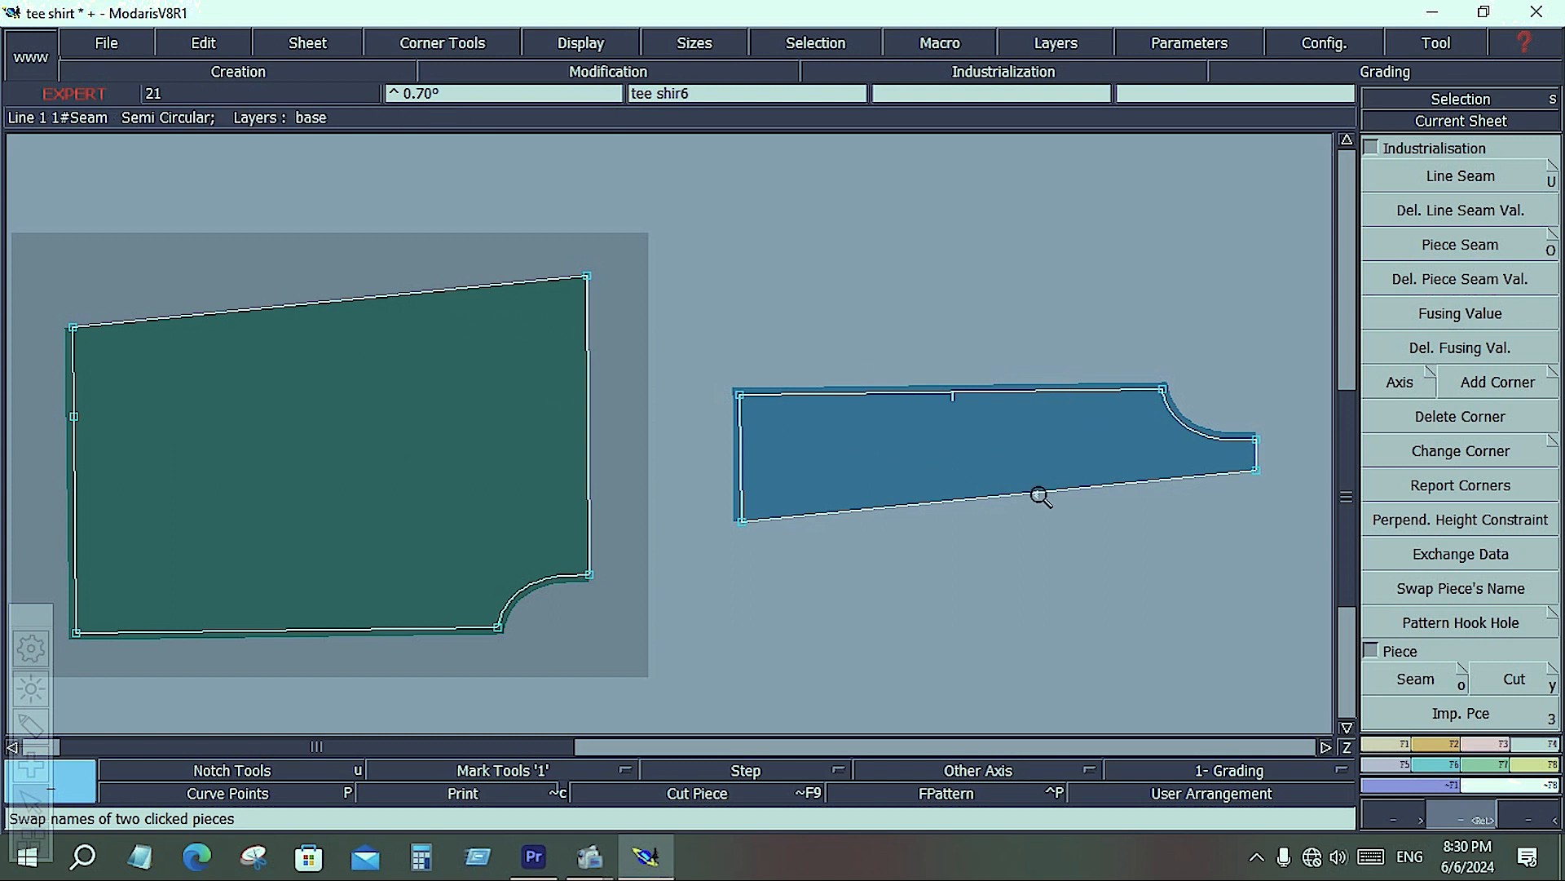
{"action": "left_click", "coordinate": [296, 308]}
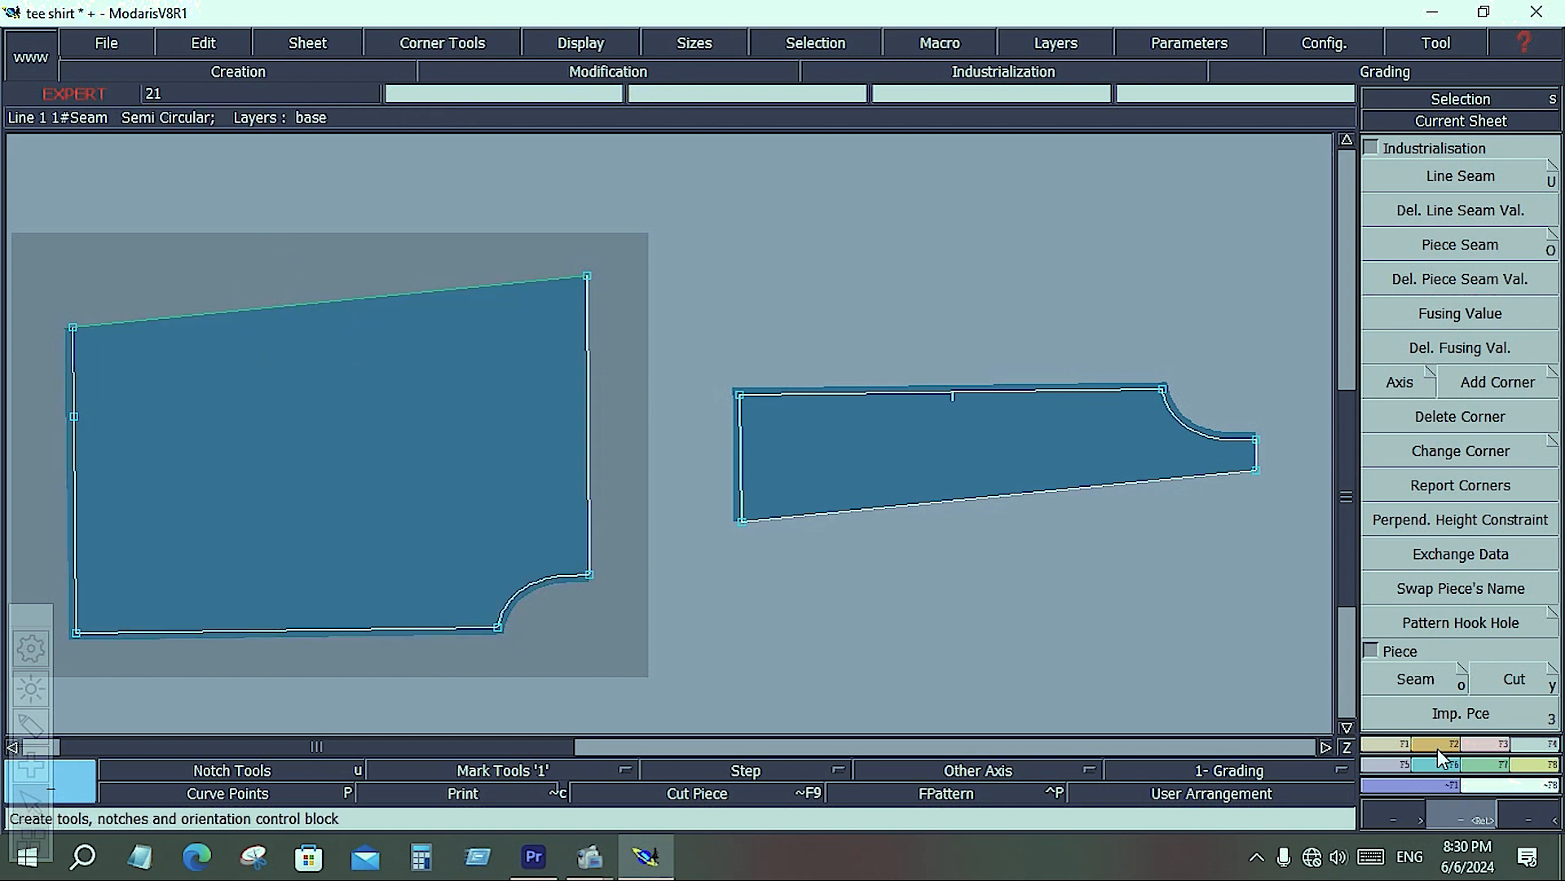
{"action": "left_click", "coordinate": [1436, 747]}
{"action": "left_click", "coordinate": [1460, 178]}
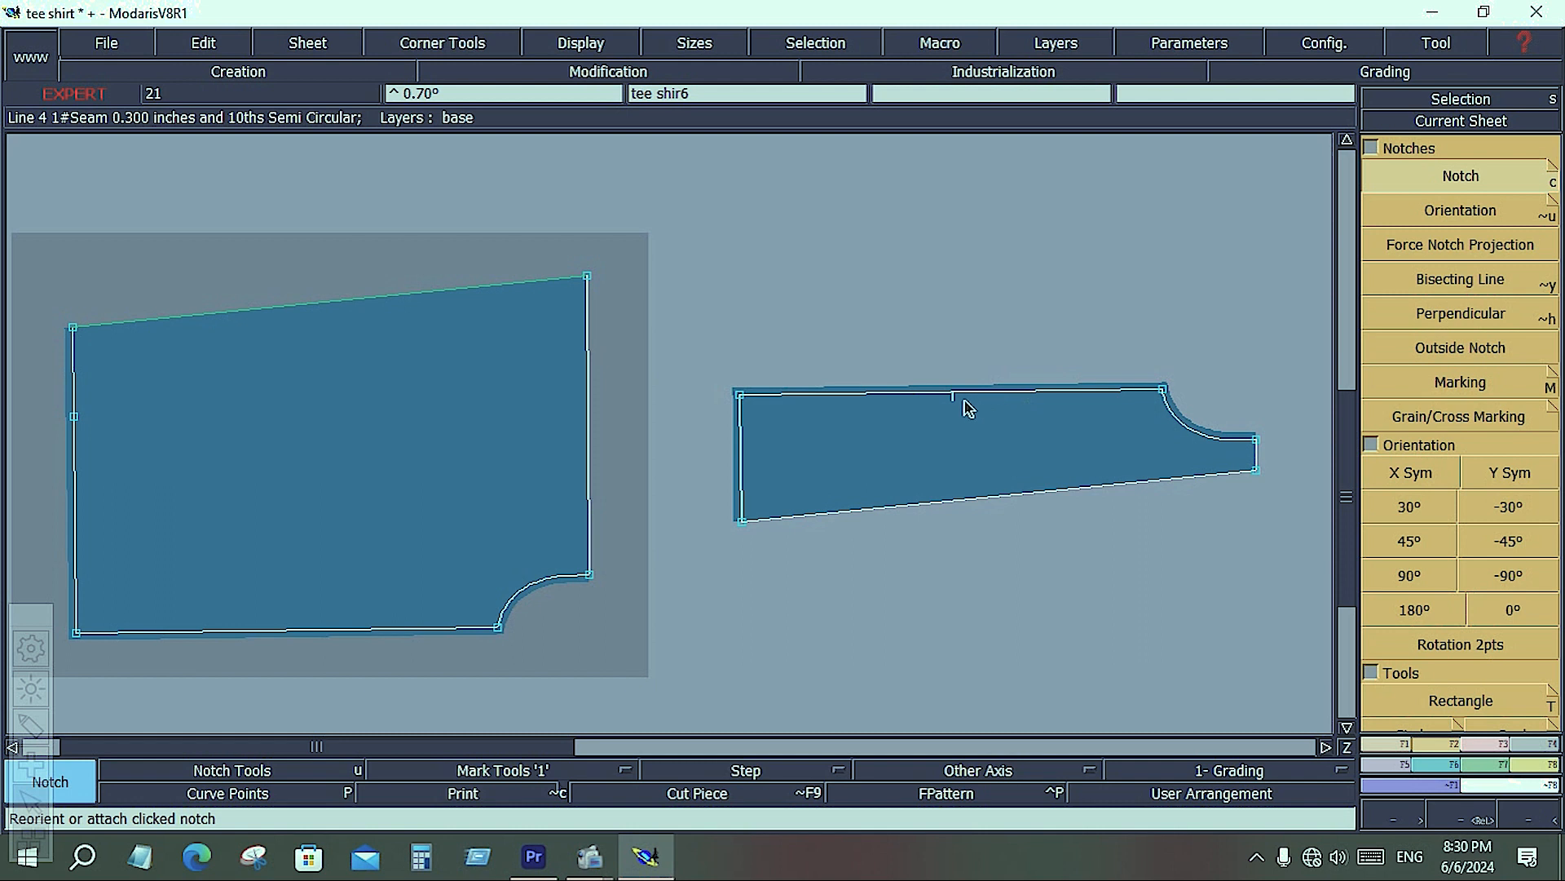
{"action": "left_click", "coordinate": [963, 395]}
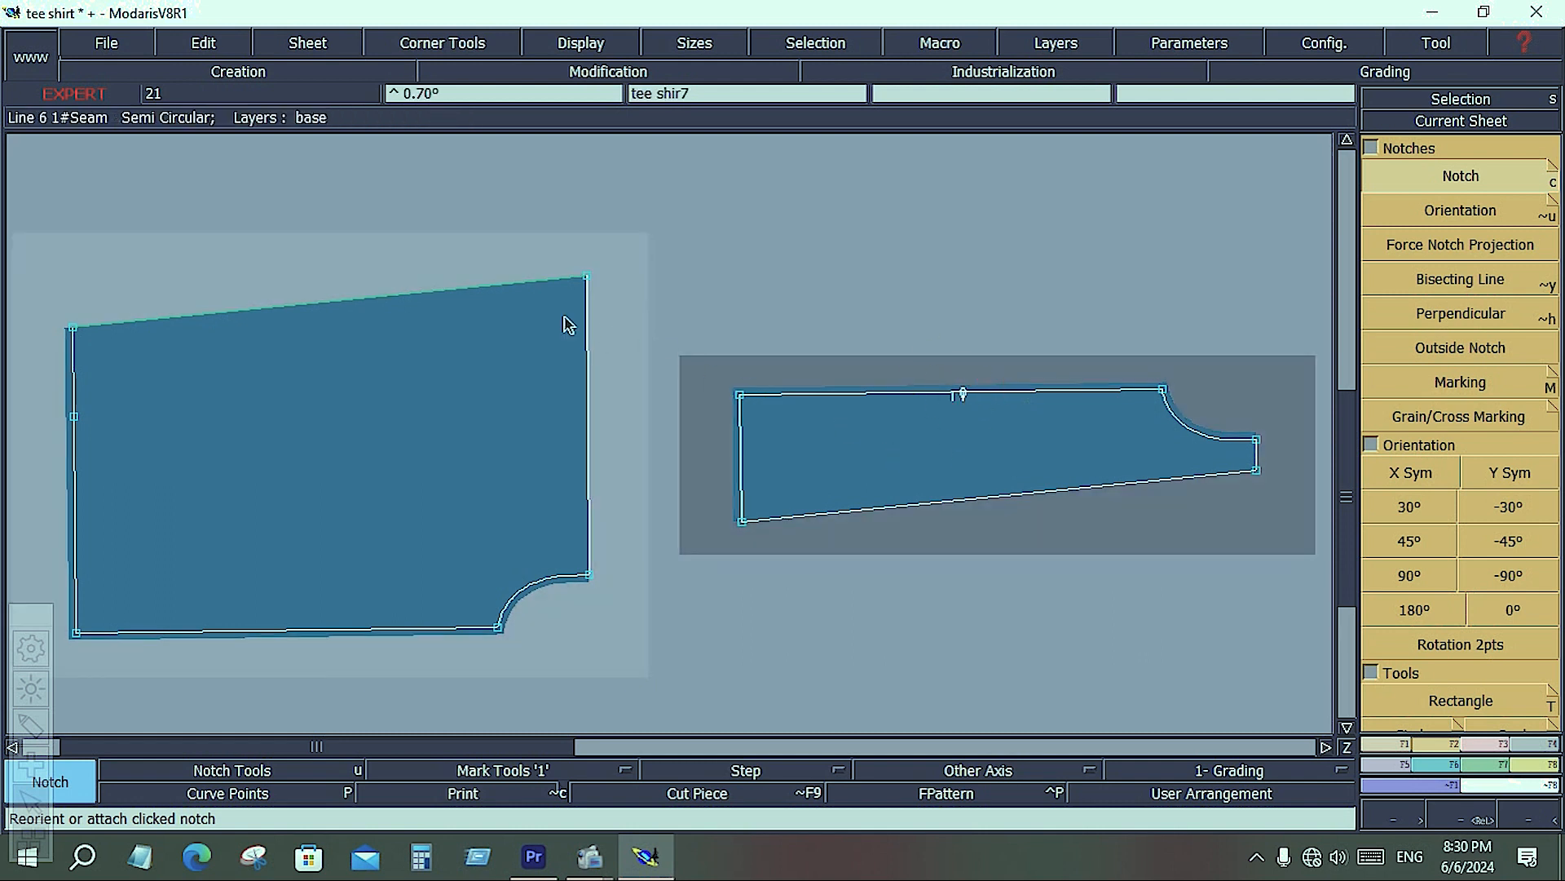
{"action": "left_click", "coordinate": [313, 305]}
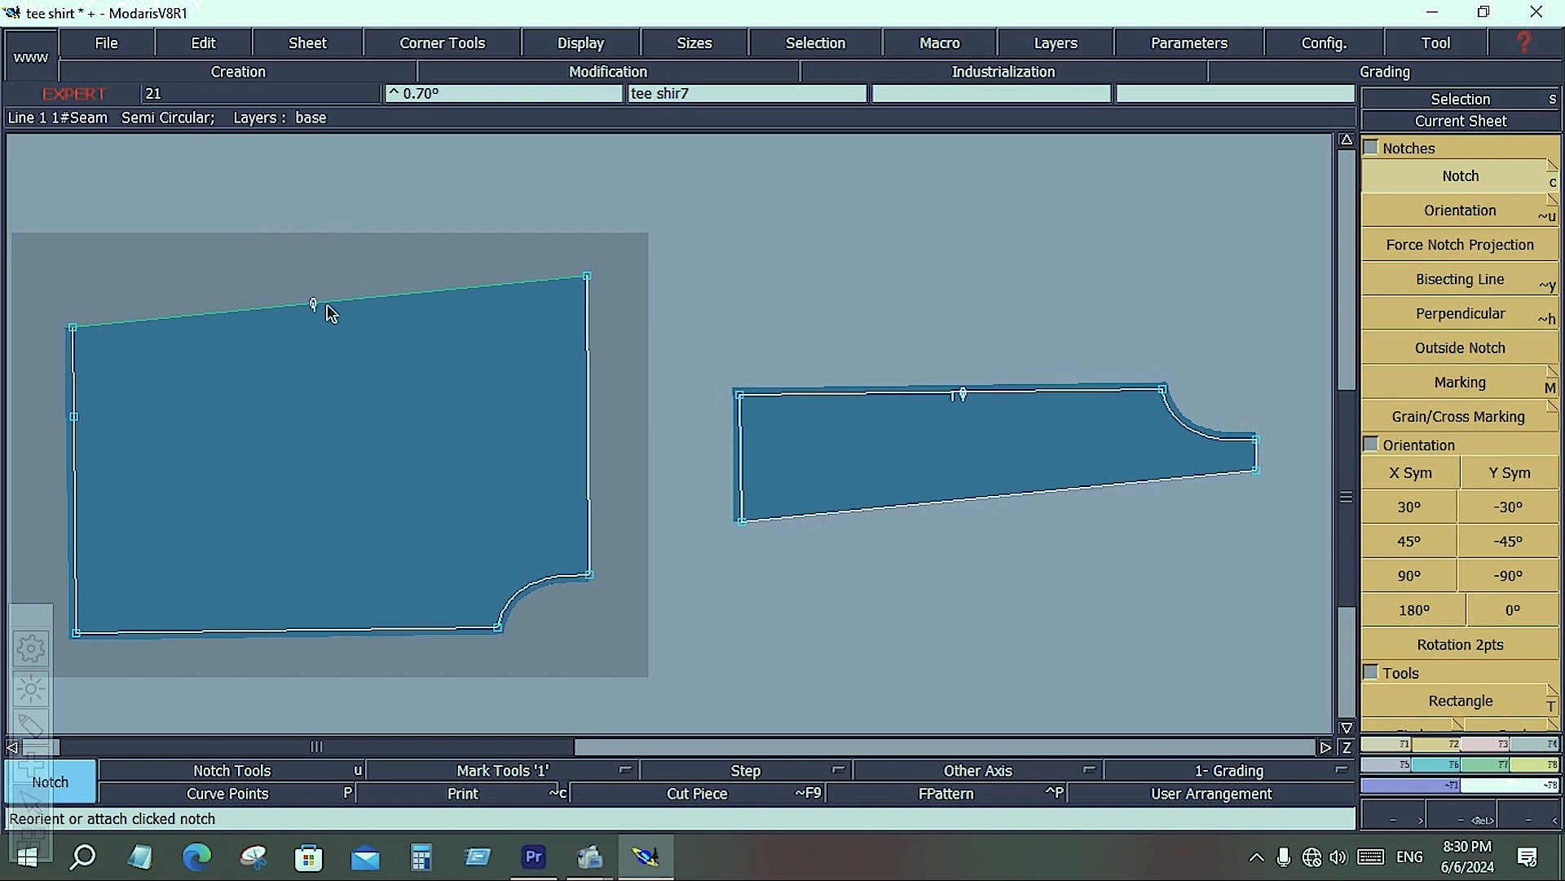
{"action": "left_click", "coordinate": [328, 305]}
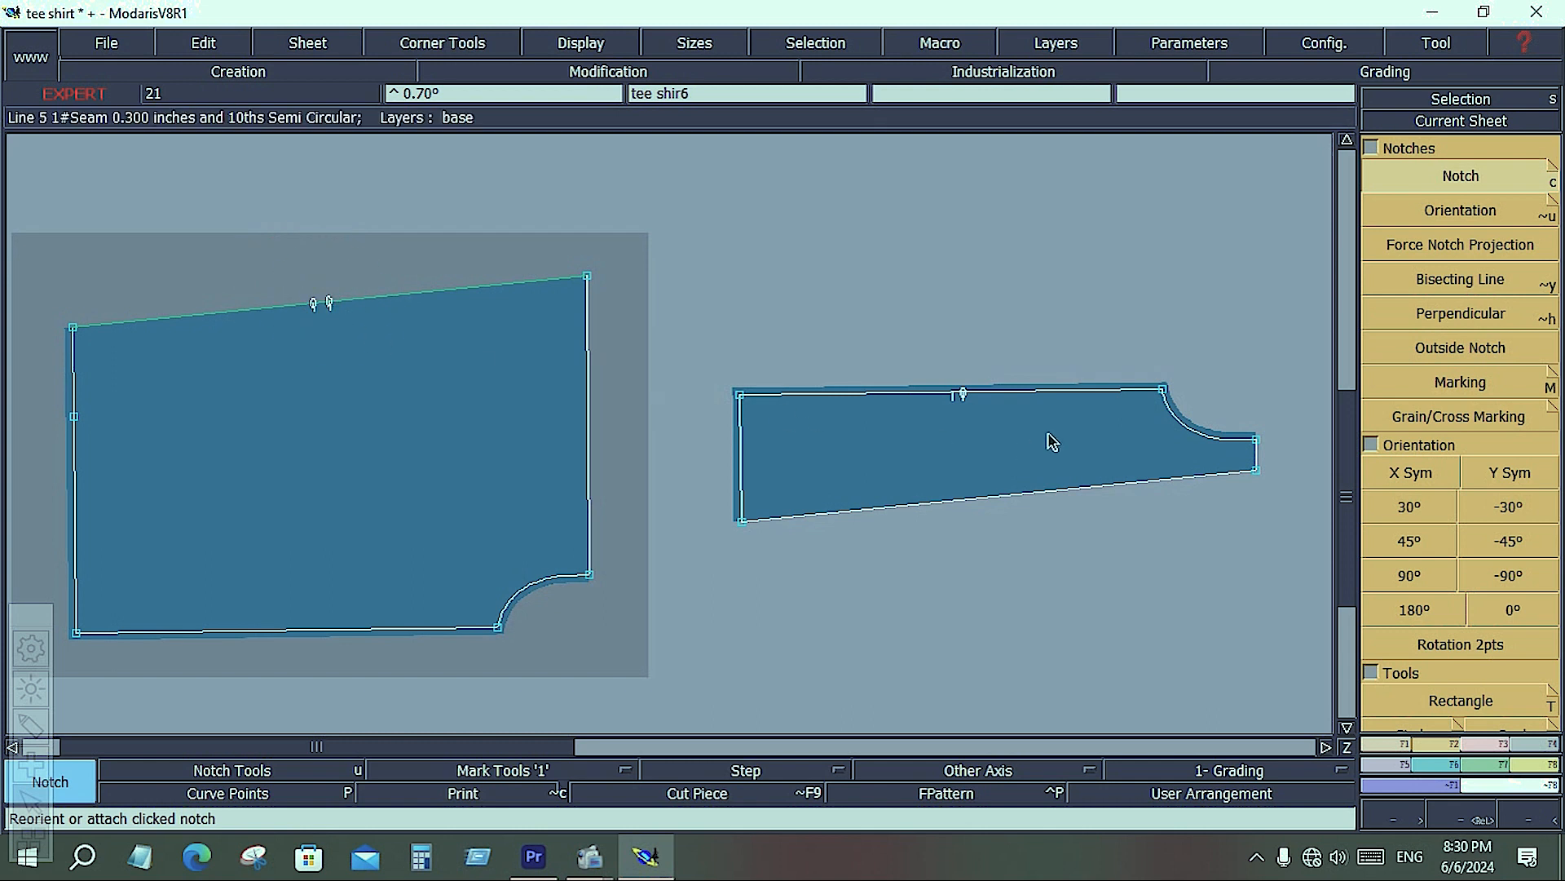
{"action": "left_click", "coordinate": [970, 508]}
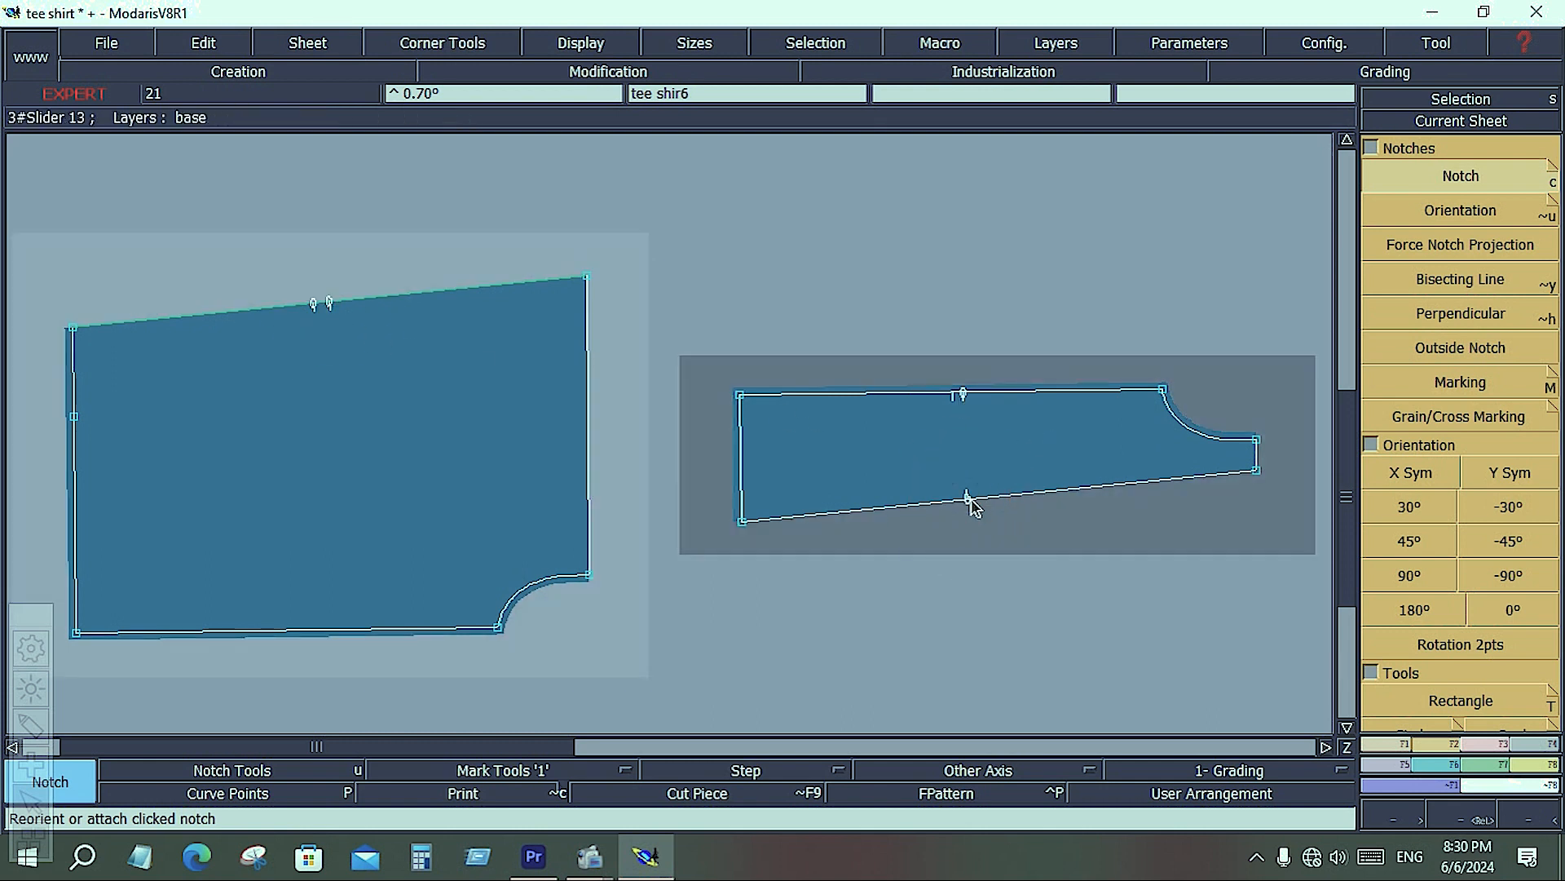
Delete the stray notch beside the existing one on the narrow piece's straight outer edge.
{"action": "key", "text": "Delete"}
{"action": "left_click", "coordinate": [964, 396]}
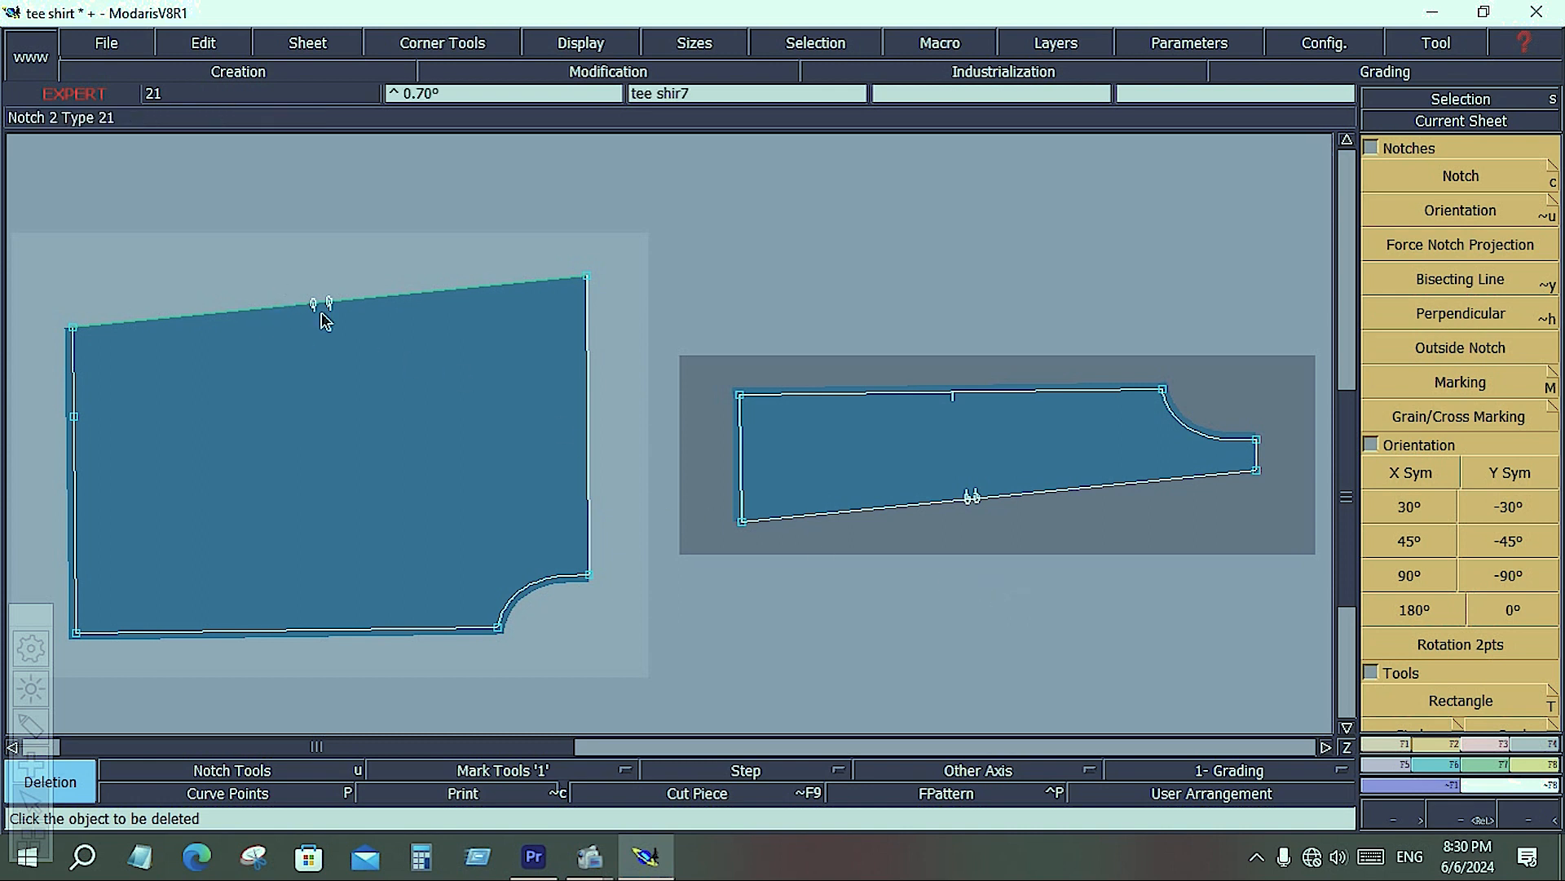
{"action": "left_click", "coordinate": [372, 354]}
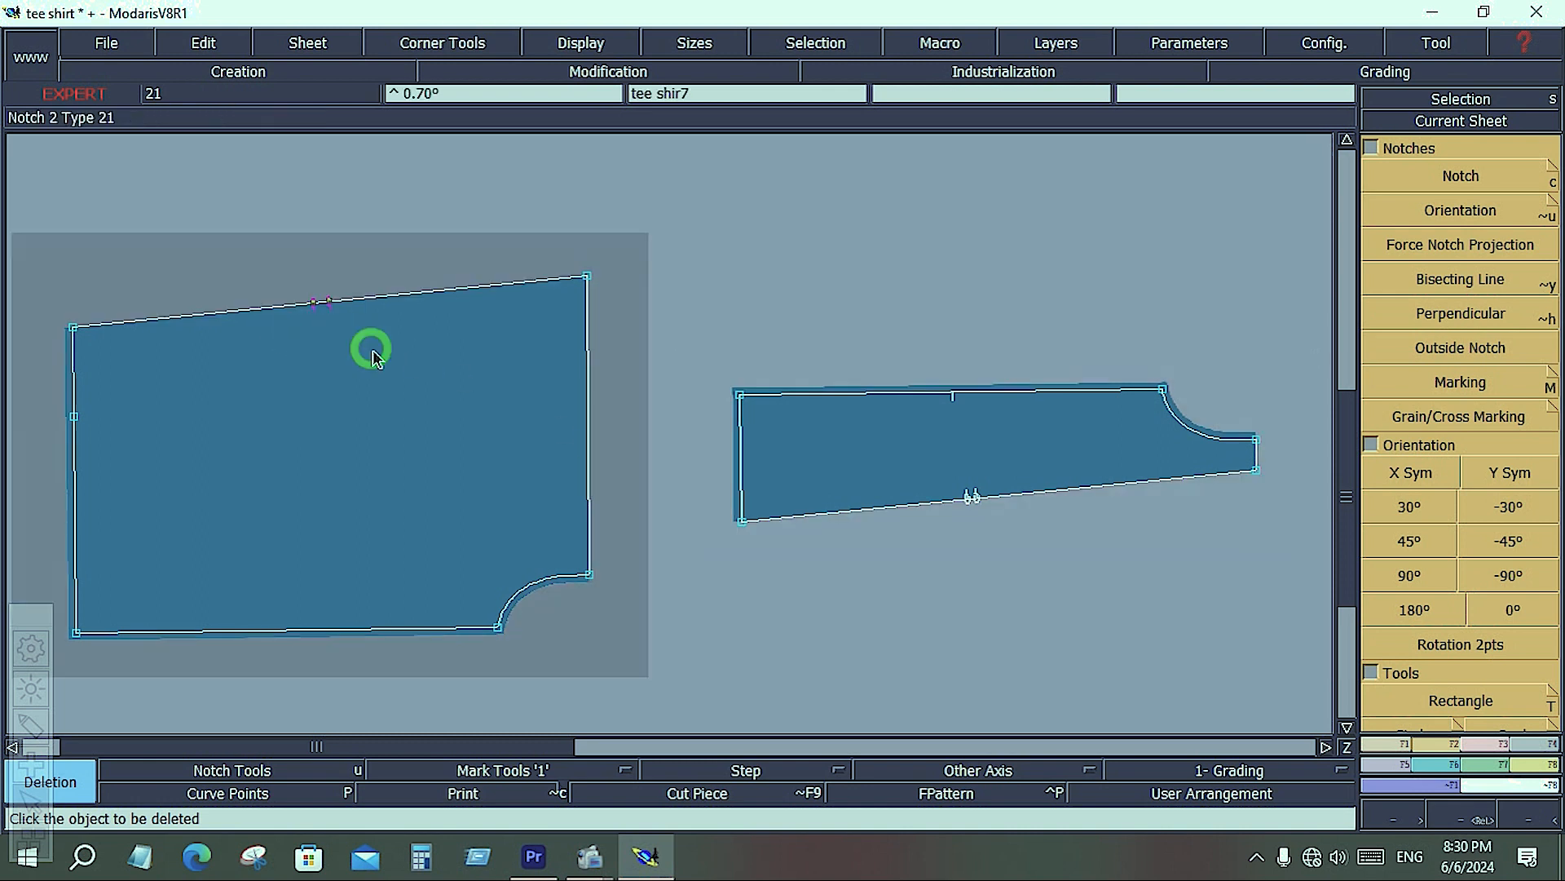
{"action": "left_click", "coordinate": [1015, 540]}
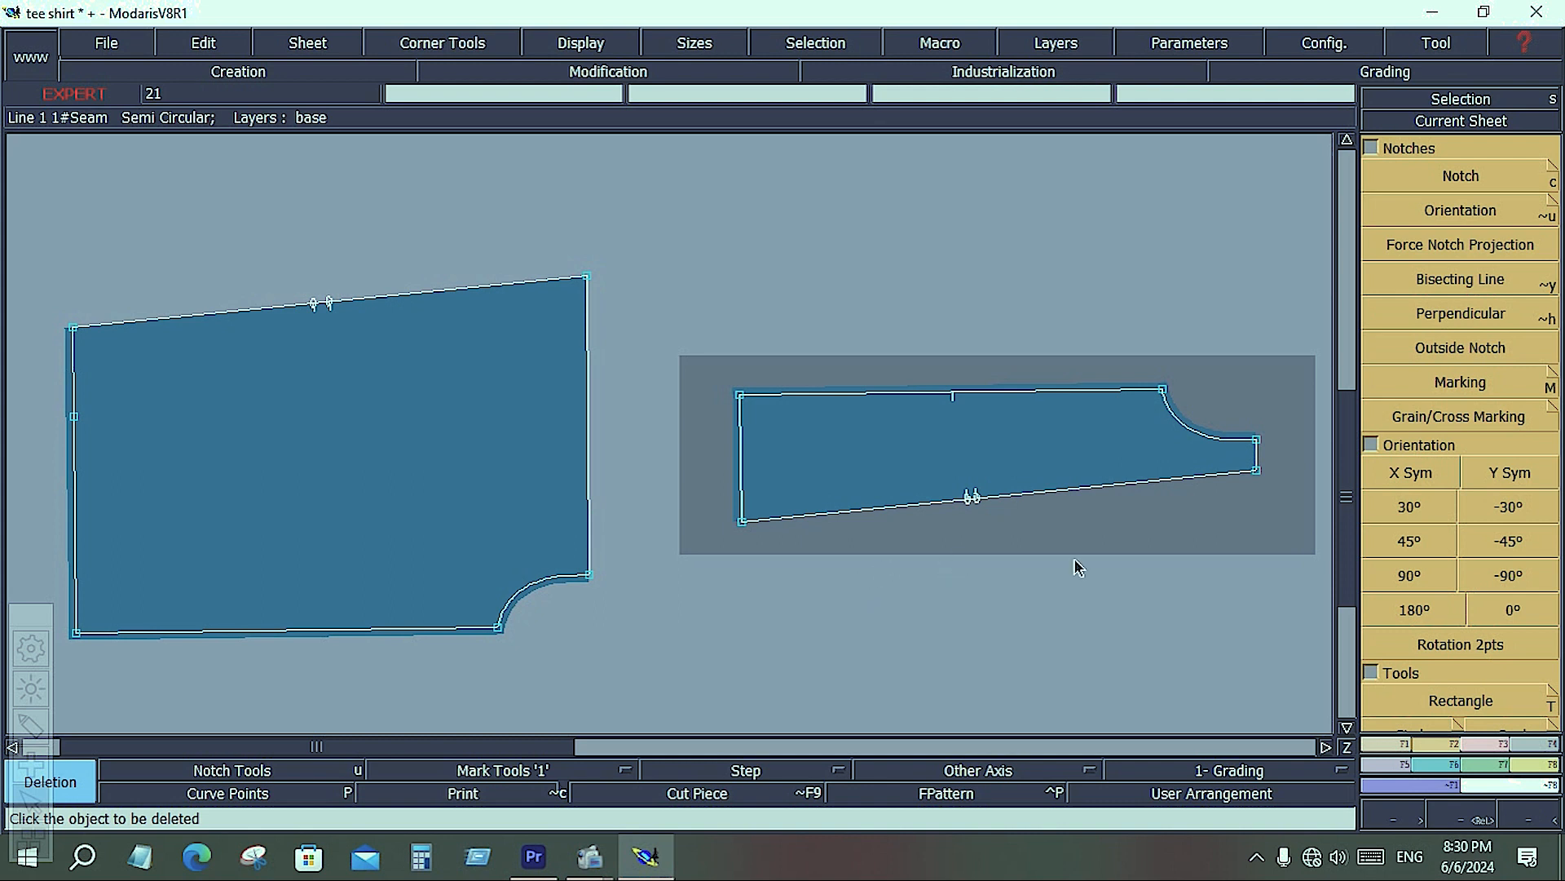
Remove the four extracted cut pieces and the dividing lines on the full body piece, and arrange all sheets.
{"action": "key", "text": "j"}
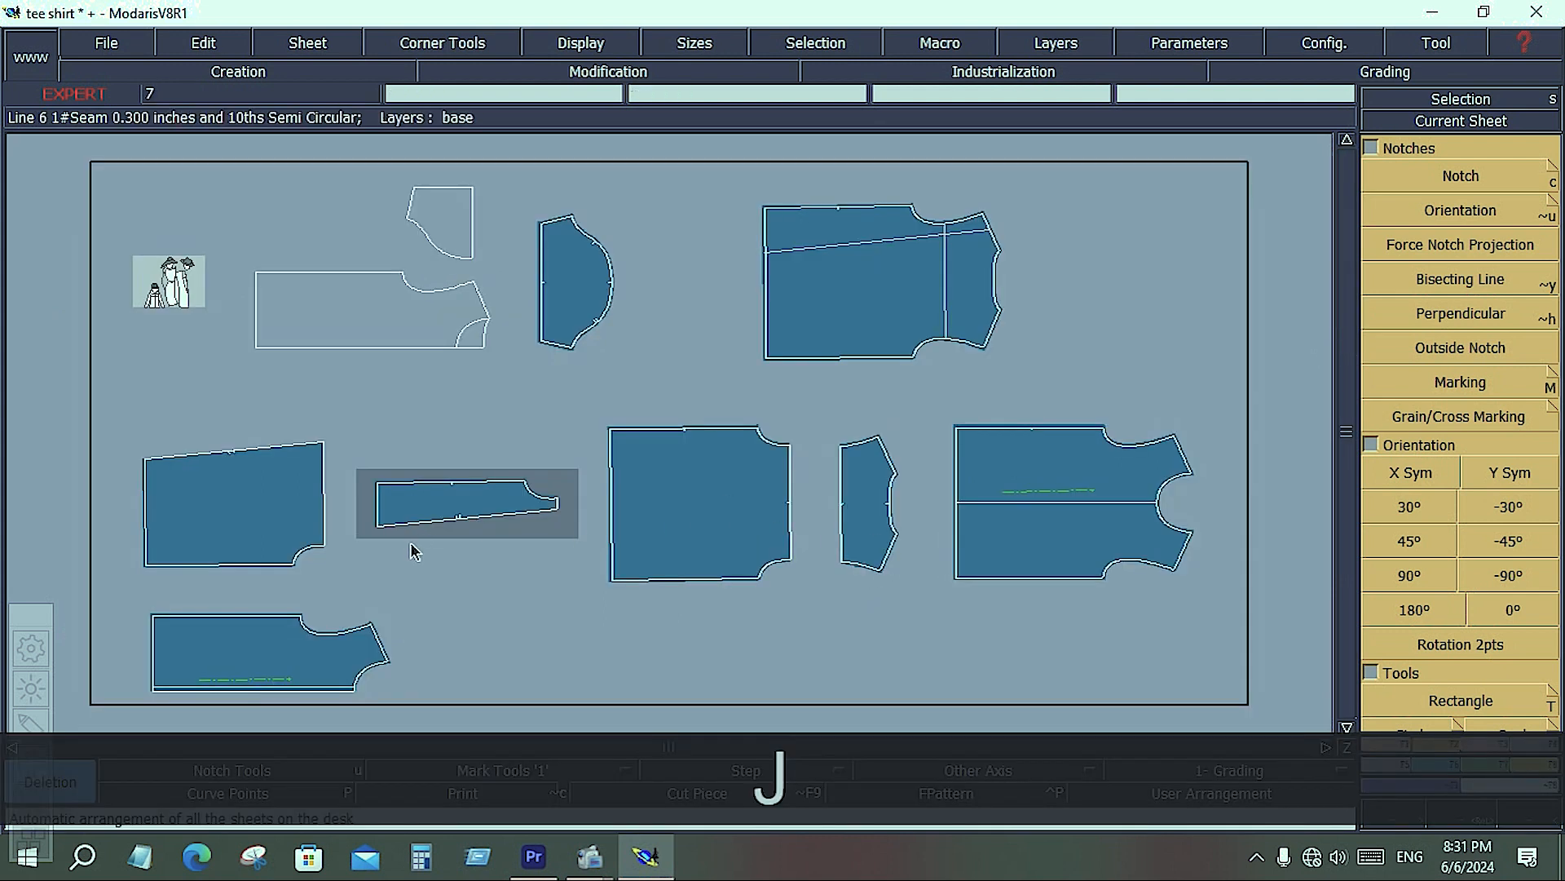
{"action": "key", "text": "shift+z"}
{"action": "key", "text": "shift+z"}
{"action": "key", "text": "shift"}
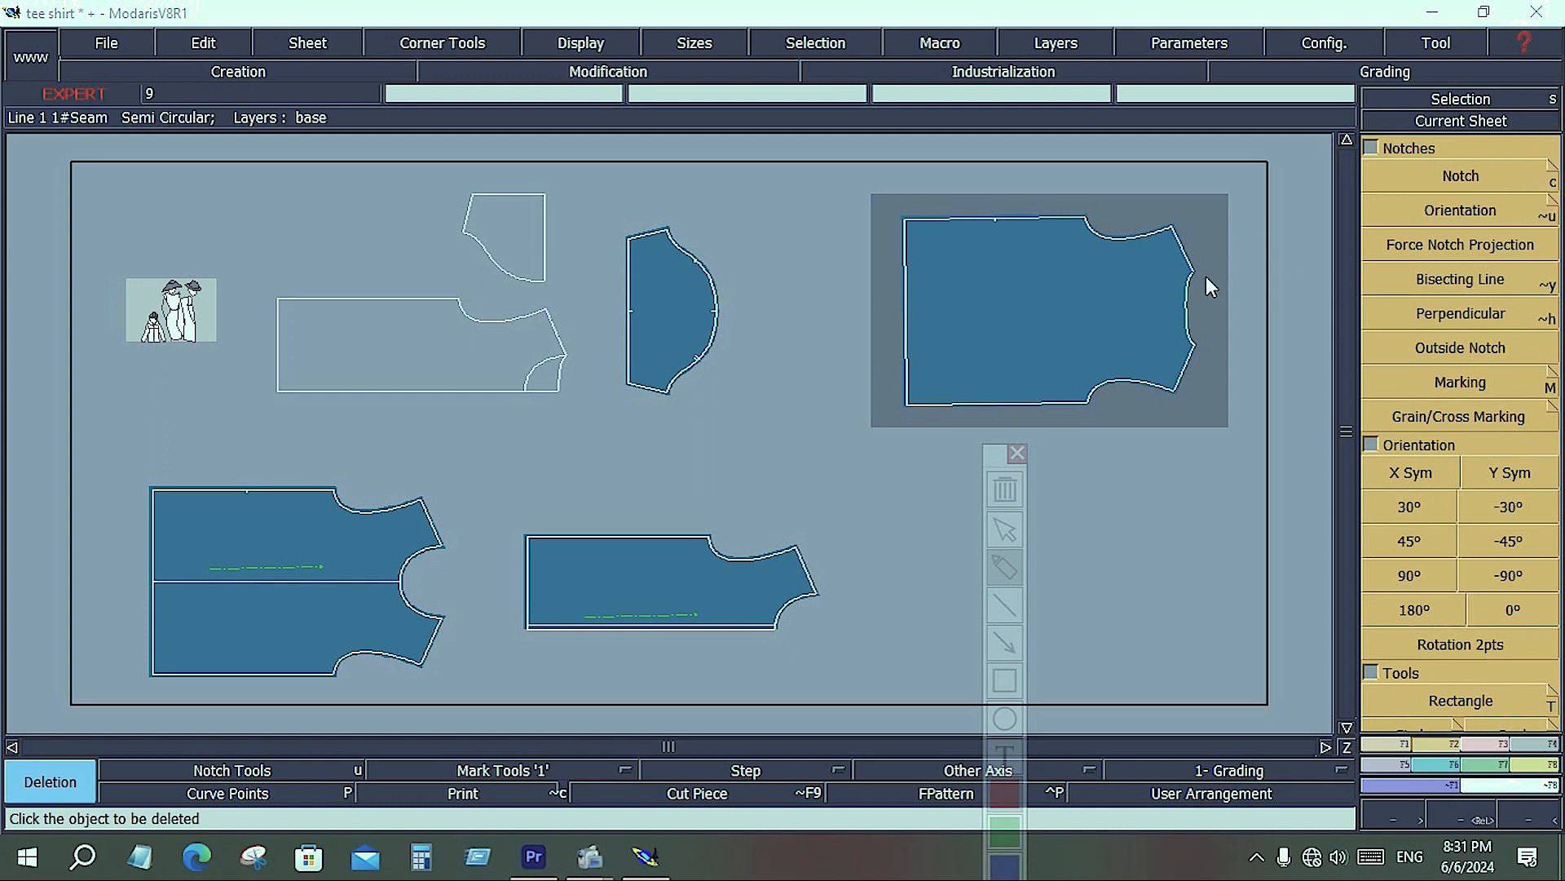
Show the palette of notch types 21 to 24 and select the straight notch type 21.
{"action": "left_click", "coordinate": [1454, 286]}
{"action": "left_click", "coordinate": [1548, 168]}
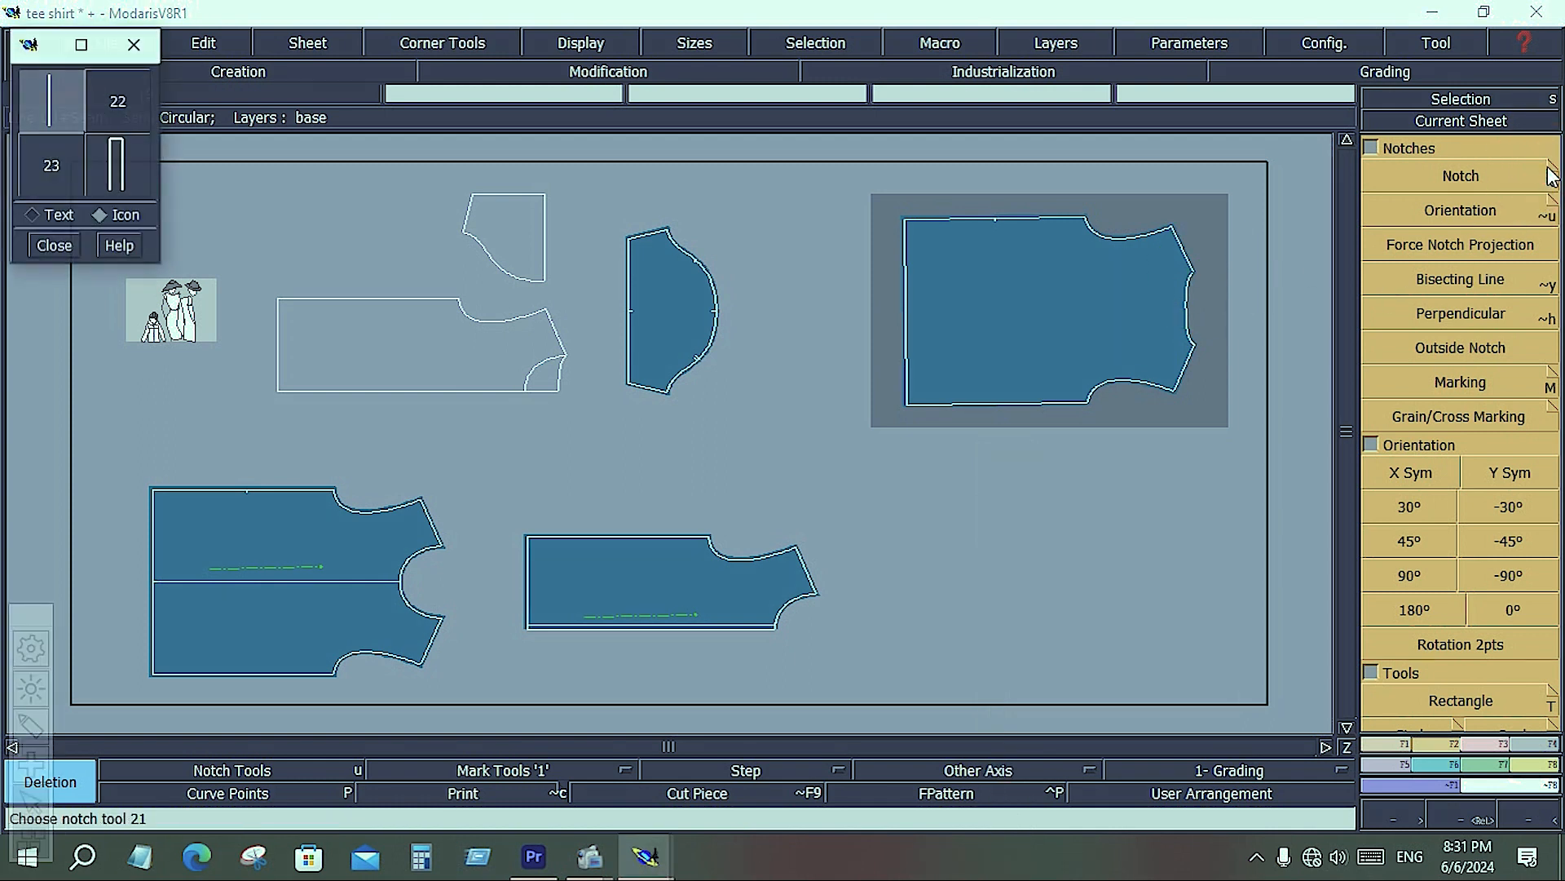
{"action": "left_click", "coordinate": [52, 166]}
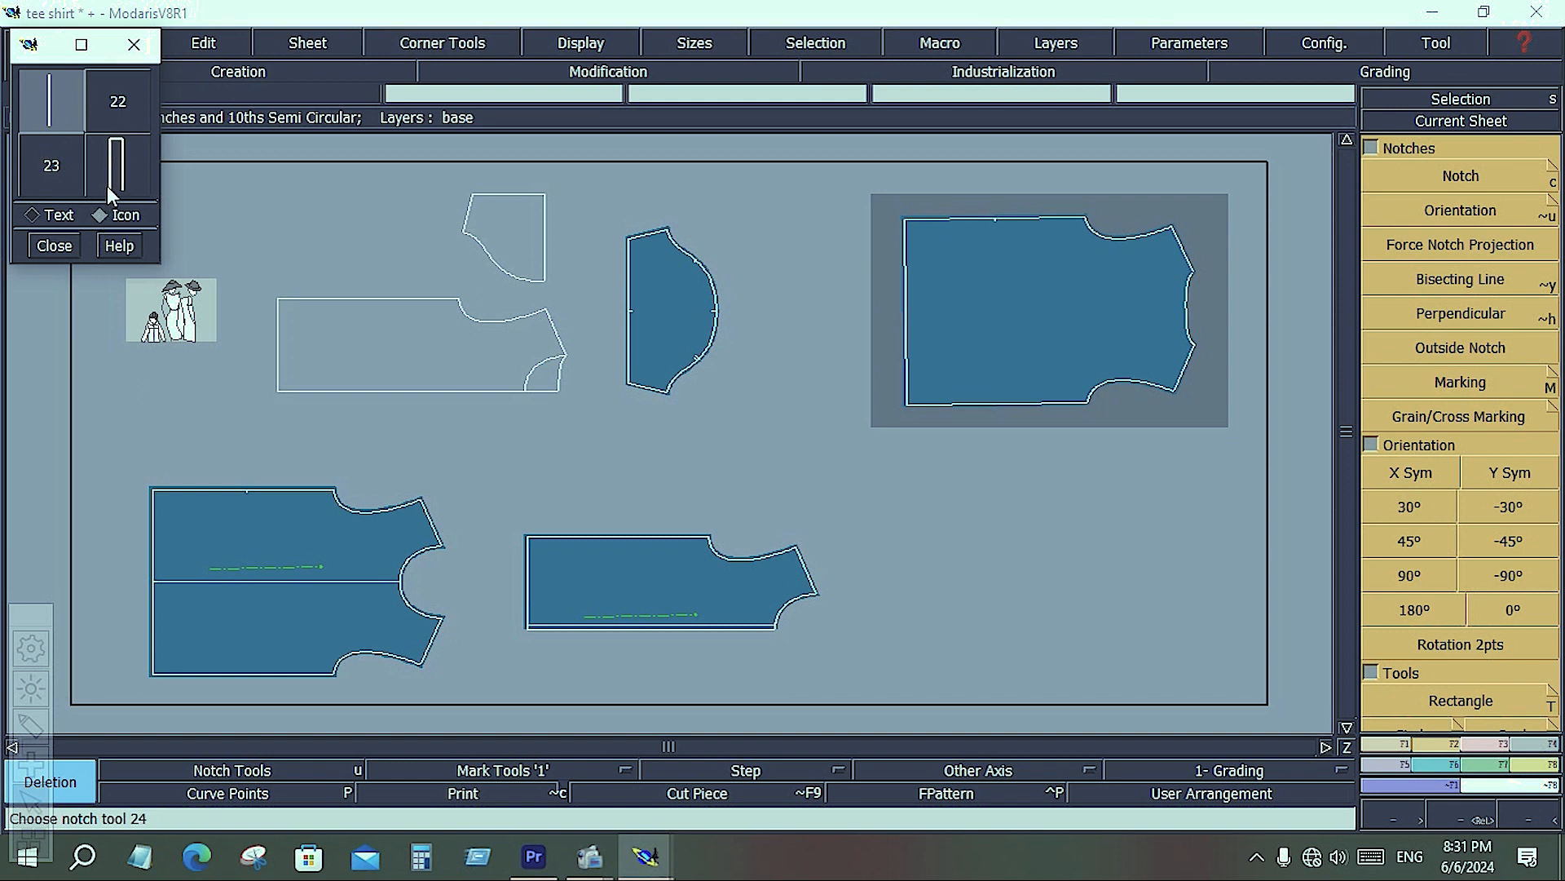
{"action": "left_click", "coordinate": [85, 47]}
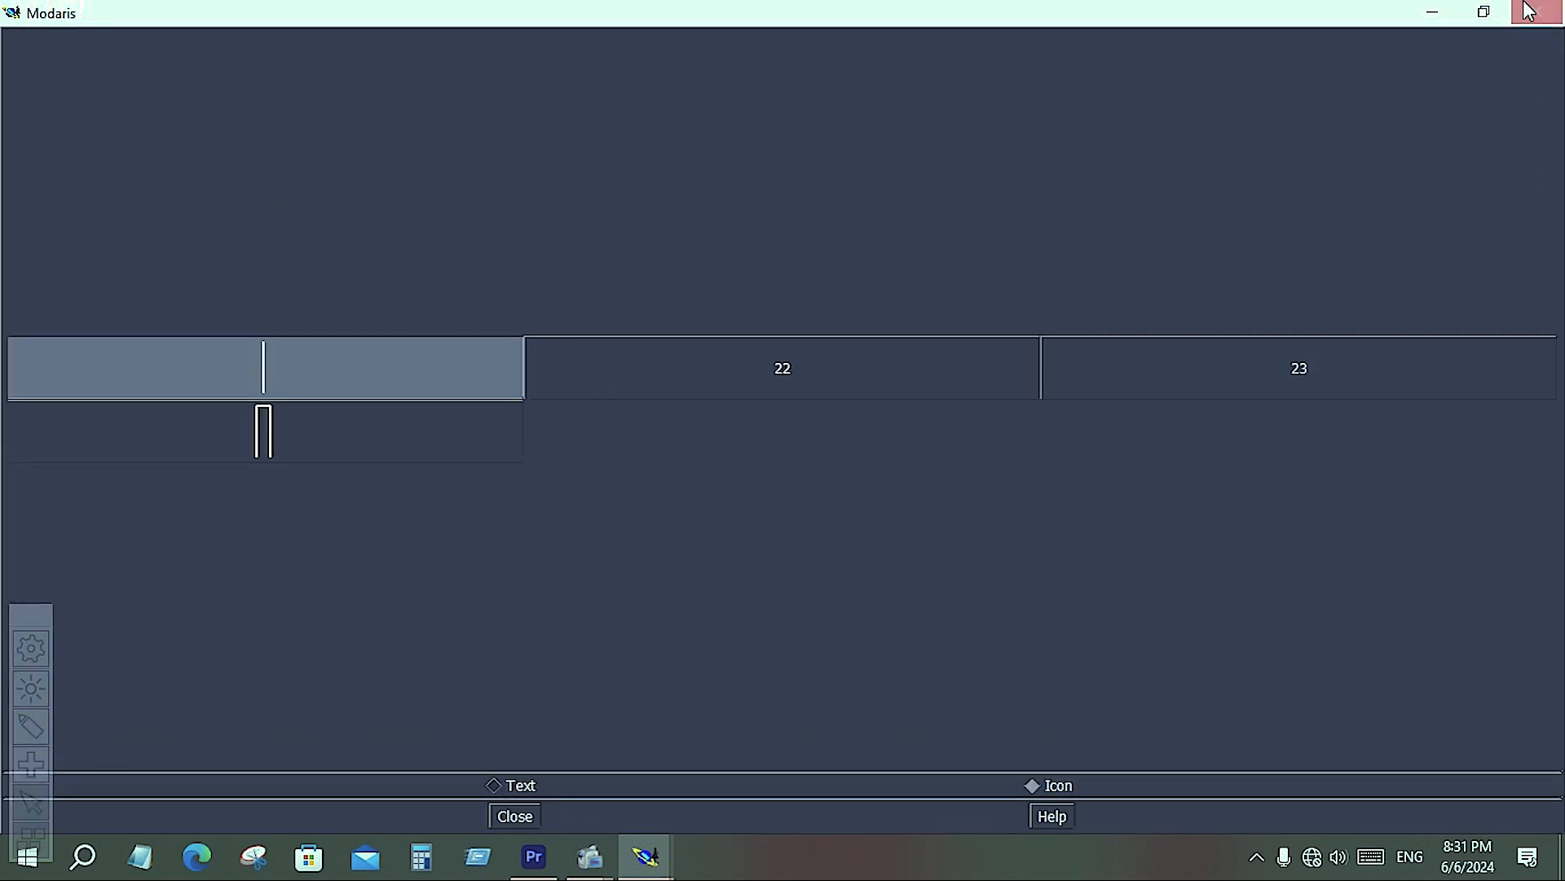
{"action": "left_click", "coordinate": [1485, 21]}
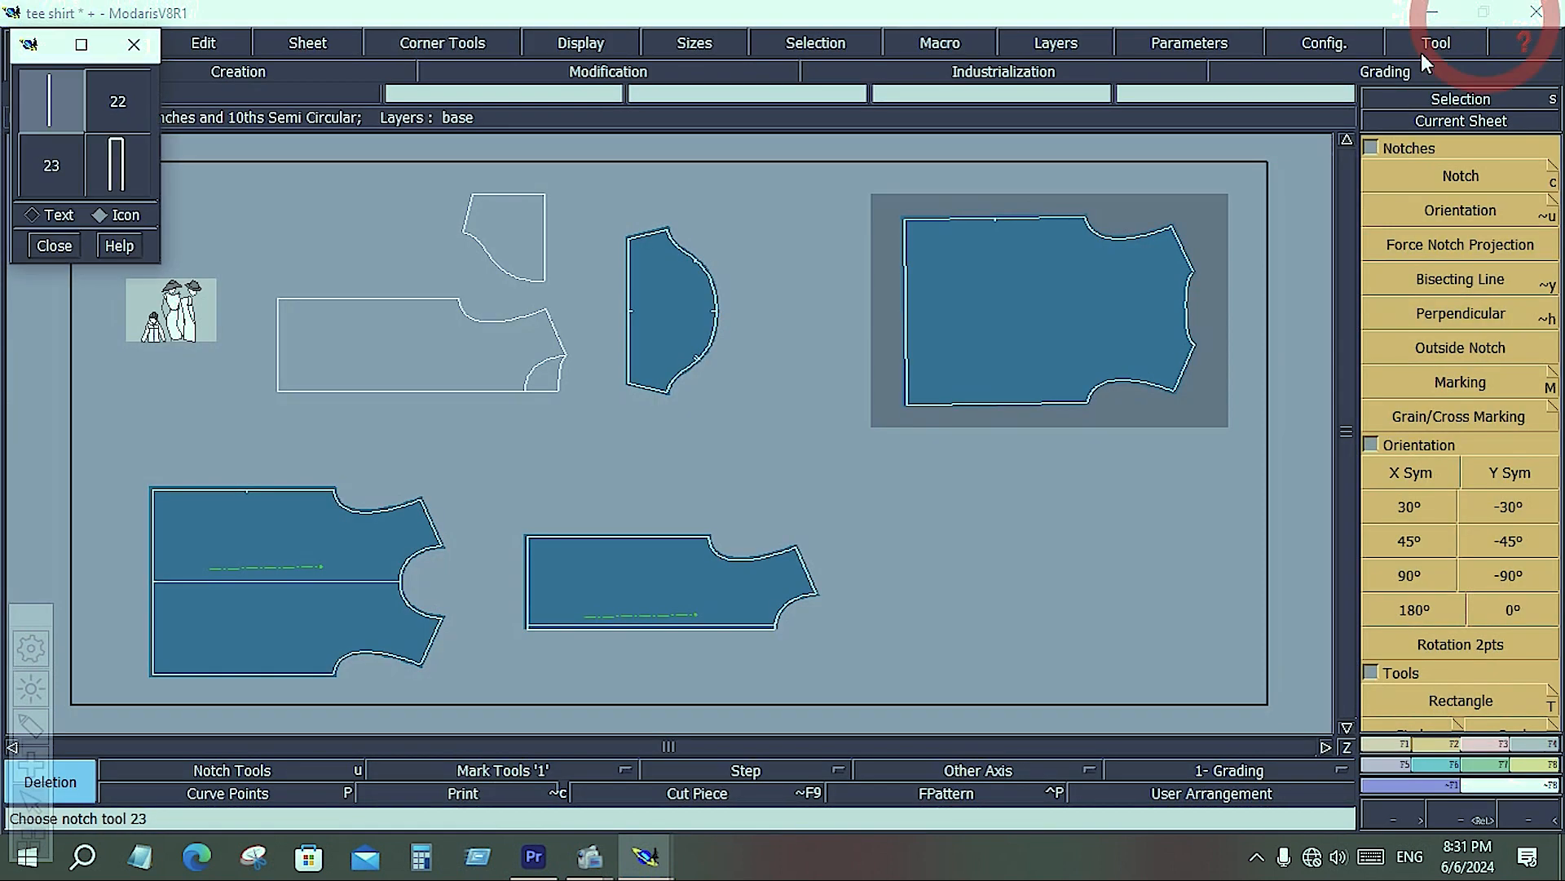
{"action": "left_click", "coordinate": [67, 105]}
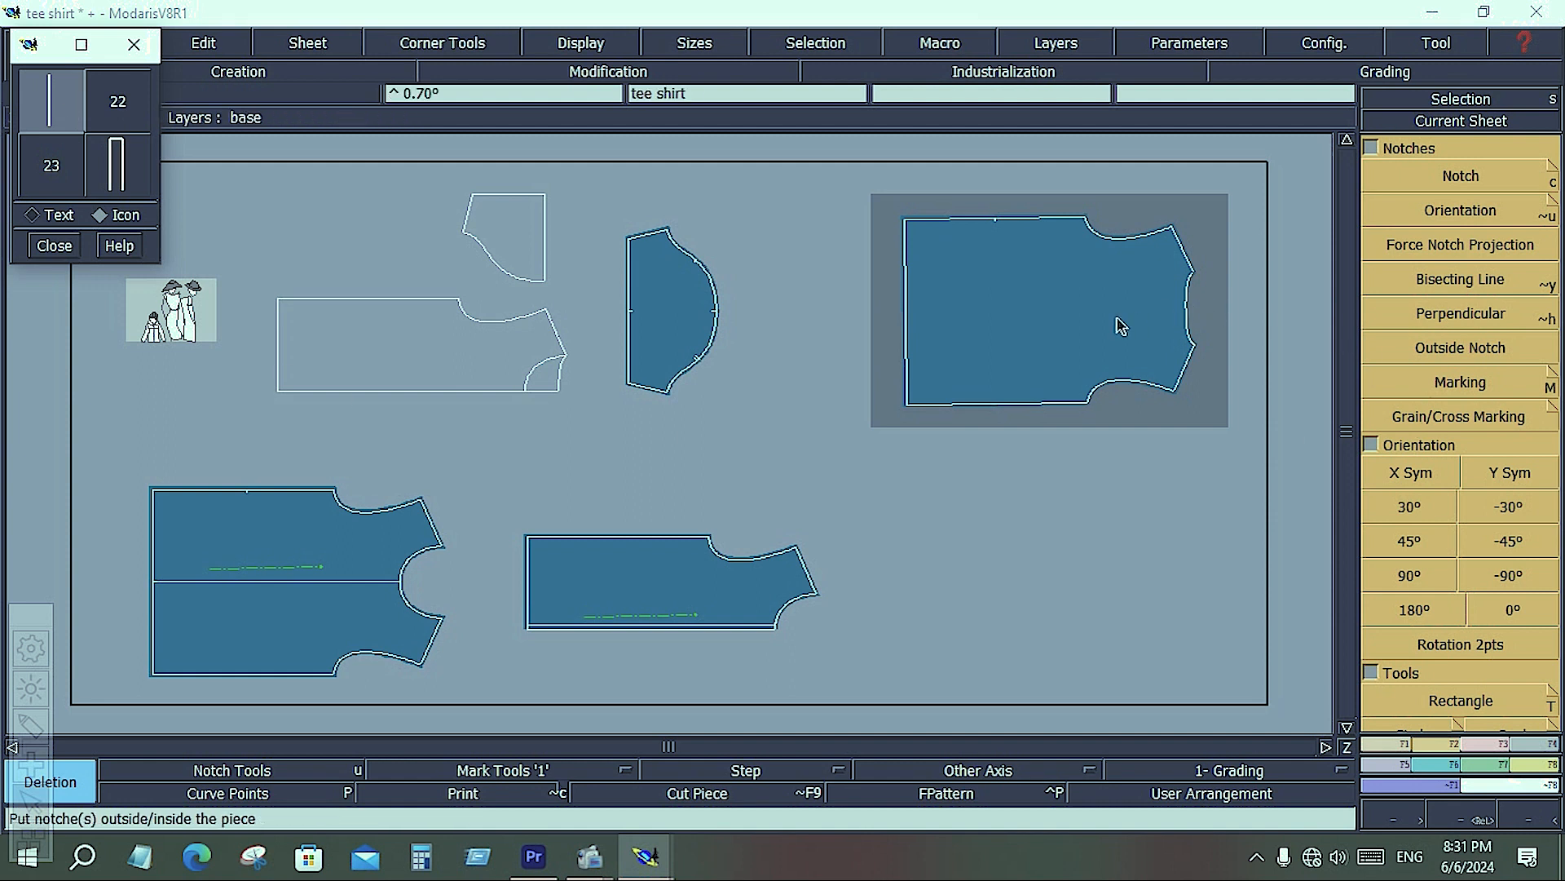
Place a type 21 notch at the centre point of the full body piece's neckline.
{"action": "key", "text": "Home"}
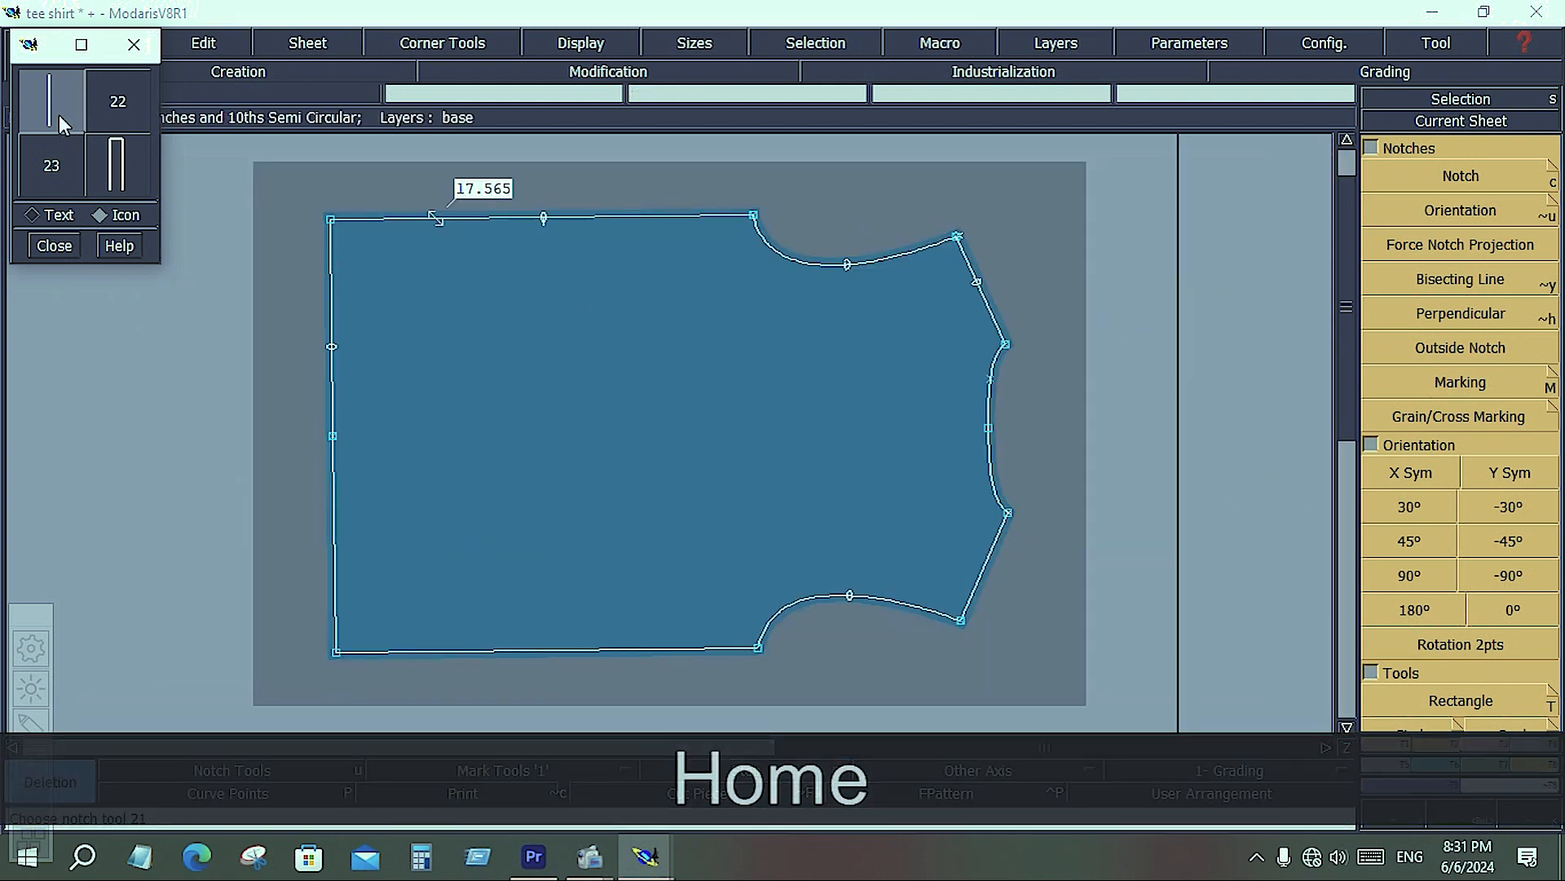
{"action": "left_click", "coordinate": [987, 434]}
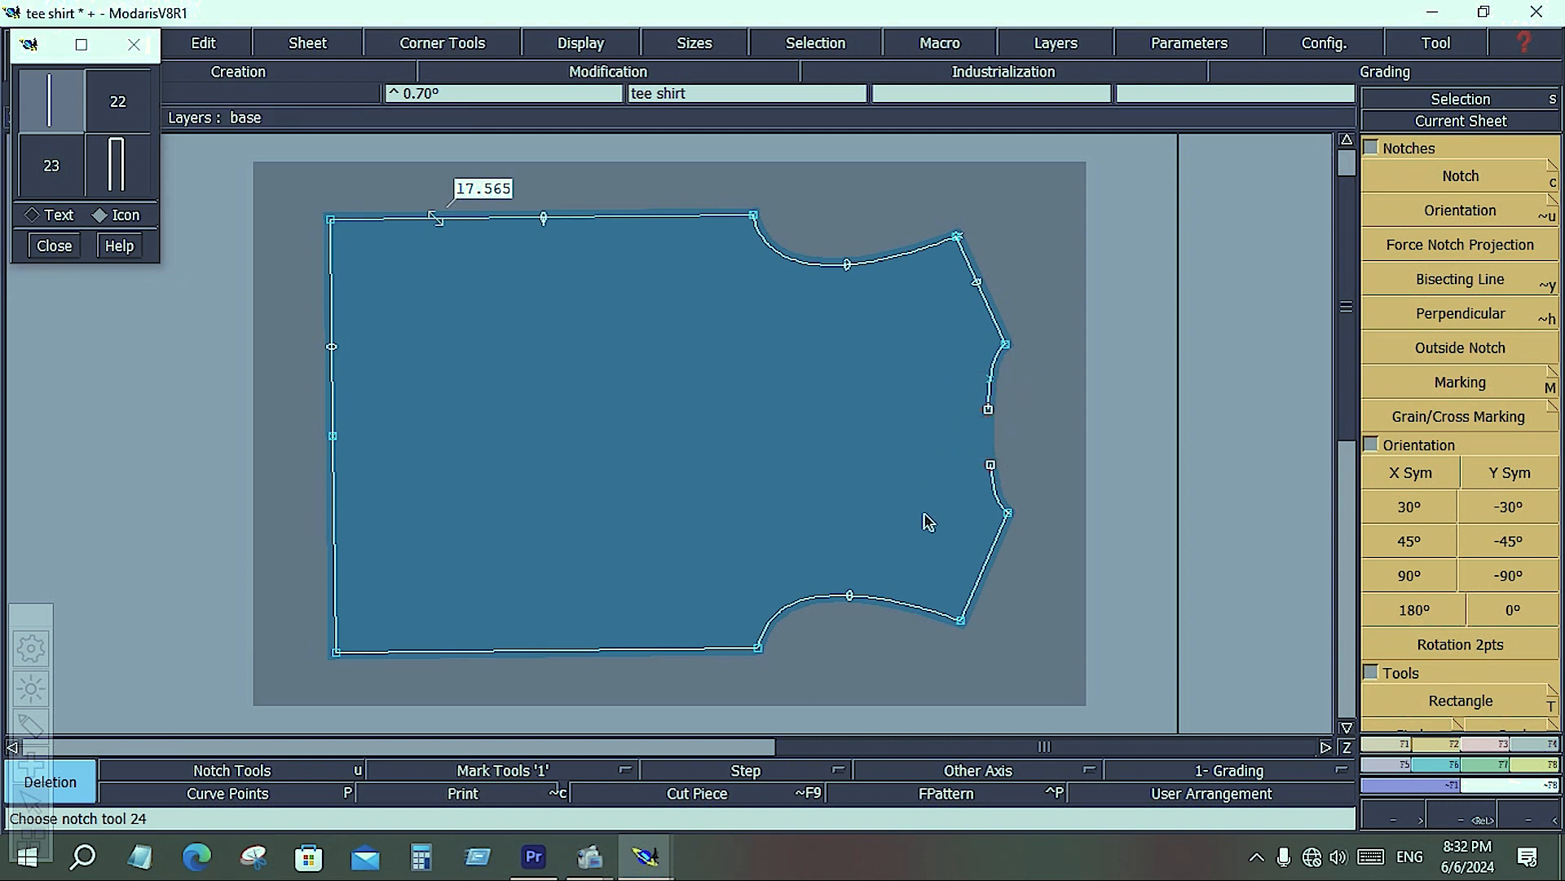
{"action": "key", "text": "ctrl+z"}
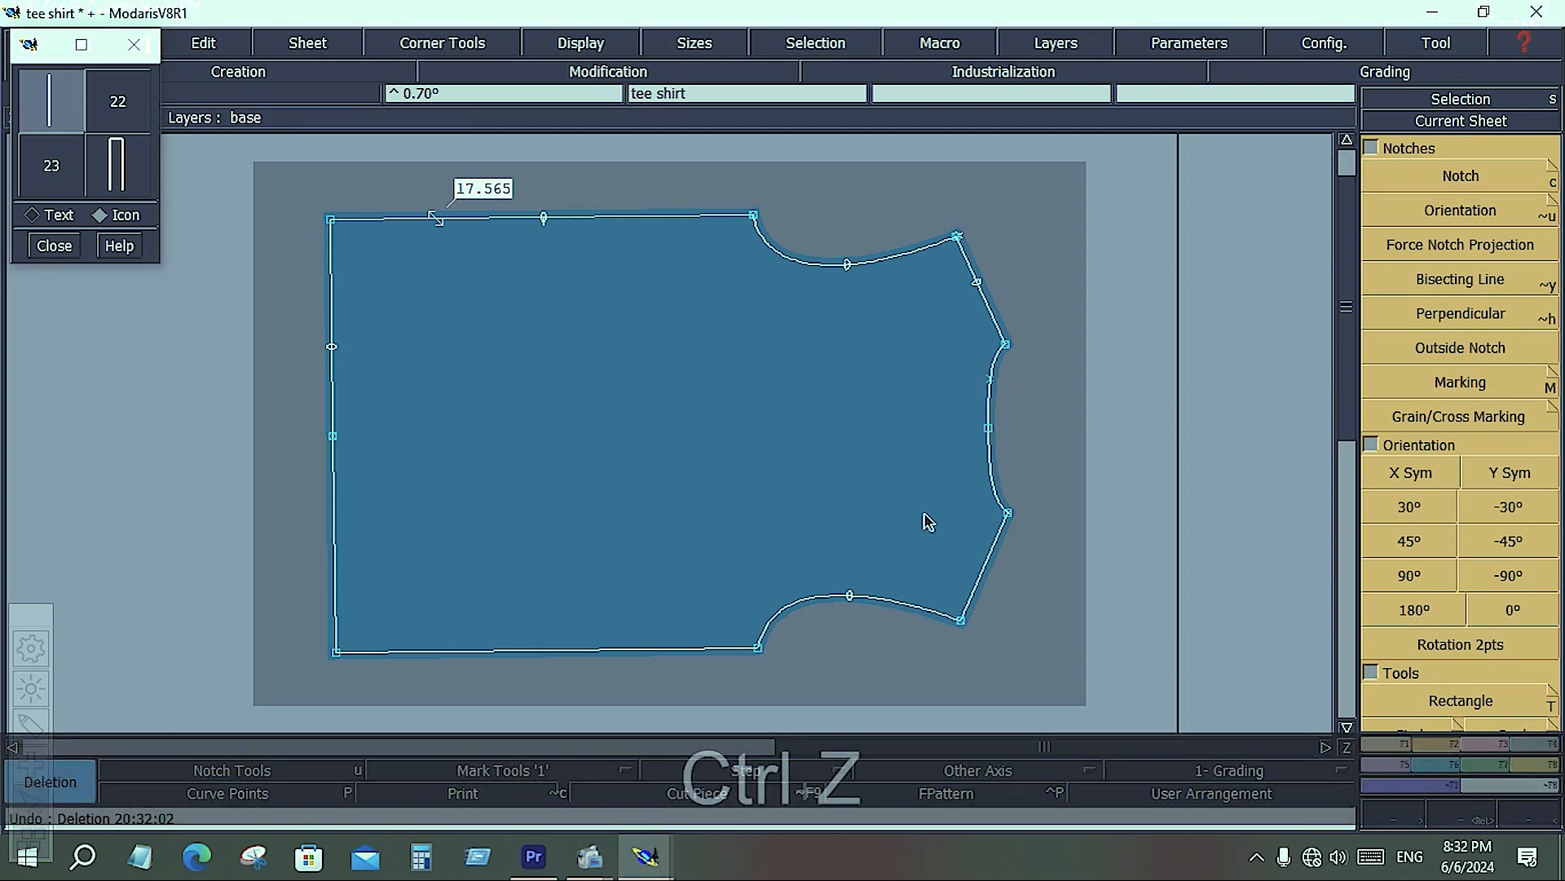
{"action": "left_click", "coordinate": [1477, 184]}
{"action": "left_click", "coordinate": [987, 424]}
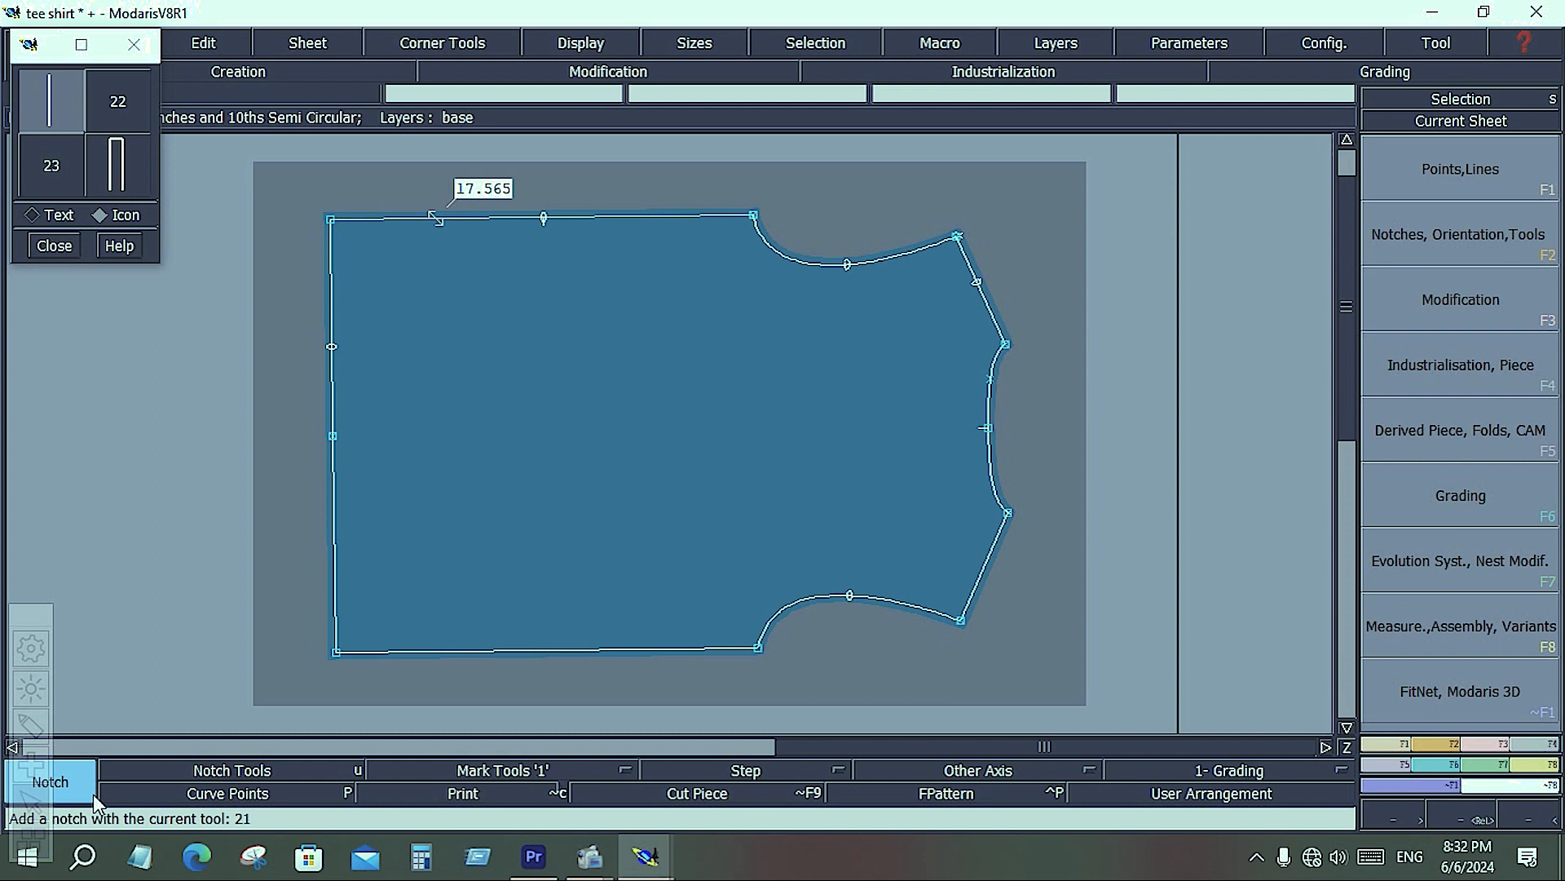
{"action": "left_click_drag", "start_coordinate": [31, 627], "coordinate": [53, 414]}
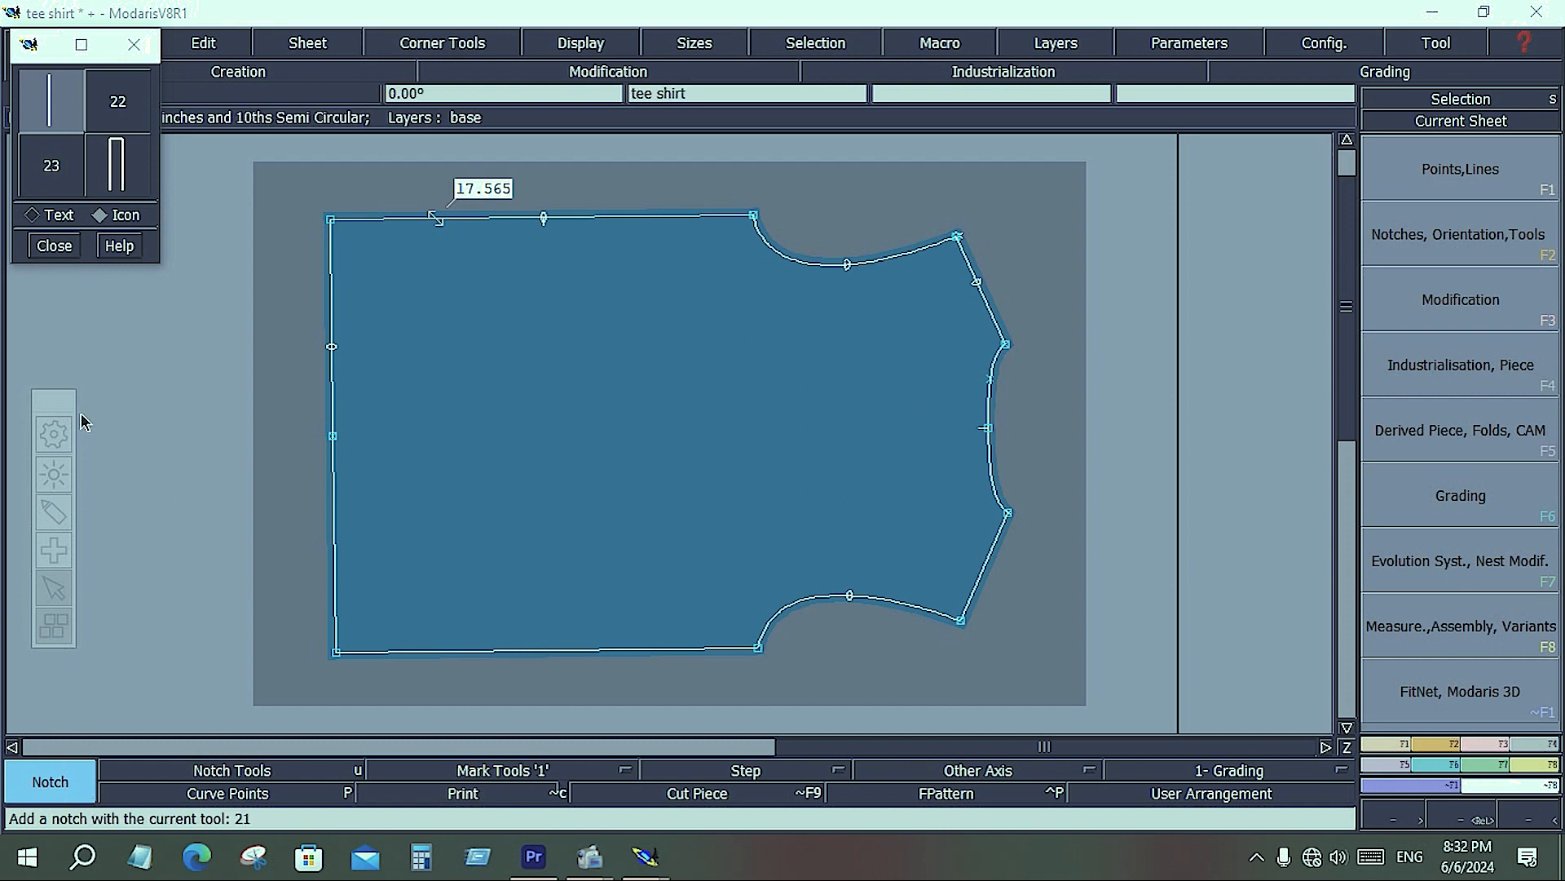
{"action": "left_click_drag", "start_coordinate": [59, 411], "coordinate": [30, 489]}
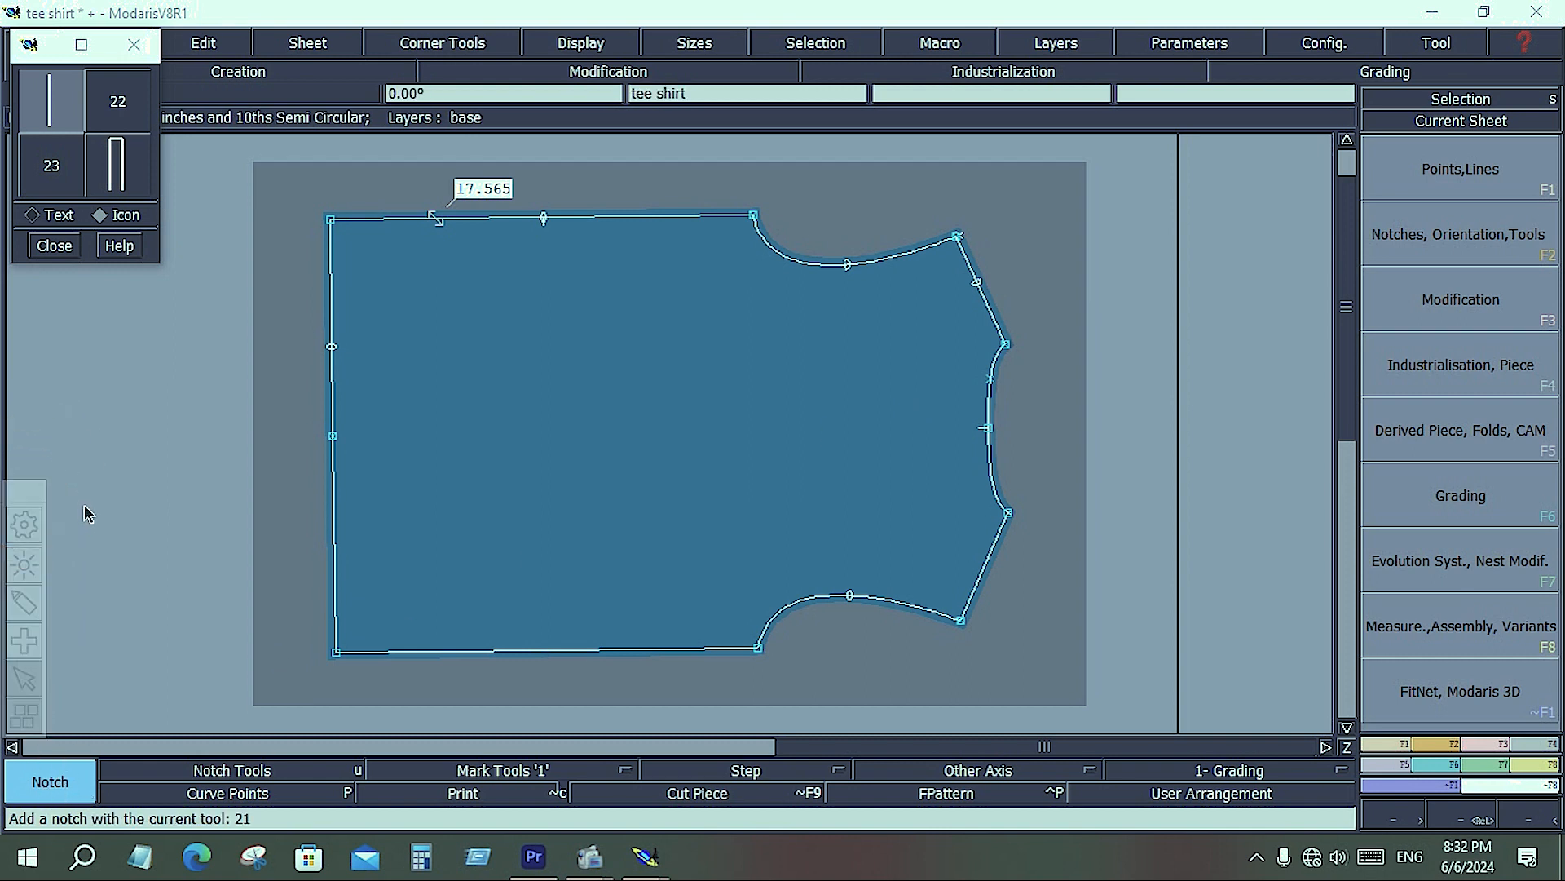
Place a double-line notch of type 24 on the existing point of the body piece's upper side edge.
{"action": "left_click", "coordinate": [1530, 249]}
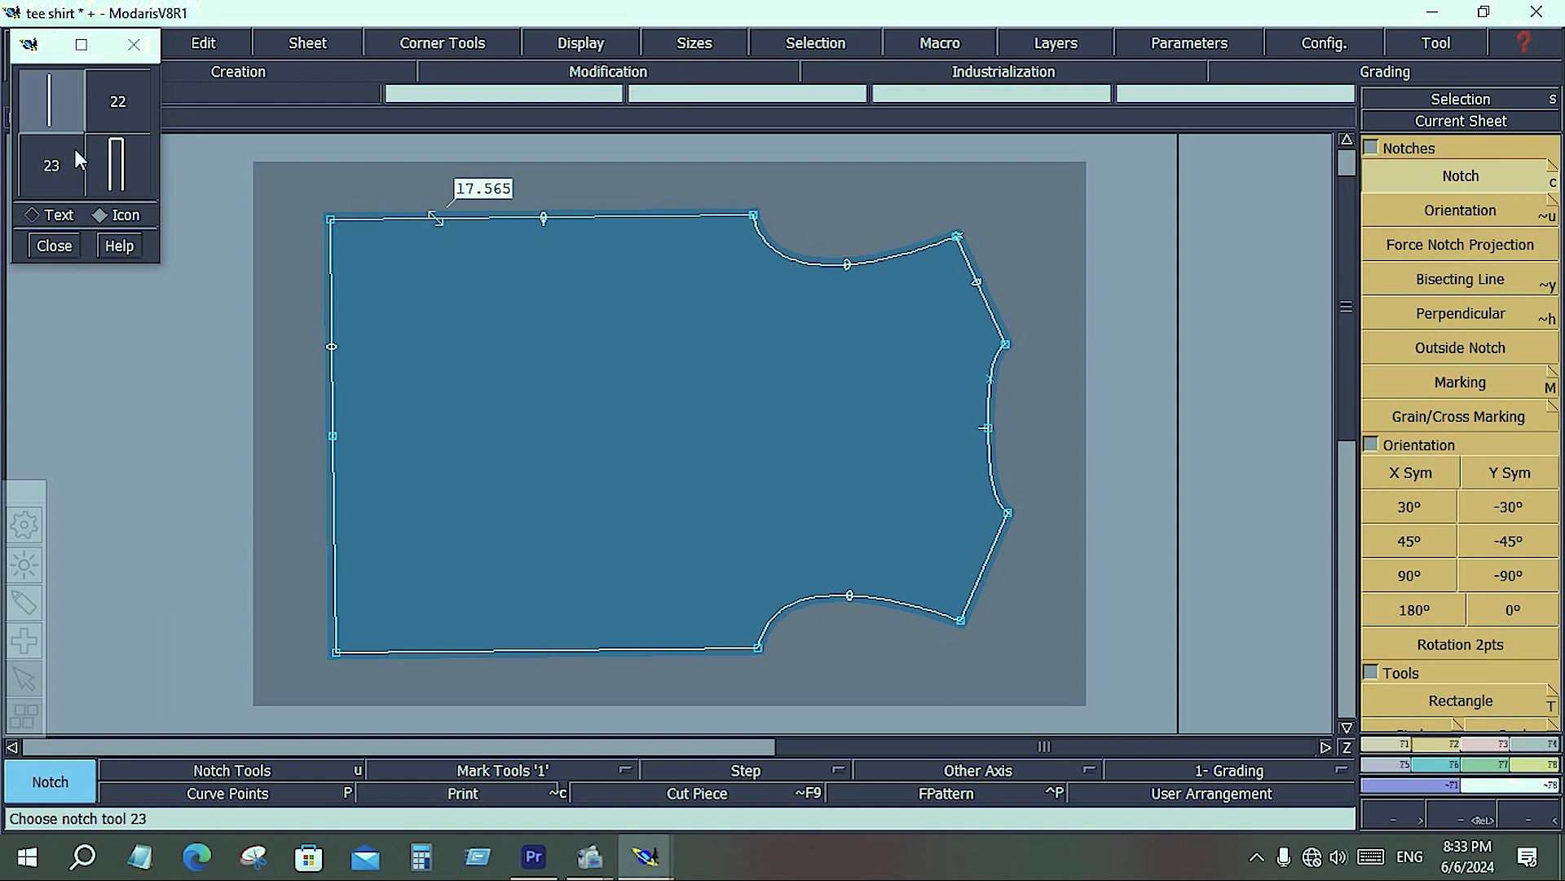
{"action": "left_click", "coordinate": [121, 168]}
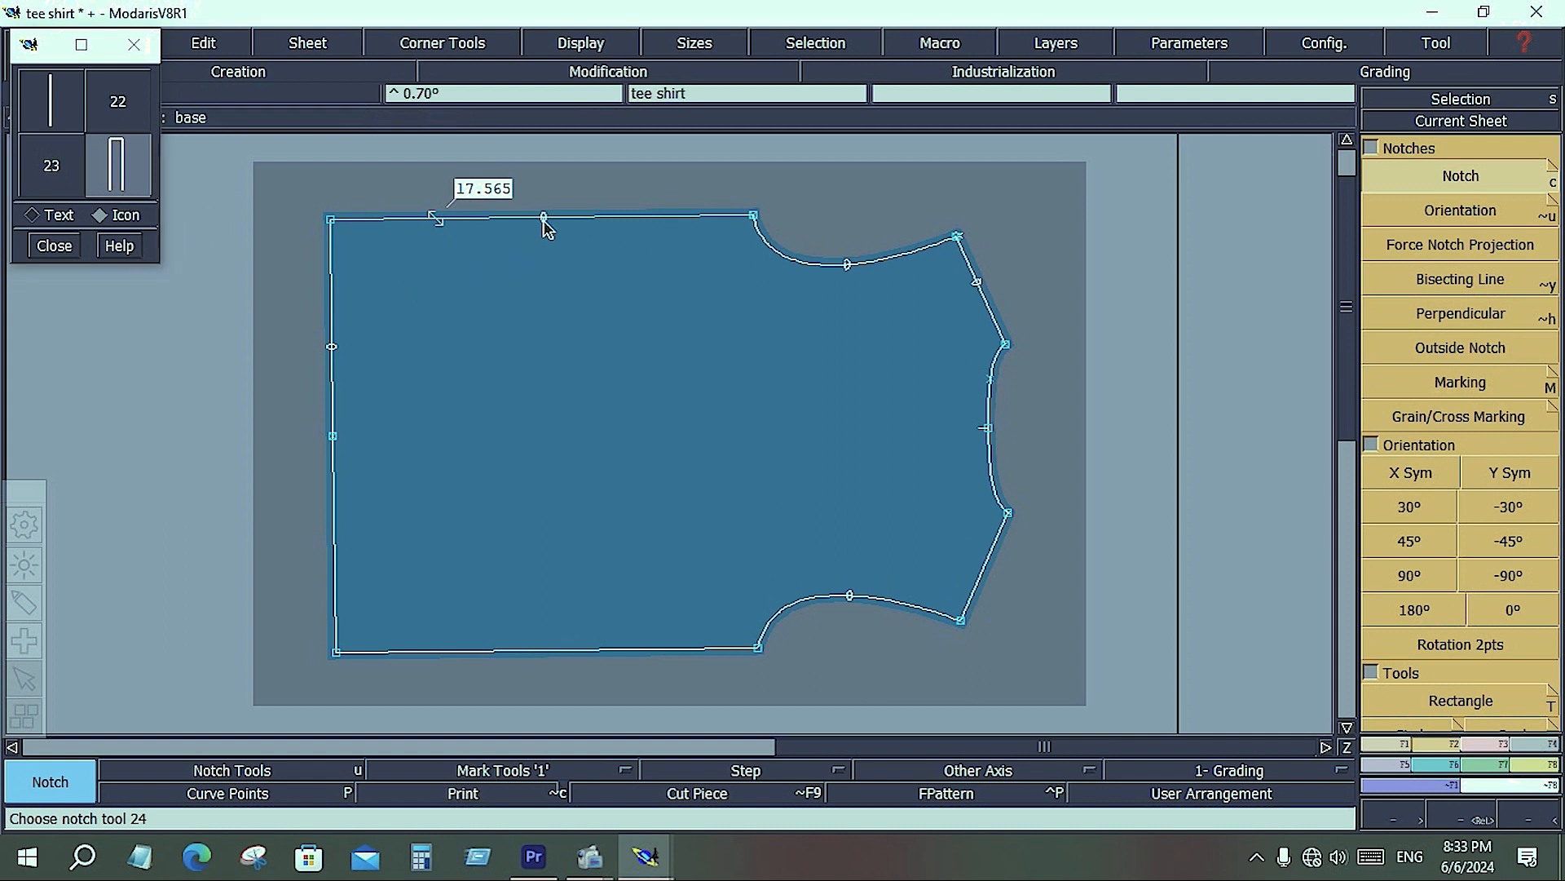
{"action": "scroll", "coordinate": [541, 228], "scroll_direction": "up", "scroll_amount": 3}
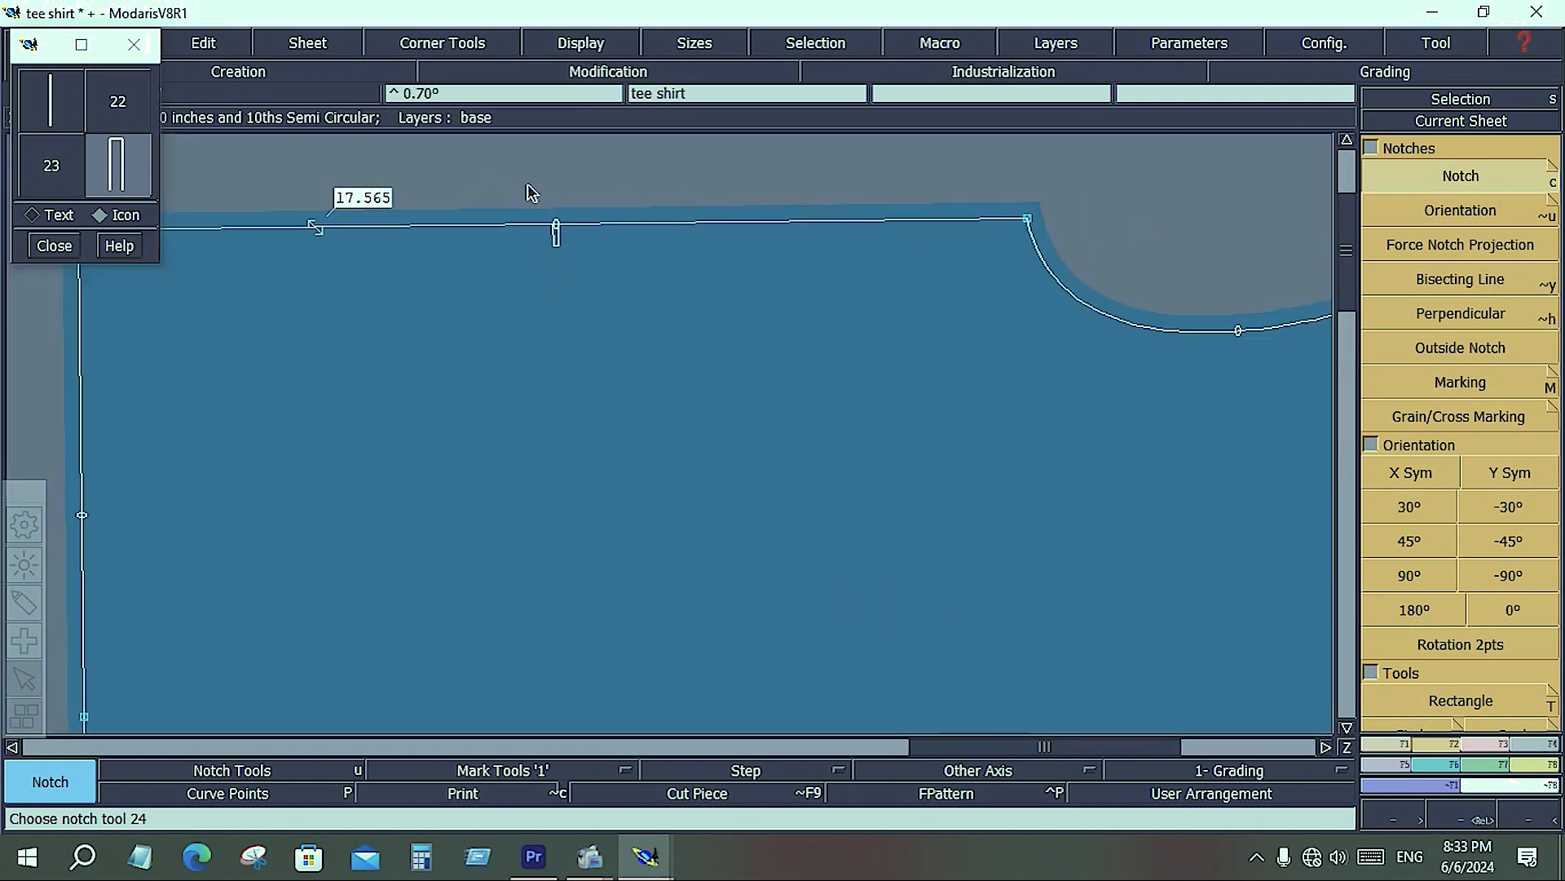
{"action": "scroll", "coordinate": [532, 193], "scroll_direction": "up", "scroll_amount": 2}
{"action": "scroll", "coordinate": [532, 193], "scroll_direction": "down", "scroll_amount": 2}
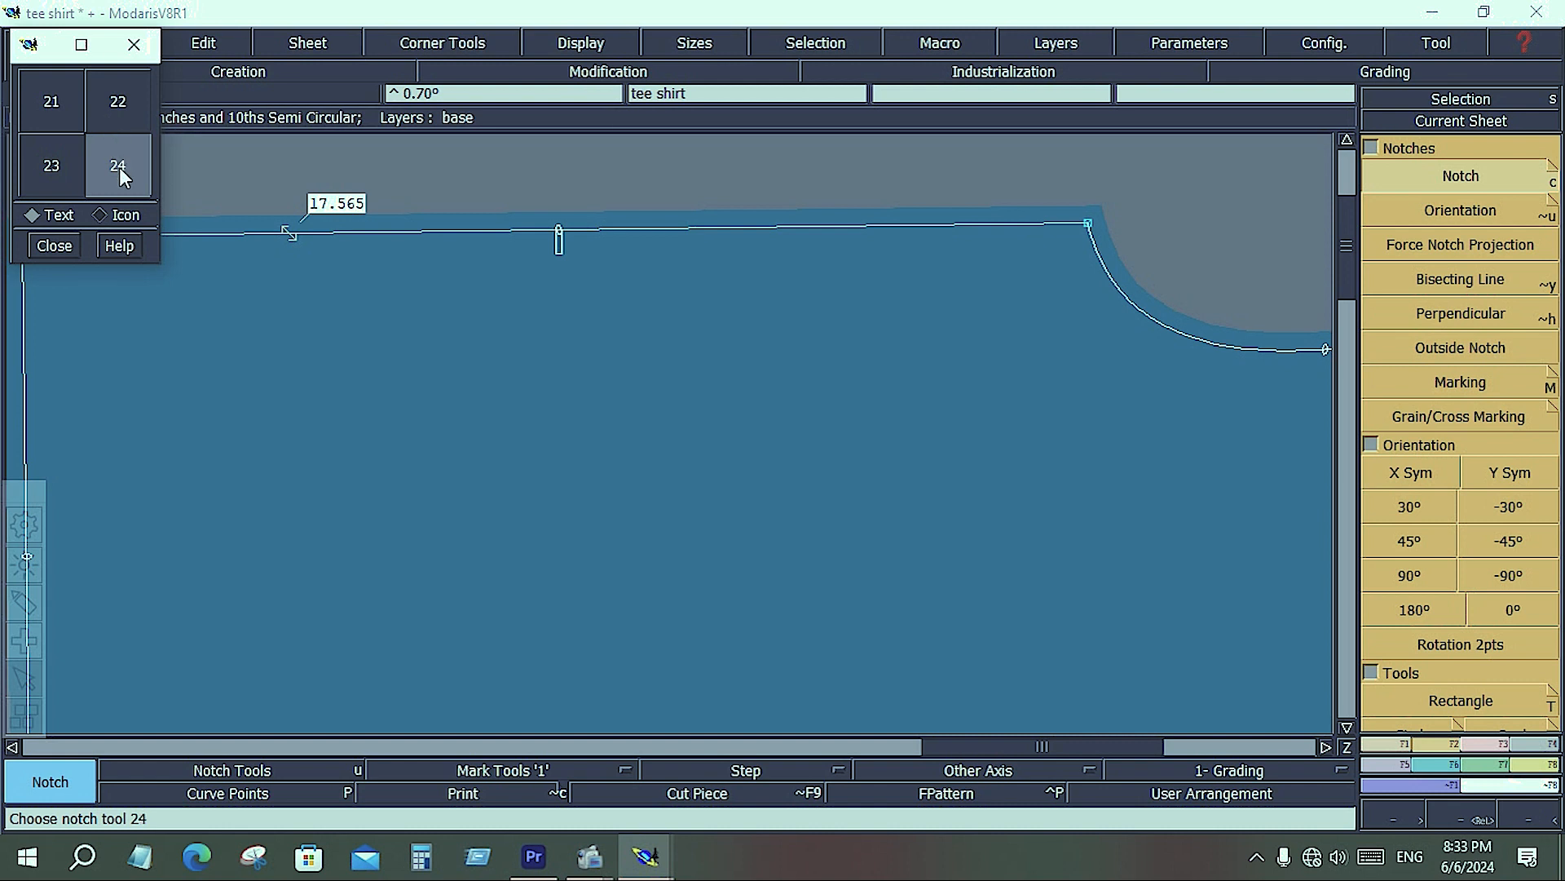
Compare notch types 21 to 24 by switching the notch palette between text numbers and icon shapes.
{"action": "left_click", "coordinate": [49, 163]}
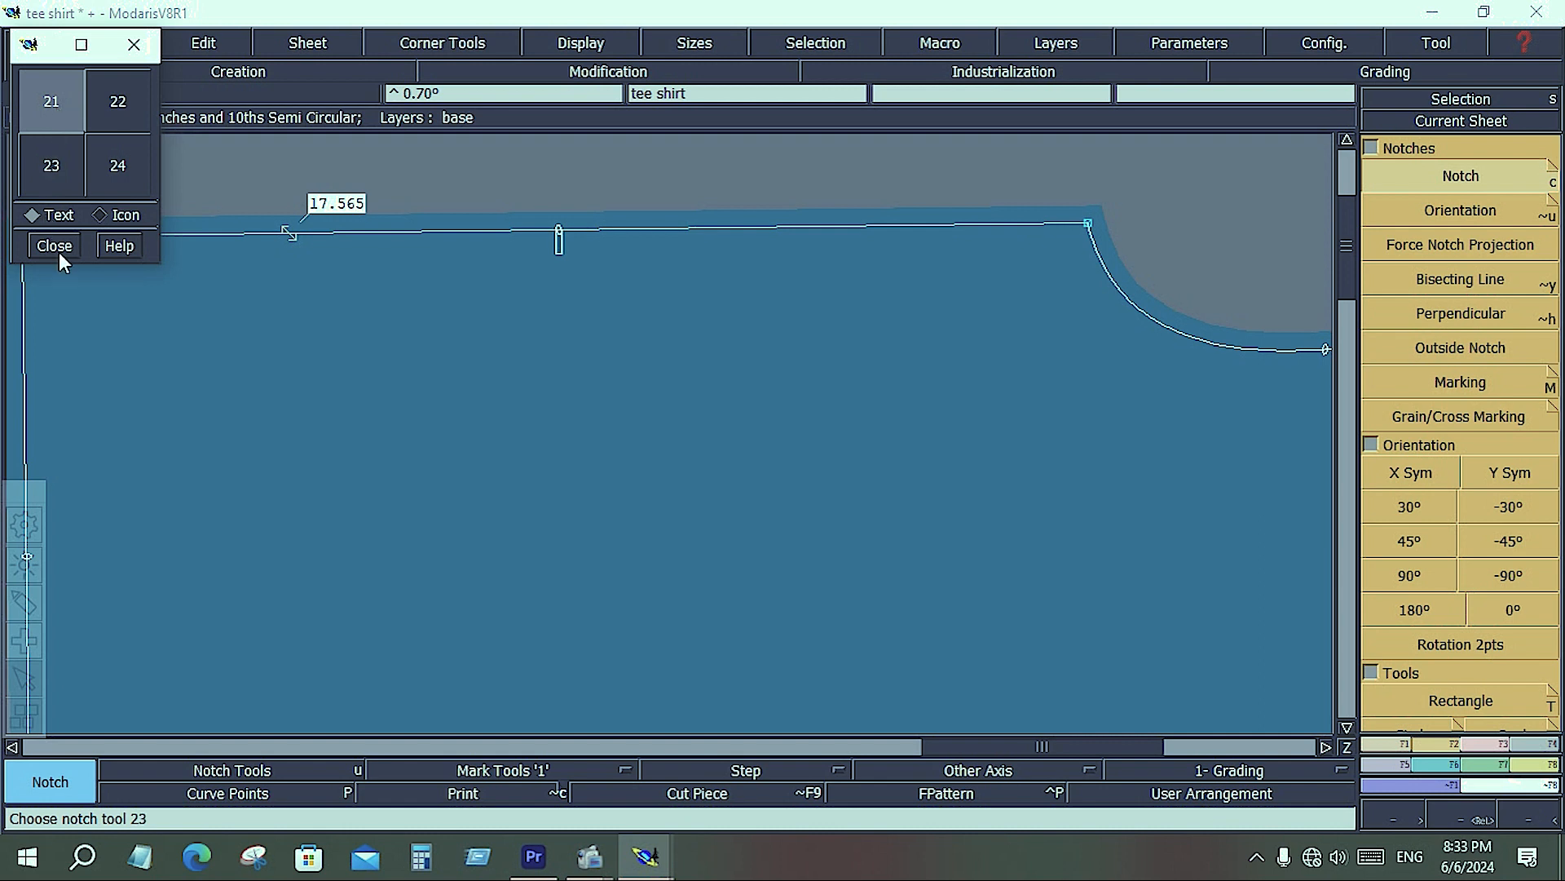
{"action": "left_click", "coordinate": [100, 214]}
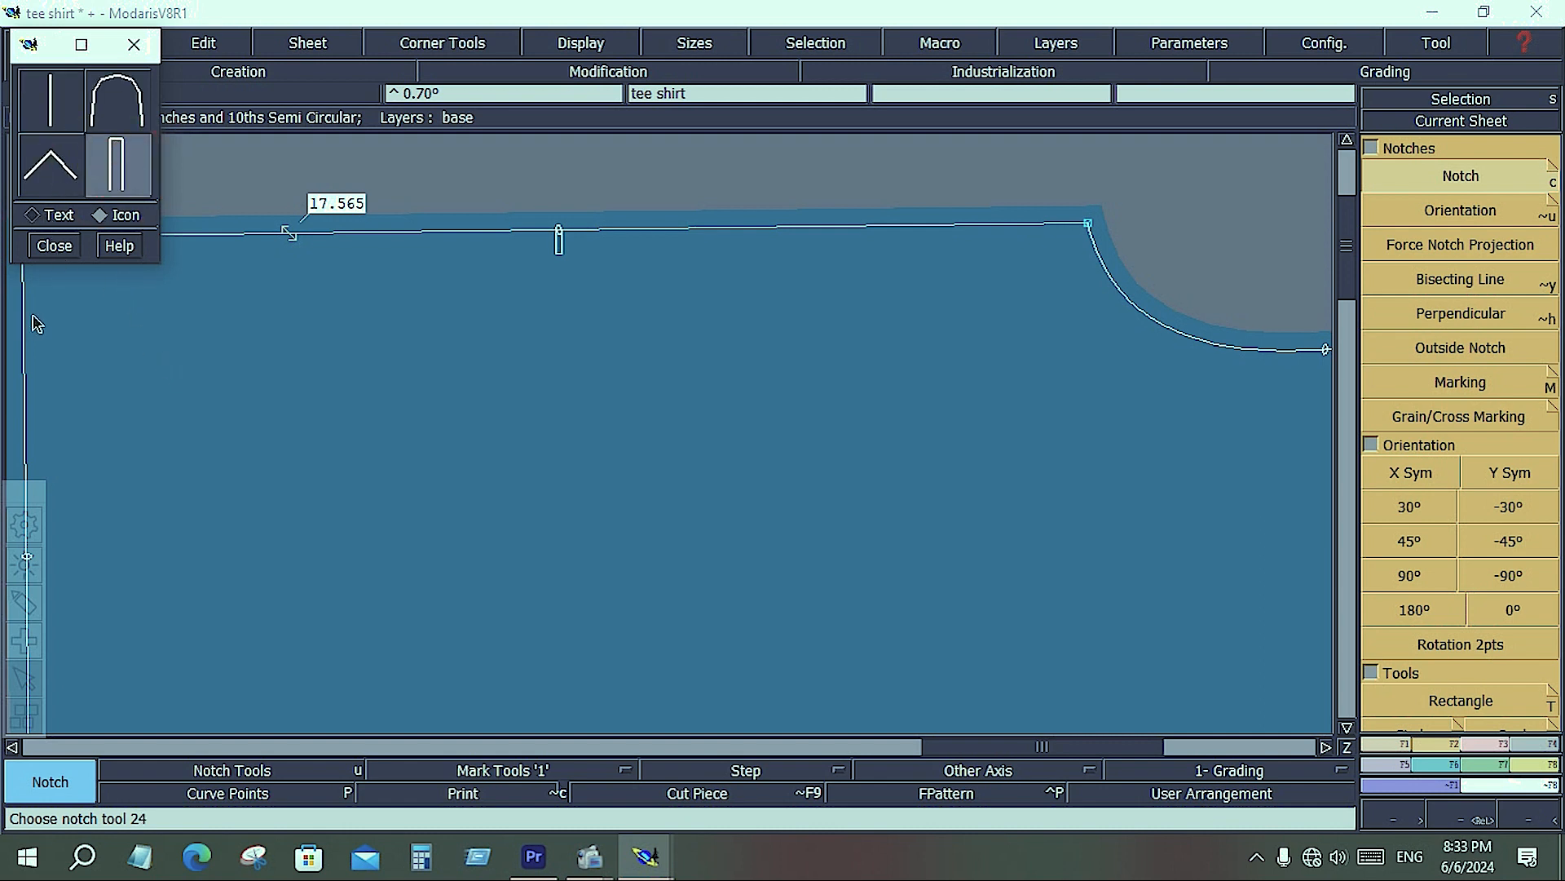
{"action": "left_click", "coordinate": [57, 215]}
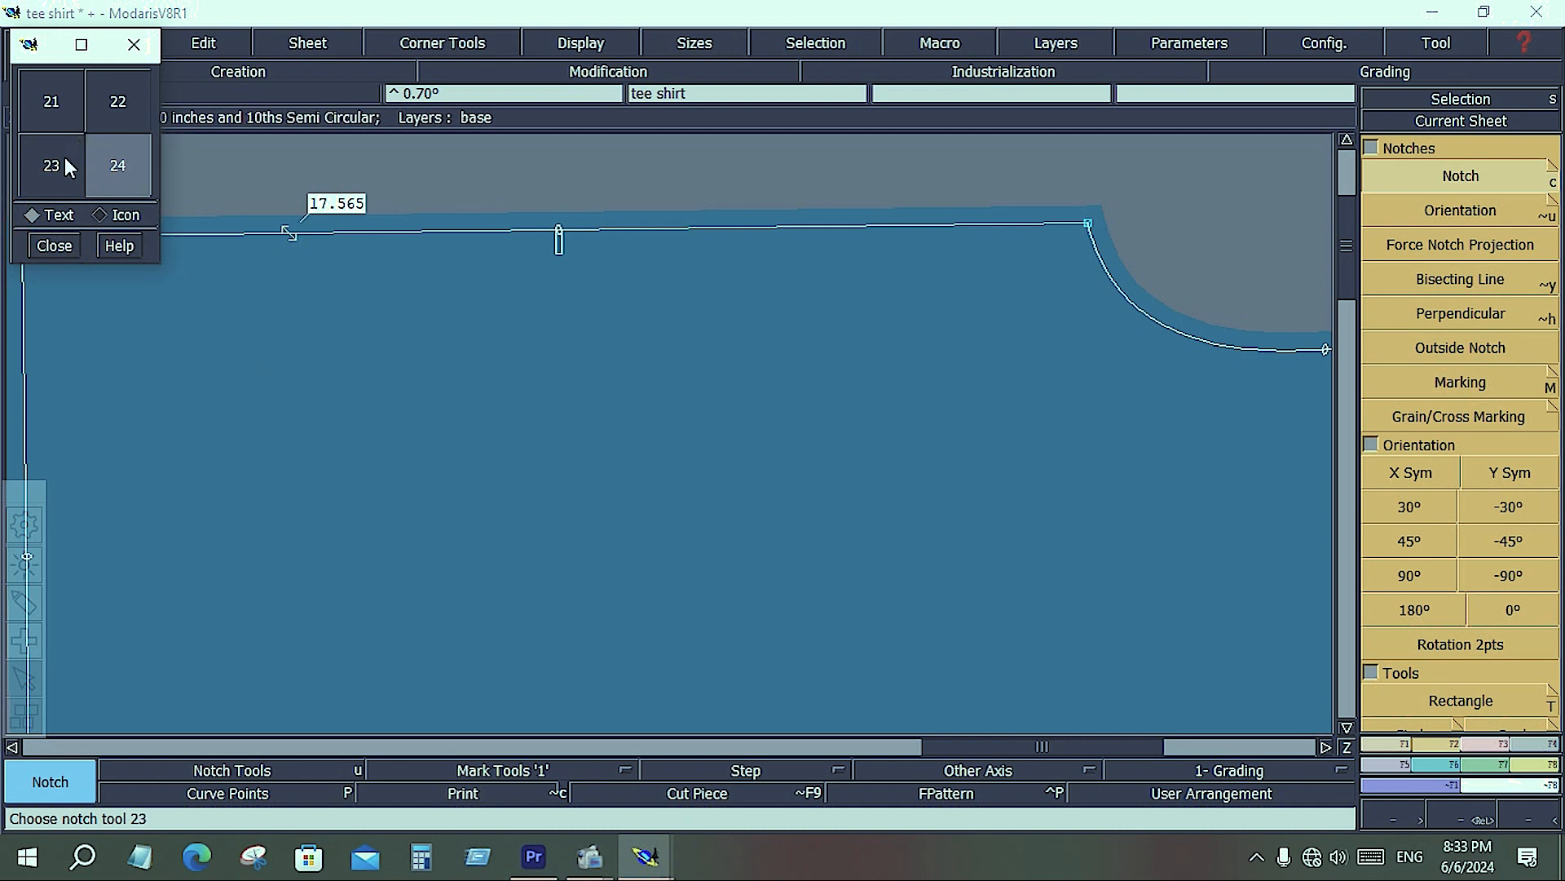
{"action": "left_click", "coordinate": [125, 220]}
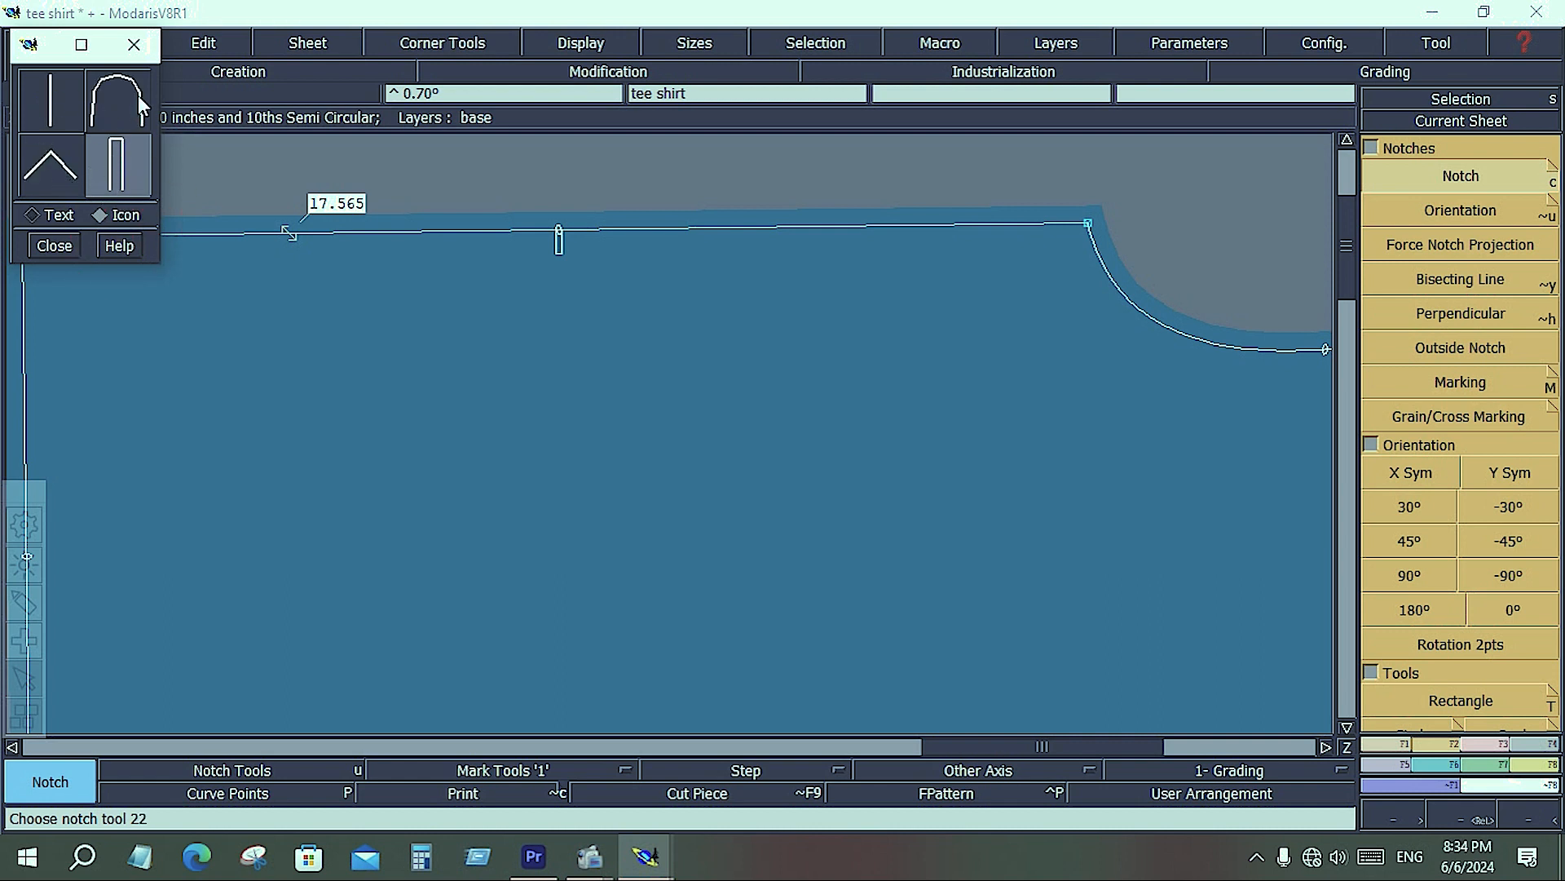
{"action": "left_click", "coordinate": [306, 236]}
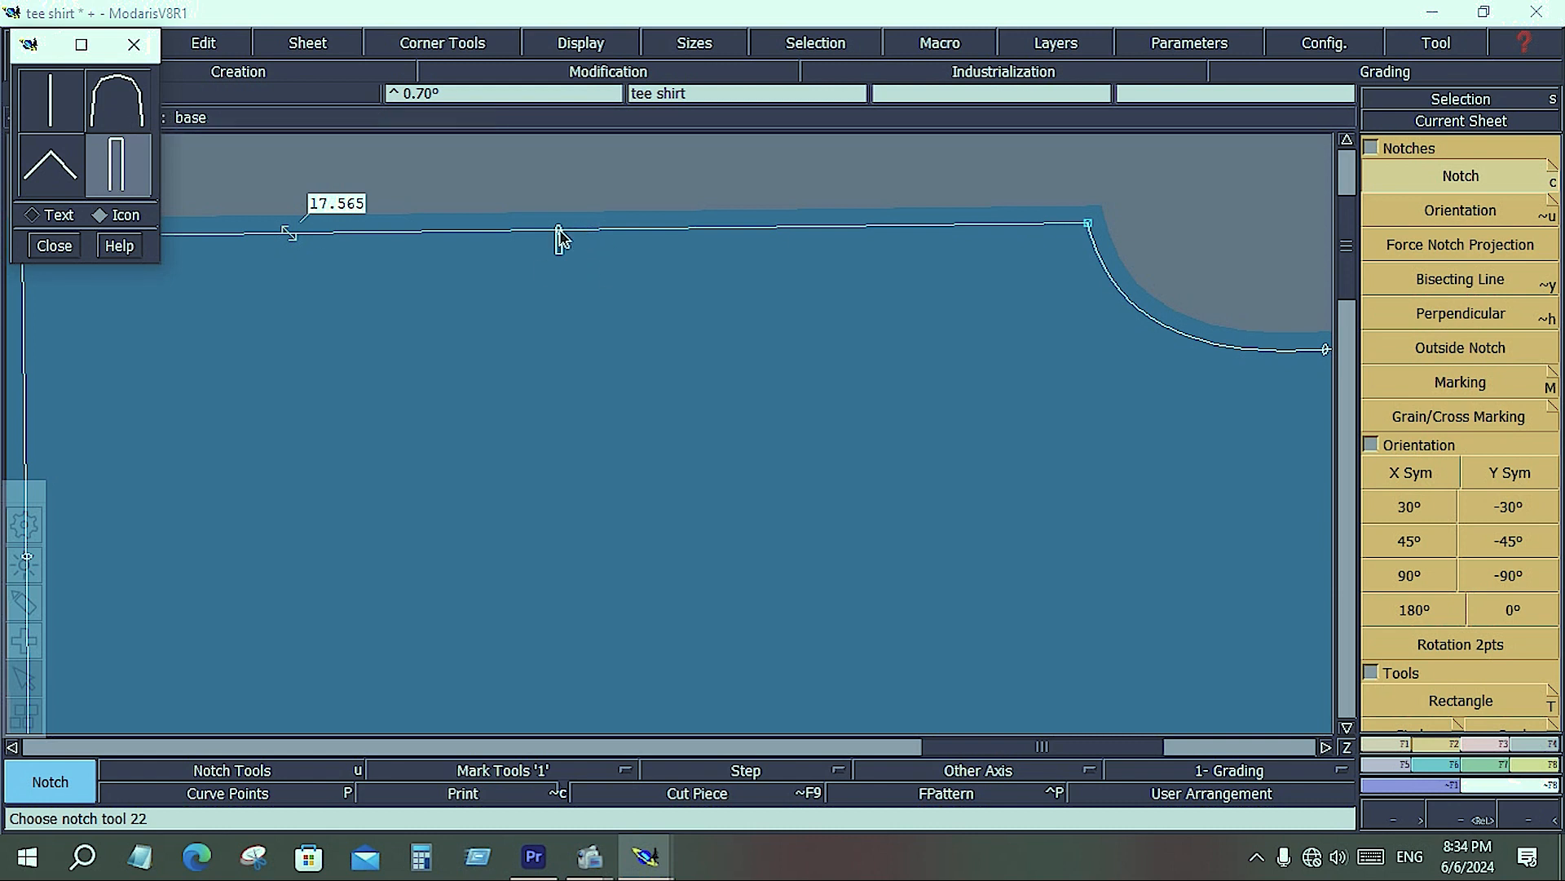
Add a rounded type 22 notch and a V-shaped type 23 notch along the body piece's upper side edge.
{"action": "left_click", "coordinate": [107, 102]}
{"action": "left_click", "coordinate": [359, 232]}
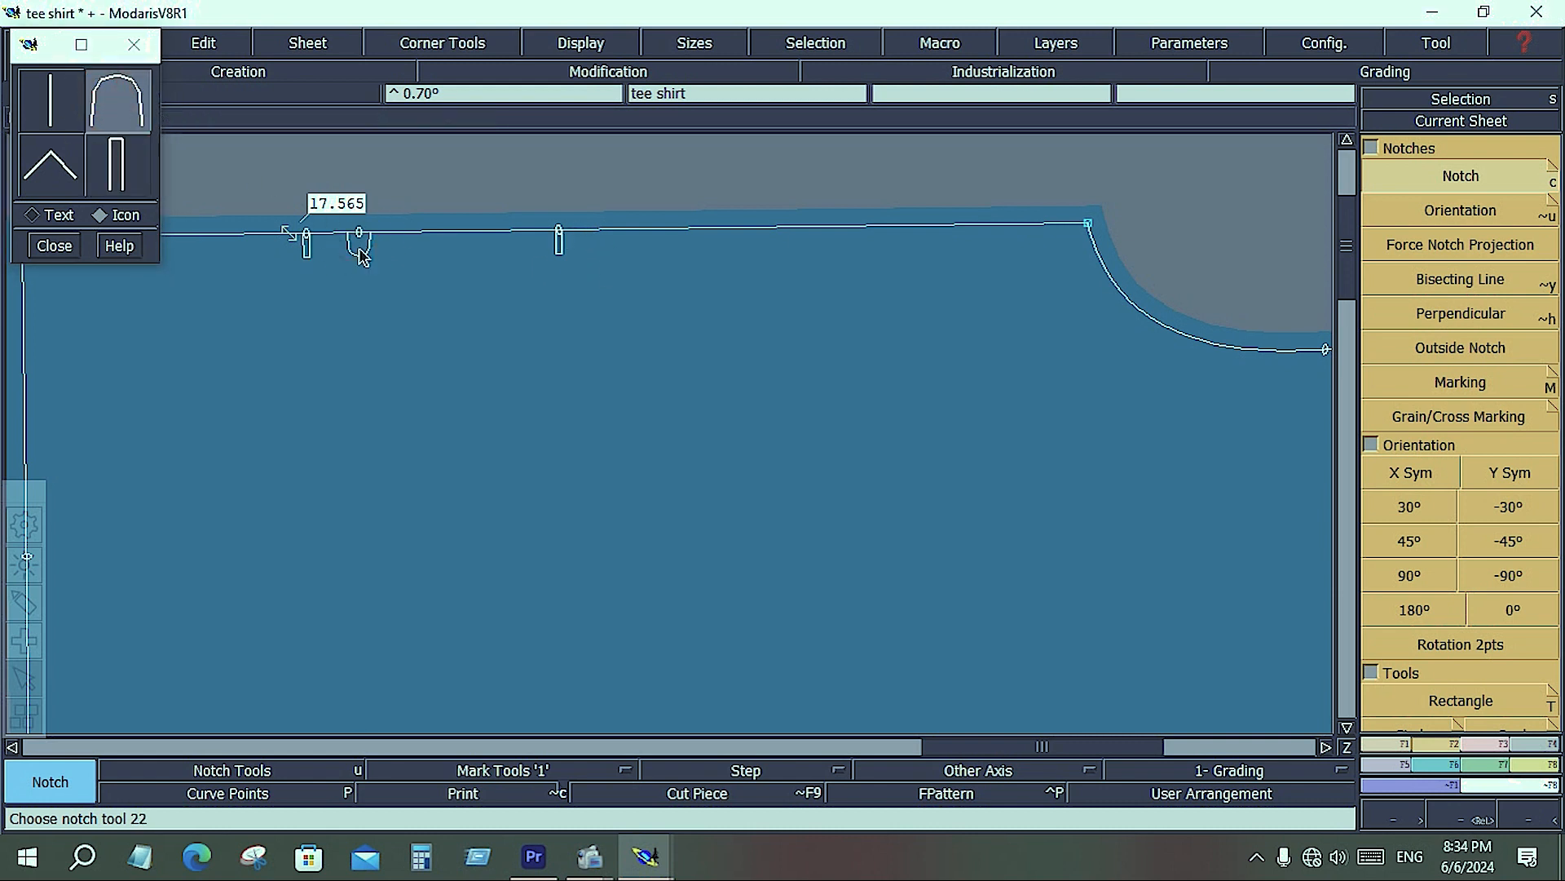
{"action": "left_click", "coordinate": [65, 168]}
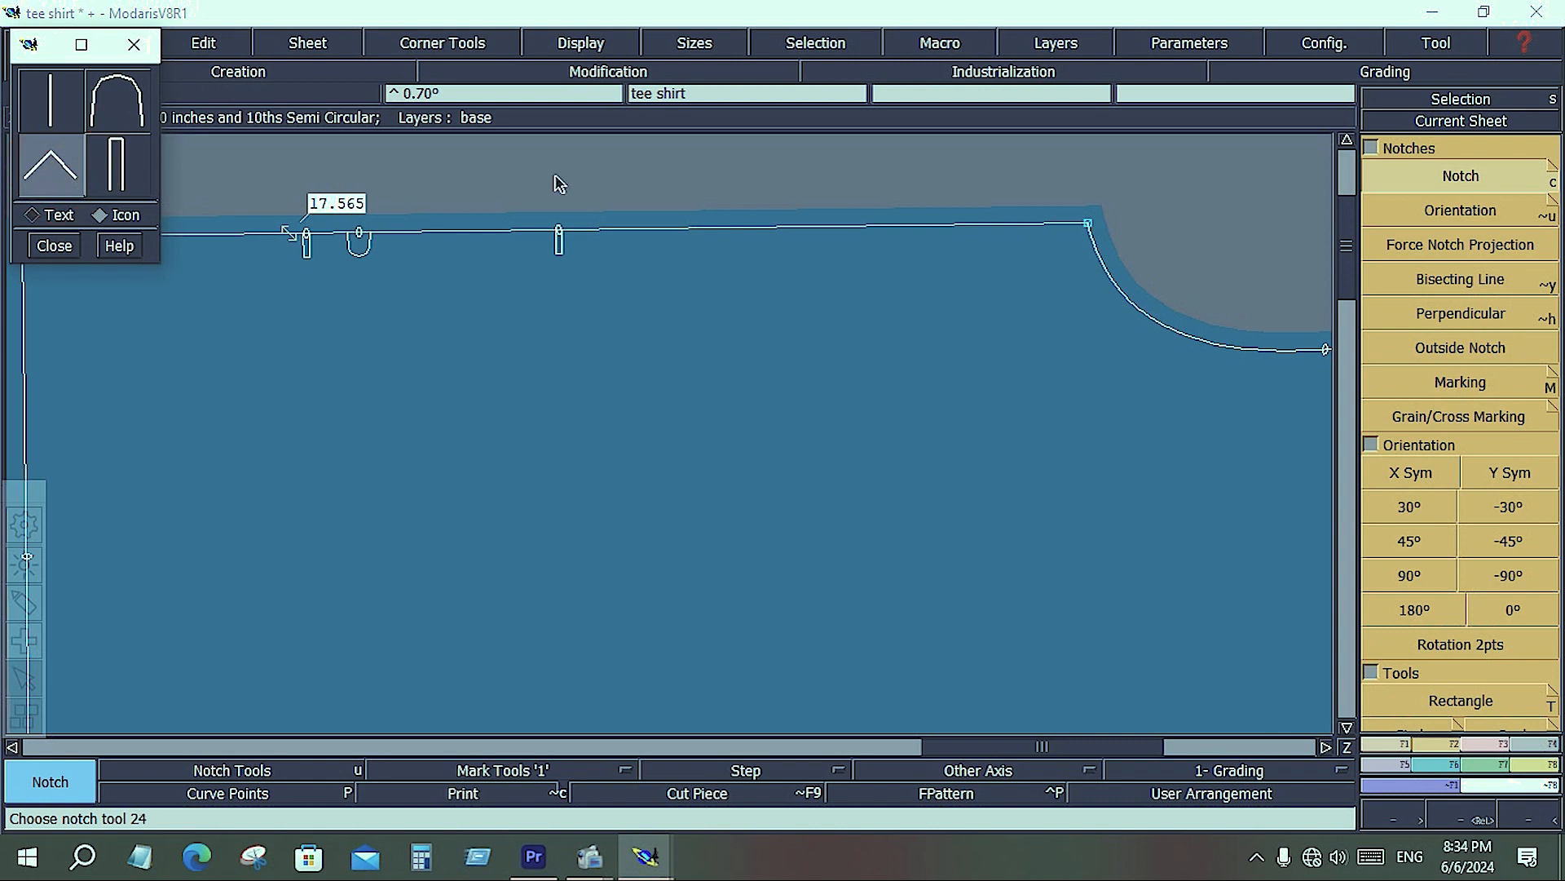
{"action": "left_click", "coordinate": [707, 231]}
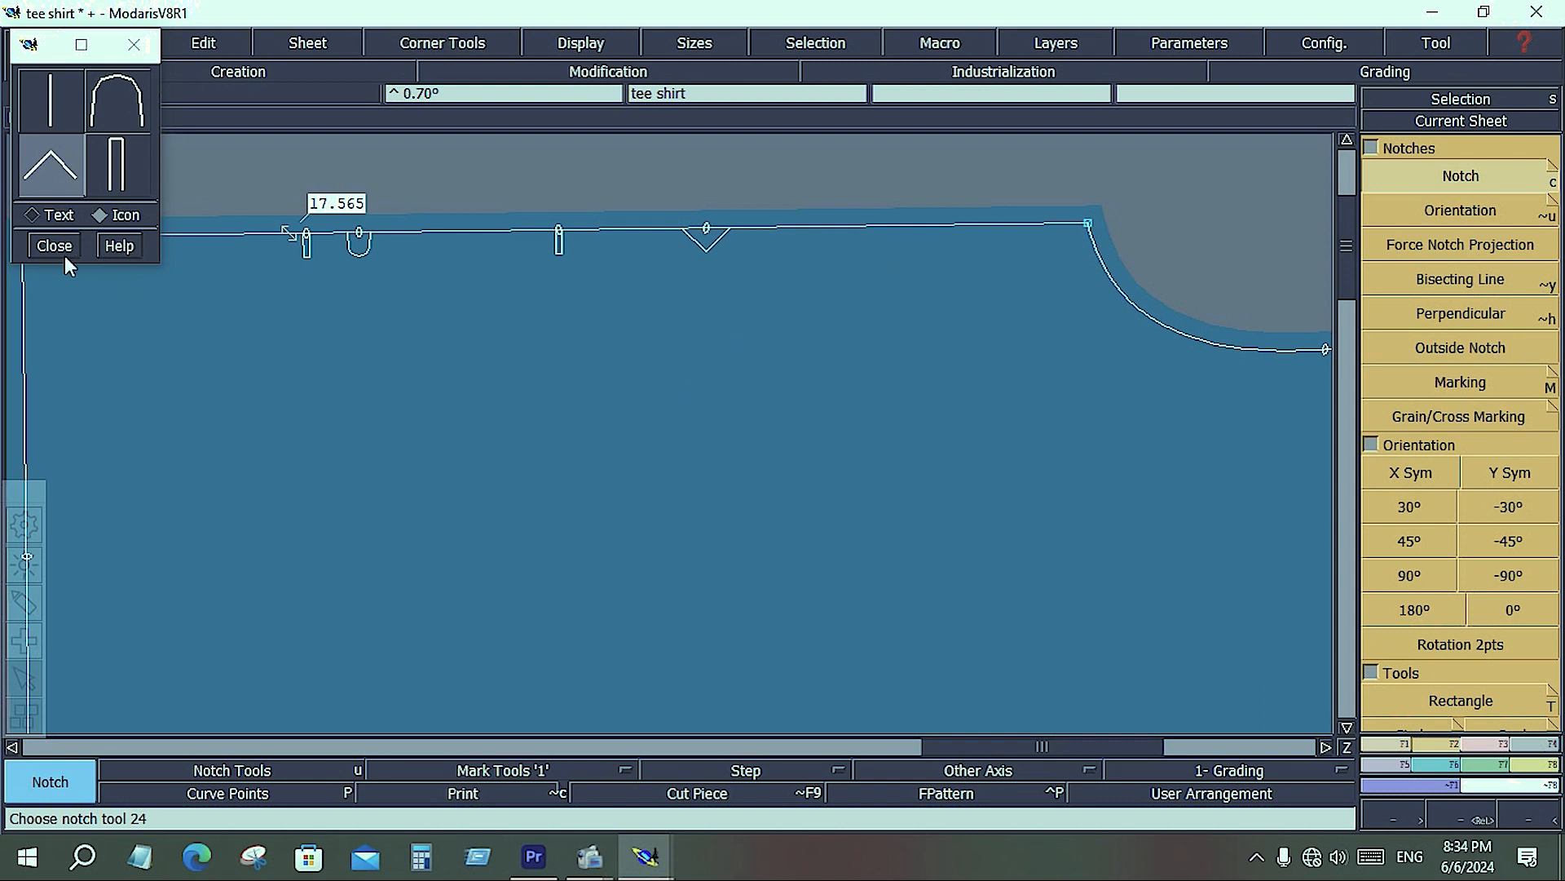
Switch the notch palette to text numbers and add notches of types 22, 21 and 24 along the upper side edge.
{"action": "left_click", "coordinate": [58, 215]}
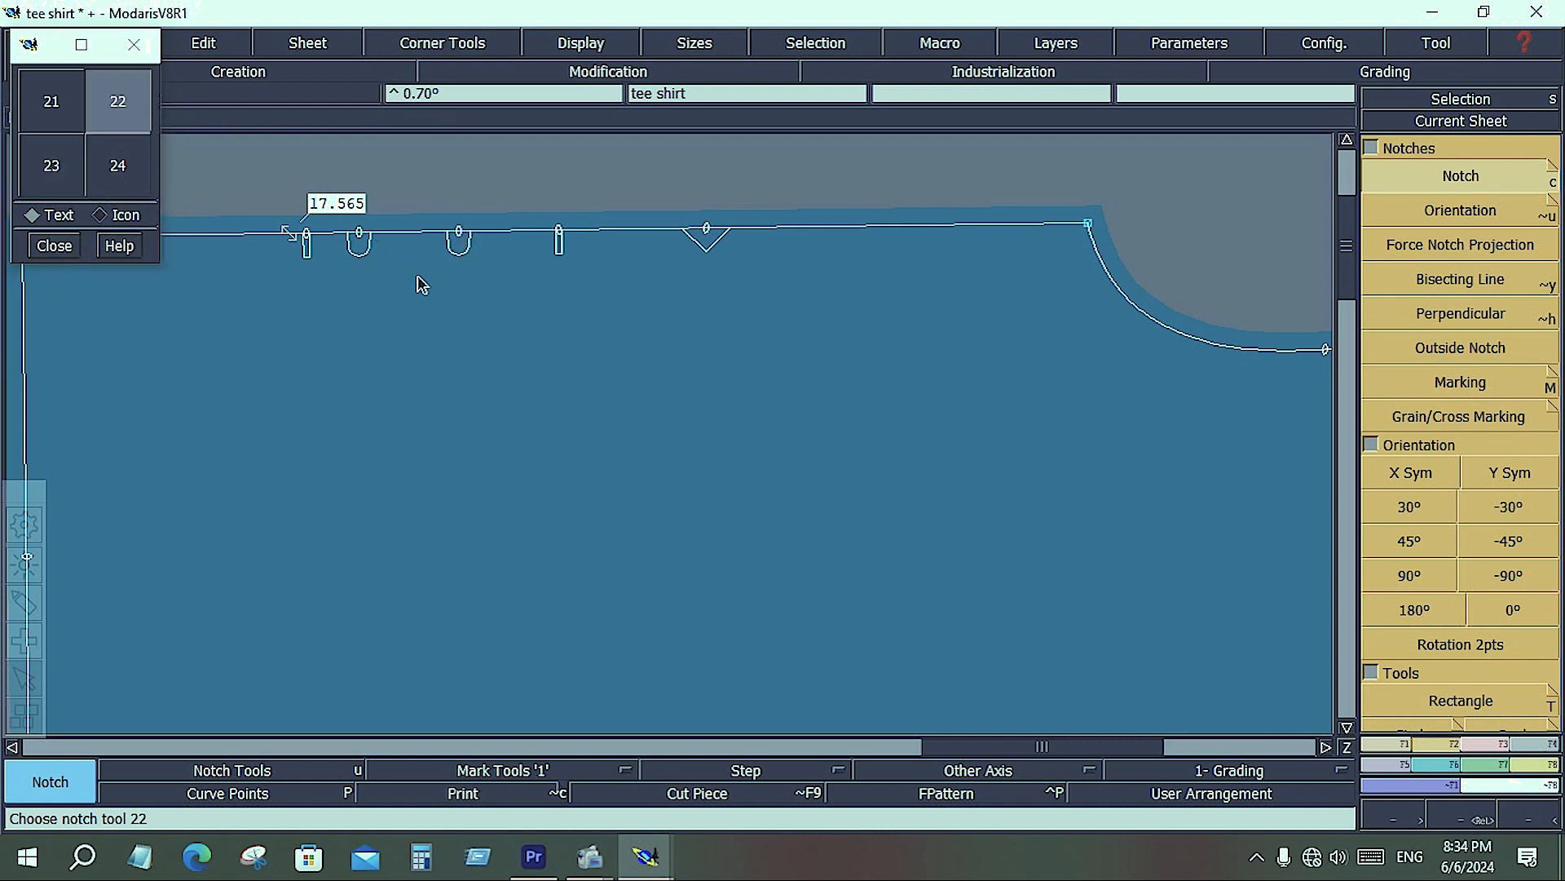
{"action": "left_click", "coordinate": [63, 111]}
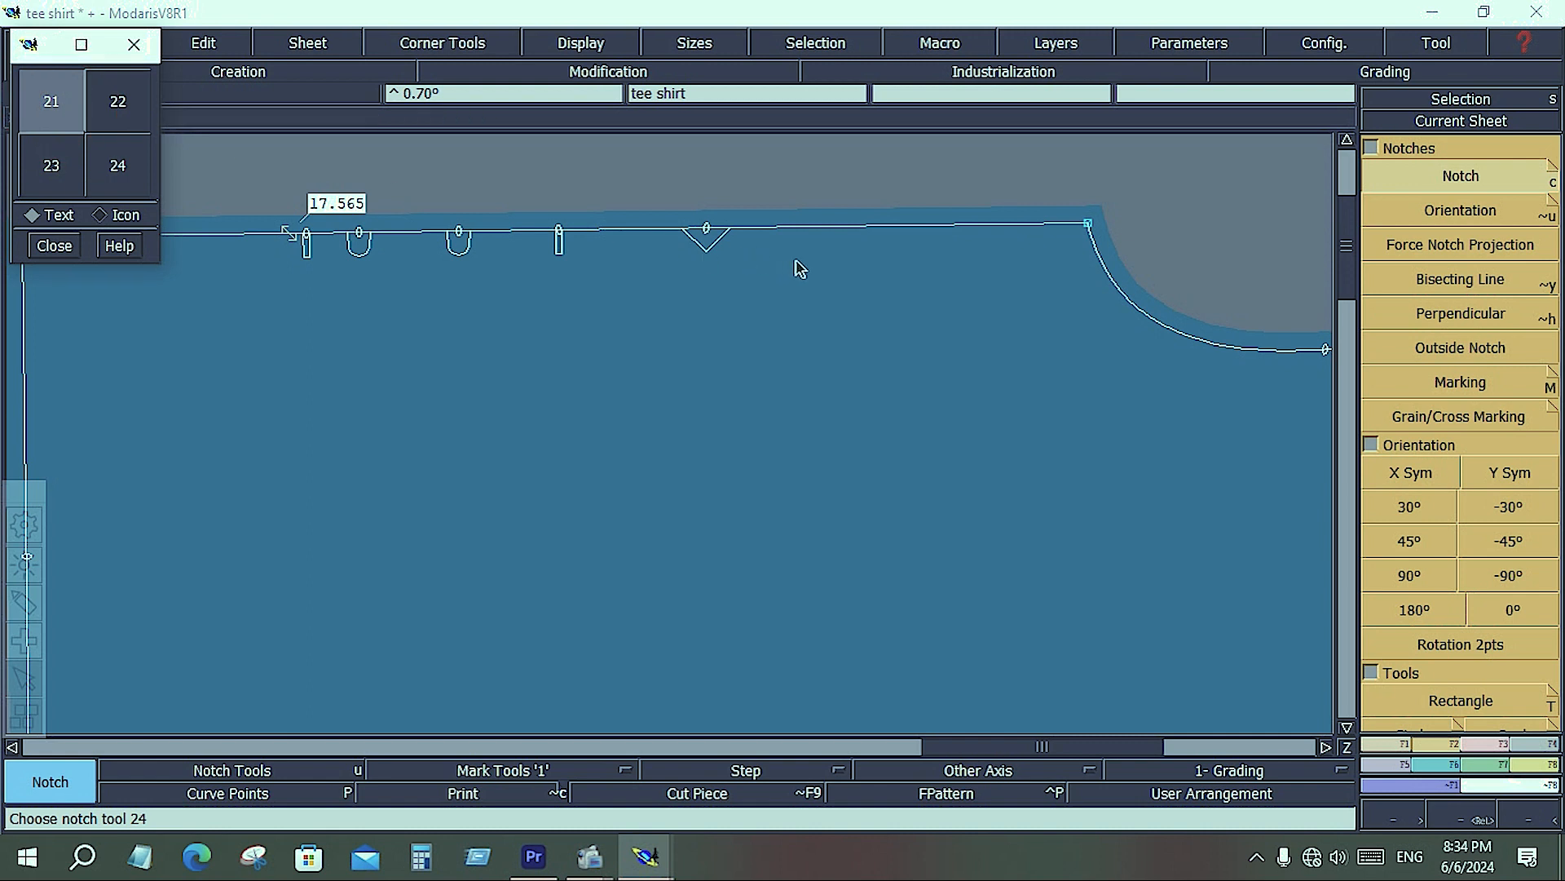
{"action": "left_click", "coordinate": [823, 240]}
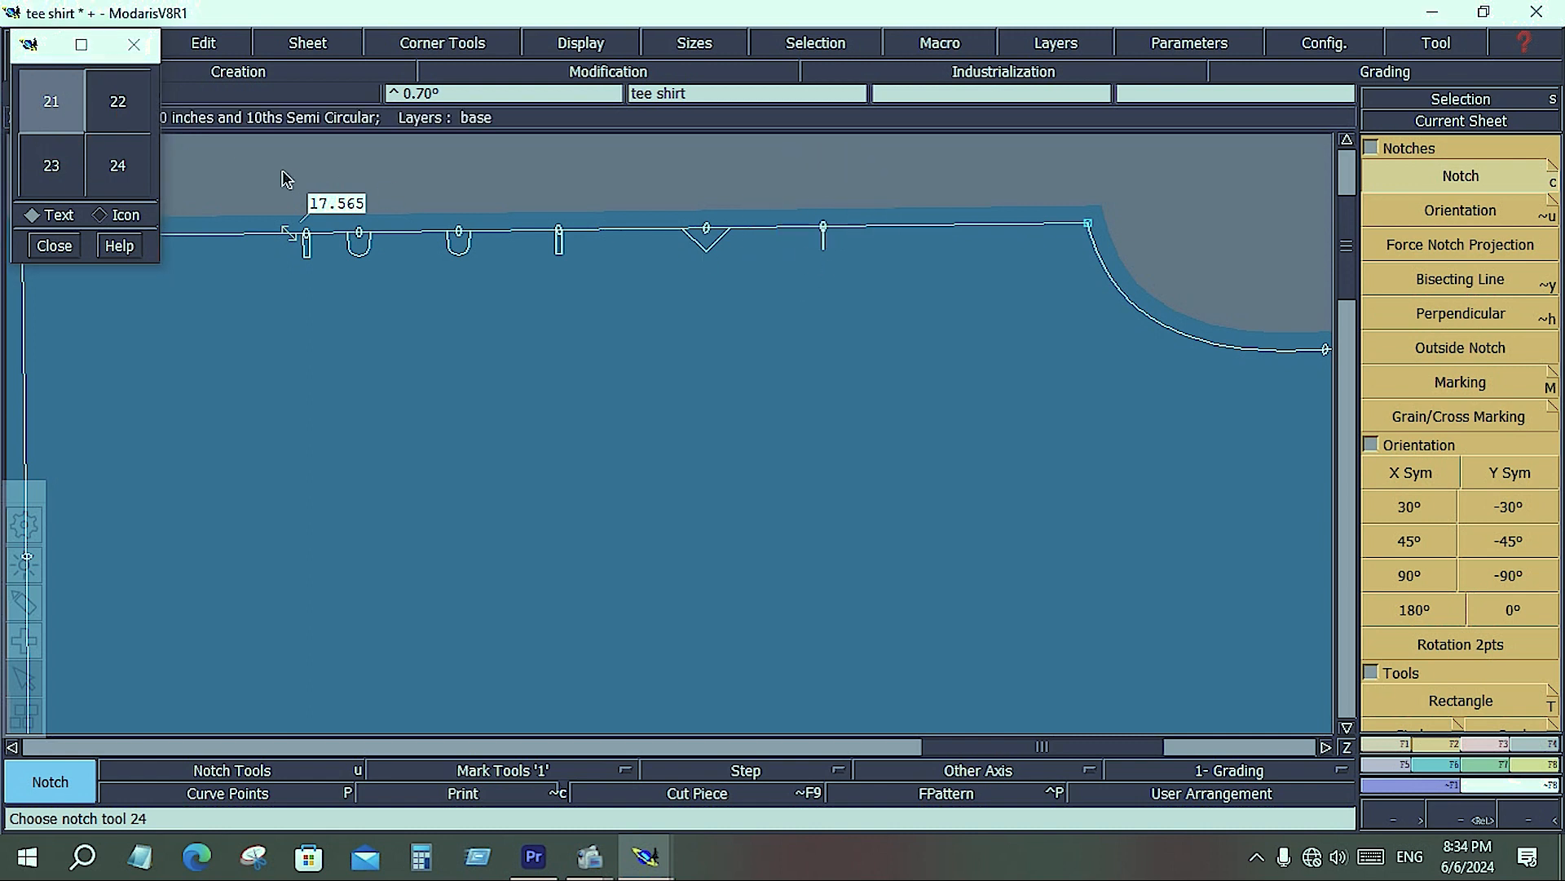
{"action": "left_click", "coordinate": [118, 166]}
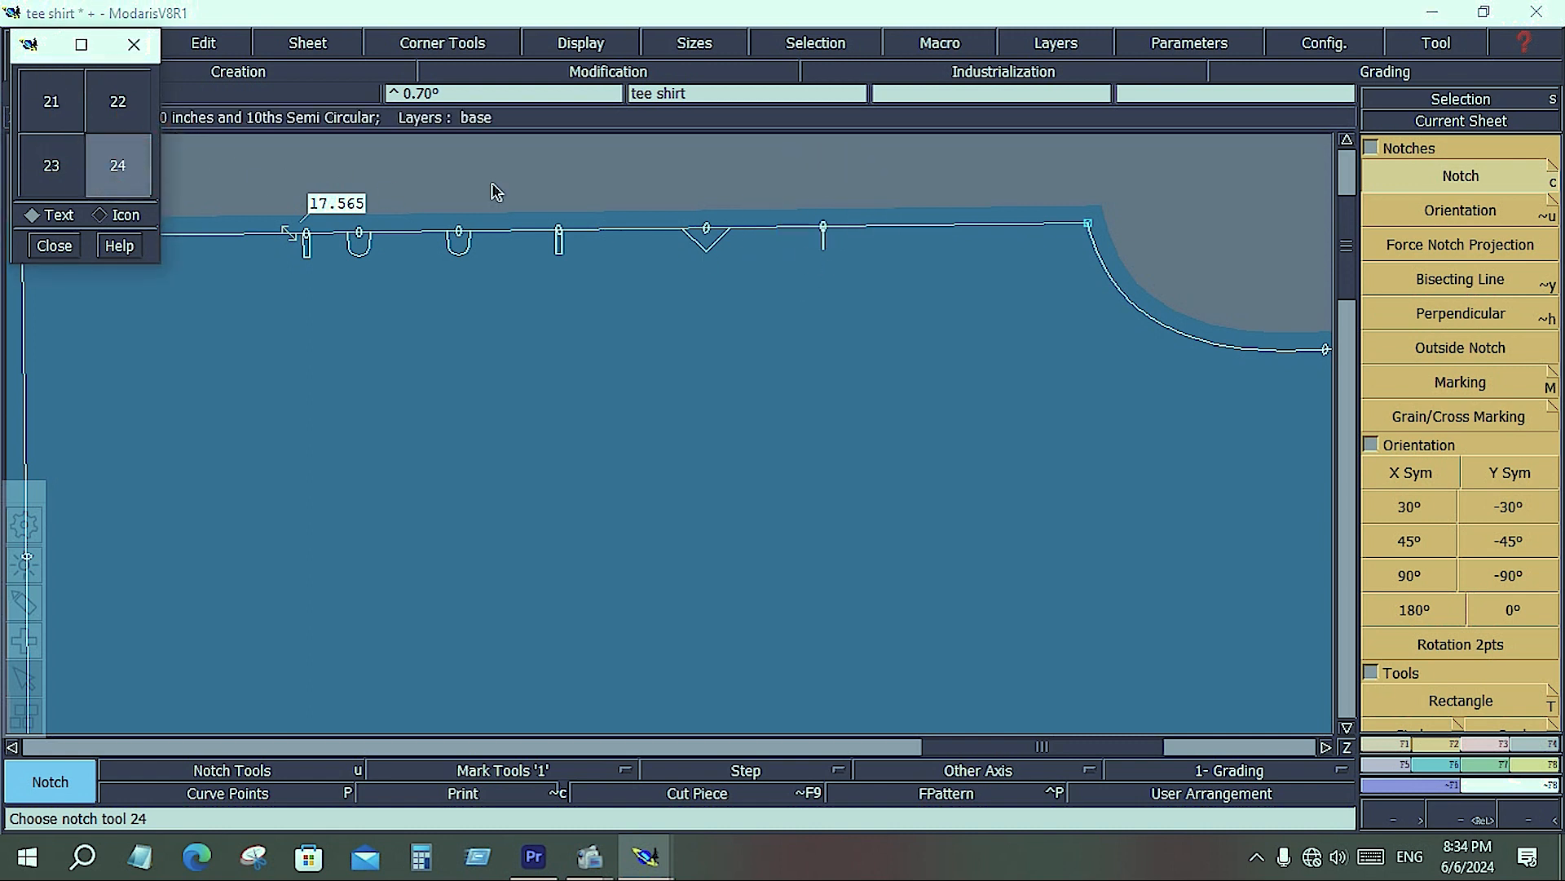
{"action": "left_click", "coordinate": [962, 240]}
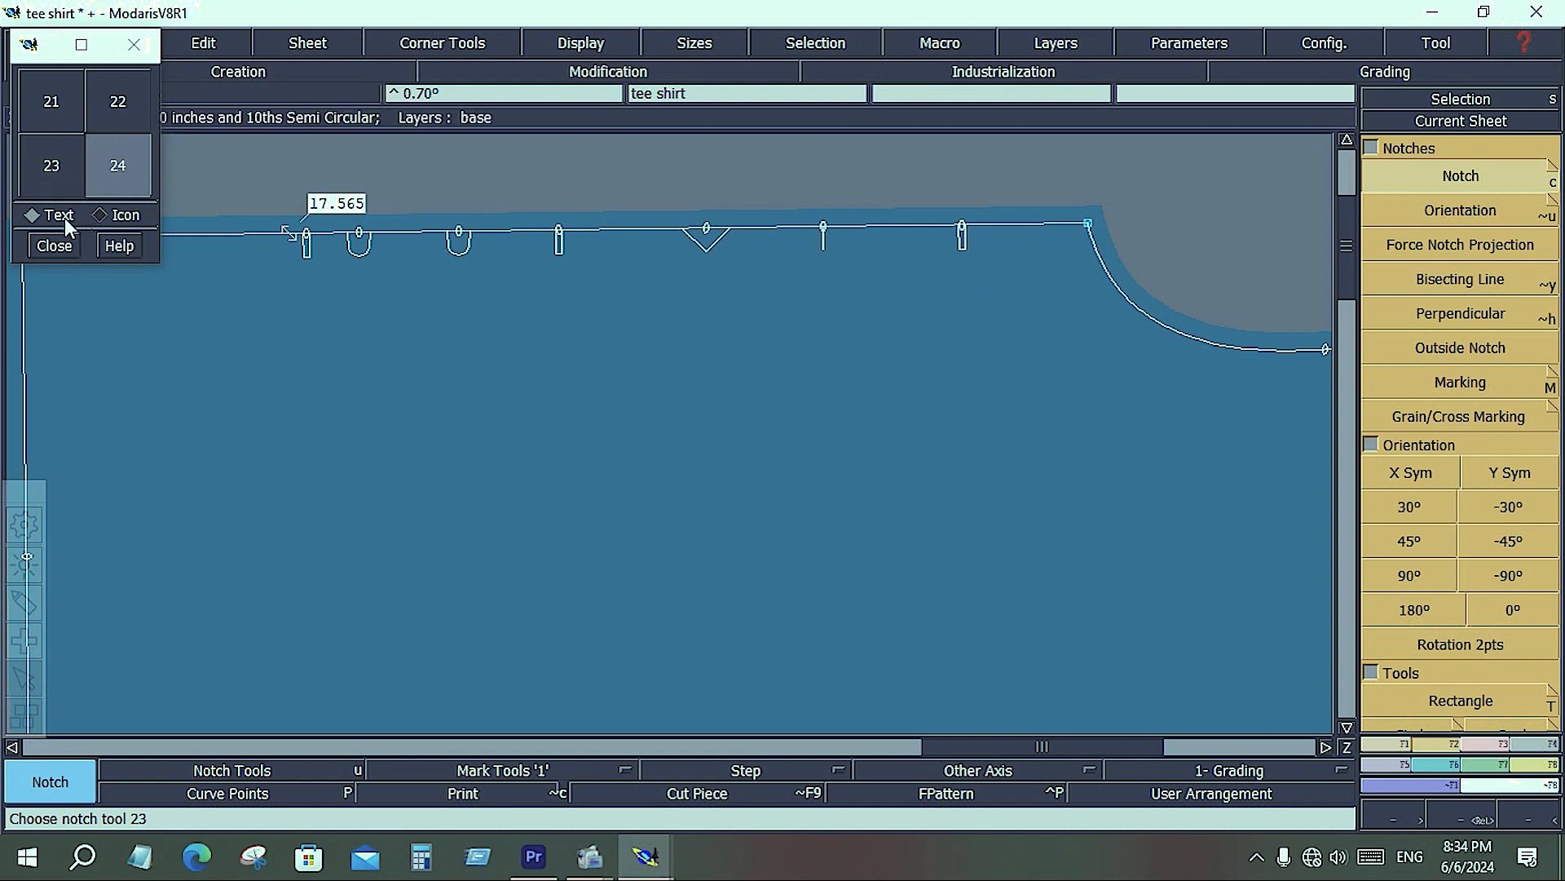
Compare the notch palette's icon and text displays, leave it on text, and close the palette.
{"action": "left_click", "coordinate": [122, 220]}
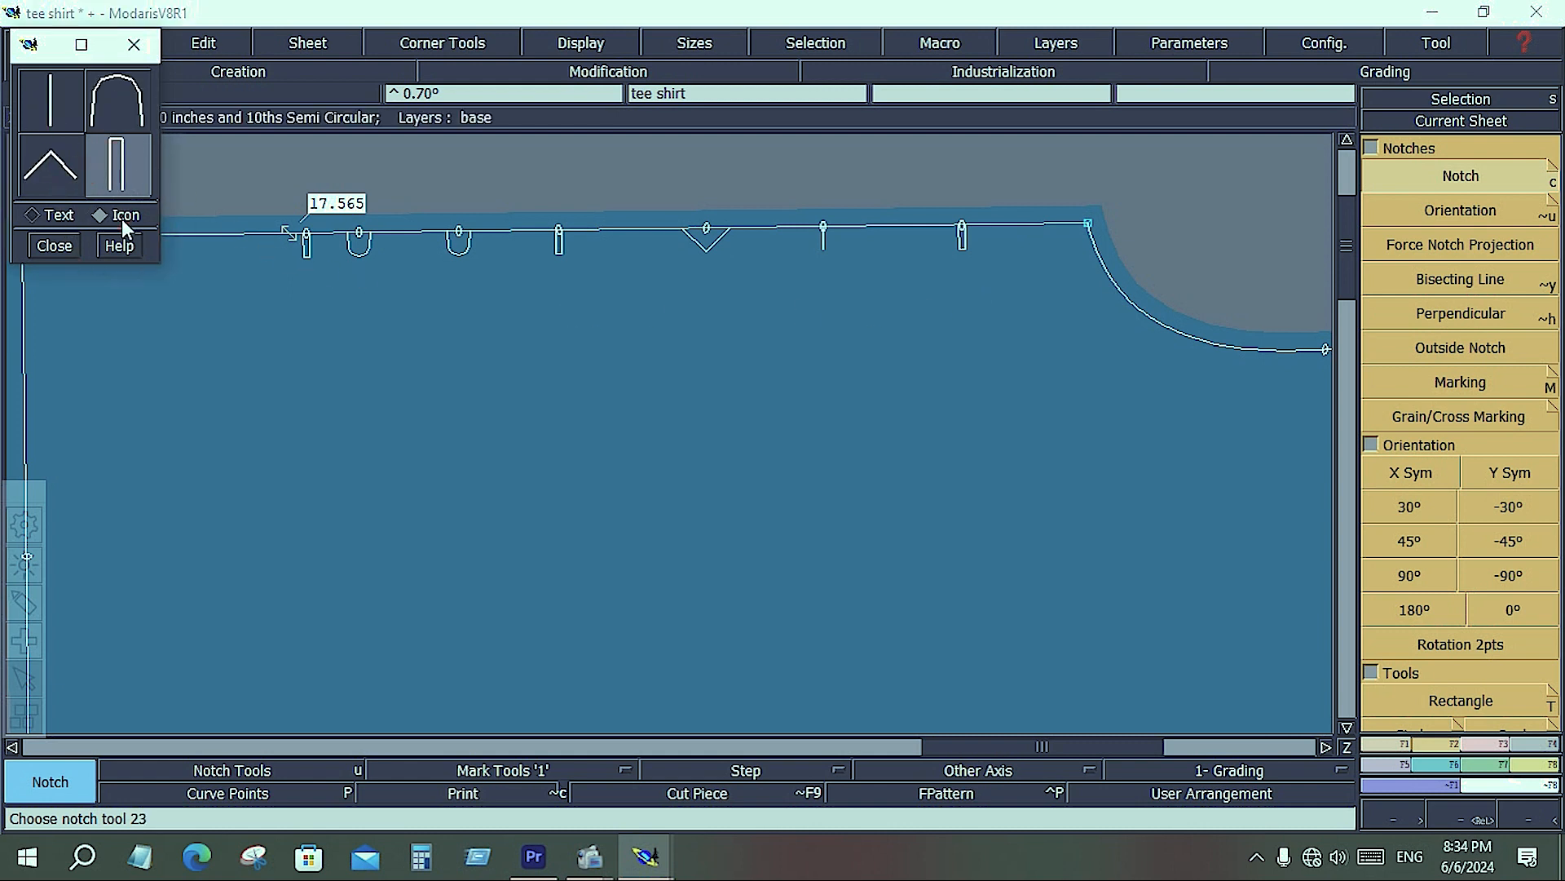
{"action": "left_click", "coordinate": [34, 215]}
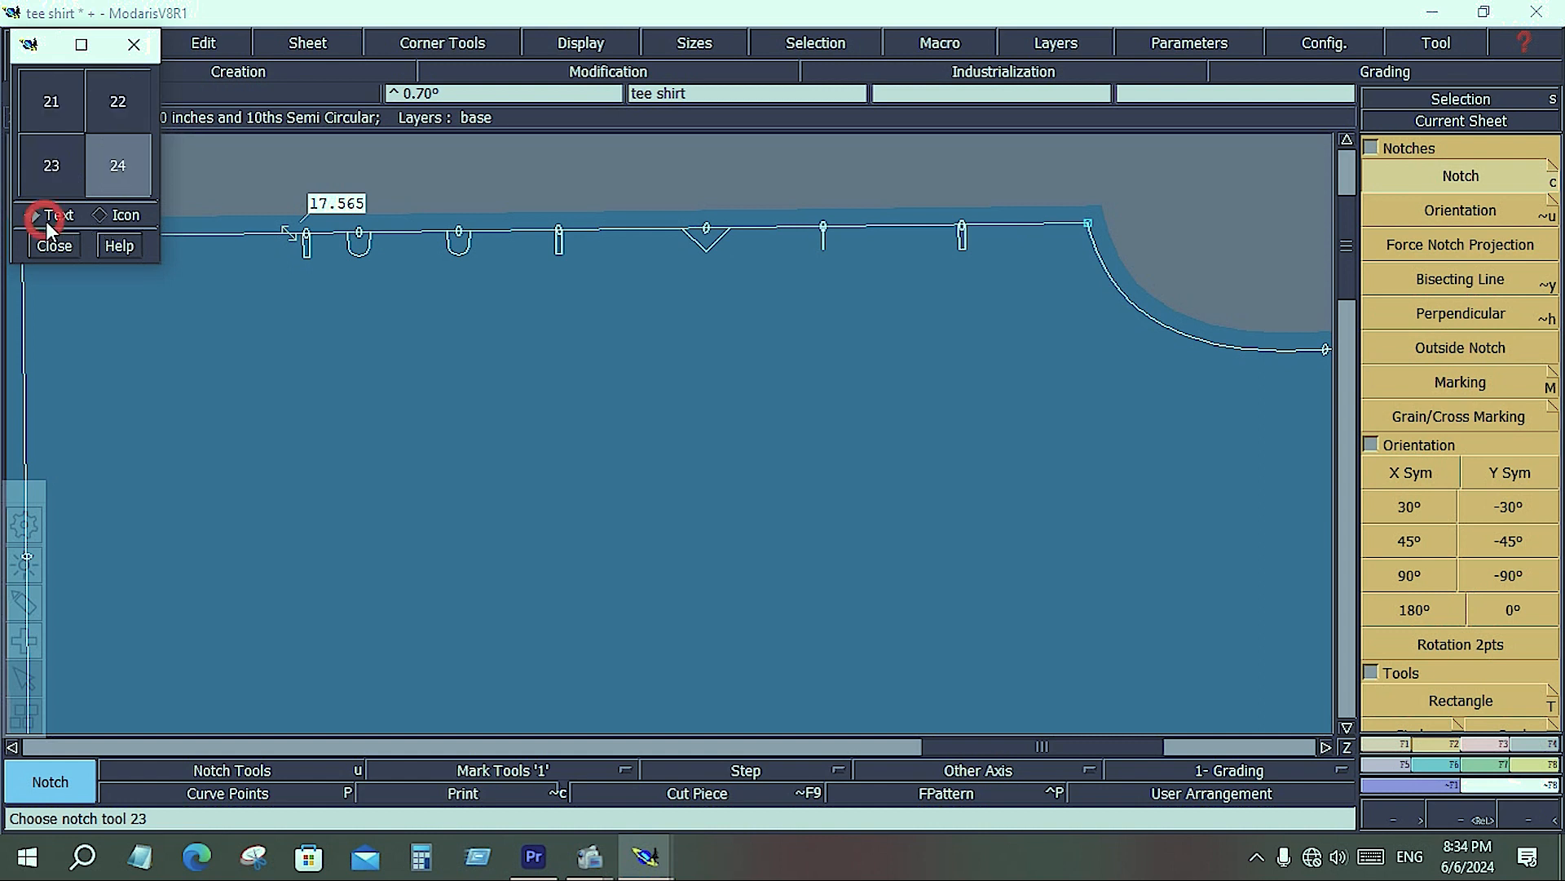
{"action": "left_click", "coordinate": [138, 219]}
{"action": "left_click", "coordinate": [62, 218]}
{"action": "left_click", "coordinate": [55, 246]}
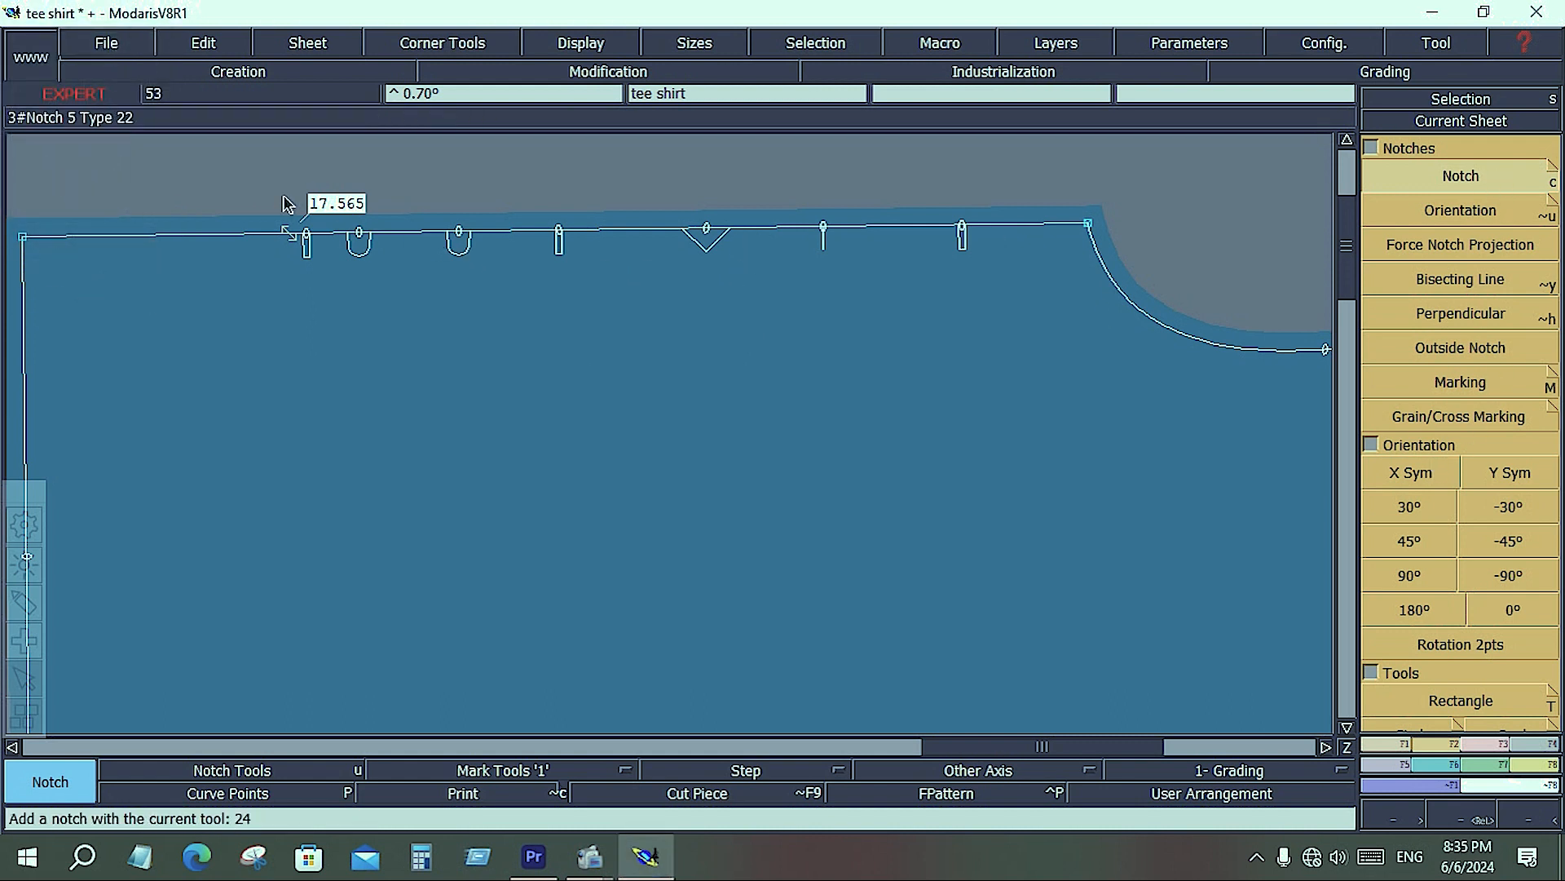
Try deleting all the notches on the upper side edge at once, and undo the deletion.
{"action": "left_click_drag", "start_coordinate": [228, 181], "coordinate": [1011, 342]}
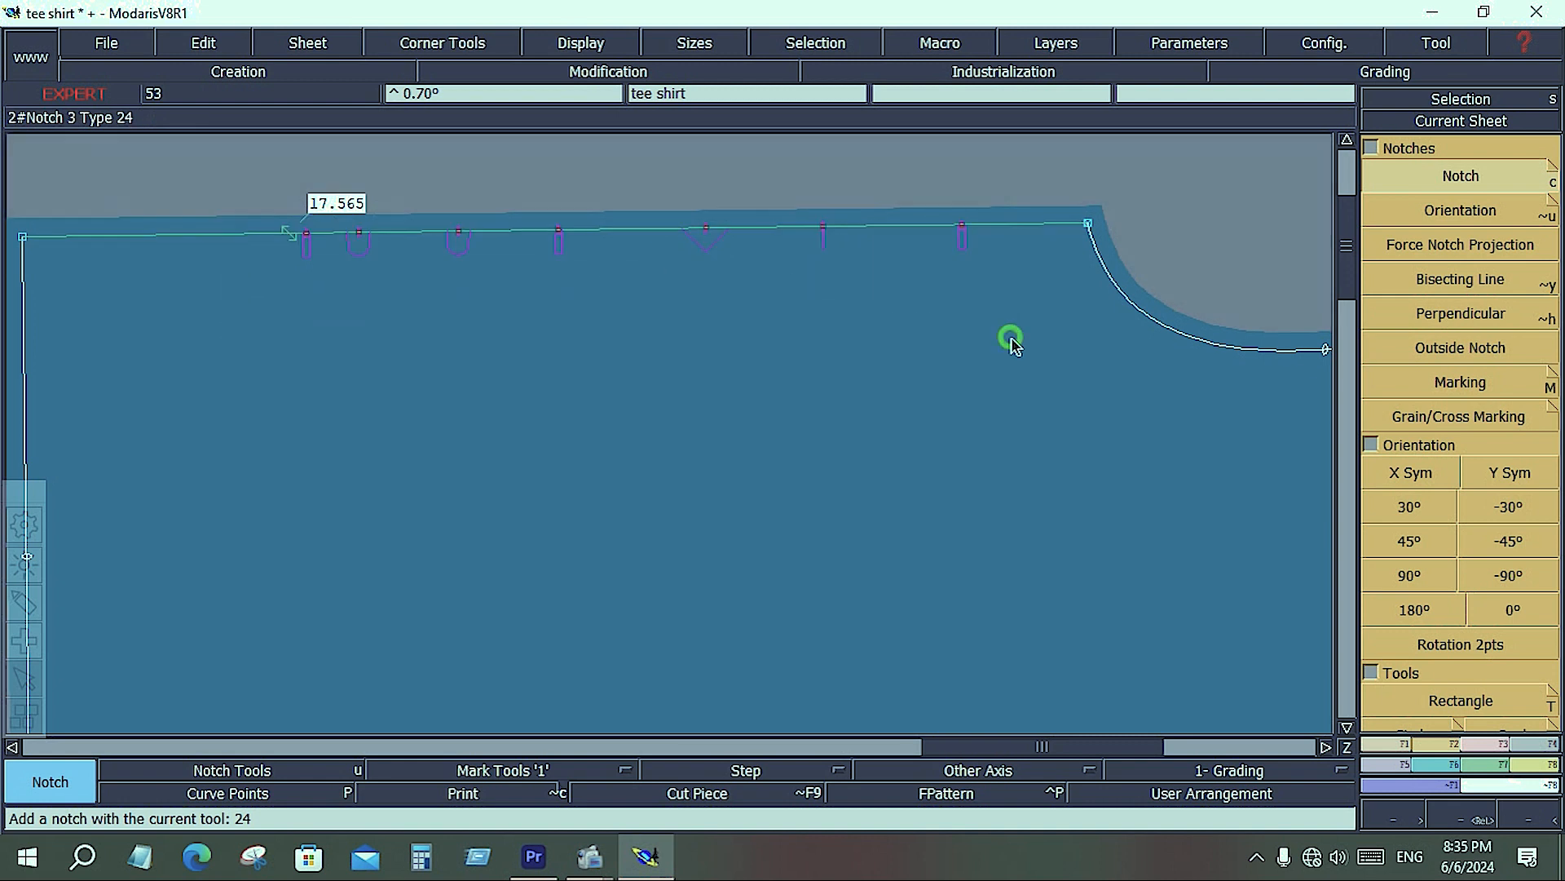
{"action": "key", "text": "Delete"}
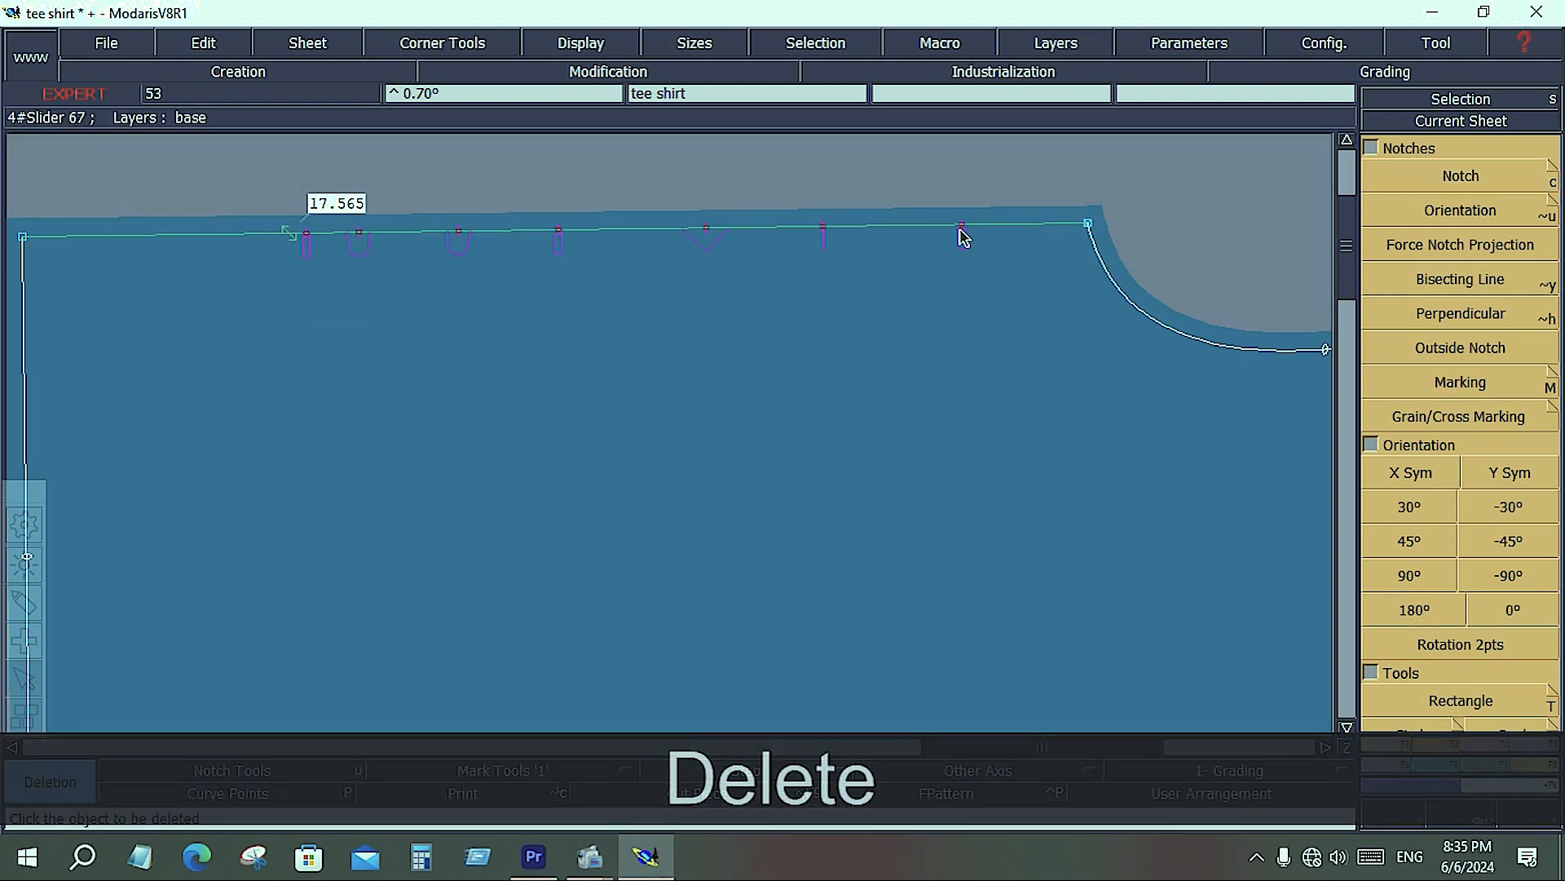
{"action": "left_click", "coordinate": [964, 237]}
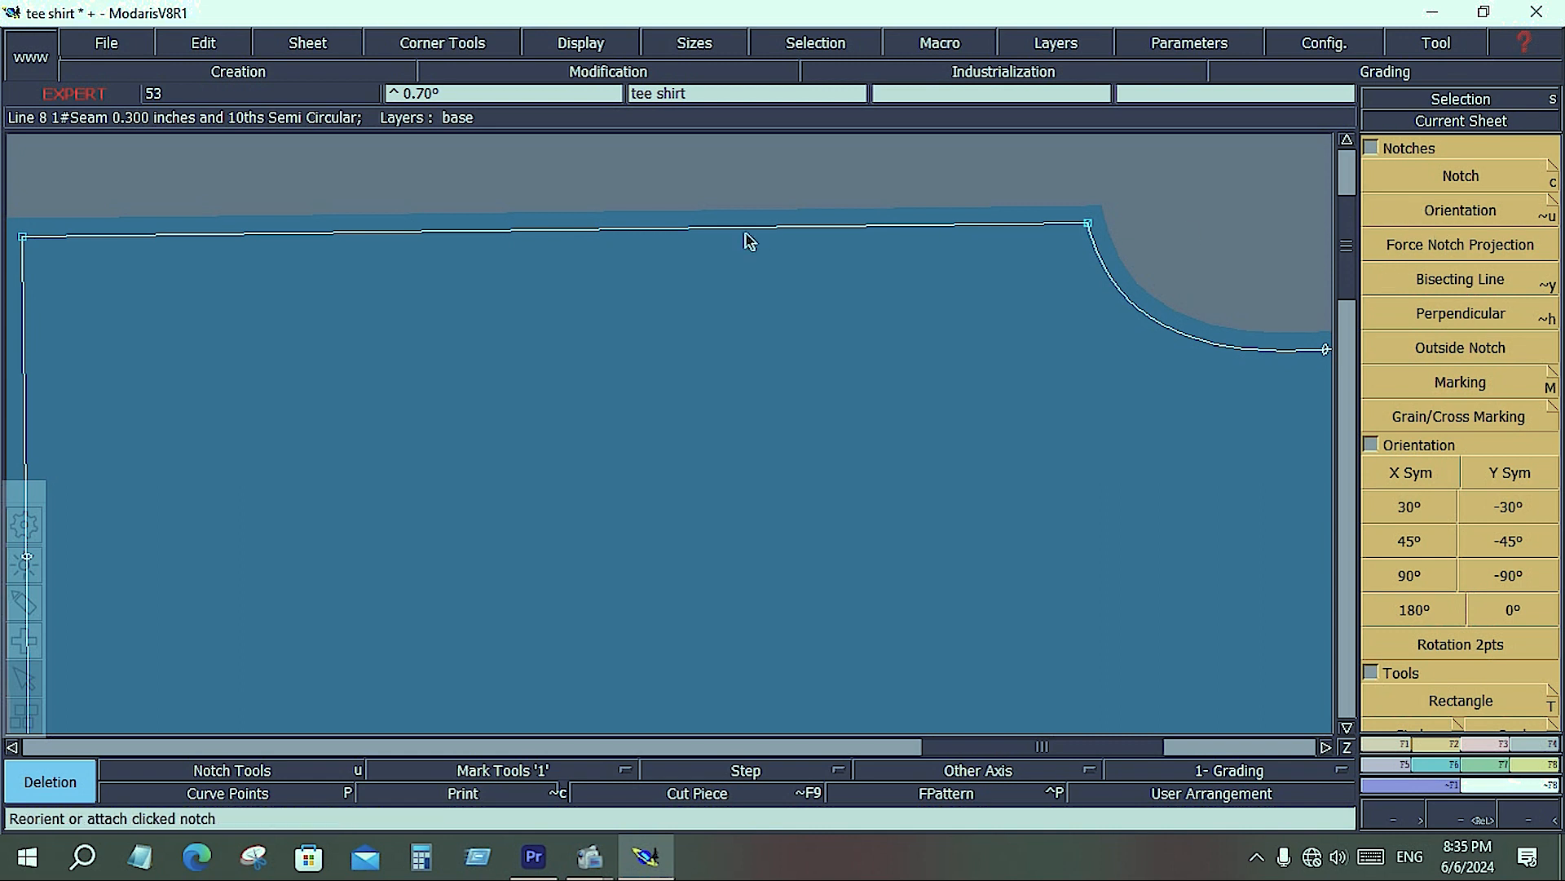
{"action": "key", "text": "ctrl+z"}
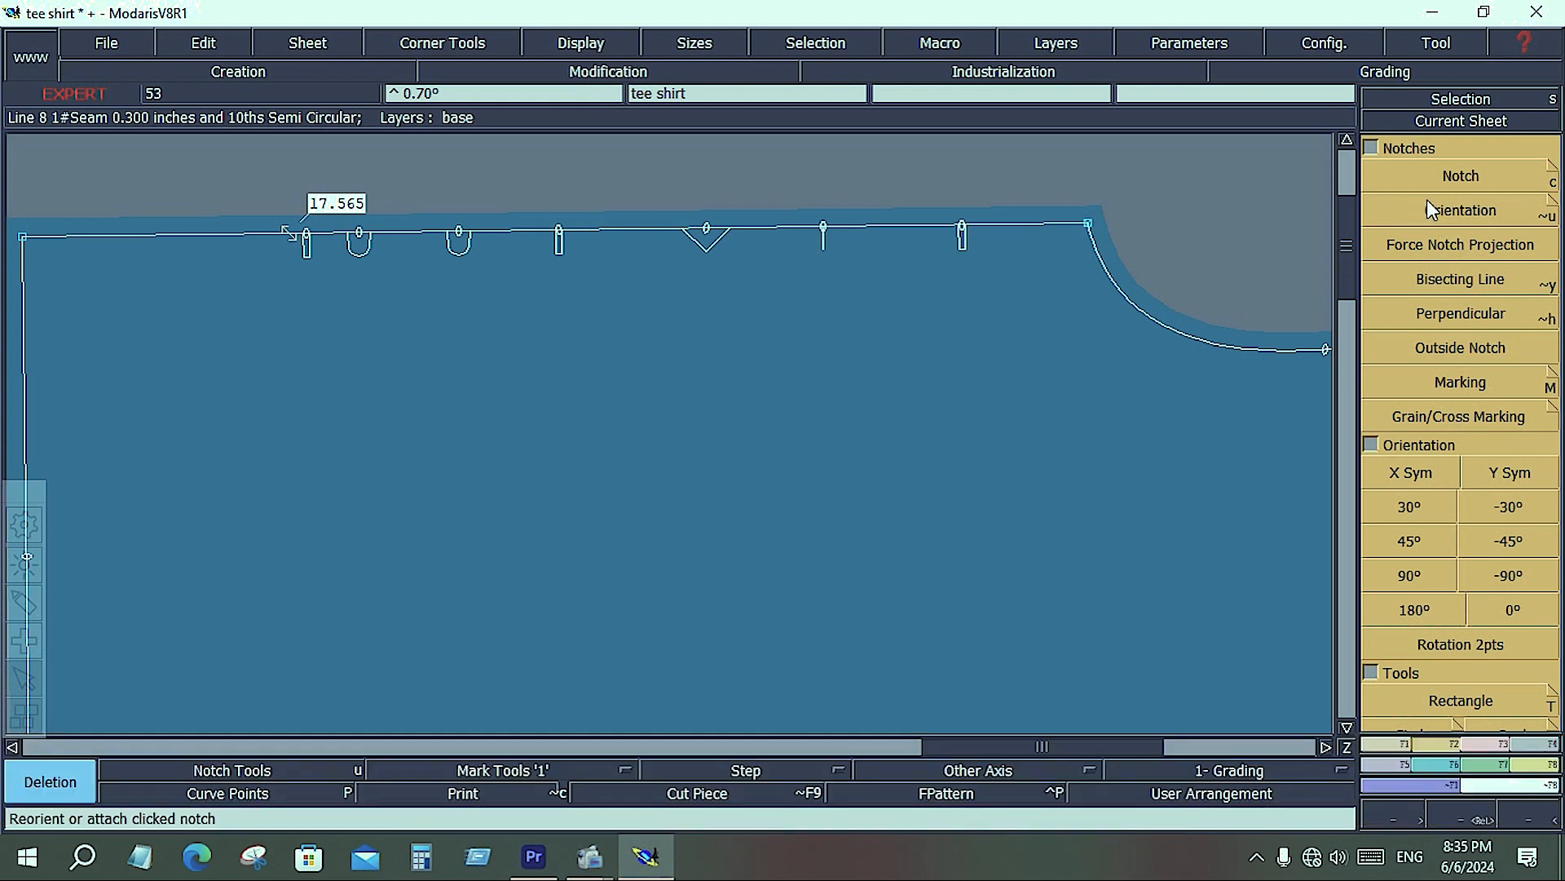
Use Orientation to tilt the type 24 notch nearest the hem toward the hem and the next type 24 notch toward the armhole.
{"action": "left_click", "coordinate": [1456, 208]}
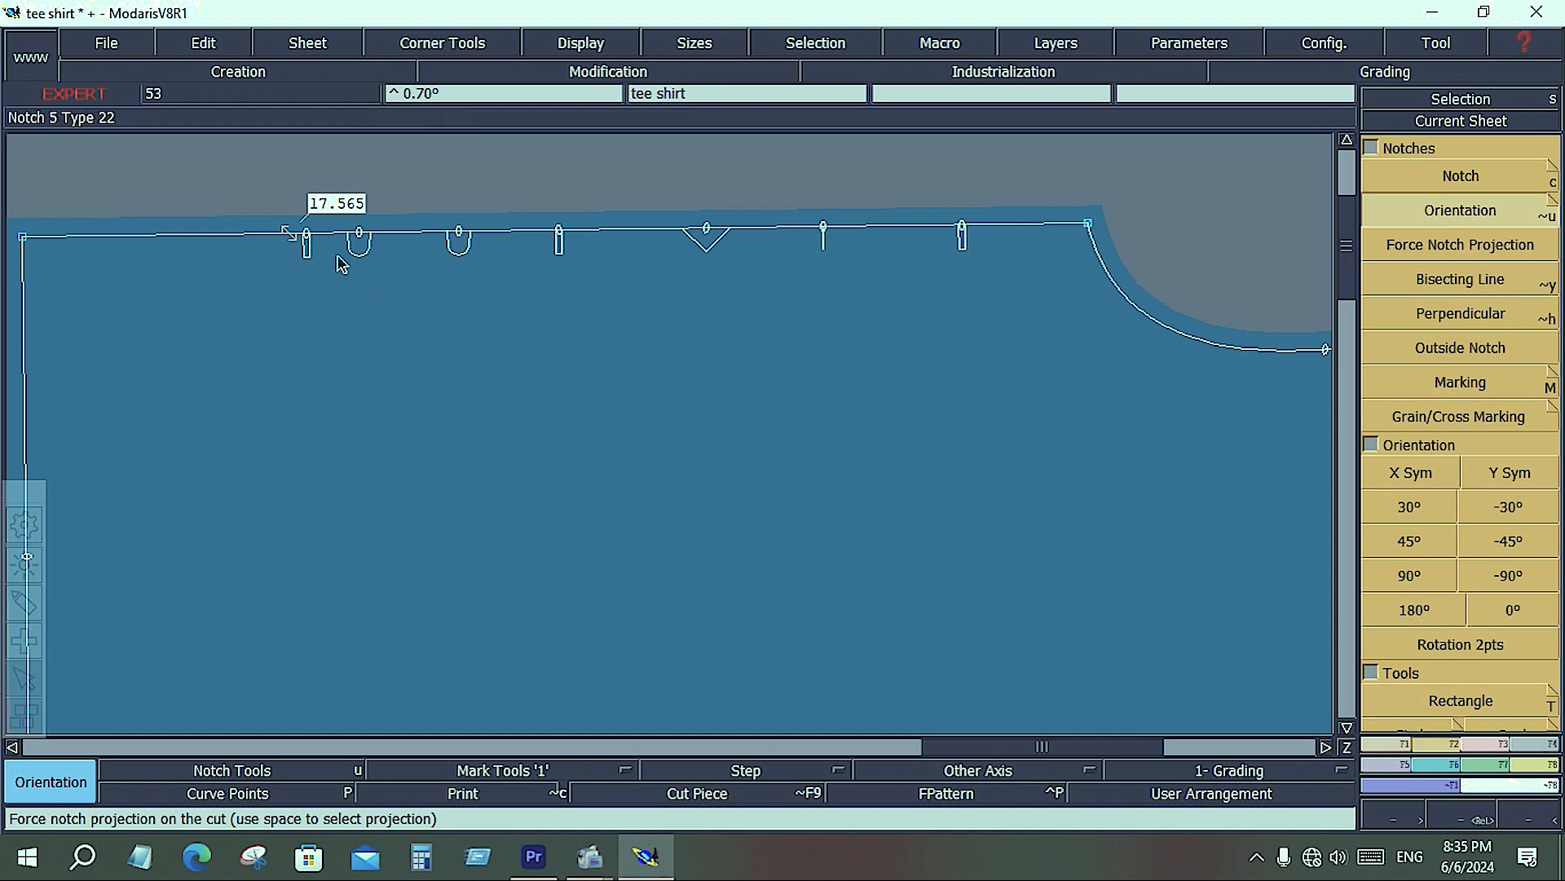
{"action": "left_click", "coordinate": [308, 256]}
{"action": "left_click", "coordinate": [247, 271]}
{"action": "left_click", "coordinate": [563, 251]}
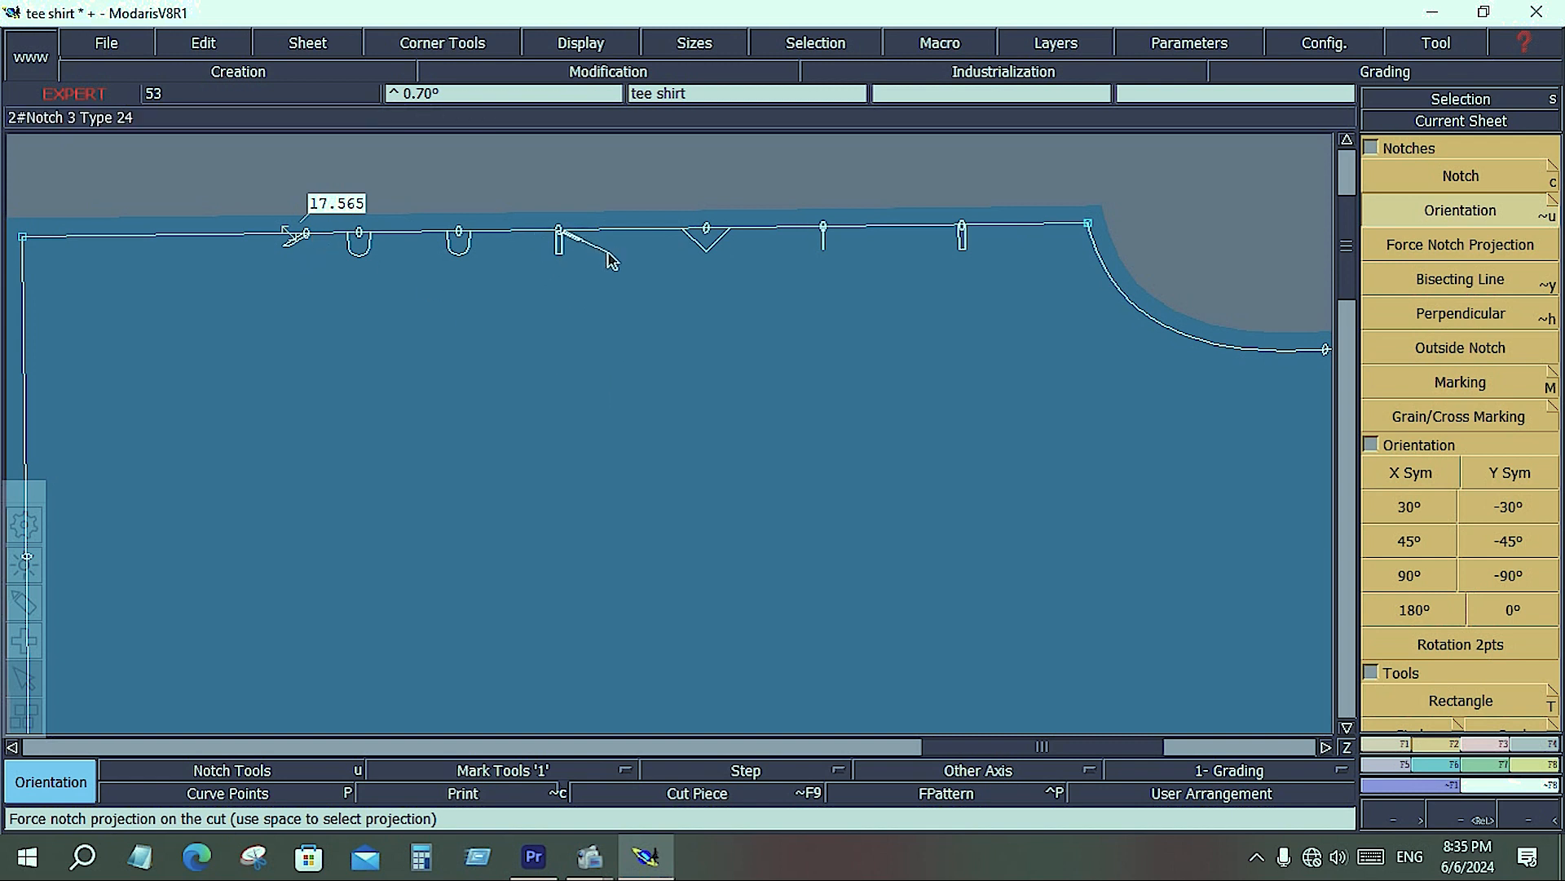
{"action": "left_click", "coordinate": [607, 259]}
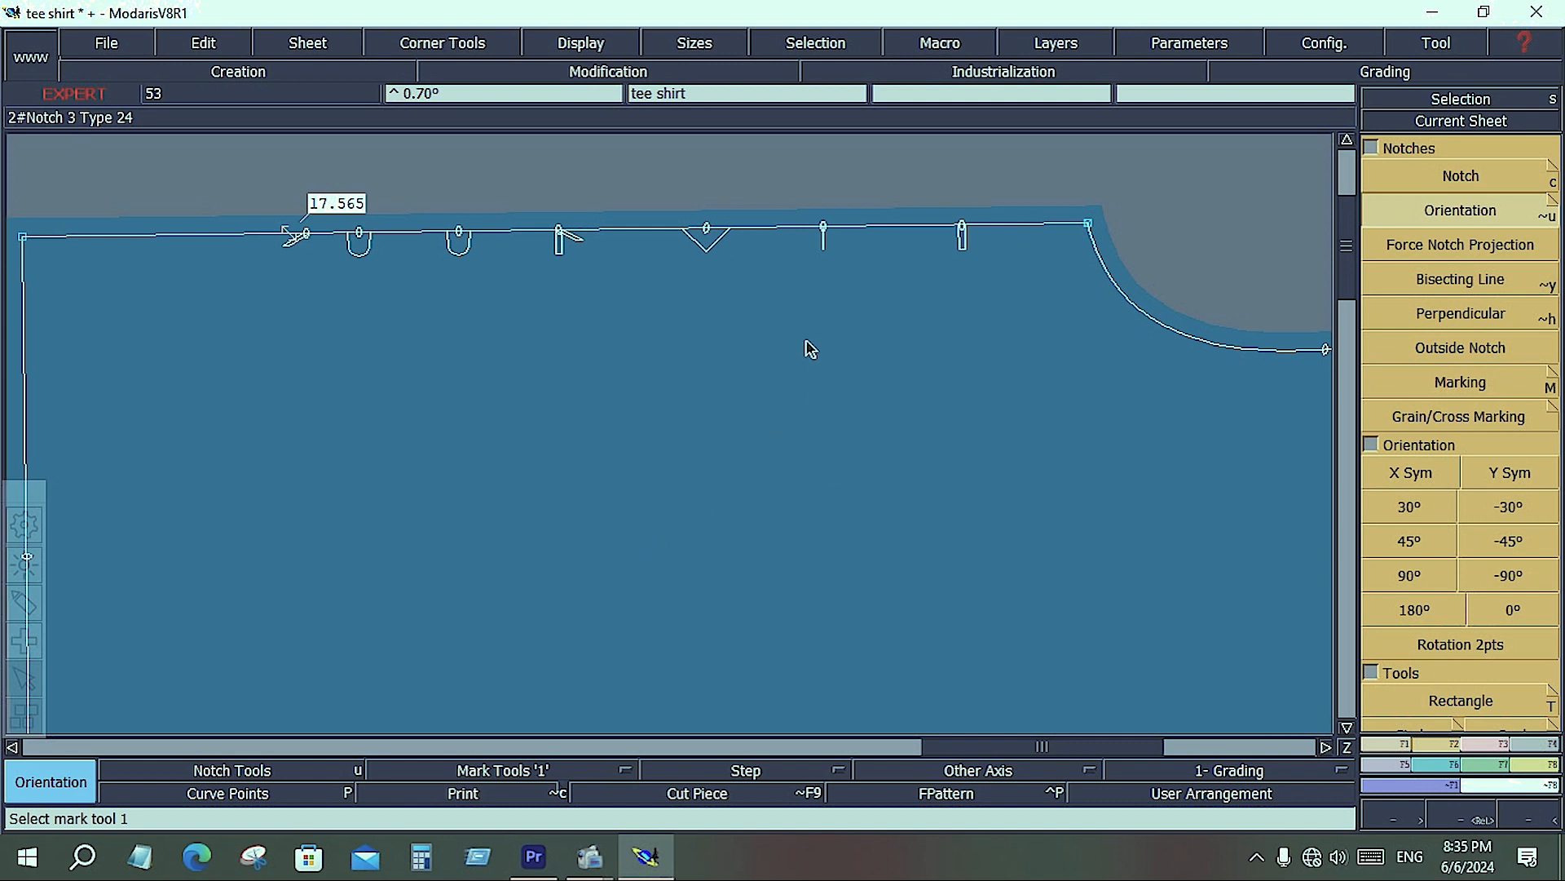
Reorient the straight type 21 notch to point outside the piece and aim the second type 22 notch straight into the piece.
{"action": "left_click", "coordinate": [824, 248]}
{"action": "left_click", "coordinate": [815, 168]}
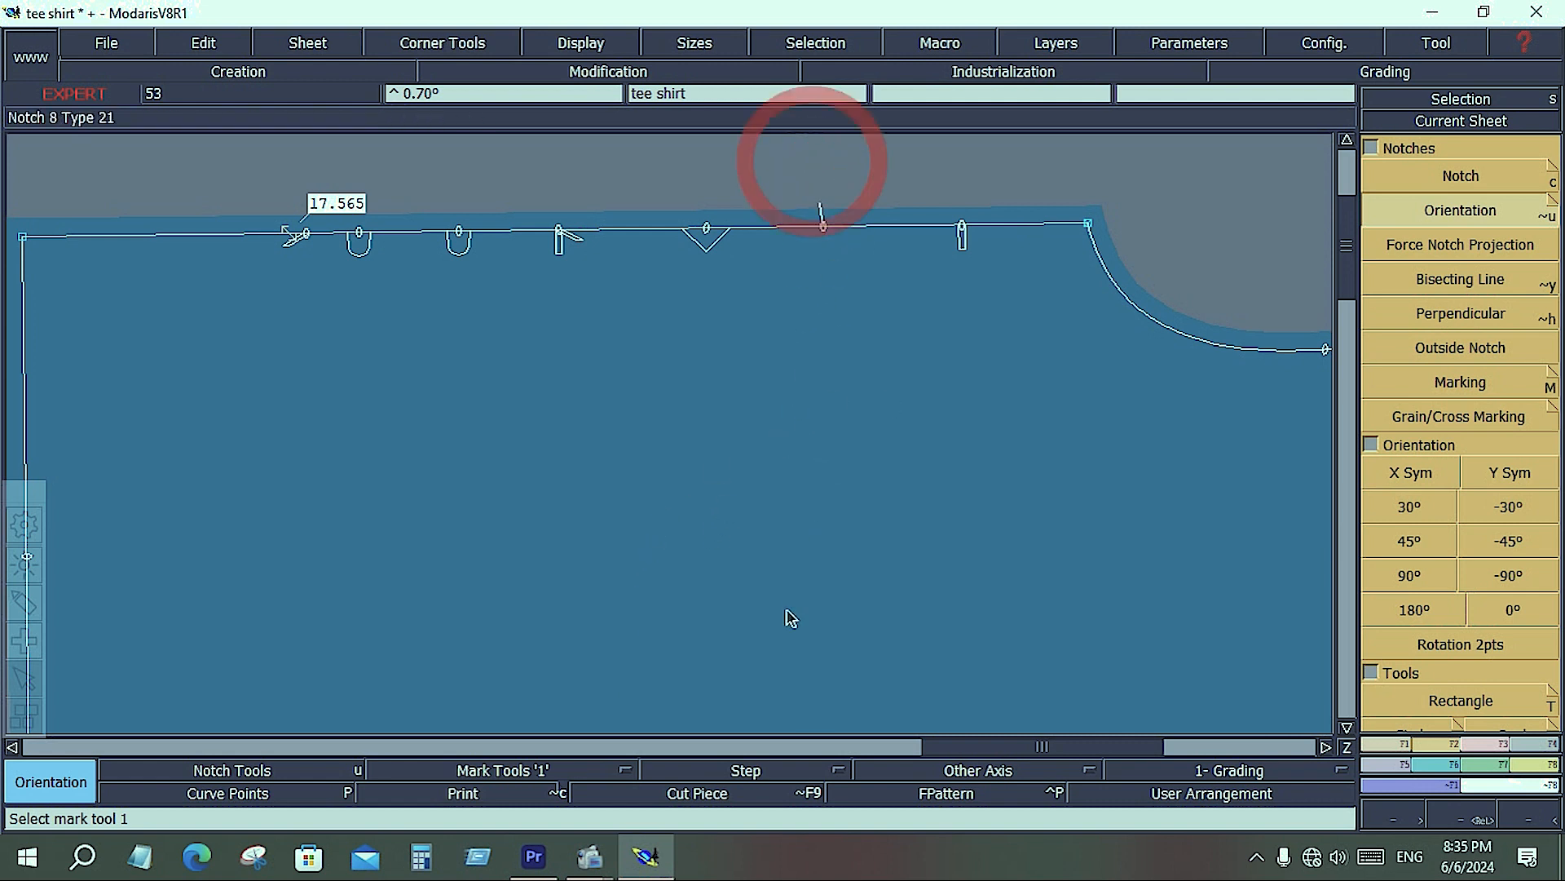
{"action": "left_click", "coordinate": [459, 255]}
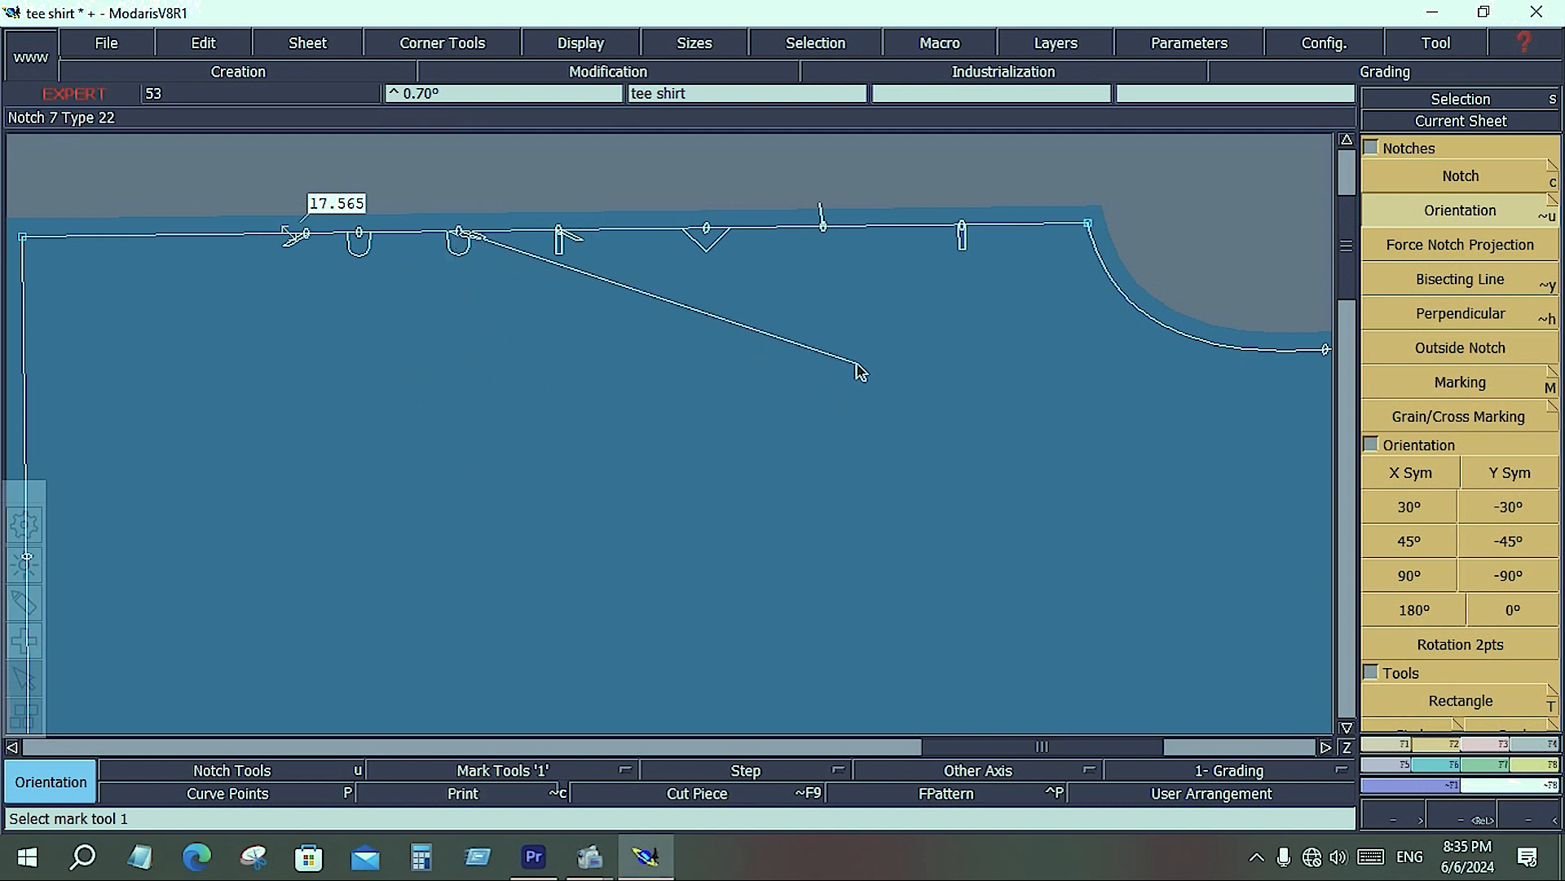
{"action": "left_click", "coordinate": [454, 548]}
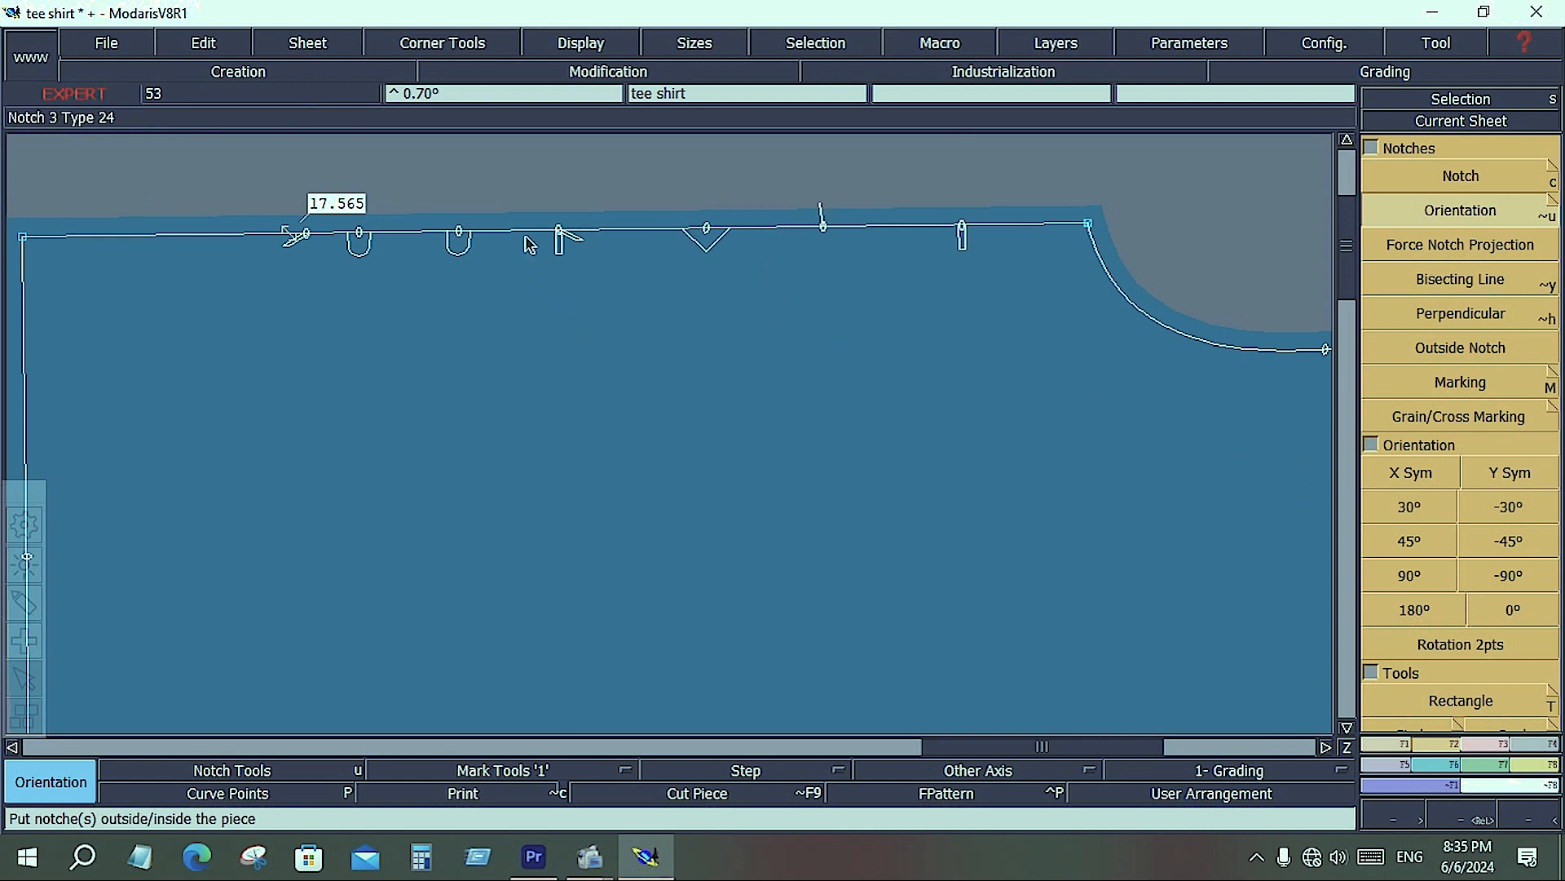
Add a type 24 notch on the armhole curve, orient it outward, and redirect it to slant into the piece.
{"action": "left_click", "coordinate": [1467, 178]}
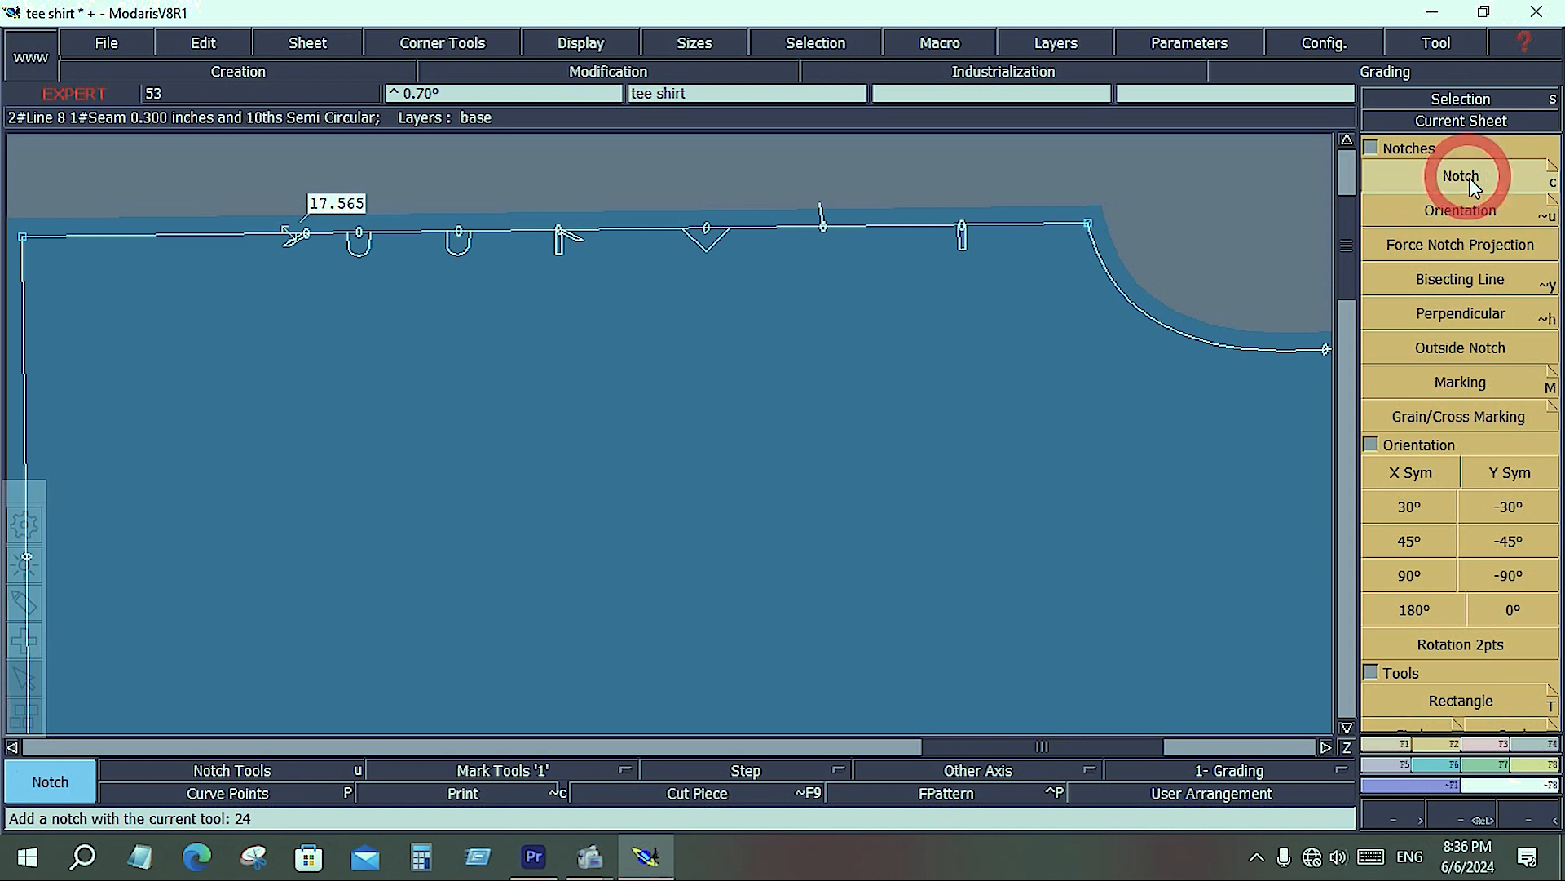
{"action": "left_click", "coordinate": [1238, 349]}
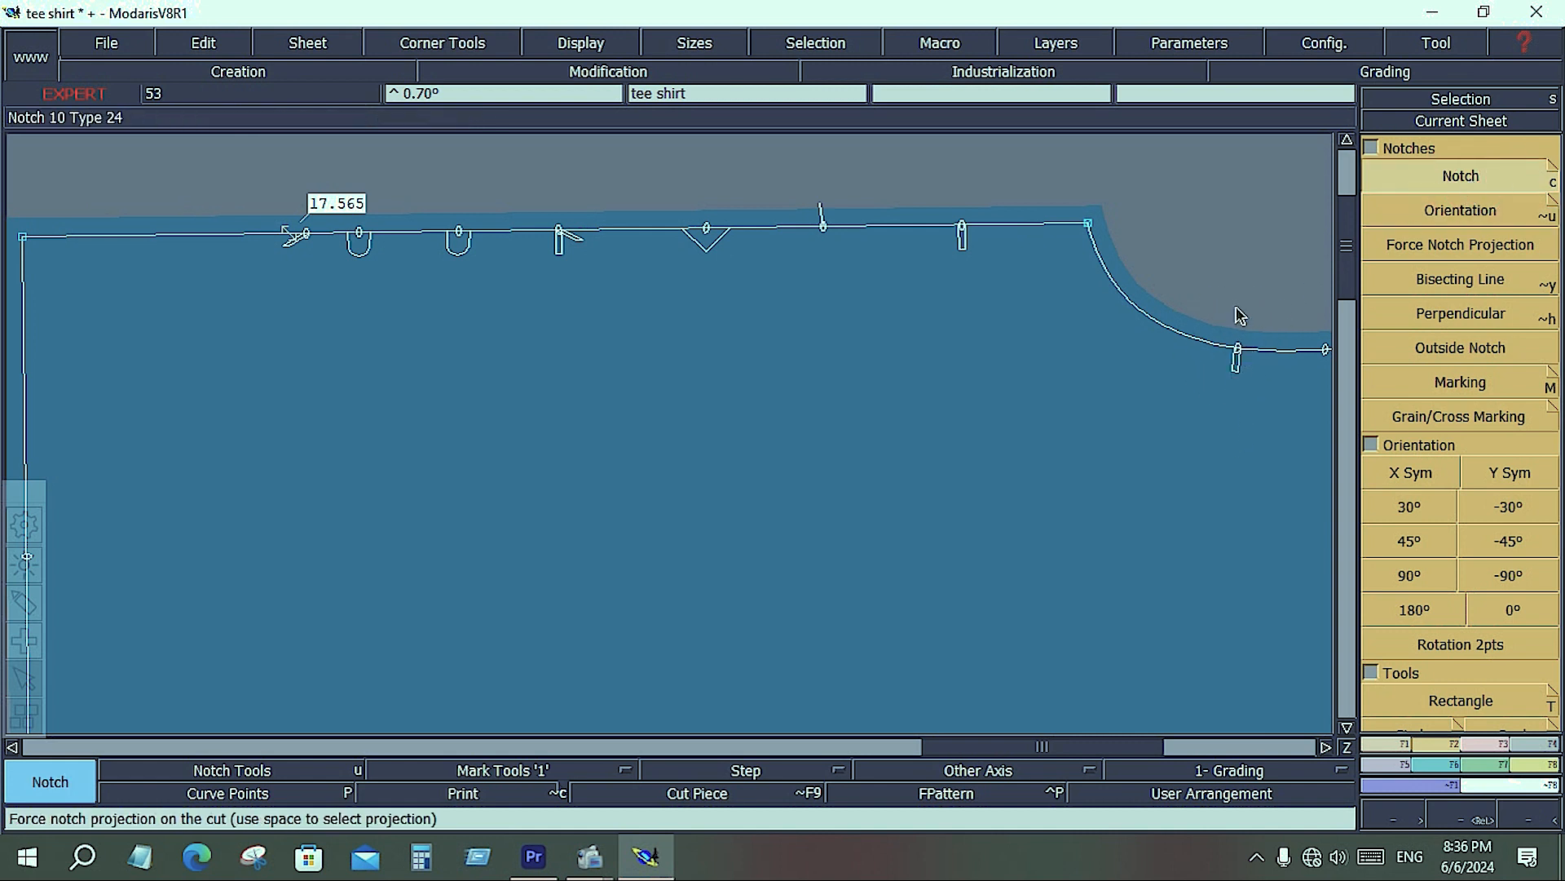
{"action": "left_click", "coordinate": [1463, 211]}
{"action": "left_click_drag", "start_coordinate": [1237, 369], "coordinate": [1260, 265]}
{"action": "left_click", "coordinate": [1215, 339]}
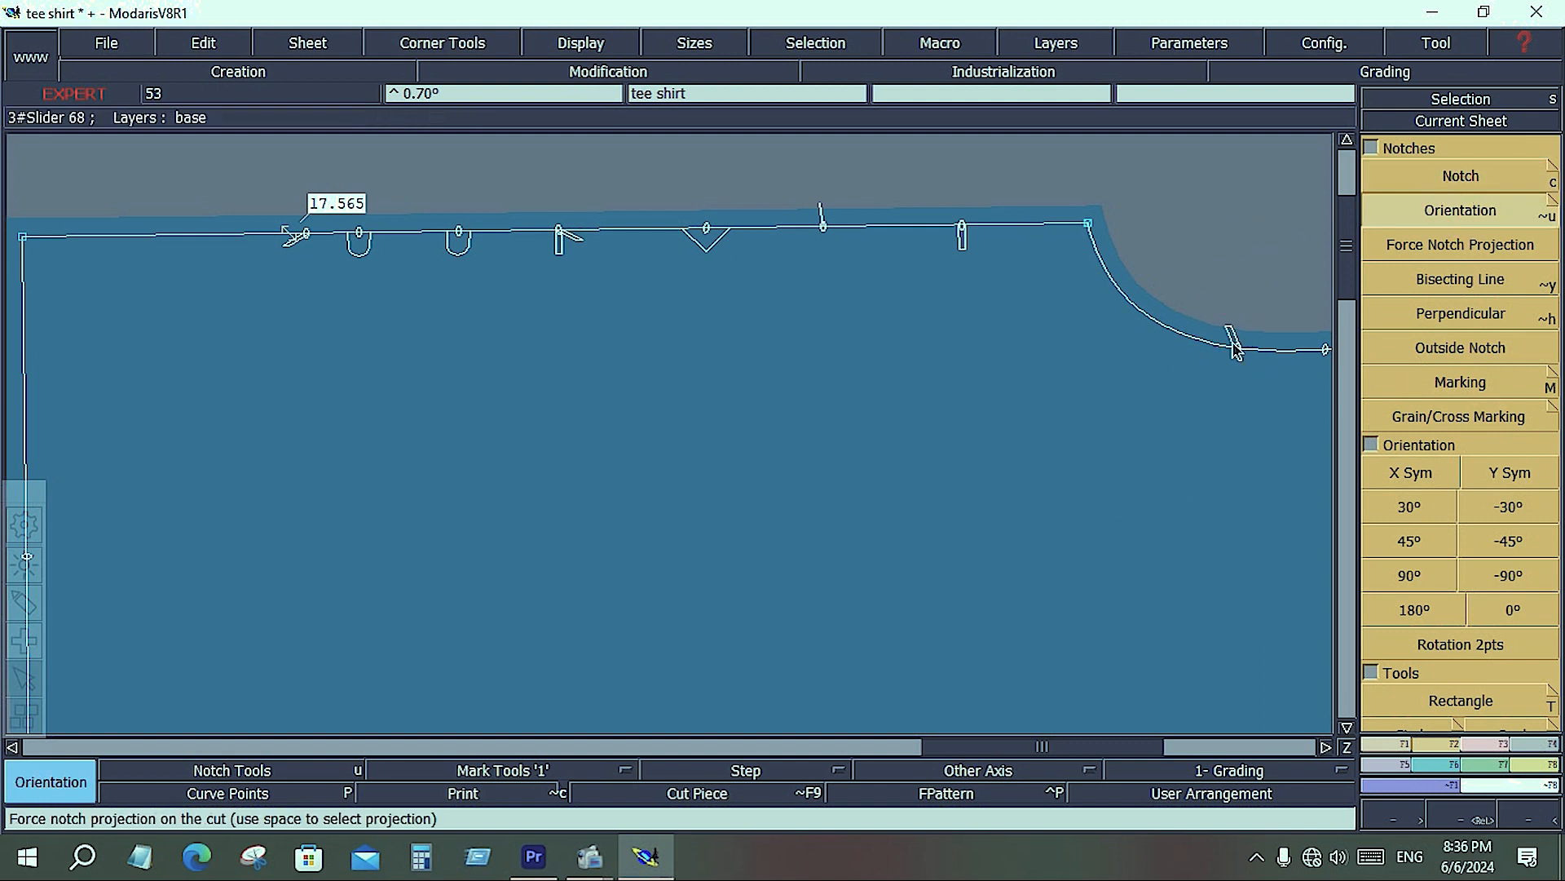
{"action": "left_click_drag", "start_coordinate": [1233, 328], "coordinate": [1194, 403]}
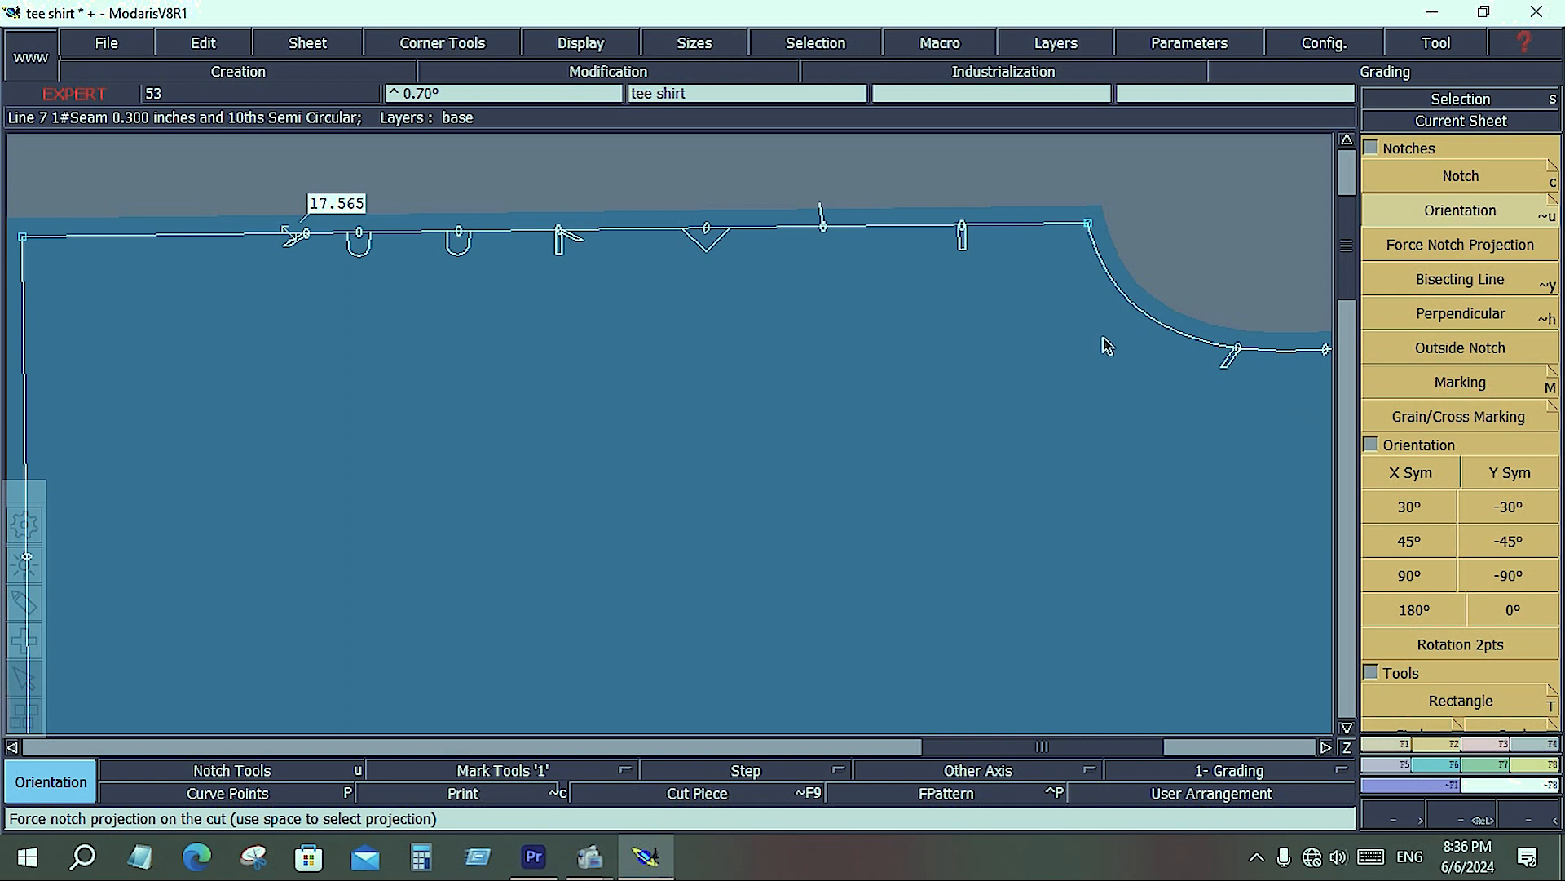
Place three more type 24 notches on the armhole curve between the side-seam corner and the slanted notch.
{"action": "left_click", "coordinate": [1459, 176]}
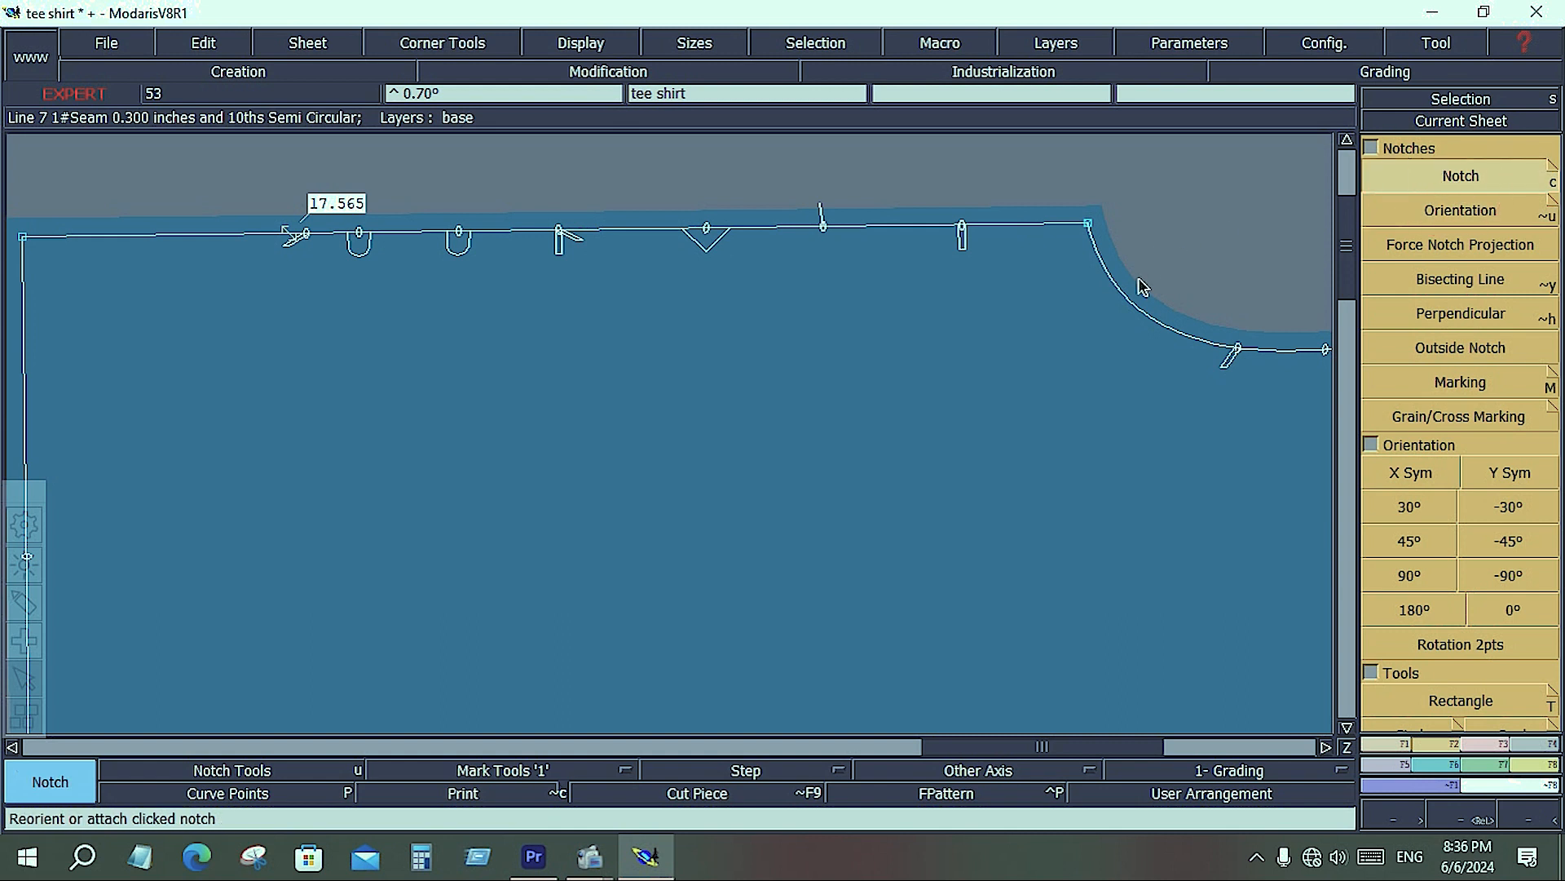
{"action": "left_click", "coordinate": [1119, 292]}
{"action": "left_click", "coordinate": [1081, 413]}
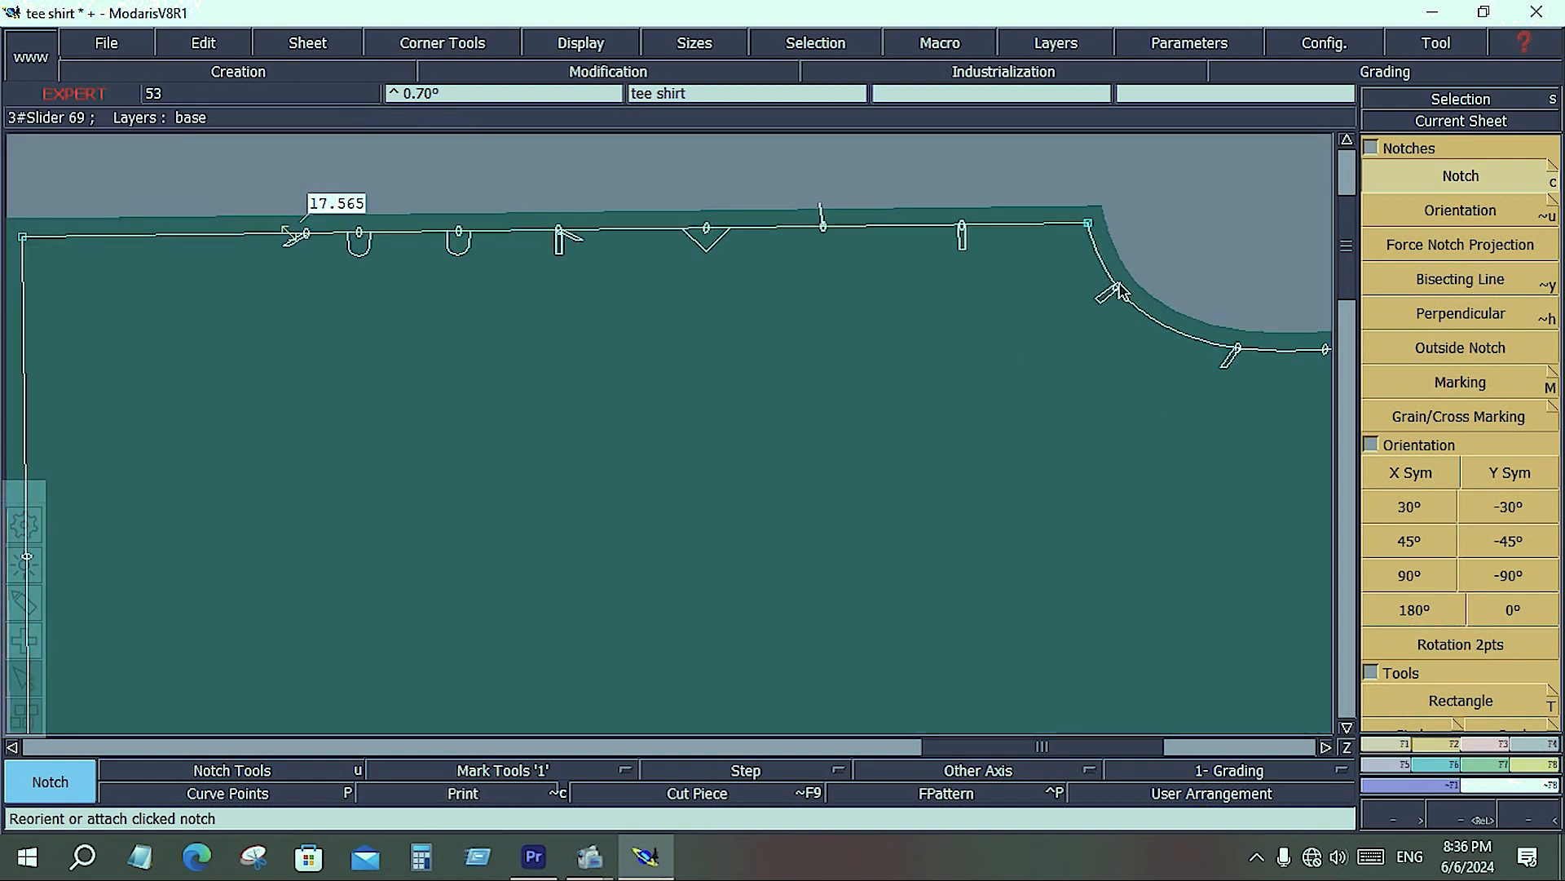
{"action": "left_click", "coordinate": [1094, 257]}
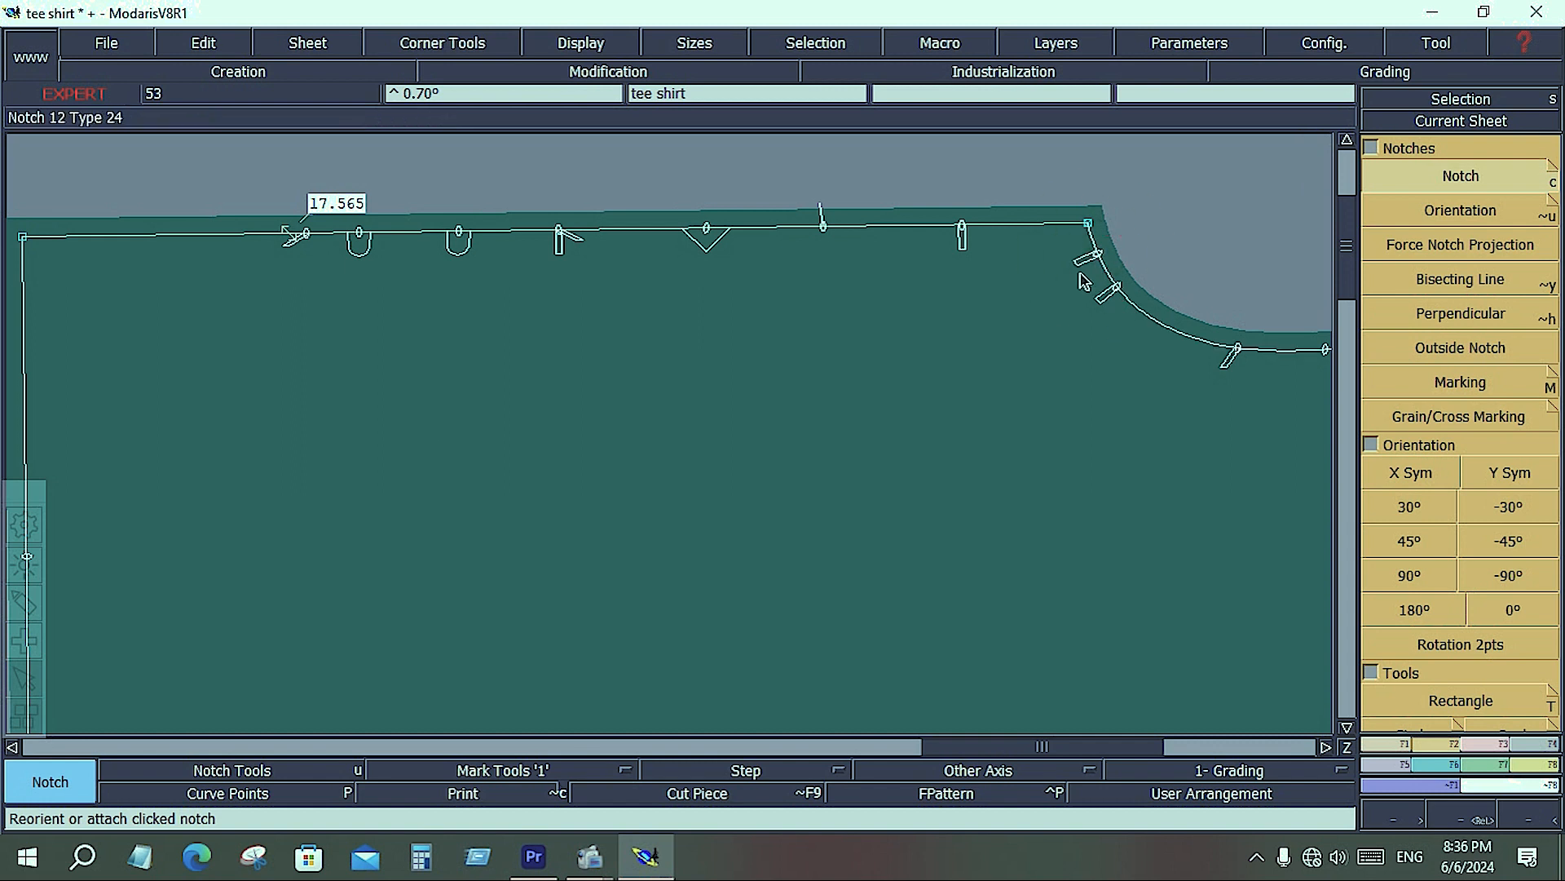
{"action": "left_click", "coordinate": [1472, 214]}
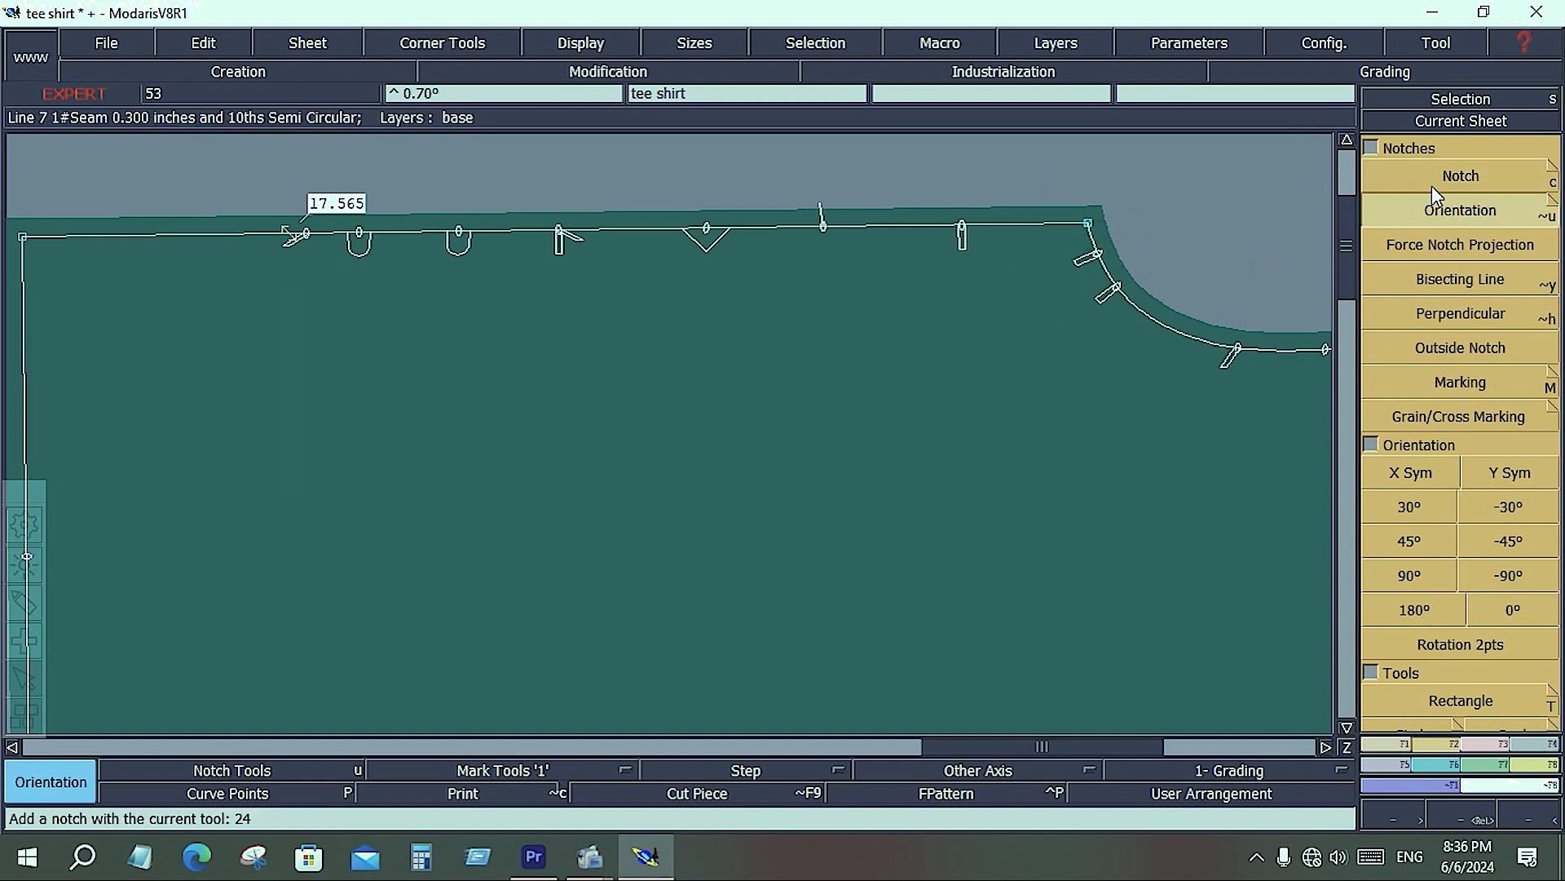
{"action": "left_click", "coordinate": [1439, 181]}
{"action": "left_click", "coordinate": [1092, 242]}
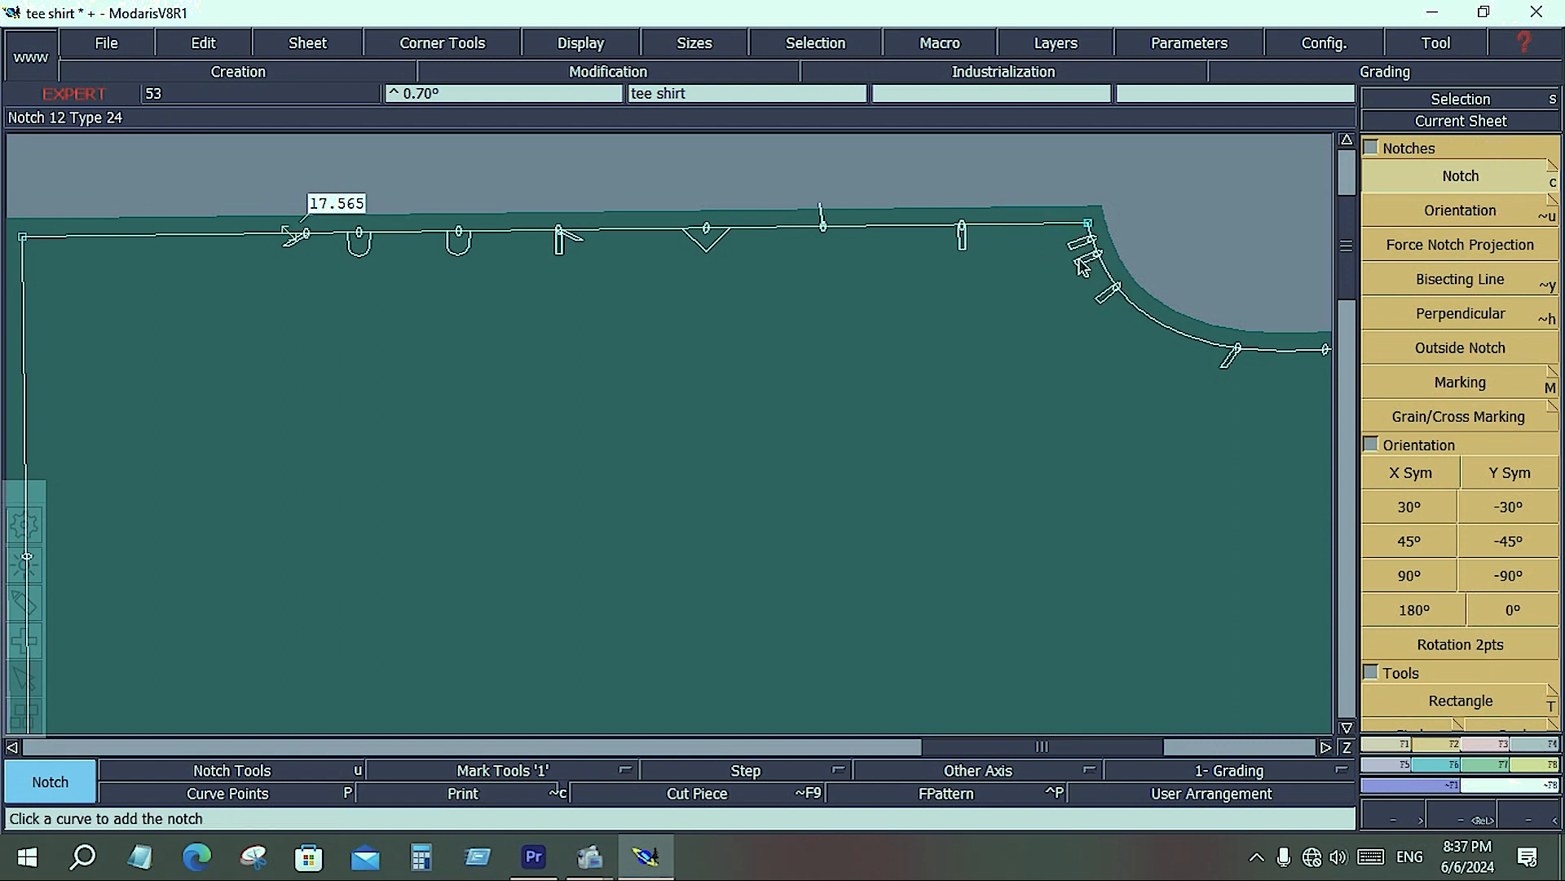
Delete the middle of the three upper armhole notches and reorient the one nearest the corner to point down along the curve.
{"action": "key", "text": "Delete"}
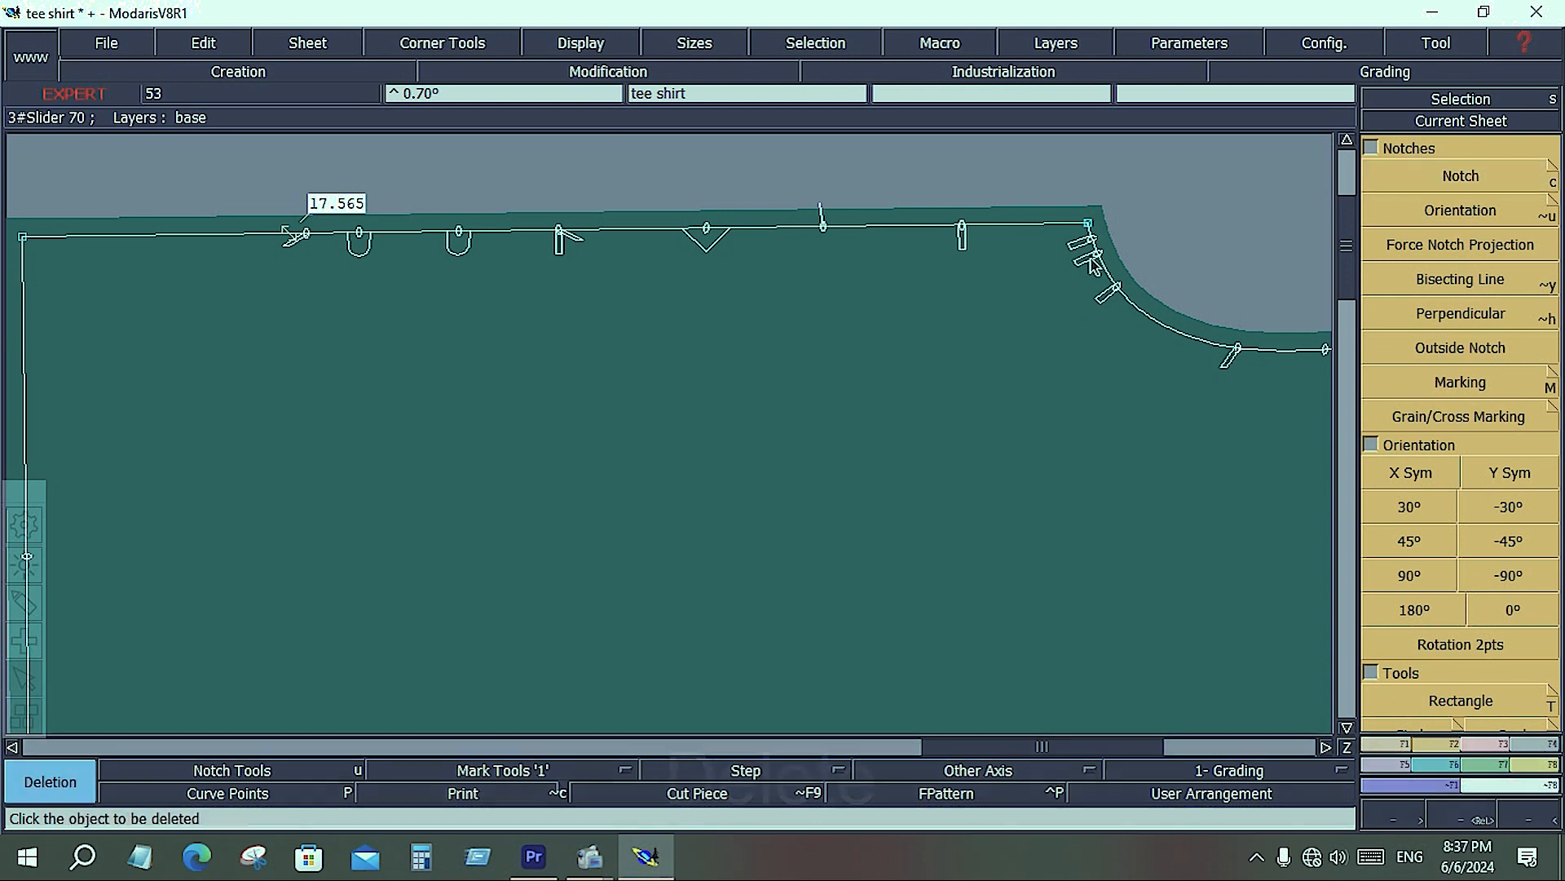
{"action": "left_click", "coordinate": [1090, 259]}
{"action": "left_click", "coordinate": [1455, 214]}
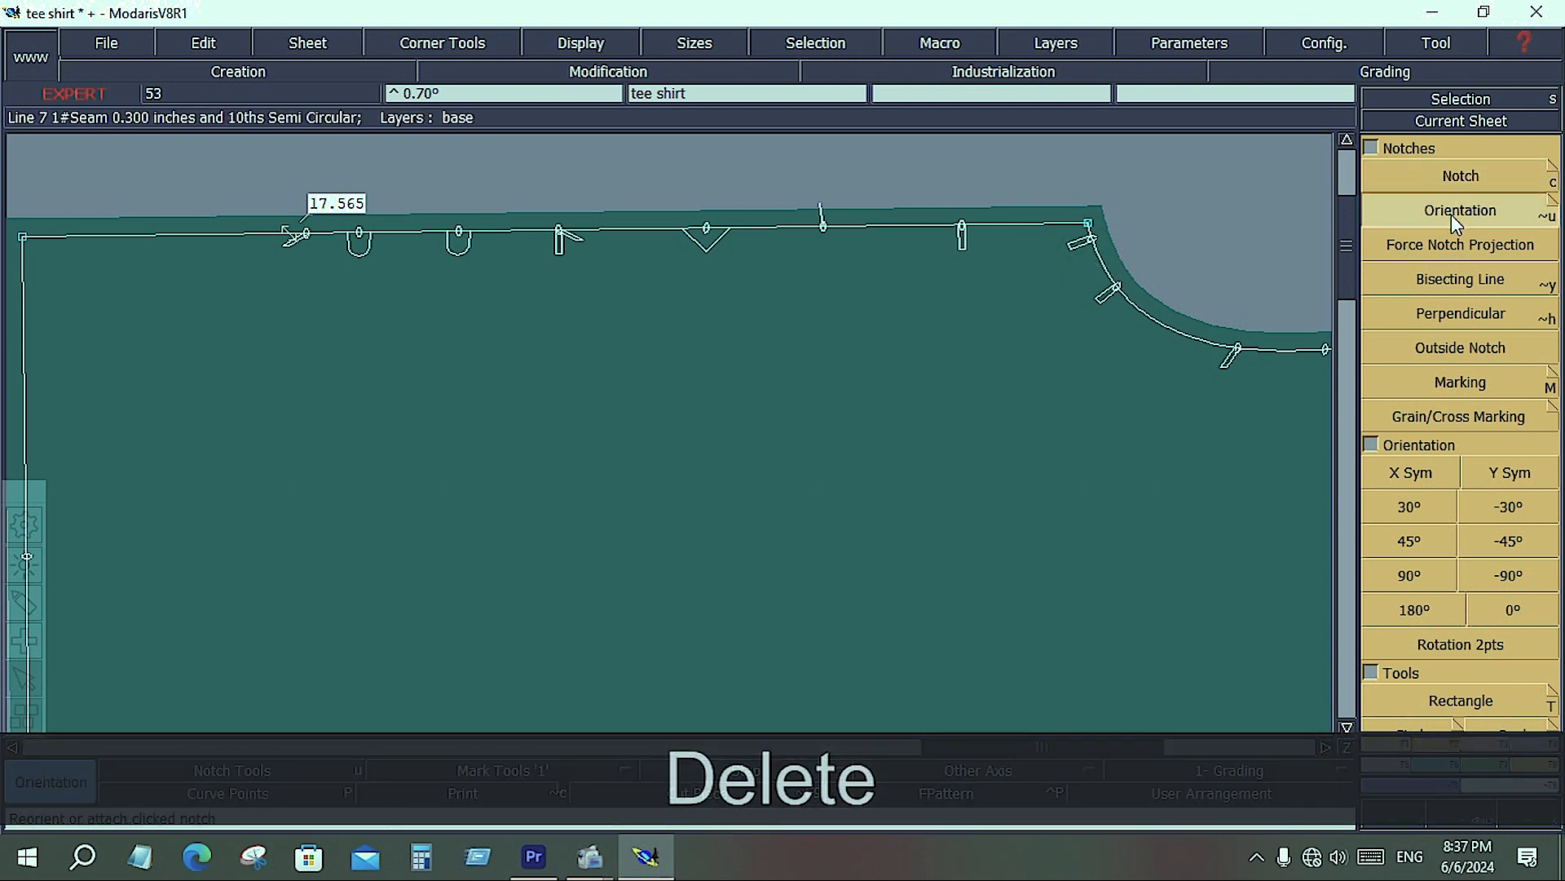
{"action": "left_click", "coordinate": [1082, 263]}
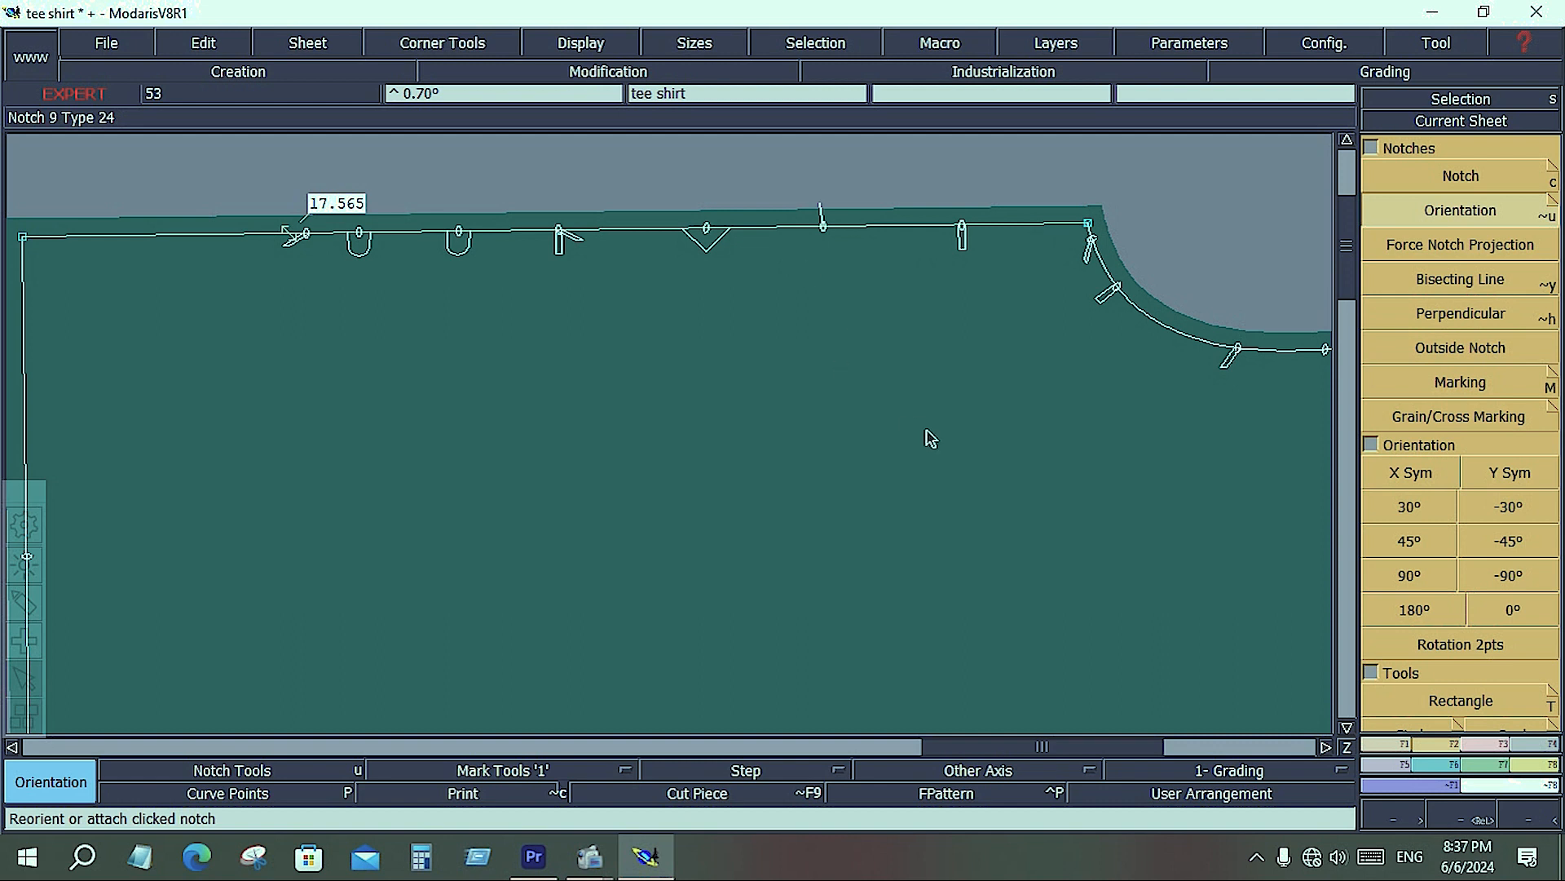
Delete the slanted type 24 notch on the flatter part of the armhole curve.
{"action": "key", "text": "Delete"}
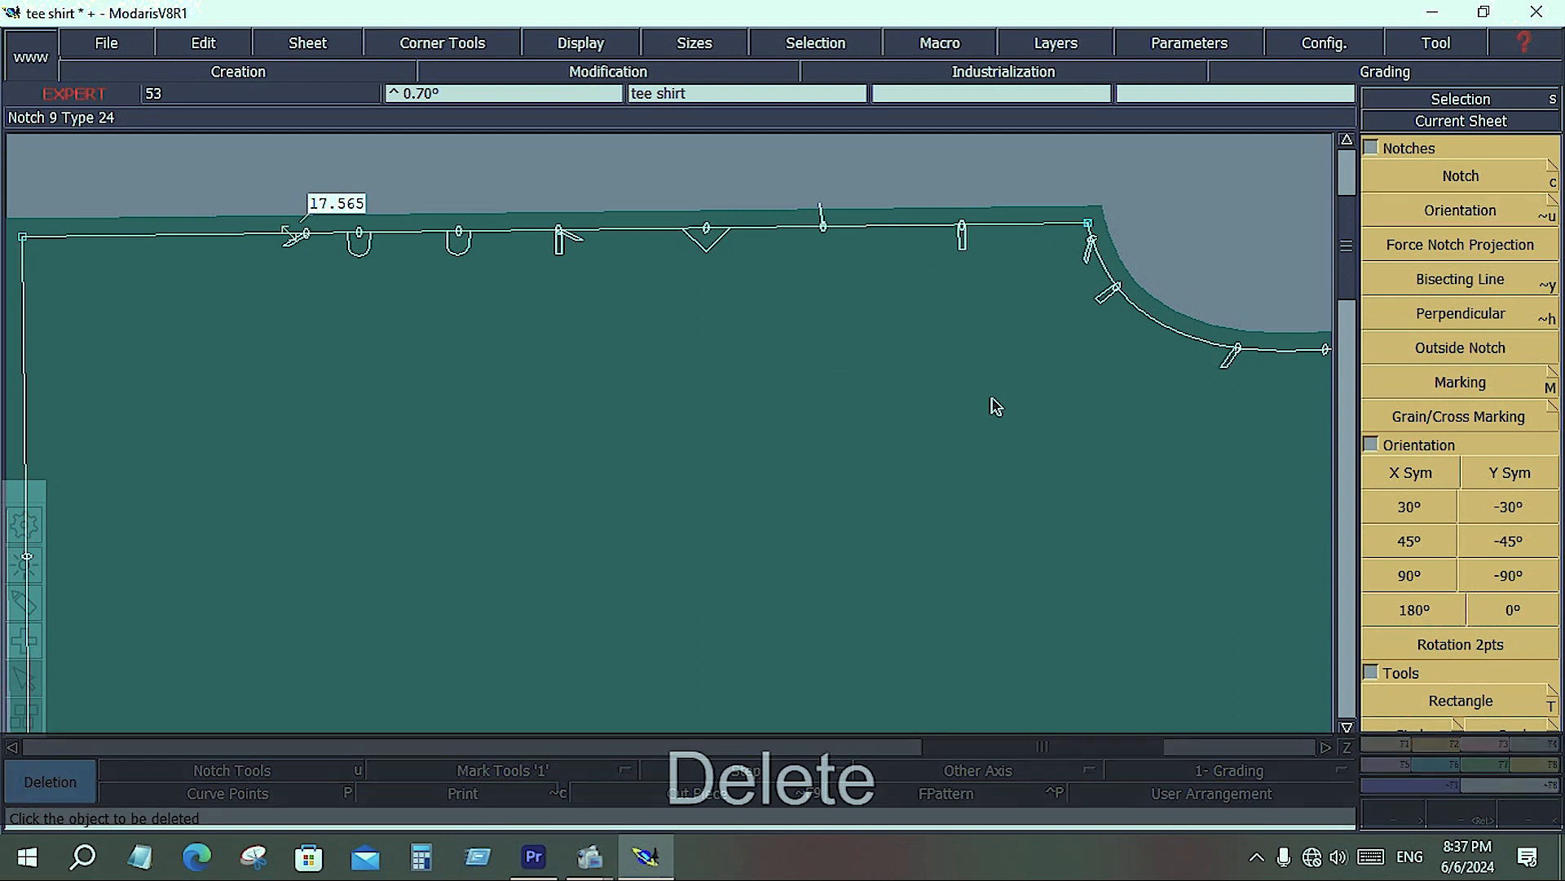
{"action": "left_click", "coordinate": [1236, 359]}
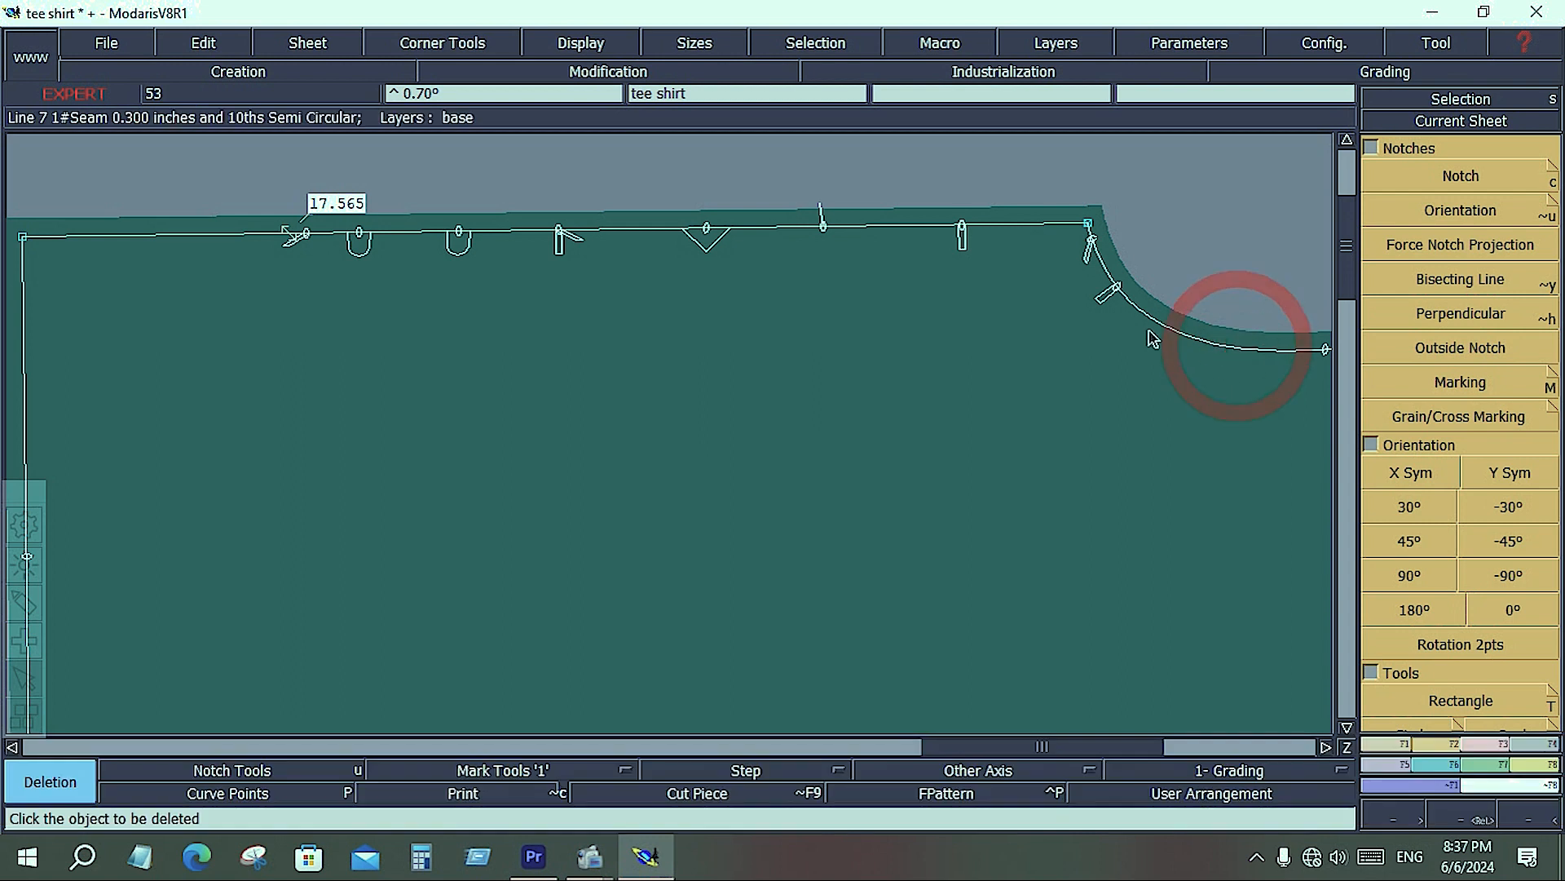
Delete the two remaining type 24 notches on the armhole curve below the side-seam corner.
{"action": "left_click", "coordinate": [1097, 267]}
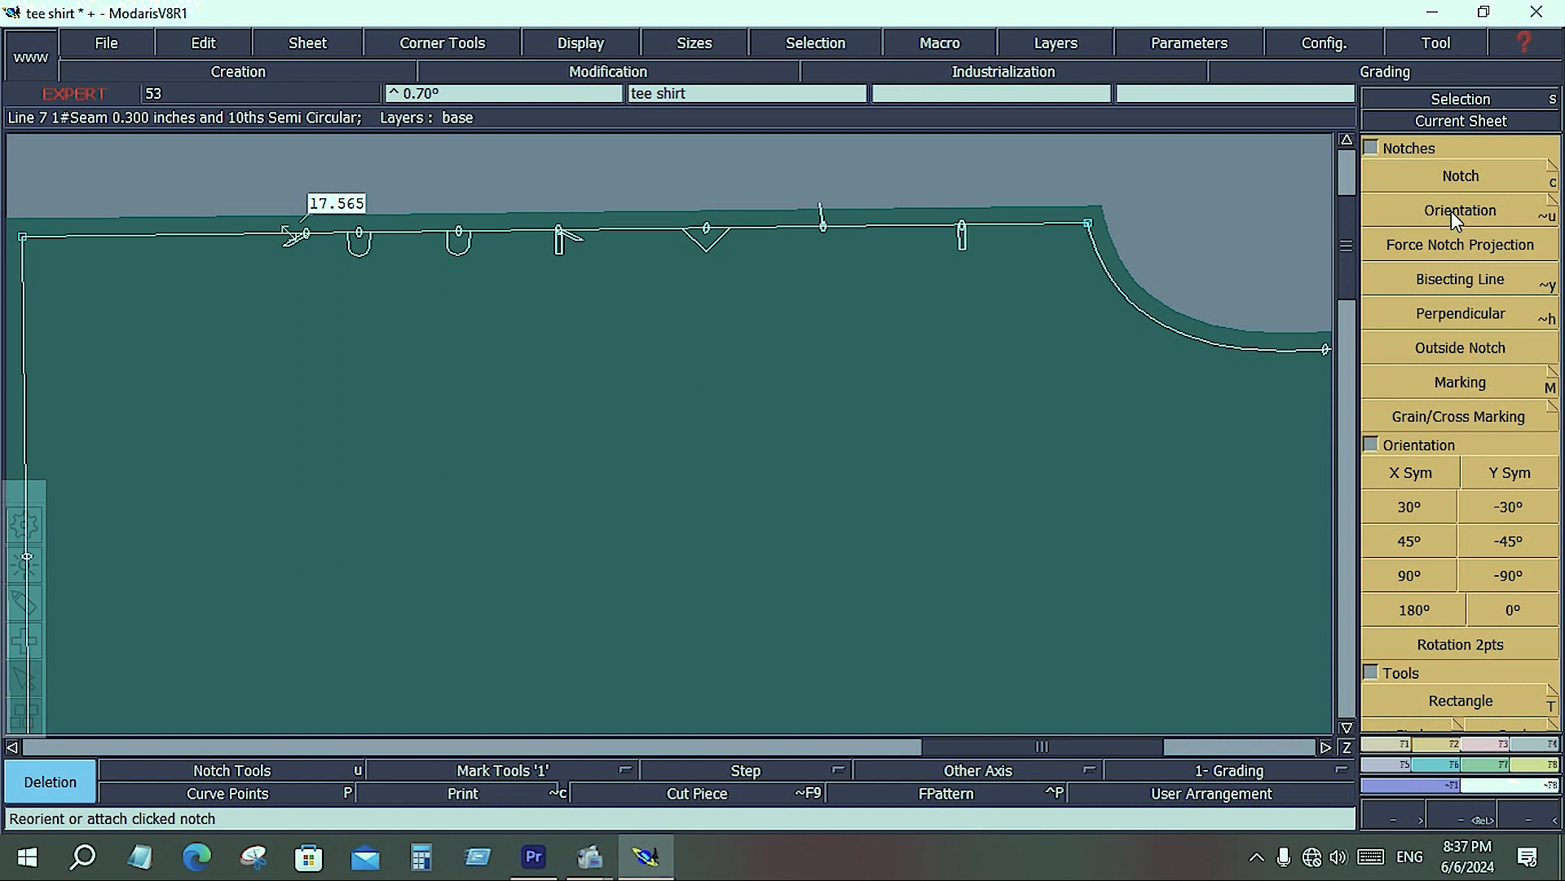
Review the created-point constraint options of the notch Orientation command and close them.
{"action": "left_click", "coordinate": [1549, 212]}
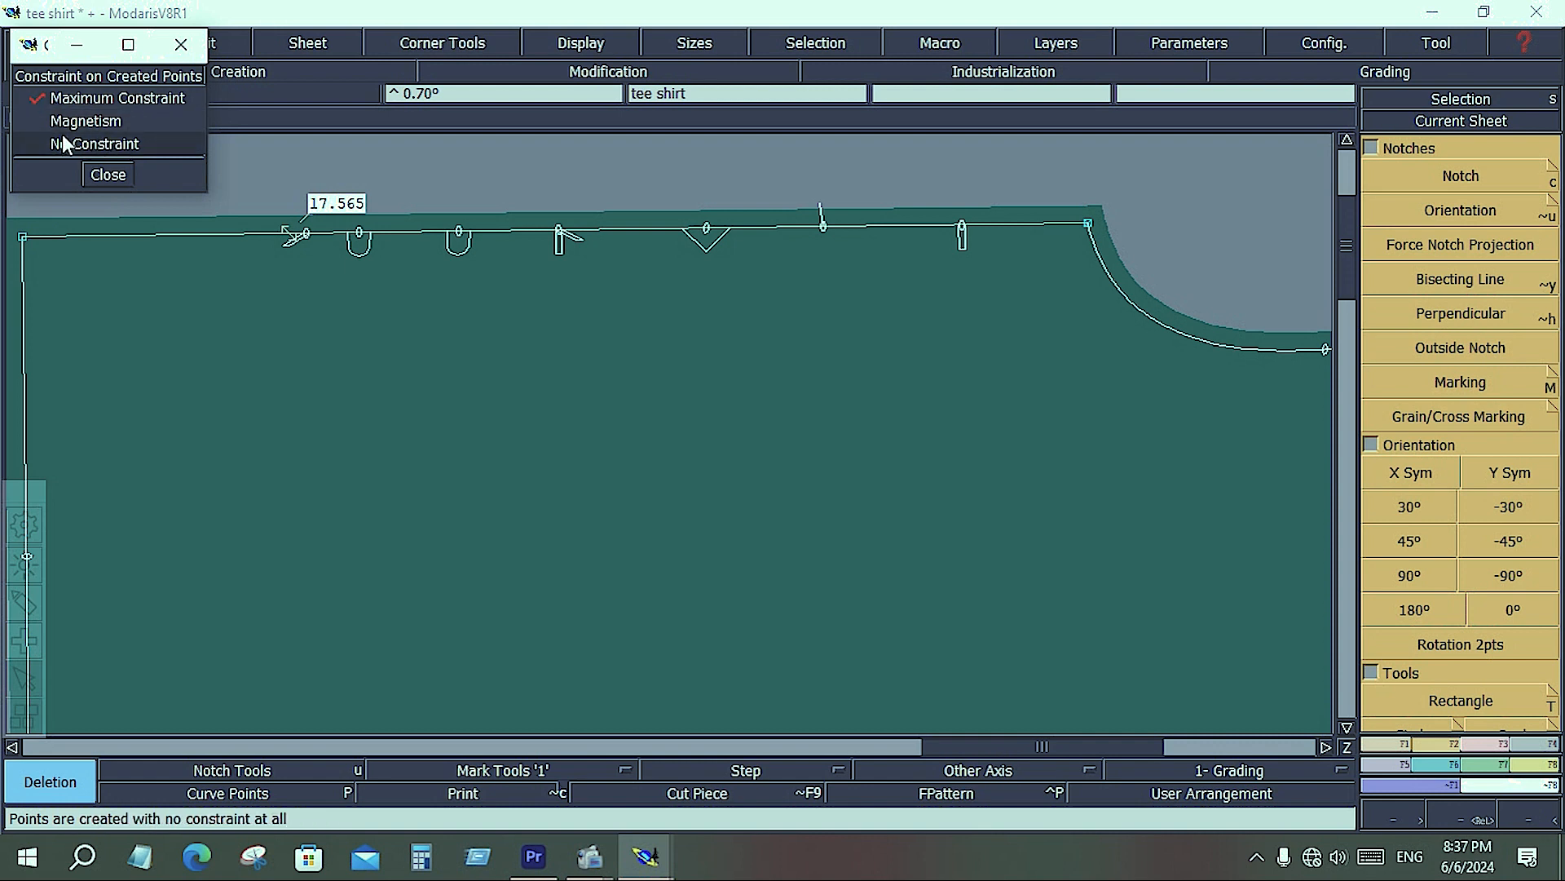
{"action": "left_click", "coordinate": [109, 175]}
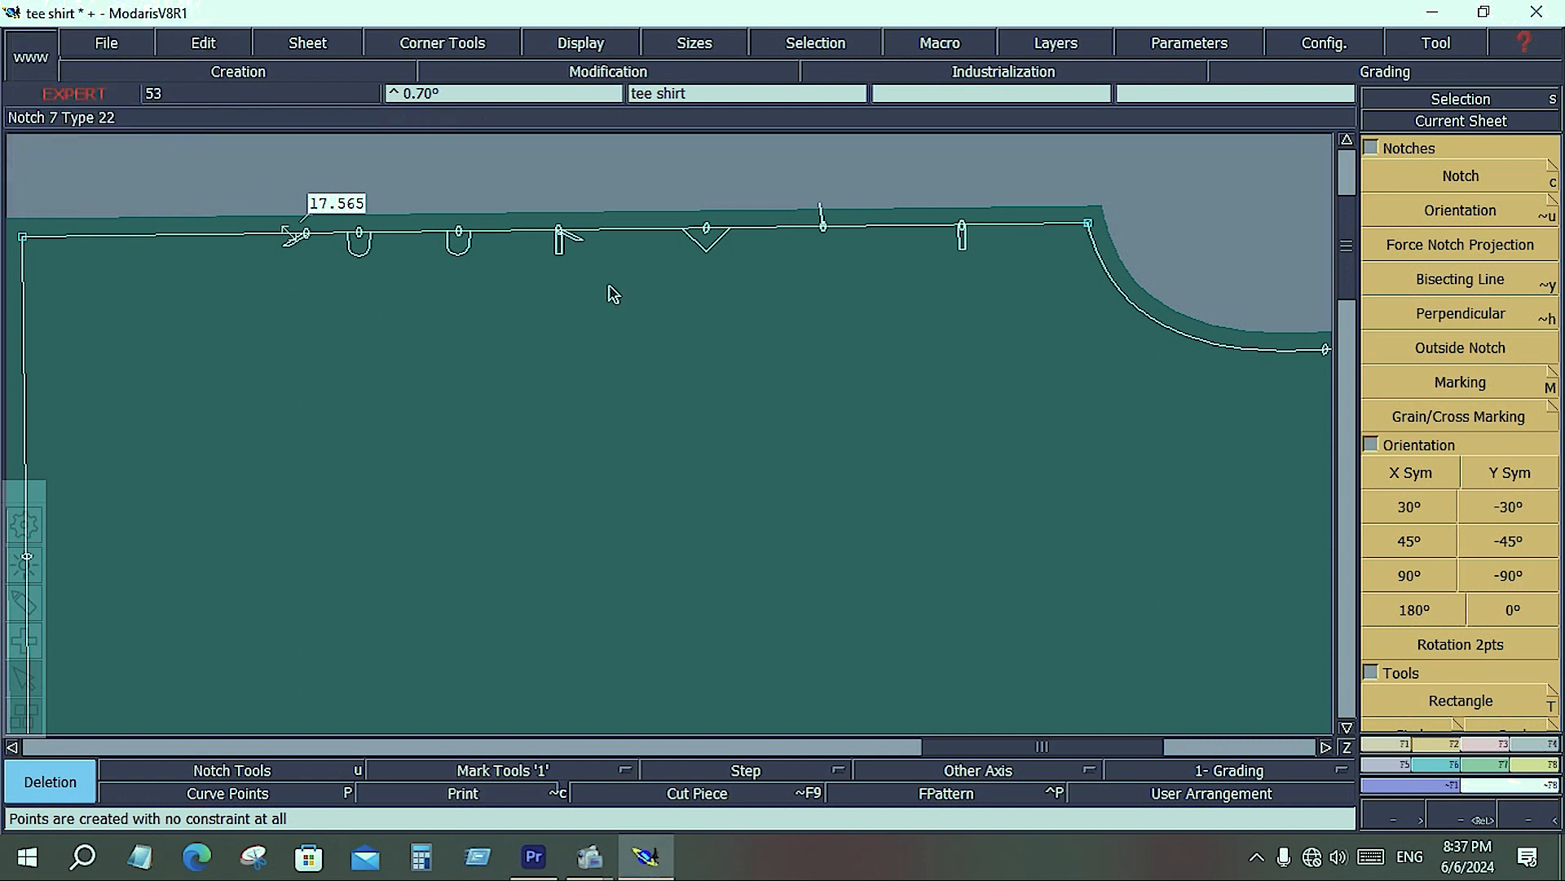
{"action": "left_click", "coordinate": [865, 490]}
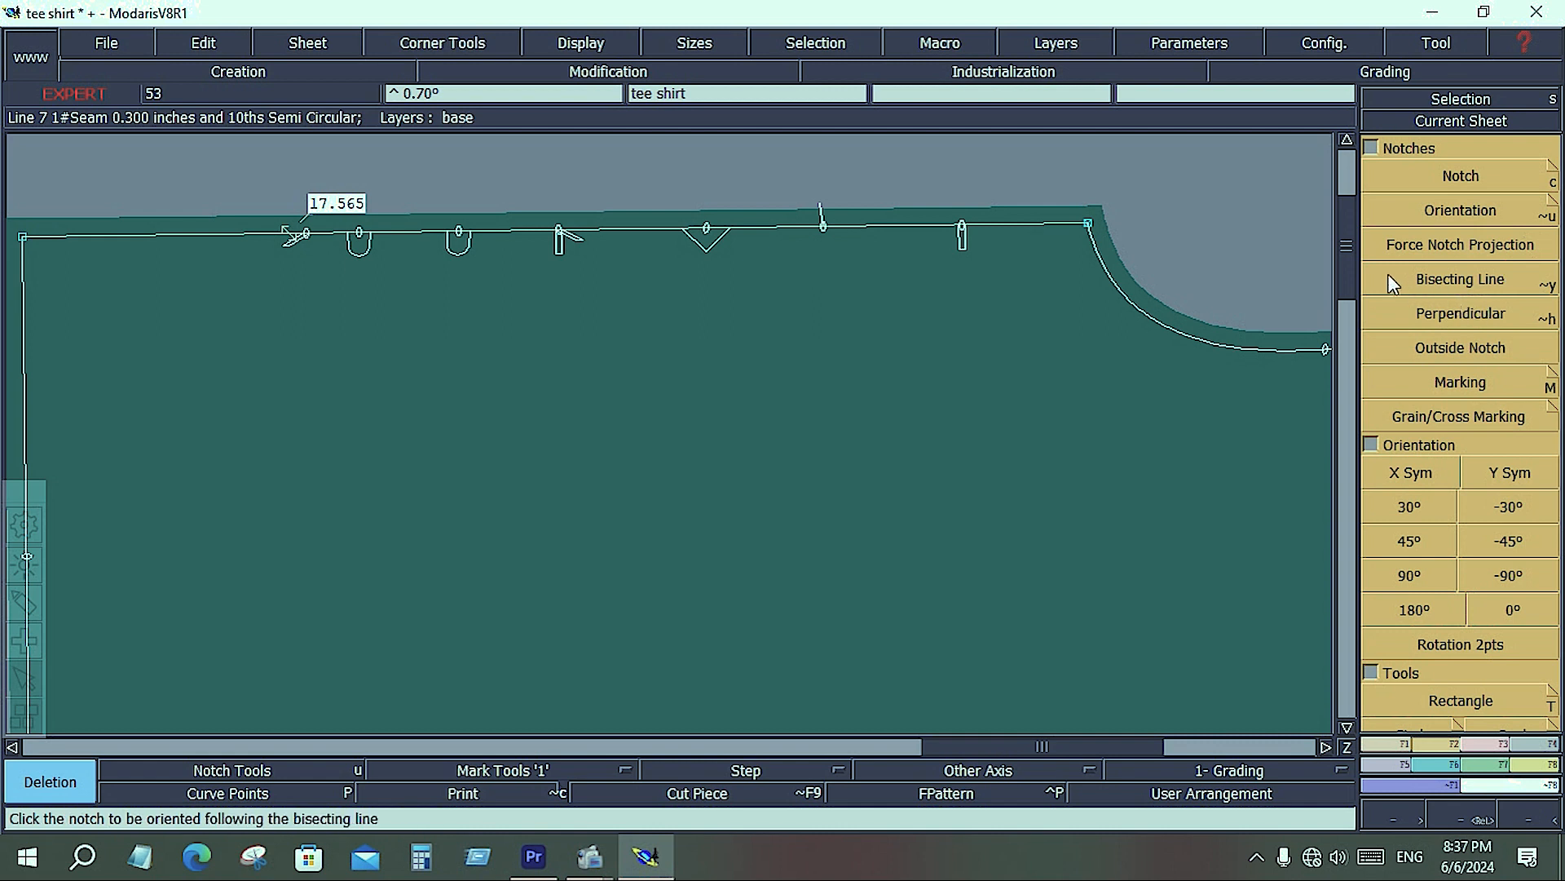
Try to apply Force Notch Projection to the whole neckline curve by selecting all of its points together.
{"action": "left_click", "coordinate": [1444, 247]}
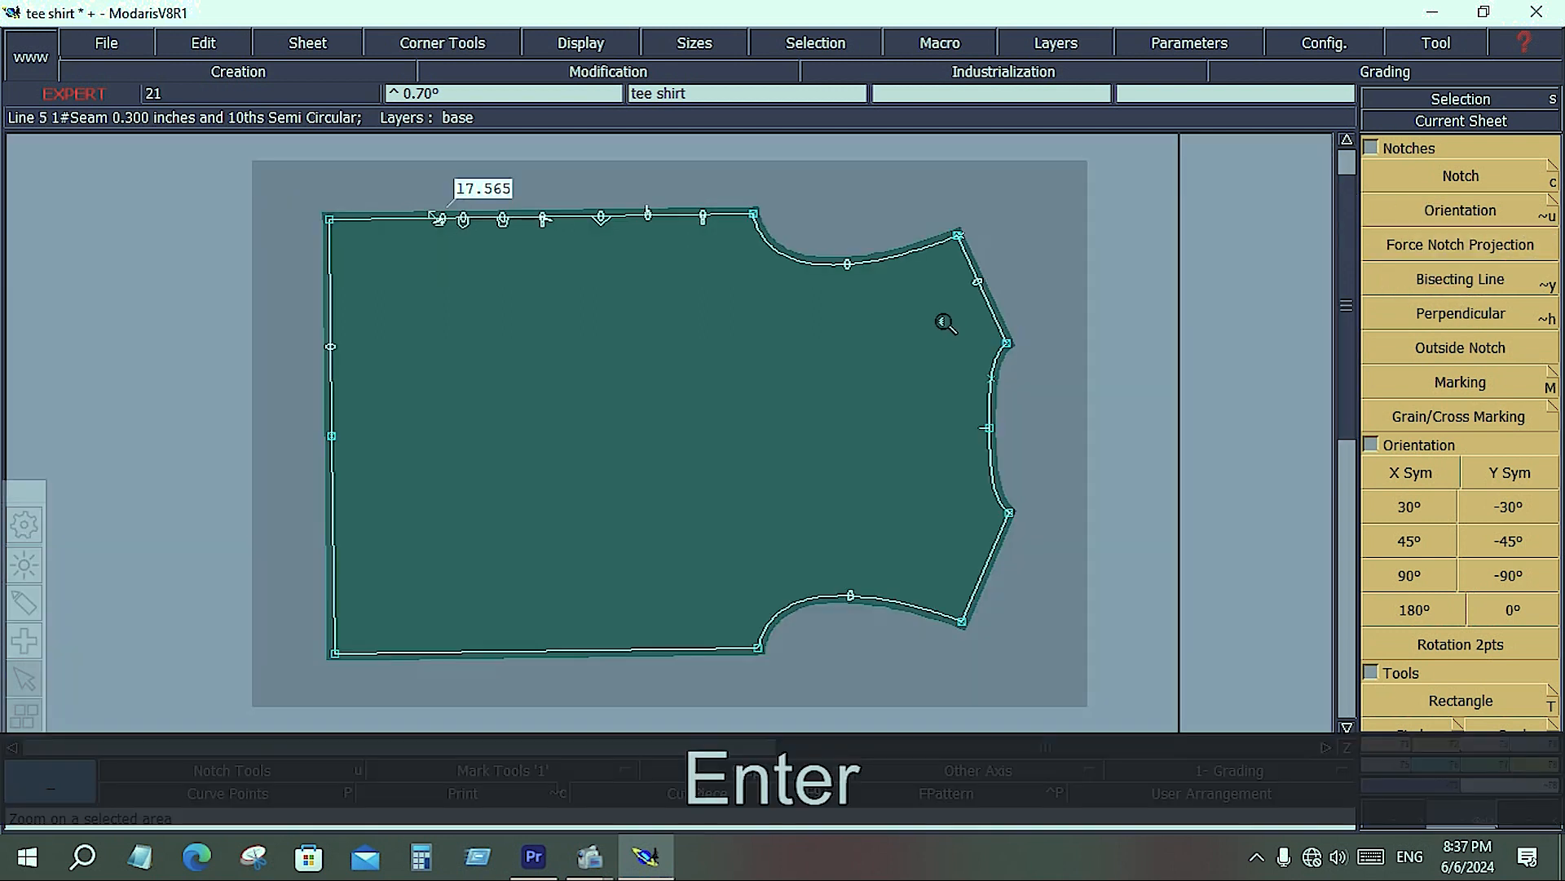
{"action": "left_click_drag", "start_coordinate": [946, 309], "coordinate": [1056, 566]}
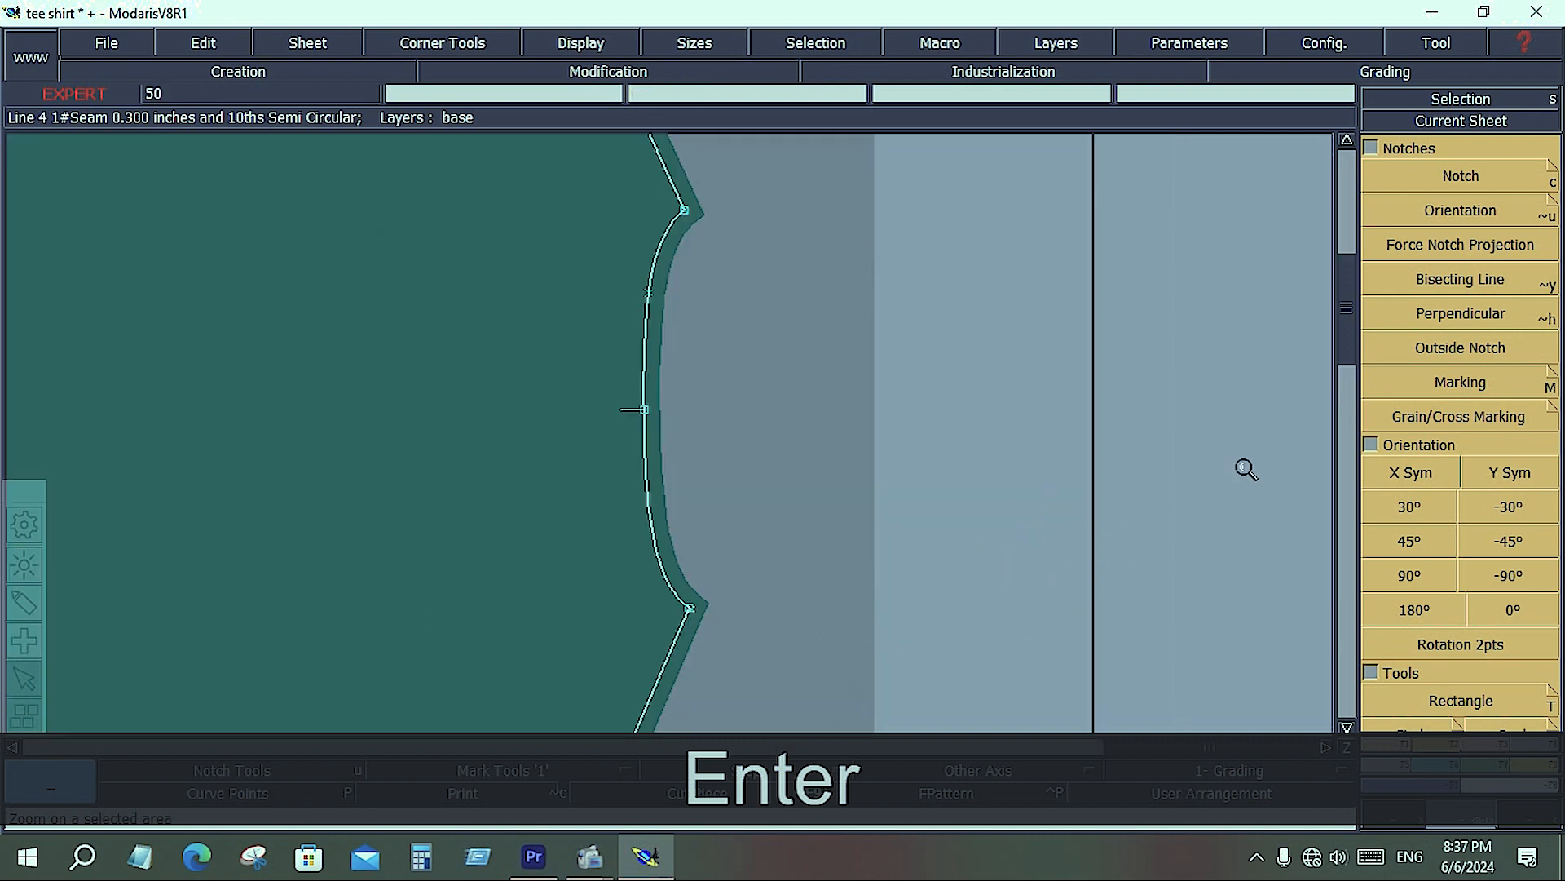
{"action": "left_click", "coordinate": [1507, 251]}
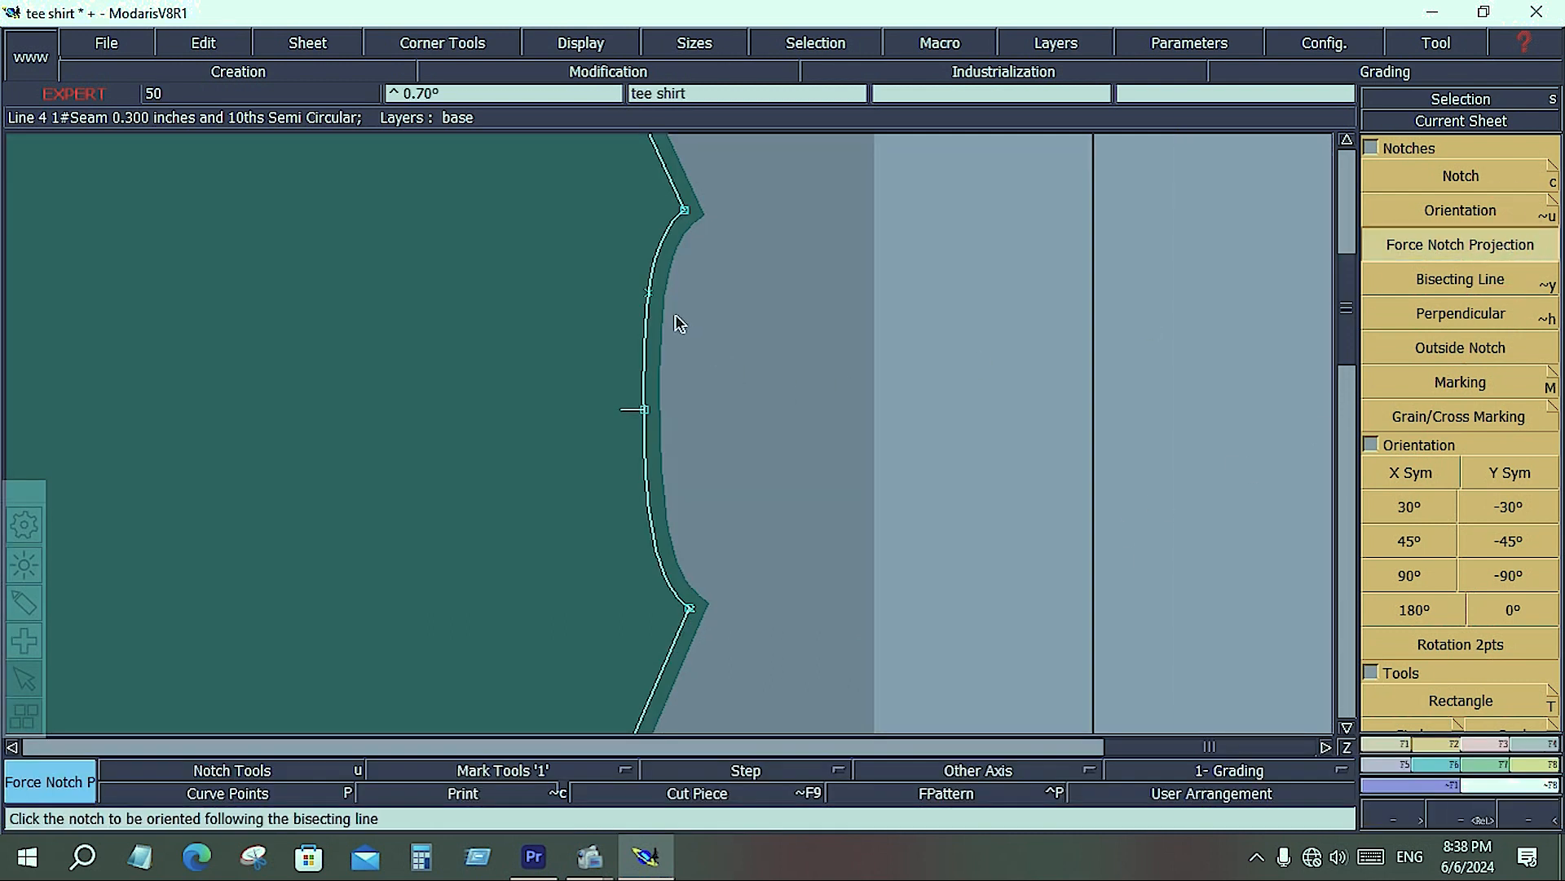
{"action": "left_click", "coordinate": [647, 298]}
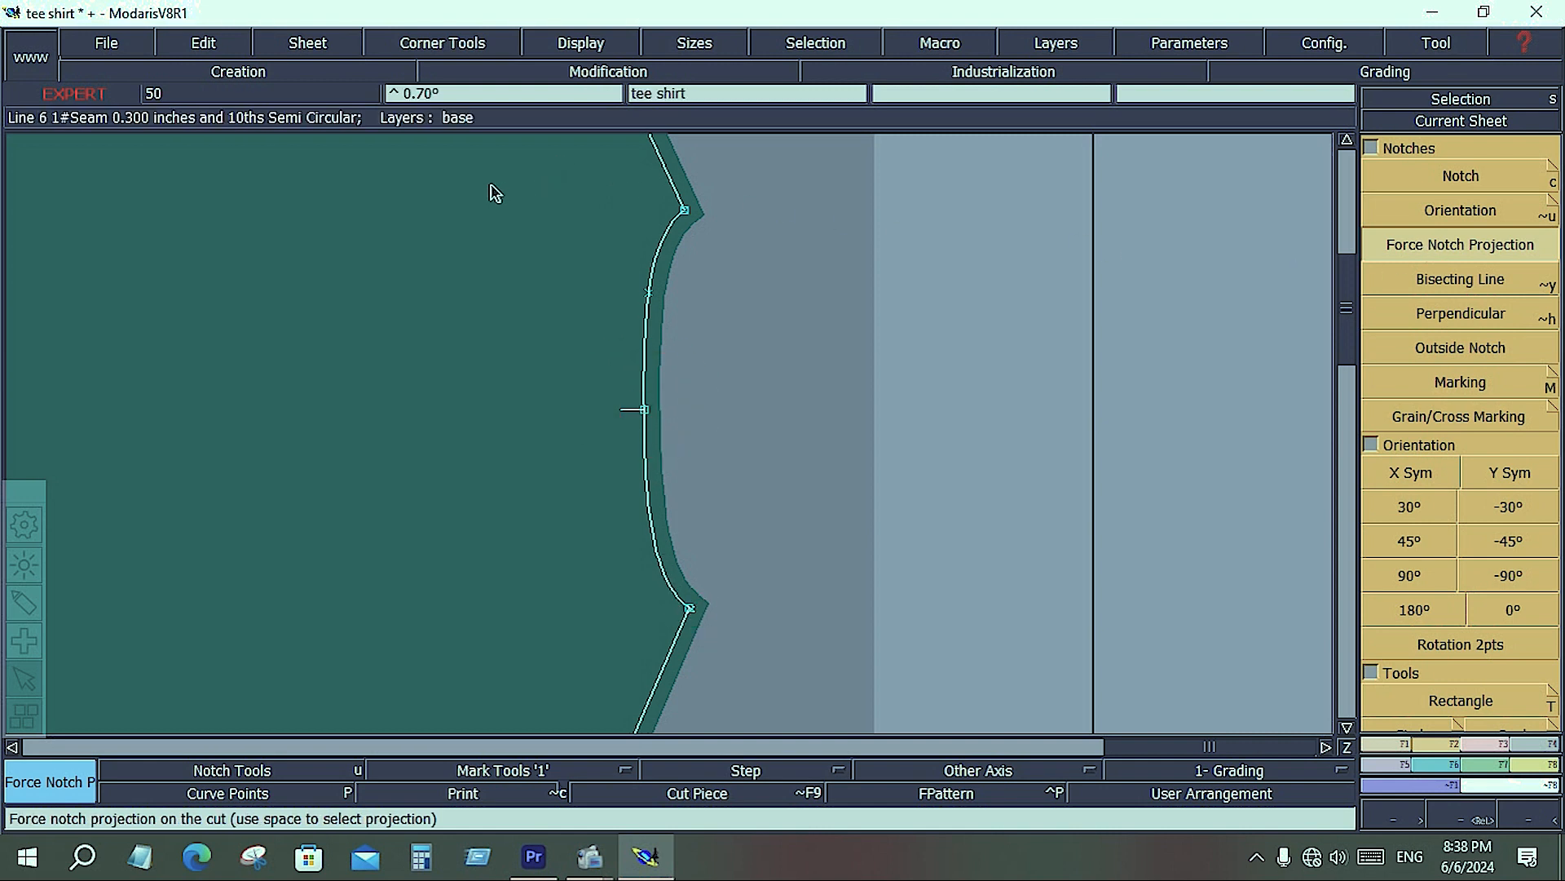
{"action": "left_click_drag", "start_coordinate": [484, 173], "coordinate": [796, 676]}
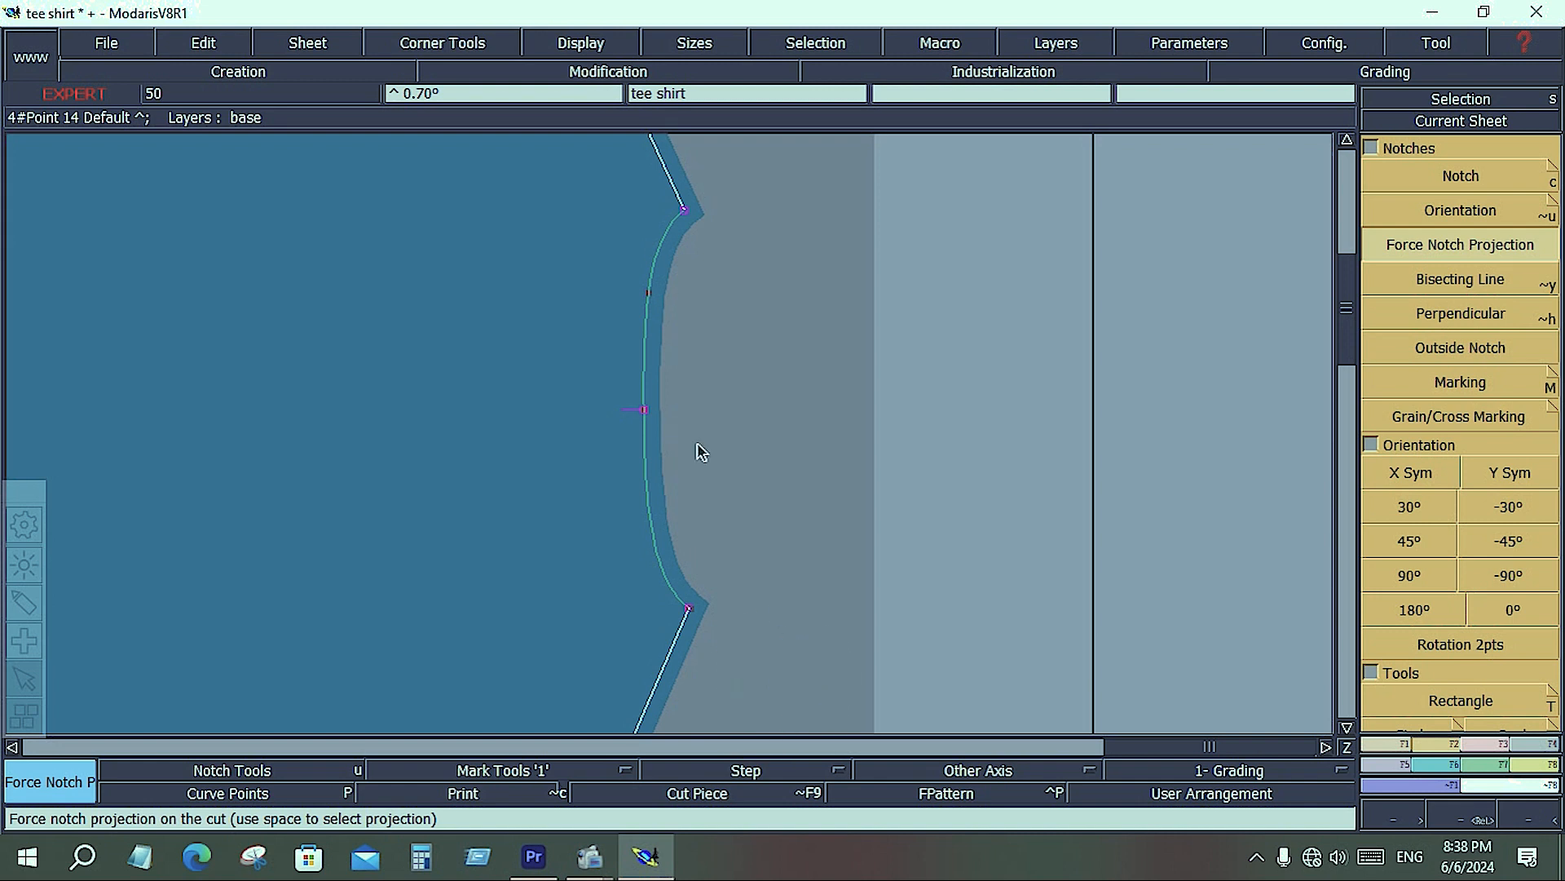
{"action": "left_click", "coordinate": [1461, 252]}
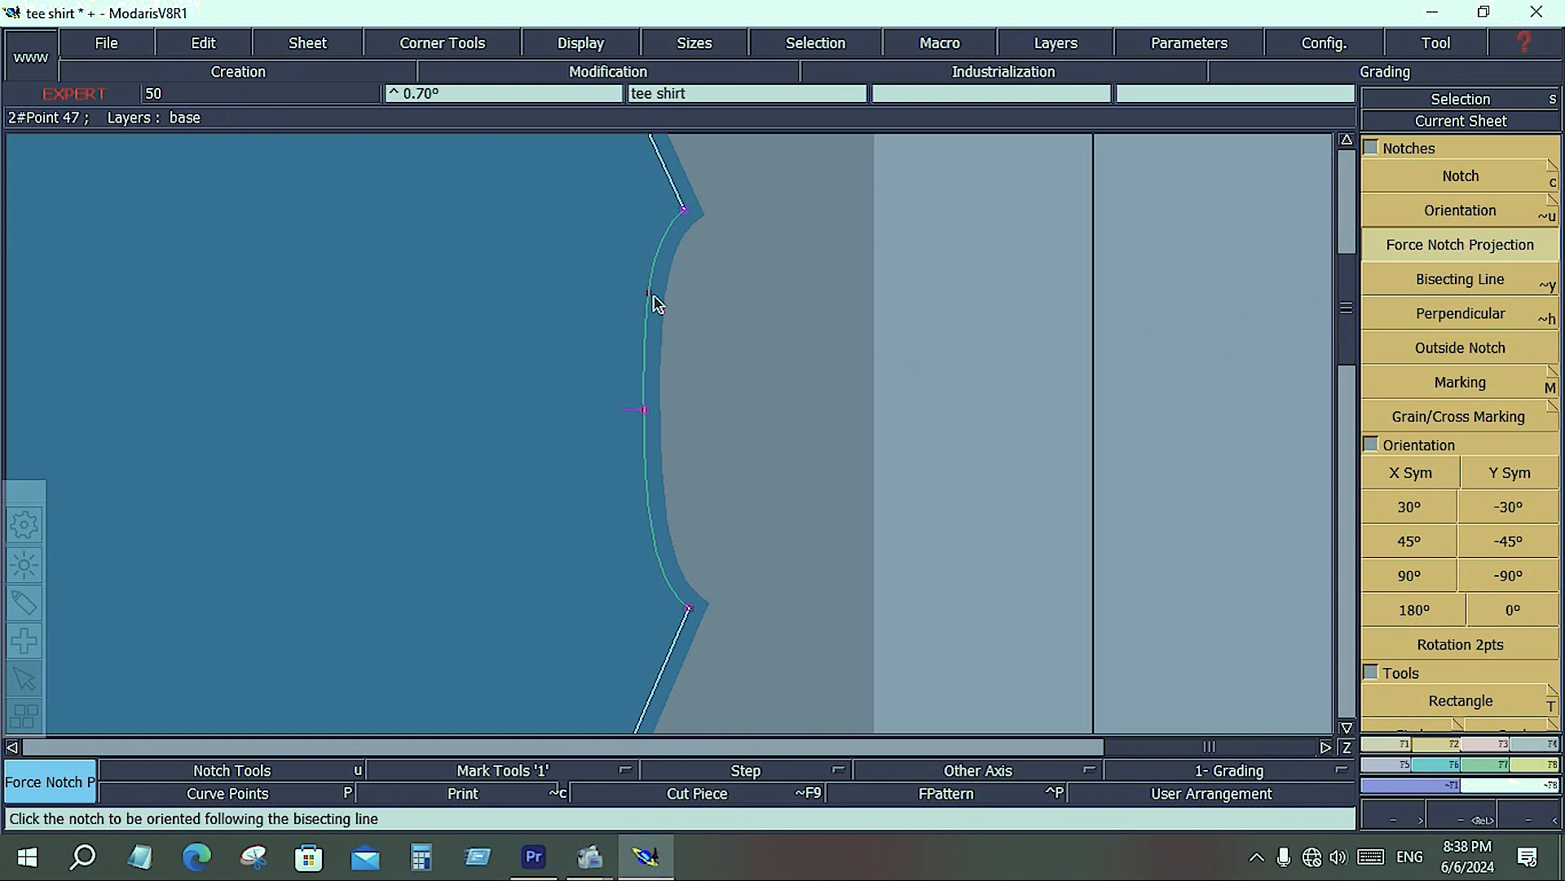
{"action": "left_click", "coordinate": [566, 526]}
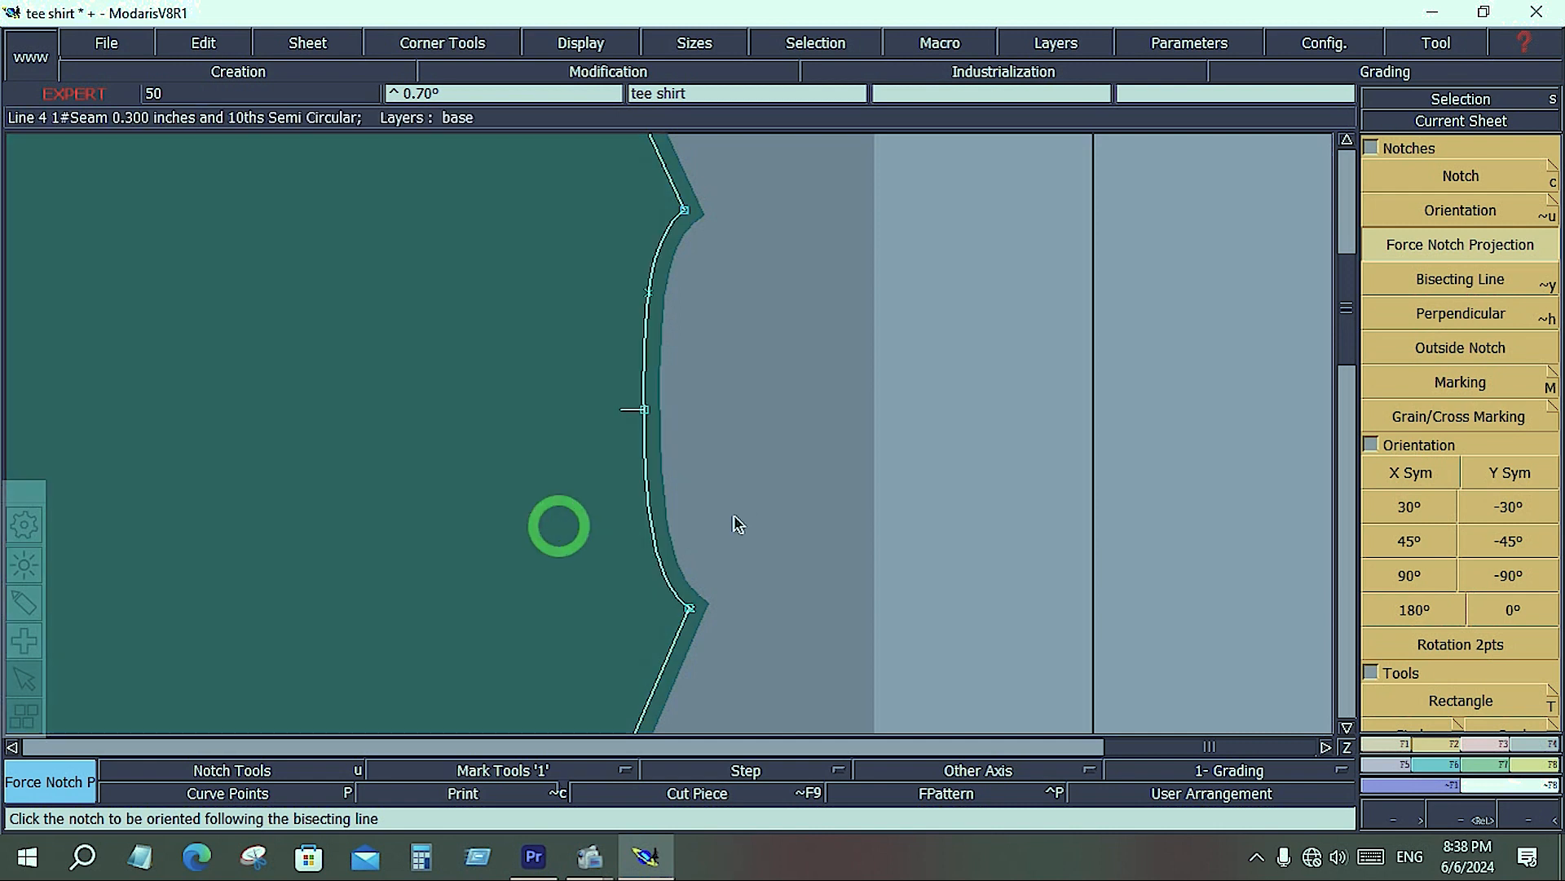
Try to apply Force Notch Projection at the neckline's shoulder corner and on its centre type 21 notch.
{"action": "left_click", "coordinate": [1477, 262]}
{"action": "left_click", "coordinate": [685, 212]}
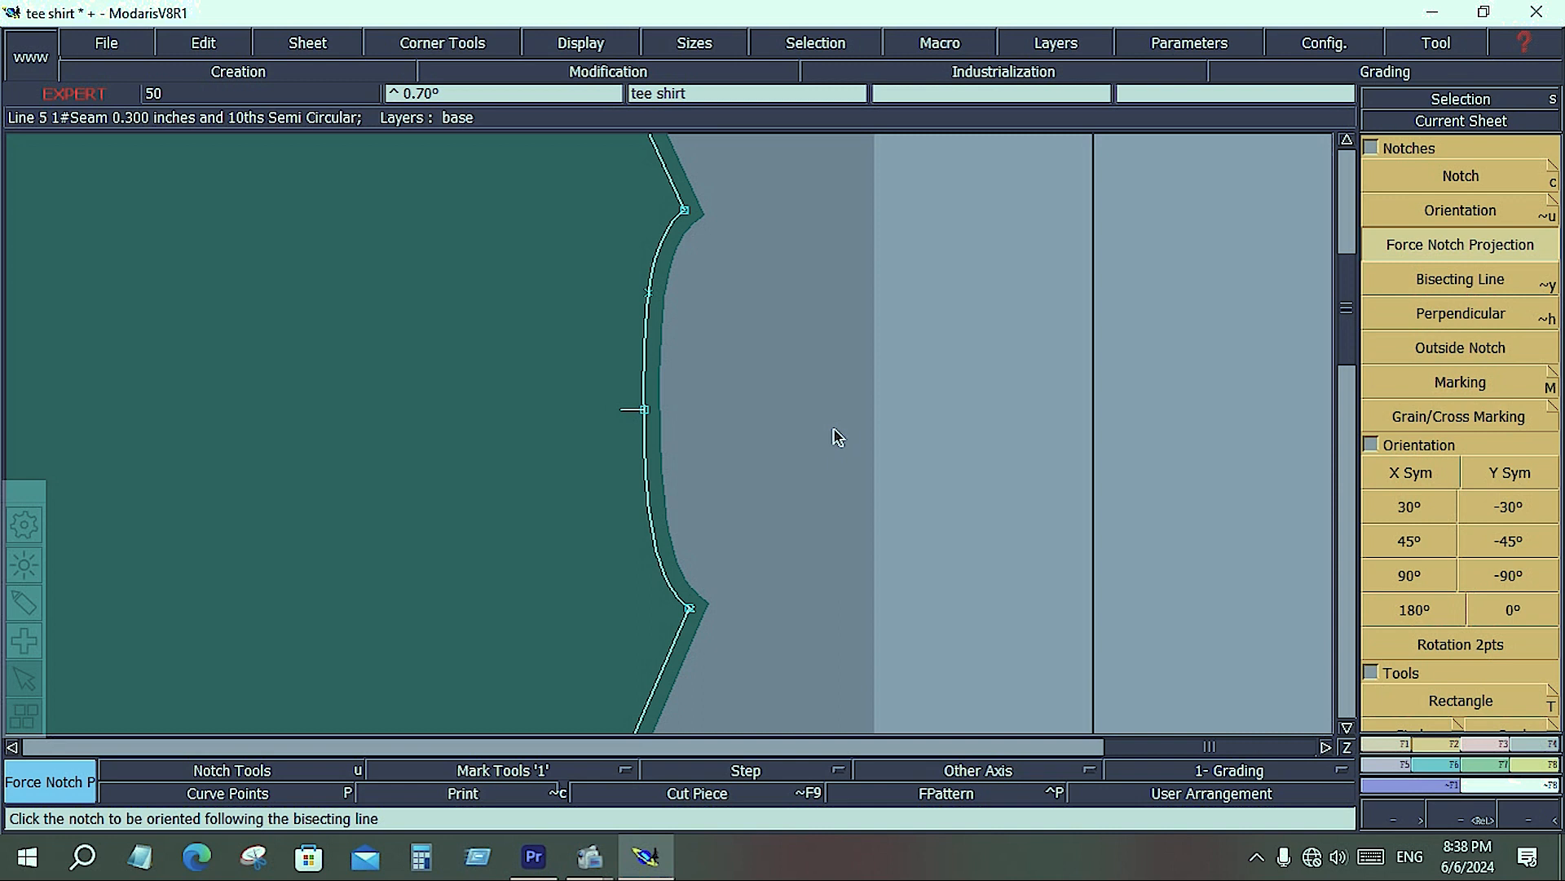
{"action": "left_click", "coordinate": [1505, 246]}
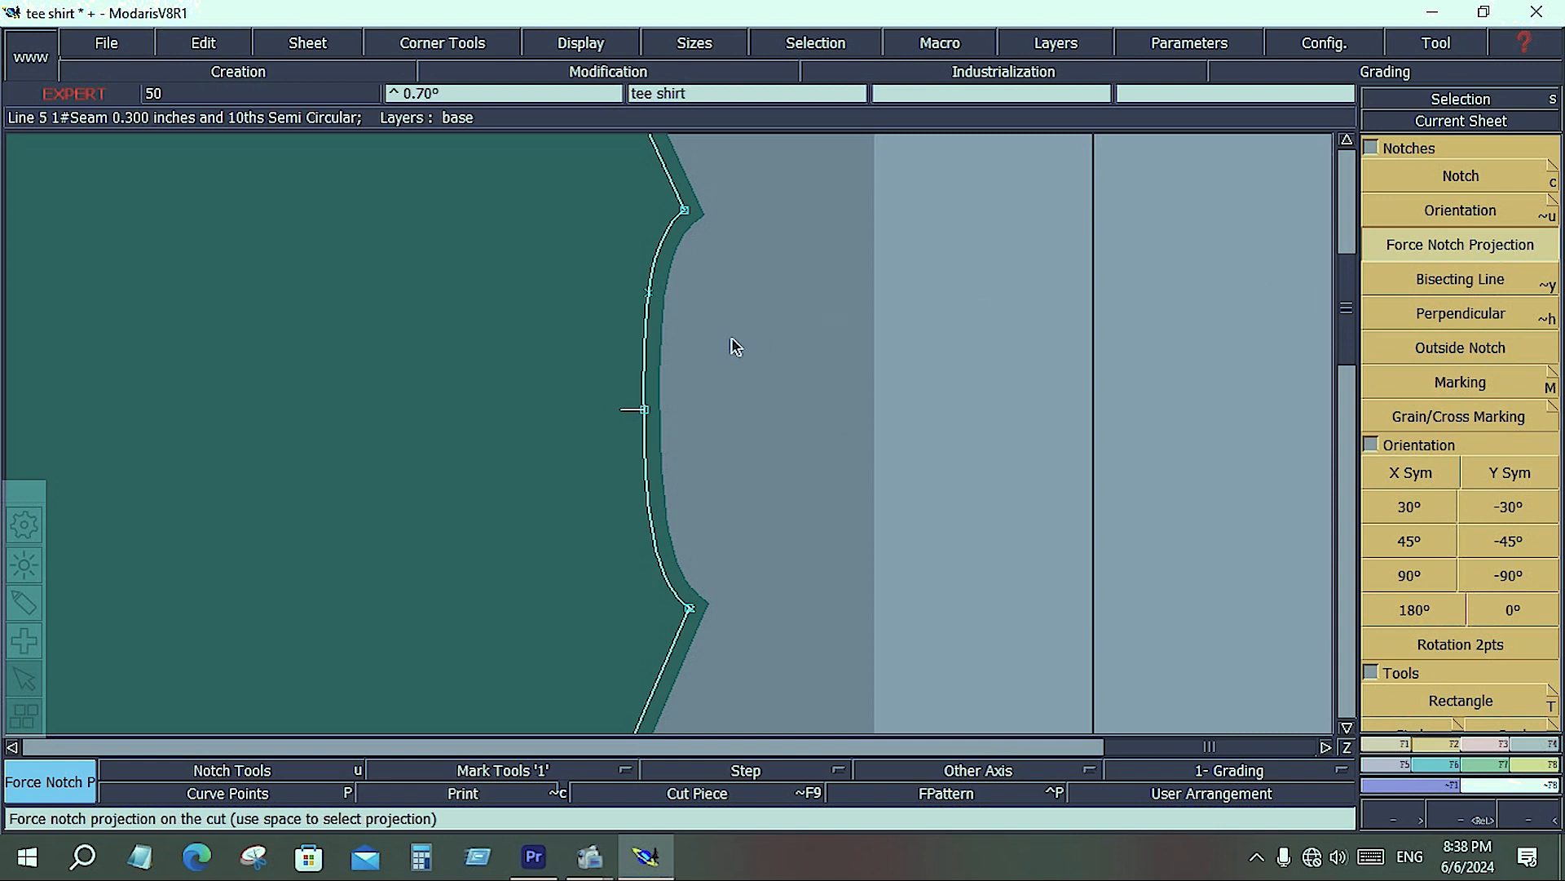
{"action": "left_click", "coordinate": [669, 422]}
{"action": "right_click", "coordinate": [1449, 235]}
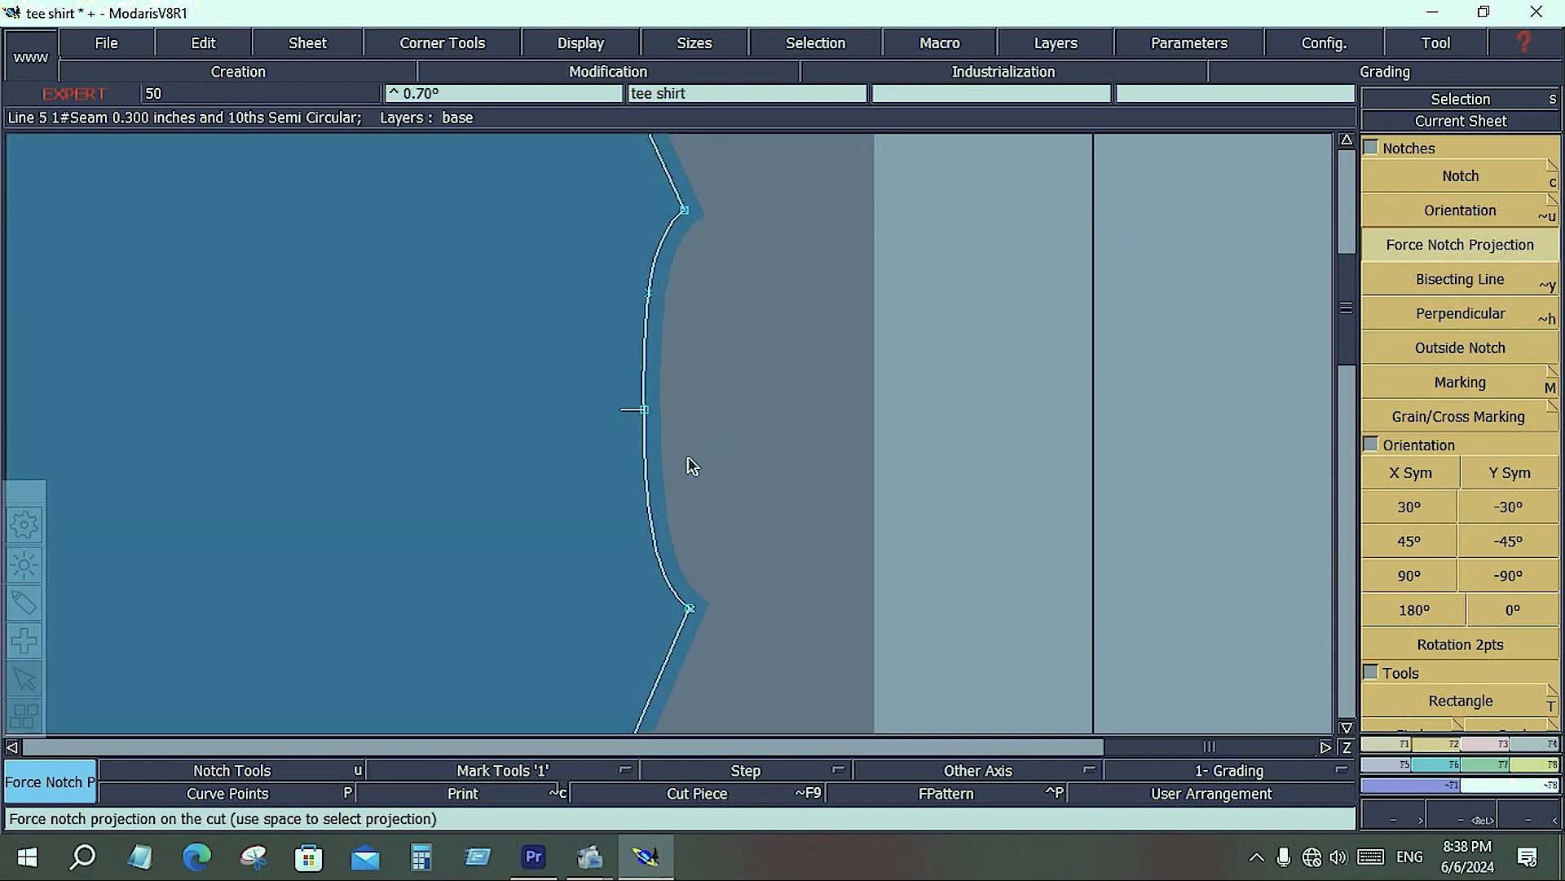
{"action": "left_click", "coordinate": [644, 411]}
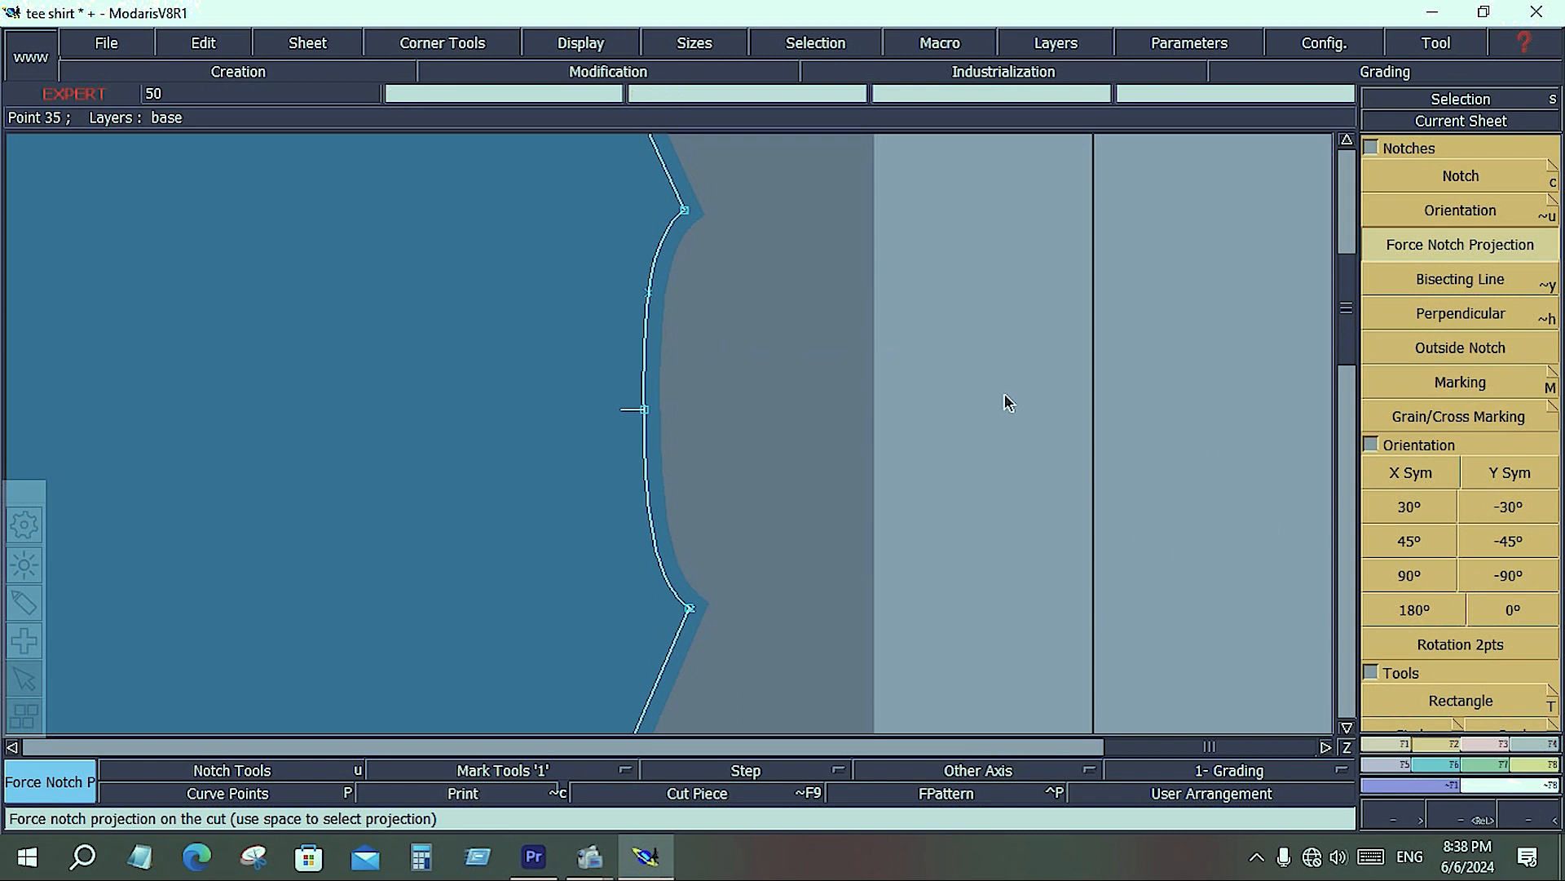
{"action": "left_click", "coordinate": [534, 423]}
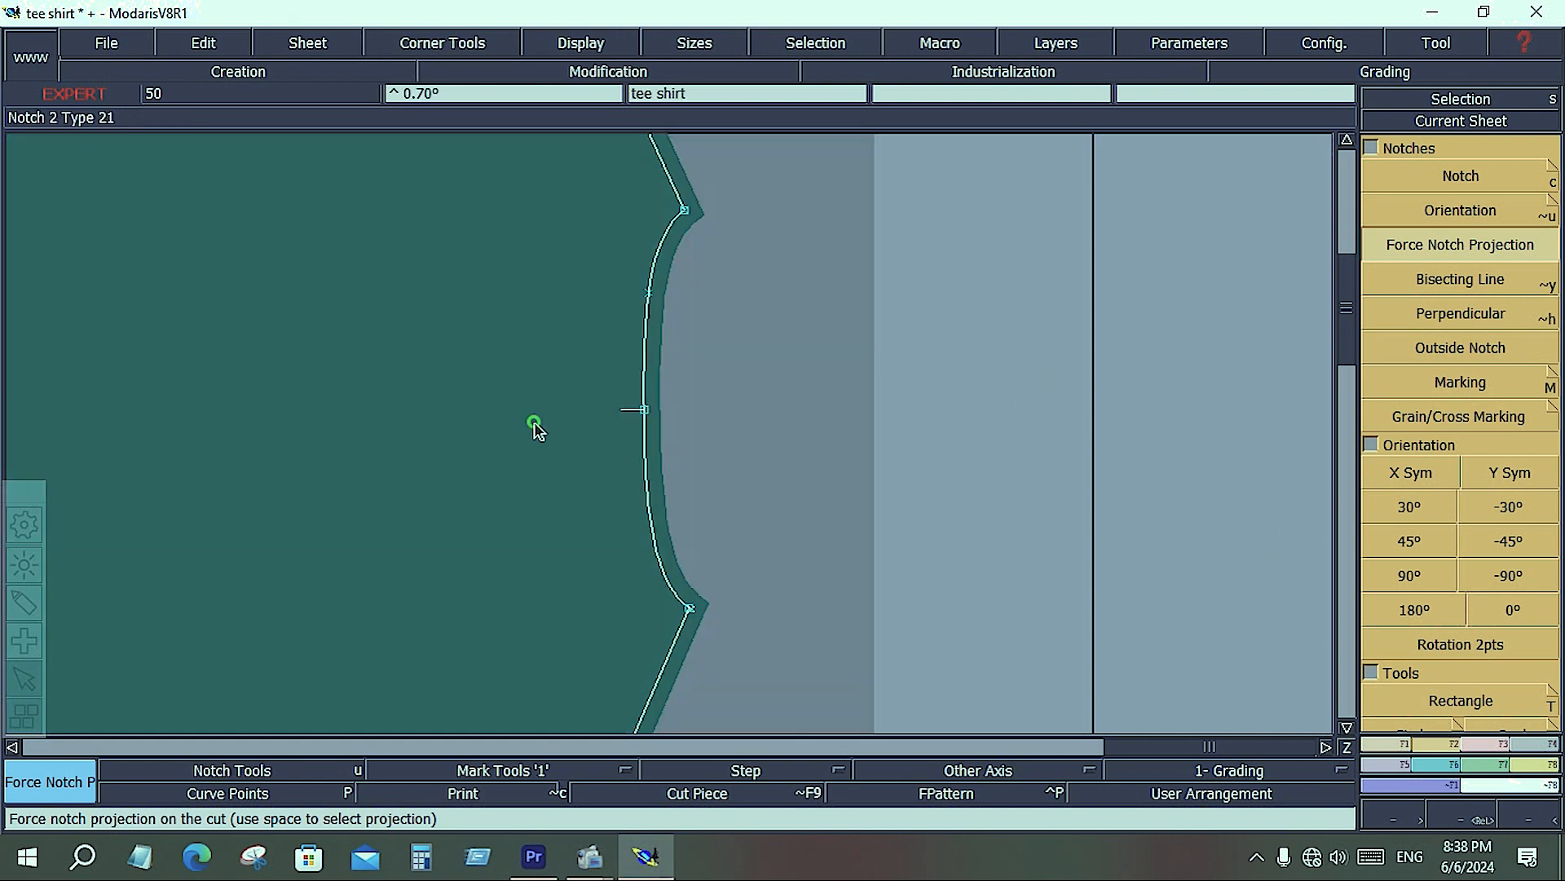
{"action": "left_click", "coordinate": [644, 391]}
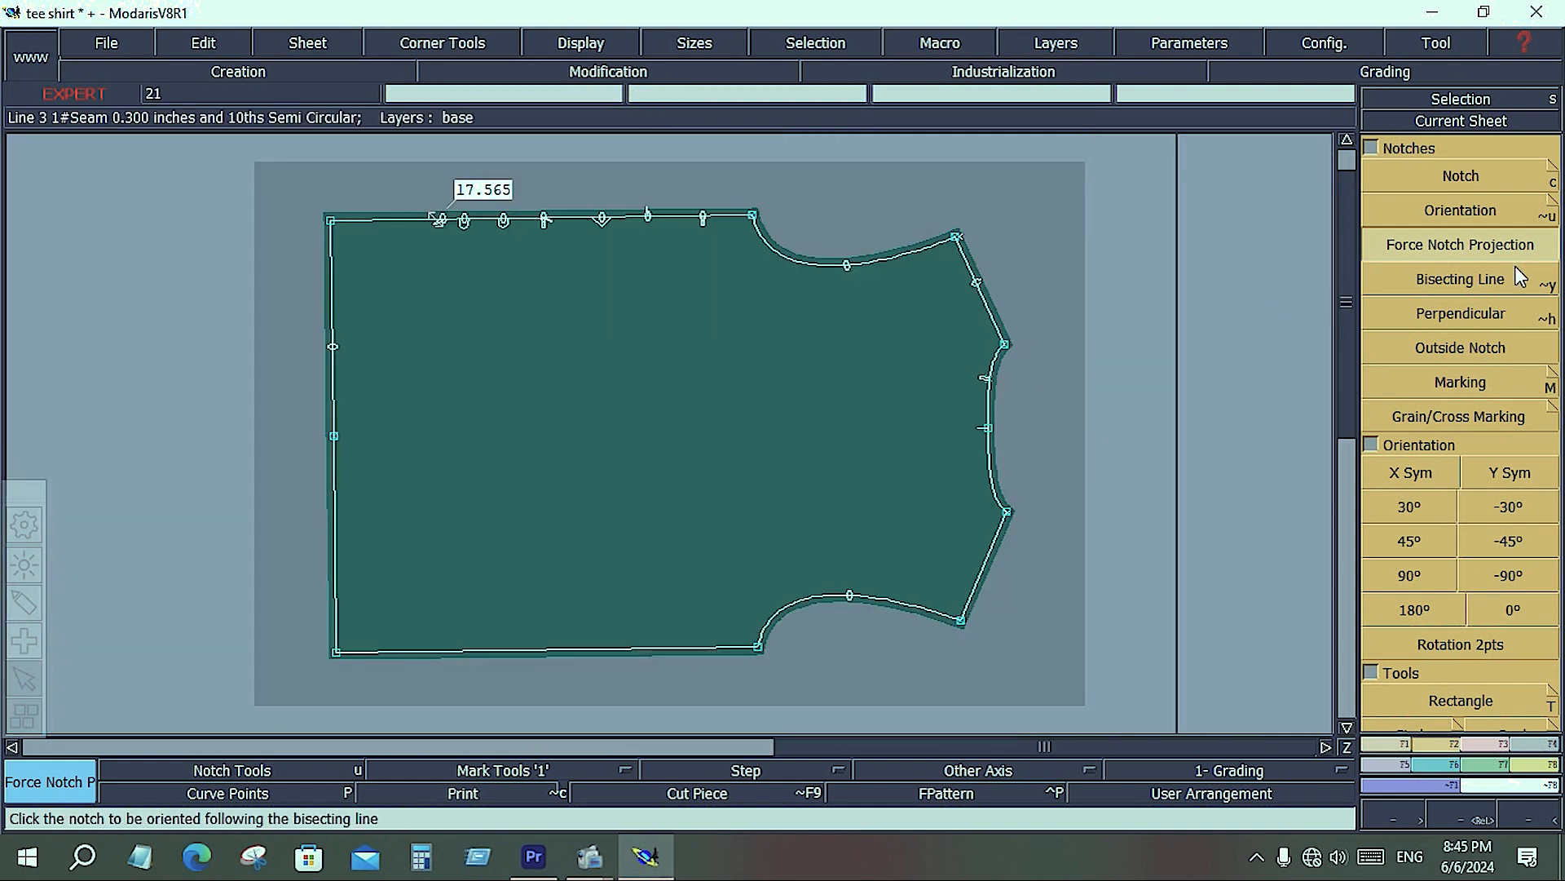
Orient the type 24 notch at the middle of the hem line along the bisecting line, facing into the piece.
{"action": "left_click", "coordinate": [1445, 282]}
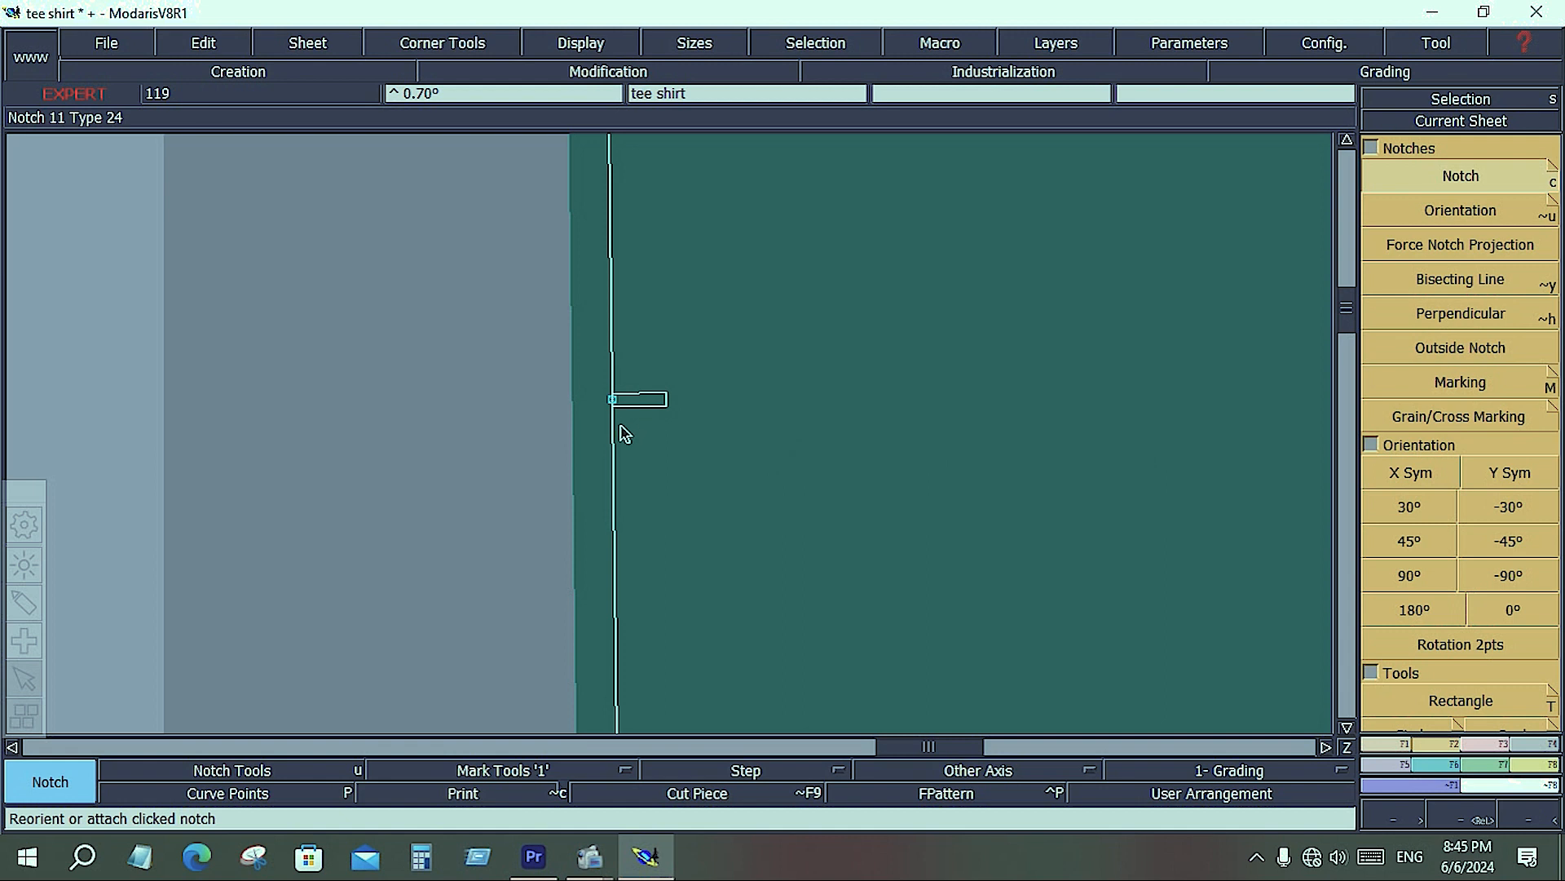
{"action": "left_click", "coordinate": [665, 406]}
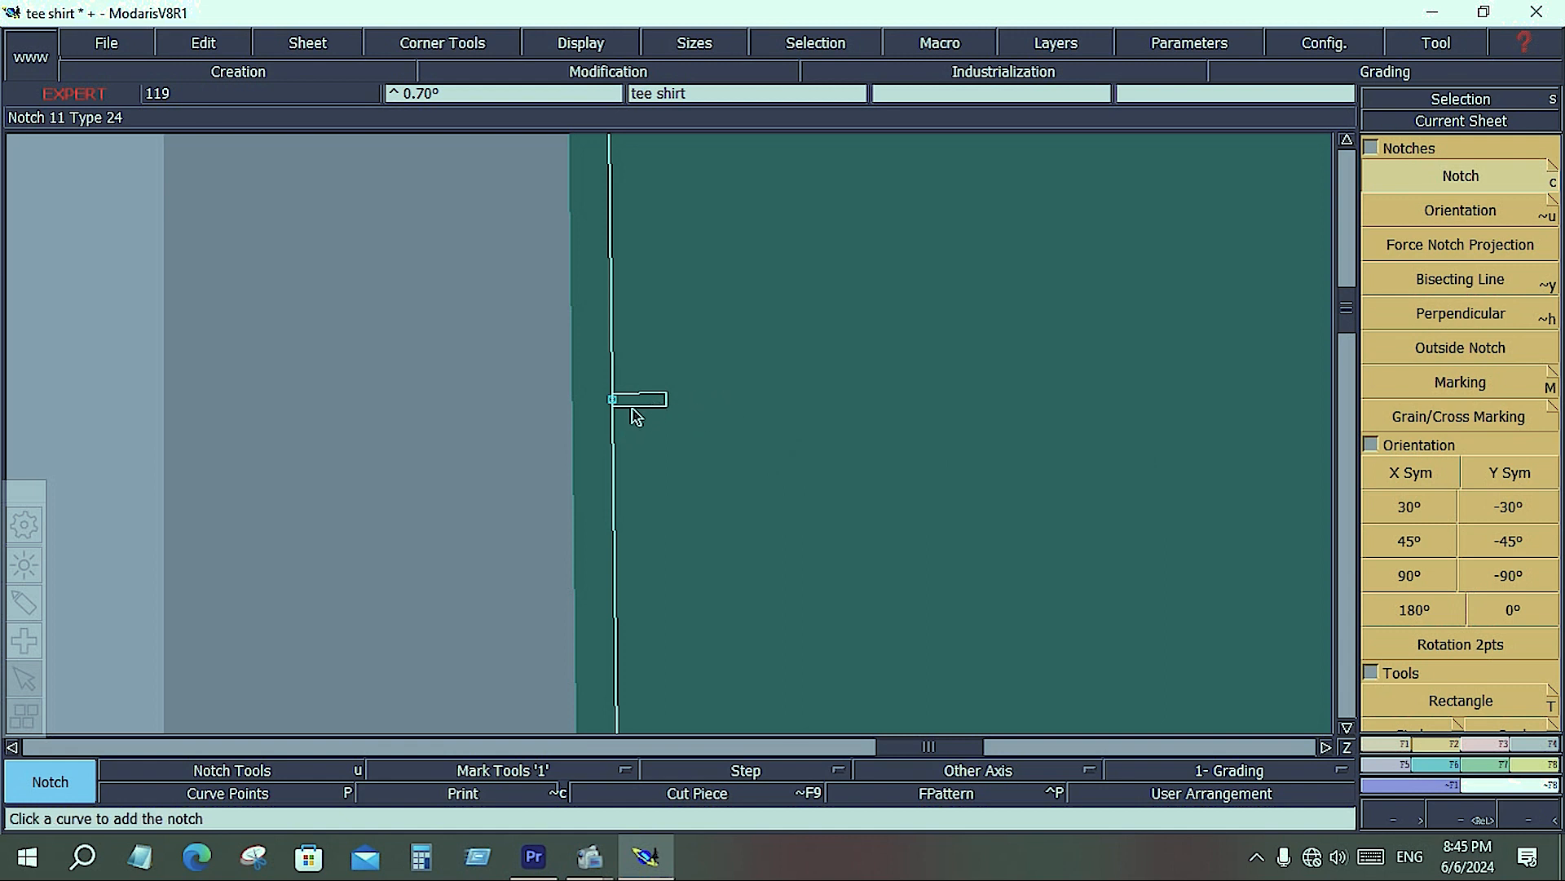
{"action": "left_click", "coordinate": [1480, 277]}
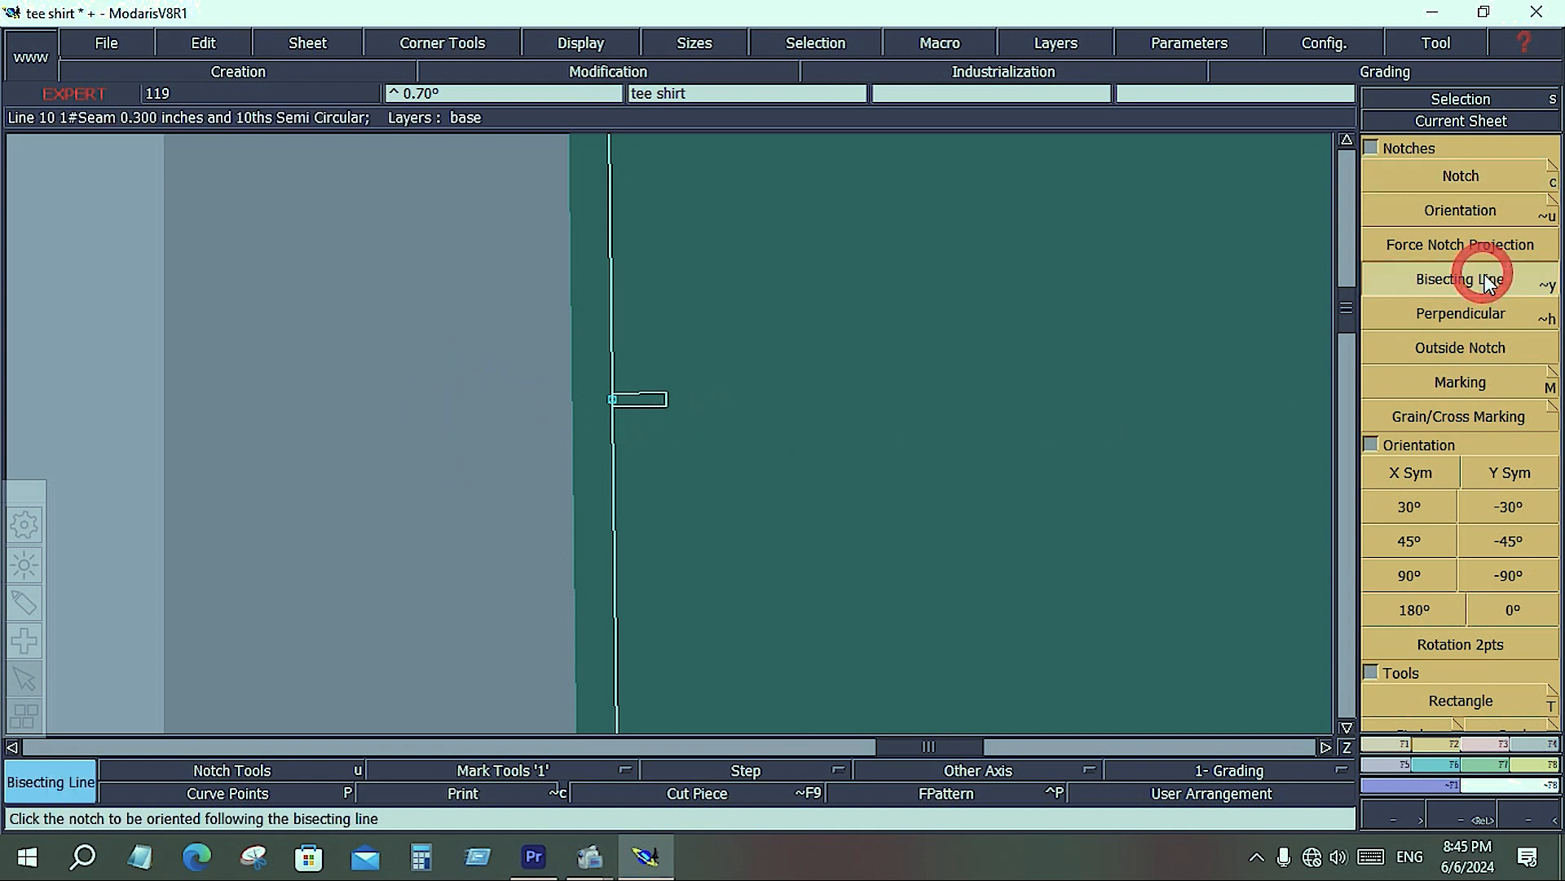
{"action": "left_click", "coordinate": [659, 402]}
{"action": "left_click", "coordinate": [823, 422]}
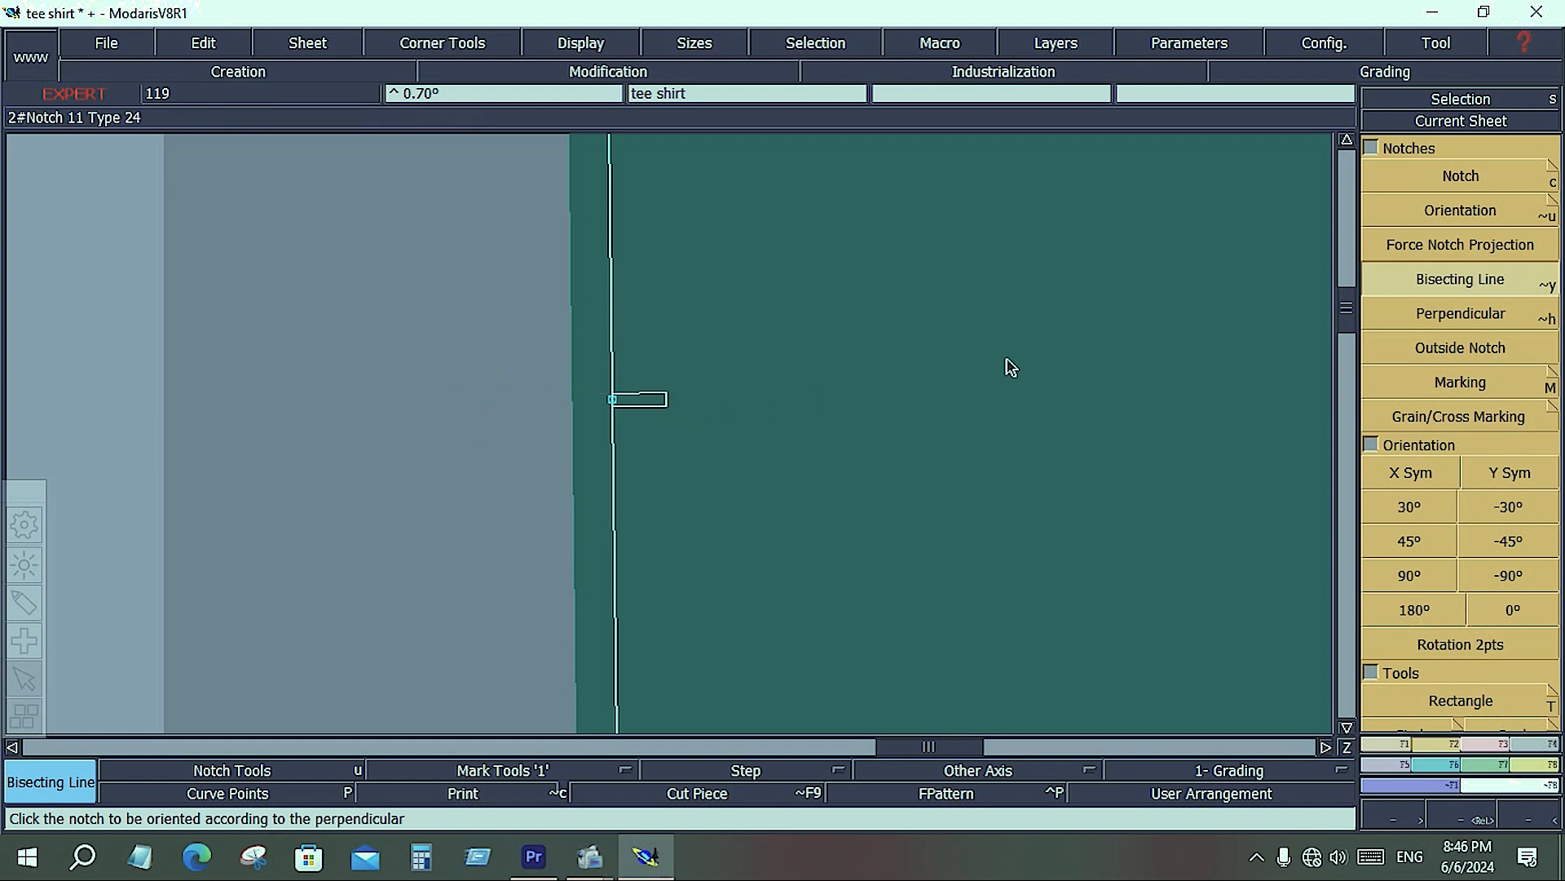
Reorient the type 24 hem notch freely: slanted into the piece, outward across the seam allowance, back inward, and finally along the hem line.
{"action": "left_click", "coordinate": [1442, 212]}
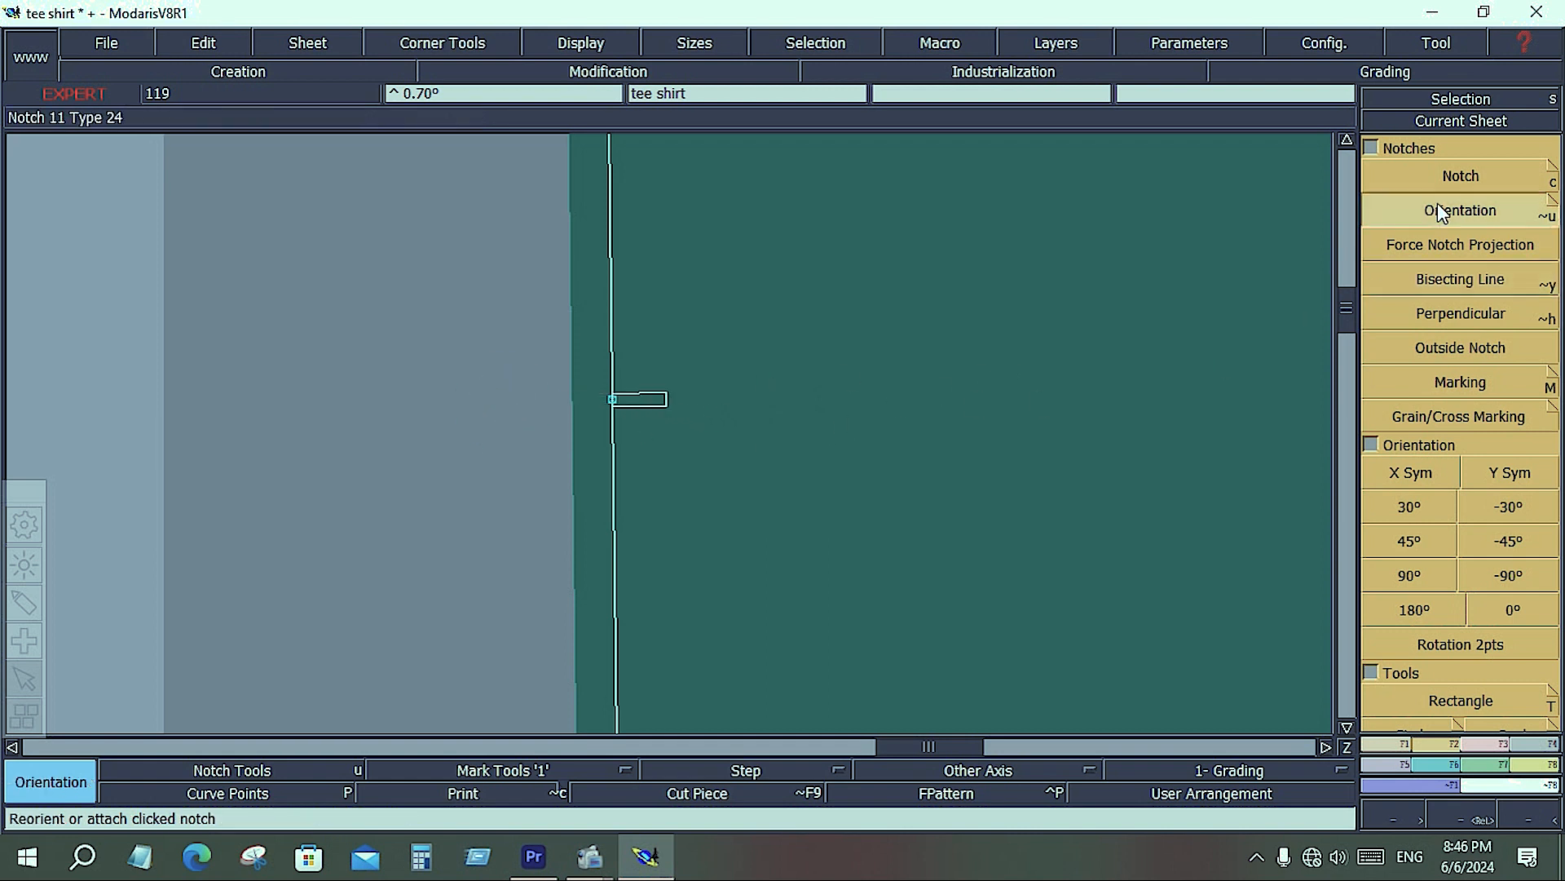
{"action": "left_click", "coordinate": [648, 401]}
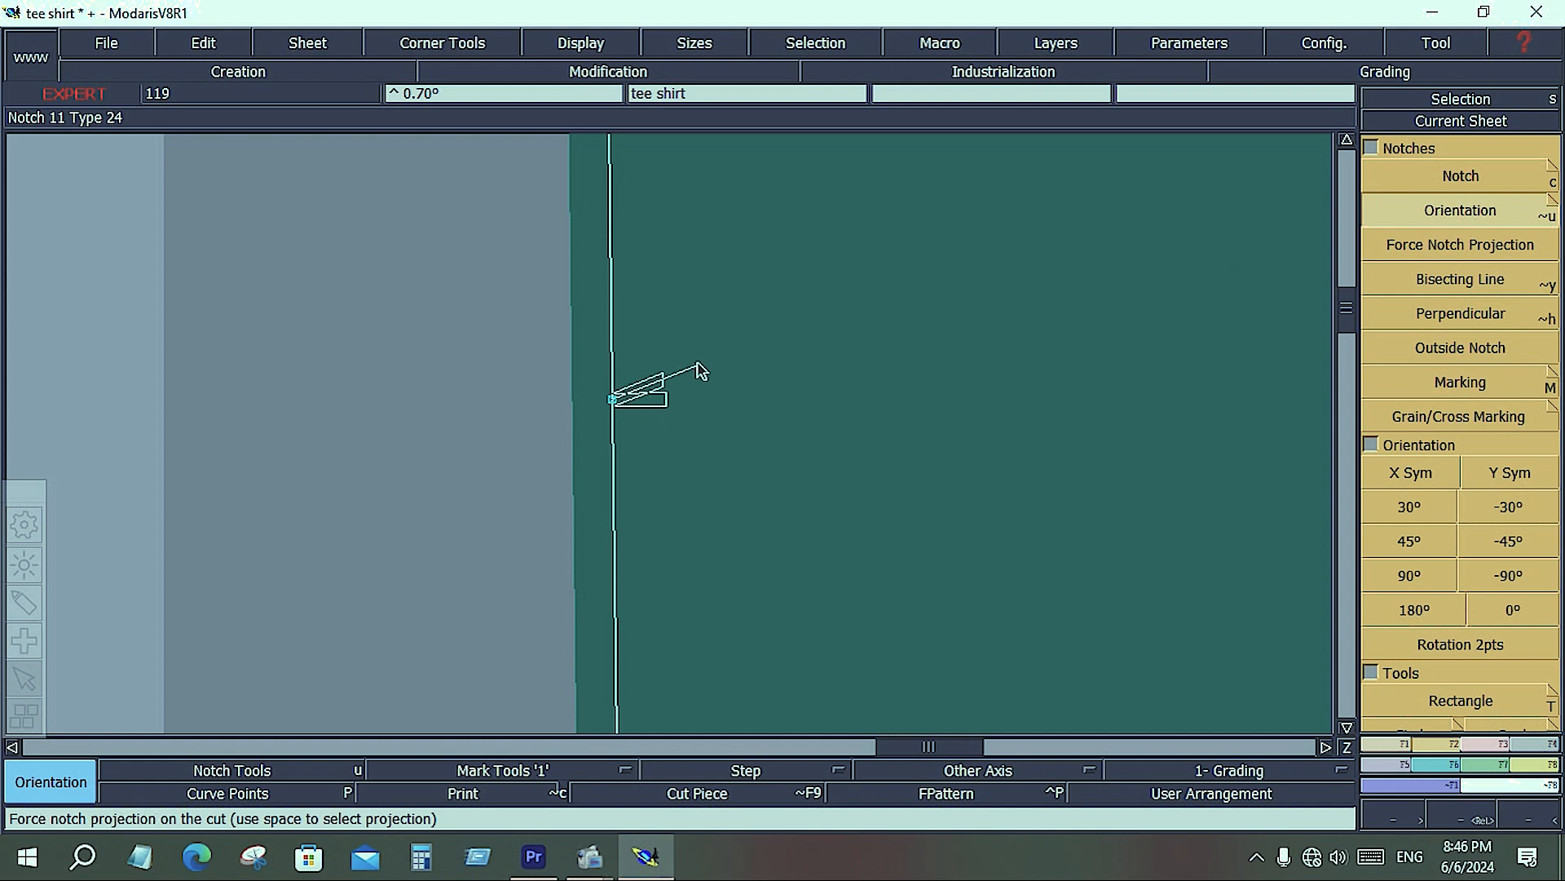
{"action": "left_click", "coordinate": [728, 321]}
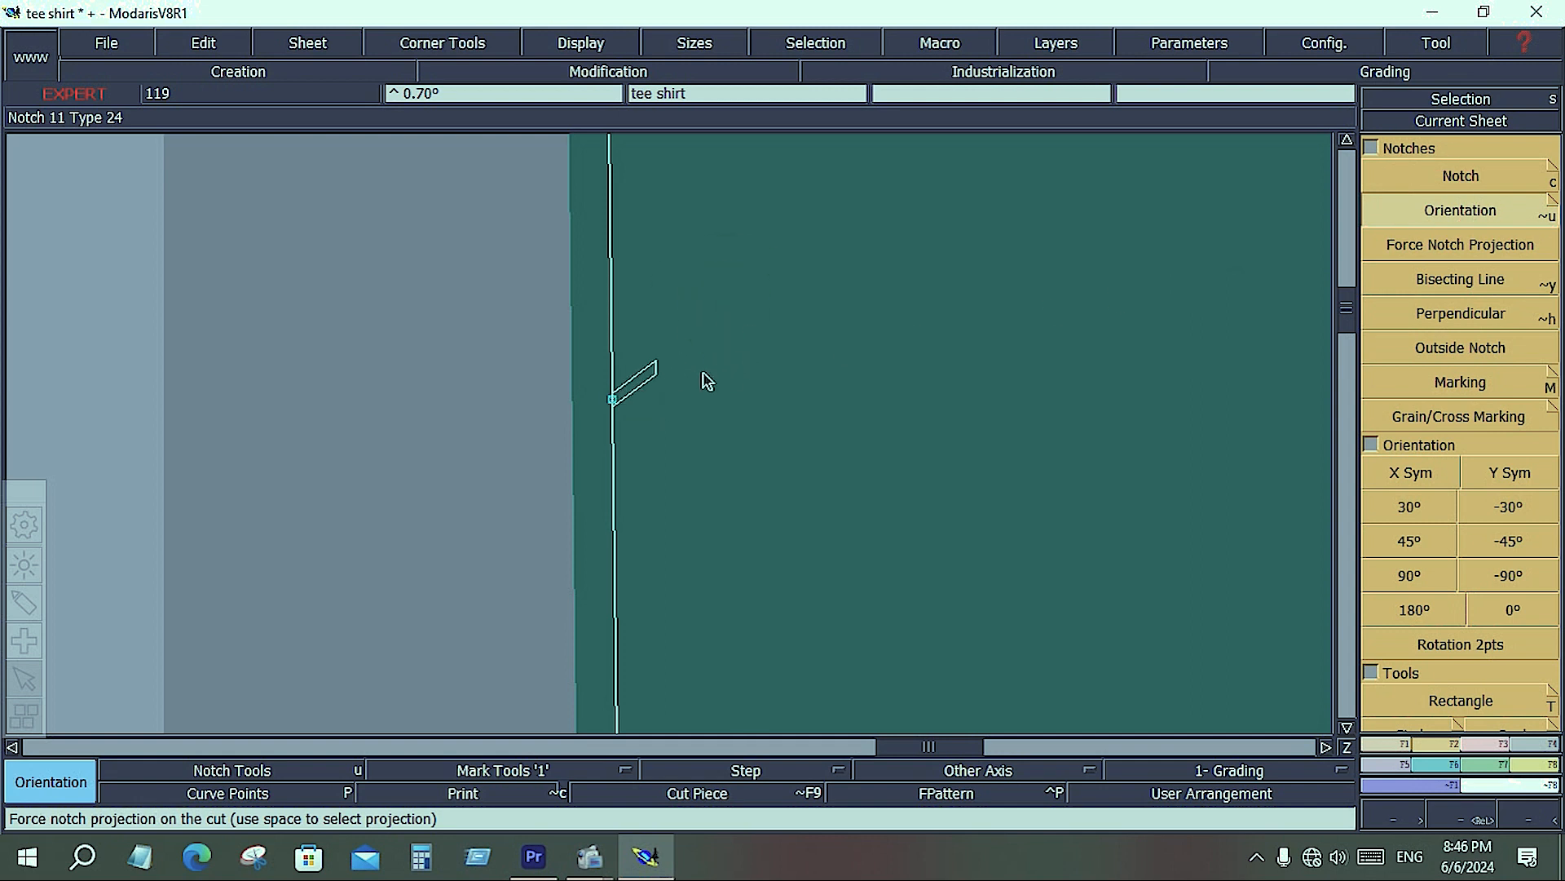
{"action": "left_click", "coordinate": [657, 378]}
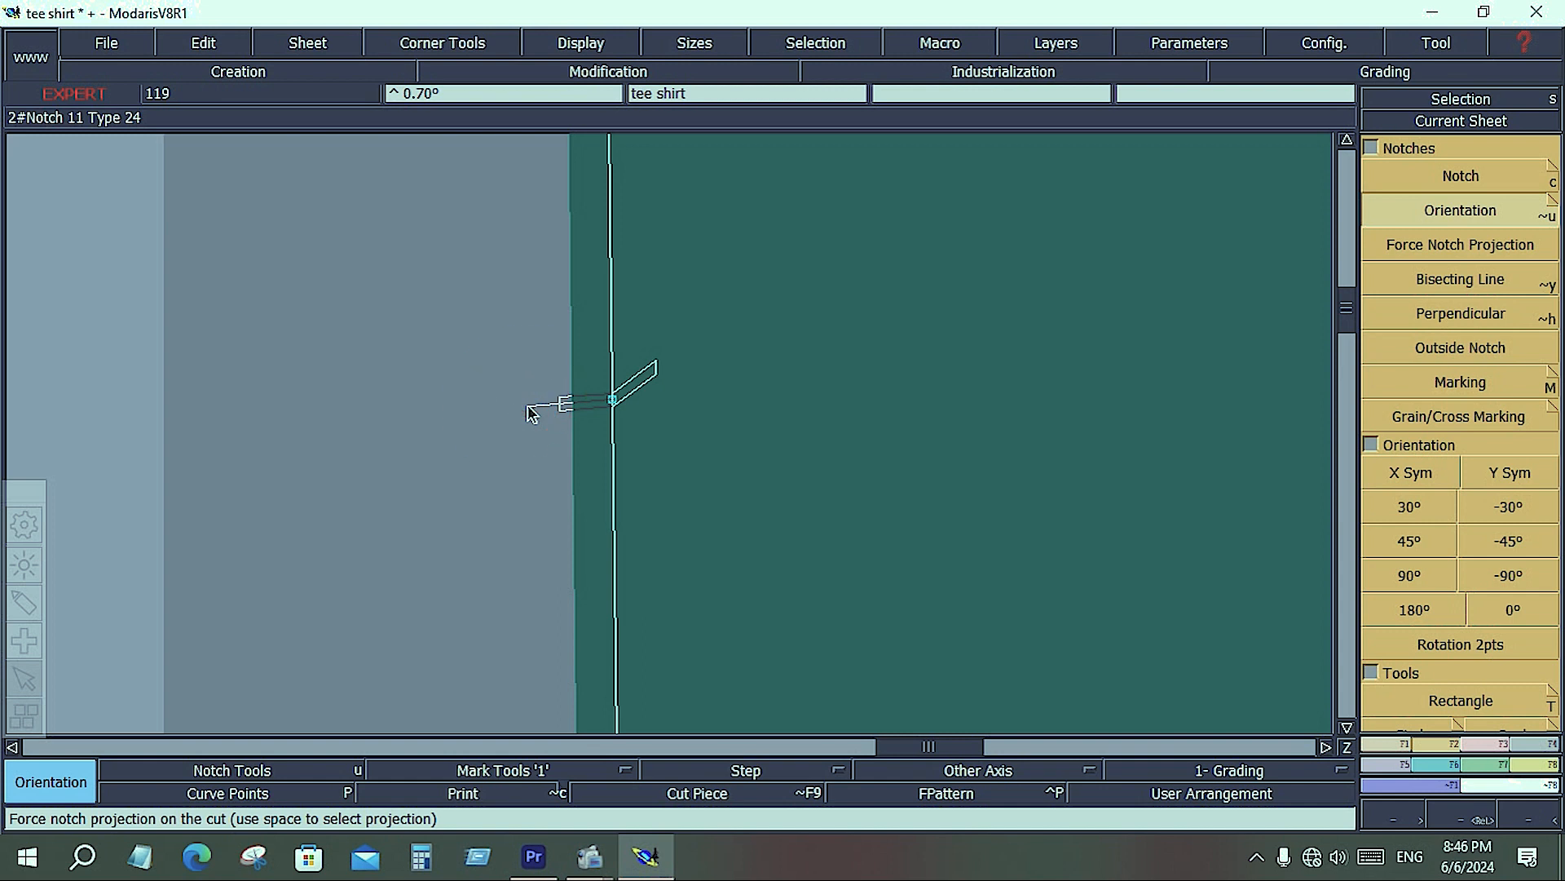
{"action": "left_click", "coordinate": [531, 414]}
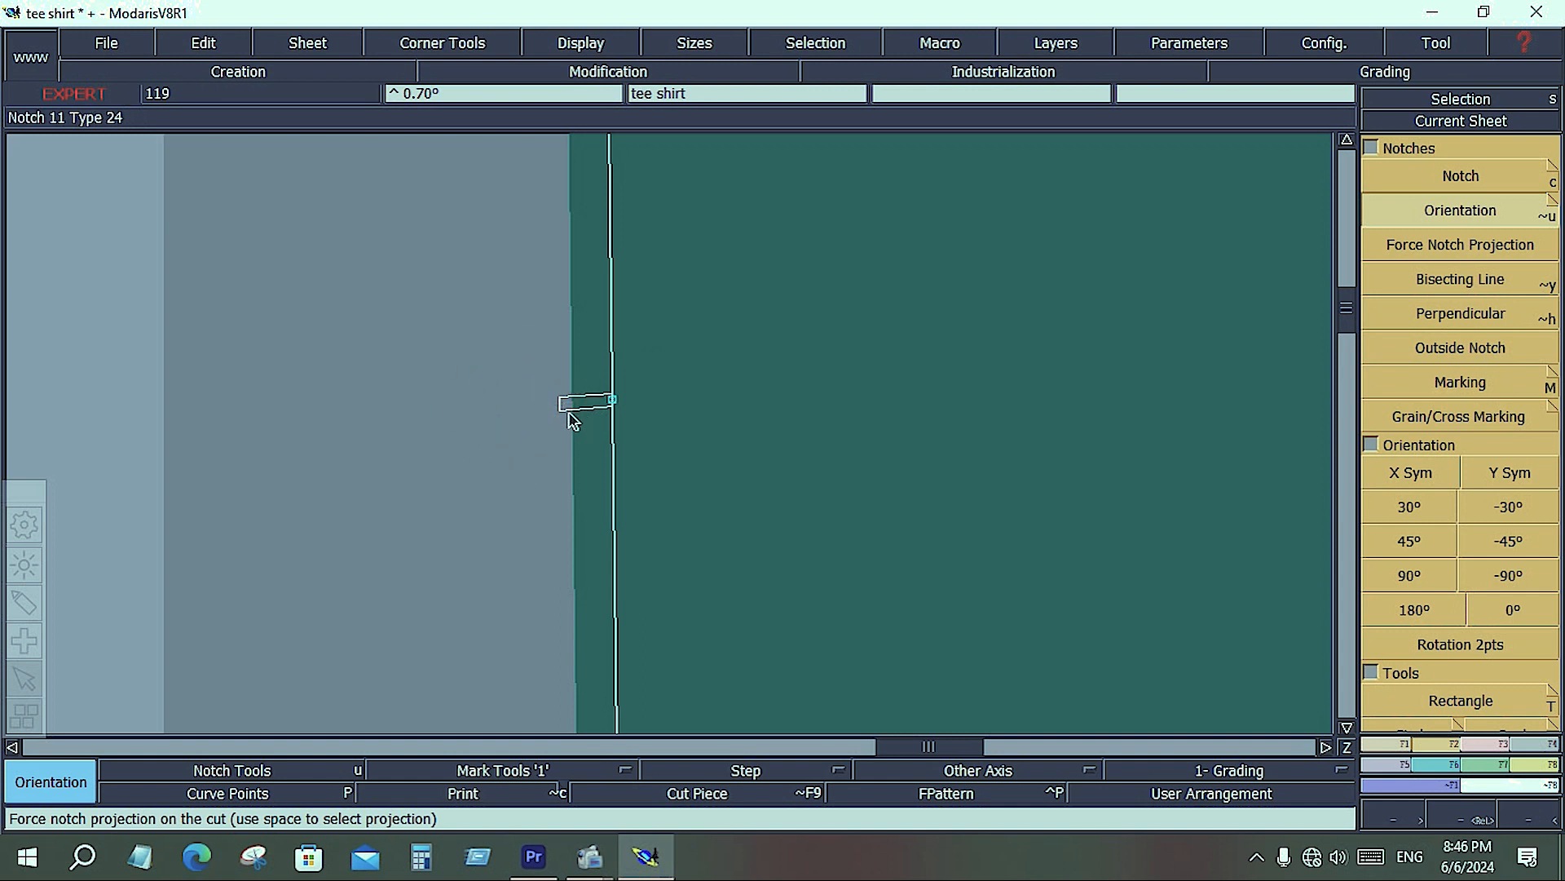
{"action": "left_click", "coordinate": [607, 406]}
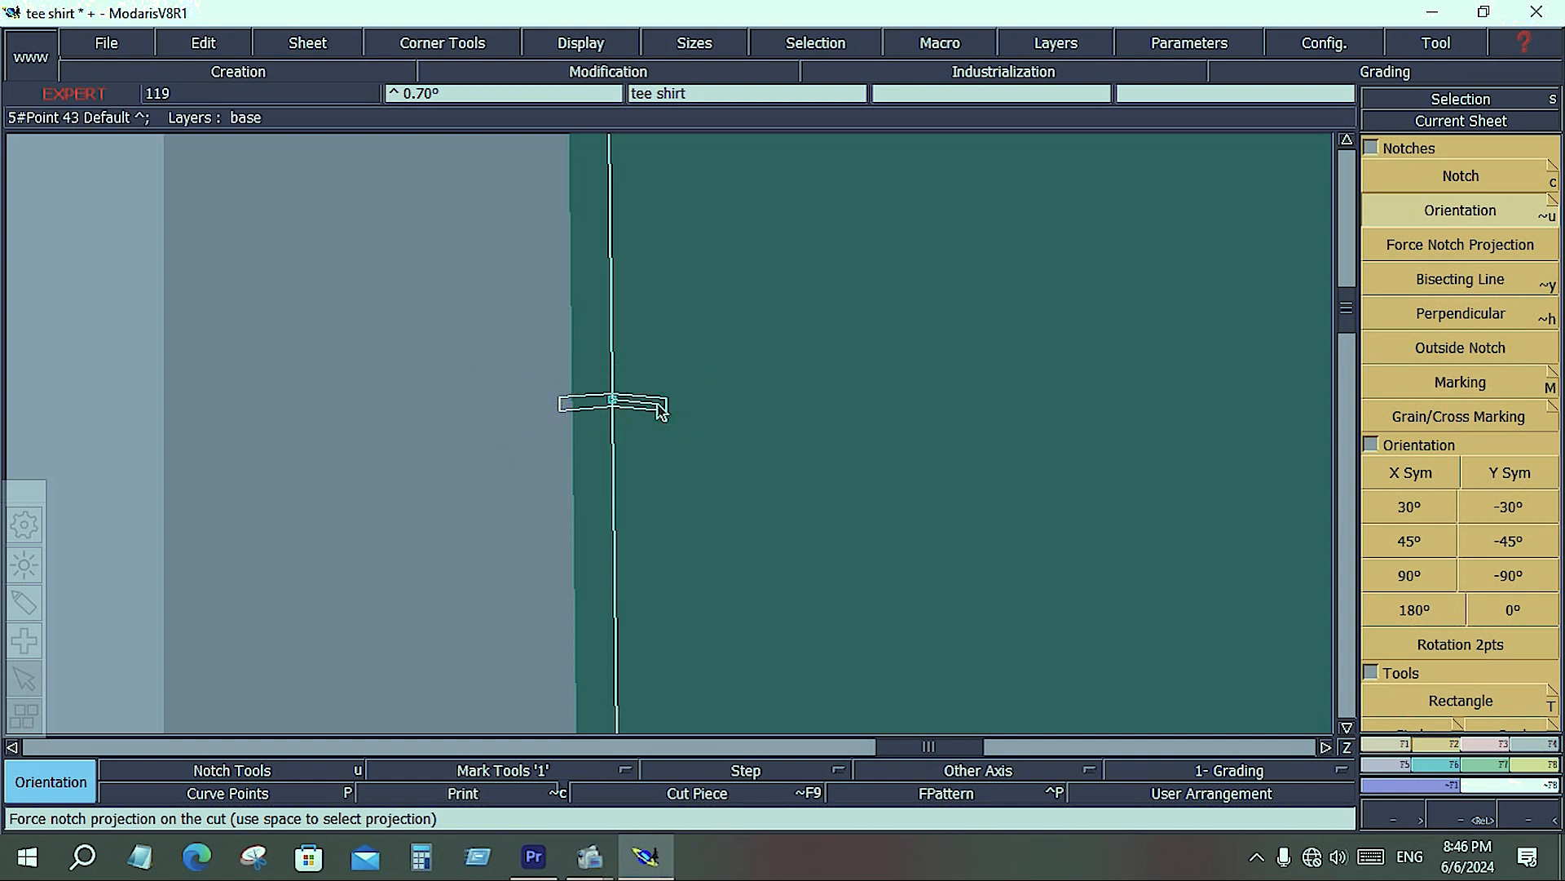
{"action": "left_click", "coordinate": [661, 409]}
{"action": "left_click", "coordinate": [616, 281]}
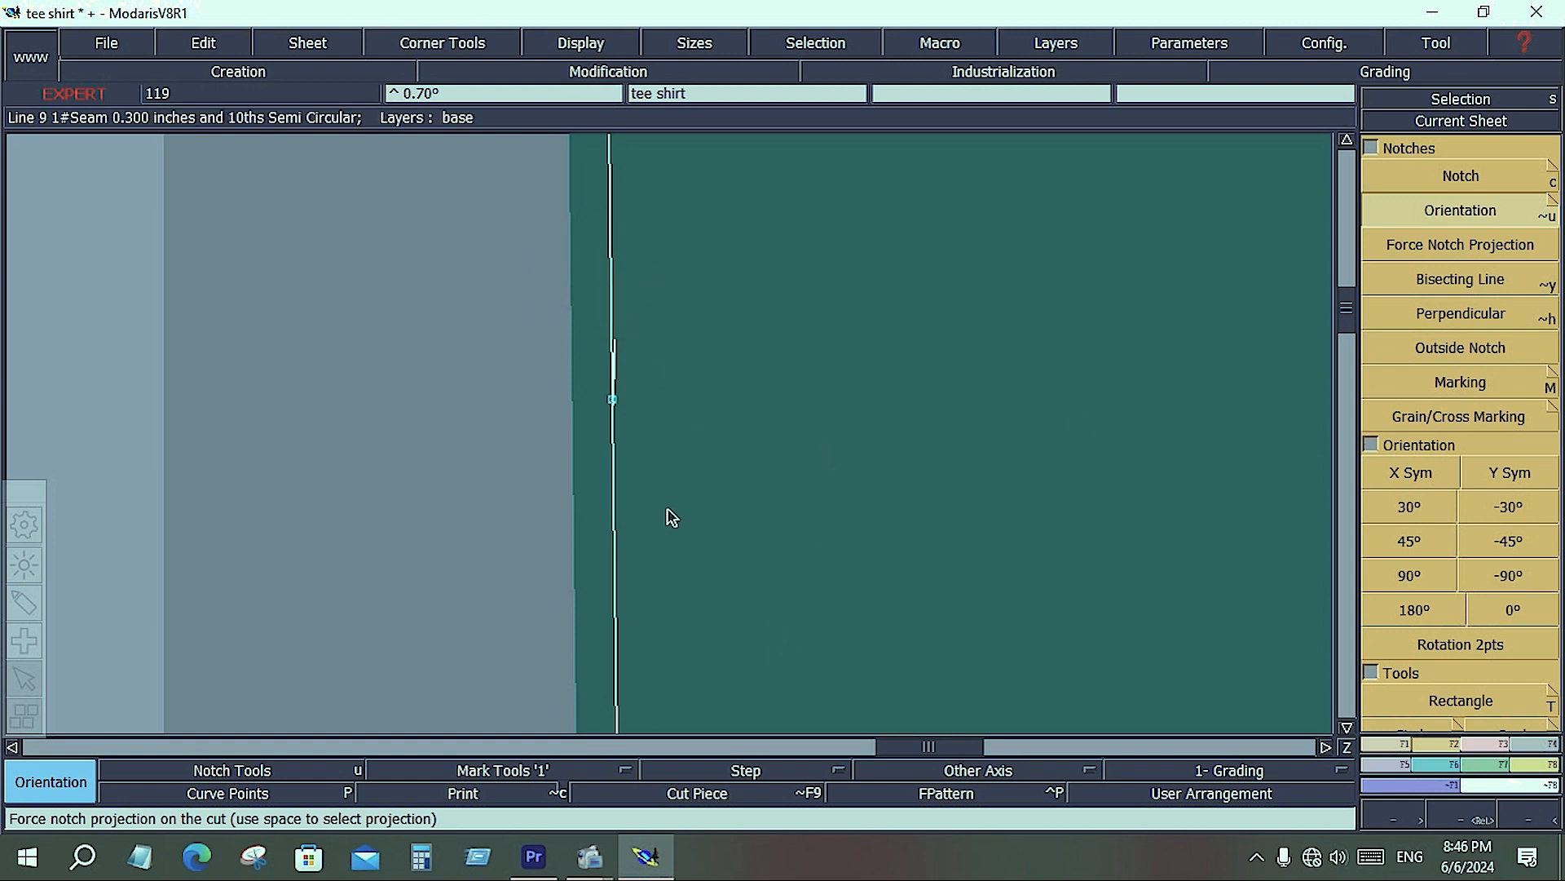
Undo the last four orientation changes of the type 24 hem notch.
{"action": "key", "text": "ctrl"}
{"action": "key", "text": "ctrl+z"}
{"action": "key", "text": "ctrl+z"}
{"action": "key", "text": "ctrl+z"}
{"action": "key", "text": "ctrl+z"}
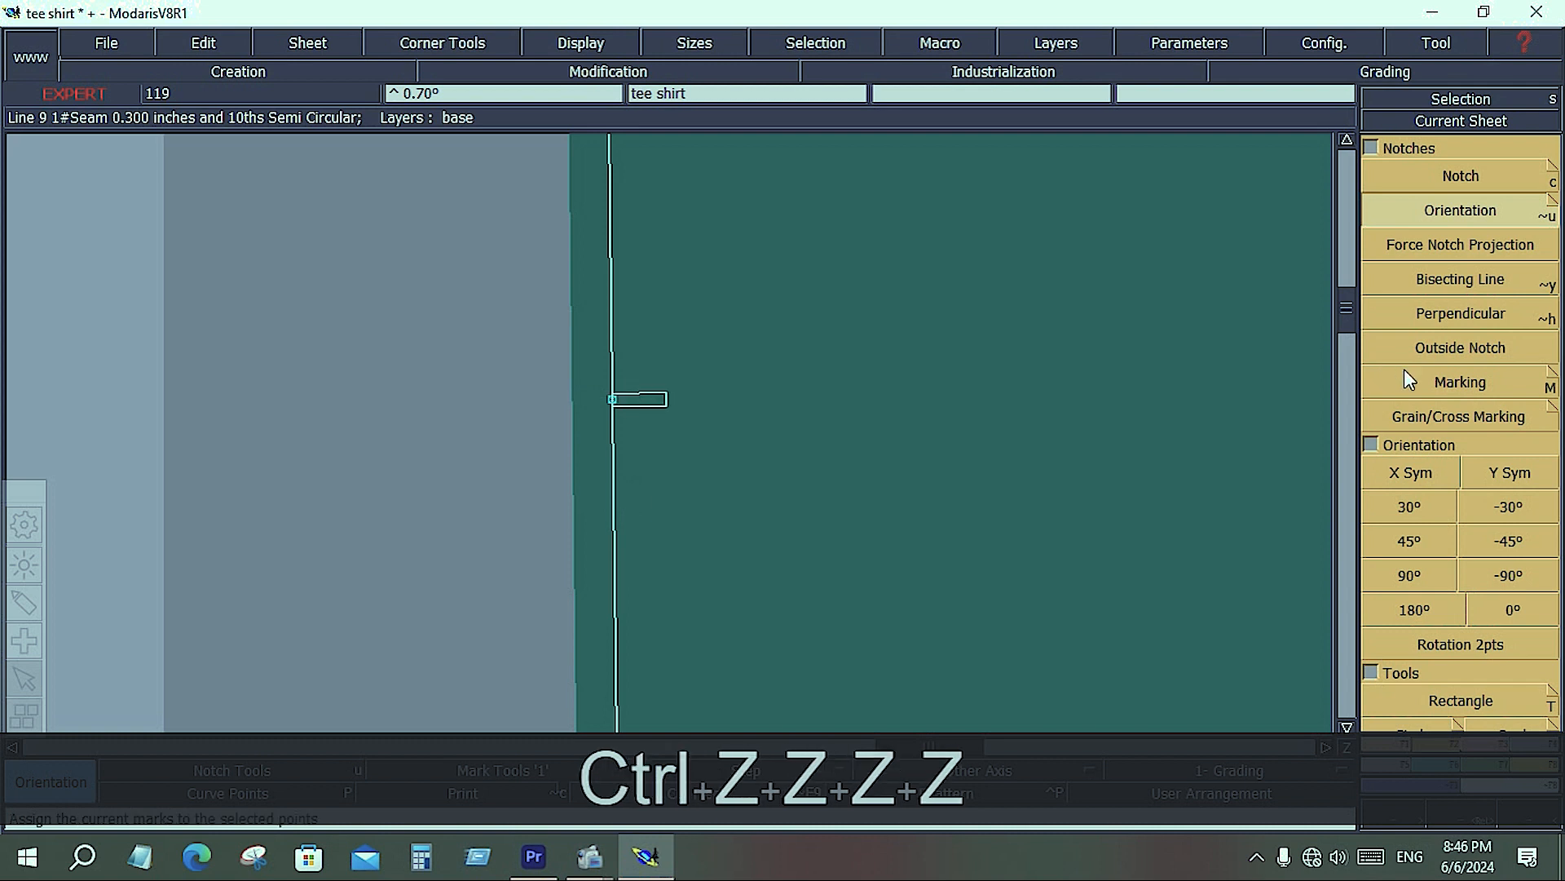
Orient the type 24 hem notch along the bisecting line so that it points outward across the seam allowance.
{"action": "left_click", "coordinate": [1455, 281]}
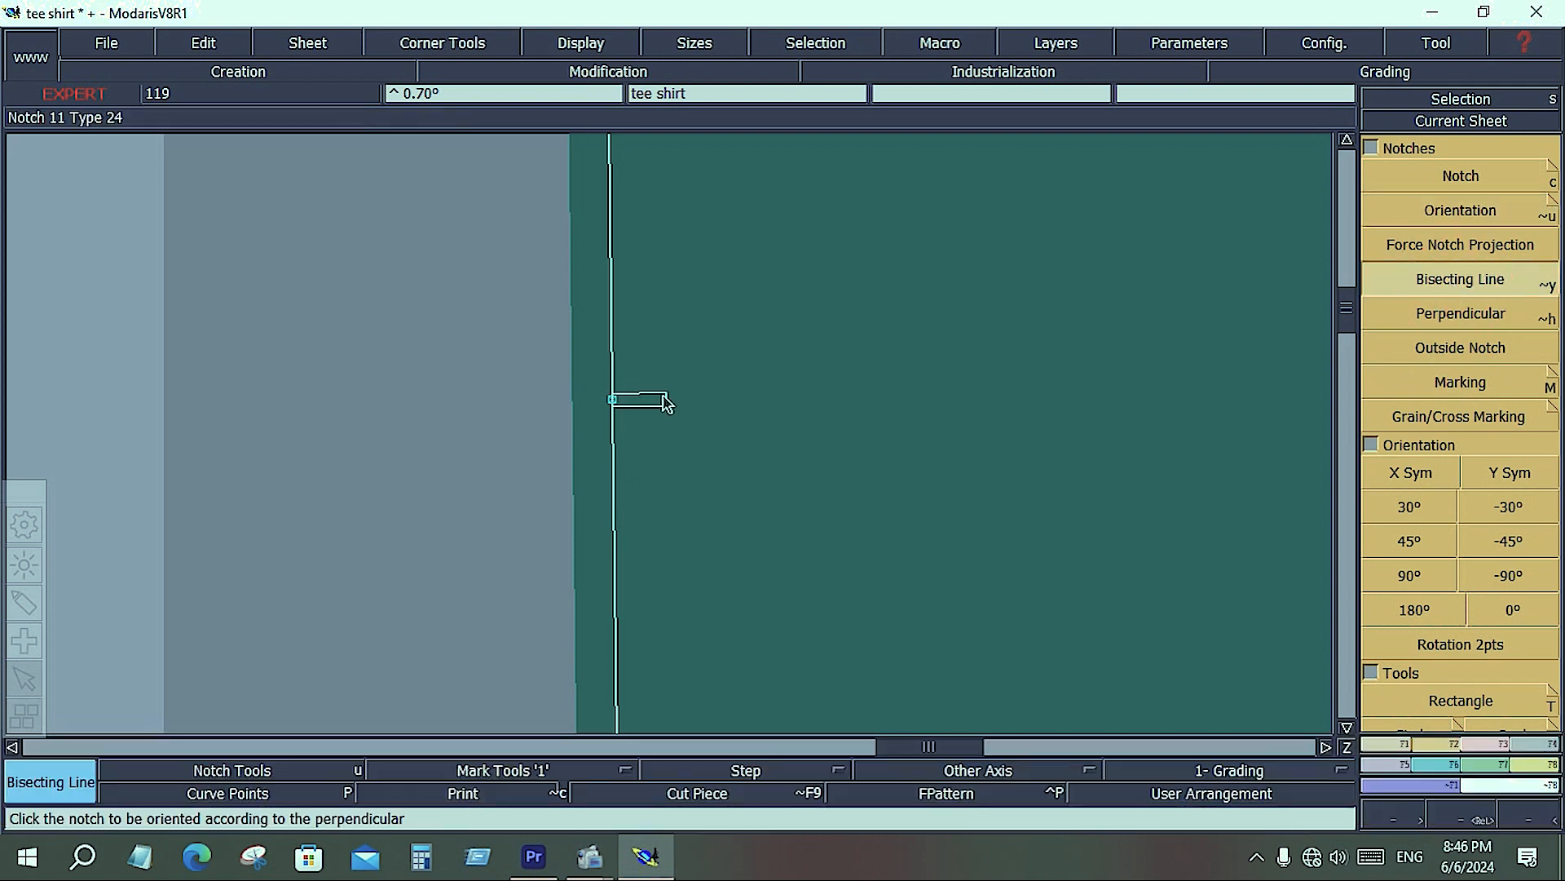
{"action": "left_click", "coordinate": [652, 401]}
{"action": "left_click", "coordinate": [445, 408]}
{"action": "left_click", "coordinate": [603, 401]}
{"action": "left_click", "coordinate": [607, 284]}
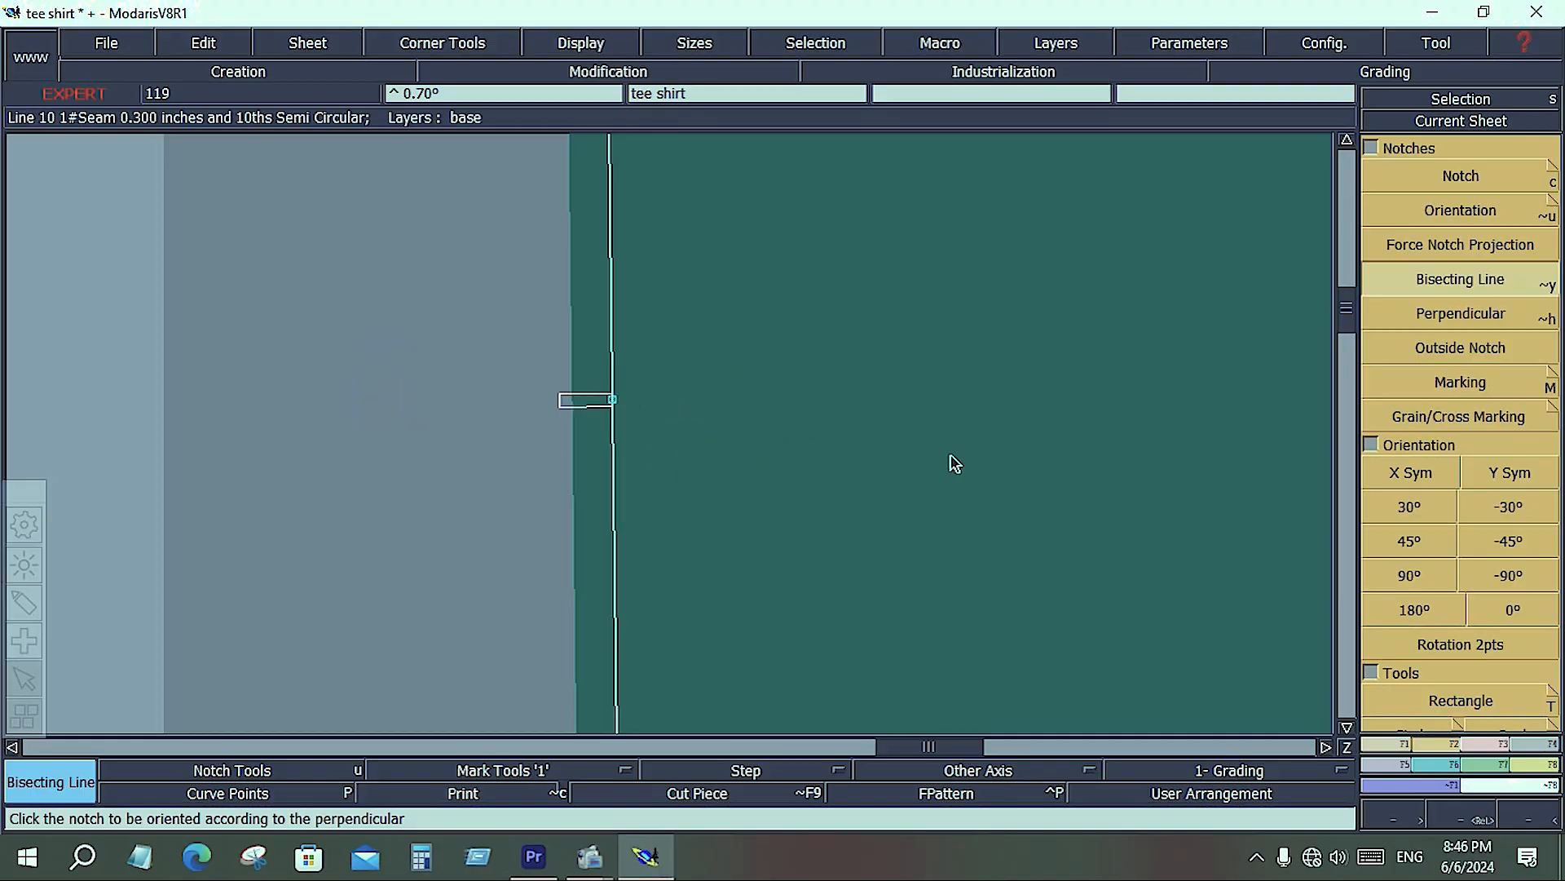
{"action": "left_click", "coordinate": [963, 432]}
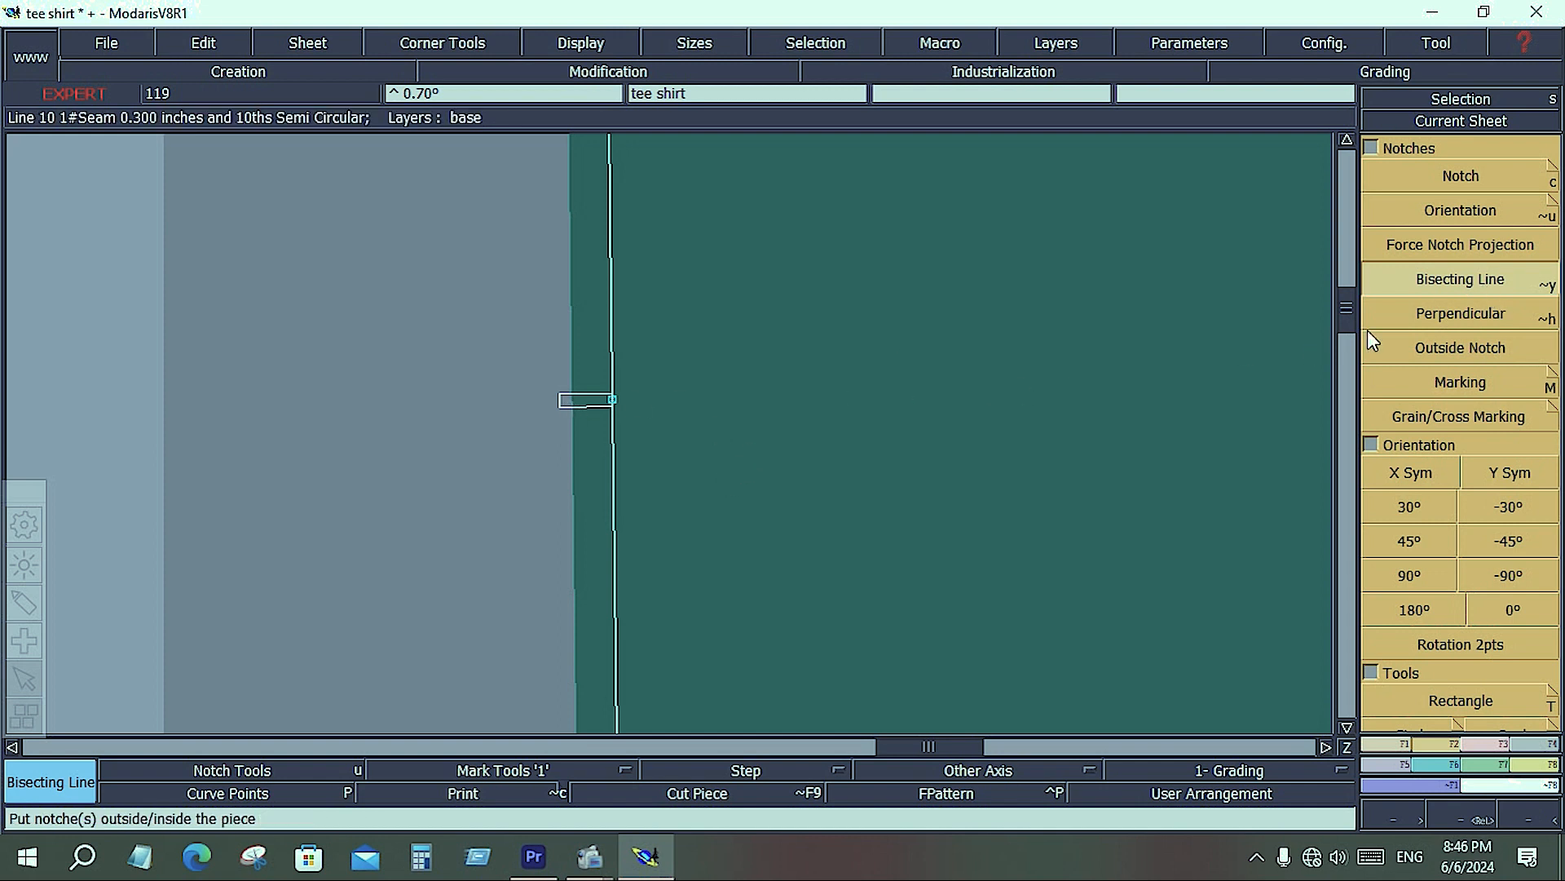
Orient the type 24 hem notch perpendicular to the hem line on the outer side of the piece.
{"action": "left_click", "coordinate": [1449, 318]}
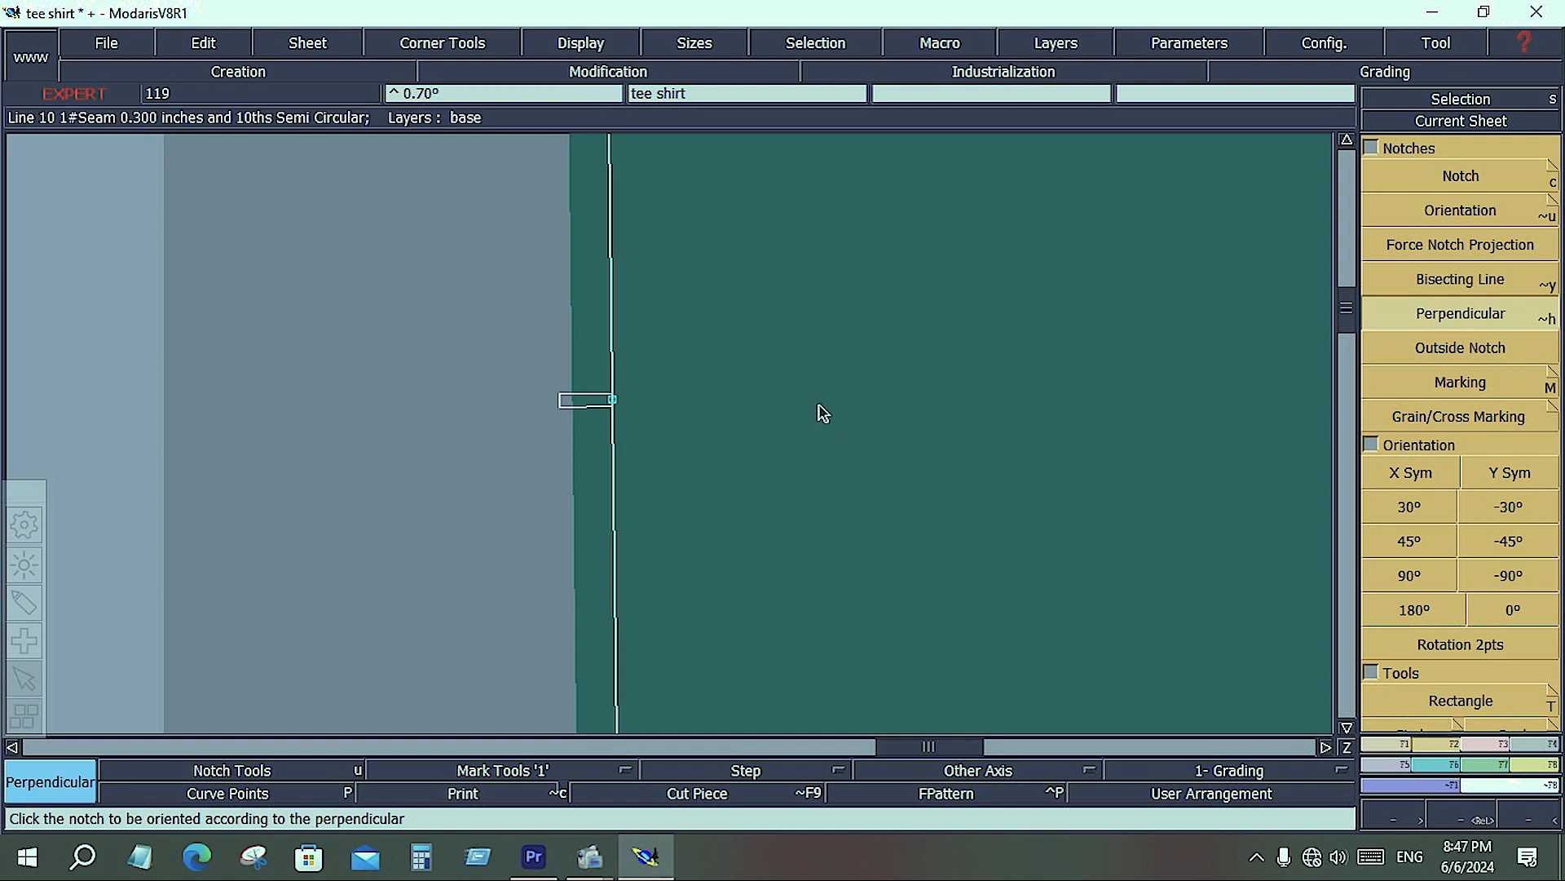
{"action": "left_click", "coordinate": [593, 401]}
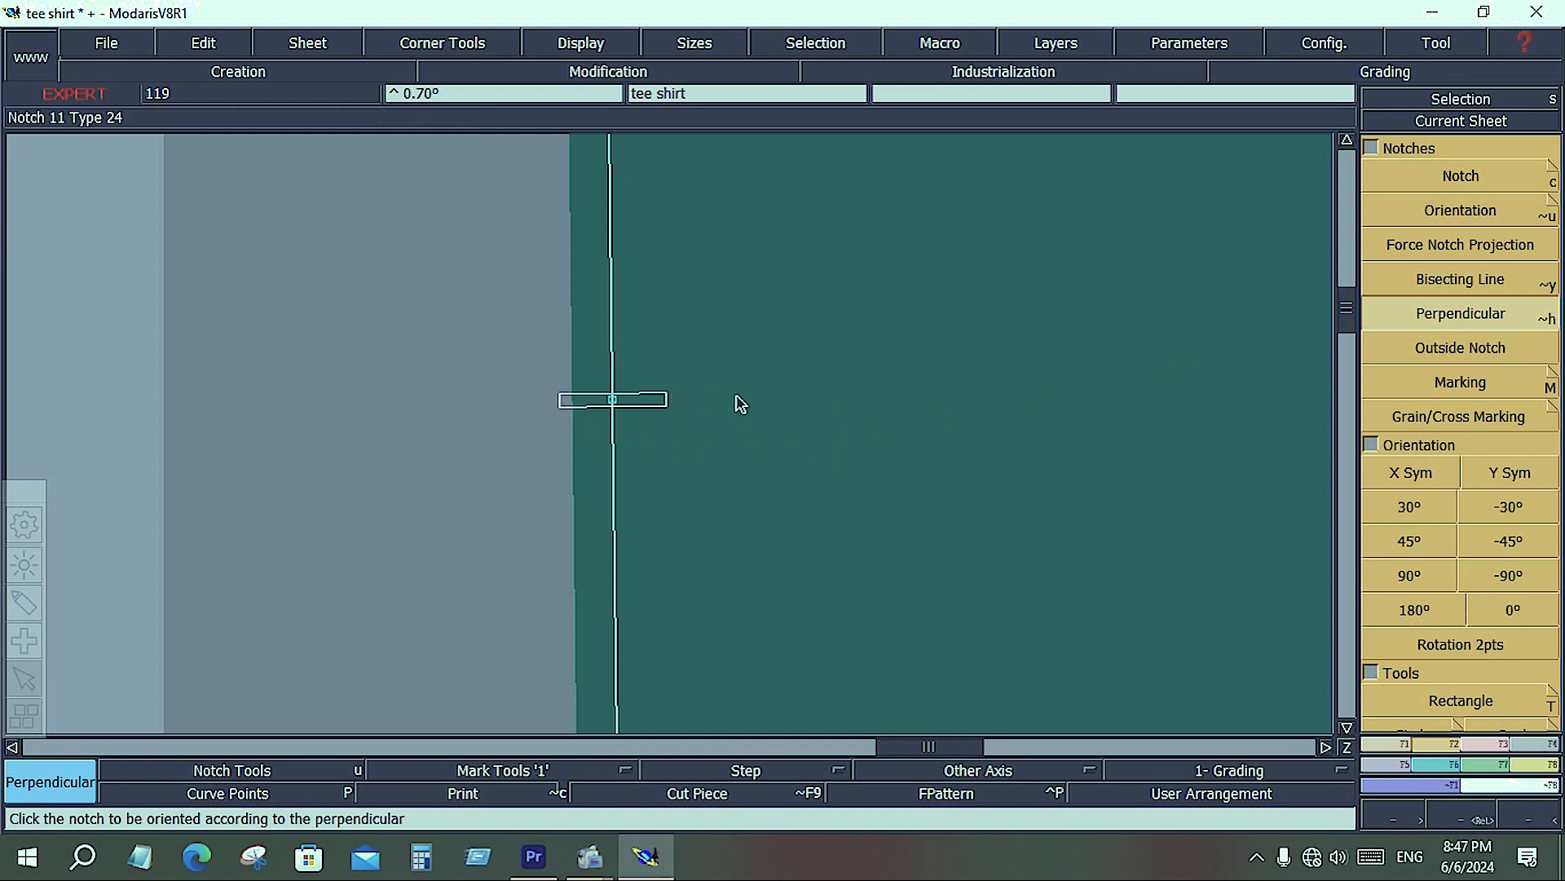
{"action": "left_click", "coordinate": [411, 451]}
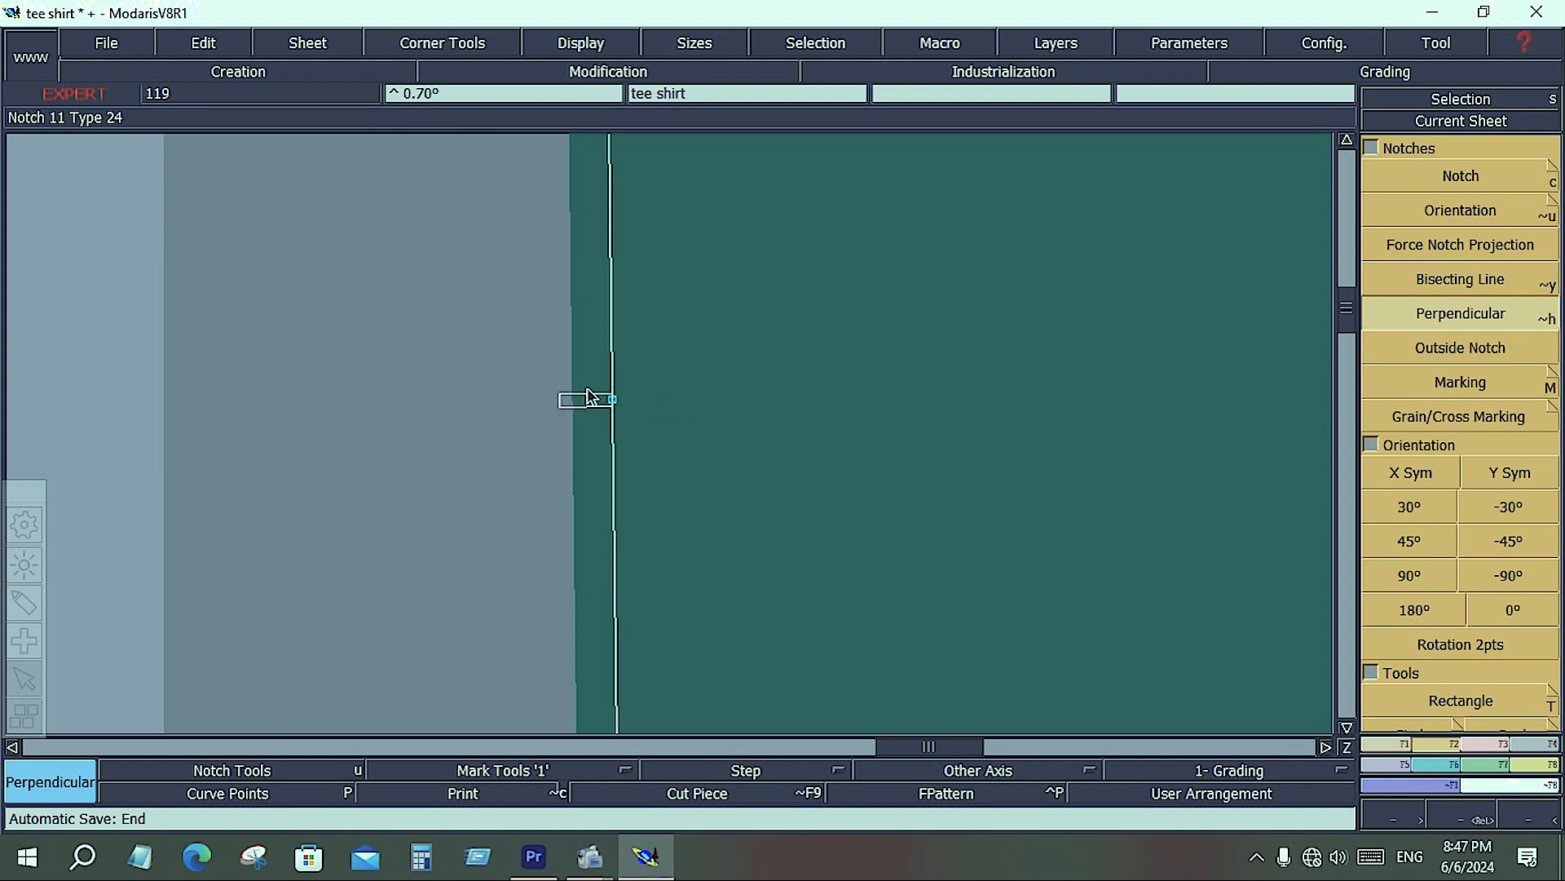
Reorient the type 24 hem notch freely, slanted into the piece and finally straight into the piece.
{"action": "left_click", "coordinate": [1482, 207]}
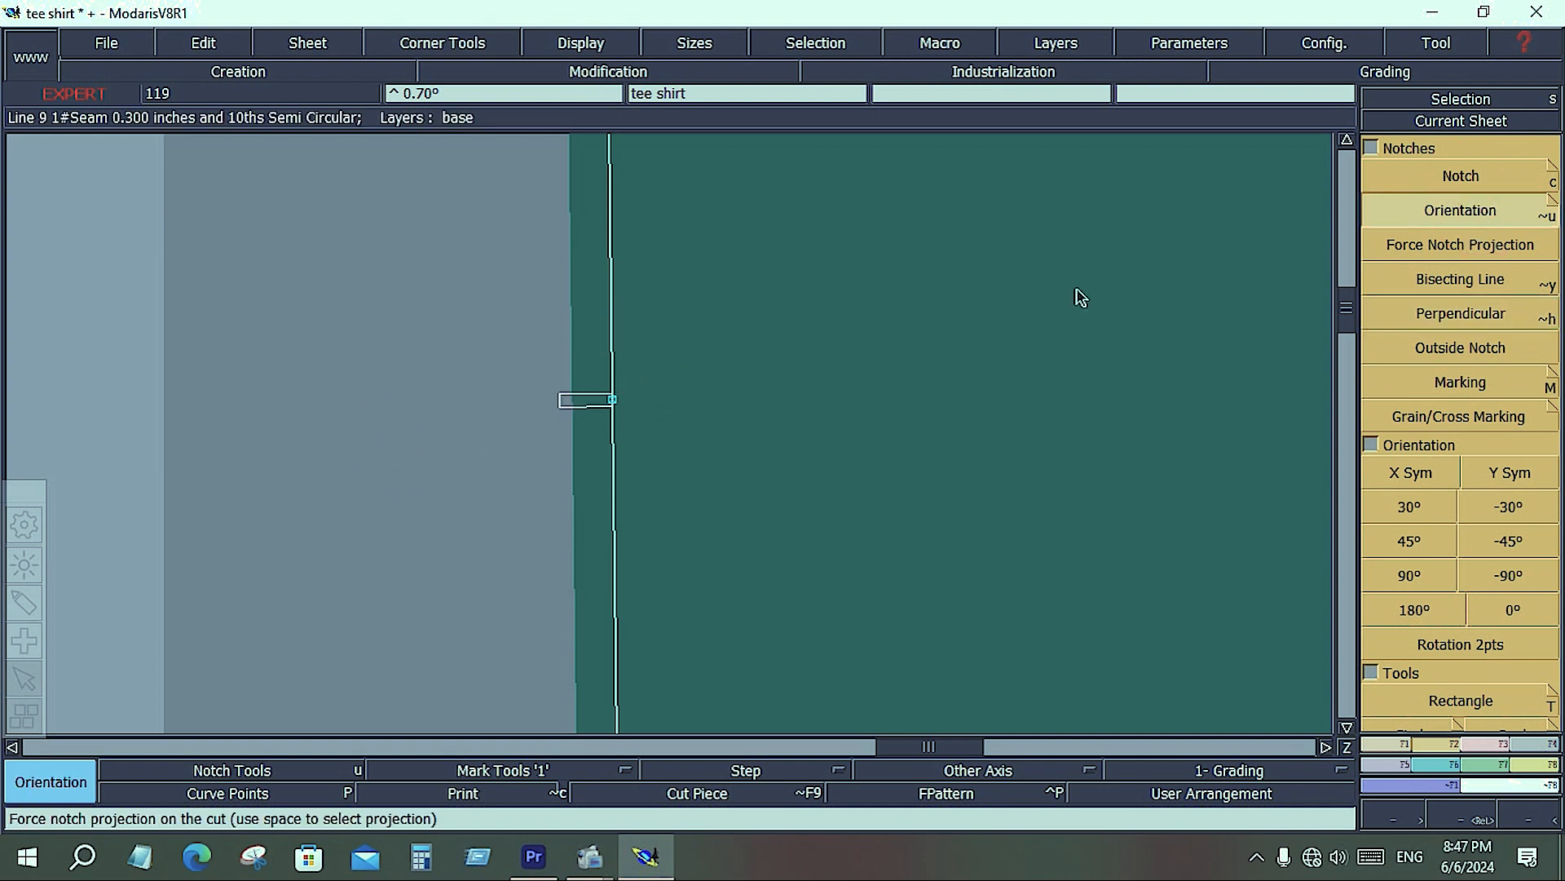
{"action": "left_click", "coordinate": [724, 389]}
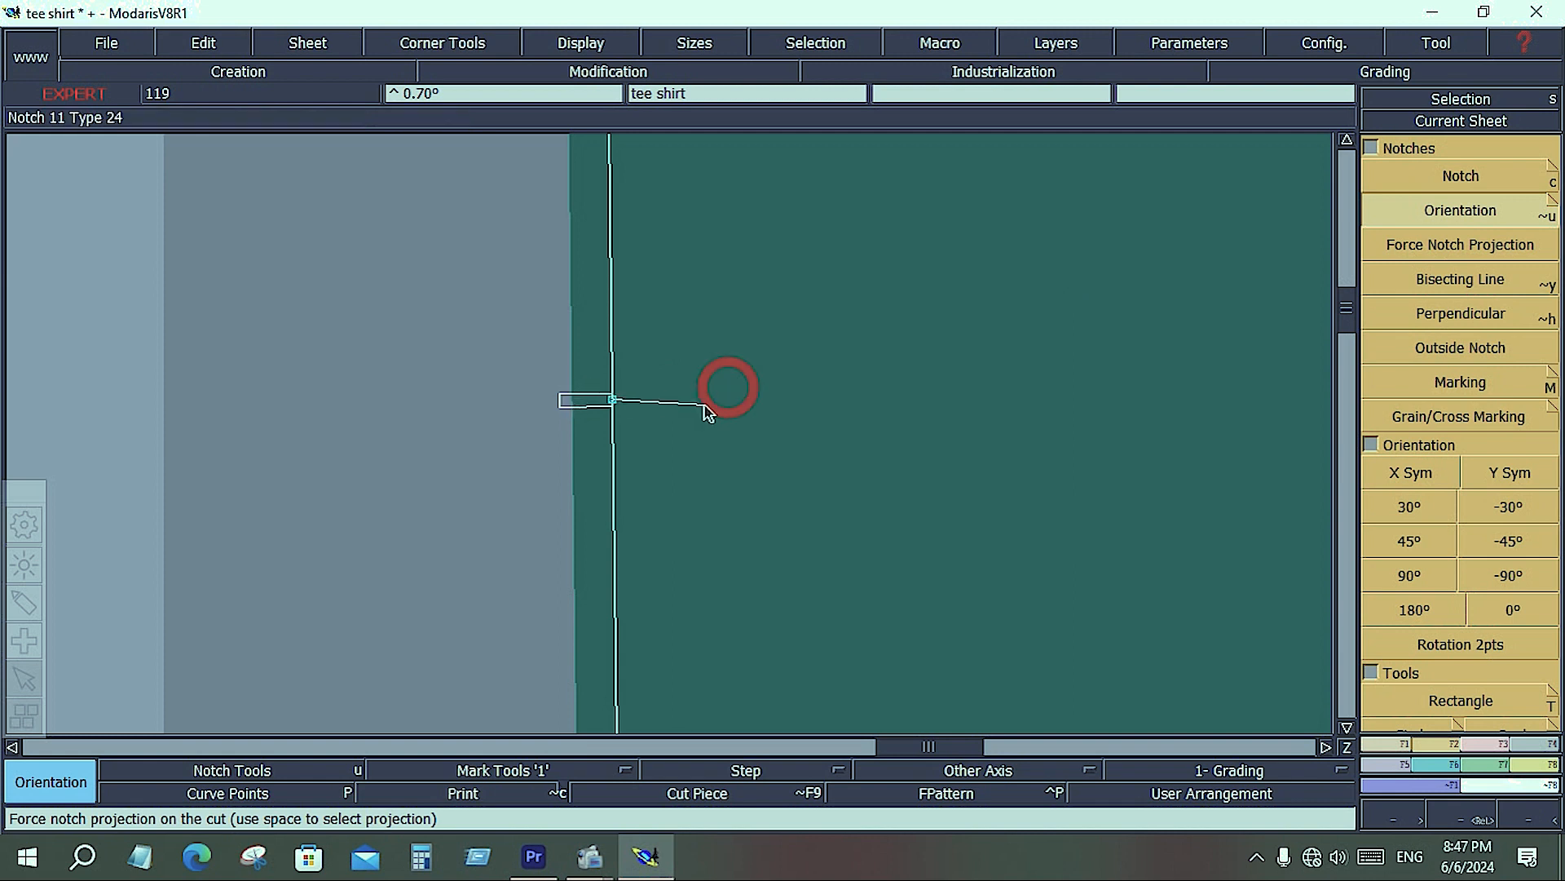
{"action": "left_click", "coordinate": [685, 368]}
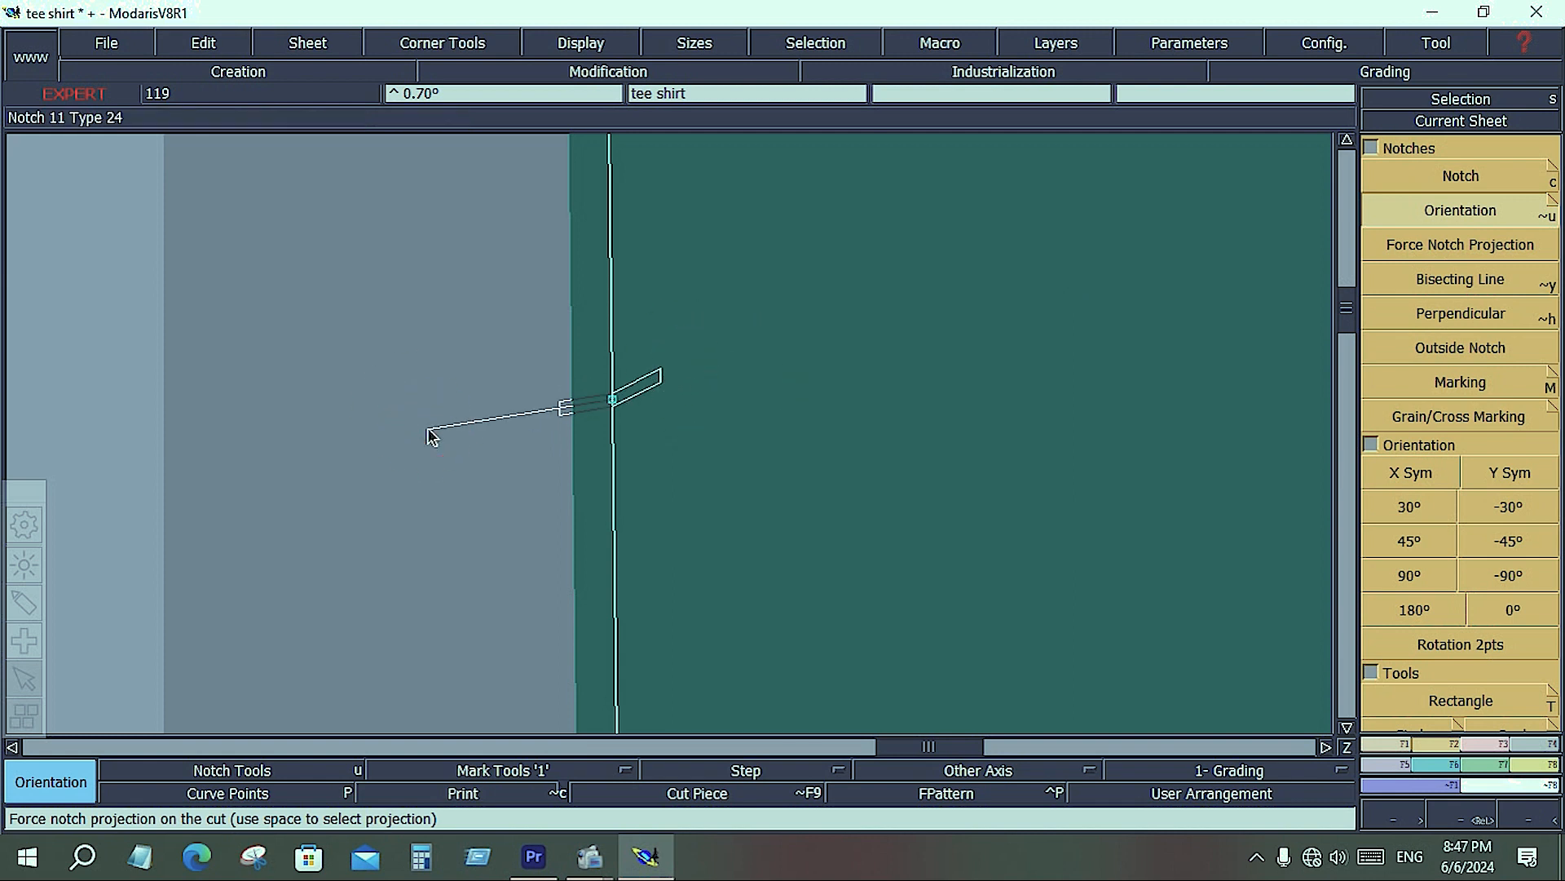
{"action": "left_click", "coordinate": [712, 399]}
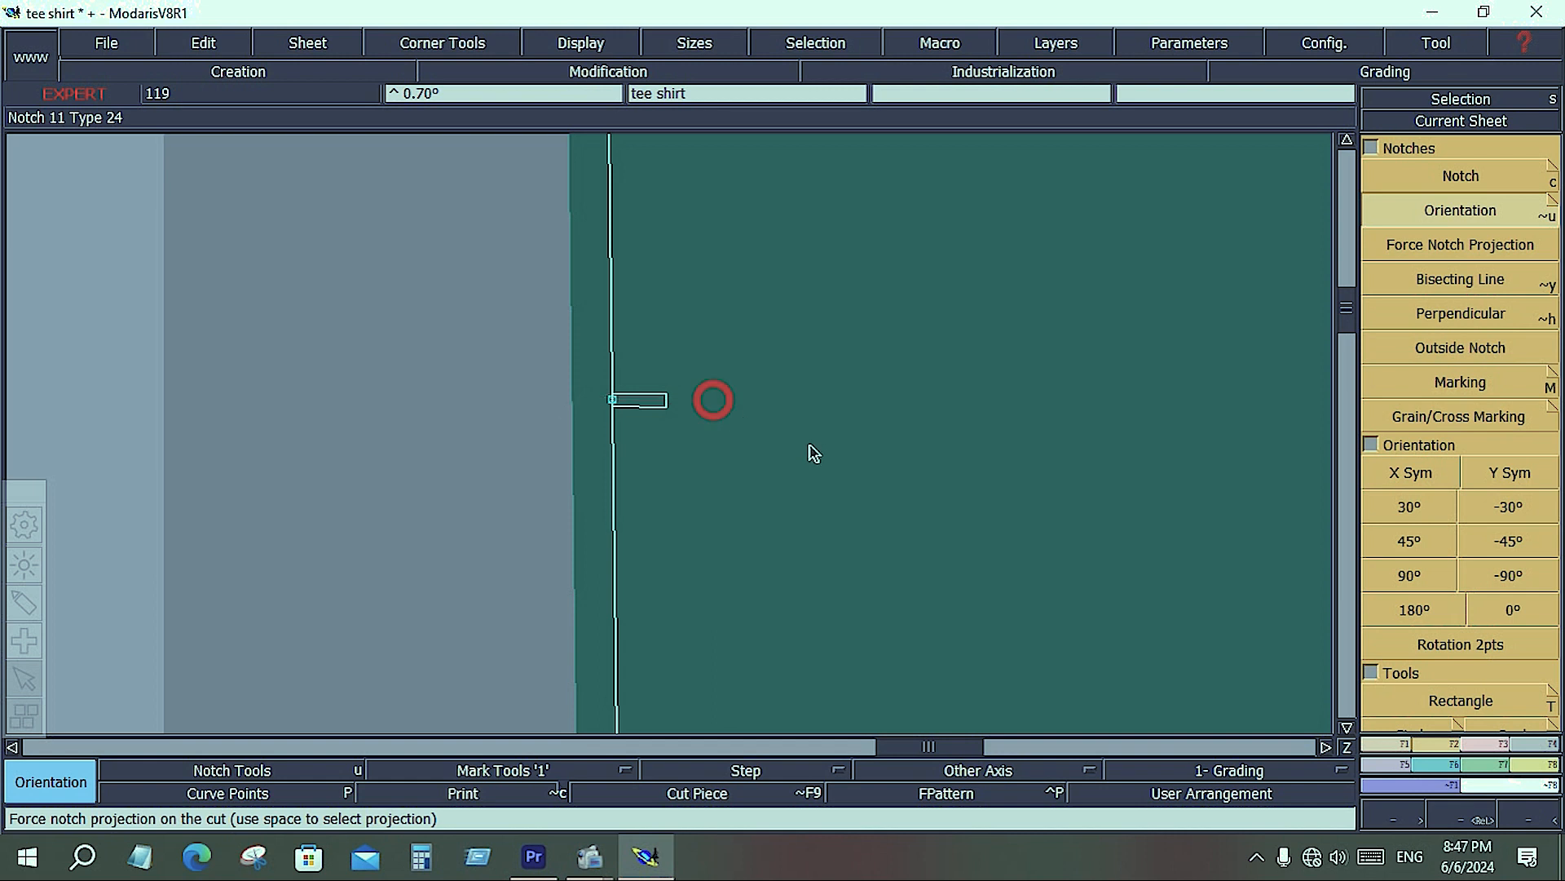
Orient the type 24 hem notch perpendicular to the hem line, switching between both sides and ending on the outer side.
{"action": "left_click", "coordinate": [1464, 314]}
{"action": "left_click", "coordinate": [639, 399]}
{"action": "left_click", "coordinate": [382, 419]}
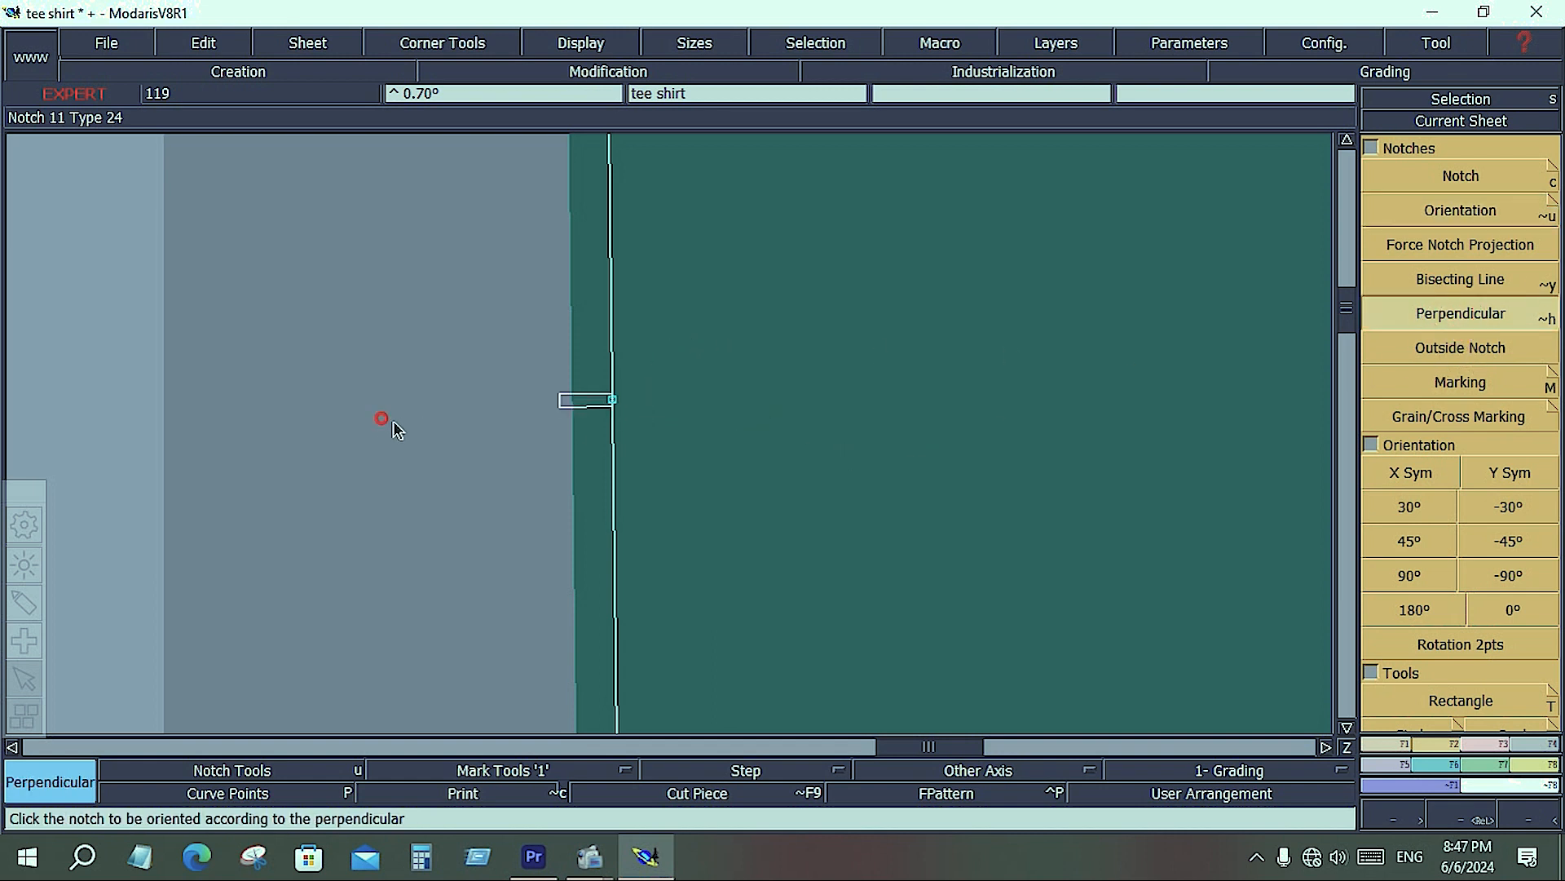
{"action": "left_click", "coordinate": [587, 403]}
{"action": "left_click", "coordinate": [723, 413]}
{"action": "left_click", "coordinate": [445, 411]}
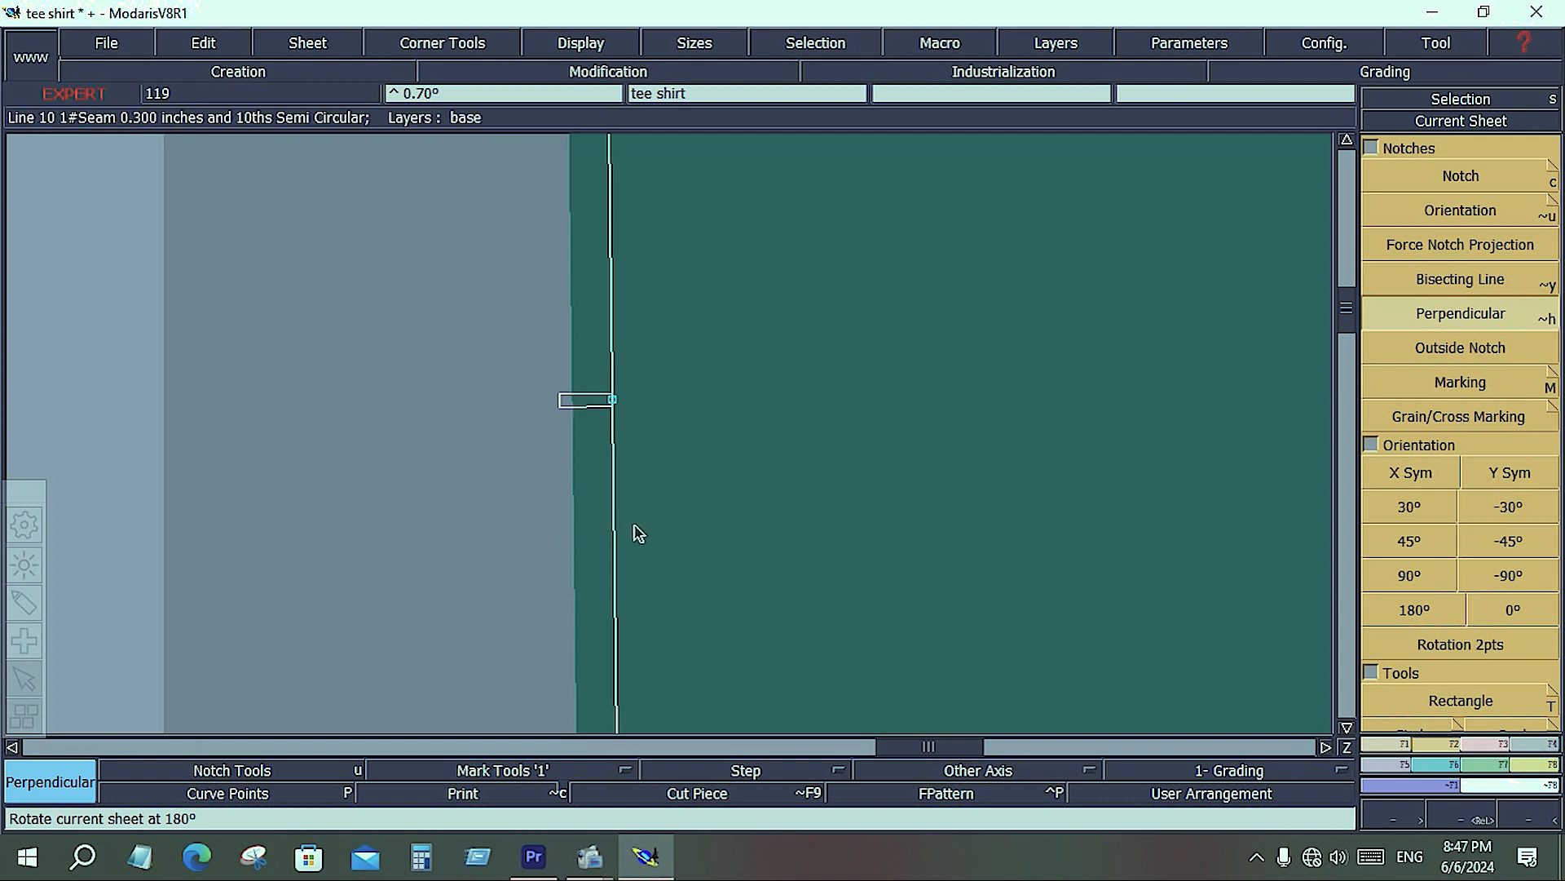
Show only the cut piece and put the type 24 hem notch outside the piece with Outside Notch.
{"action": "key", "text": "Home"}
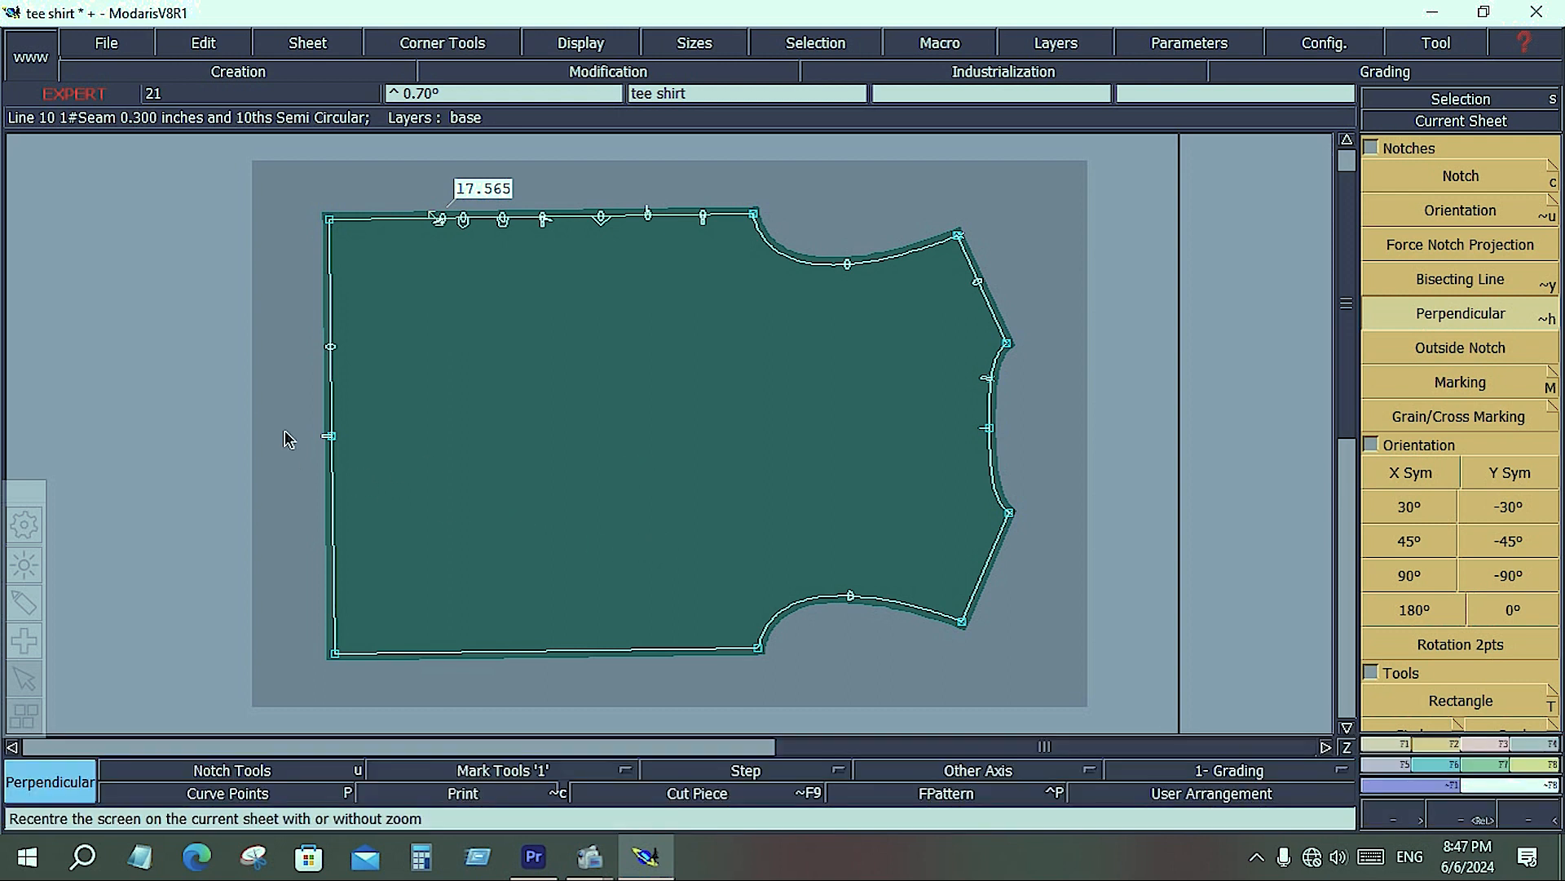
{"action": "scroll", "coordinate": [287, 438], "scroll_direction": "up", "scroll_amount": 2}
{"action": "scroll", "coordinate": [287, 438], "scroll_direction": "up", "scroll_amount": 2}
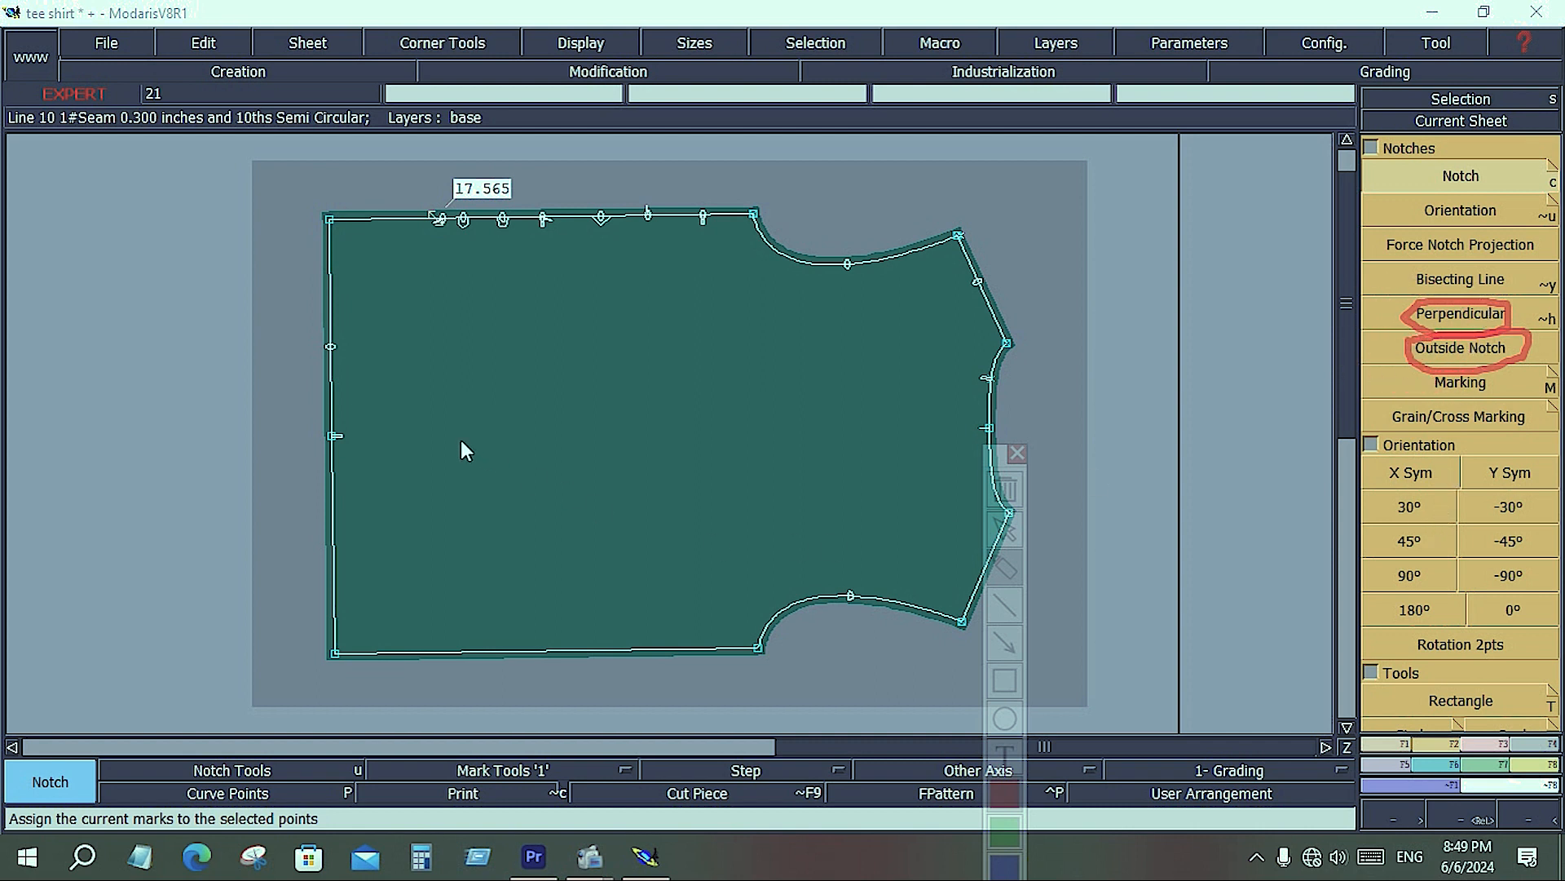
{"action": "left_click", "coordinate": [1099, 367]}
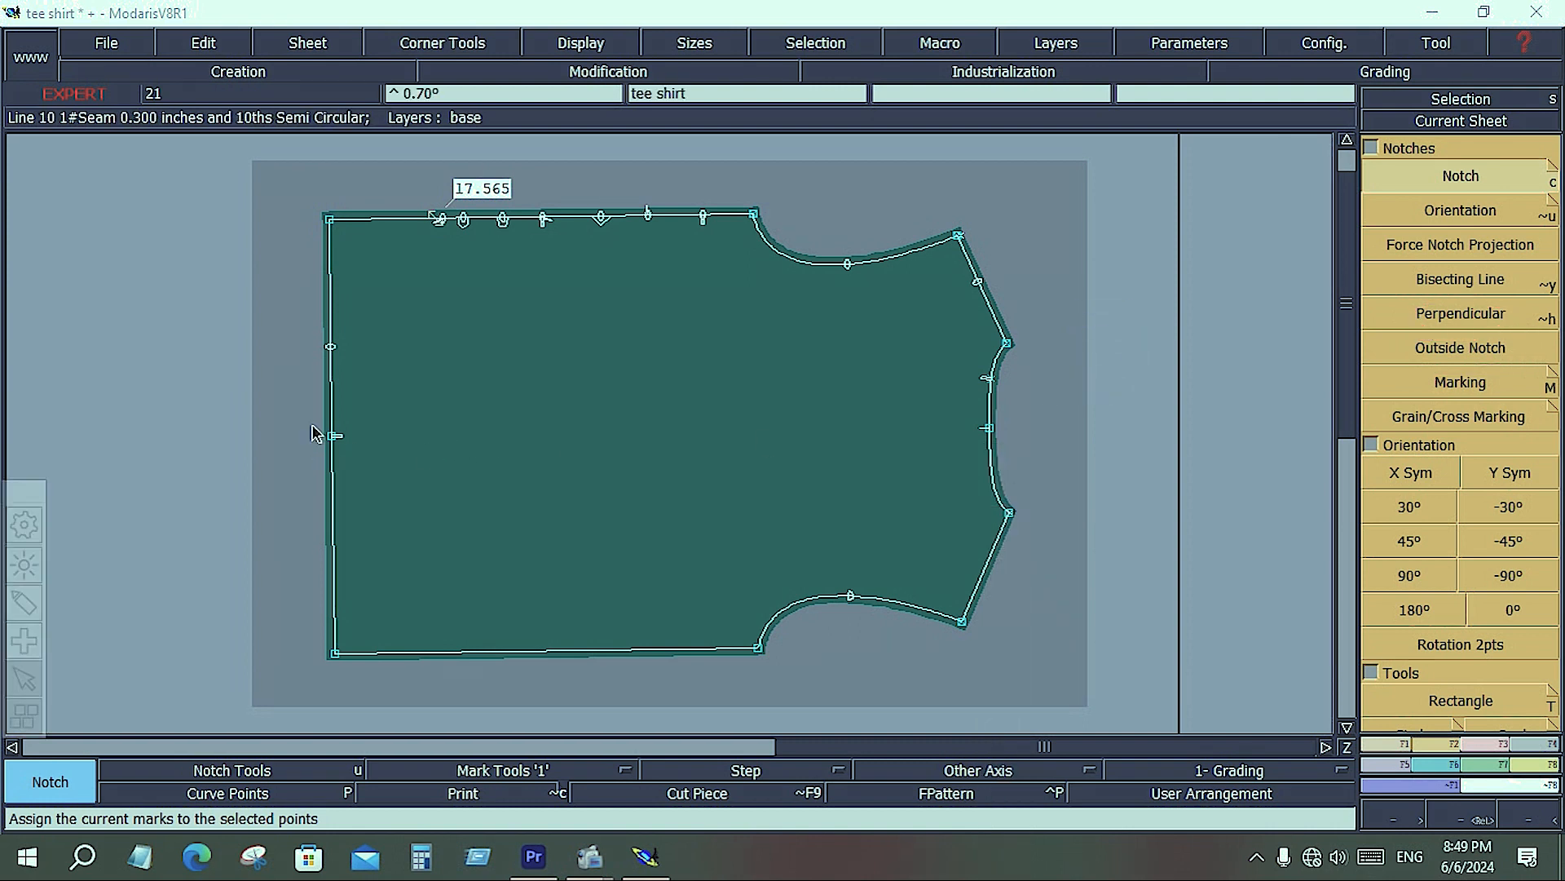
{"action": "scroll", "coordinate": [317, 444], "scroll_direction": "up", "scroll_amount": 3}
{"action": "scroll", "coordinate": [311, 438], "scroll_direction": "up", "scroll_amount": 3}
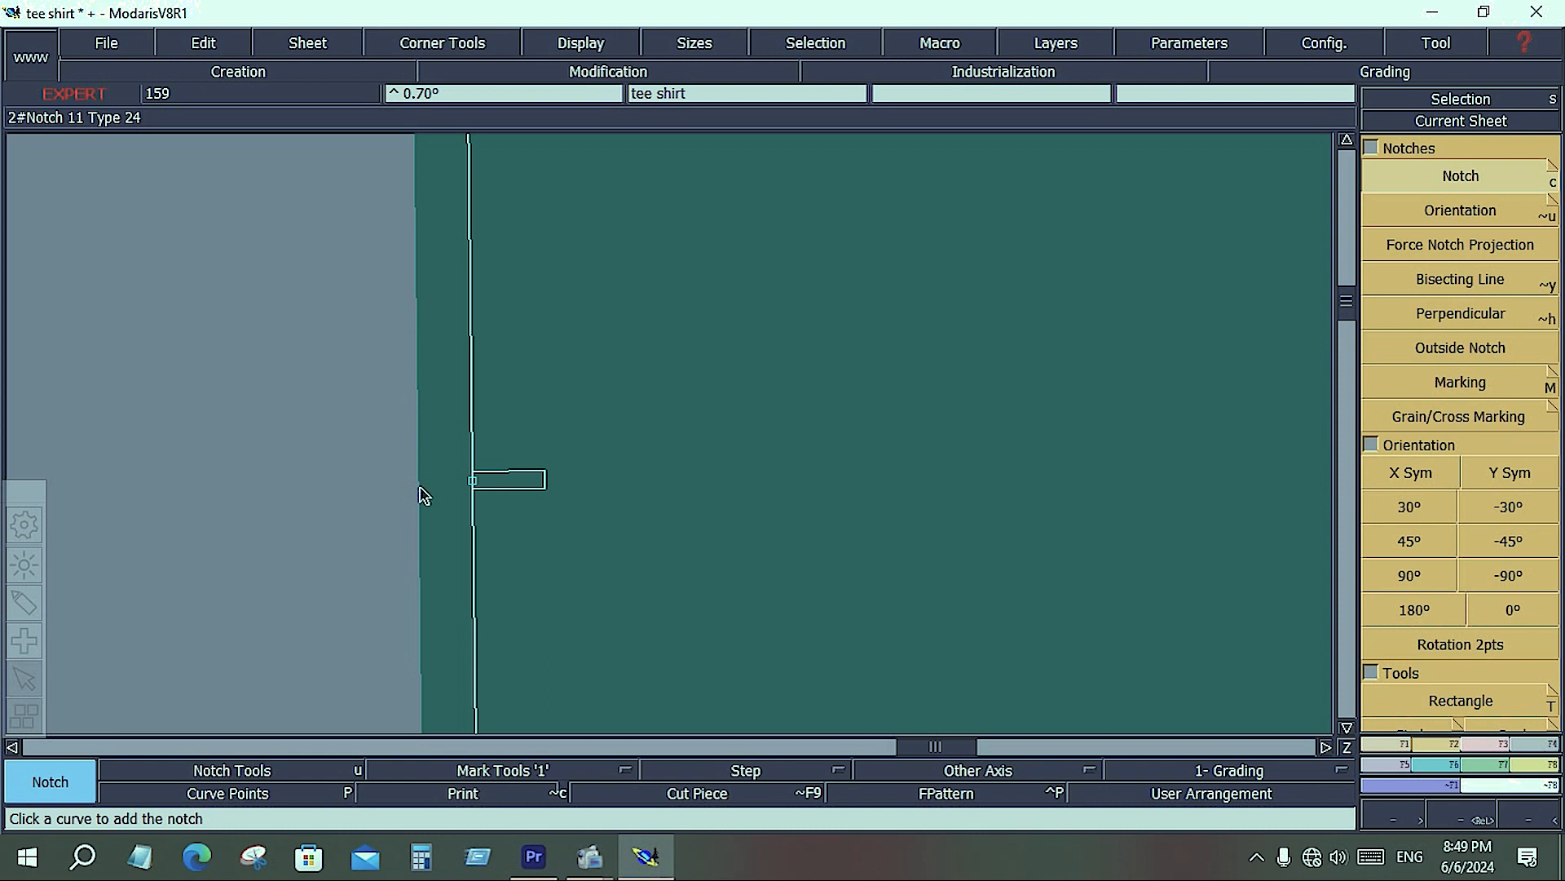
{"action": "left_click", "coordinate": [694, 795]}
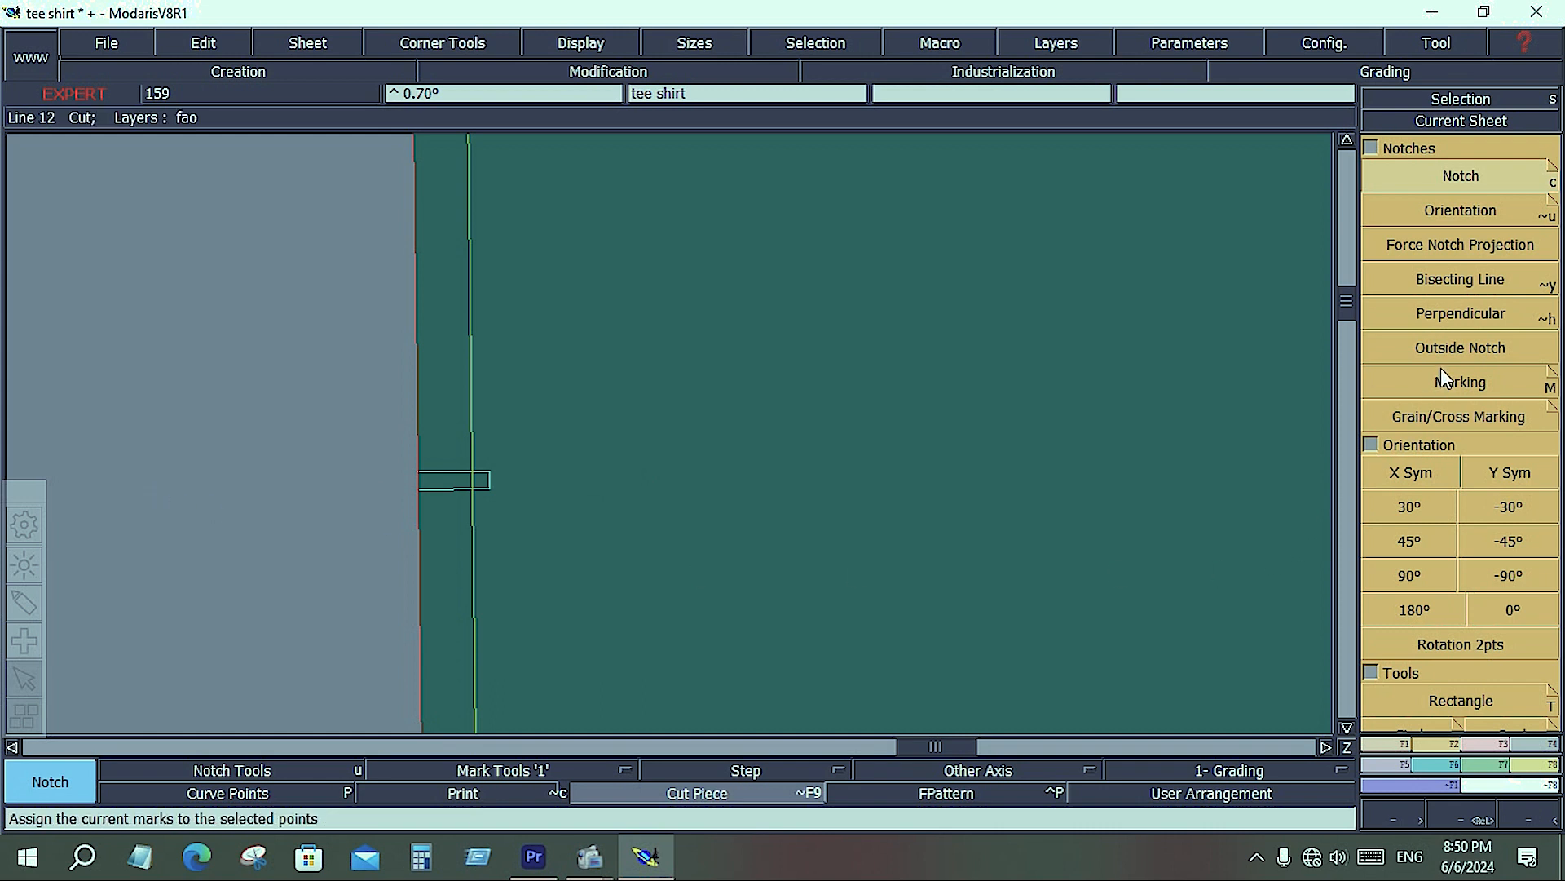
{"action": "left_click", "coordinate": [1448, 346]}
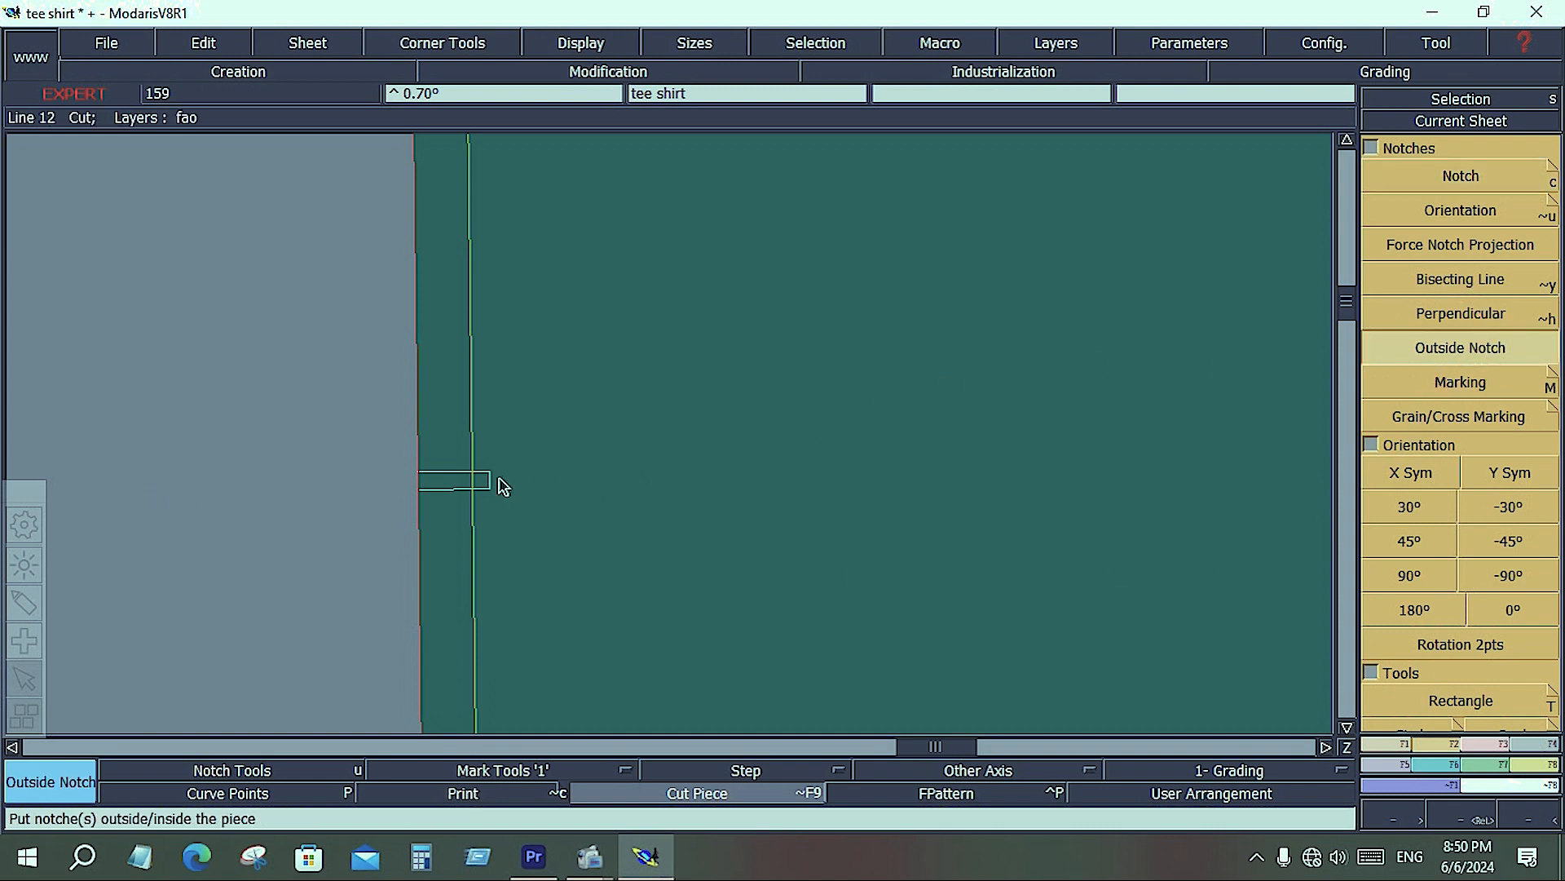
{"action": "left_click", "coordinate": [454, 494]}
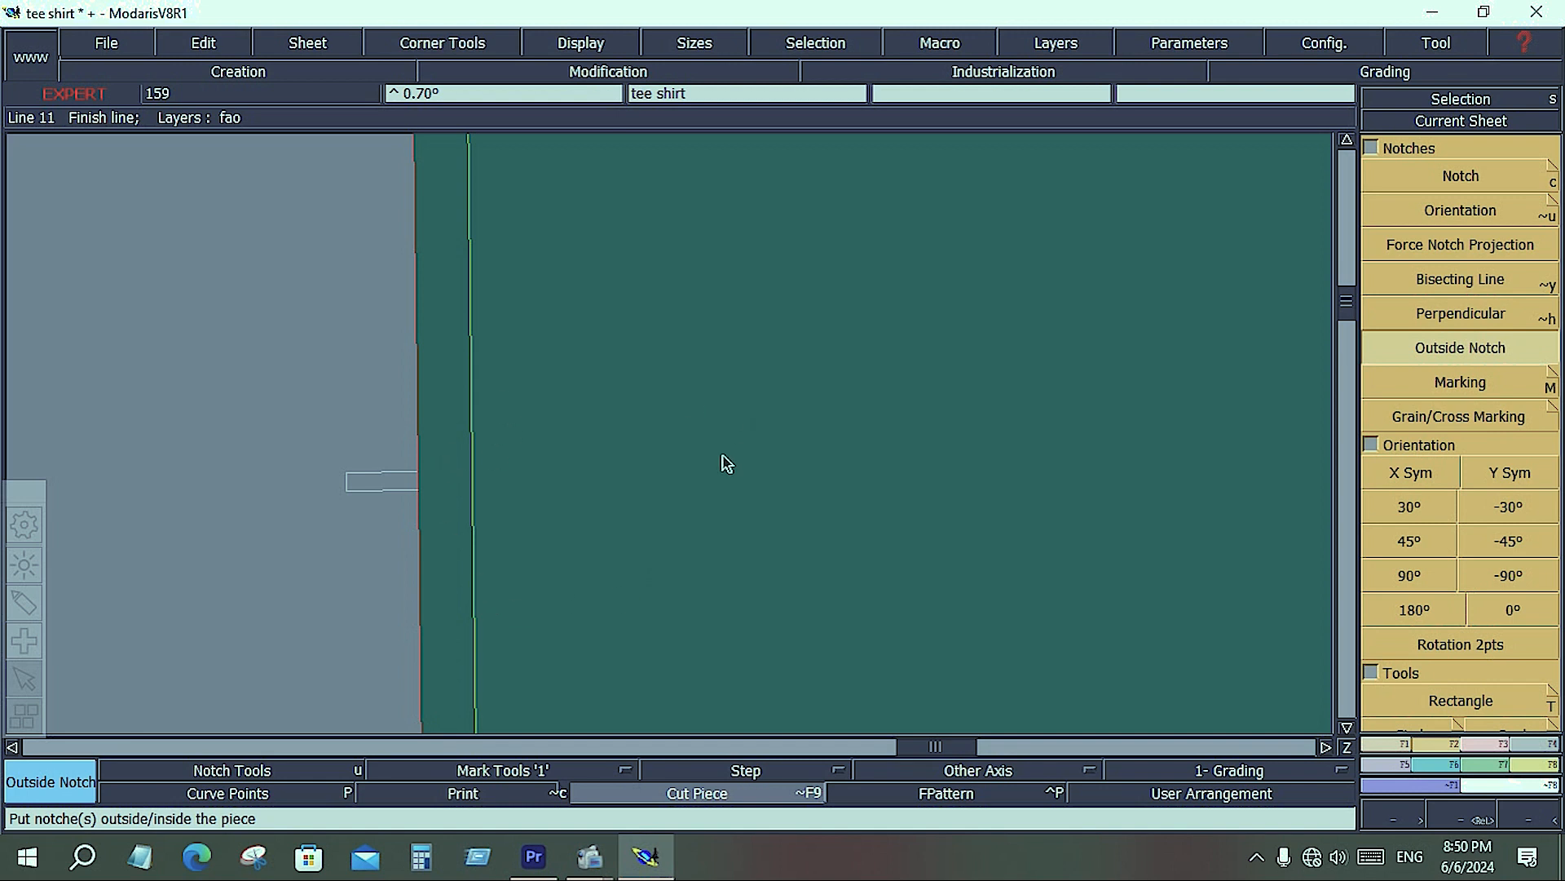
{"action": "key", "text": "Home"}
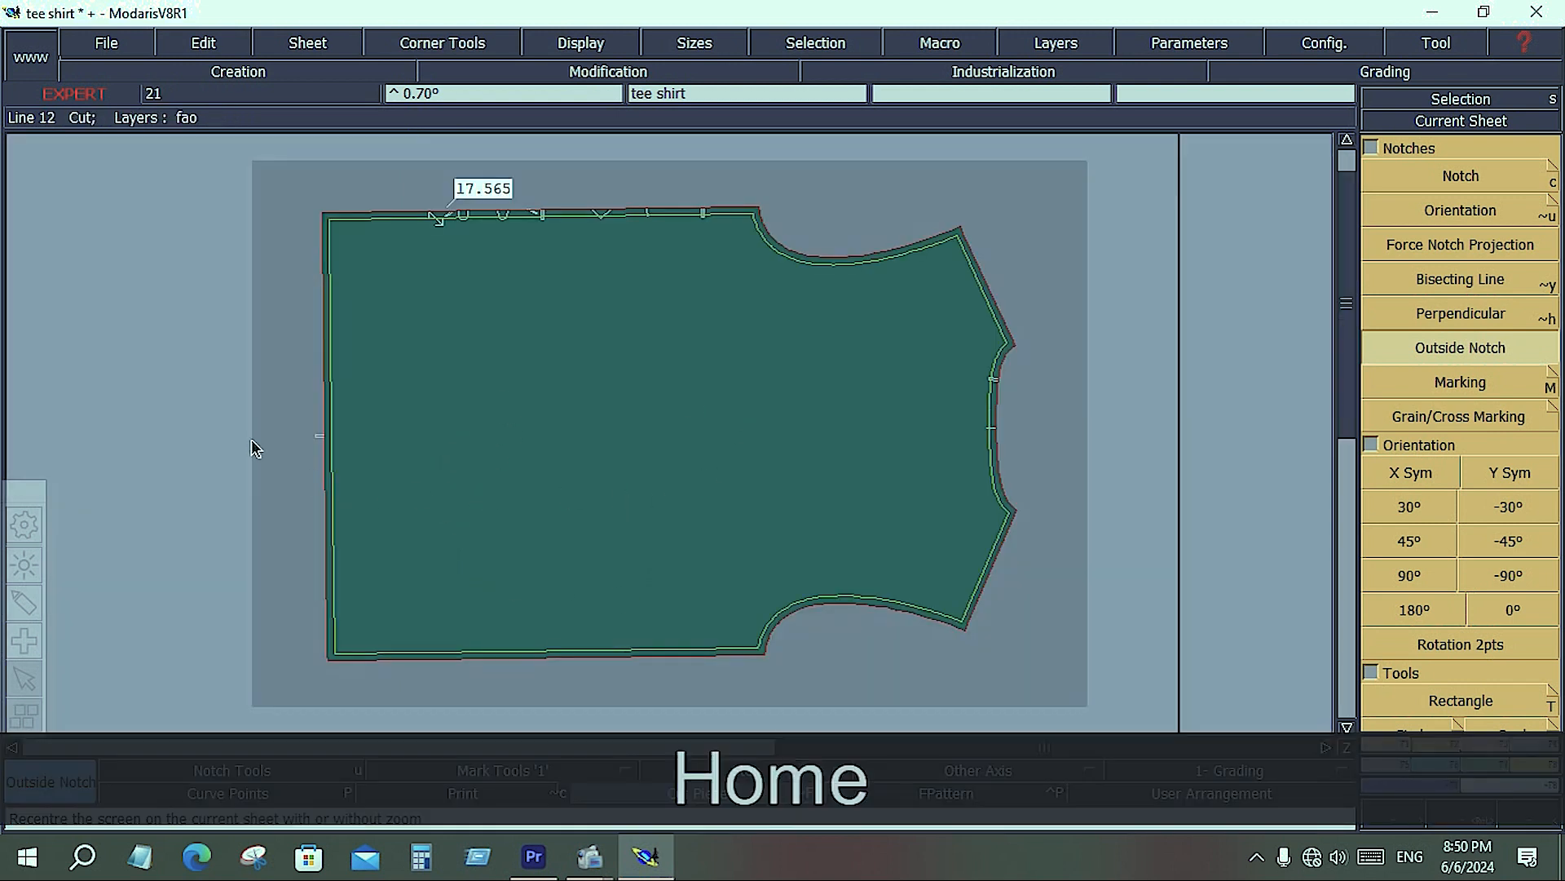
{"action": "scroll", "coordinate": [252, 444], "scroll_direction": "up", "scroll_amount": 5}
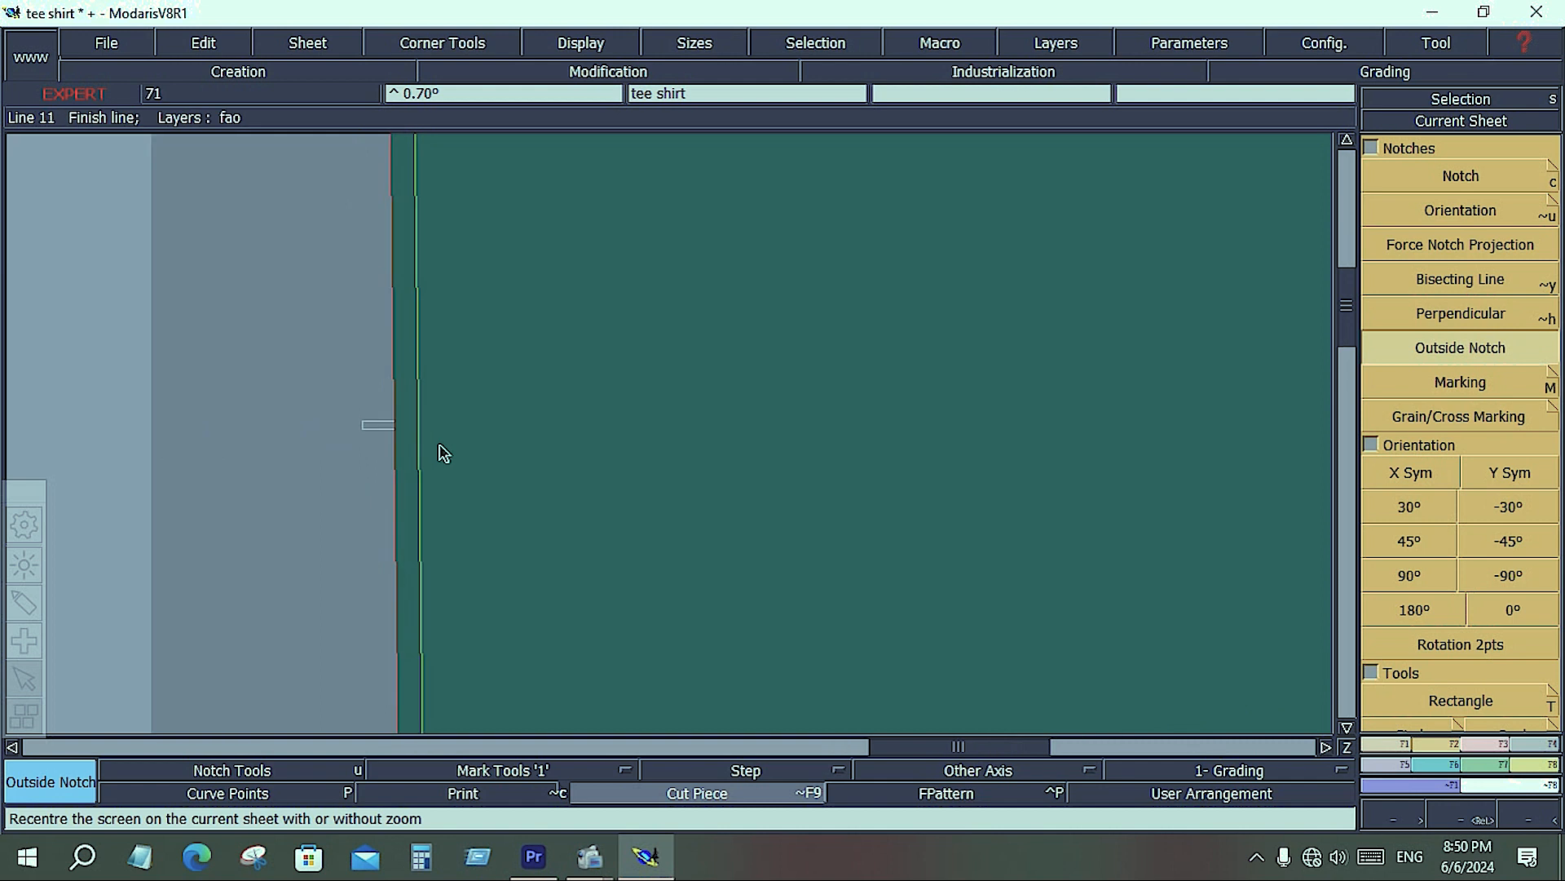
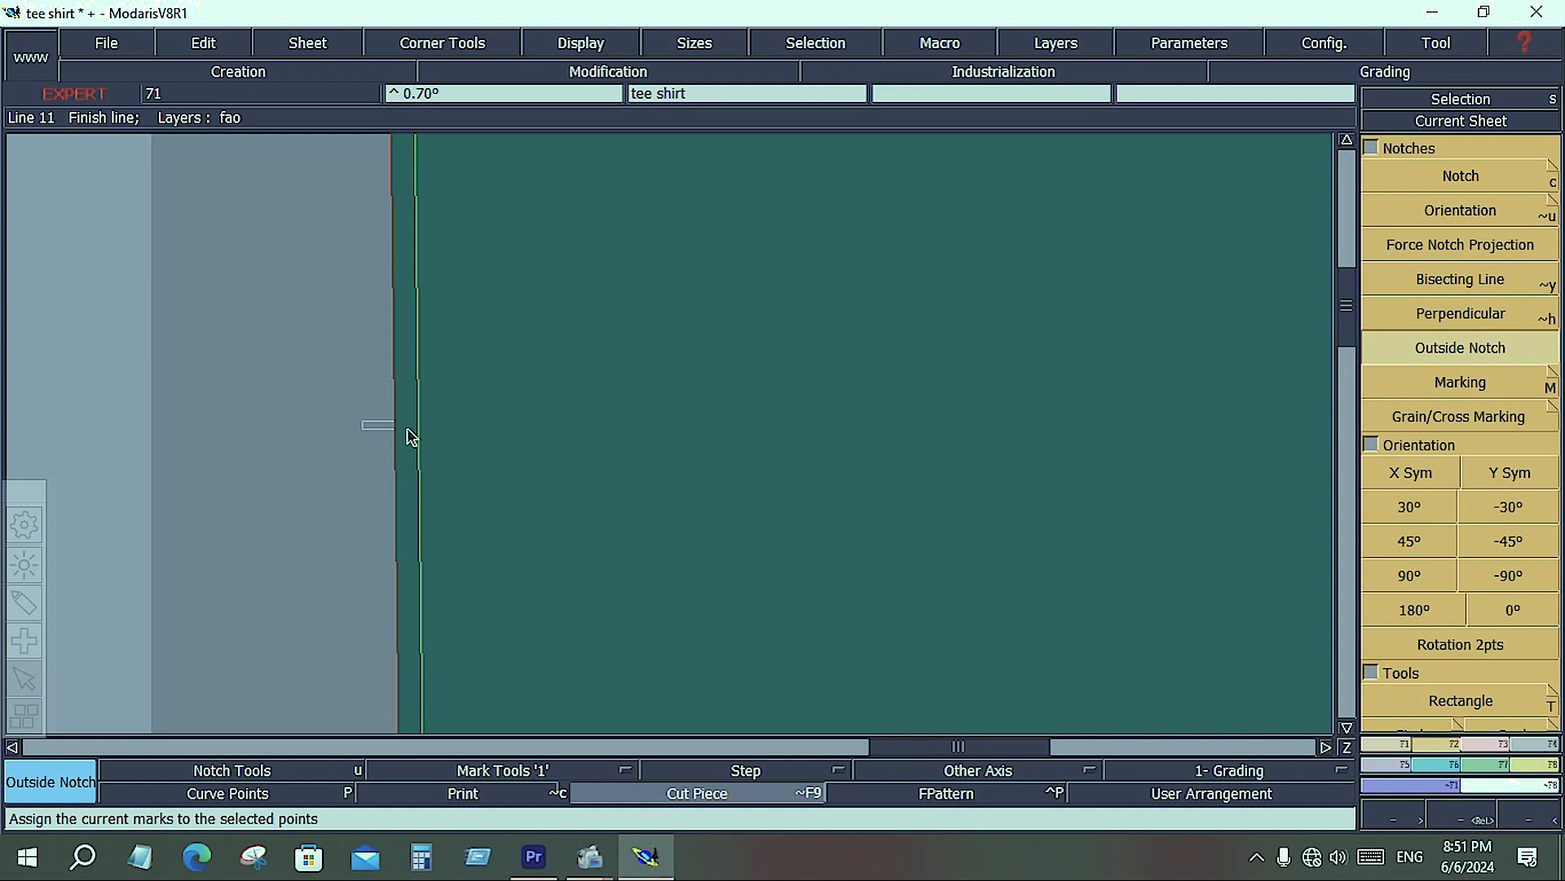
Flip the type 24 hem notch back inside the piece with Outside Notch, and remove the notch from the hem point.
{"action": "scroll", "coordinate": [507, 520], "scroll_direction": "up", "scroll_amount": 2}
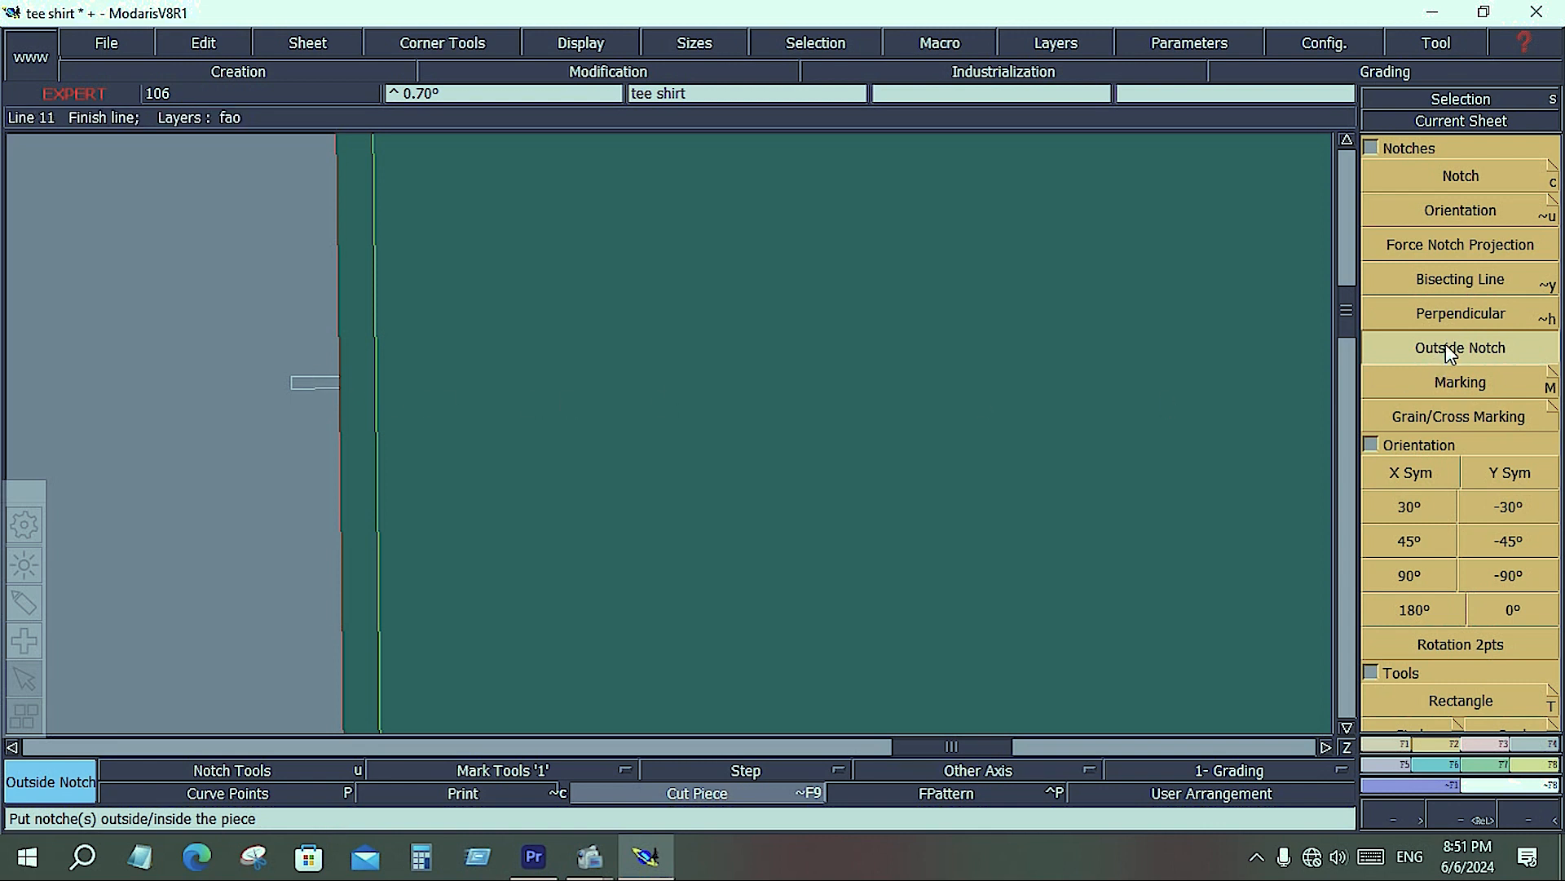
{"action": "left_click", "coordinate": [307, 381]}
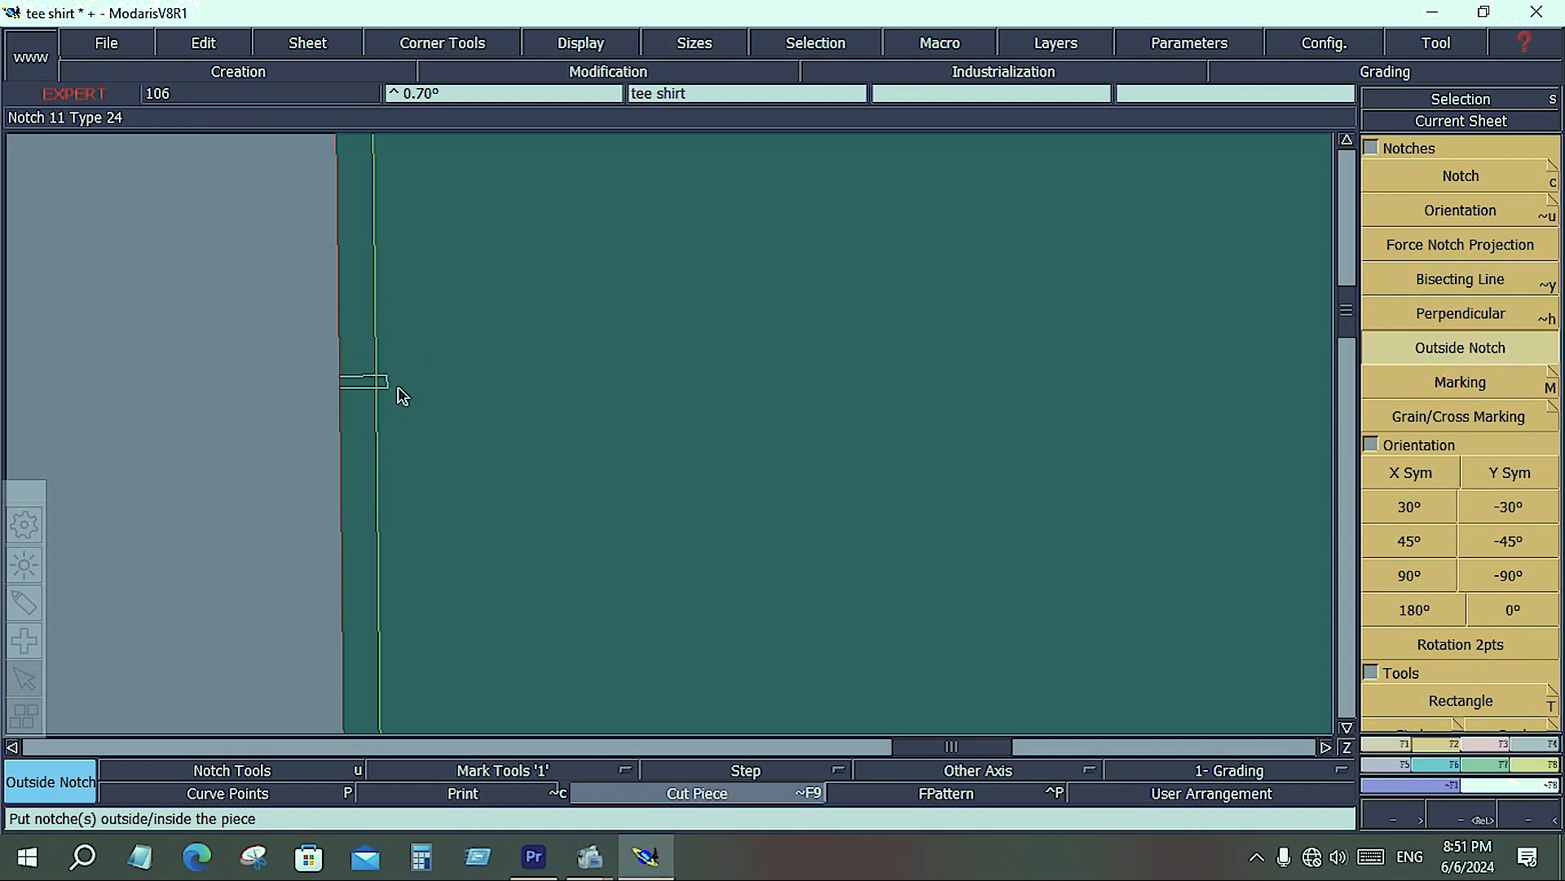
{"action": "key", "text": "ctrl+z"}
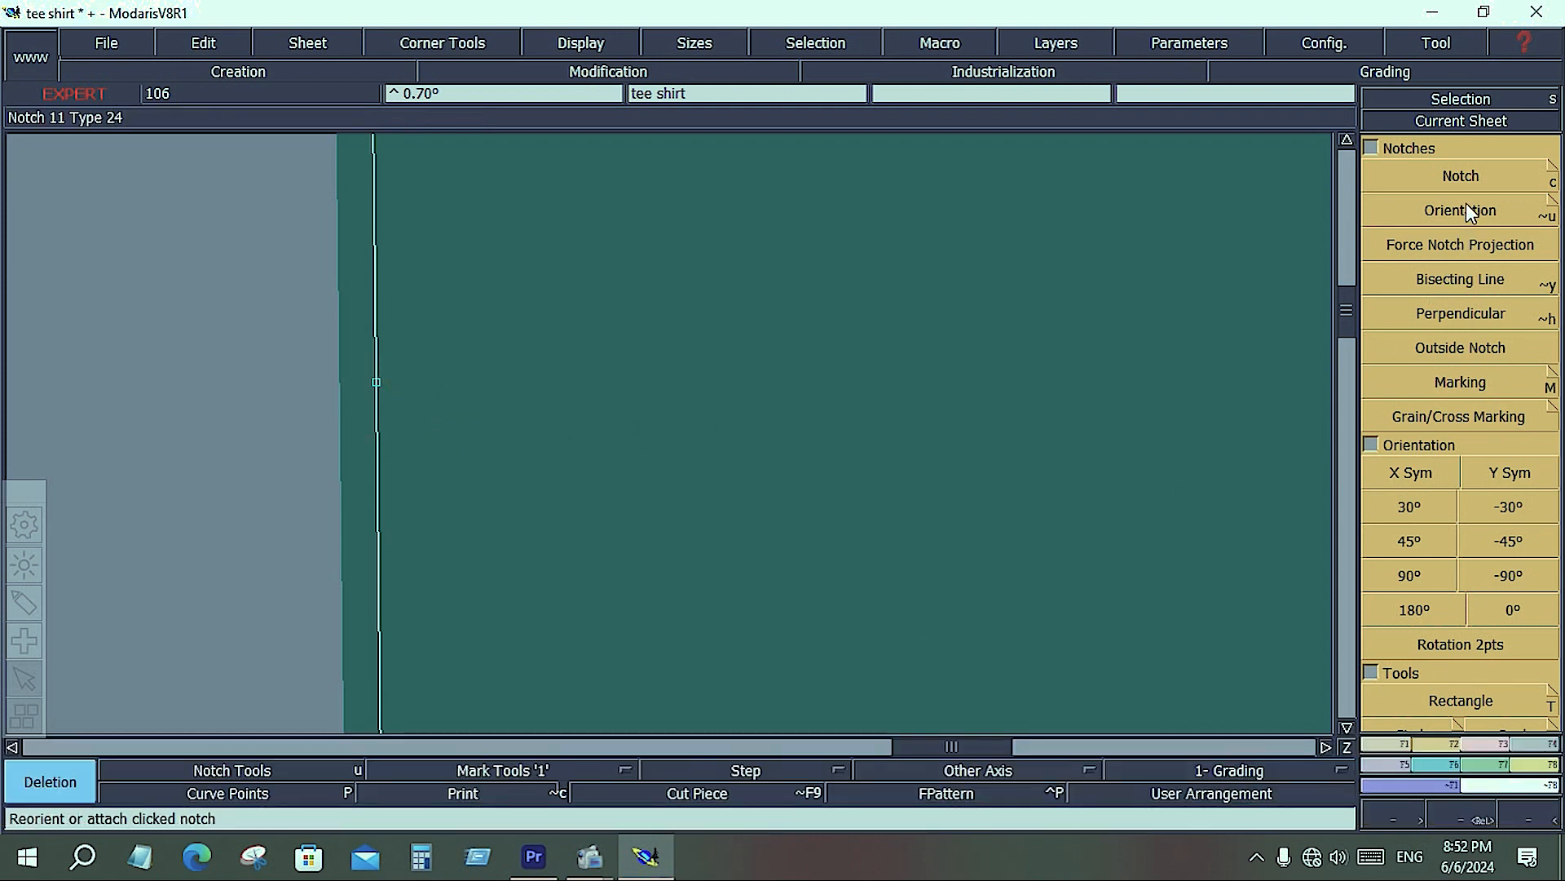
Place a type 24 notch on the hem point again and put it outside the piece in the cut piece display.
{"action": "left_click", "coordinate": [1463, 179]}
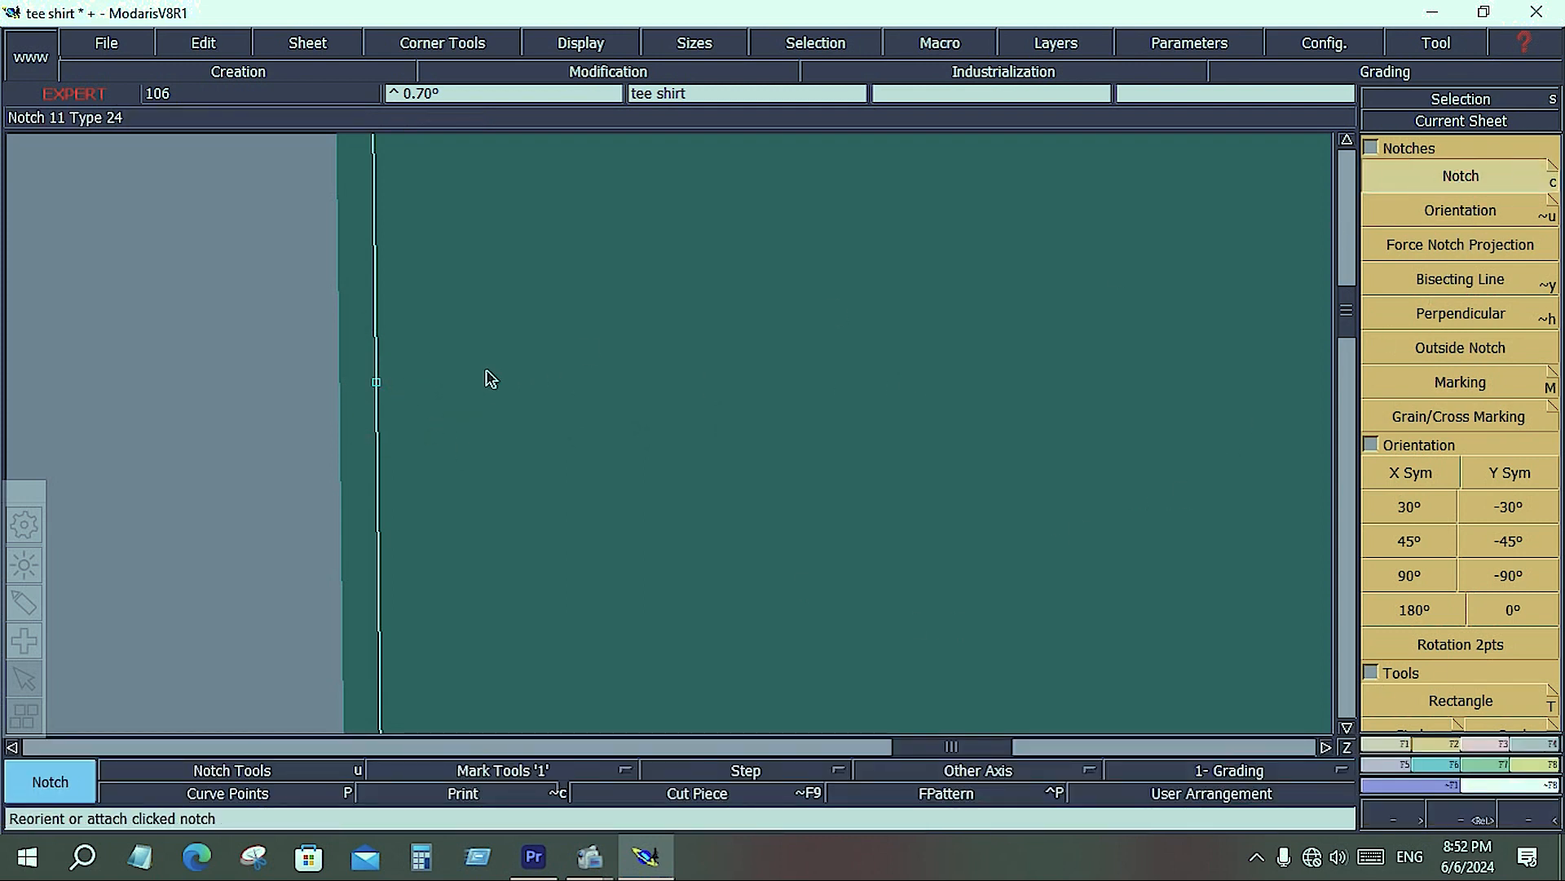
{"action": "left_click", "coordinate": [378, 384]}
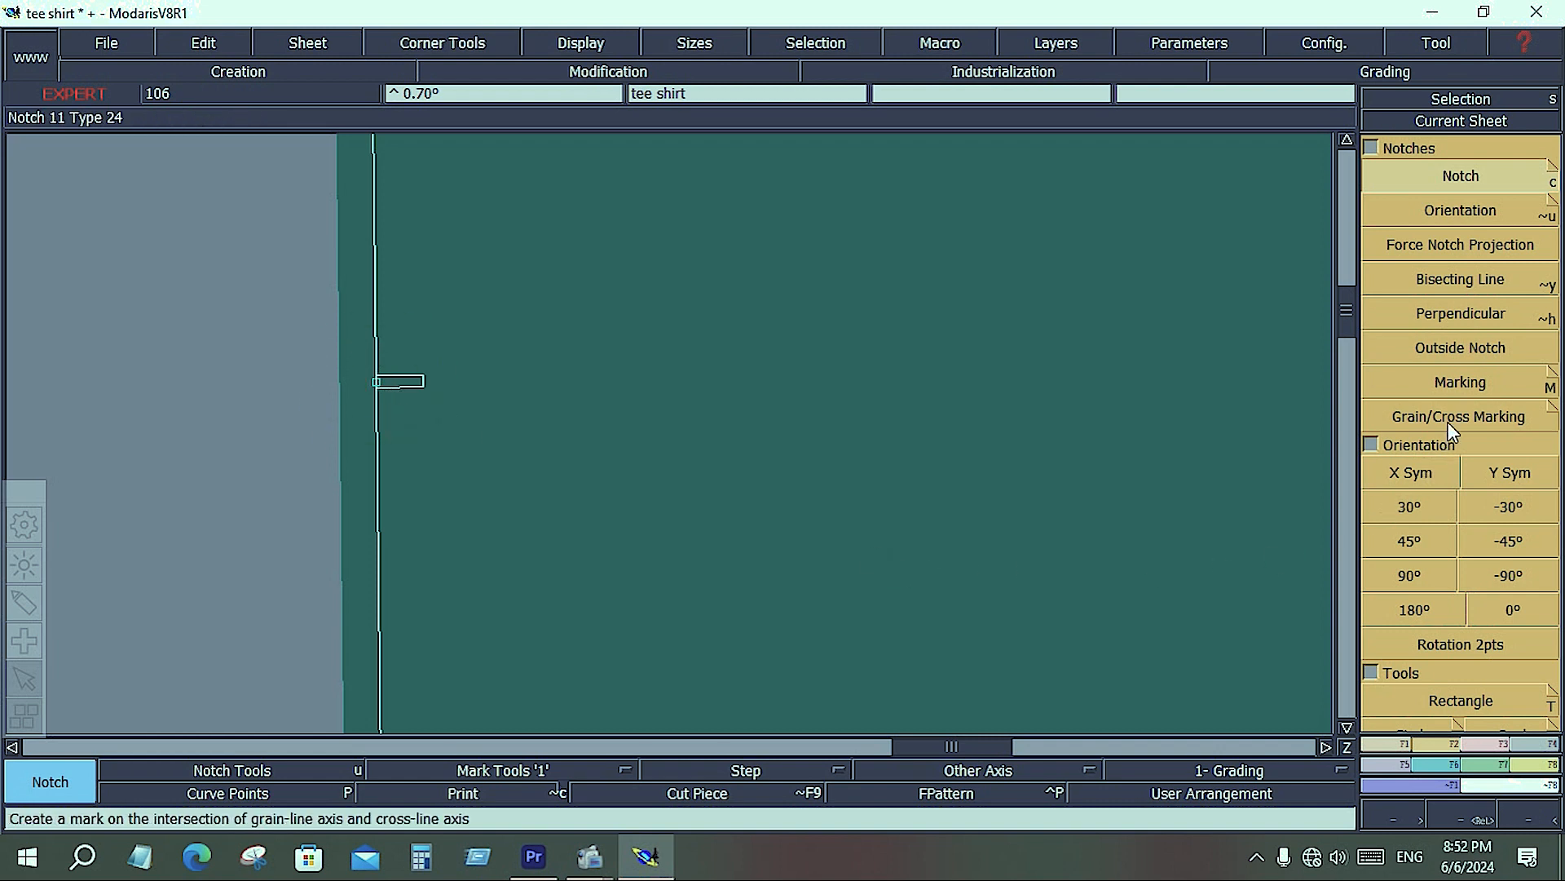
{"action": "left_click", "coordinate": [1464, 349]}
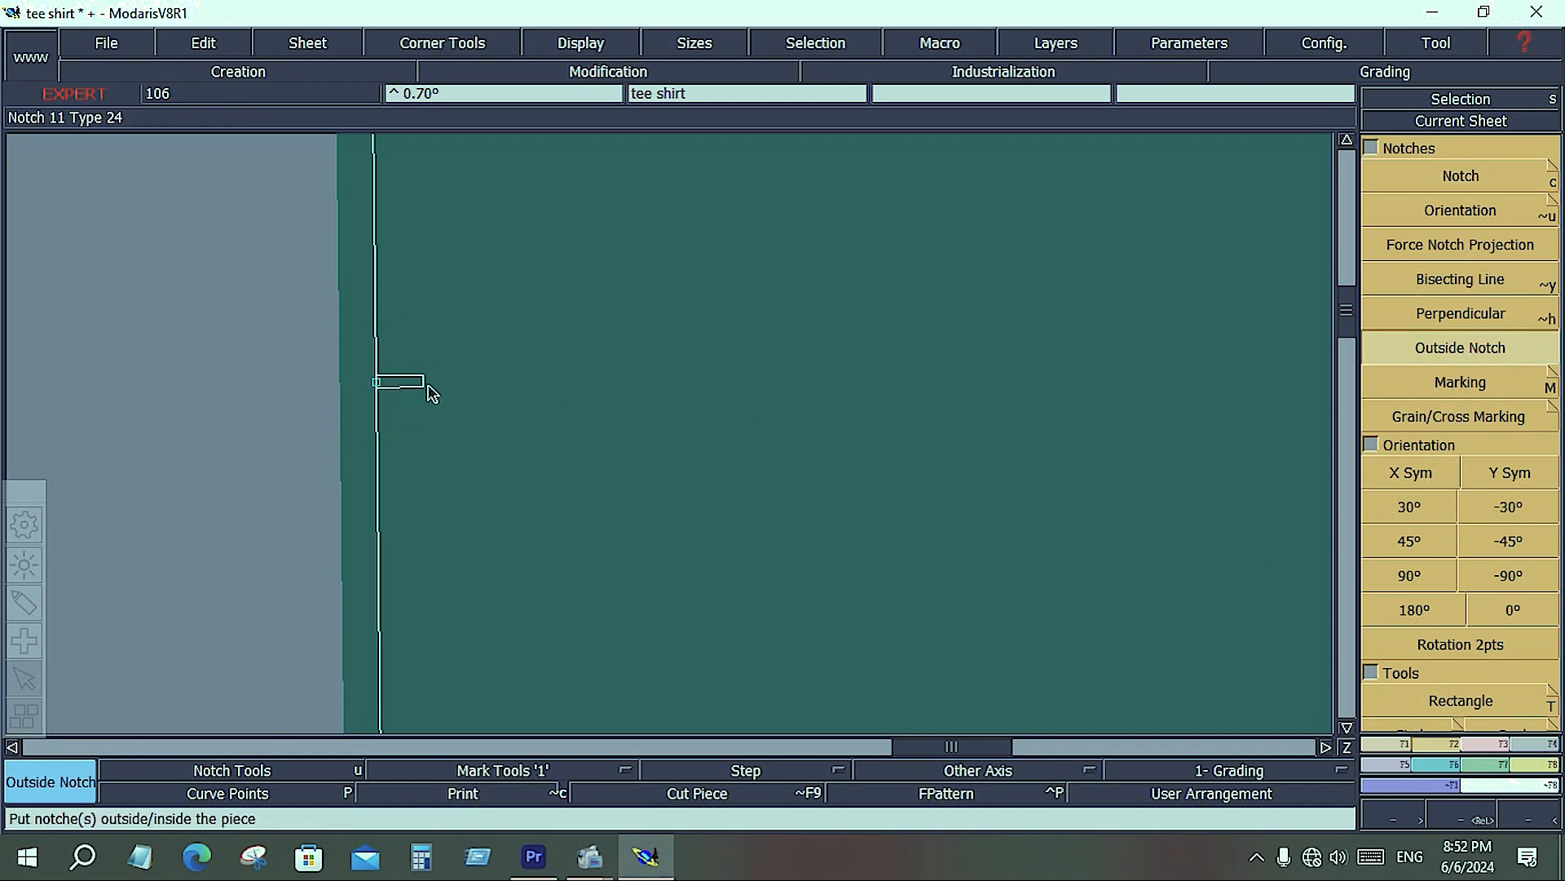
{"action": "left_click", "coordinate": [656, 791]}
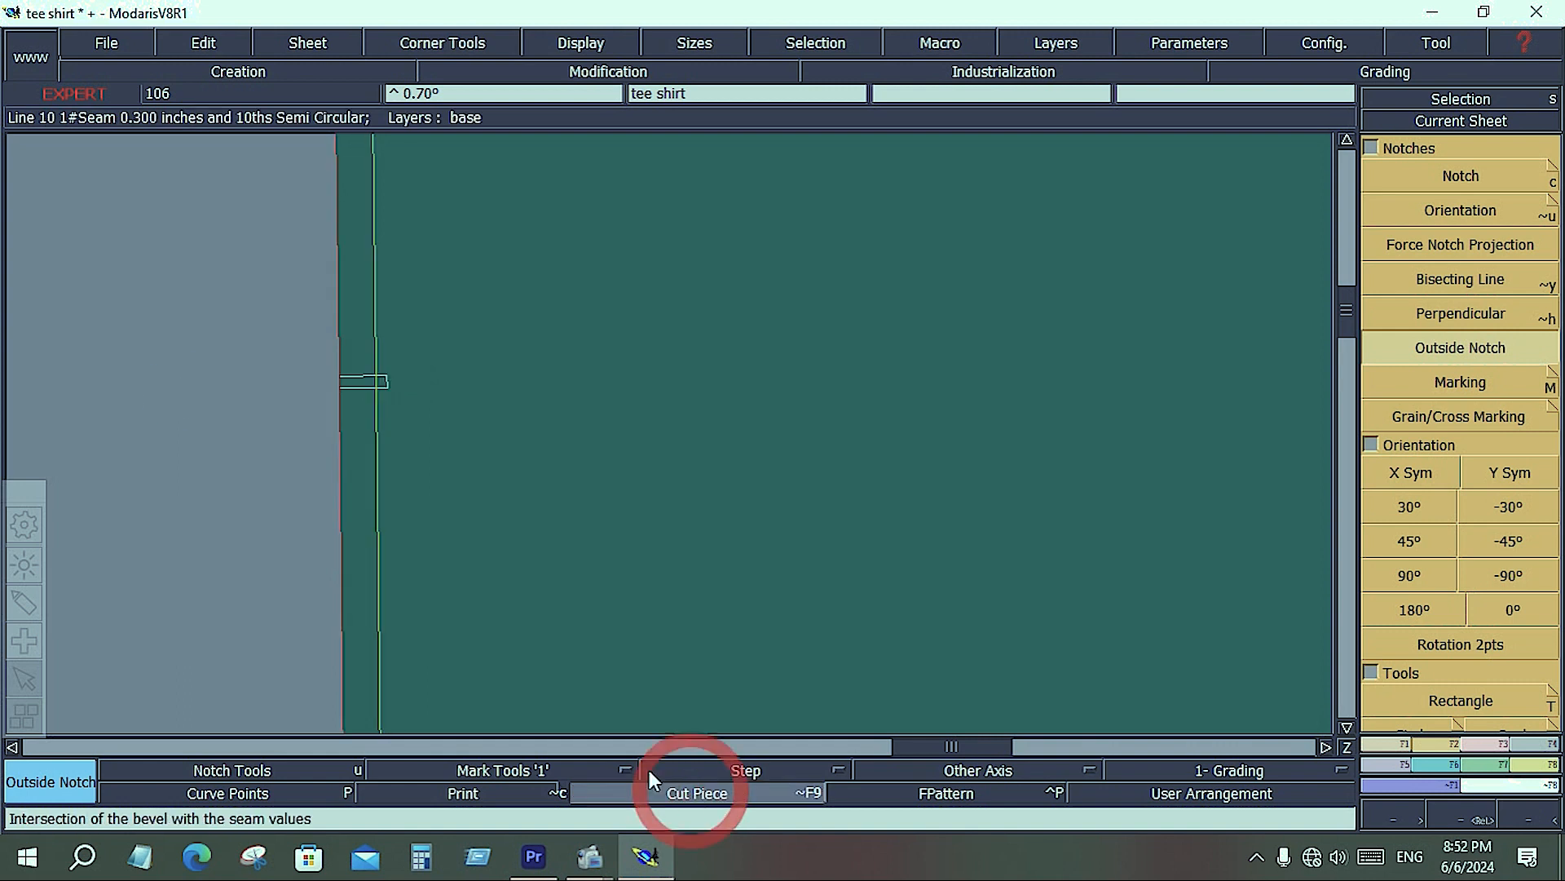
{"action": "left_click", "coordinate": [371, 385]}
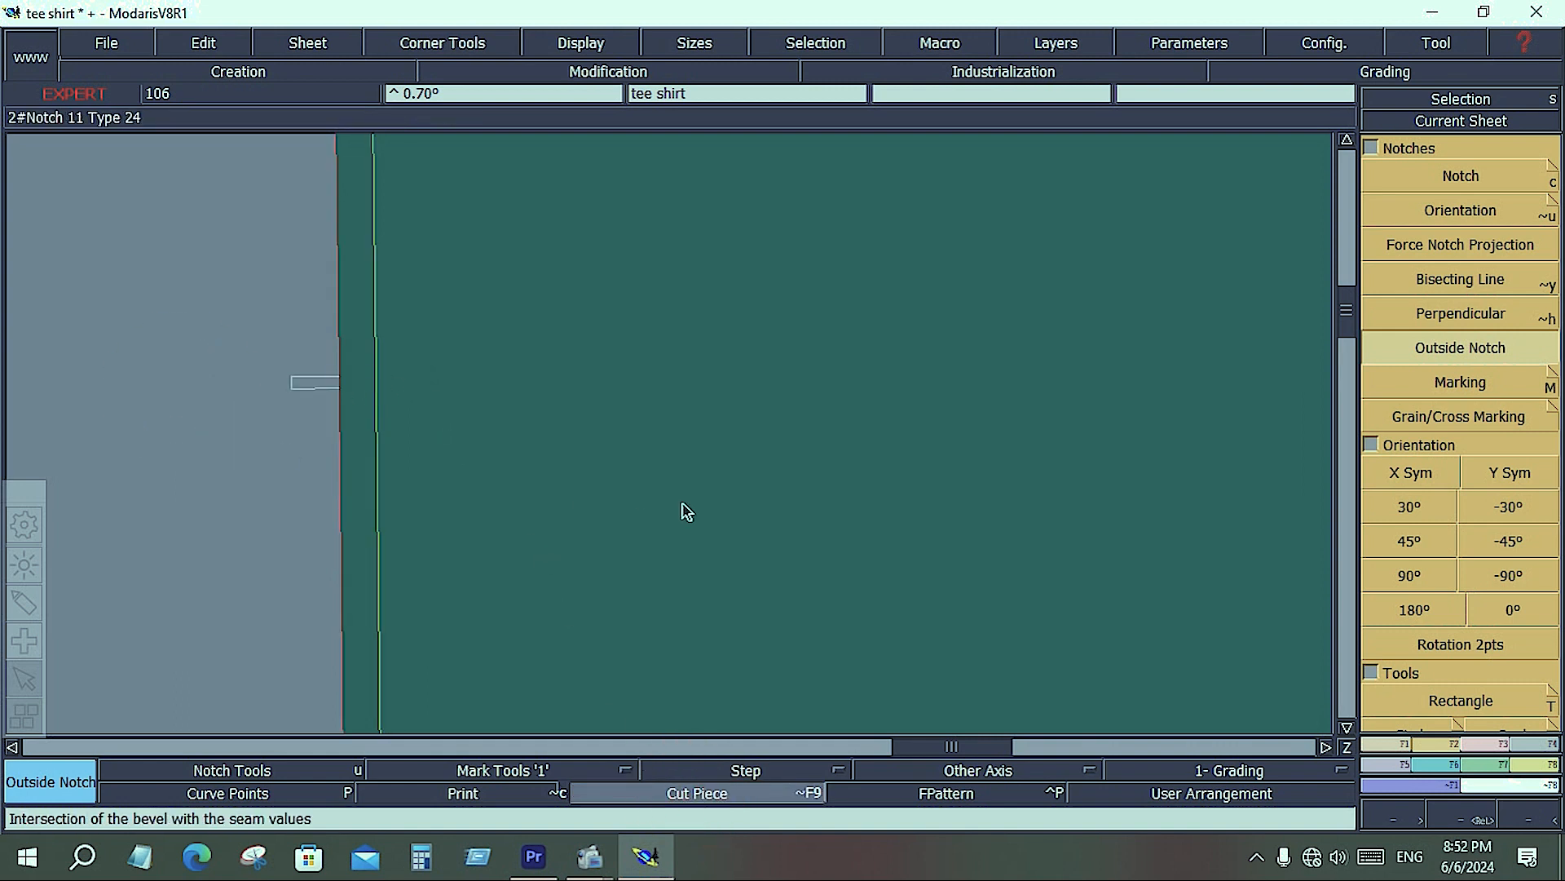
{"action": "left_click", "coordinate": [683, 790]}
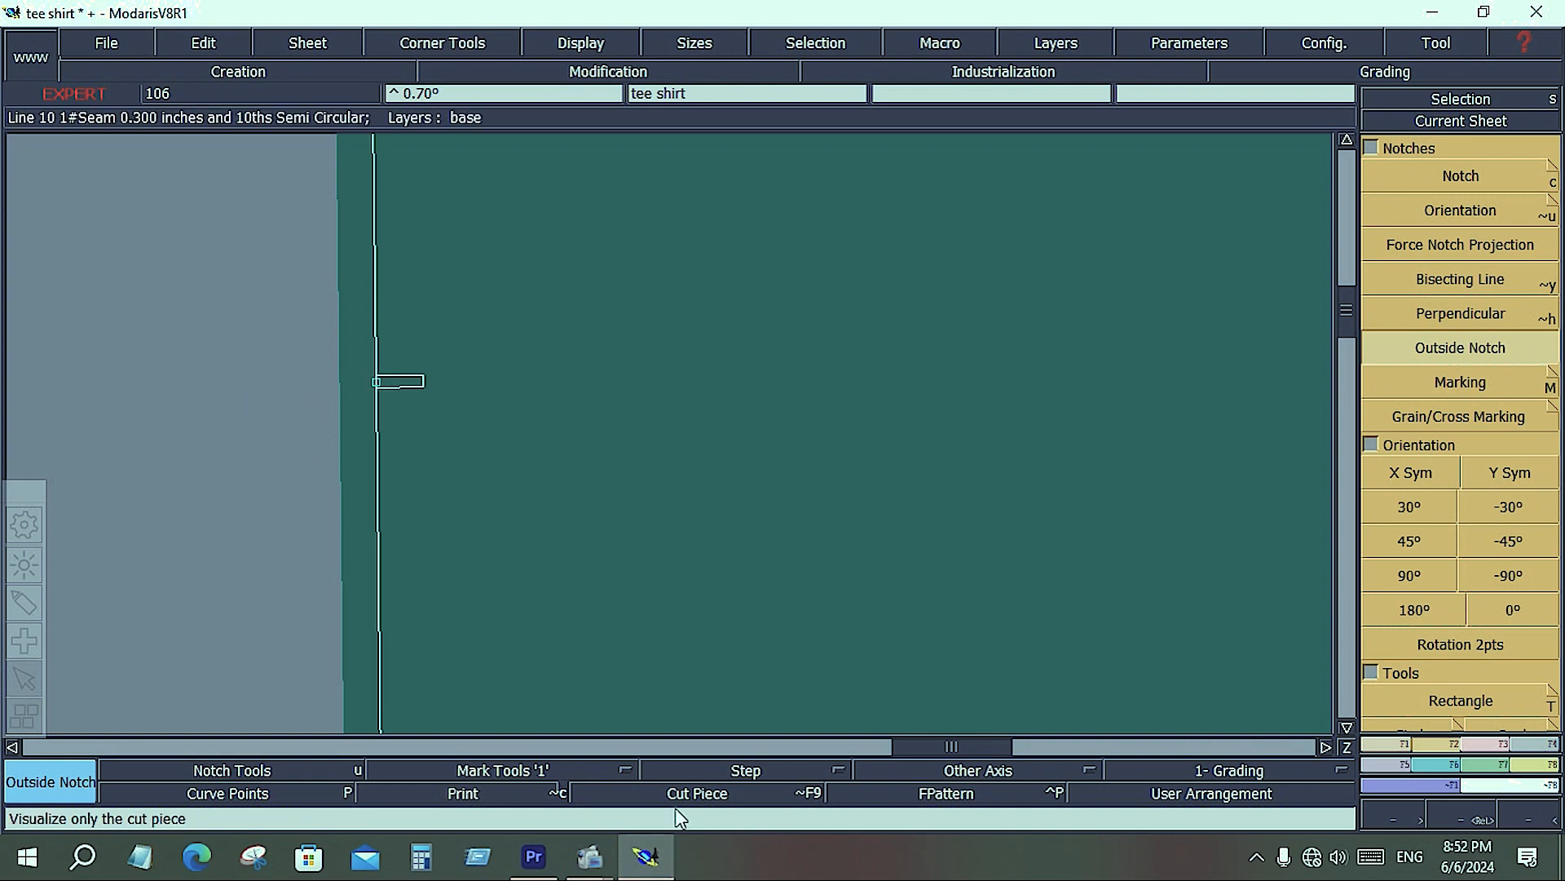
{"action": "left_click", "coordinate": [703, 799]}
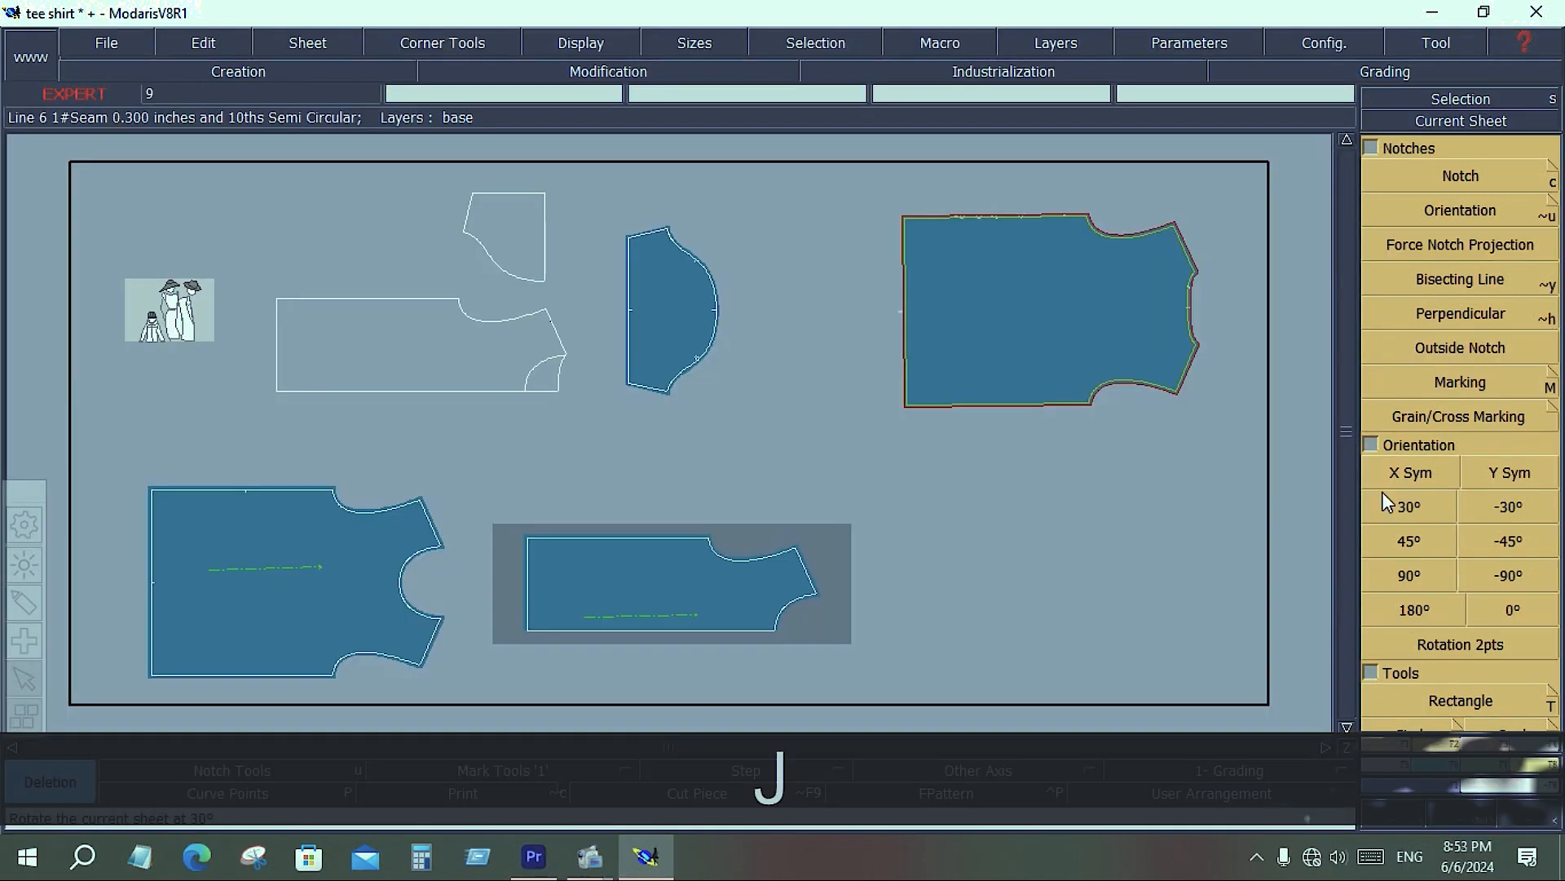
Activate Marking and make the tee shir2 half body piece the current sheet.
{"action": "left_click", "coordinate": [1443, 381]}
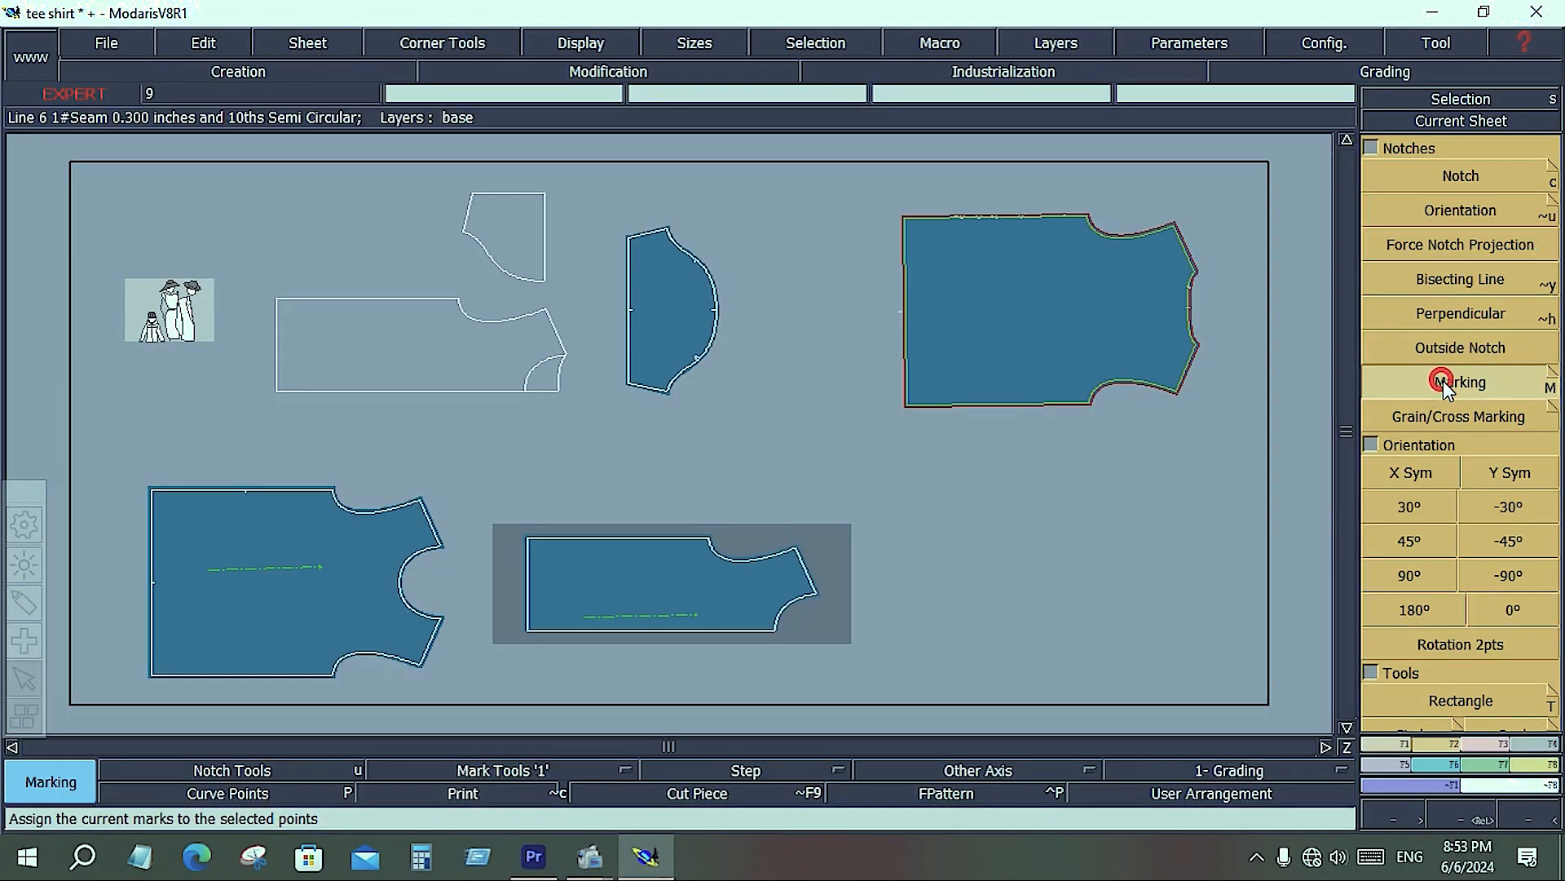
{"action": "left_click", "coordinate": [628, 613]}
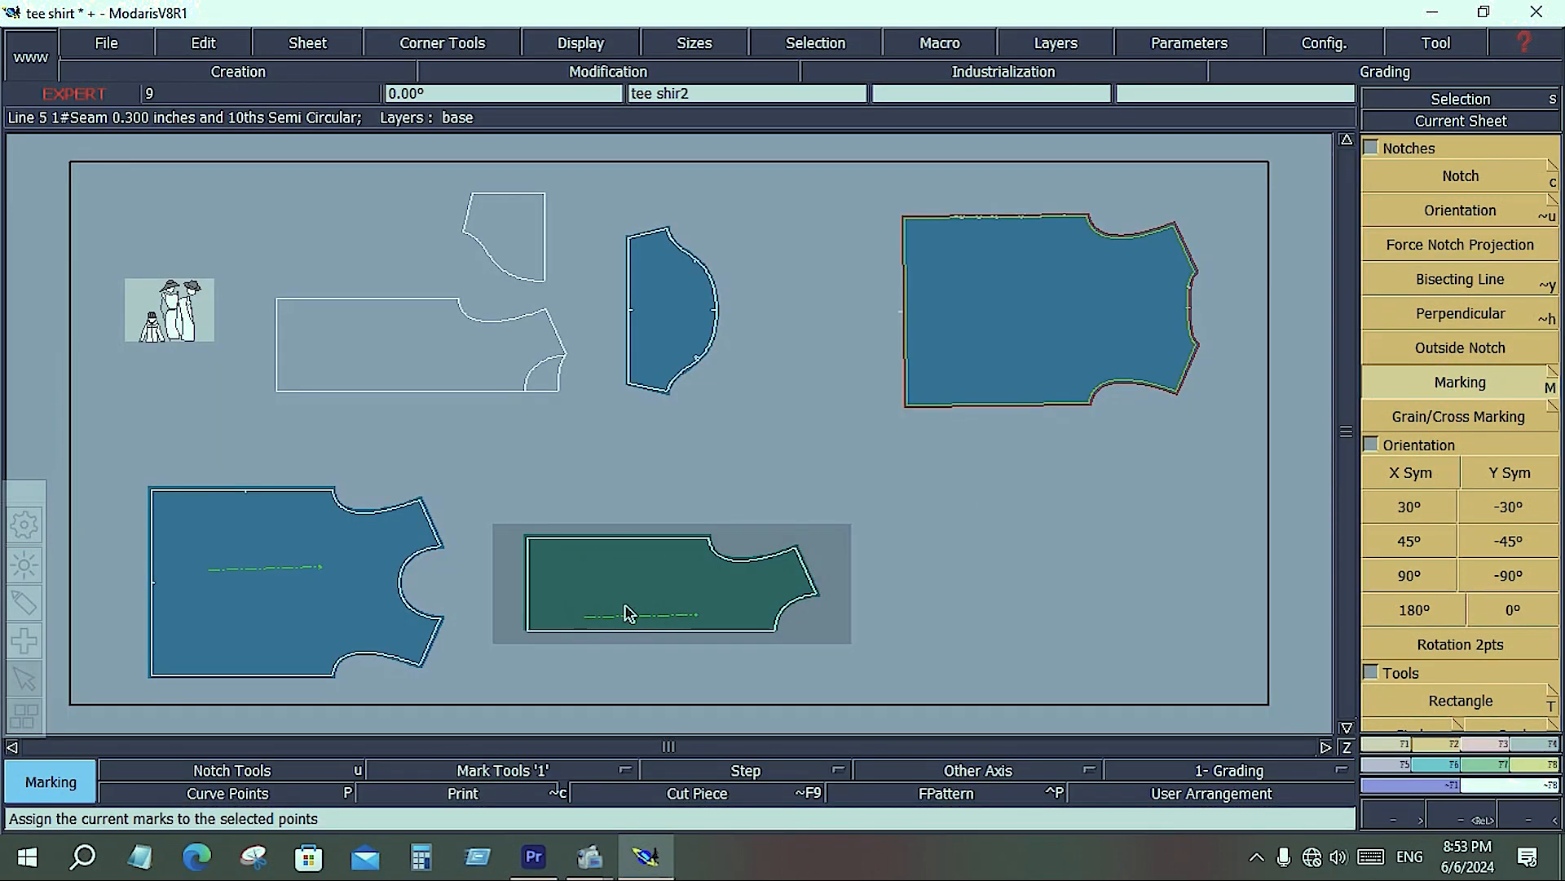
{"action": "key", "text": "Home"}
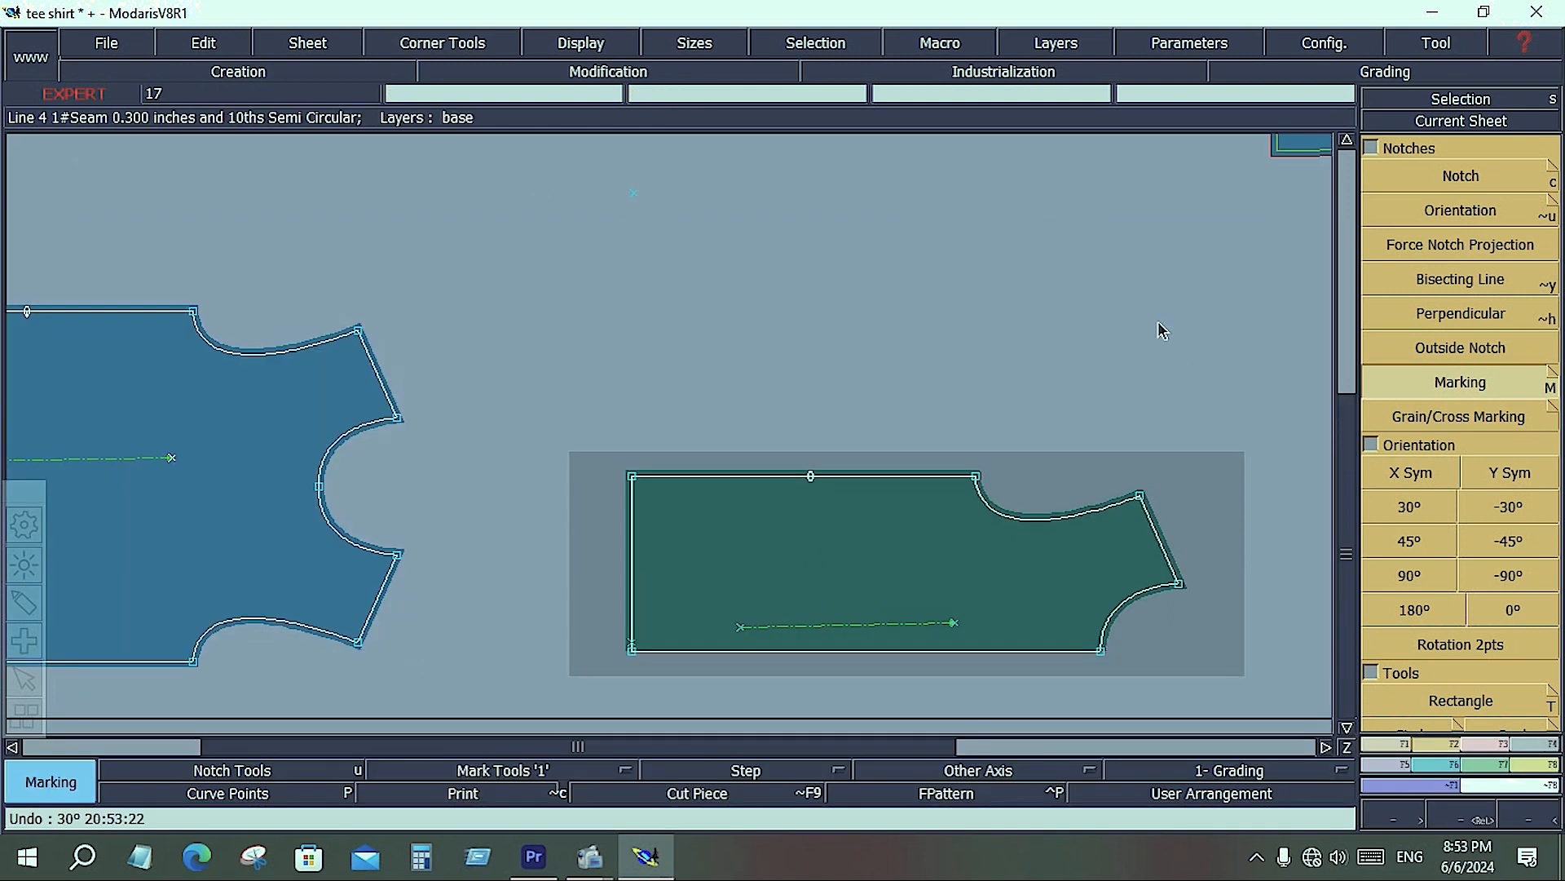
{"action": "left_click", "coordinate": [1159, 323]}
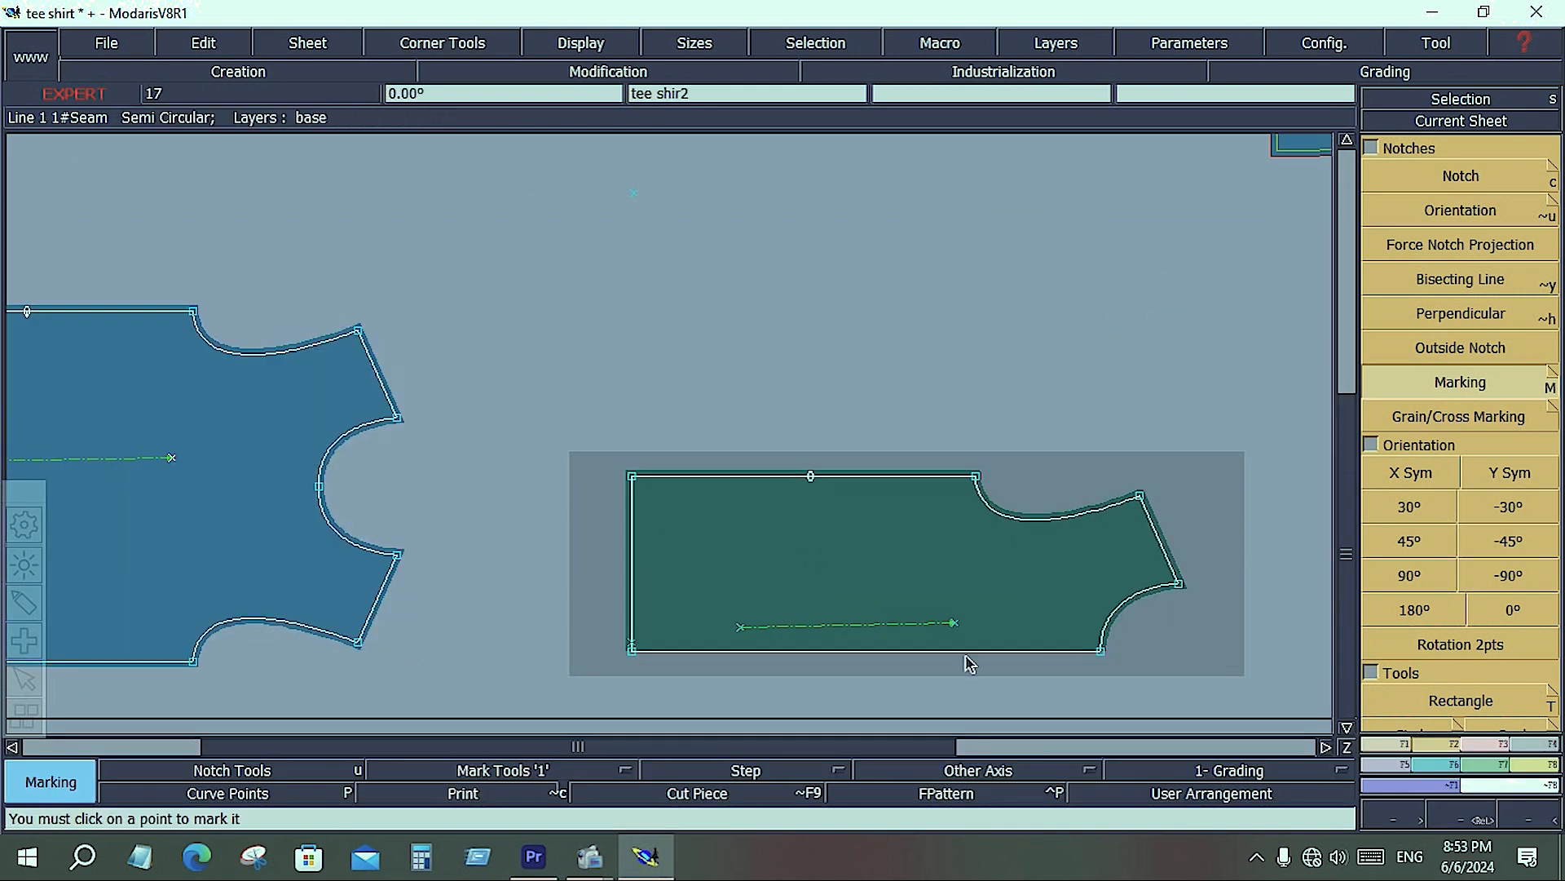
{"action": "key", "text": "Home"}
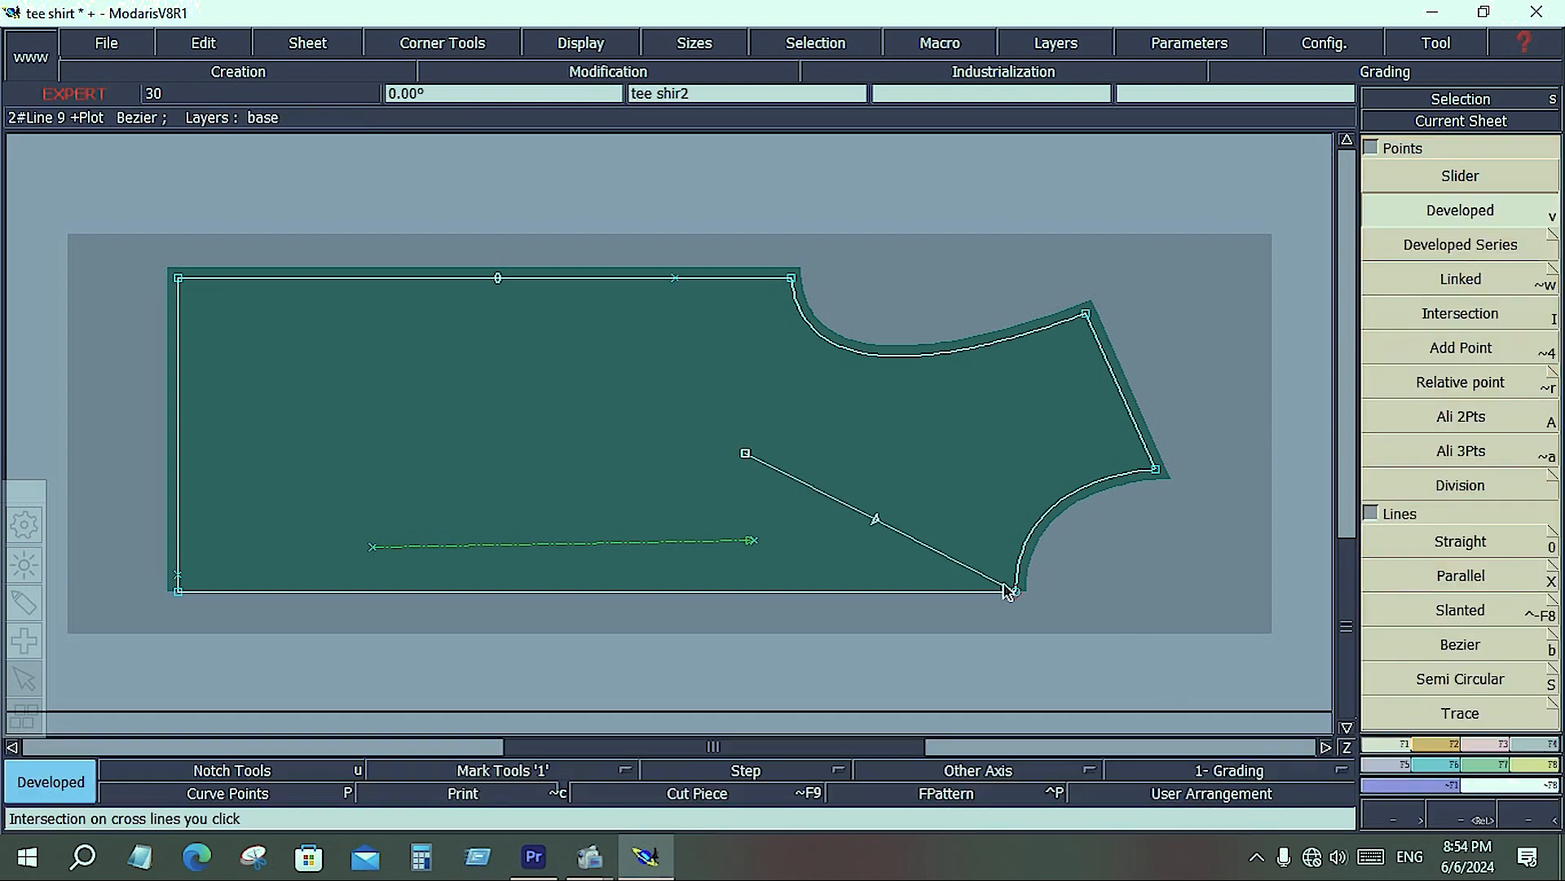
Insert the developed point midway along the slanted Bezier line into its curve on the tee shir2 piece.
{"action": "left_click", "coordinate": [1490, 748]}
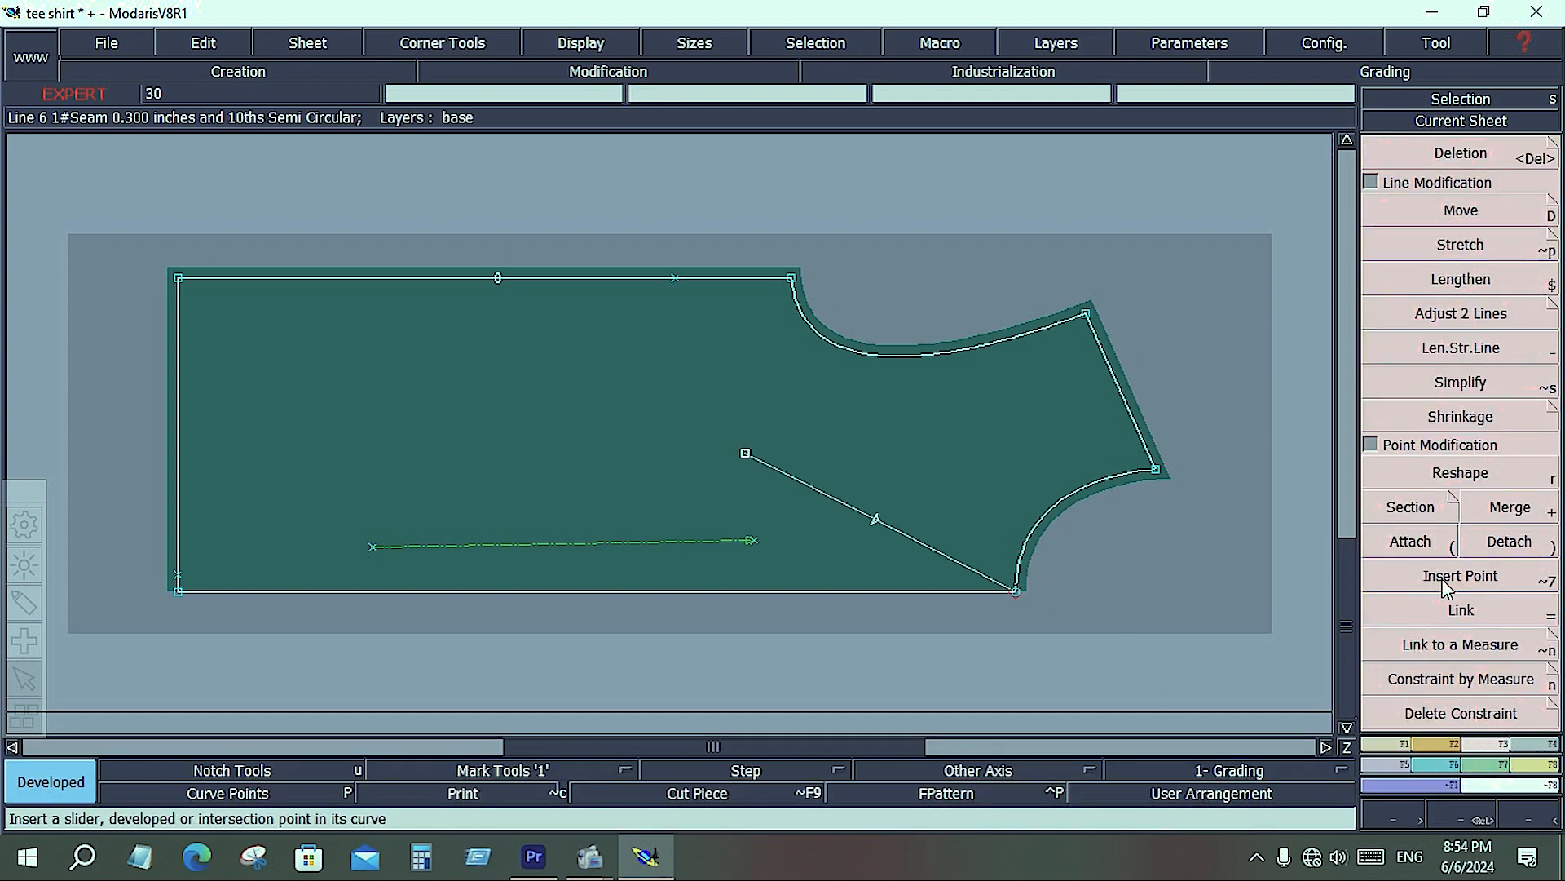
{"action": "left_click", "coordinate": [1445, 580]}
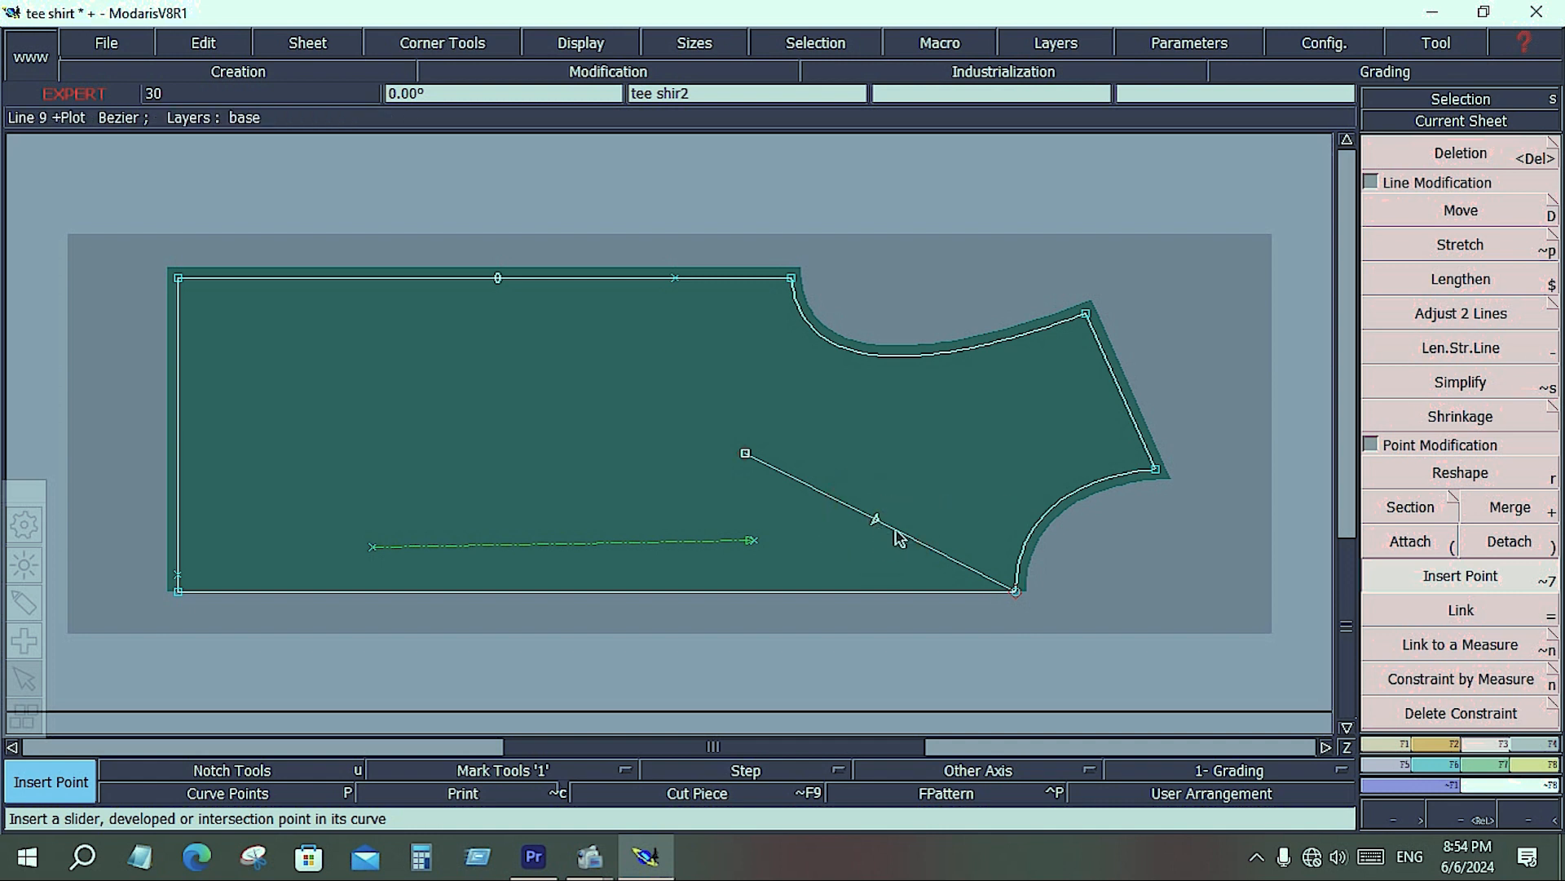
{"action": "left_click", "coordinate": [1398, 572]}
{"action": "left_click", "coordinate": [873, 520]}
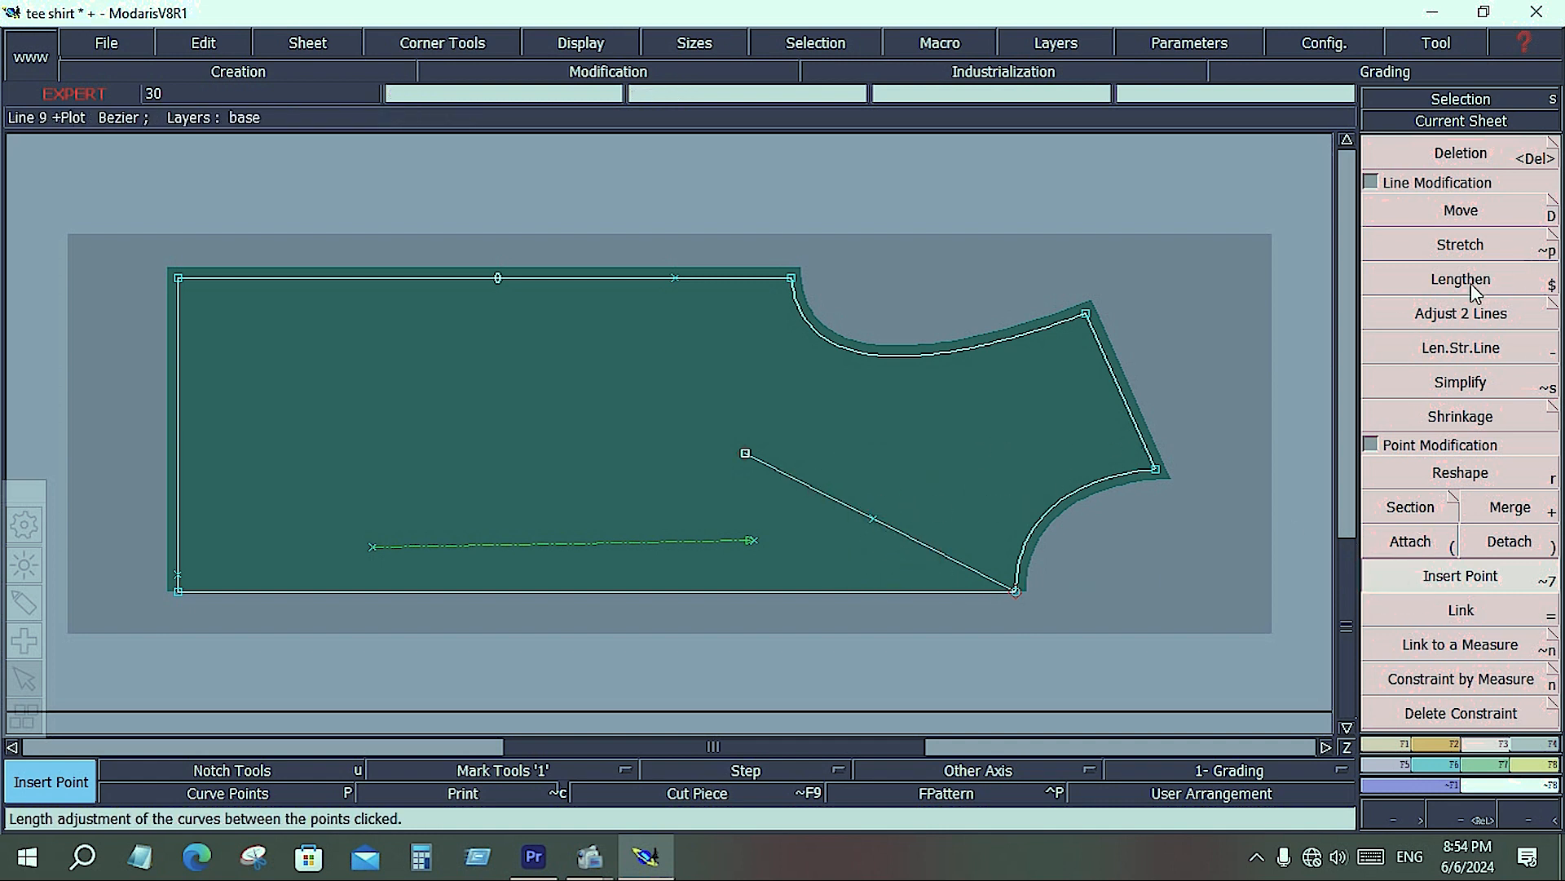
{"action": "left_click", "coordinate": [1439, 749]}
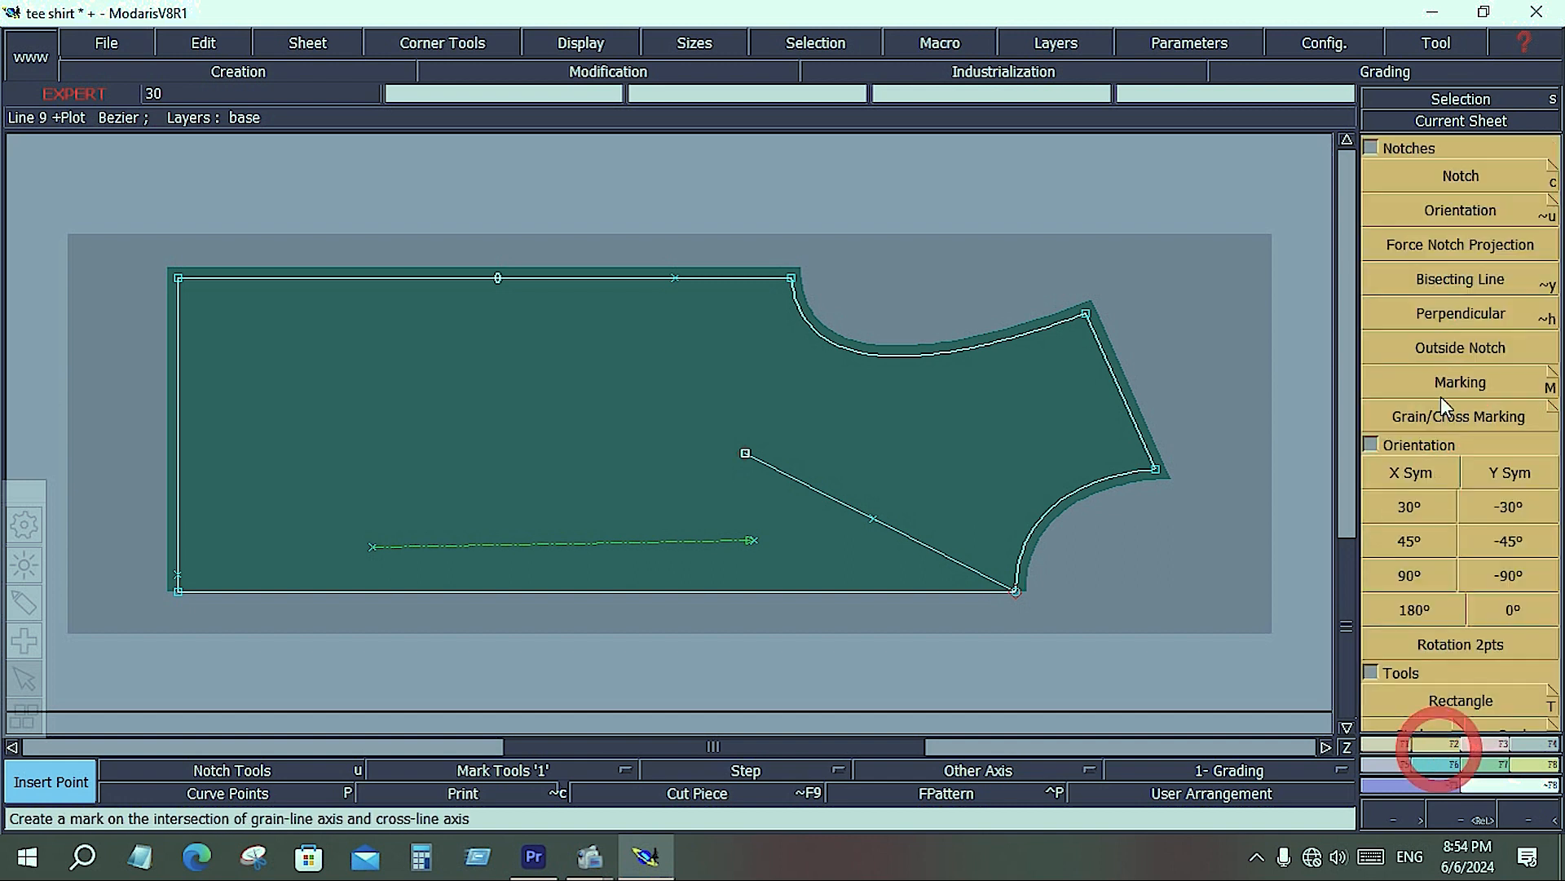
Try notches on the slanted line's inserted point and on the point along the upper long edge, and undo both placements.
{"action": "left_click", "coordinate": [1465, 174]}
{"action": "left_click", "coordinate": [877, 521]}
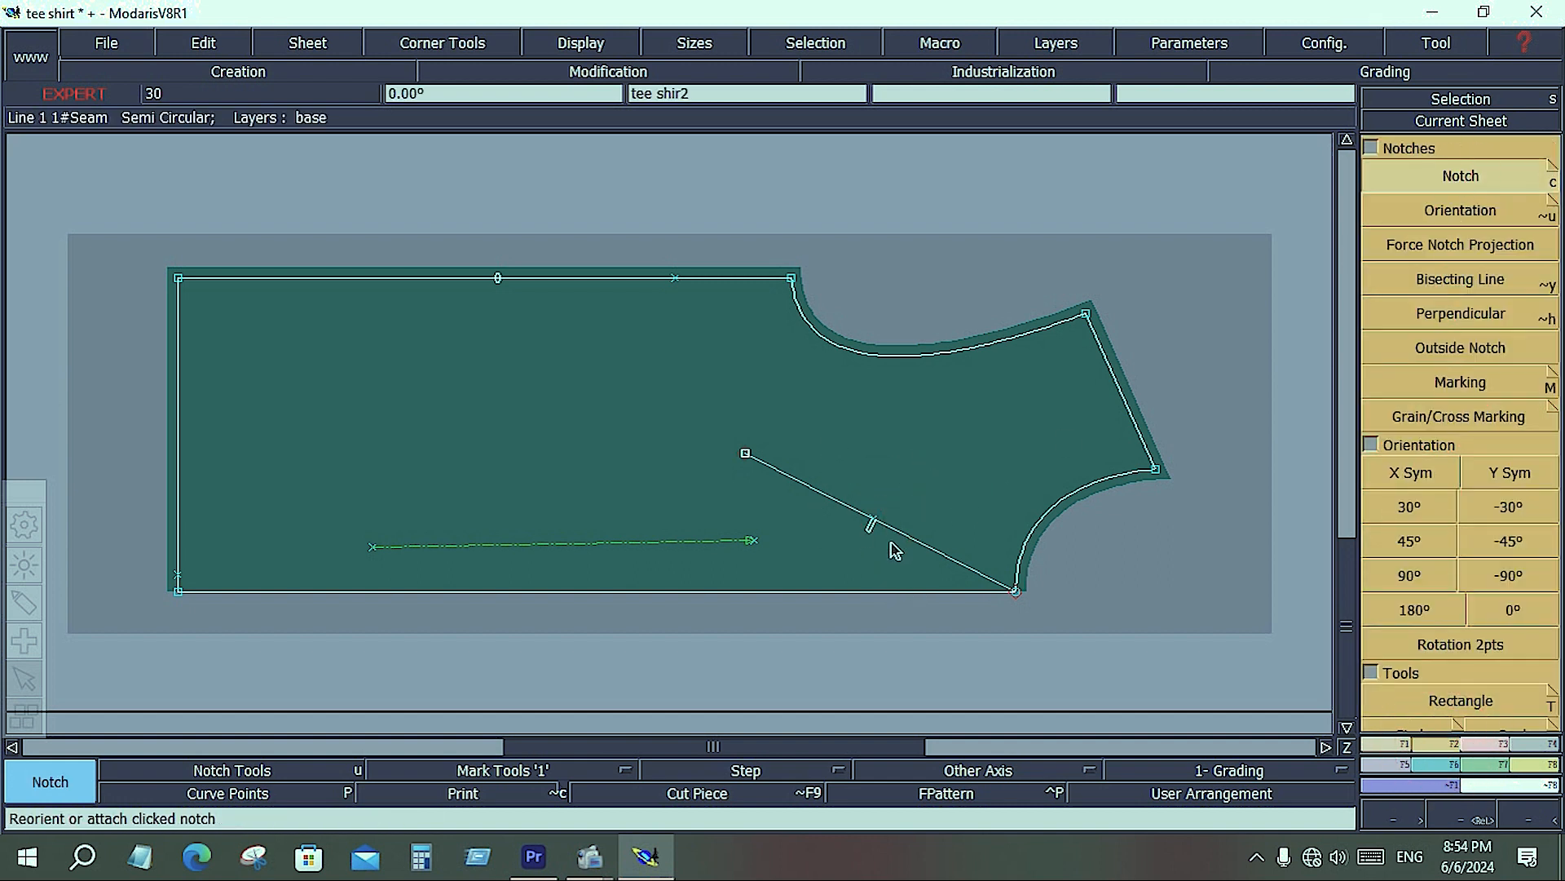
{"action": "left_click", "coordinate": [679, 283]}
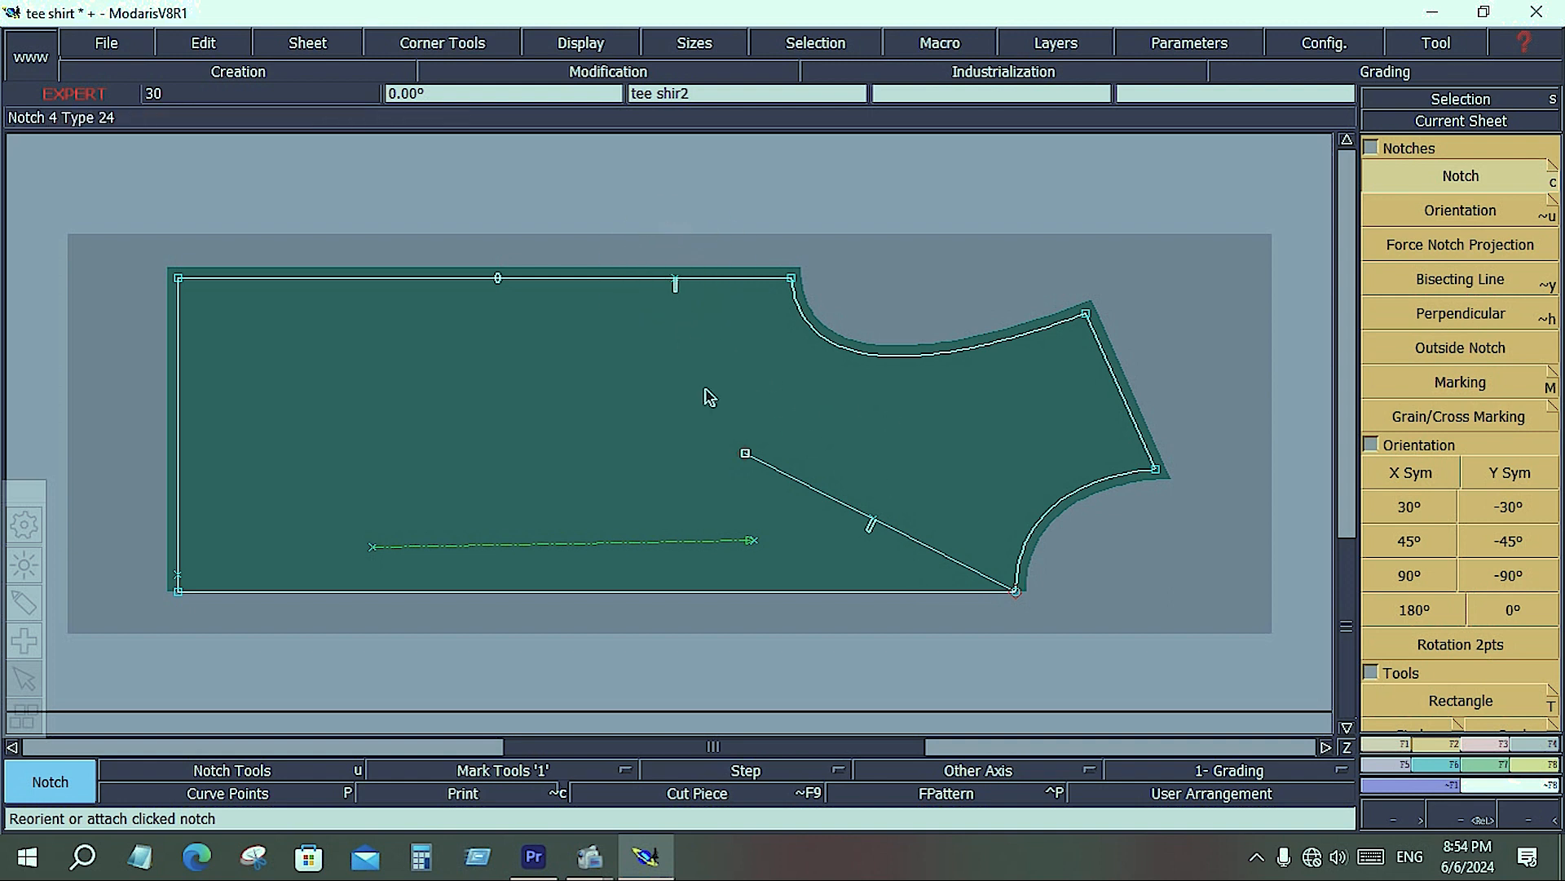
{"action": "left_click", "coordinate": [871, 525]}
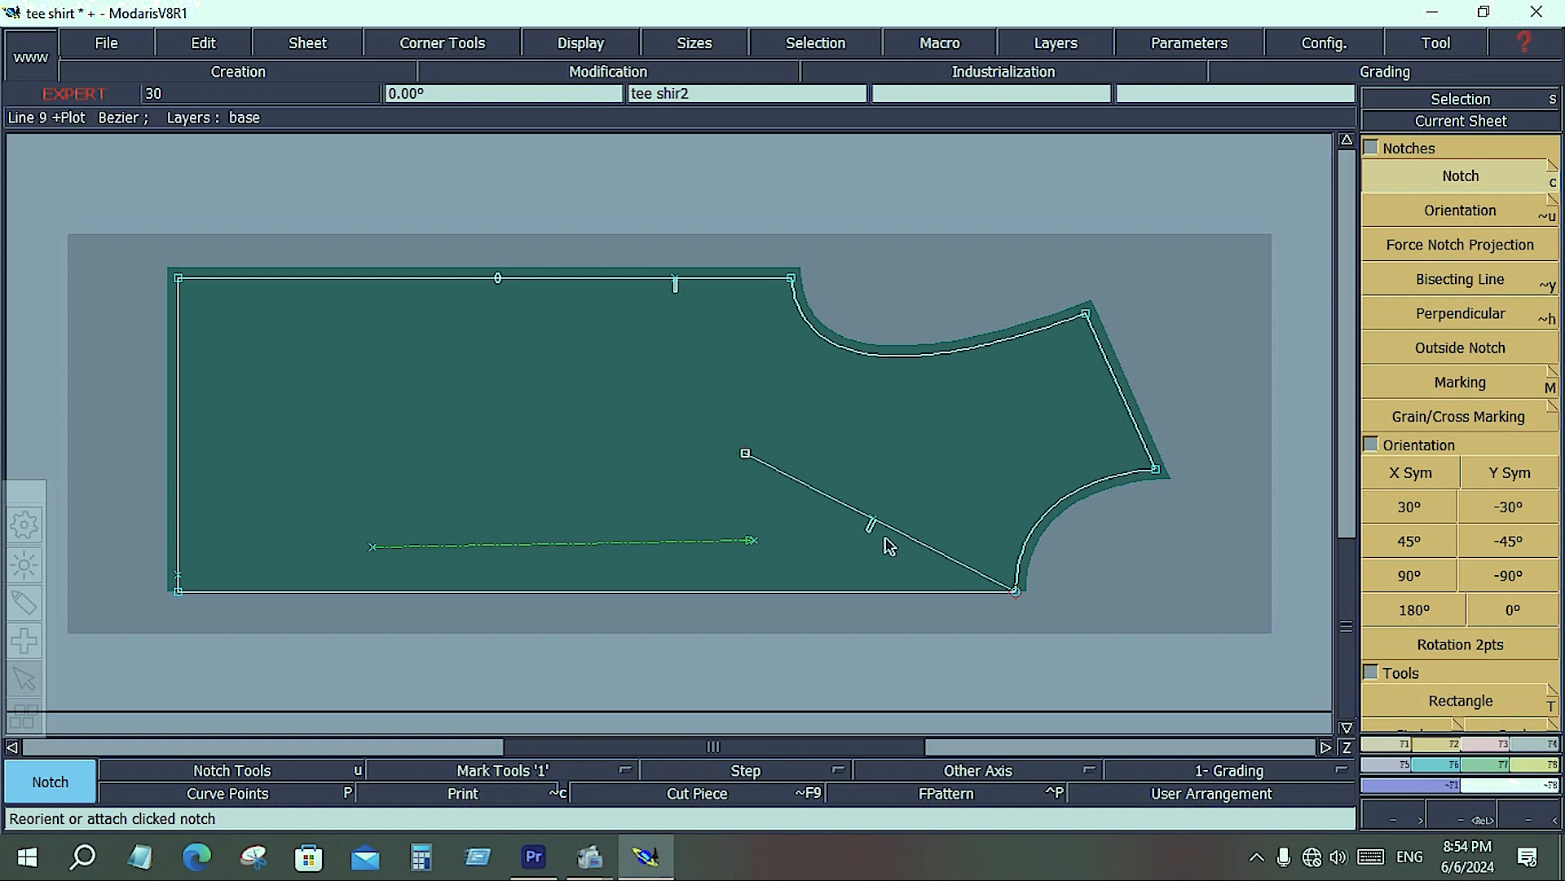
{"action": "key", "text": "ctrl+z"}
{"action": "key", "text": "ctrl+z"}
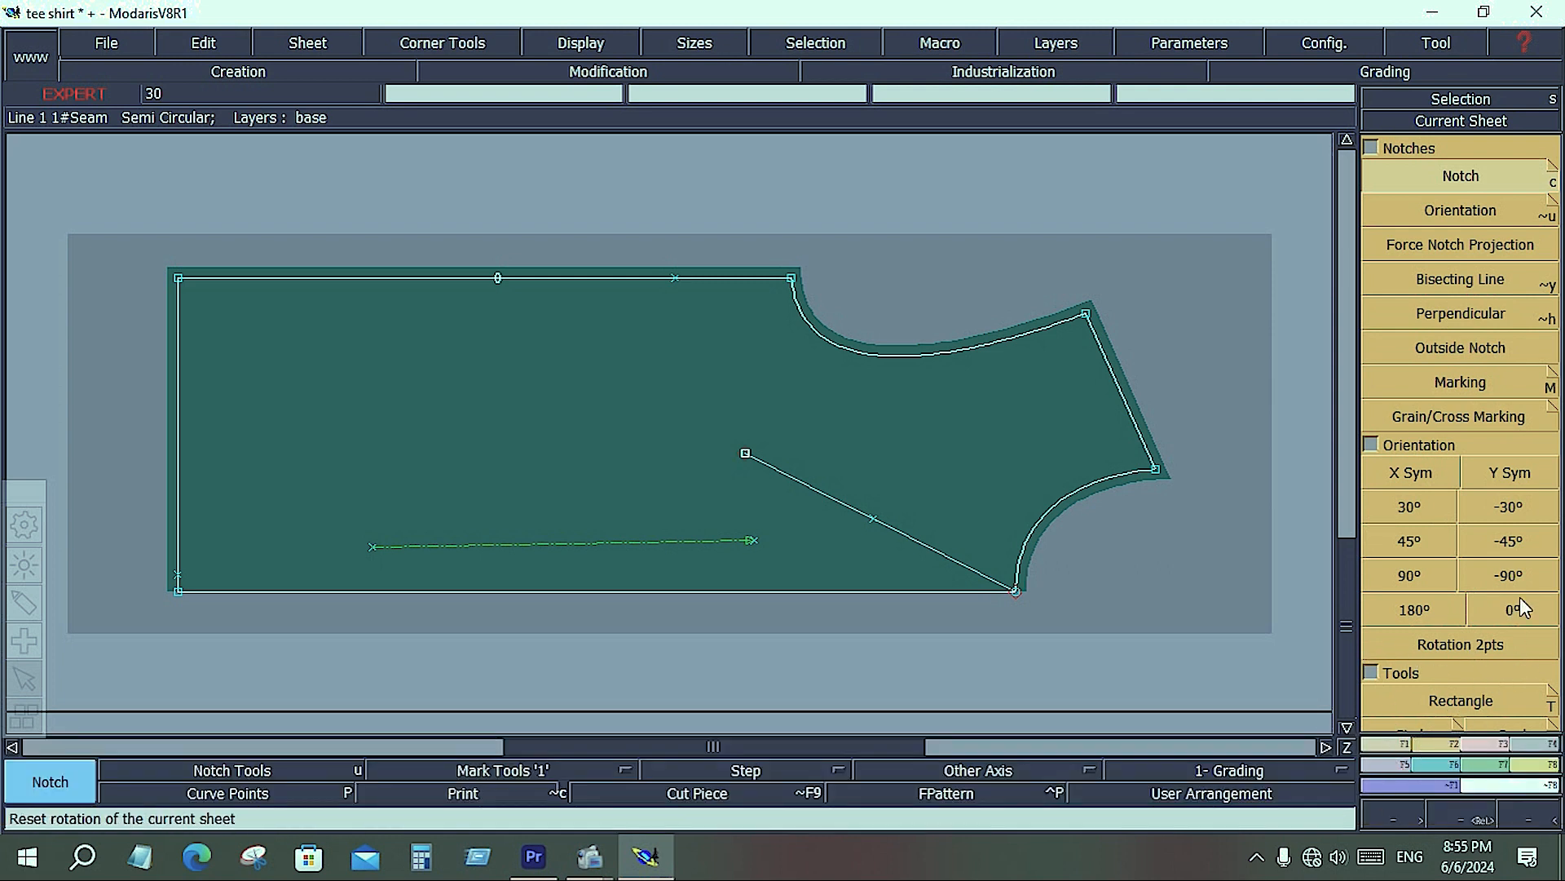
Try Marking with Mark Tools '1' on the slanted line's point and the upper edge point, and undo both marks.
{"action": "left_click", "coordinate": [1460, 381]}
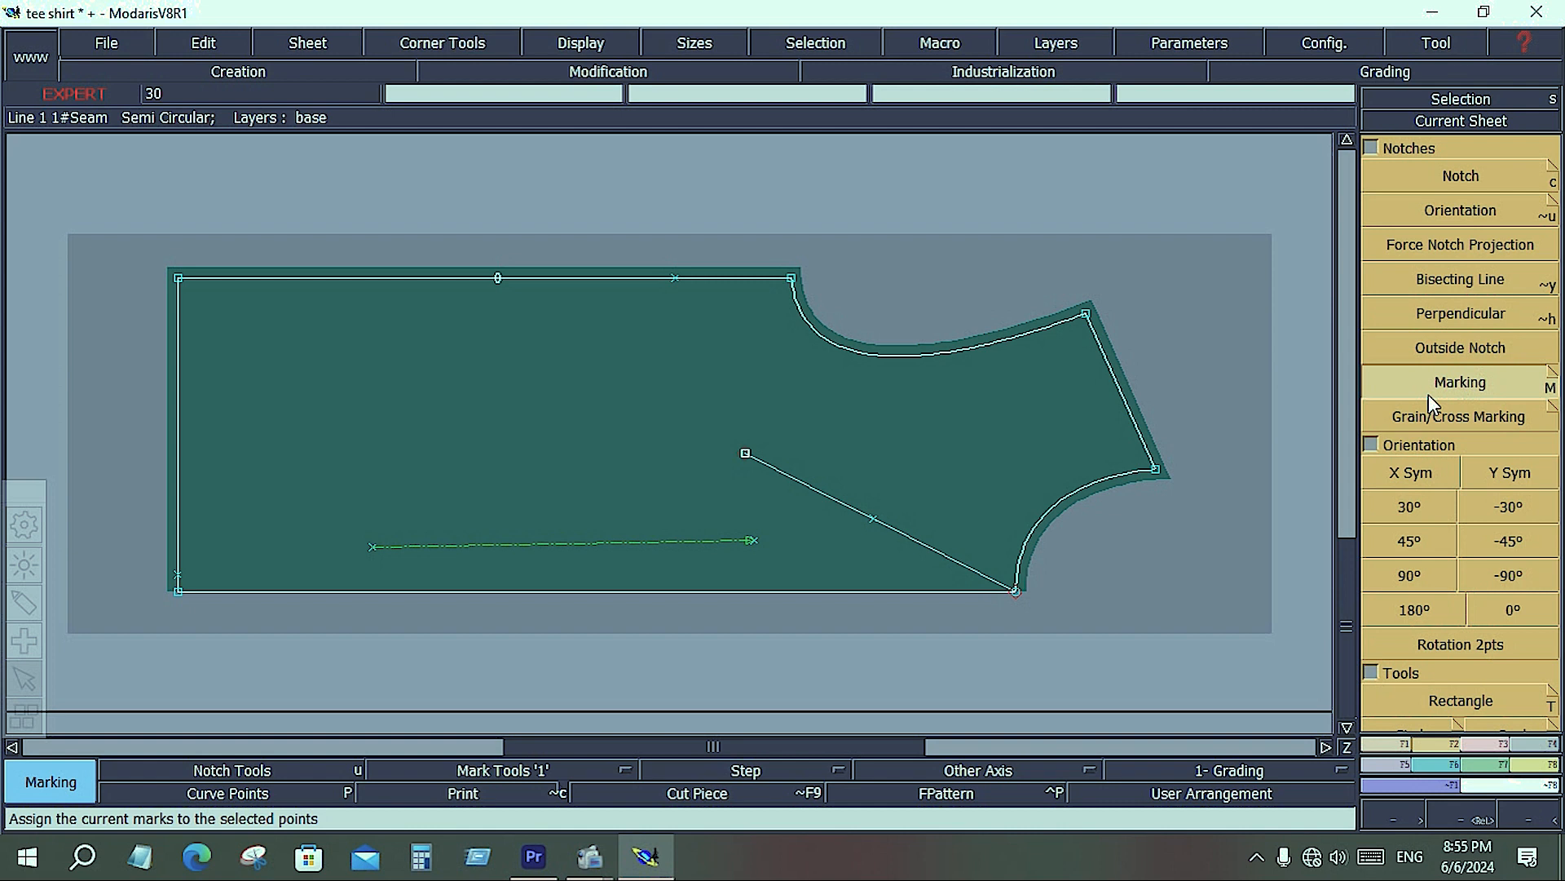
{"action": "left_click", "coordinate": [873, 522]}
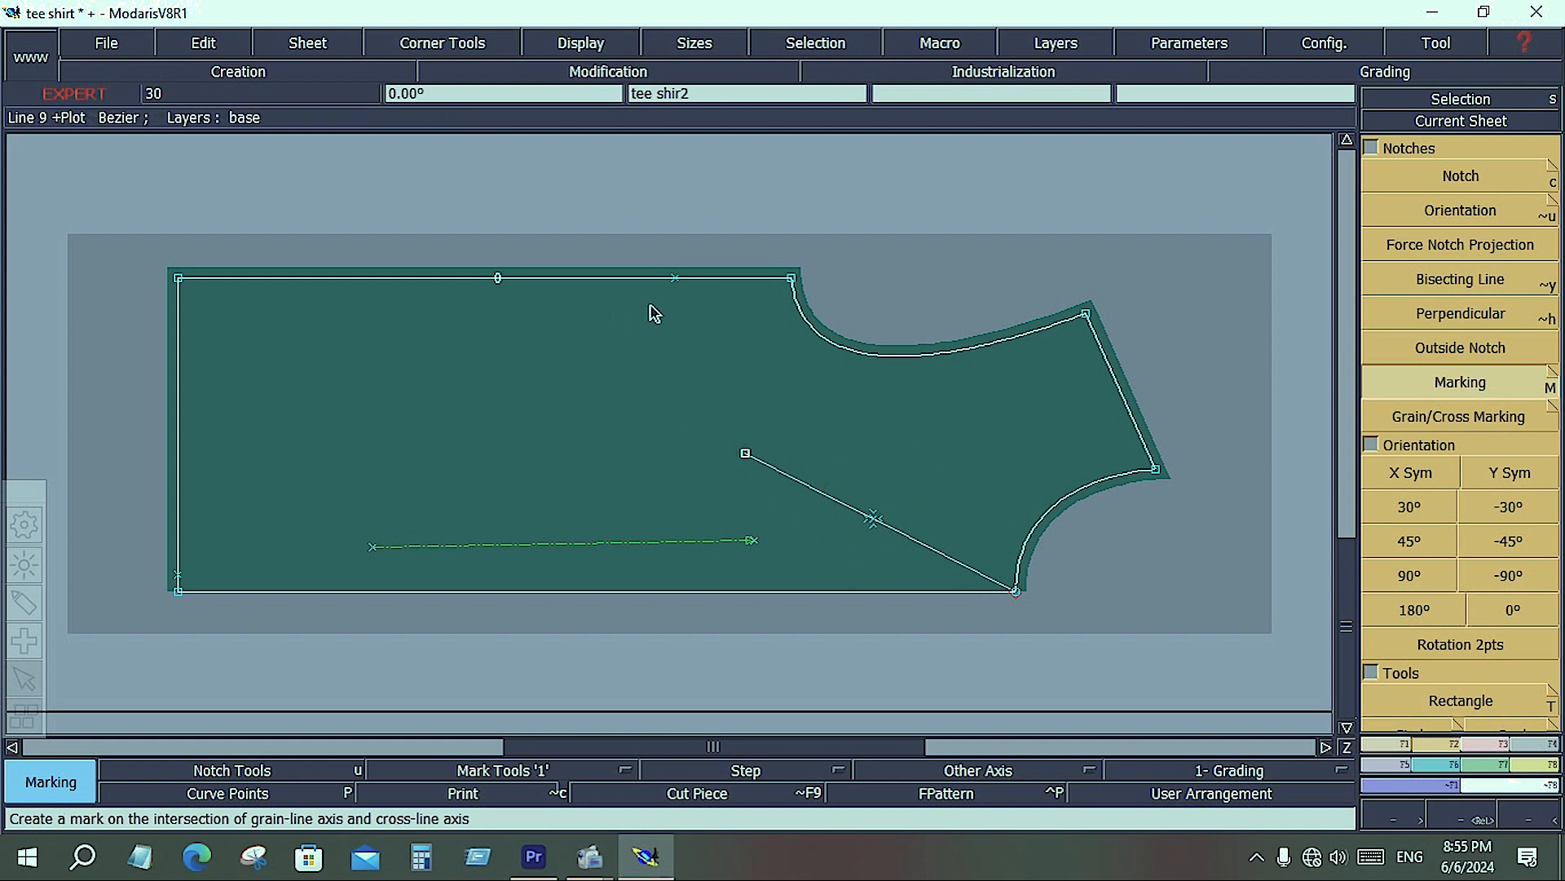
{"action": "left_click", "coordinate": [681, 289]}
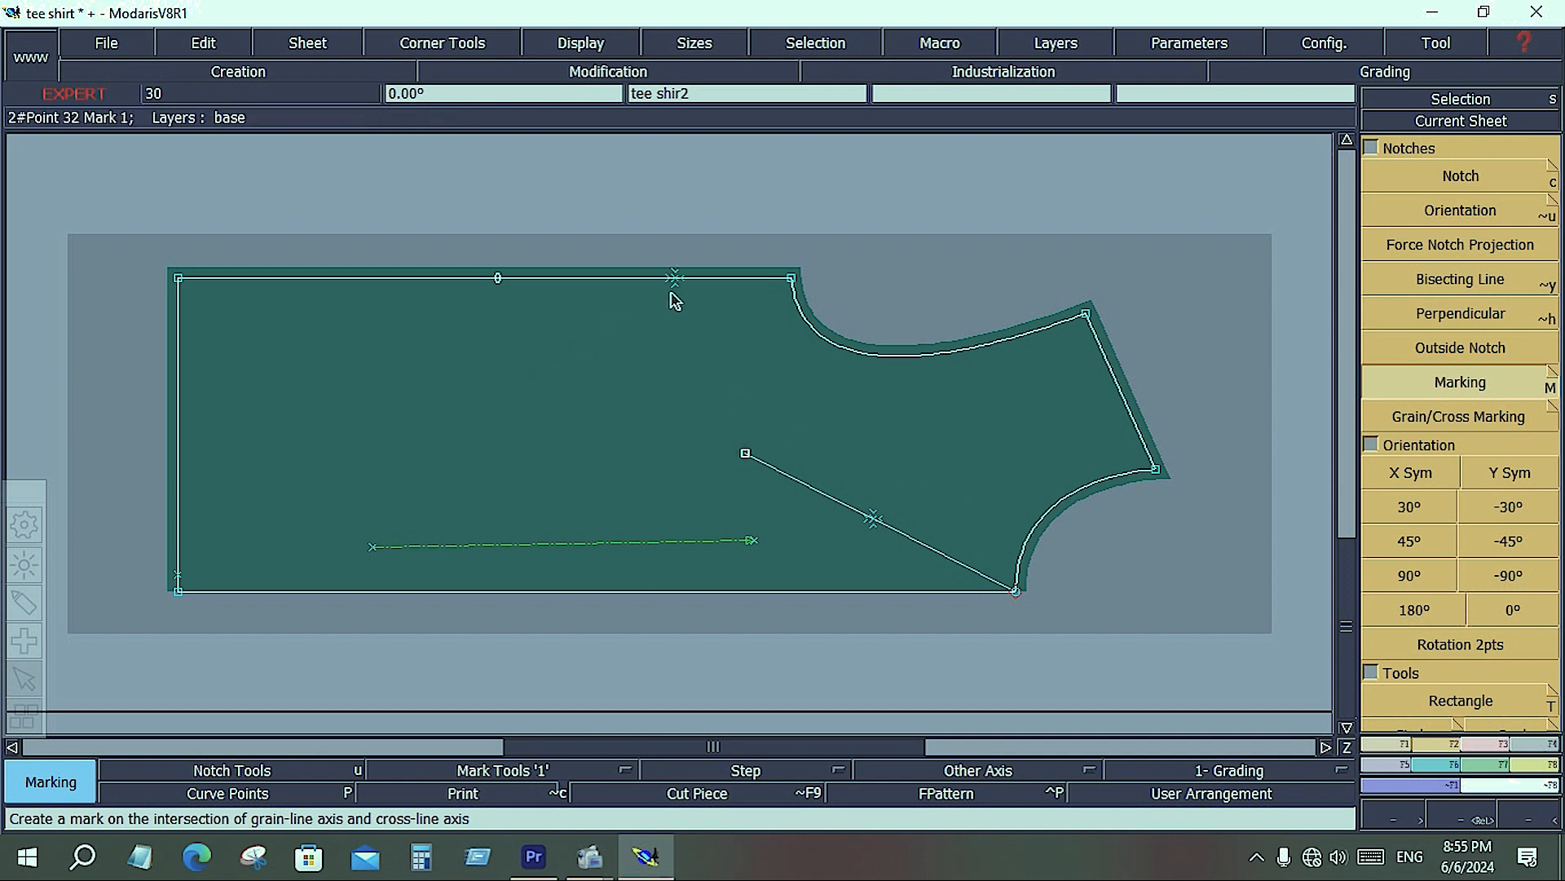
{"action": "key", "text": "ctrl+z"}
{"action": "key", "text": "ctrl+z"}
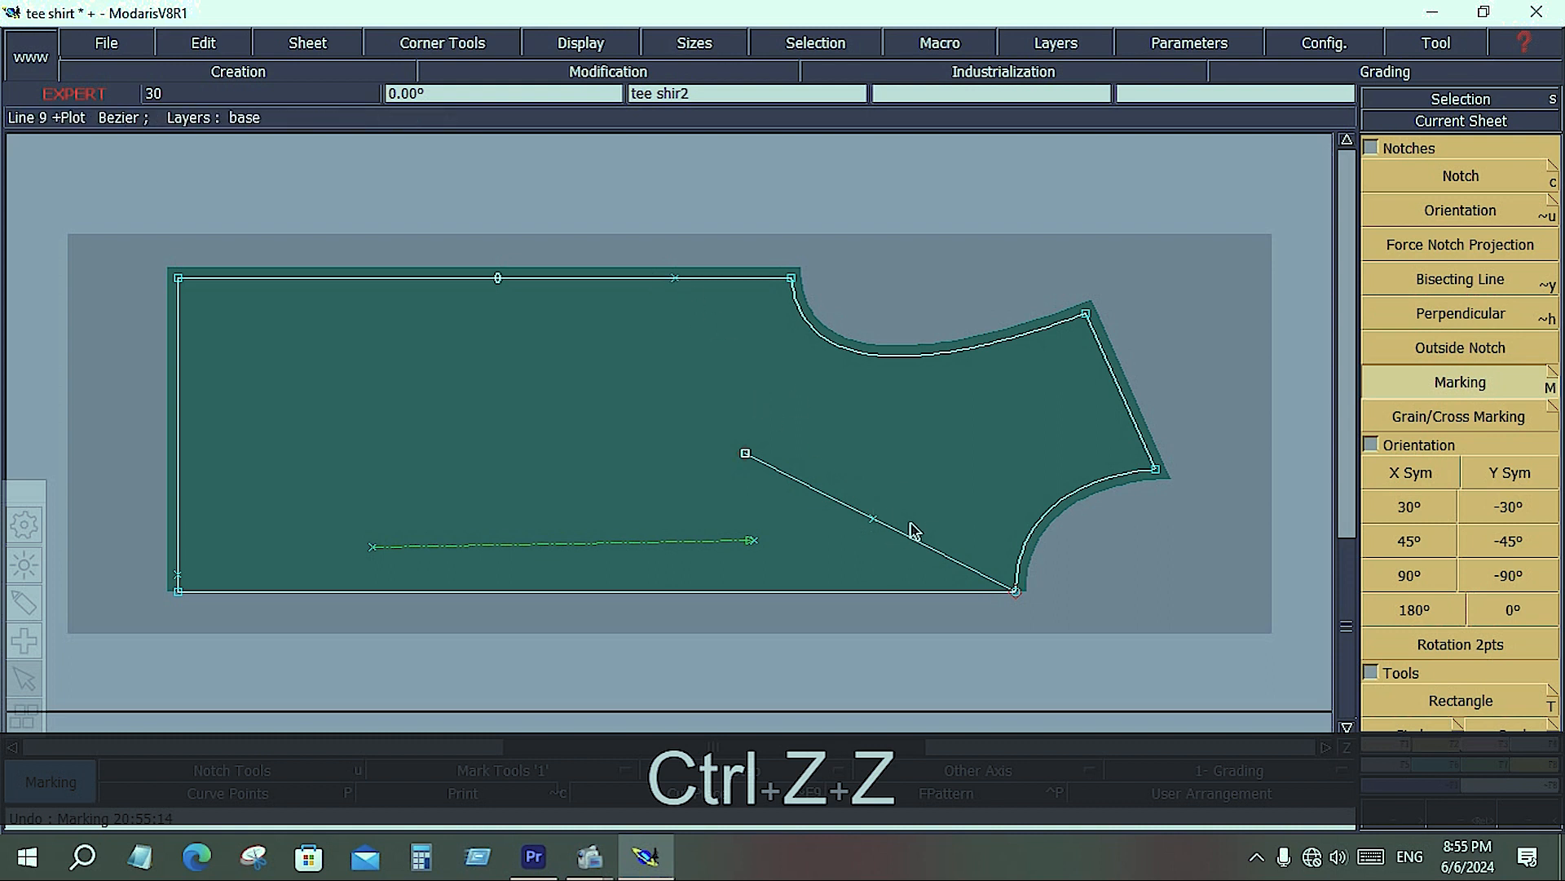
Set the marking type to Mark Tools '35' and mark the point along the upper long edge of the piece.
{"action": "left_click", "coordinate": [1552, 380]}
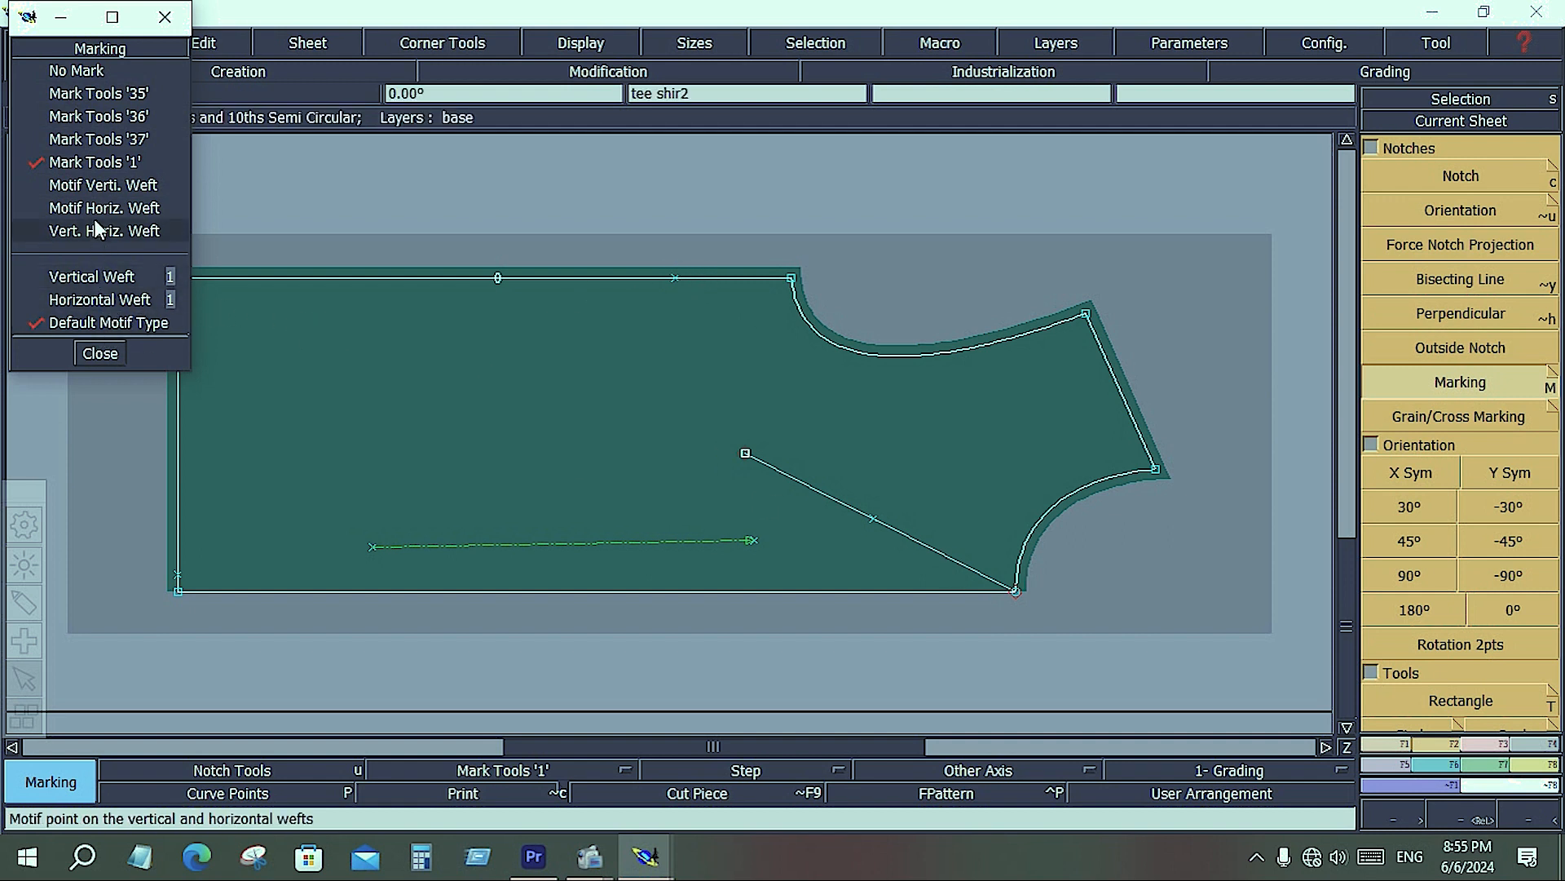
{"action": "left_click", "coordinate": [78, 92]}
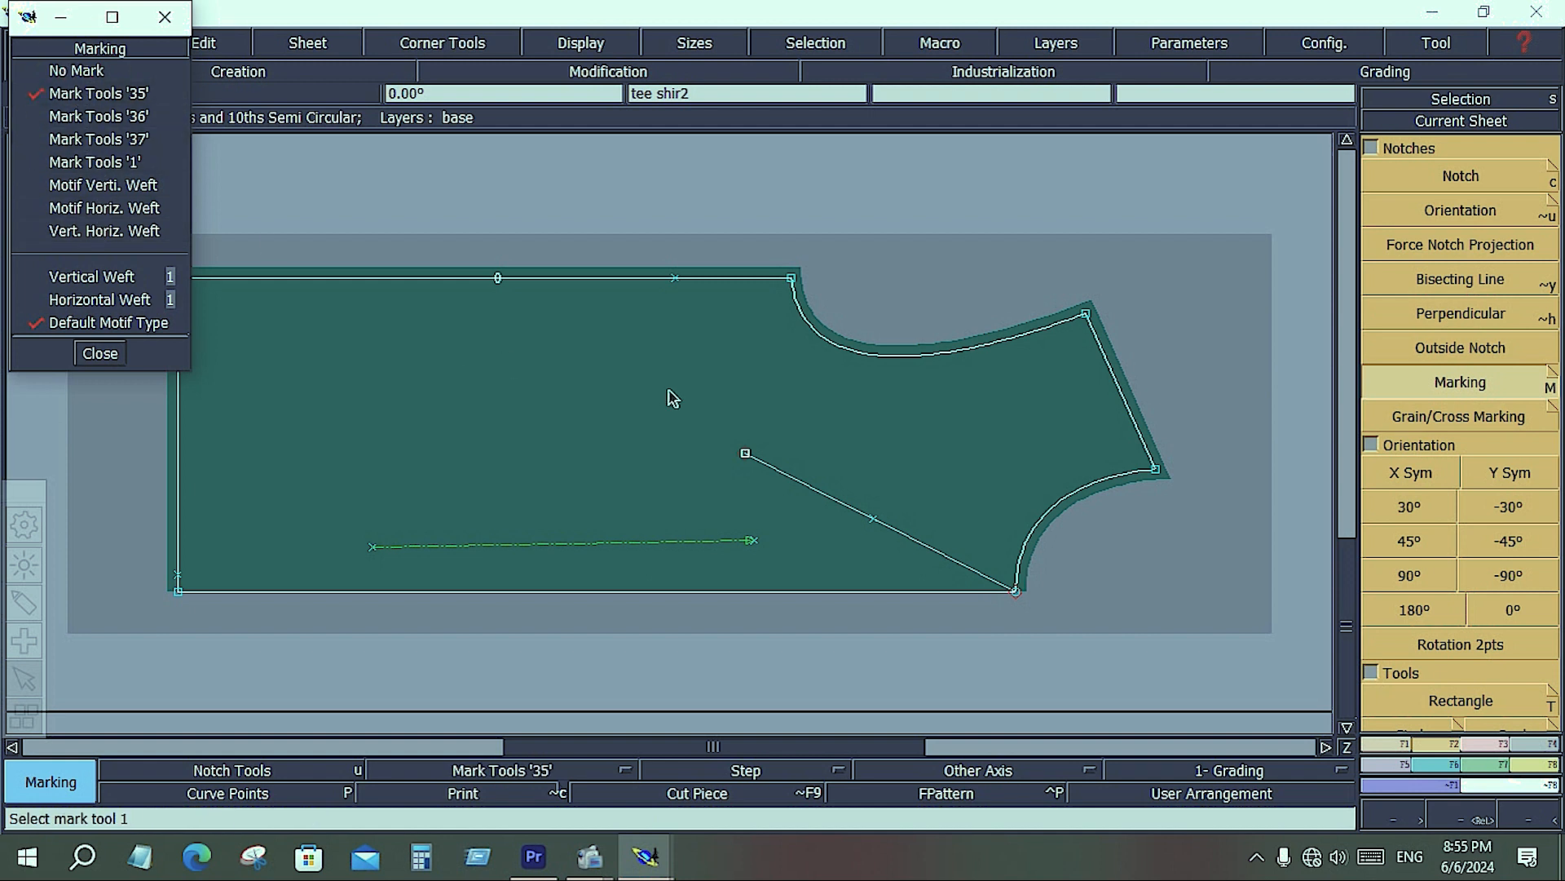
{"action": "left_click", "coordinate": [675, 278]}
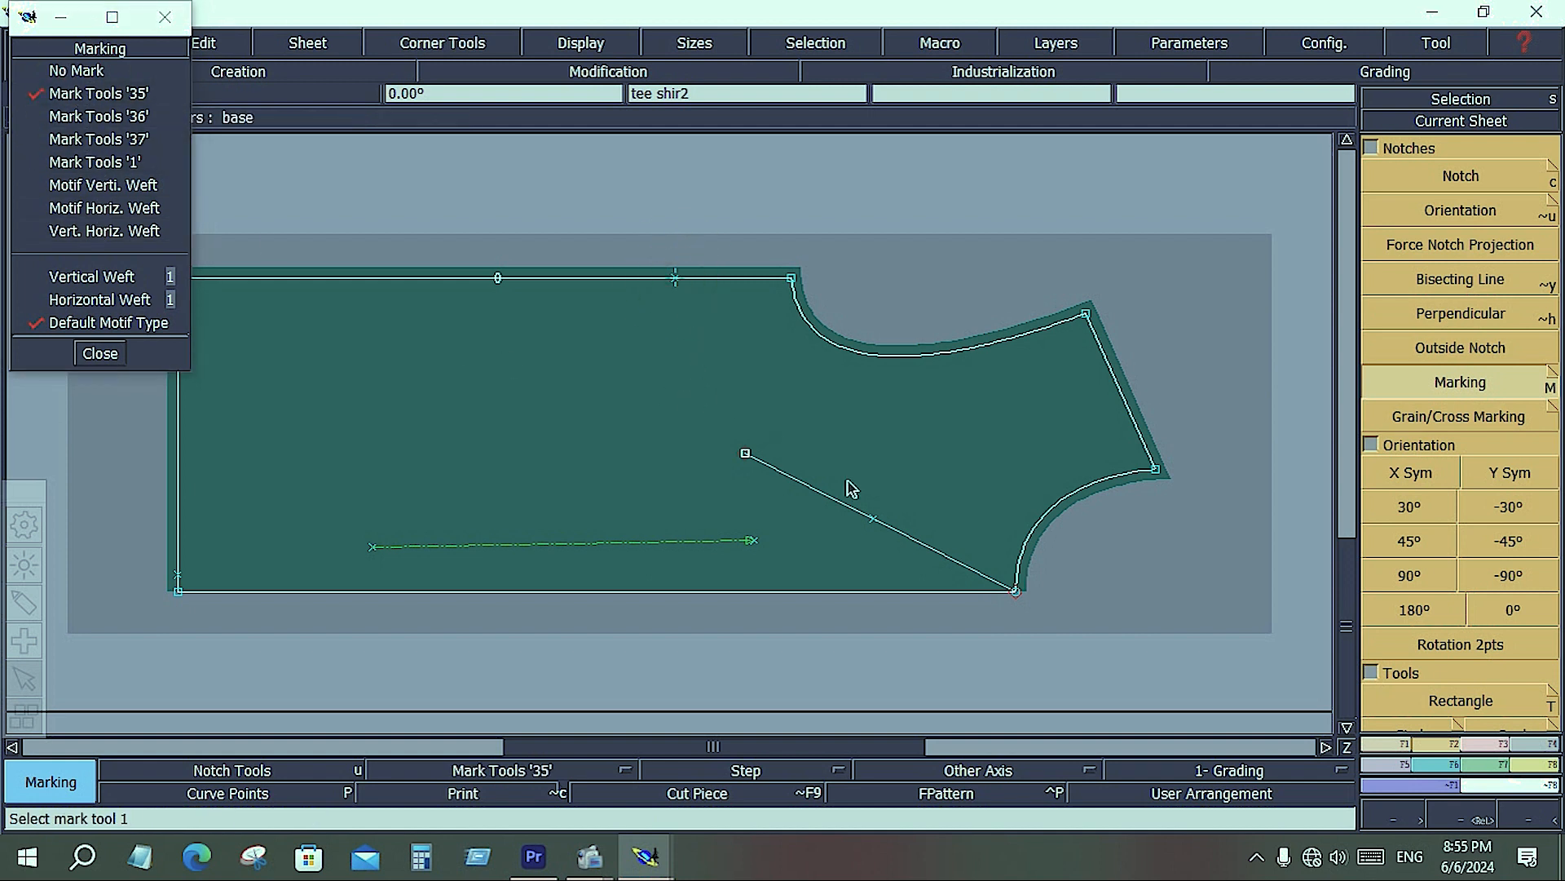
Delete the slanted line, its leftover end point and the marked upper edge point, and close the Marking options.
{"action": "key", "text": "Delete"}
{"action": "left_click", "coordinate": [922, 543]}
{"action": "left_click", "coordinate": [873, 520]}
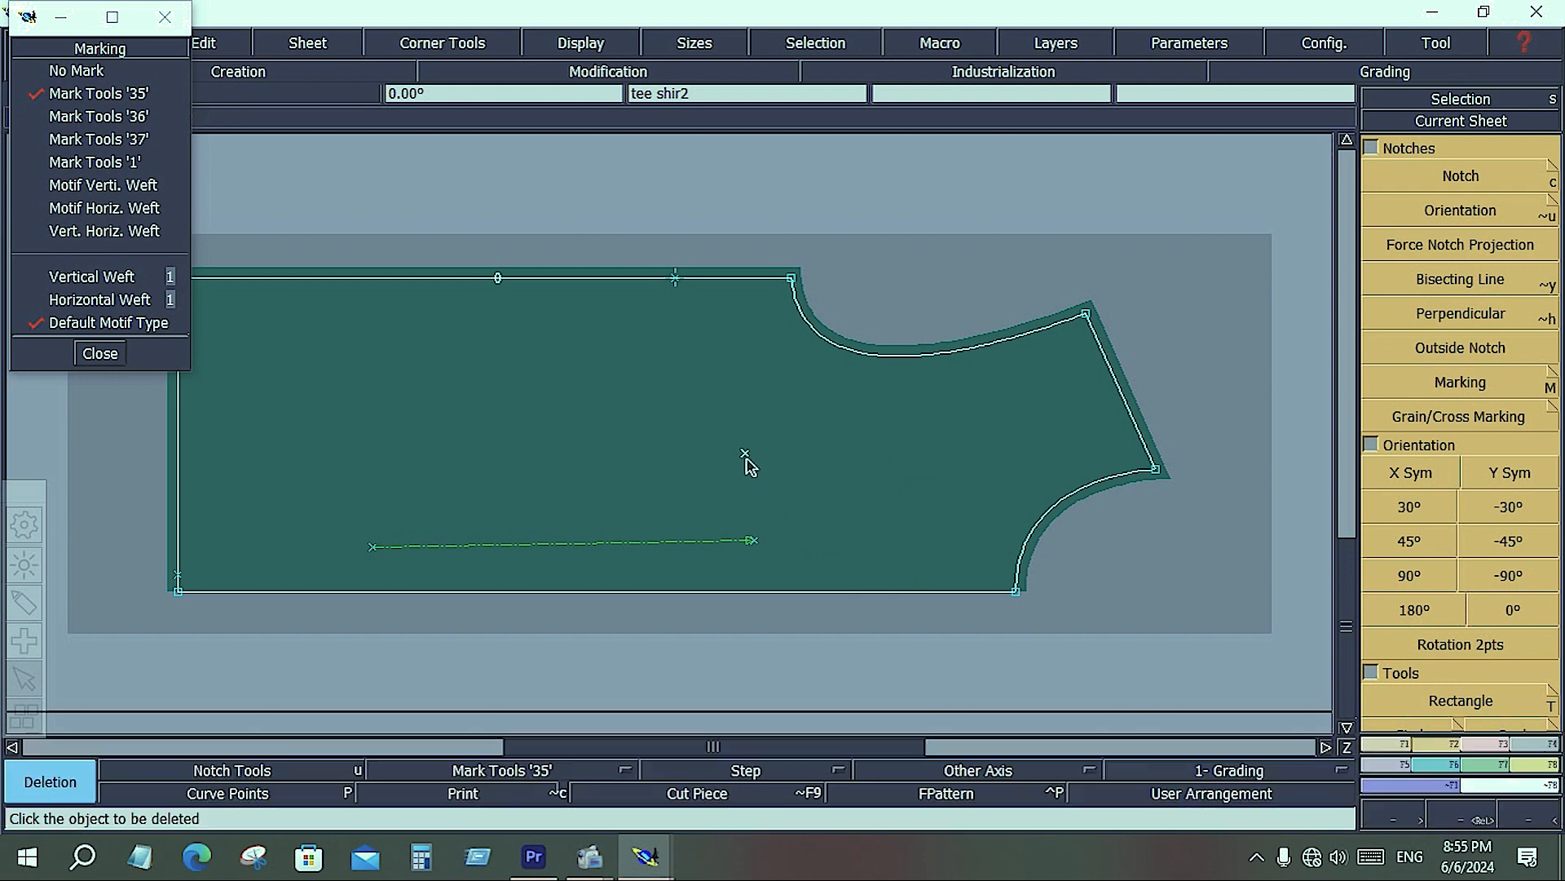
{"action": "left_click", "coordinate": [744, 454]}
{"action": "left_click", "coordinate": [675, 278]}
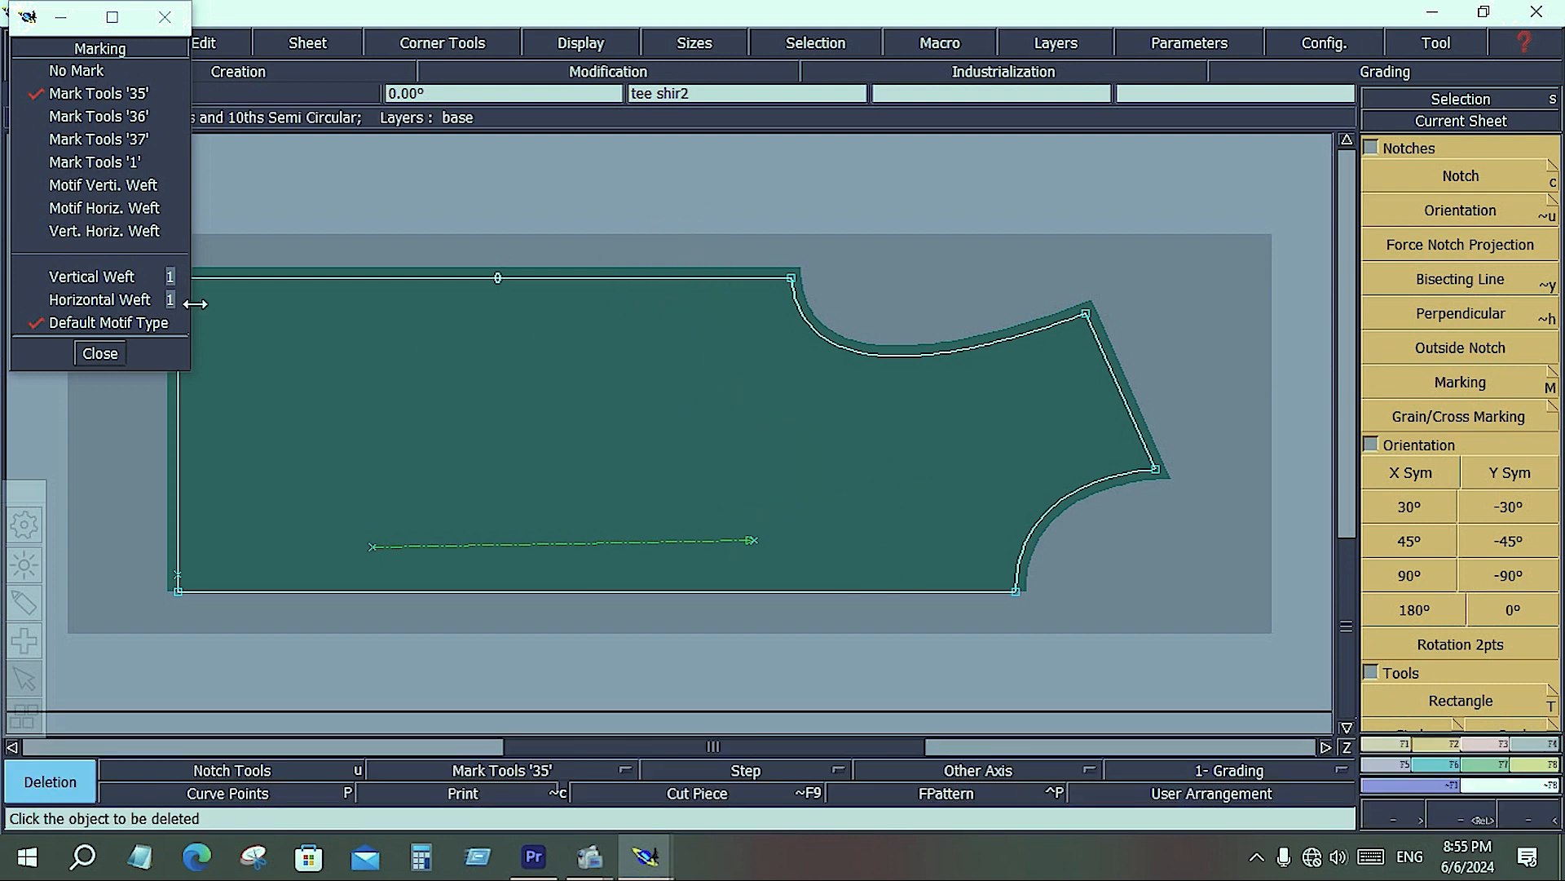
{"action": "left_click", "coordinate": [86, 359]}
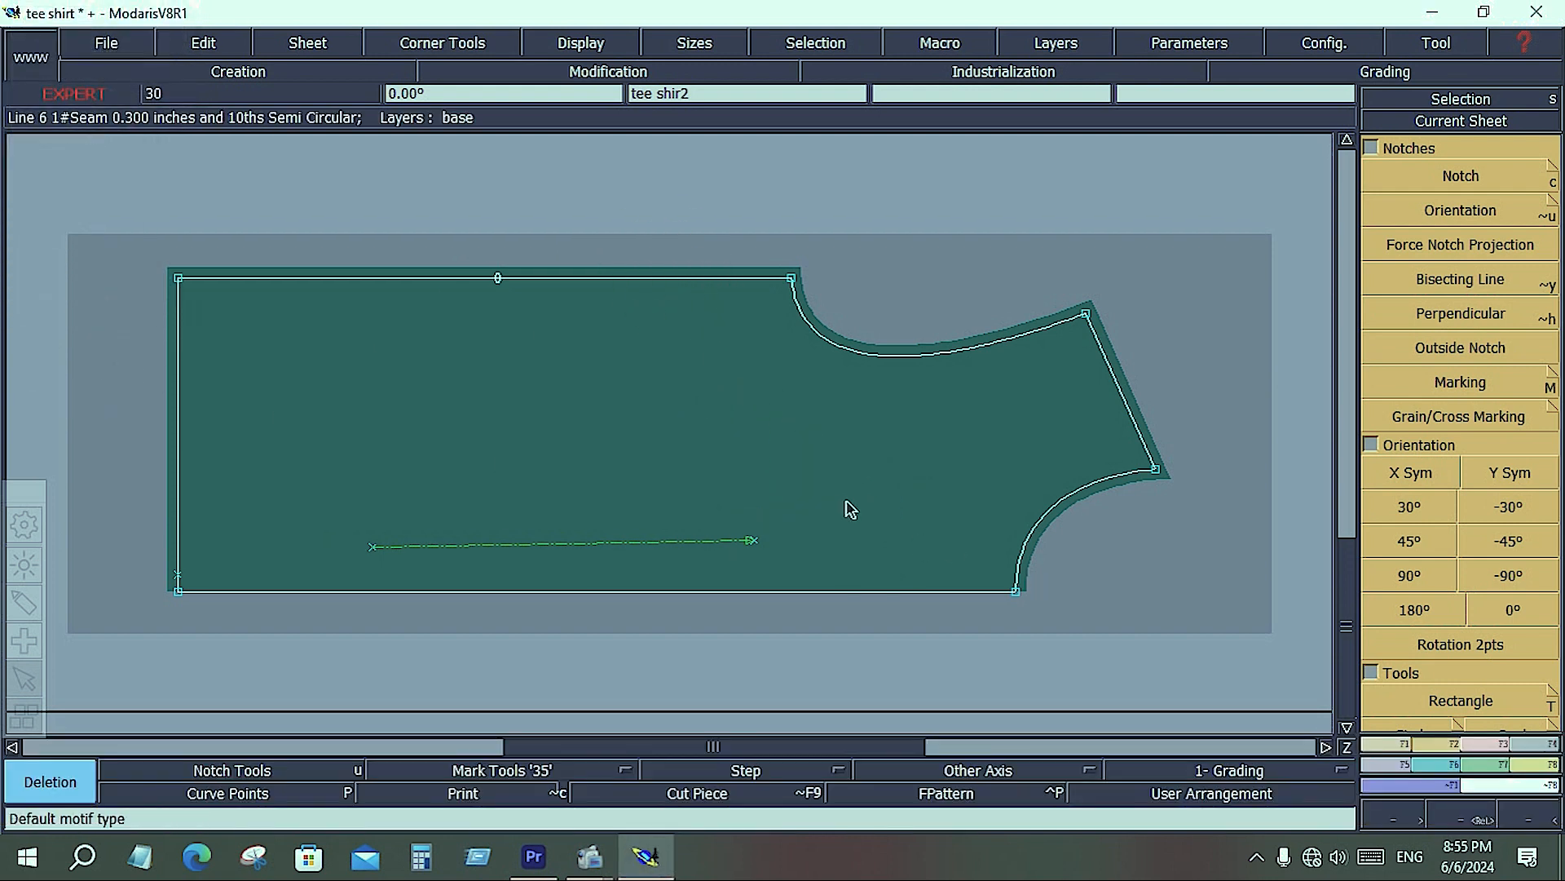
Draw a parallel to the lower long edge of the half body piece, about 0.687 inches inside it.
{"action": "left_click", "coordinate": [1381, 745]}
{"action": "left_click", "coordinate": [1460, 578]}
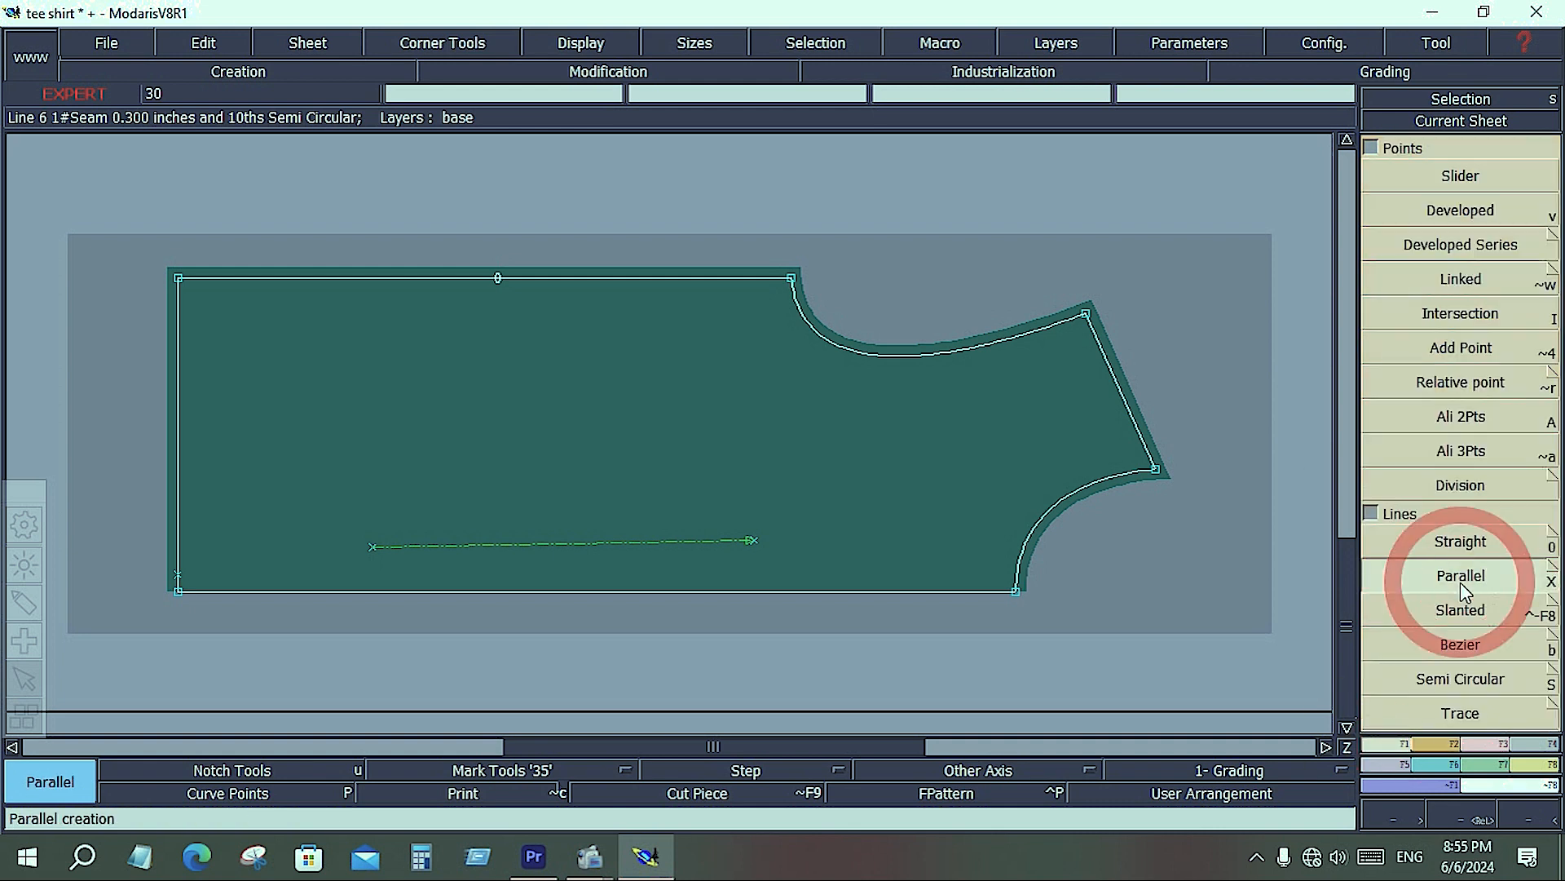
{"action": "left_click", "coordinate": [791, 593]}
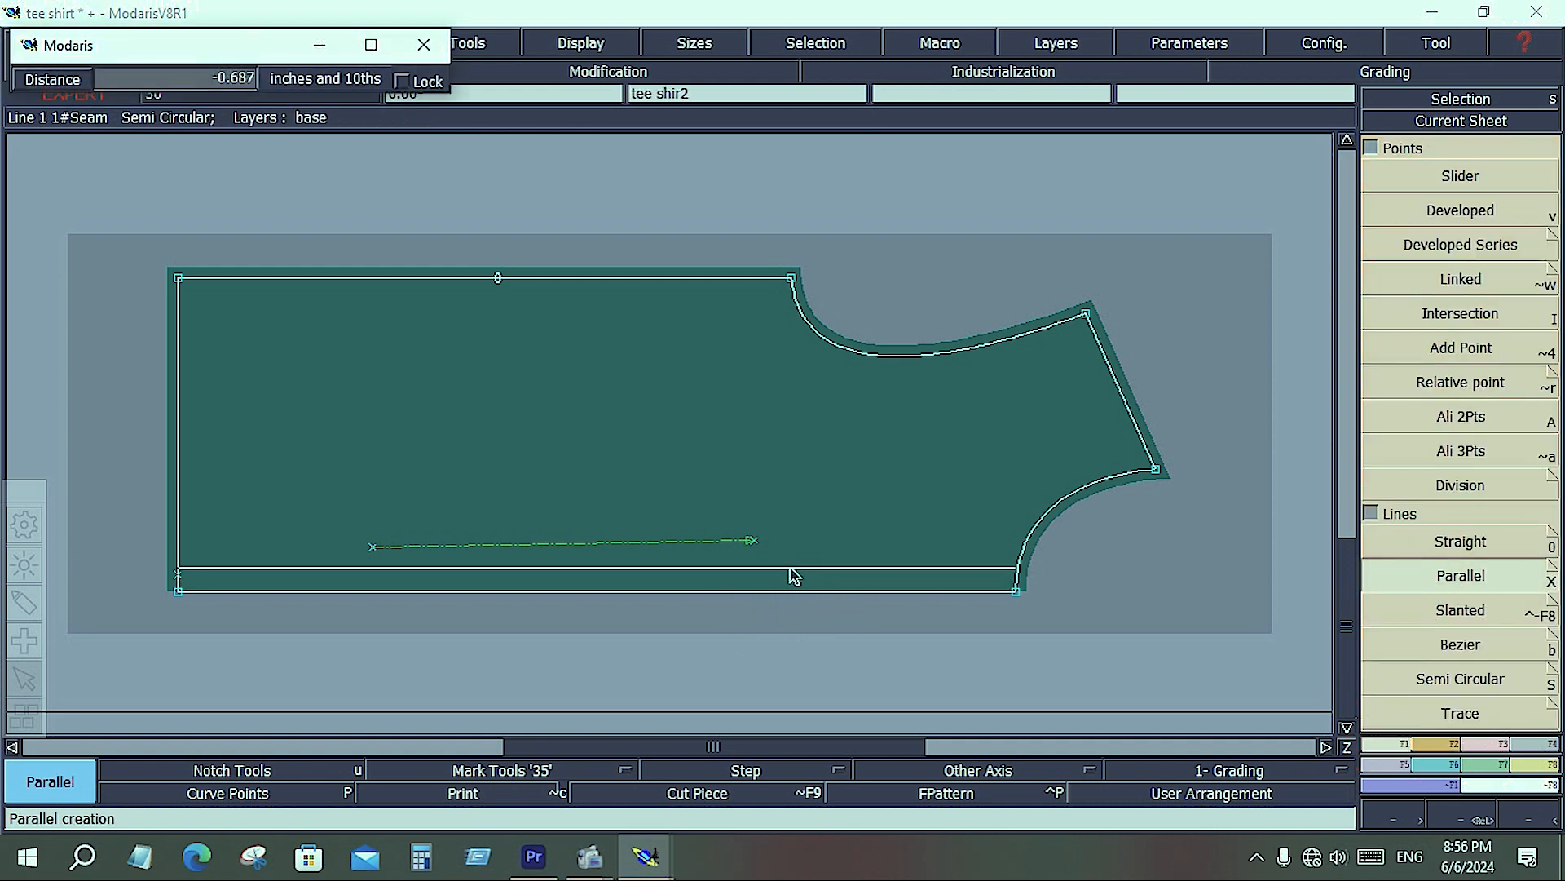
{"action": "left_click", "coordinate": [790, 573]}
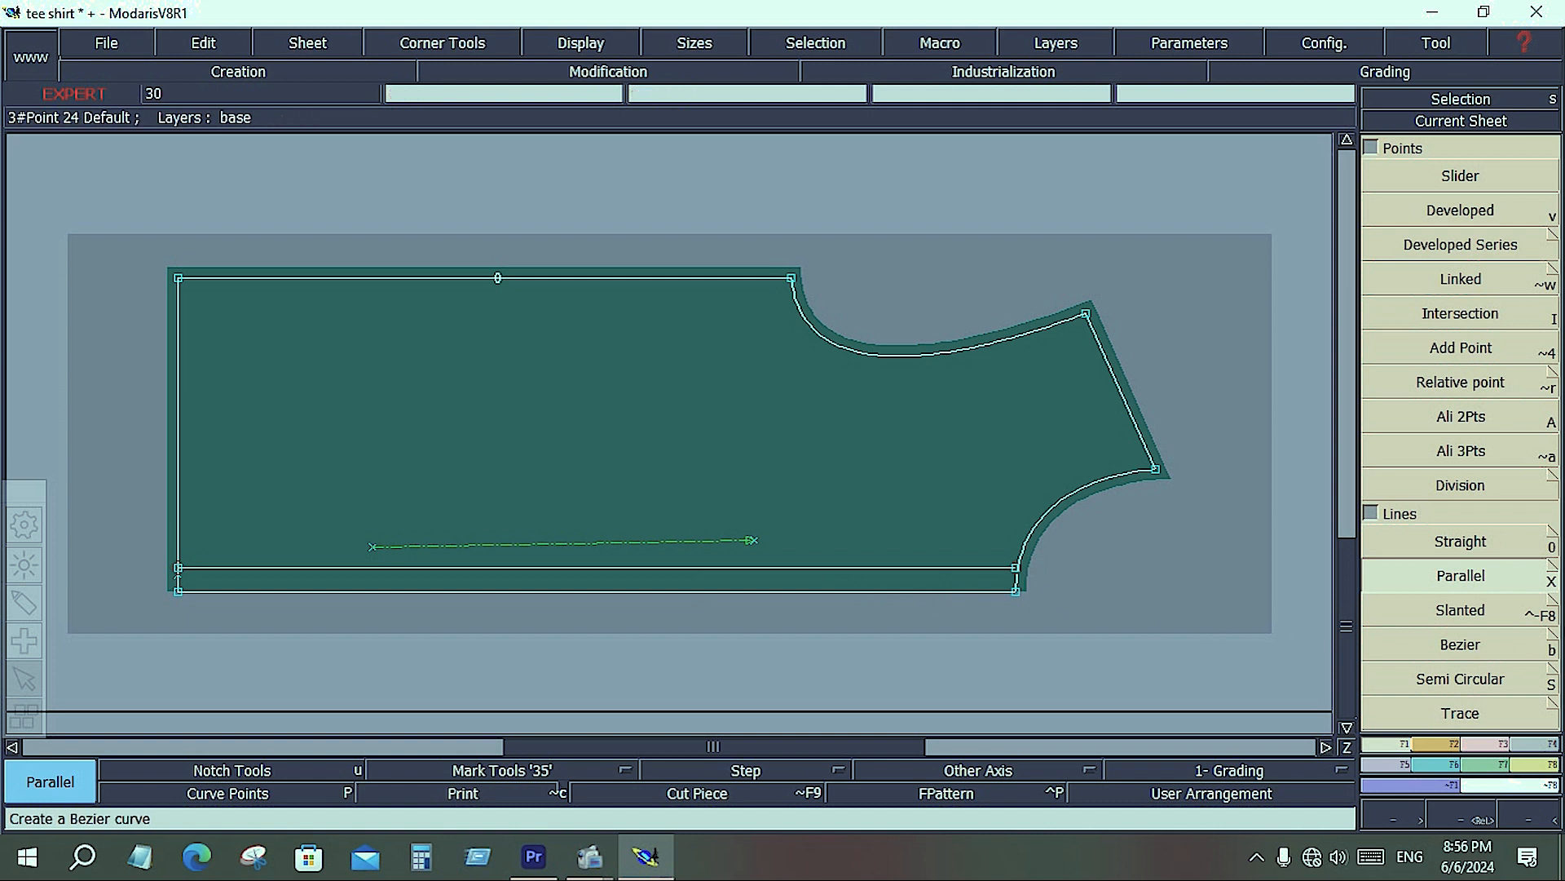
Divide the new parallel line into 5 equal parts with Sequence Division, from its neckline end to its hem end.
{"action": "left_click", "coordinate": [1478, 213]}
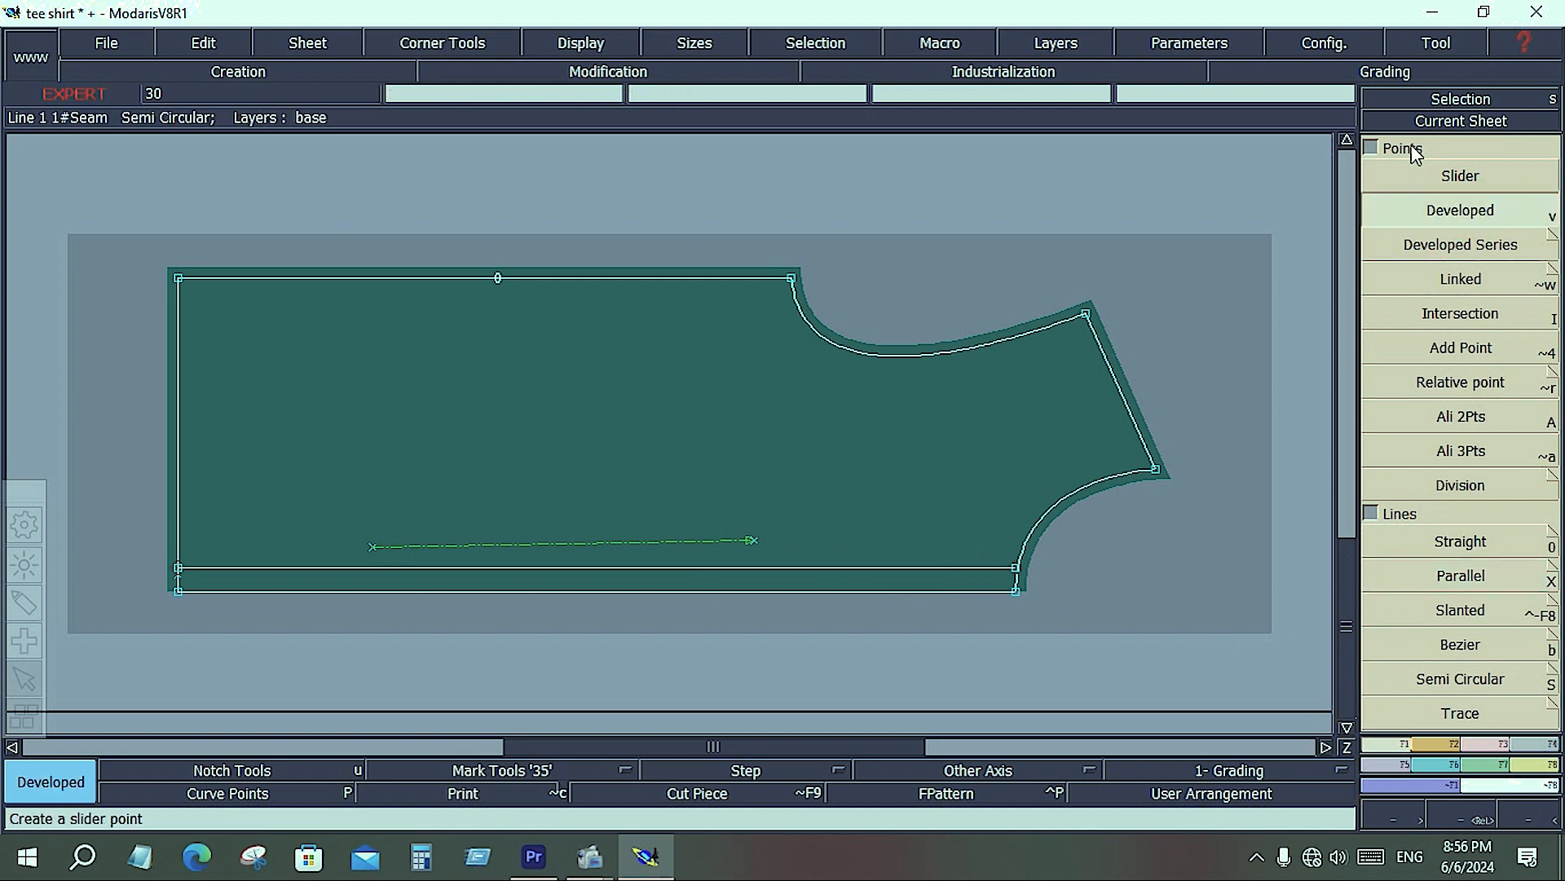
{"action": "left_click", "coordinate": [1378, 149]}
{"action": "left_click", "coordinate": [1478, 615]}
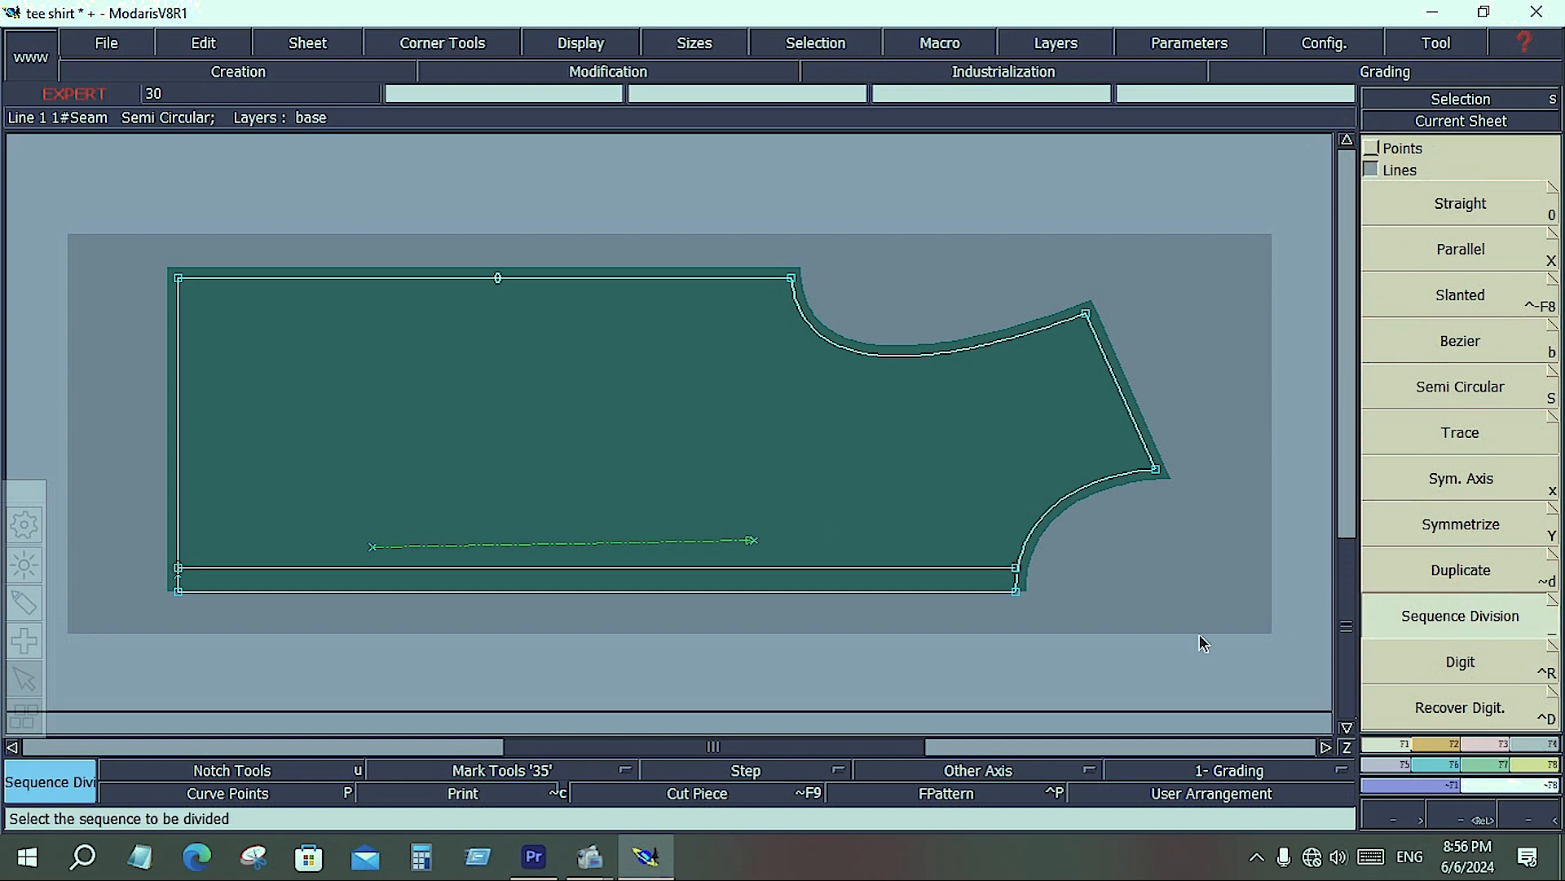
{"action": "left_click", "coordinate": [1017, 569]}
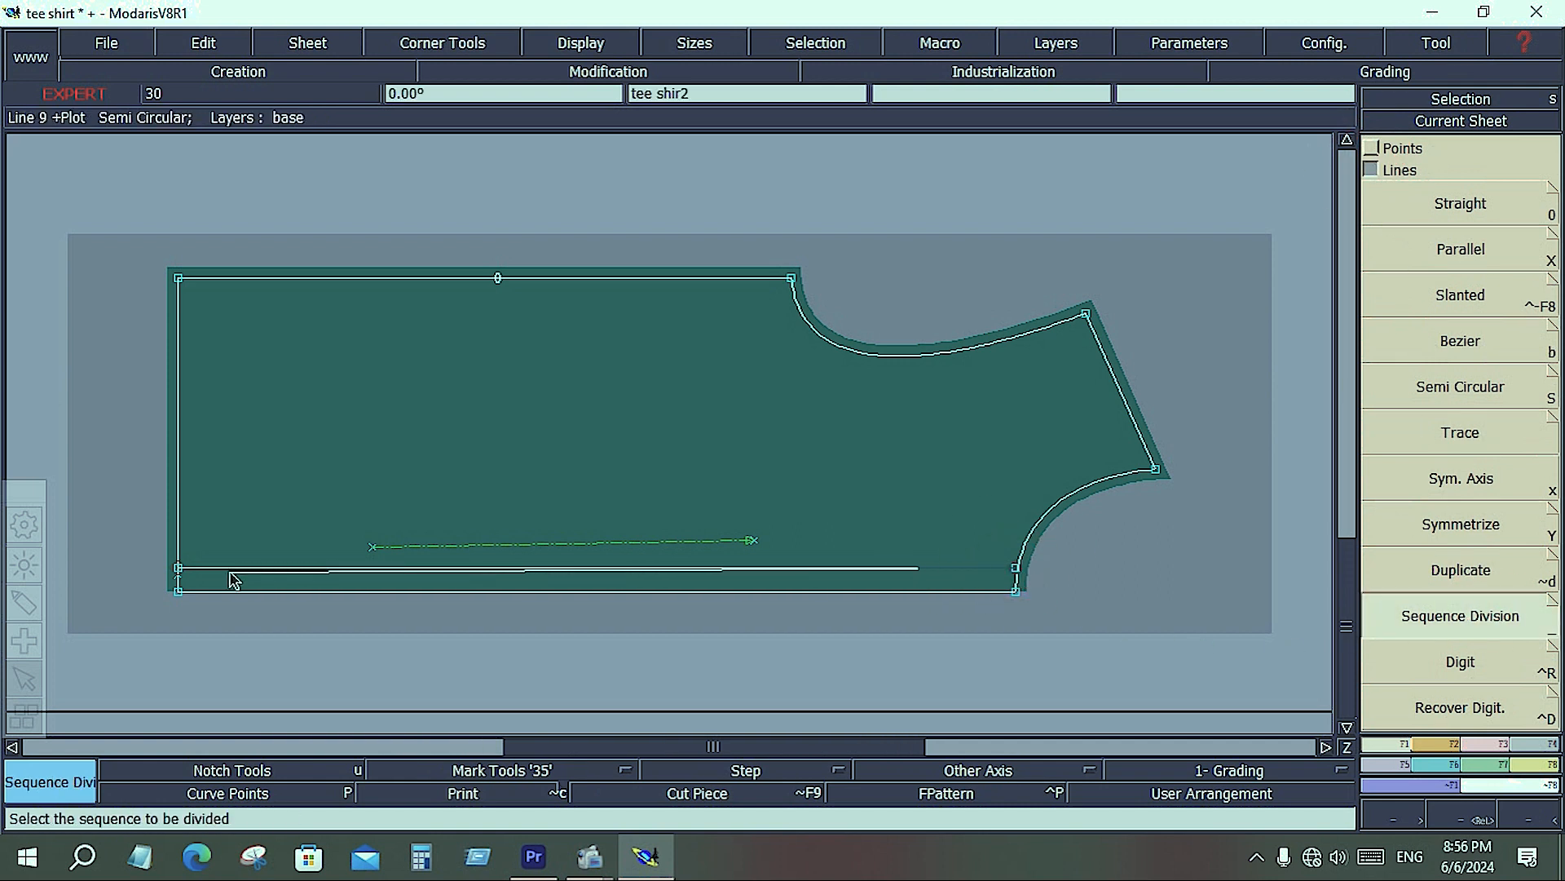
{"action": "left_click", "coordinate": [179, 568]}
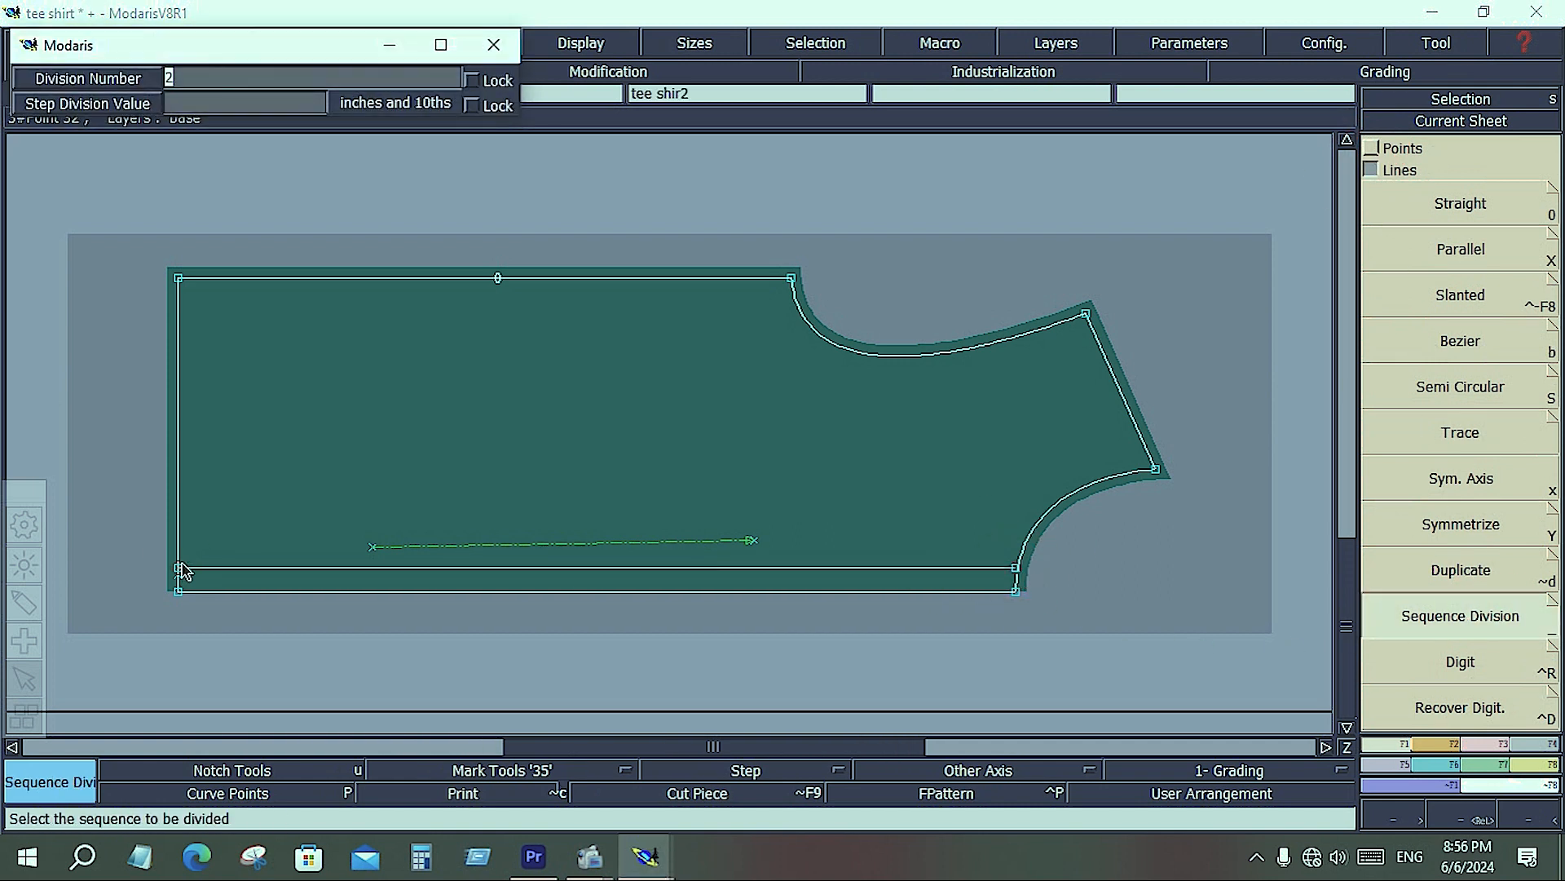
{"action": "type", "text": "5"}
{"action": "key", "text": "Return"}
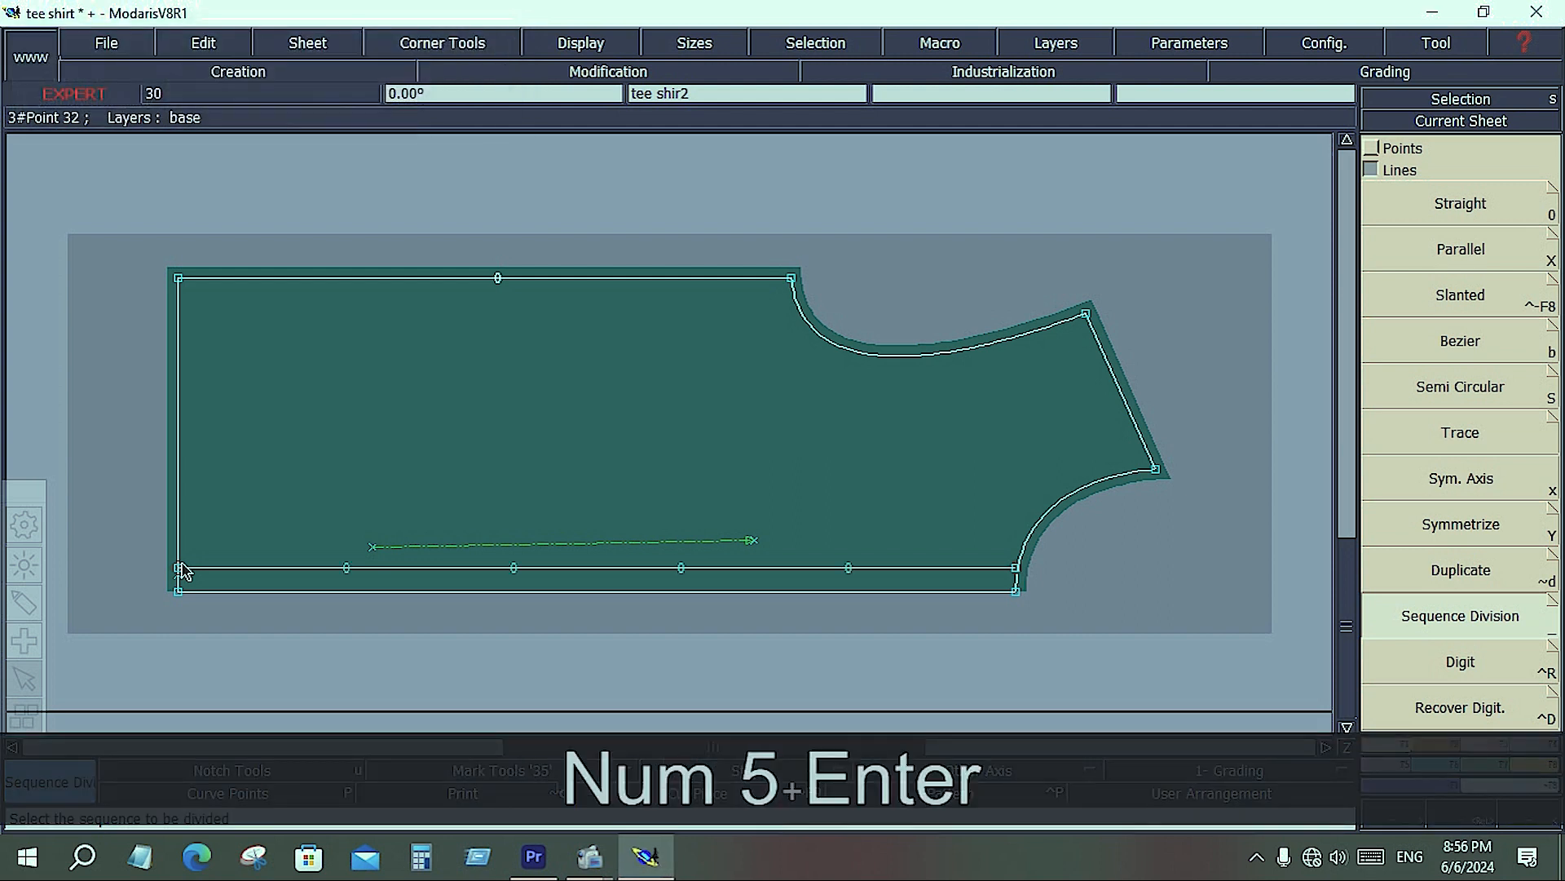
Add a developed point on the parallel line about 0.338 inches from its neckline end.
{"action": "left_click", "coordinate": [1435, 207]}
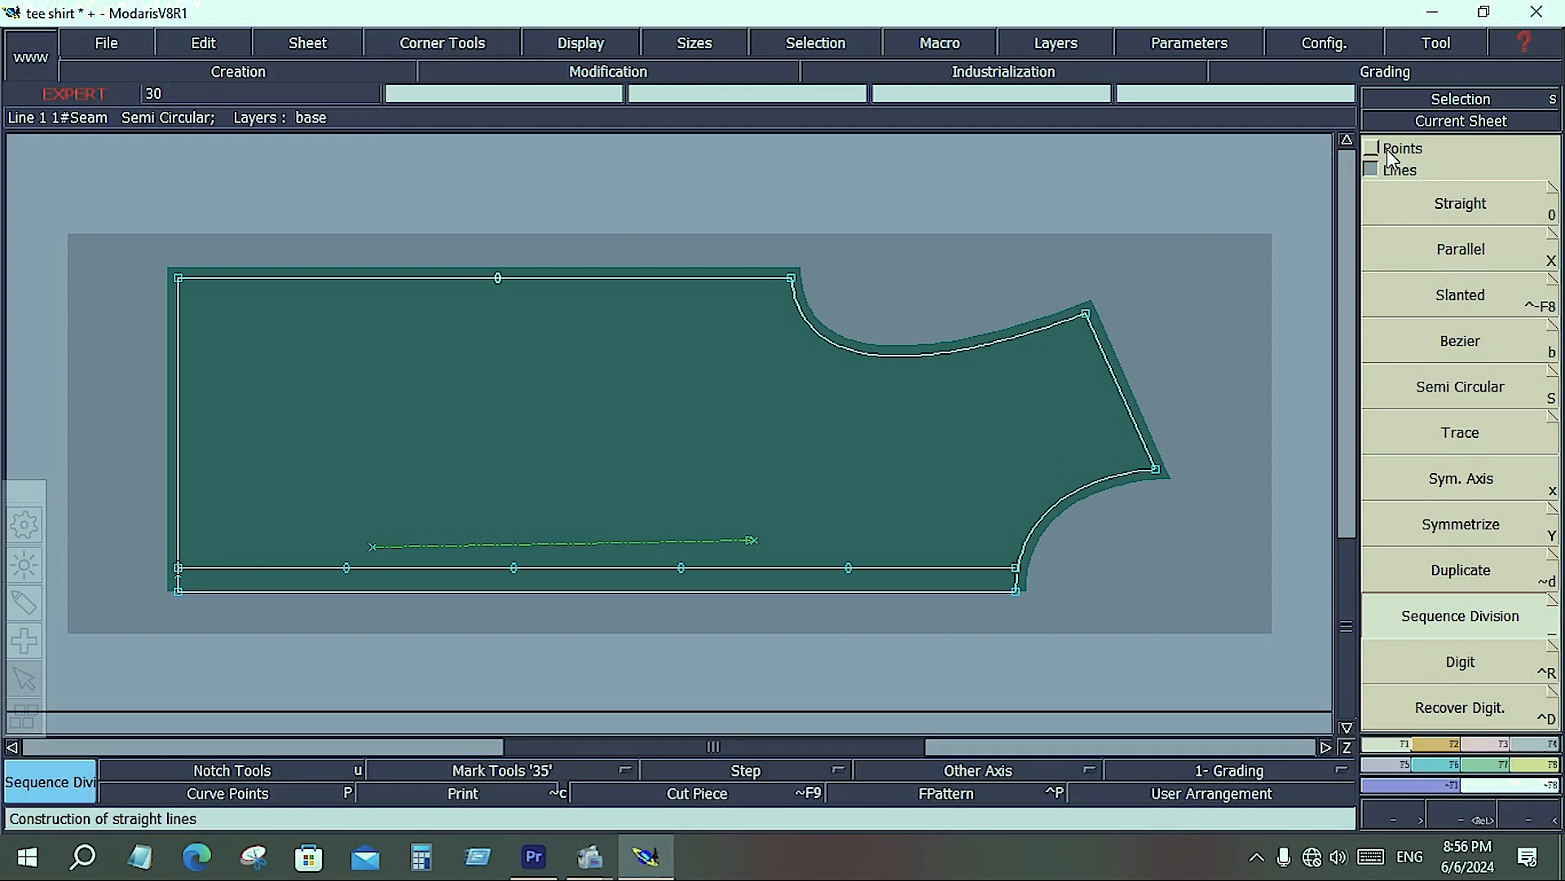
{"action": "left_click", "coordinate": [1371, 147]}
{"action": "left_click", "coordinate": [1435, 212]}
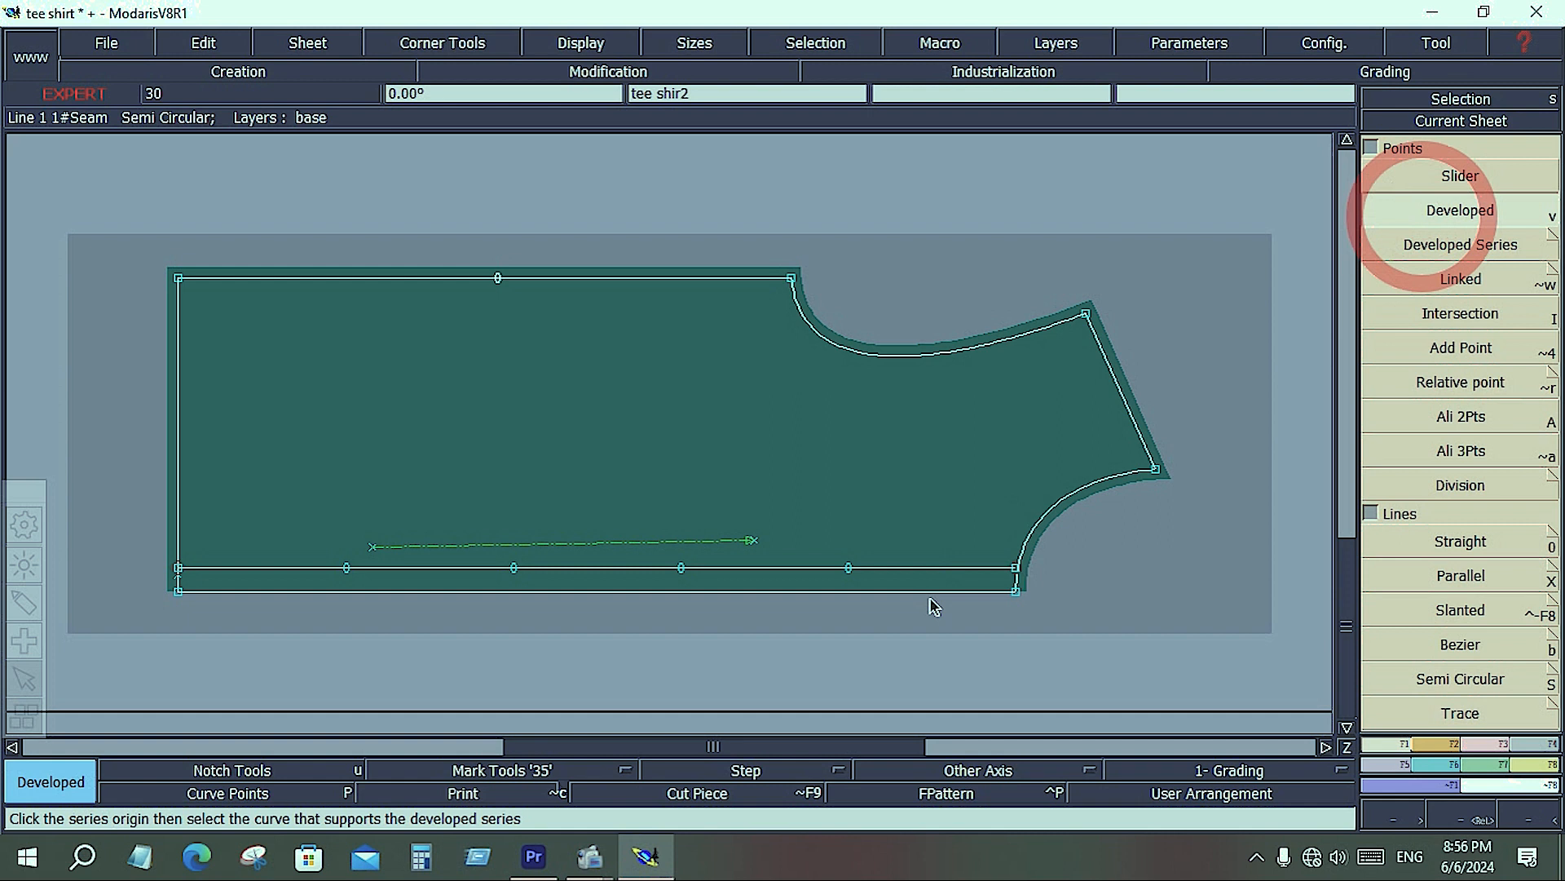
{"action": "left_click", "coordinate": [1013, 569]}
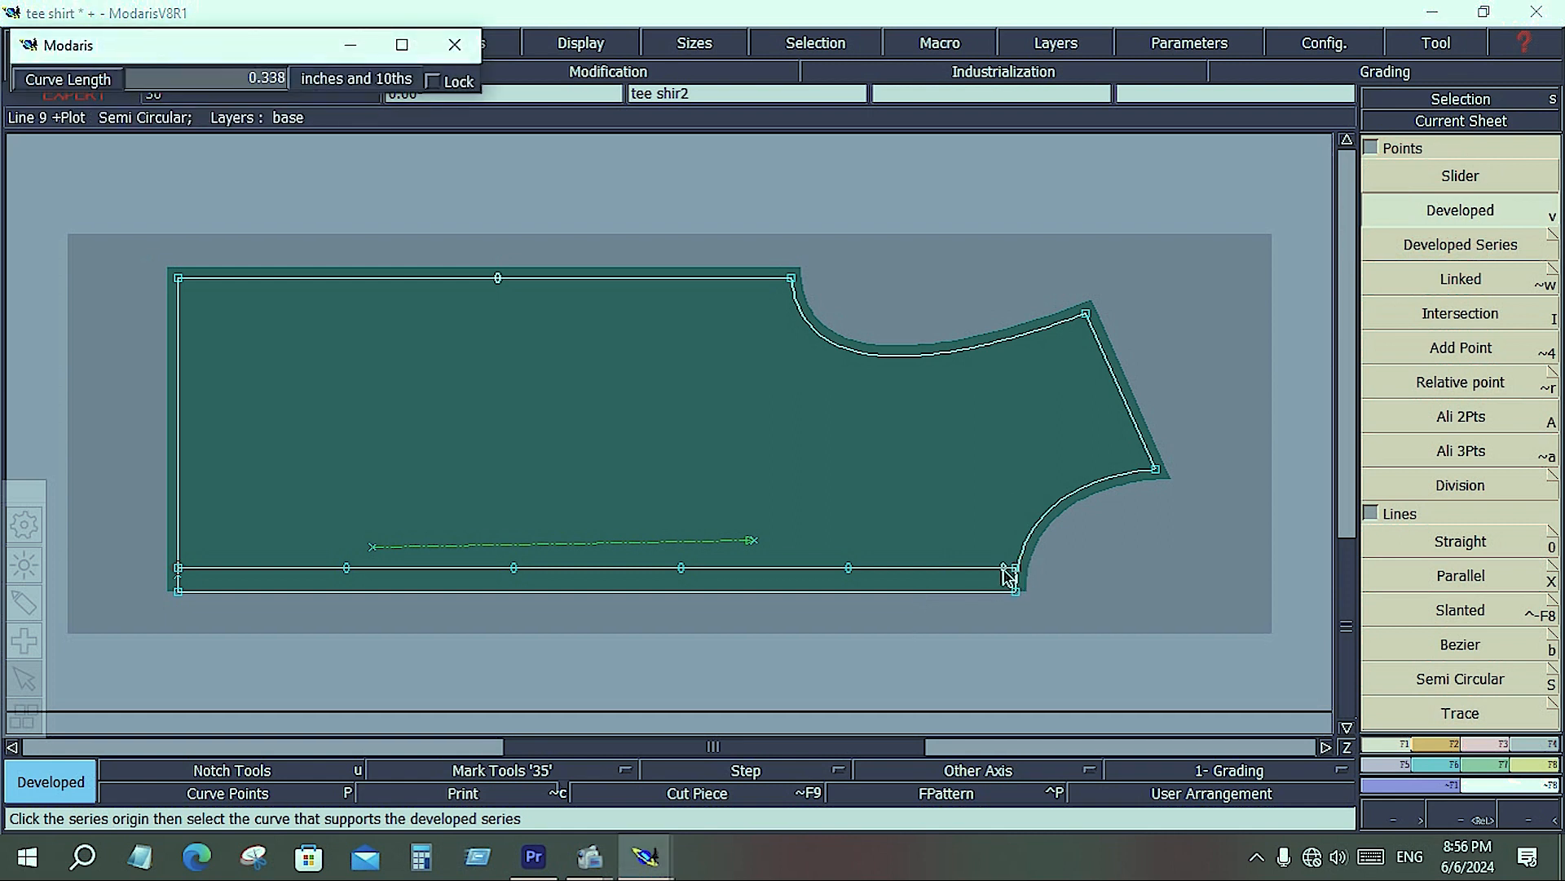
{"action": "left_click", "coordinate": [1011, 572]}
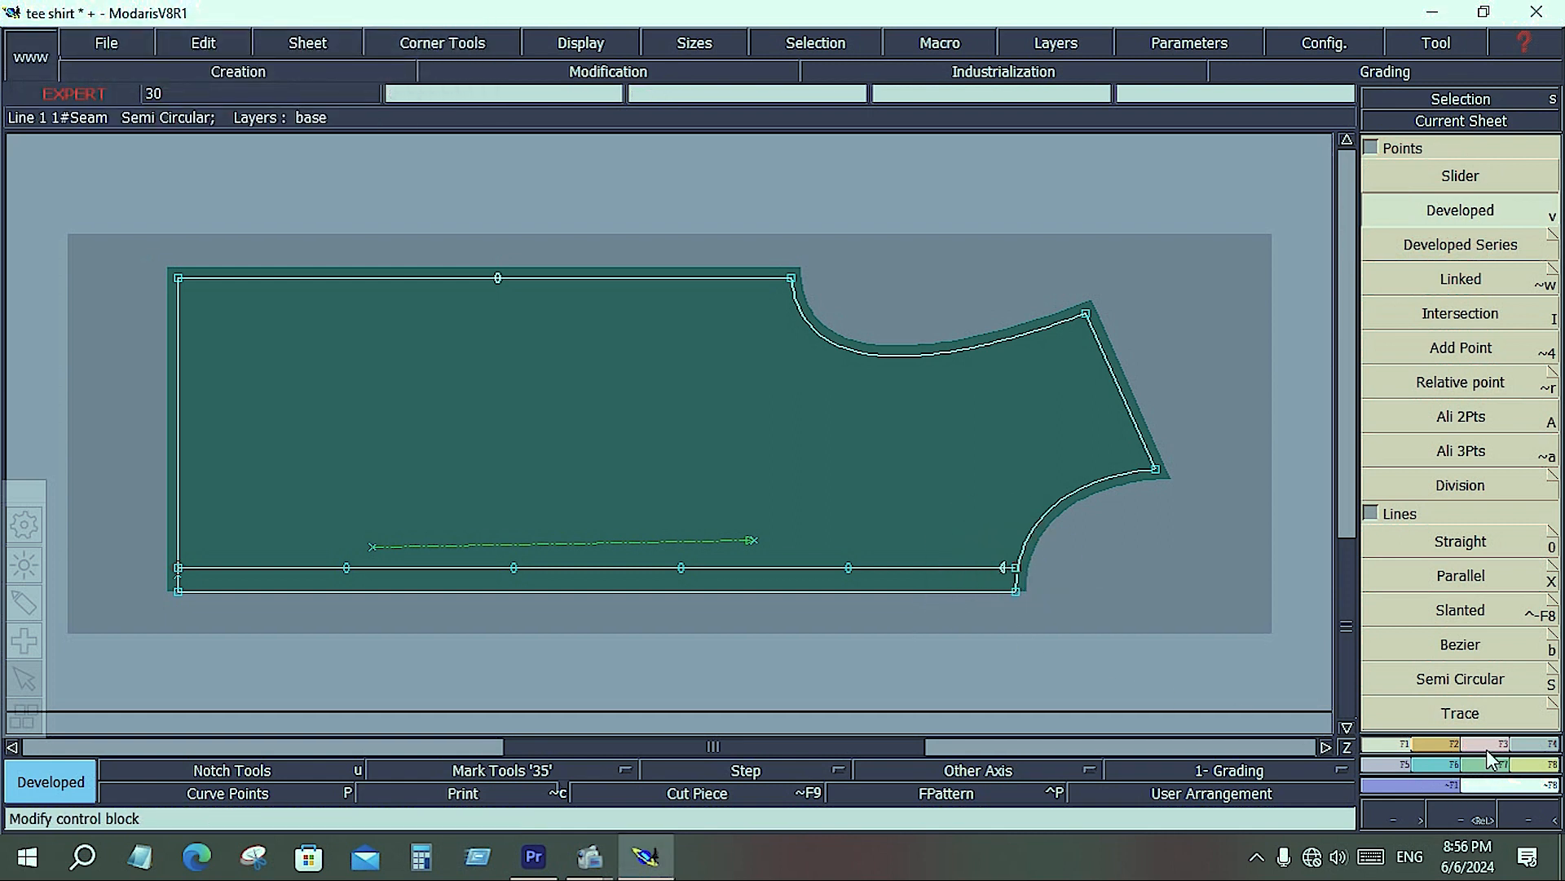
Insert the developed point and the four division points into the parallel line's curve.
{"action": "left_click", "coordinate": [1490, 763]}
{"action": "left_click", "coordinate": [1460, 576]}
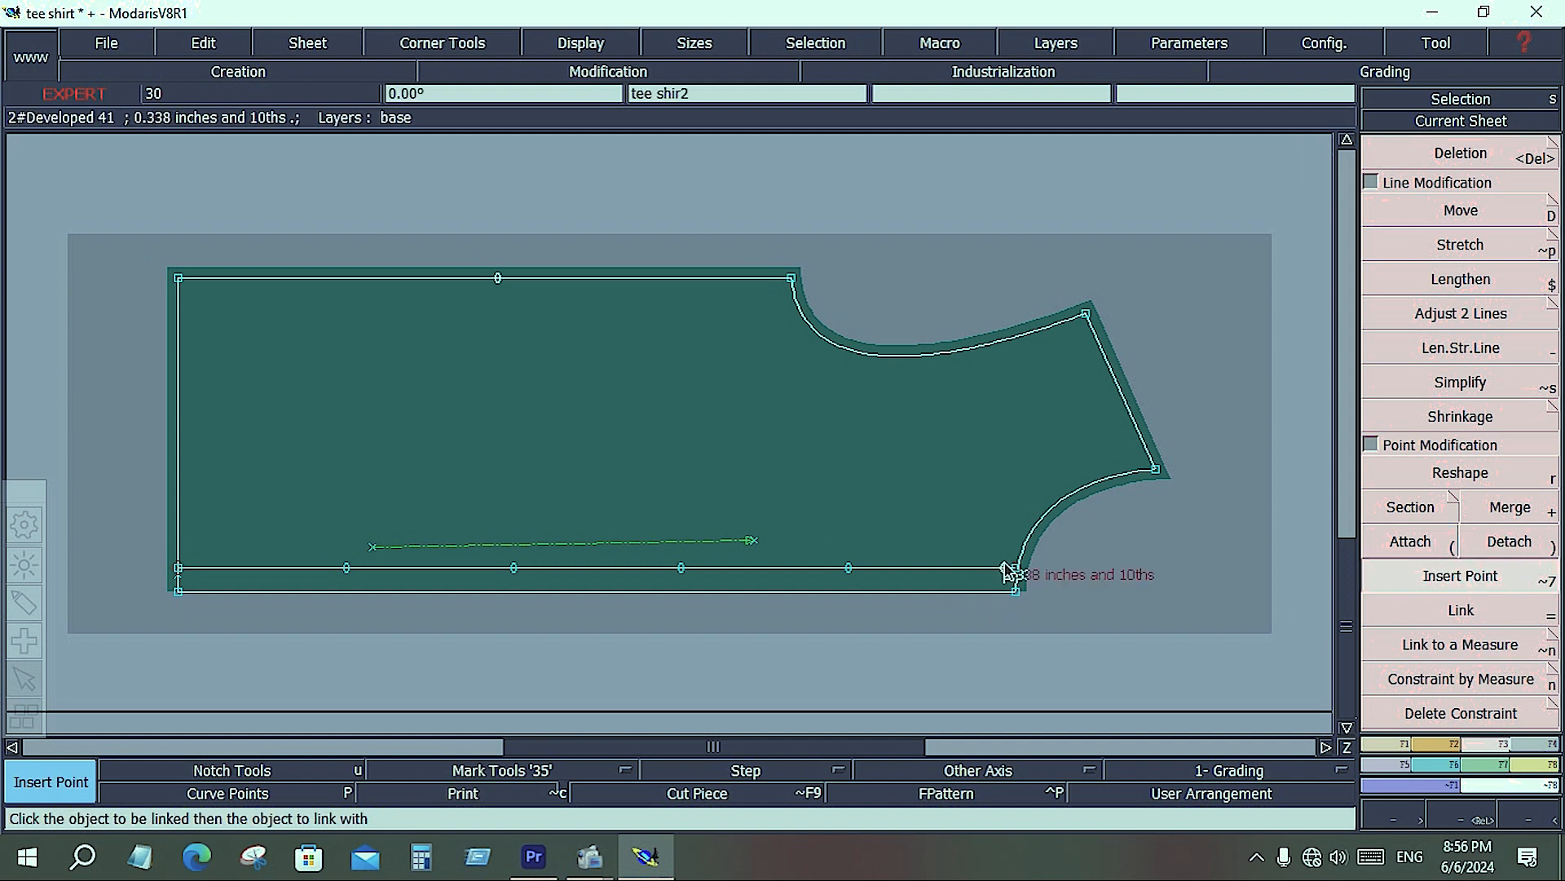
{"action": "left_click", "coordinate": [1003, 567]}
{"action": "left_click", "coordinate": [850, 569]}
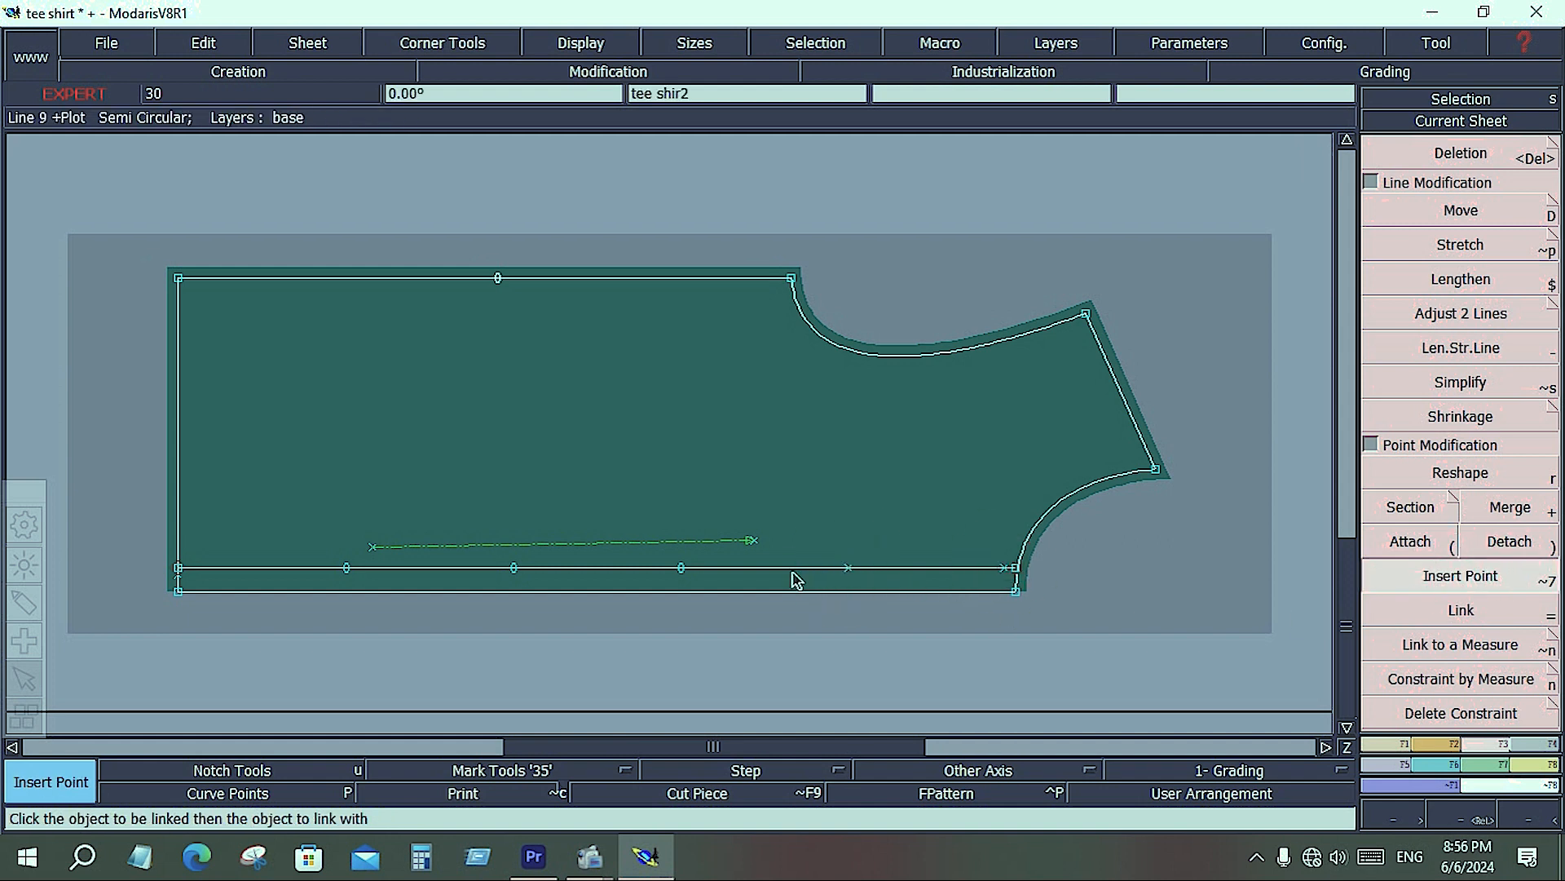
{"action": "left_click", "coordinate": [682, 568]}
{"action": "left_click", "coordinate": [514, 569]}
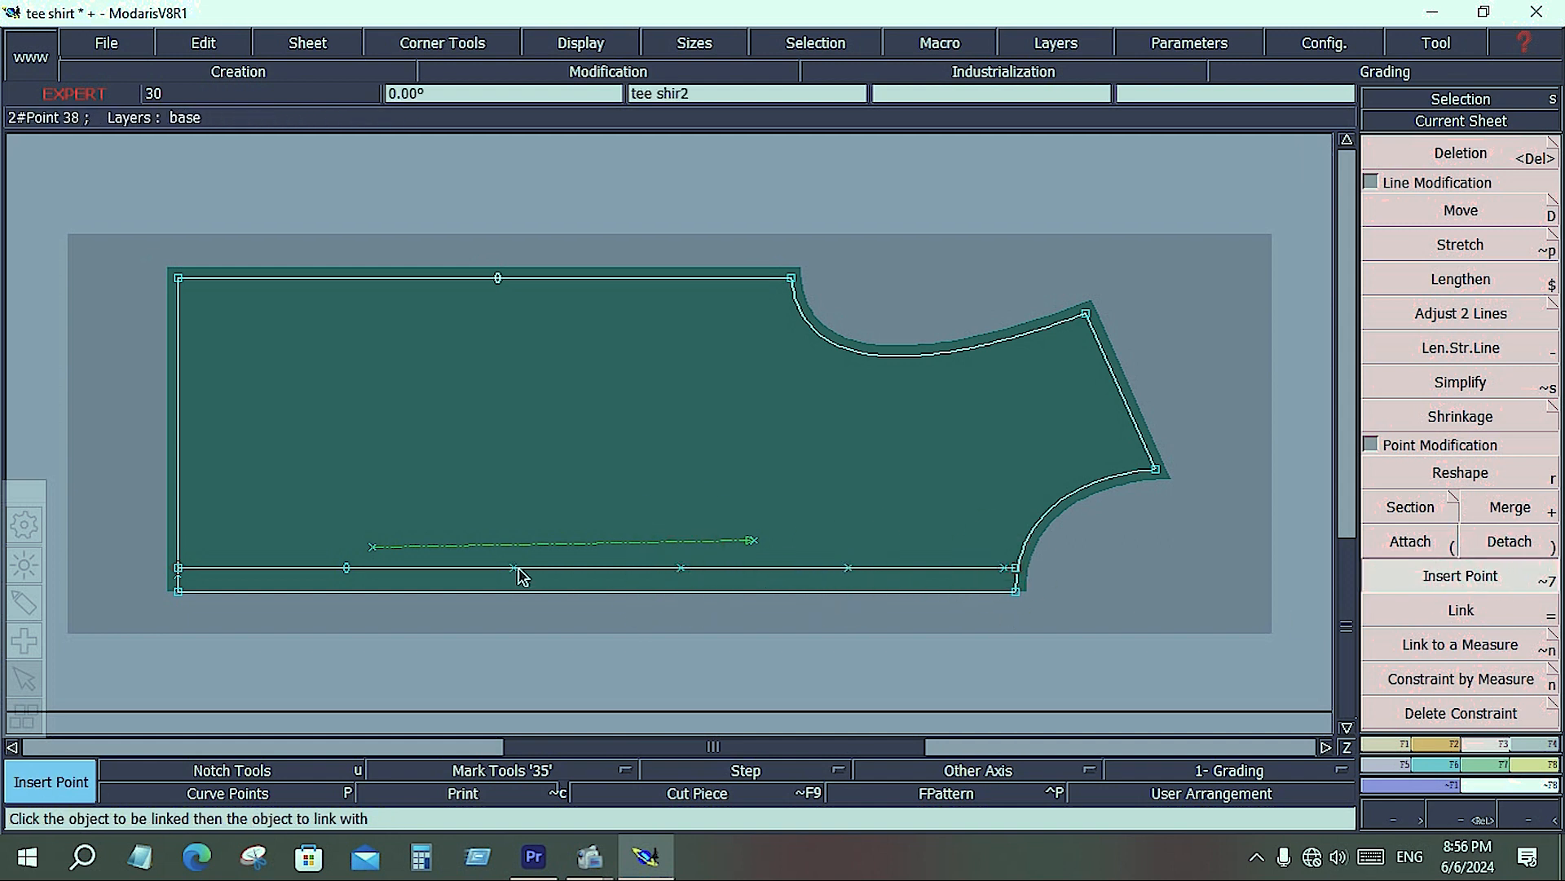
{"action": "left_click", "coordinate": [347, 568]}
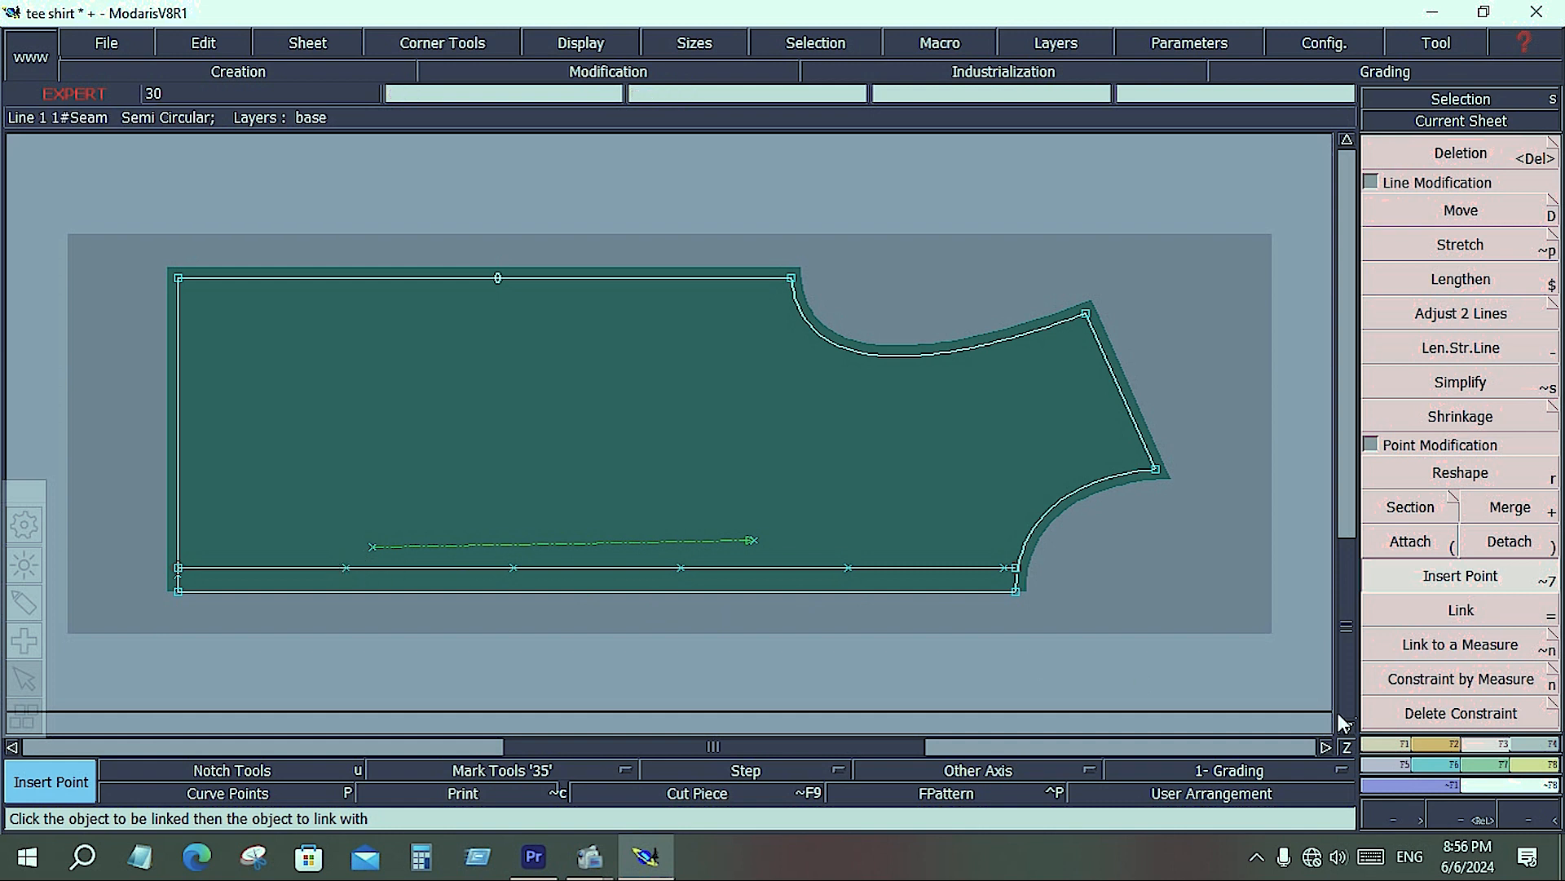
Mark the developed point and the four division points on the parallel line with Marking type Mark Tools '35'.
{"action": "left_click", "coordinate": [1531, 646]}
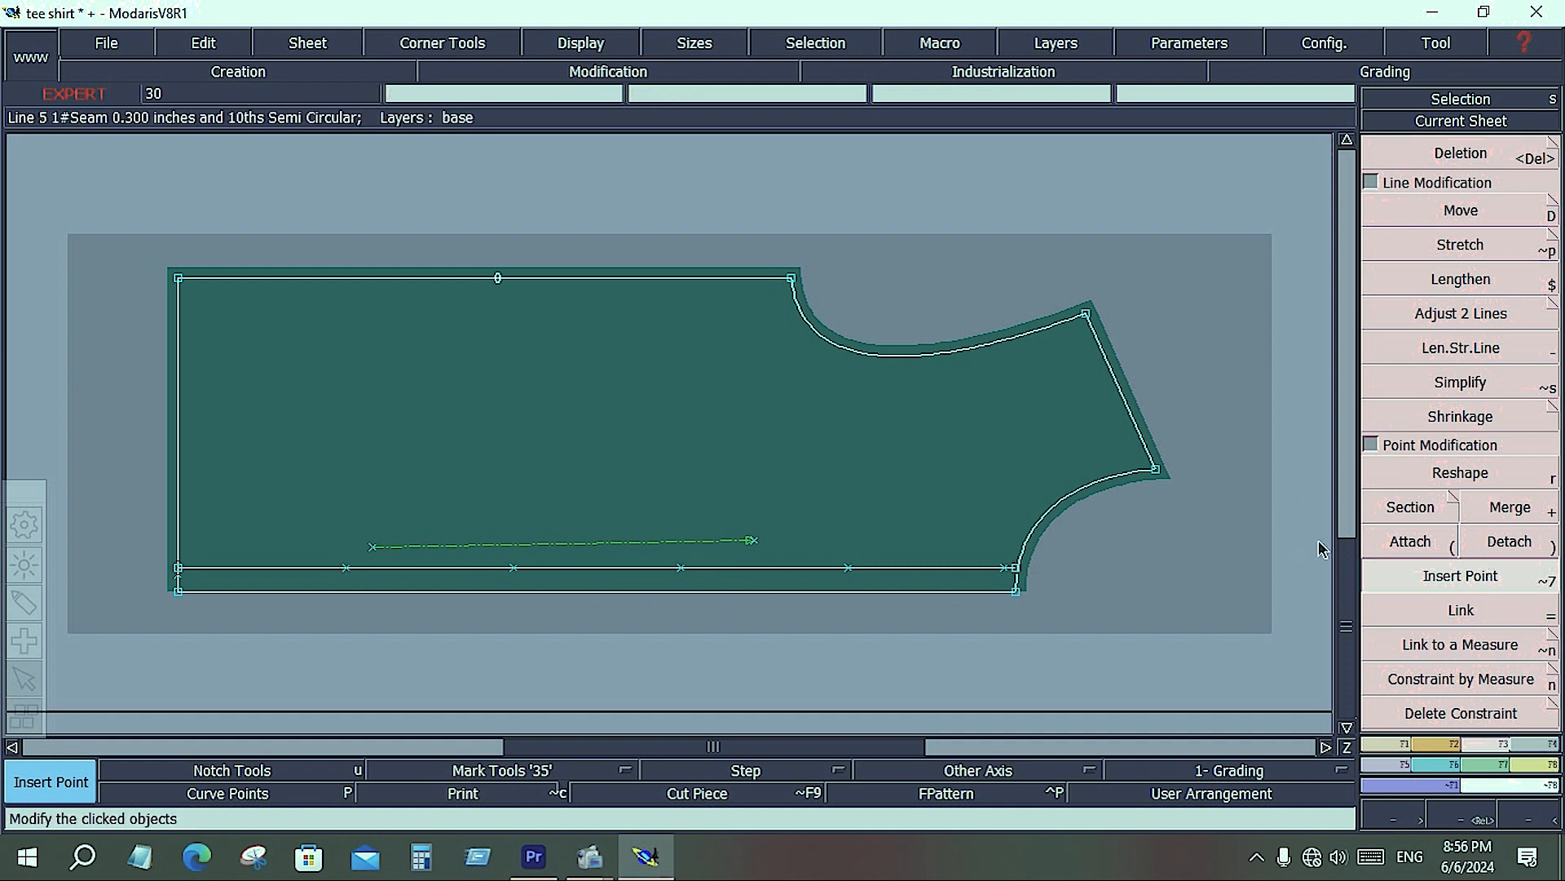
{"action": "key", "text": "u"}
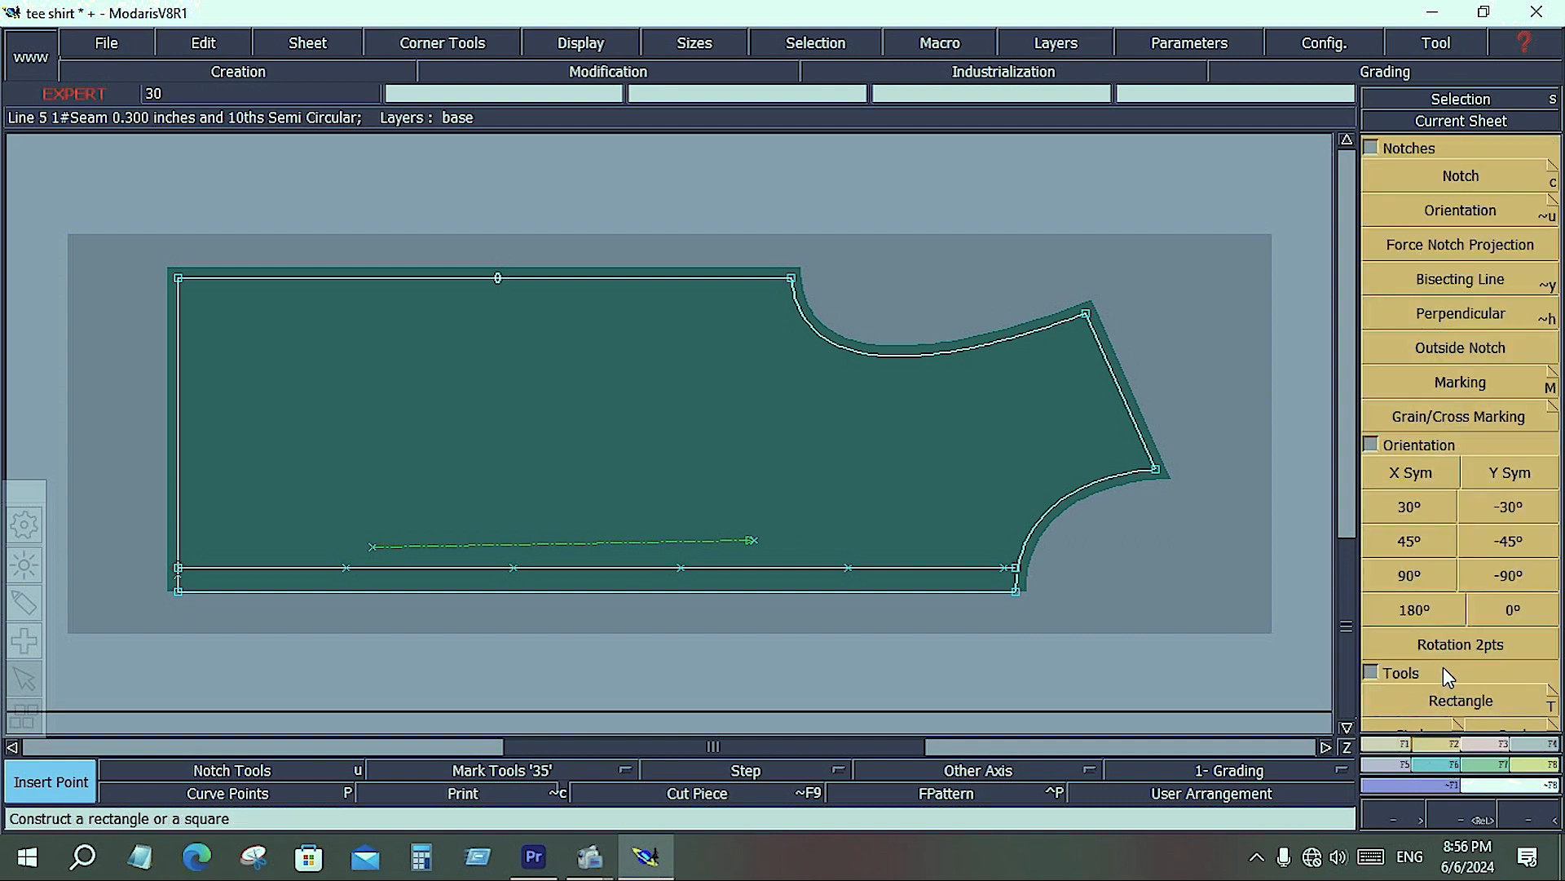
{"action": "left_click", "coordinate": [1449, 385]}
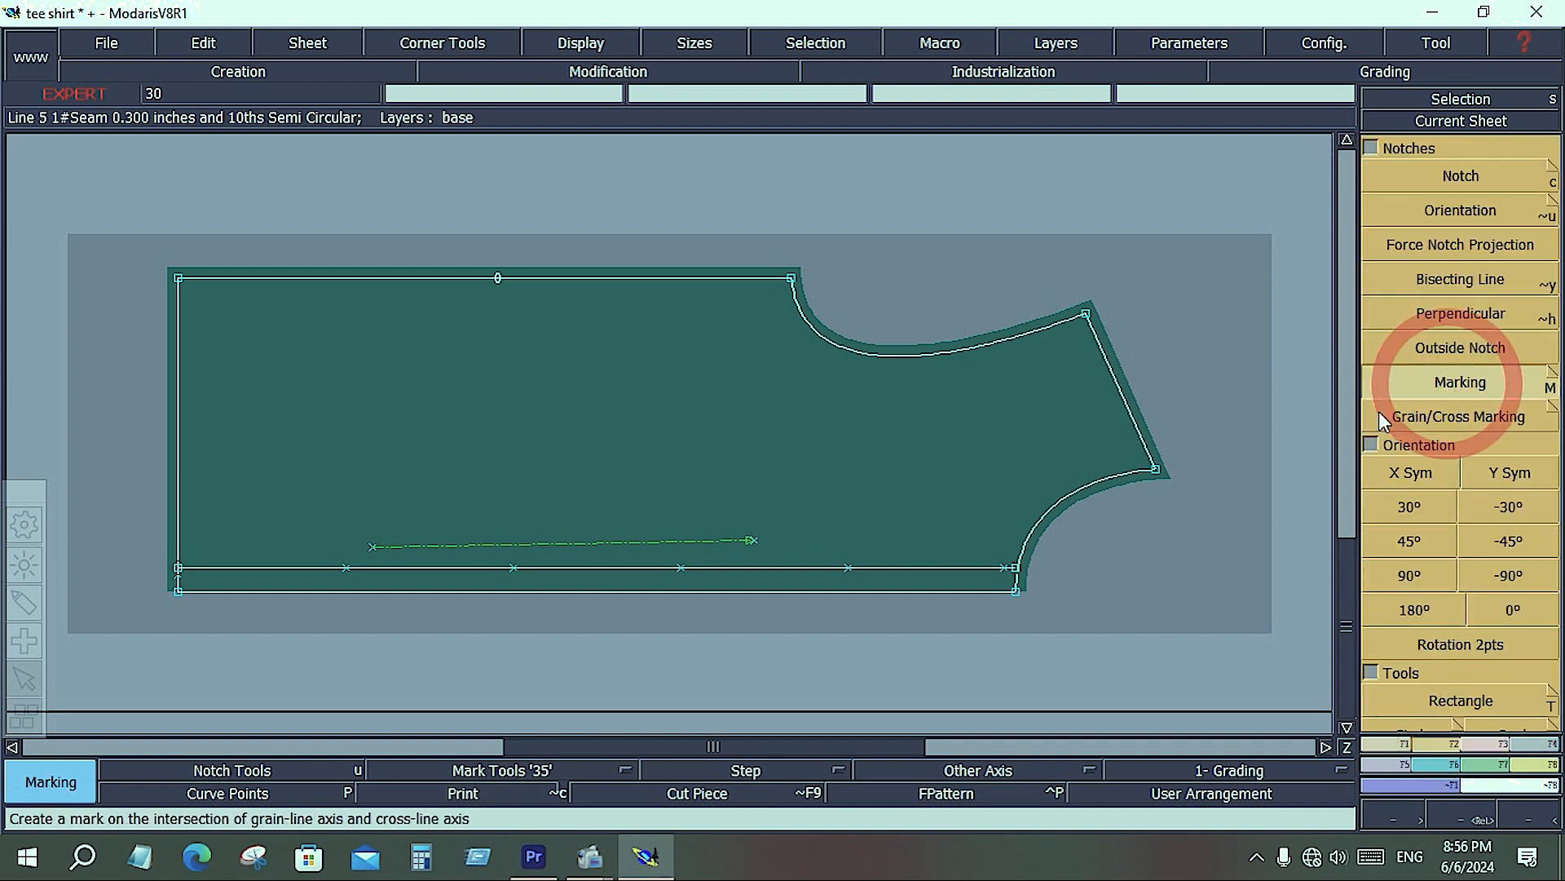
{"action": "left_click", "coordinate": [849, 568]}
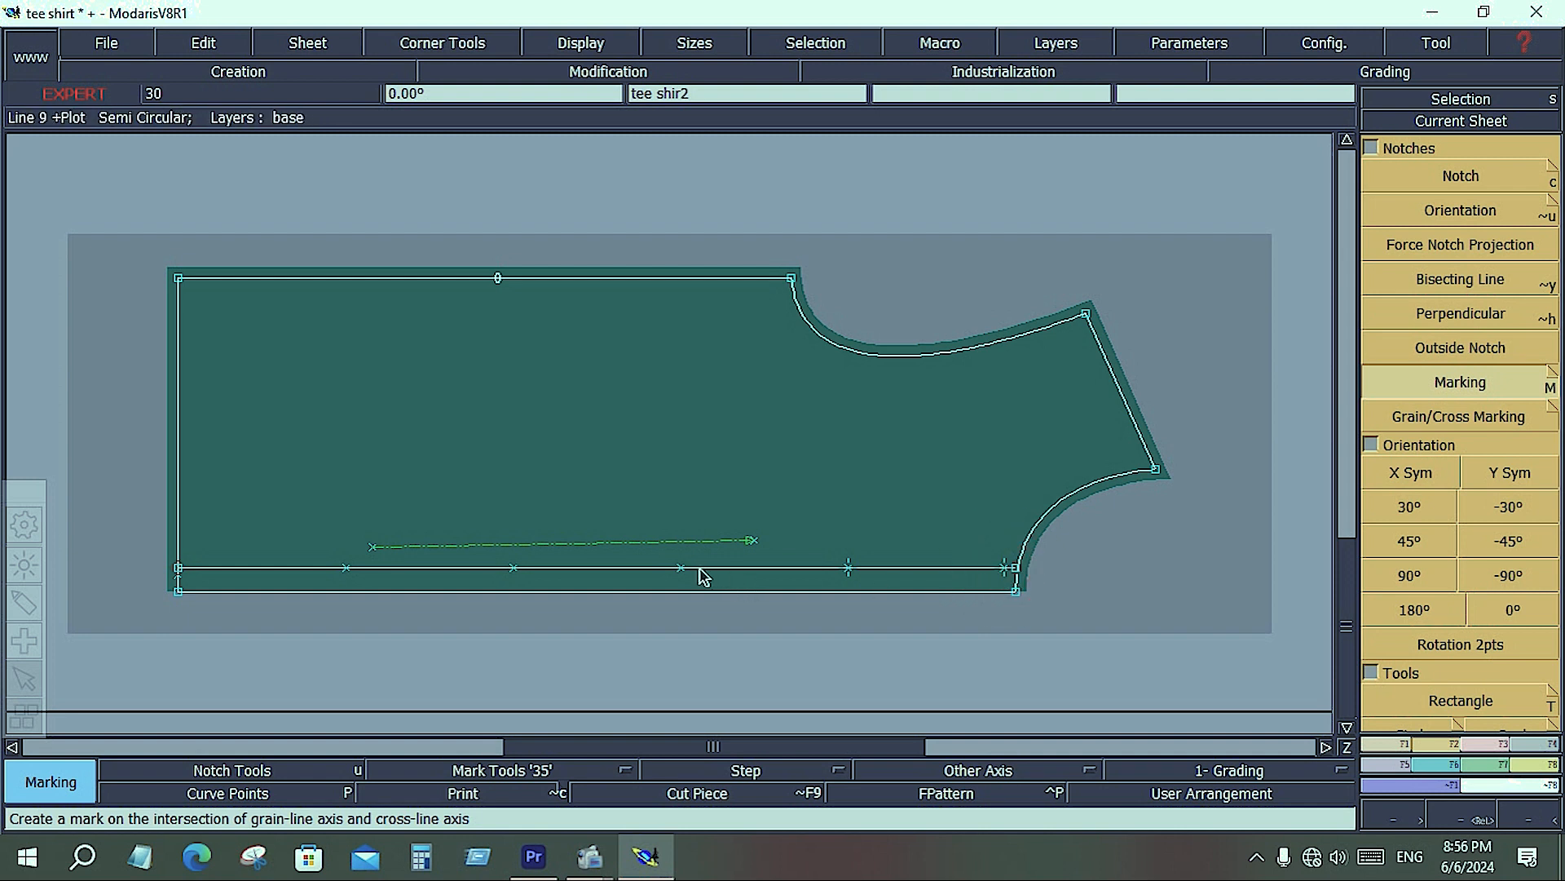
{"action": "left_click", "coordinate": [515, 568]}
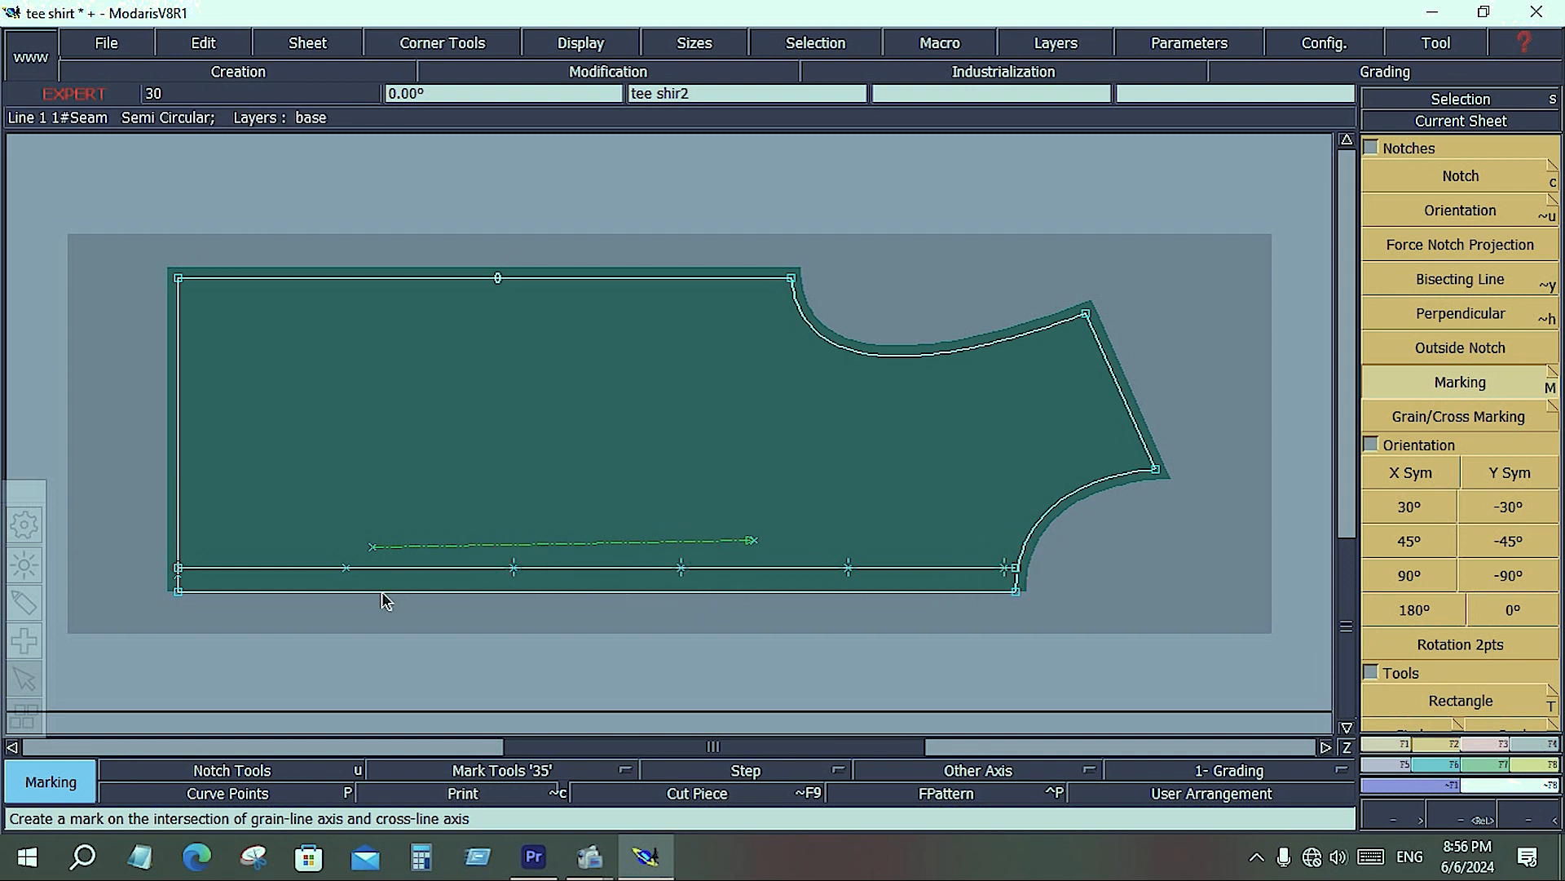
{"action": "left_click", "coordinate": [345, 570]}
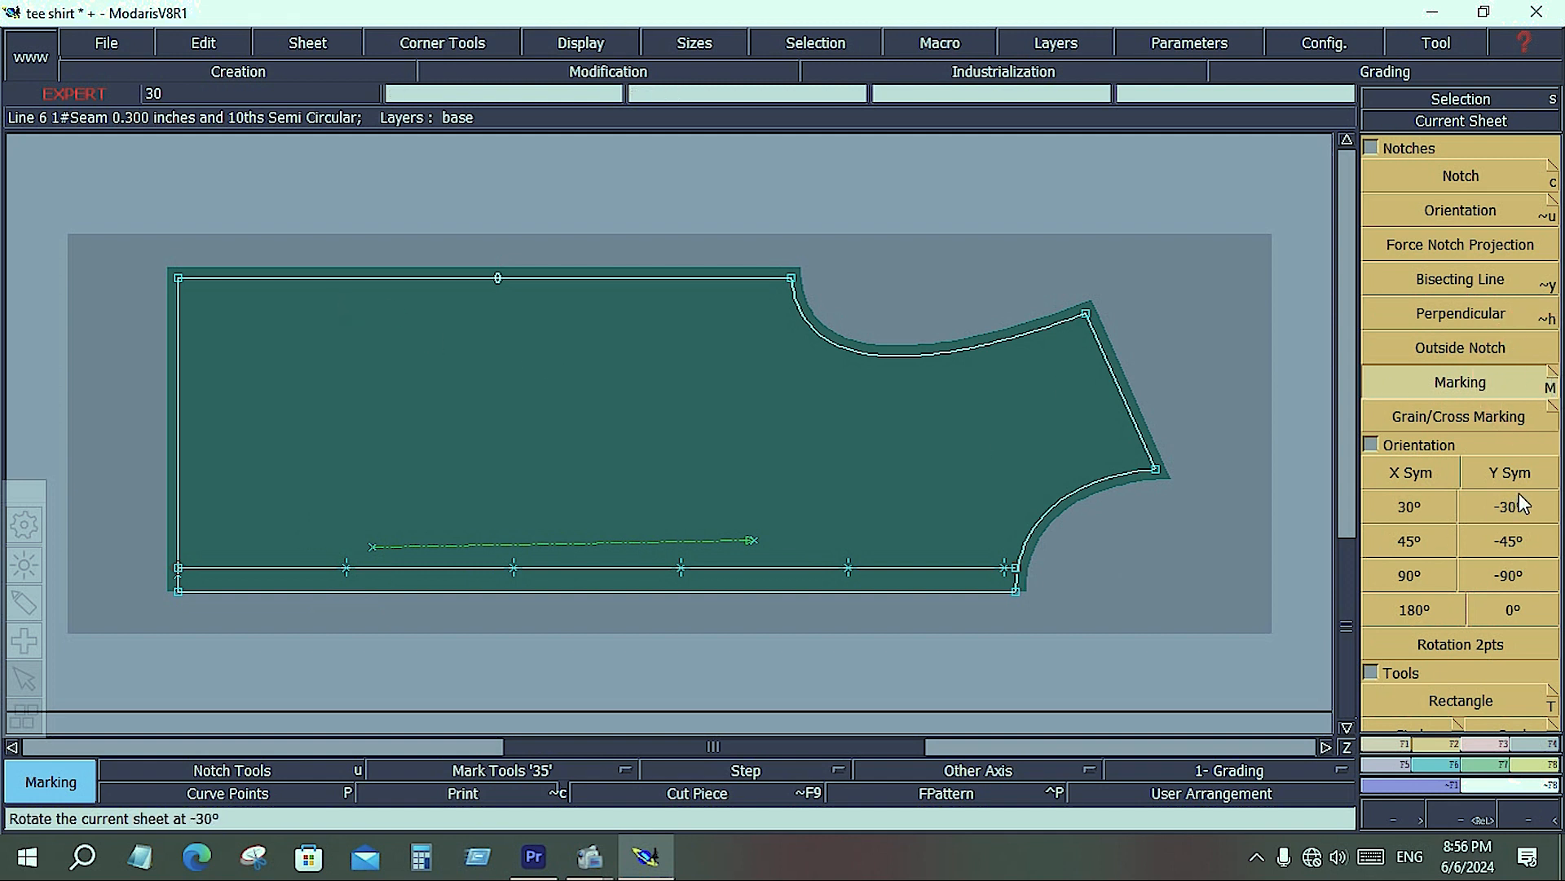
Change the marks on the four division points of the parallel line to the Vert. Horiz. Weft type, leaving the neckline-end point alone.
{"action": "left_click", "coordinate": [1552, 380]}
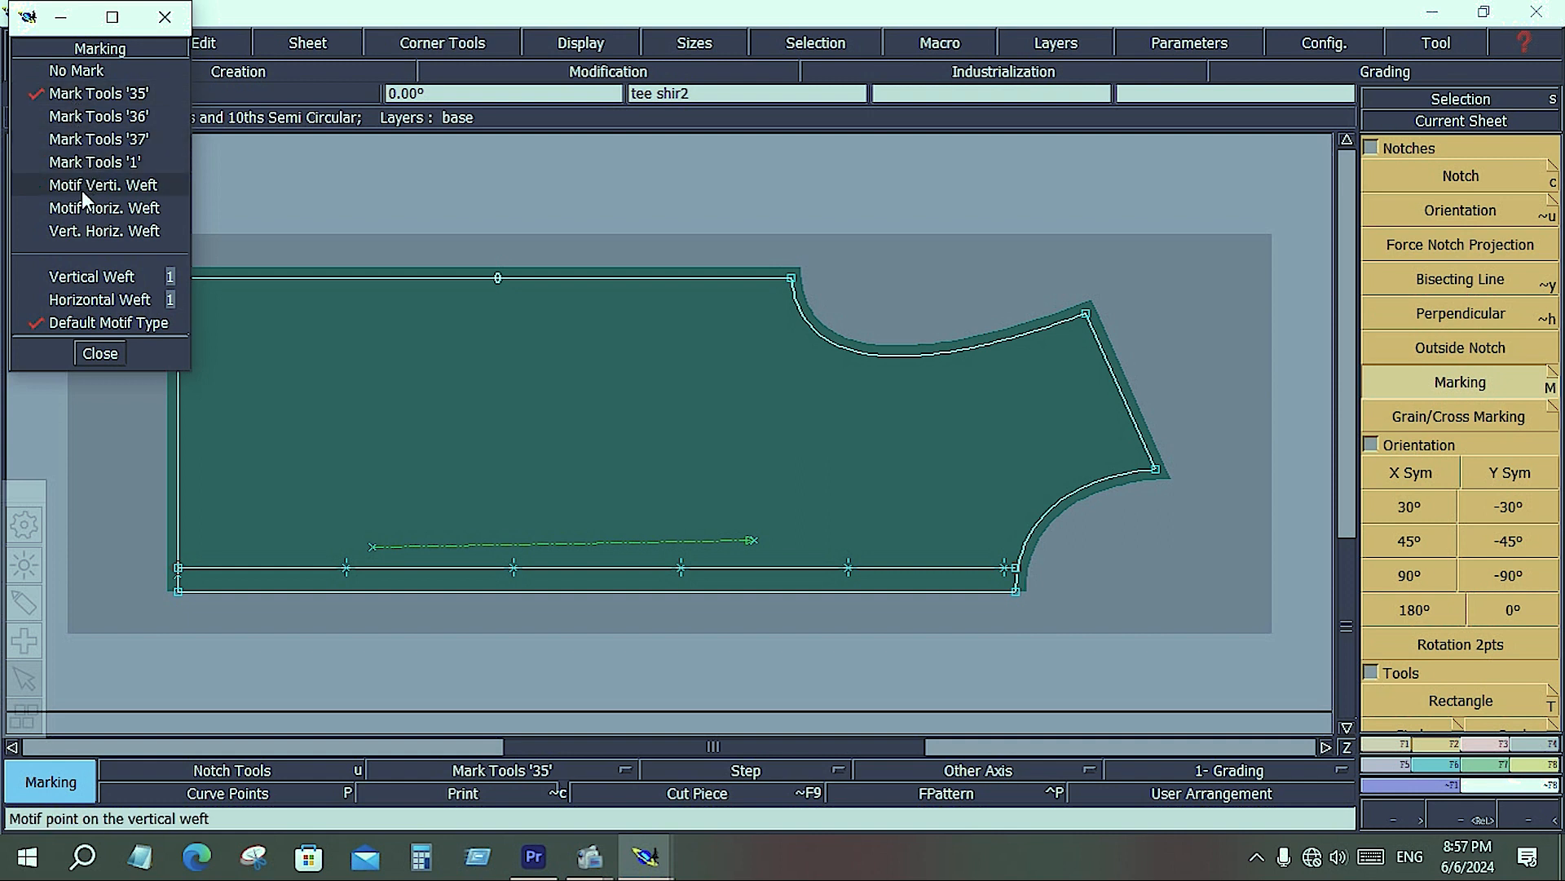
{"action": "left_click", "coordinate": [77, 229]}
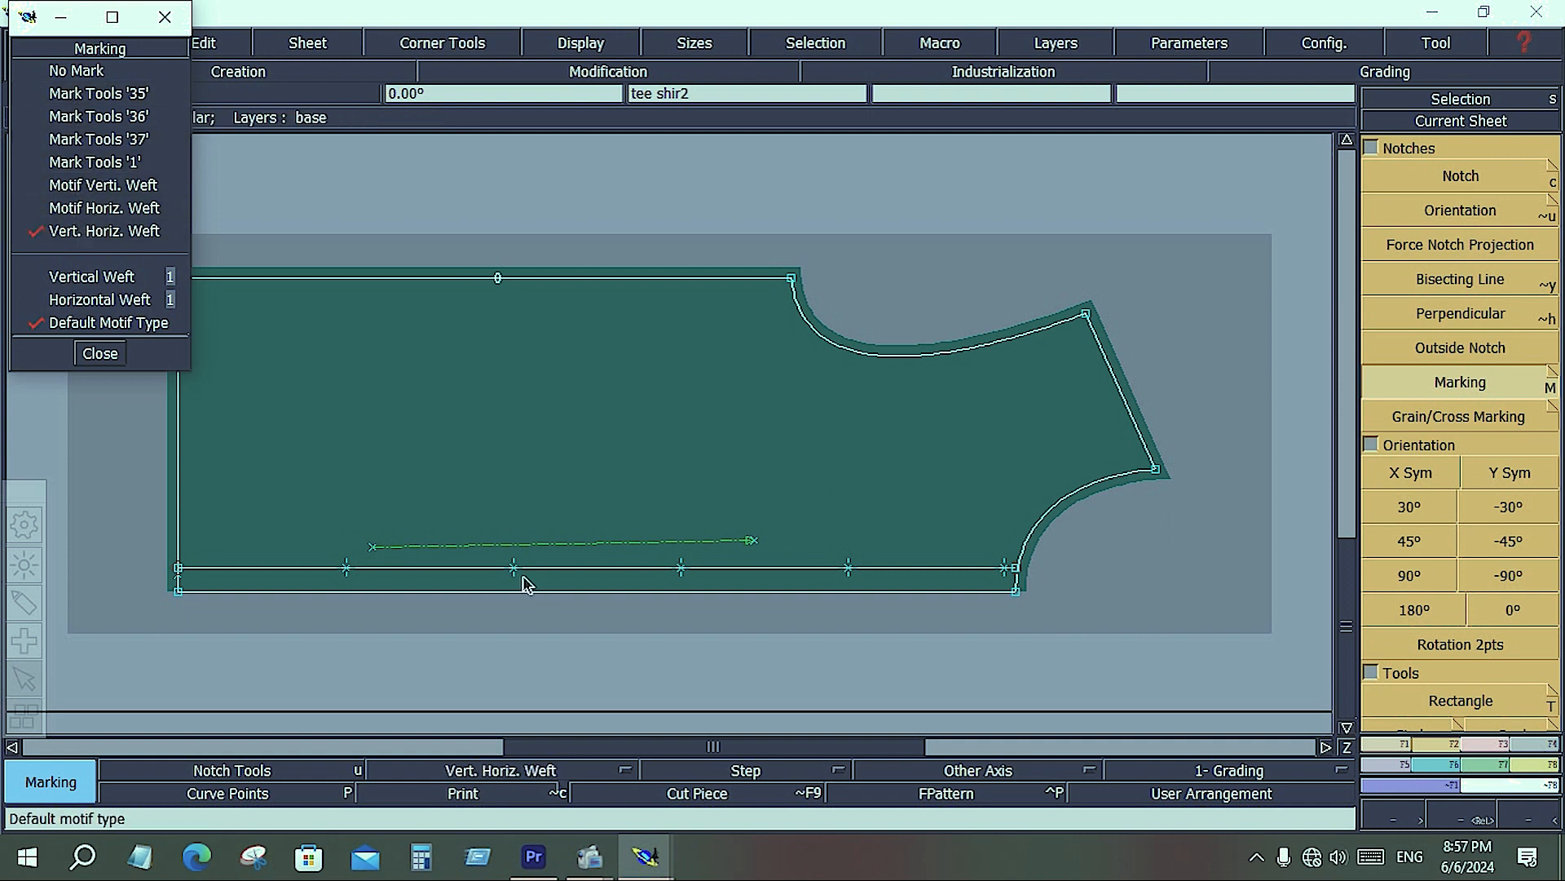
{"action": "left_click", "coordinate": [514, 568]}
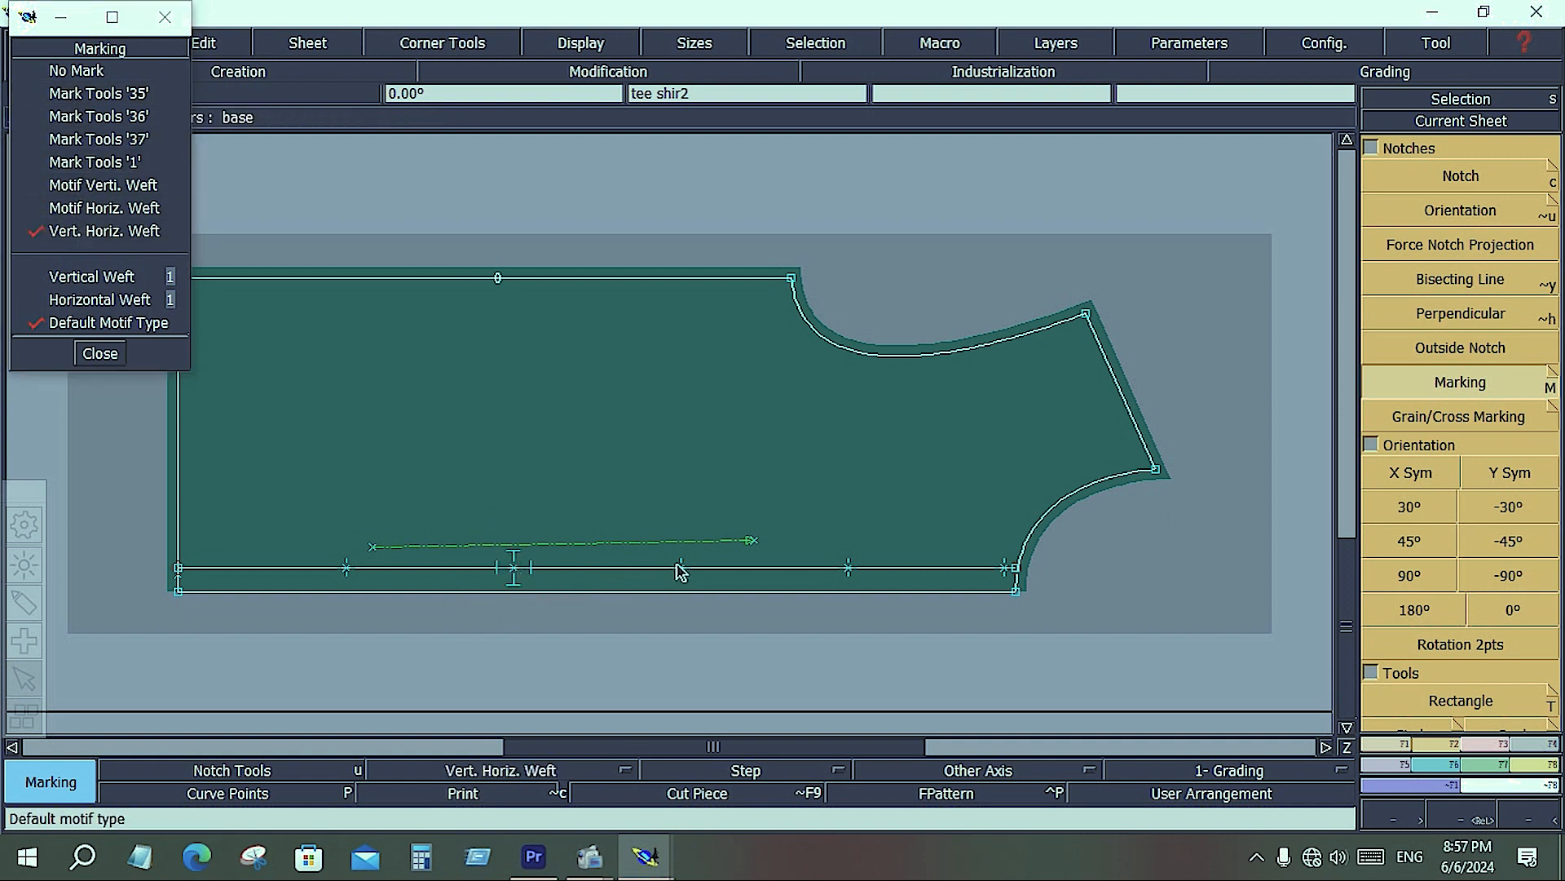
{"action": "left_click", "coordinate": [681, 569]}
{"action": "left_click", "coordinate": [848, 568]}
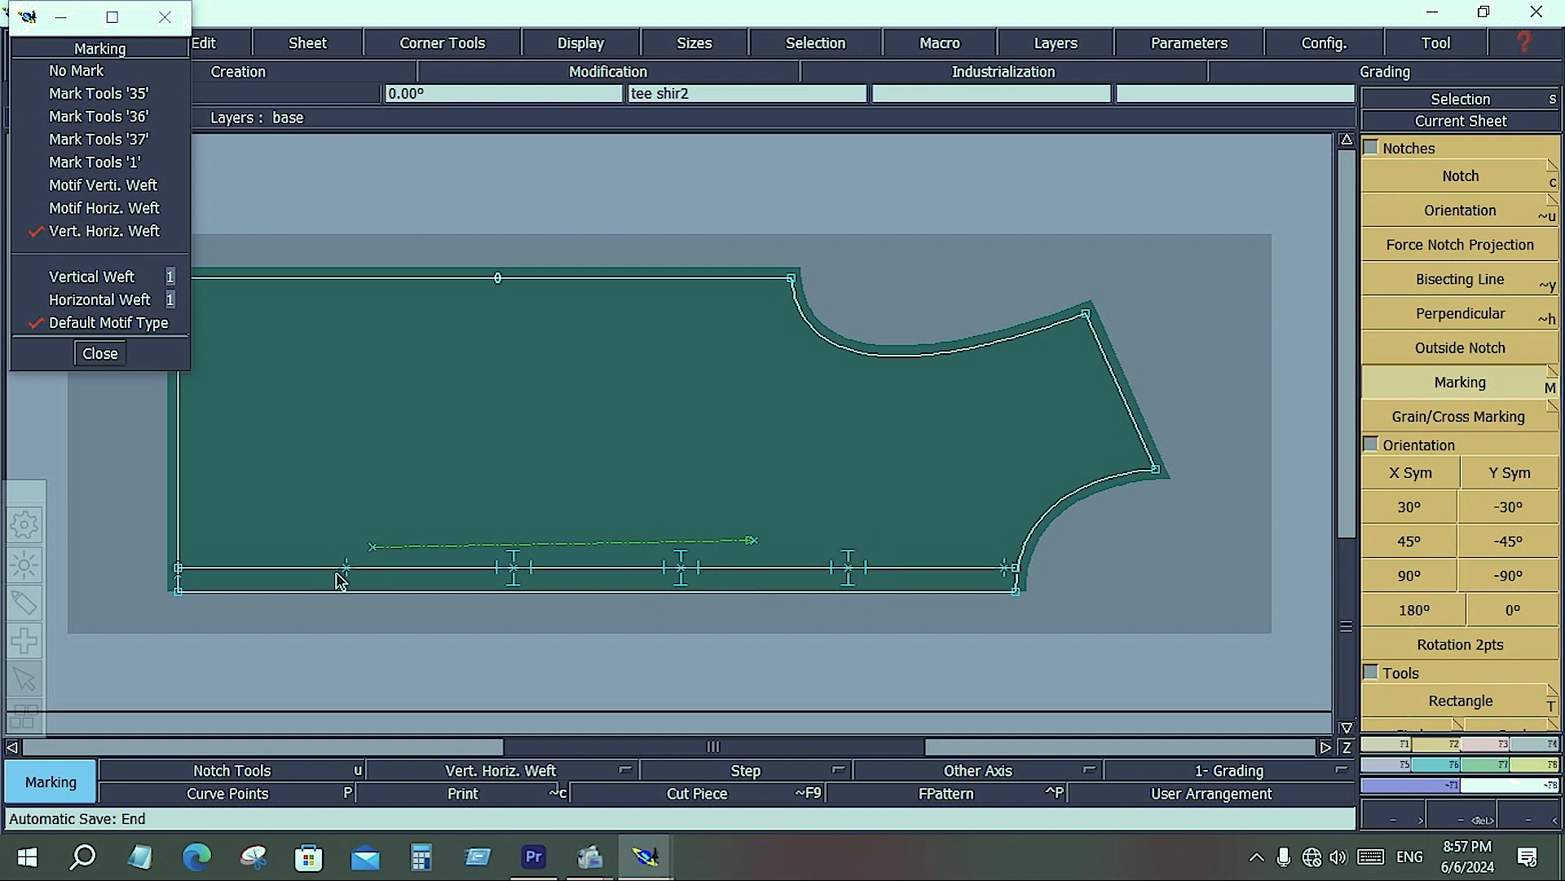
{"action": "left_click", "coordinate": [344, 569]}
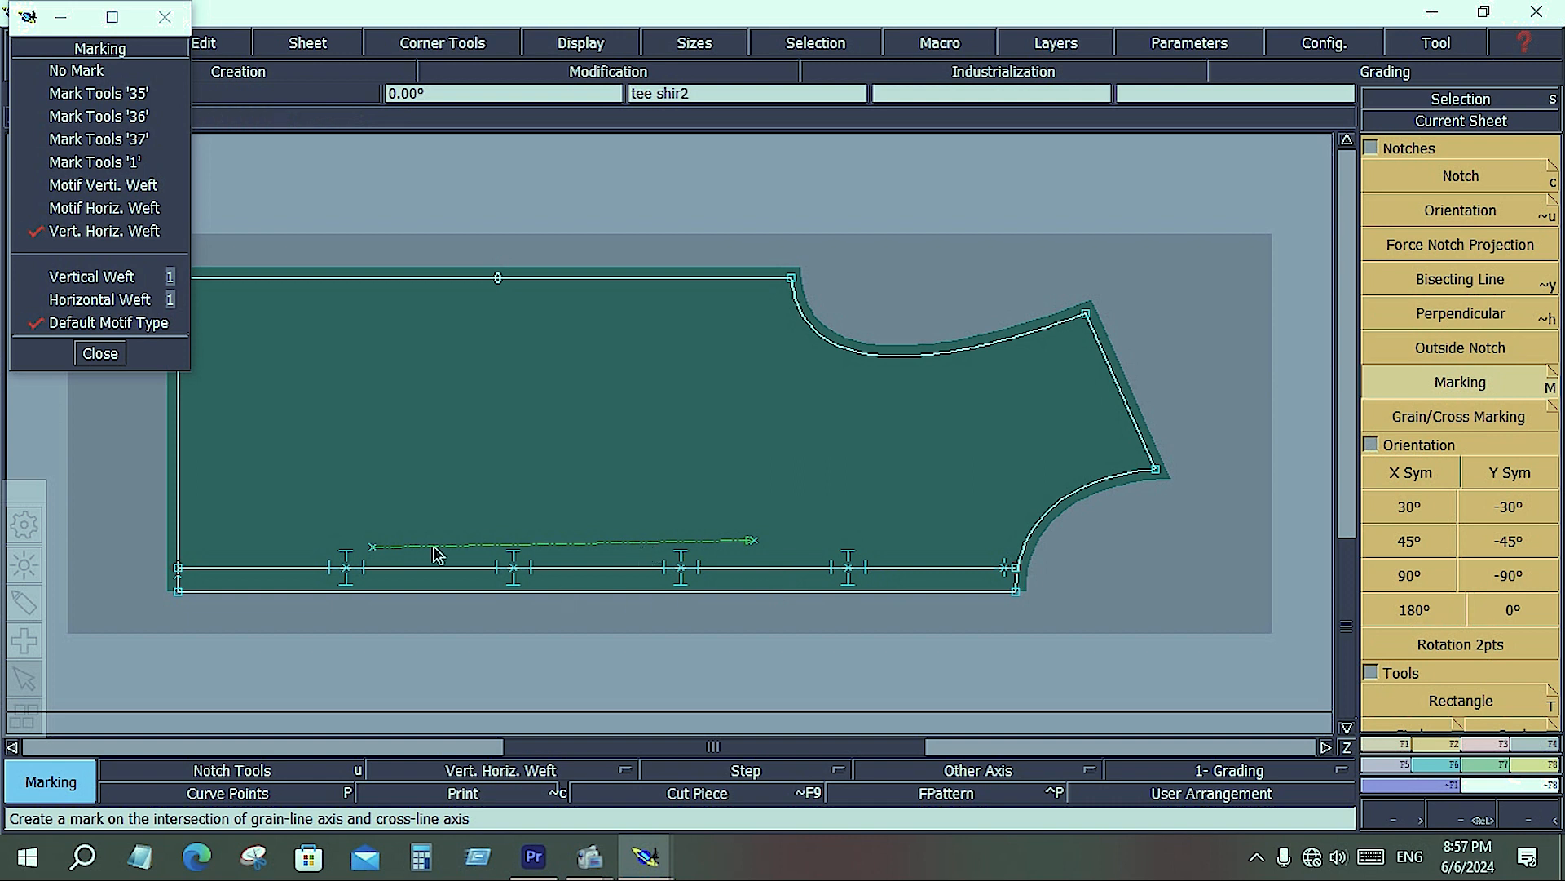
{"action": "left_click", "coordinate": [101, 354]}
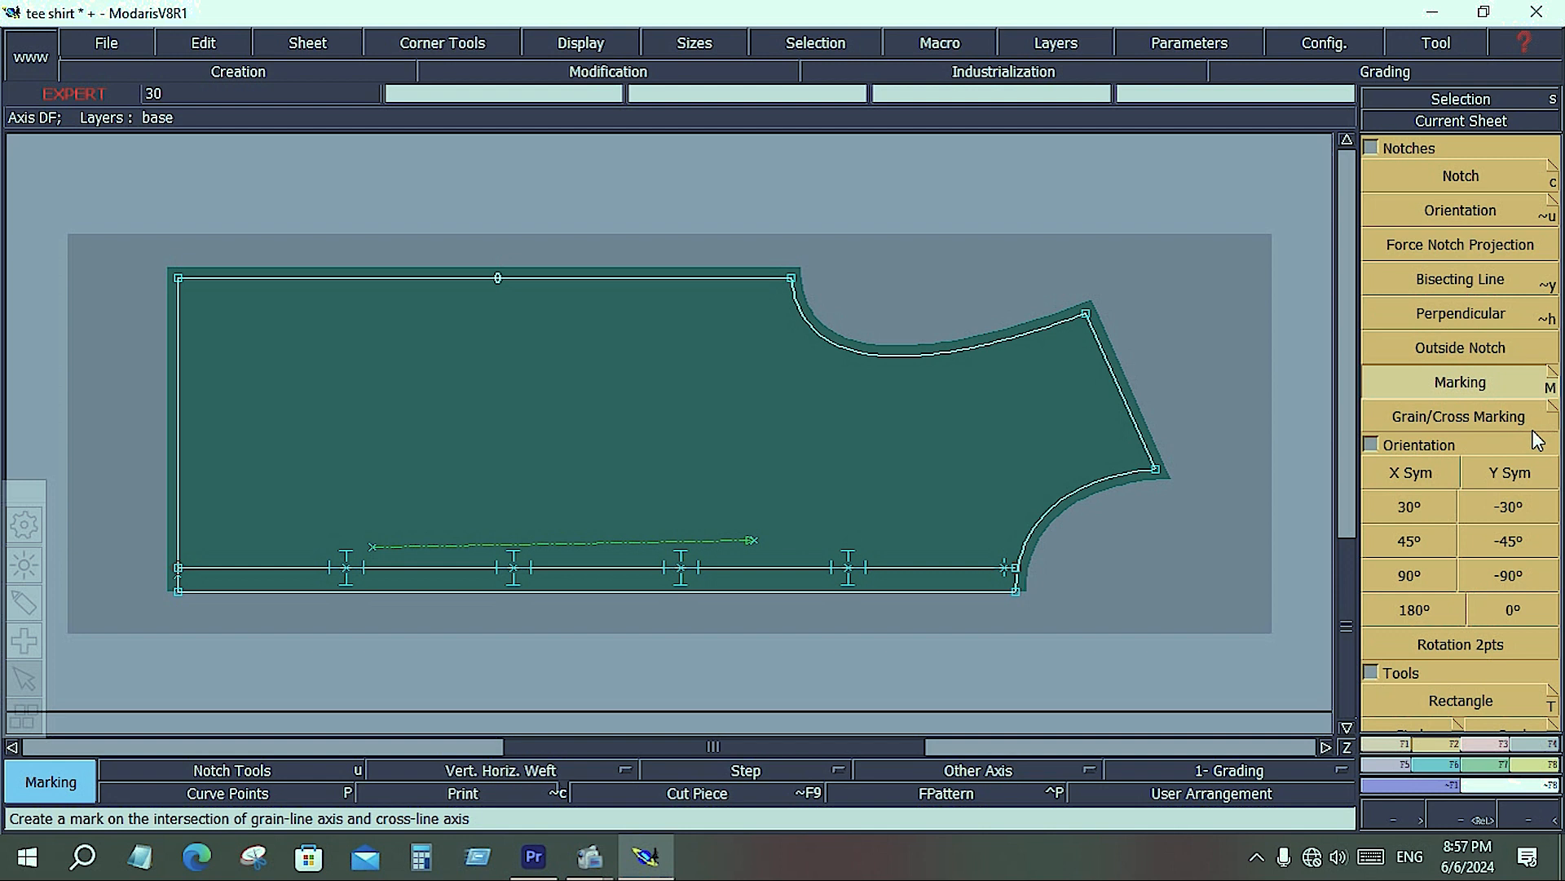
{"action": "left_click", "coordinate": [1552, 371]}
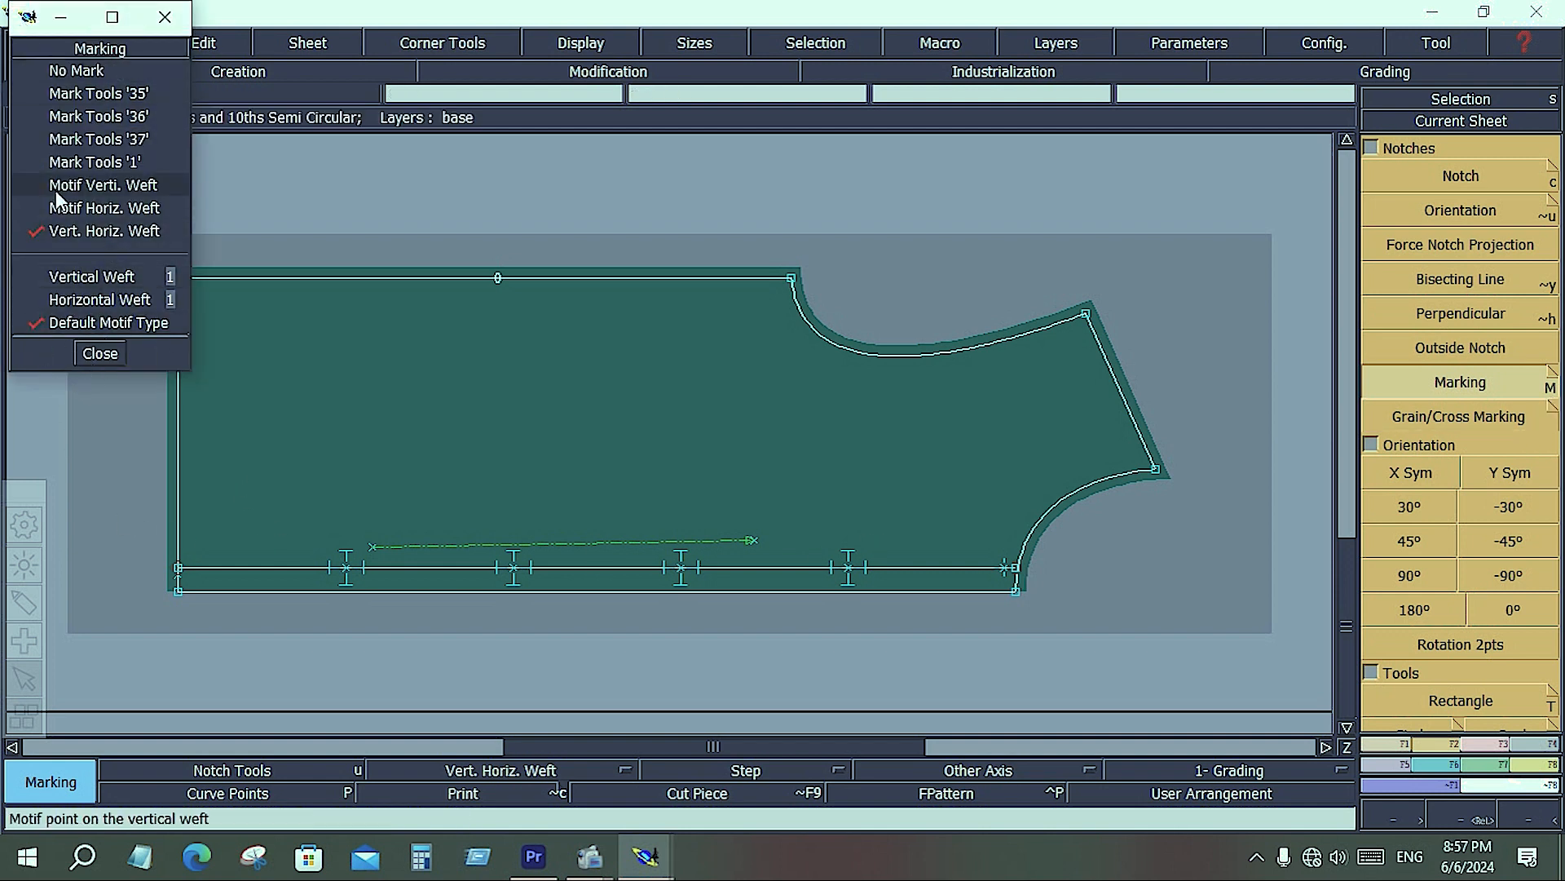
{"action": "left_click", "coordinate": [100, 353]}
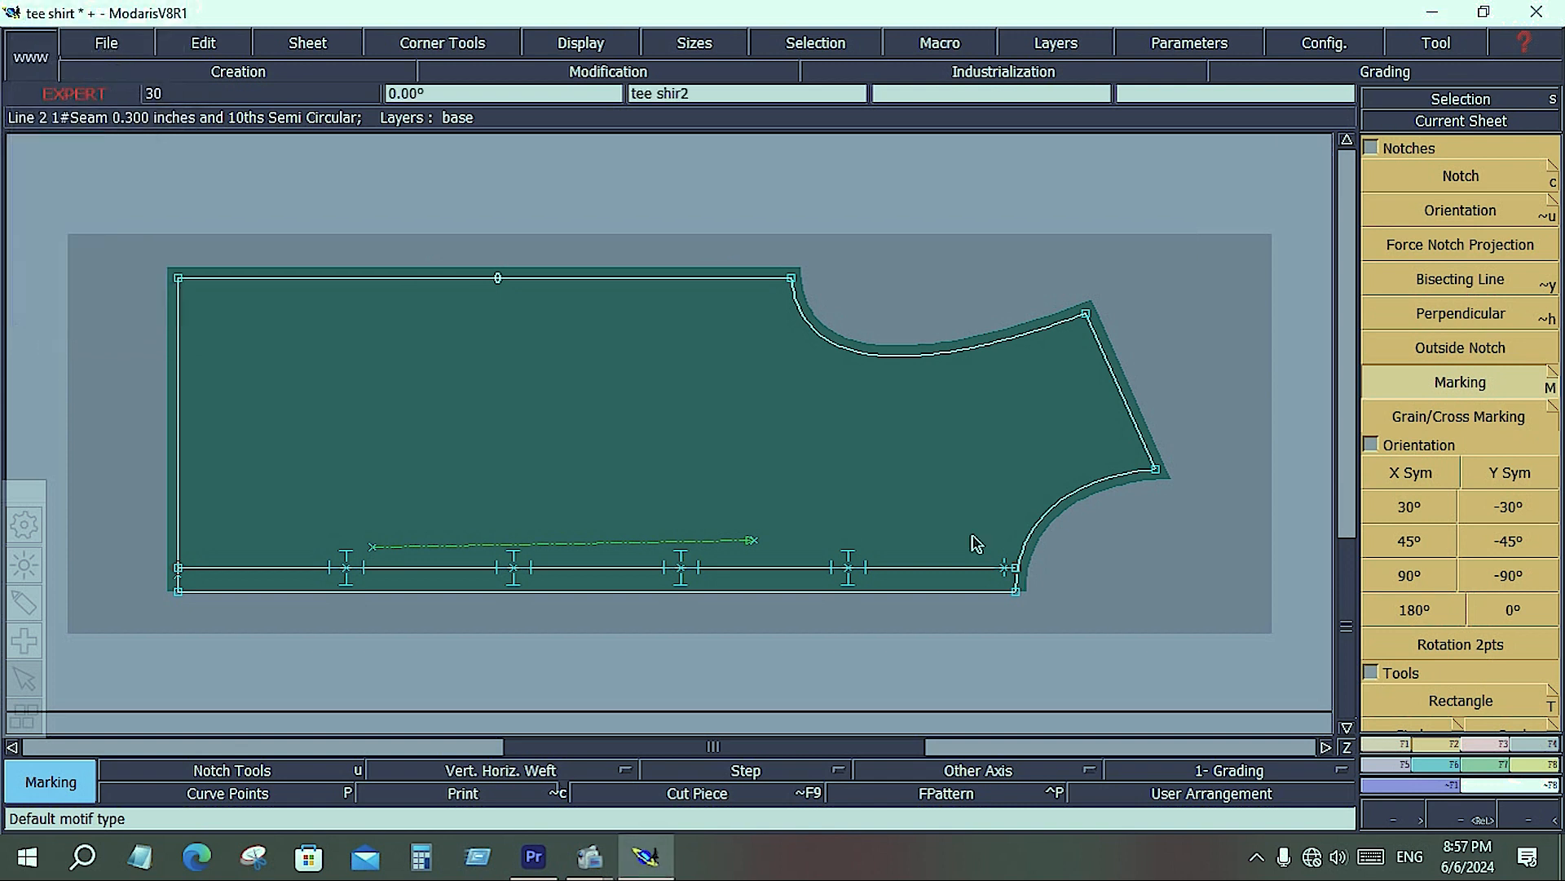
{"action": "left_click", "coordinate": [1431, 416]}
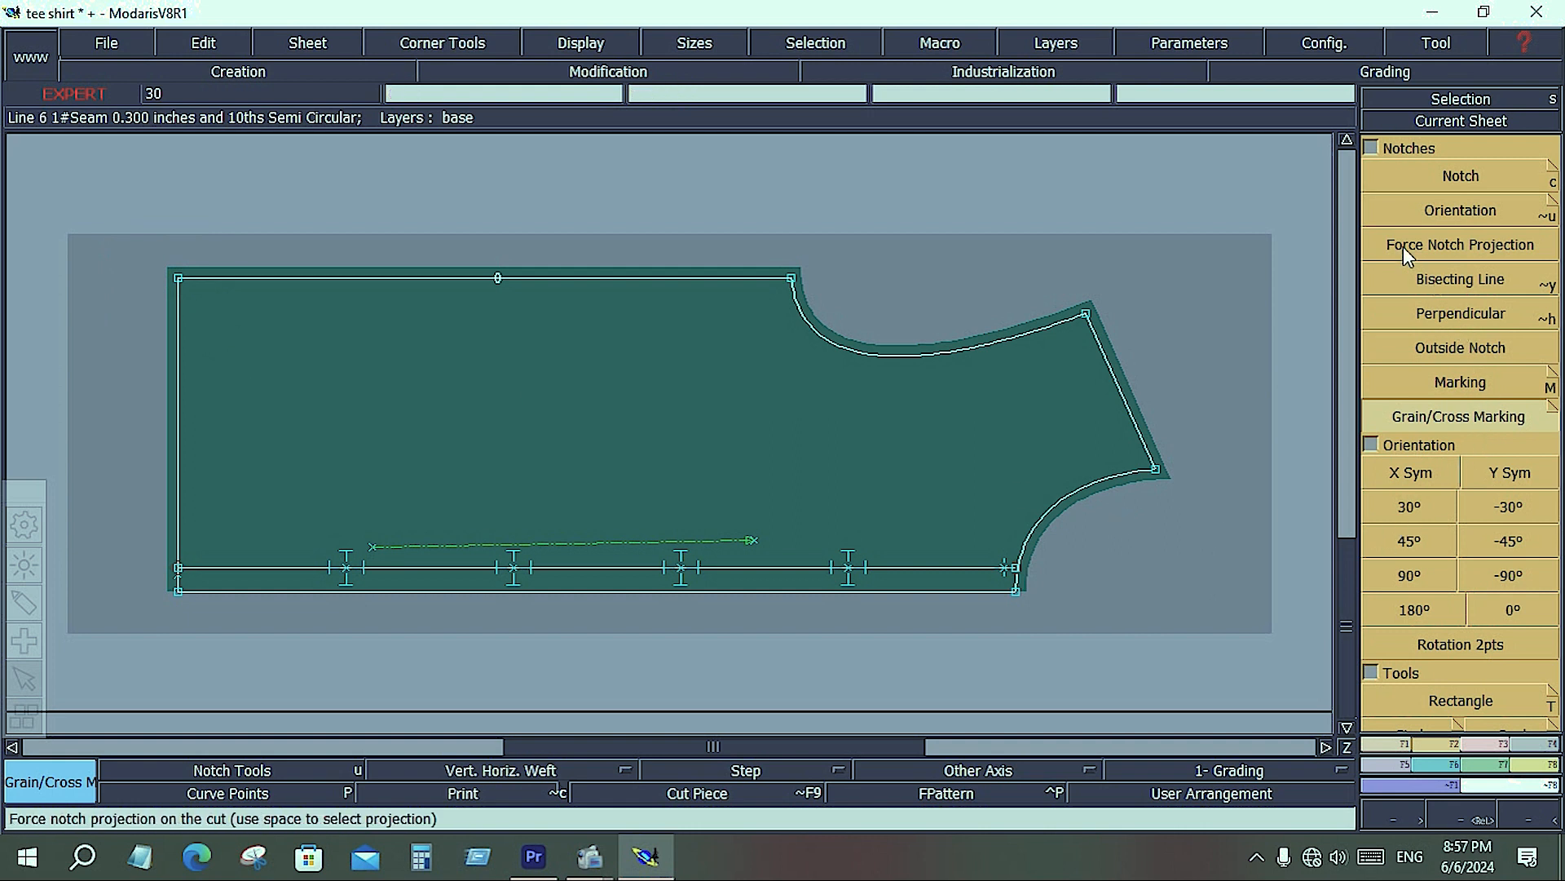
{"action": "left_click", "coordinate": [1515, 417]}
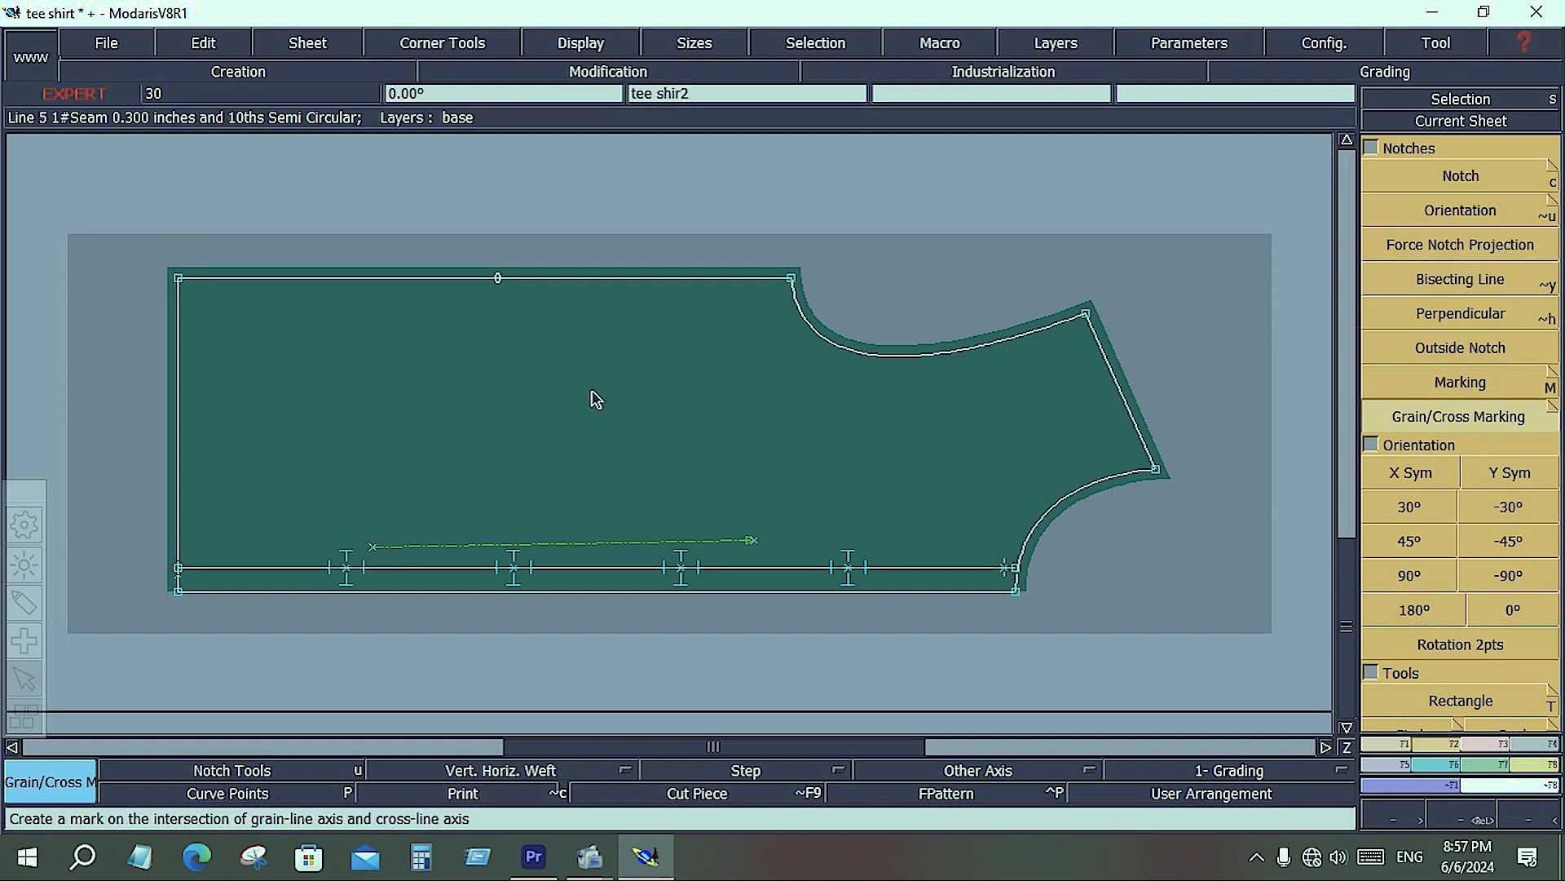
{"action": "left_click", "coordinate": [1017, 571]}
{"action": "left_click", "coordinate": [1089, 319]}
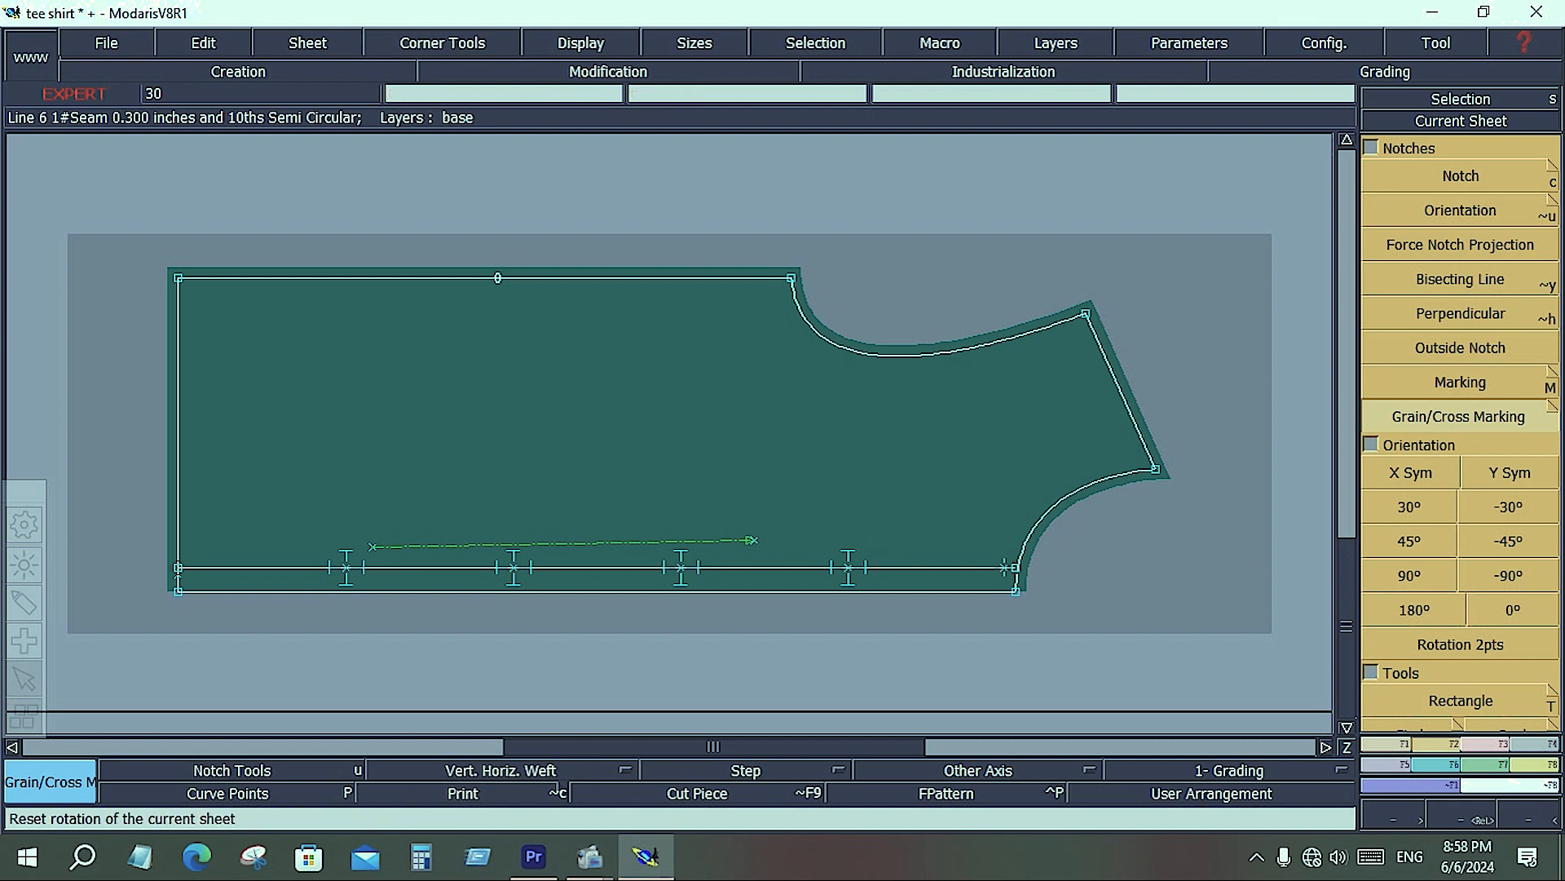
{"action": "left_click", "coordinate": [27, 604]}
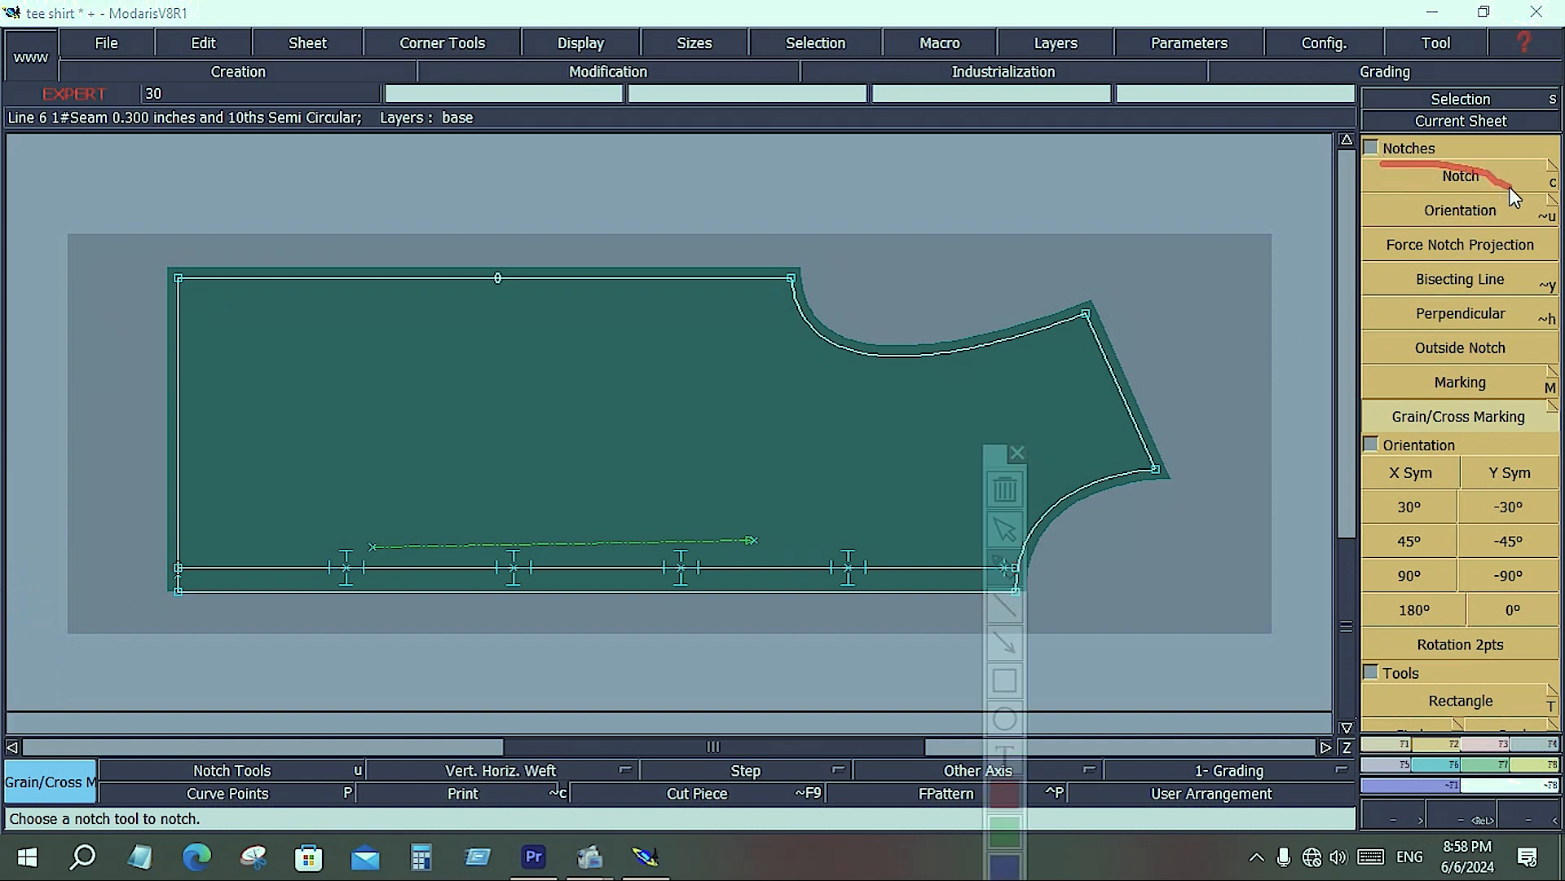
{"action": "mouse_move", "coordinate": [1509, 188]}
{"action": "left_mouse_down"}
{"action": "mouse_move", "coordinate": [1561, 265]}
{"action": "mouse_move", "coordinate": [1561, 399]}
{"action": "mouse_move", "coordinate": [1518, 417]}
{"action": "left_mouse_up"}
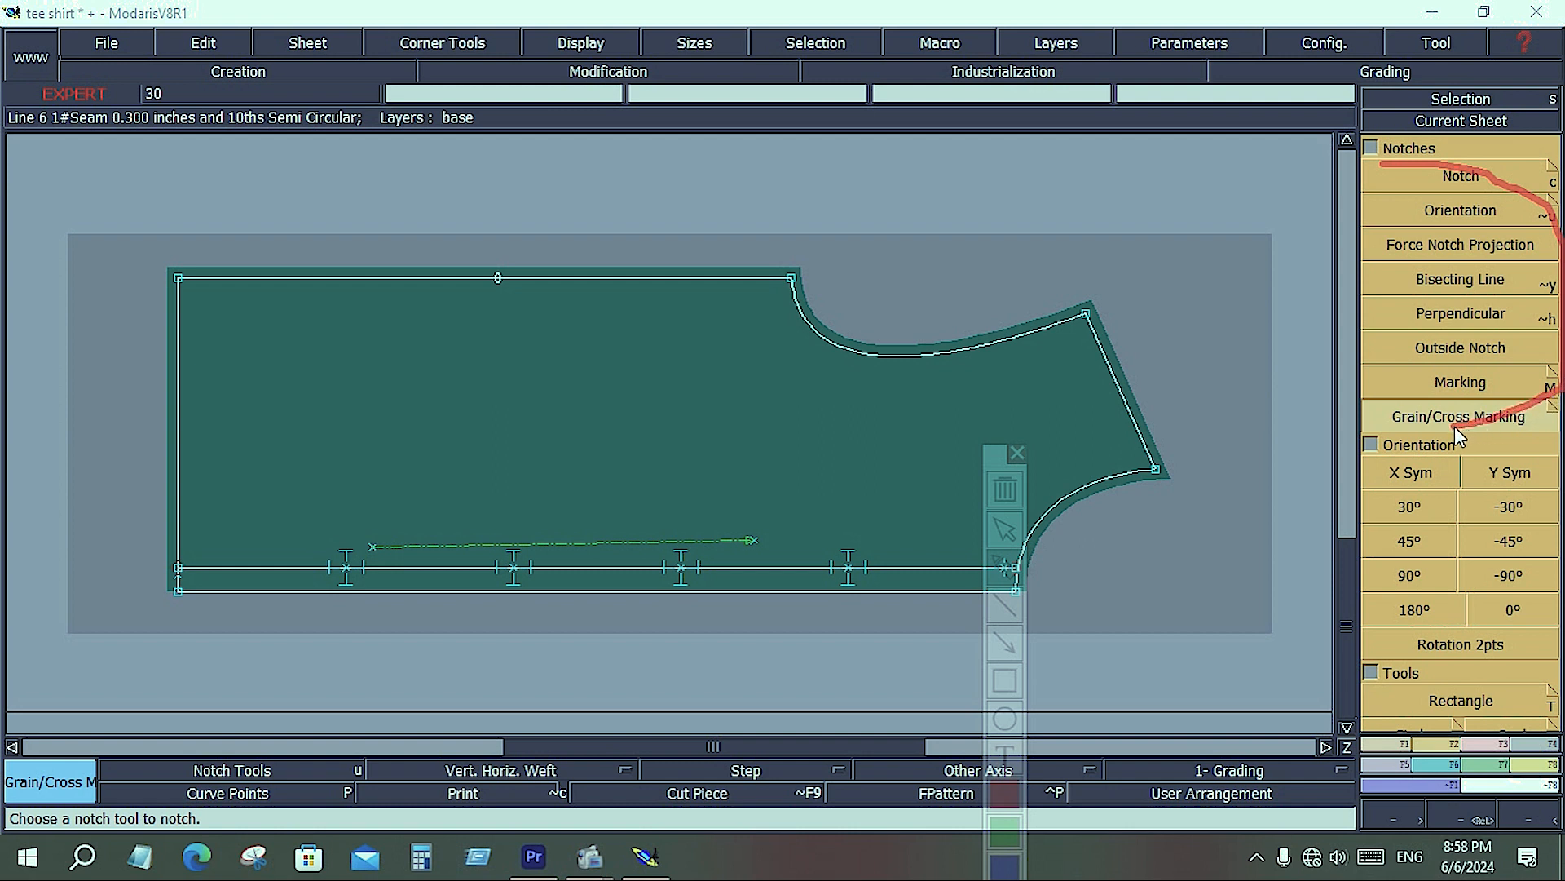
{"action": "left_click_drag", "start_coordinate": [1393, 396], "coordinate": [1368, 265]}
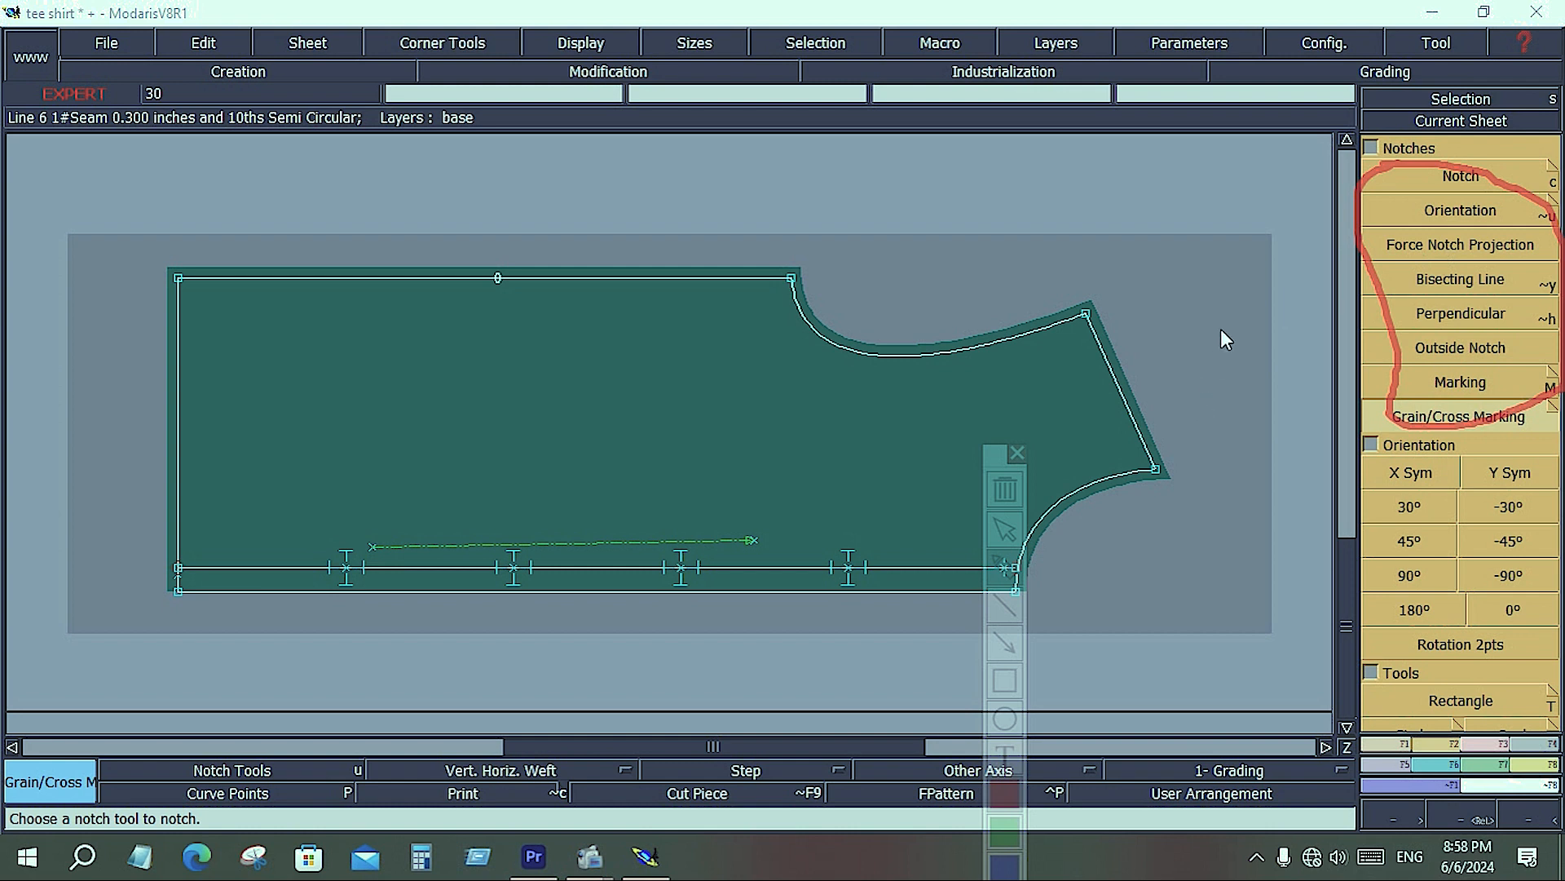
{"action": "key", "text": "Escape"}
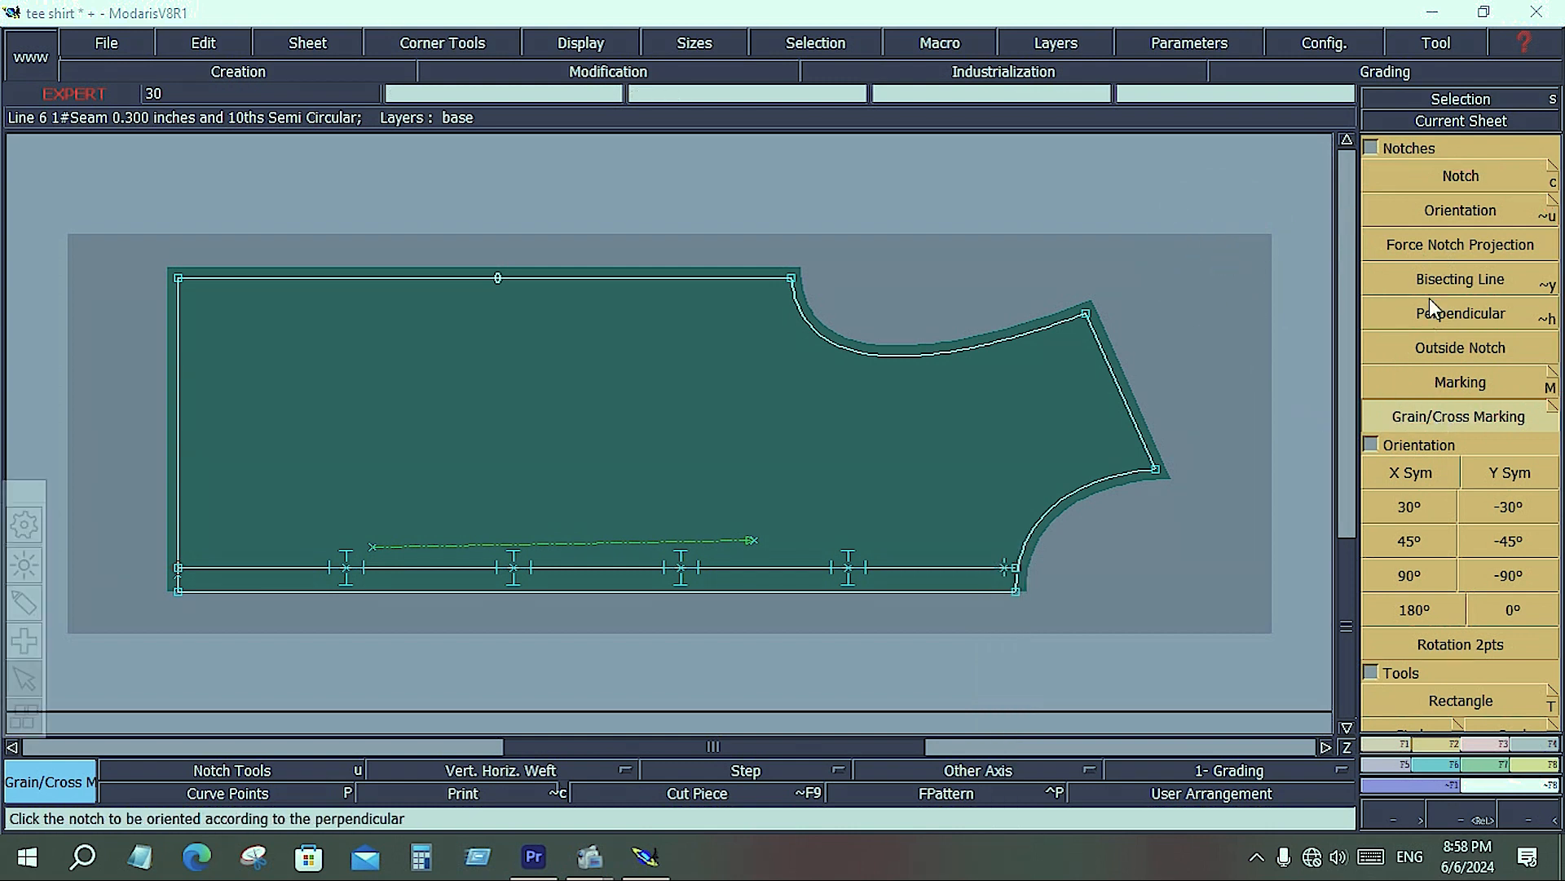
{"action": "left_click", "coordinate": [1456, 250]}
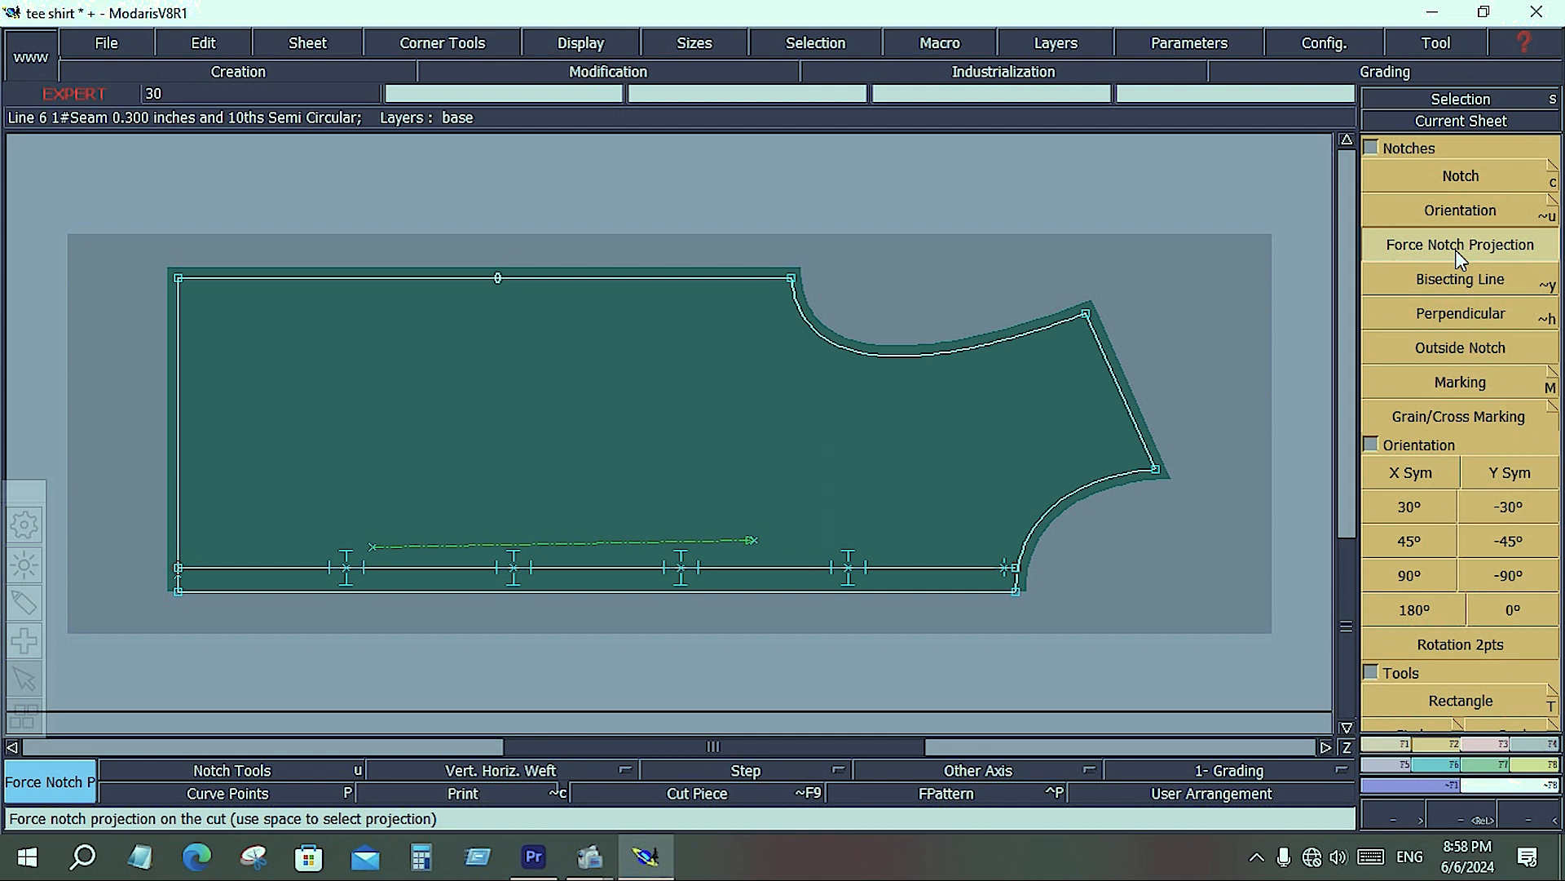
{"action": "left_click", "coordinate": [1456, 418]}
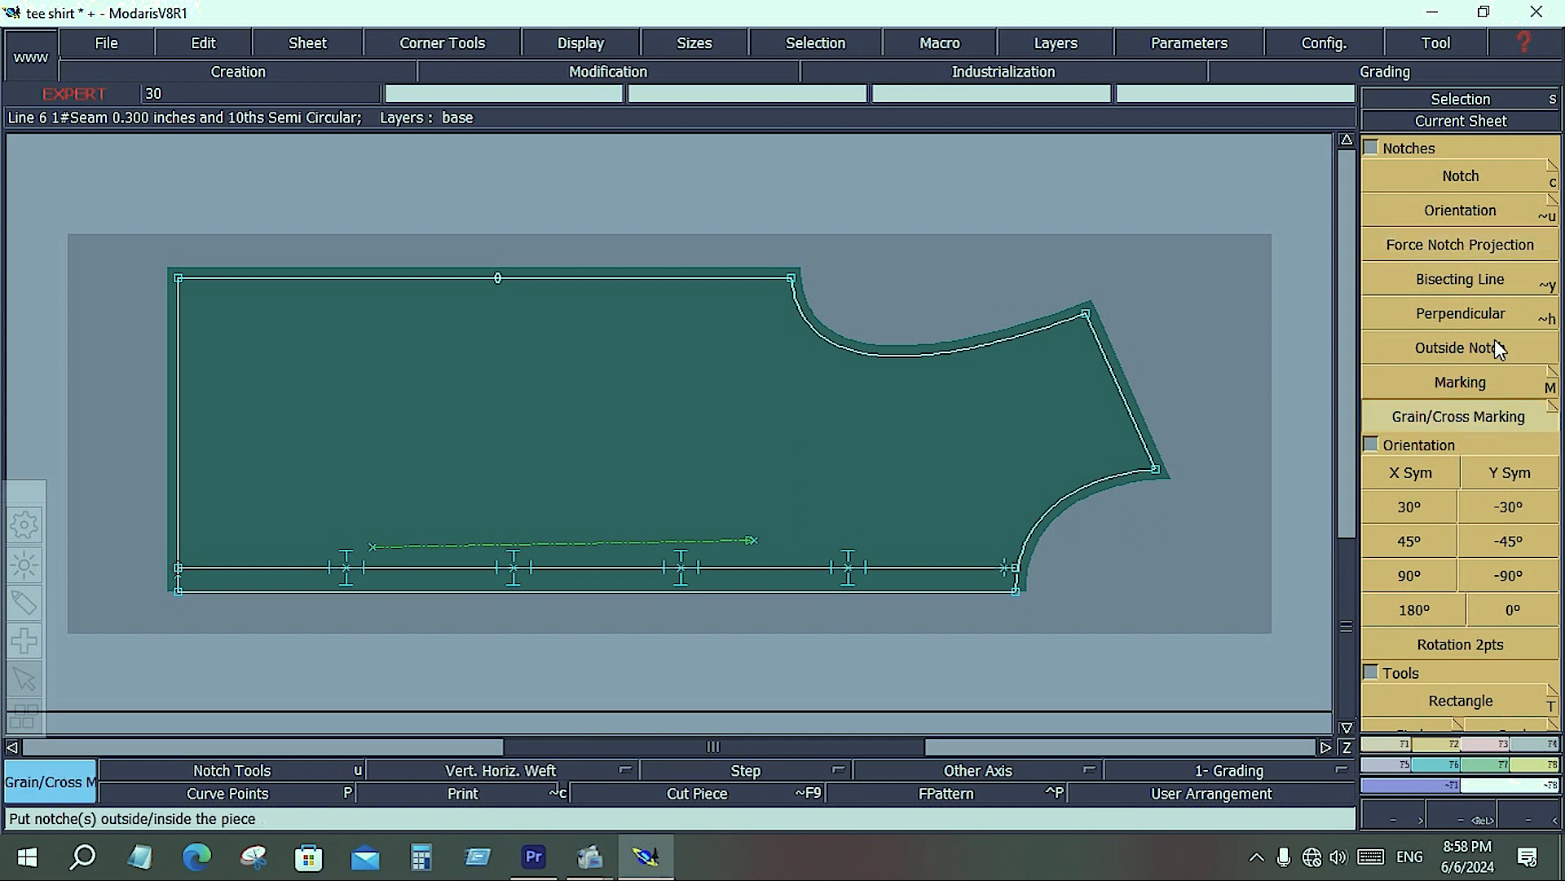
{"action": "left_click", "coordinate": [1495, 237]}
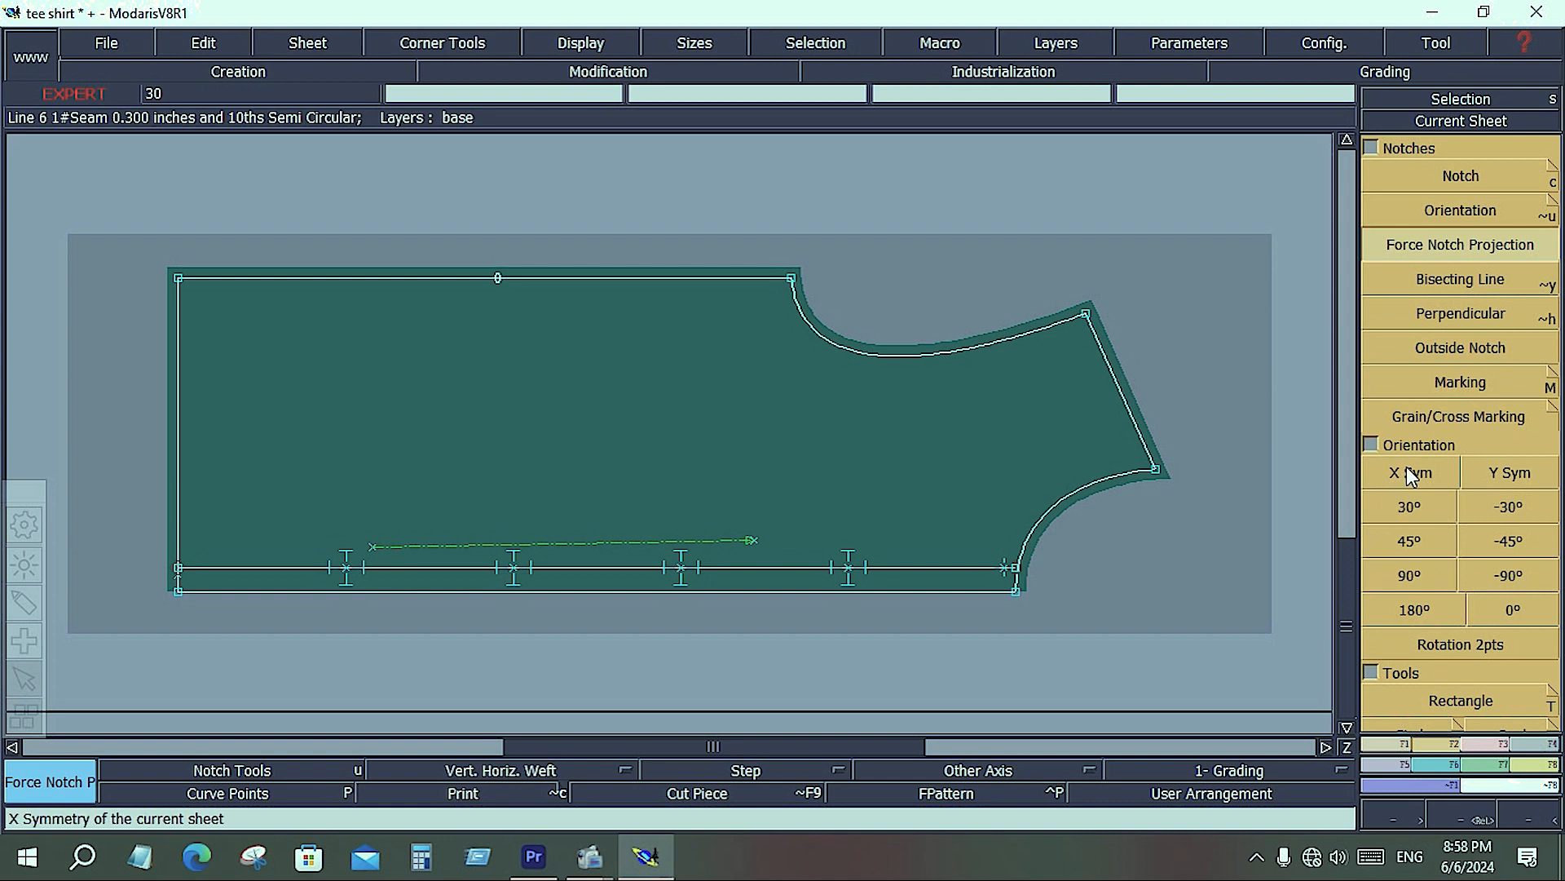
{"action": "left_click", "coordinate": [1489, 637]}
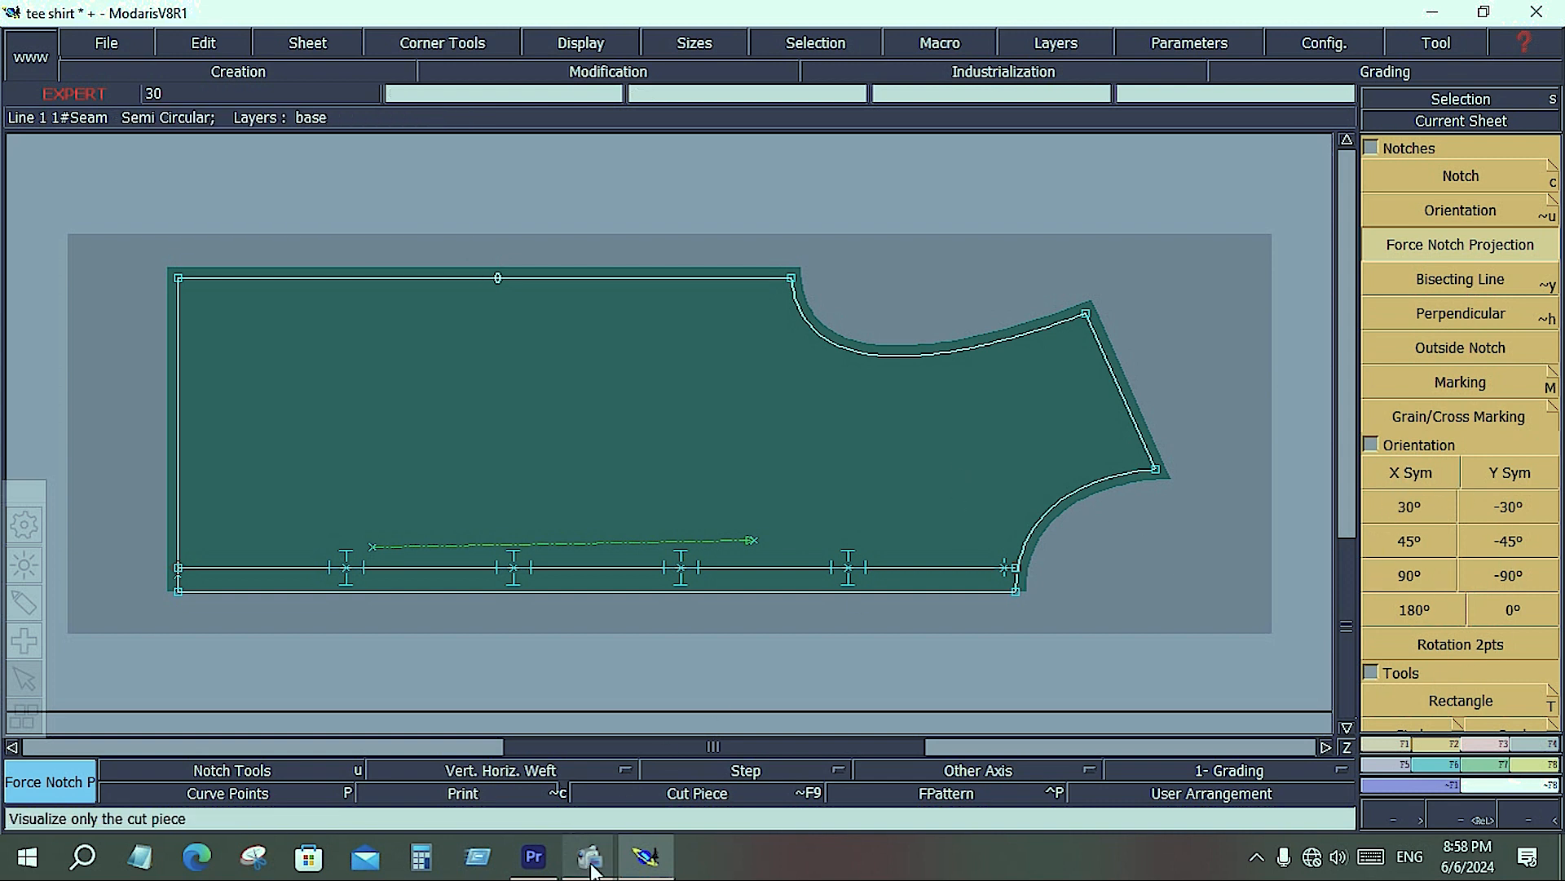
{"action": "mouse_move", "coordinate": [593, 859]}
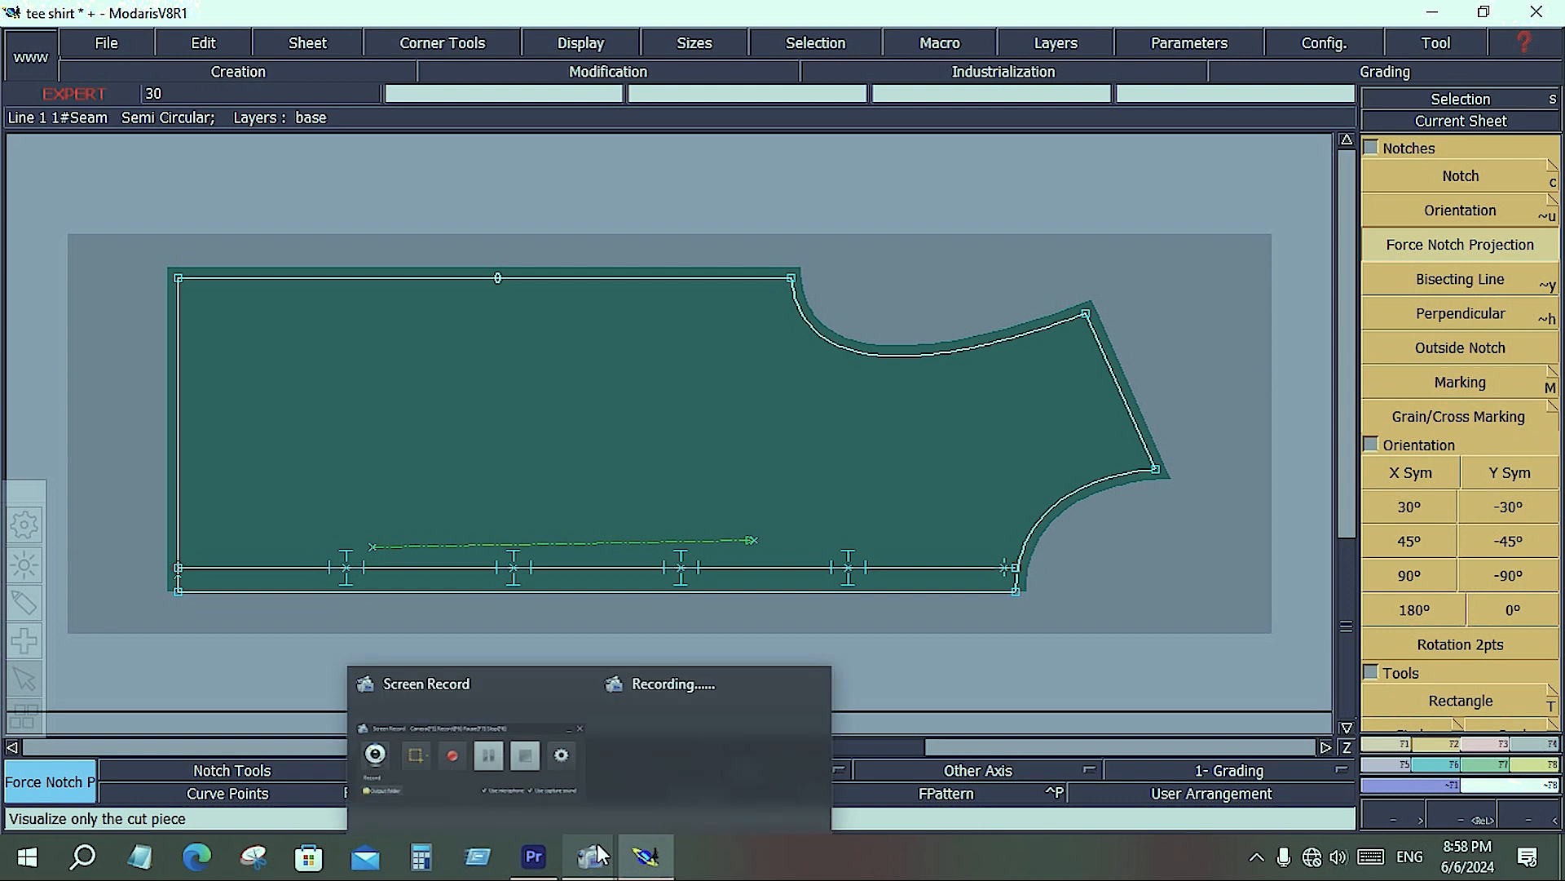